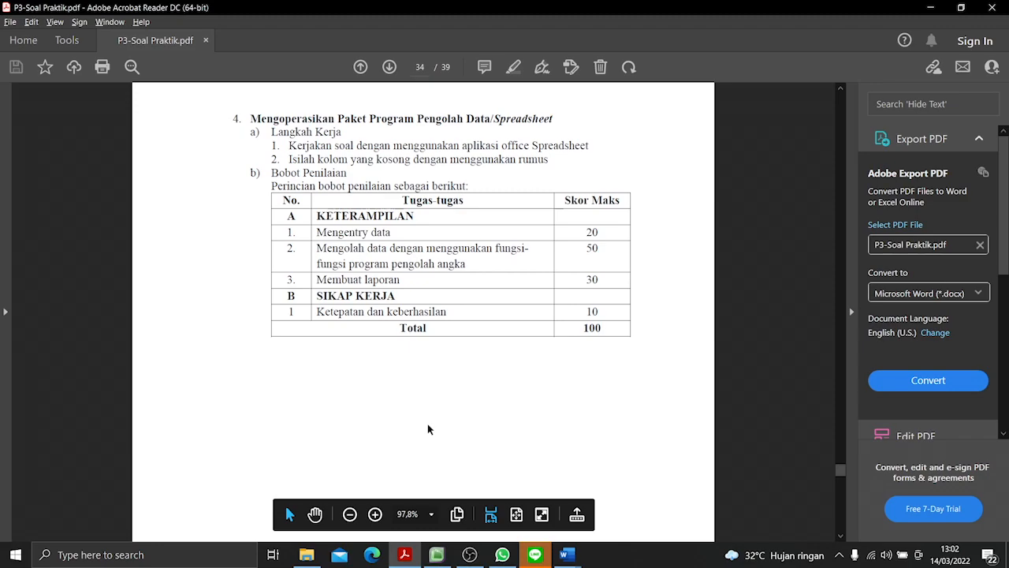
# - Review the spreadsheet task's work steps and grading weights, and skim the Soal 1 and Soal 2 tables in the PDF
pyautogui.scroll(1, 441, 433)
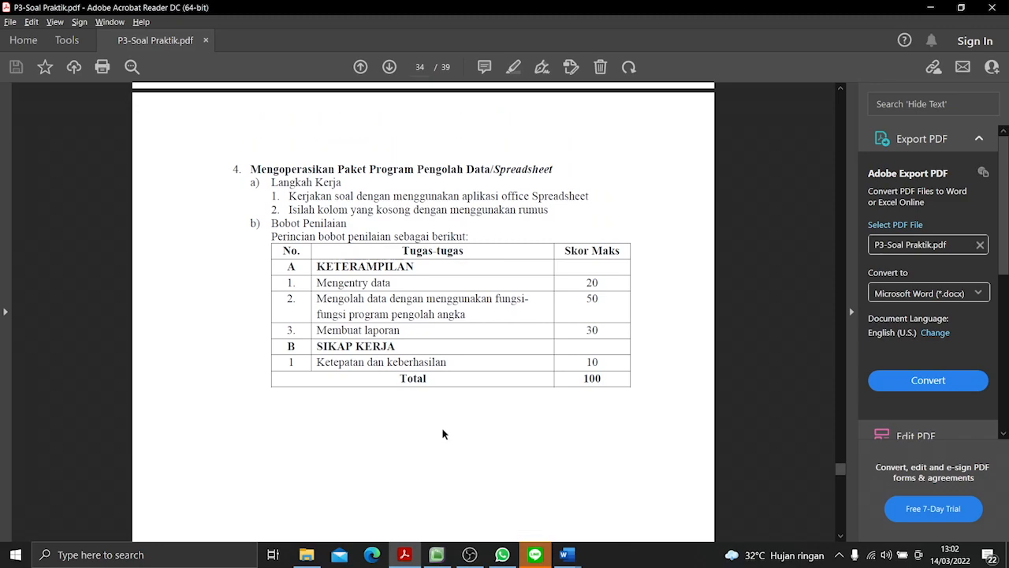
pyautogui.scroll(-1, 456, 446)
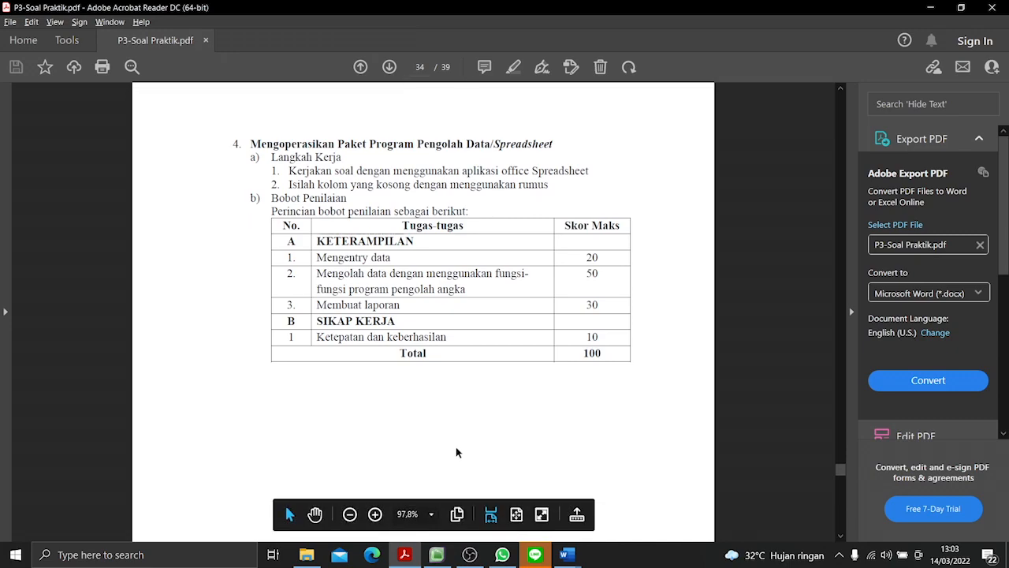
pyautogui.scroll(-2, 455, 453)
pyautogui.scroll(2, 456, 452)
pyautogui.scroll(-5, 462, 471)
pyautogui.scroll(-1, 507, 354)
pyautogui.scroll(-15, 507, 354)
pyautogui.scroll(-20, 513, 339)
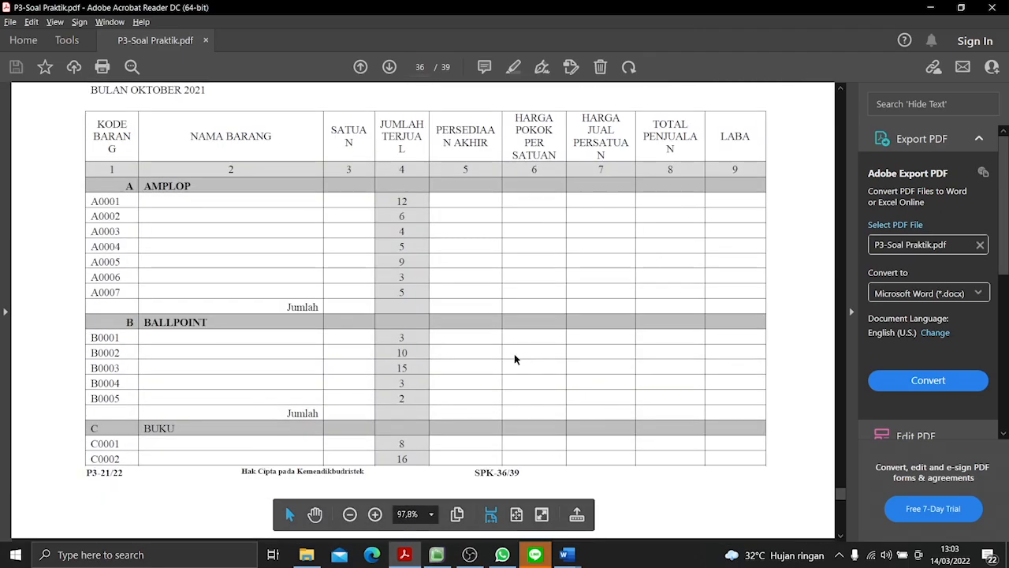
pyautogui.scroll(-20, 514, 360)
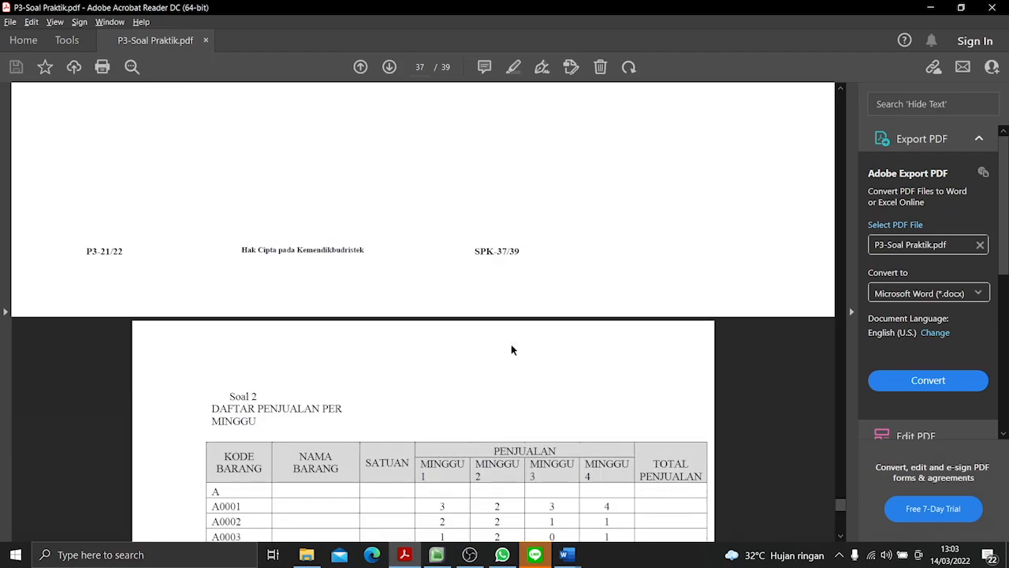
pyautogui.scroll(-20, 511, 347)
pyautogui.scroll(10, 525, 405)
# - Examine the TABEL BANTU price list, the Soal 1 sales form and the Pertanyaan instructions below it
pyautogui.moveTo(841, 507); pyautogui.dragTo(841, 485)
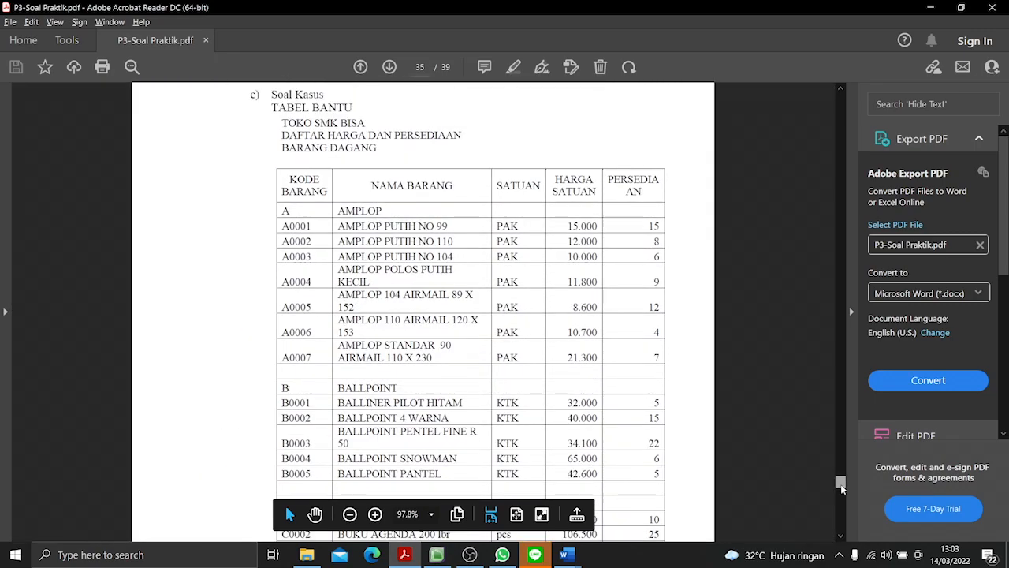
pyautogui.click(839, 93)
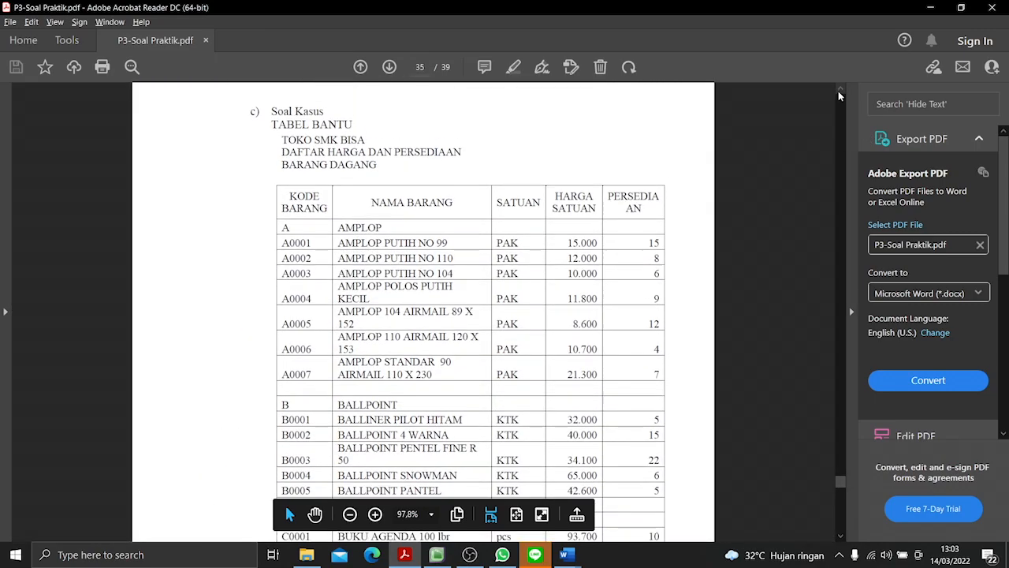
pyautogui.click(840, 536)
pyautogui.scroll(-10, 844, 543)
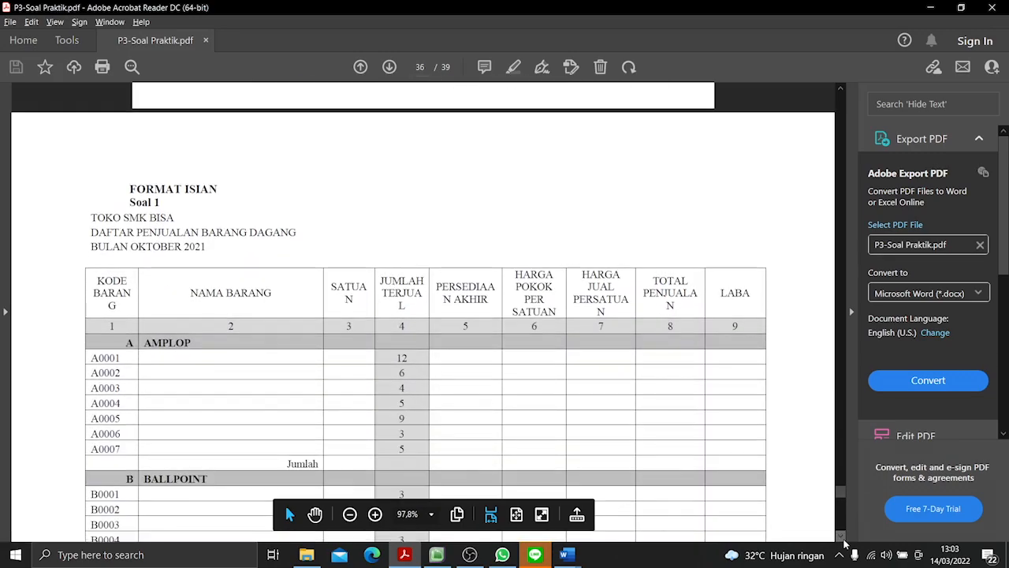
pyautogui.click(843, 538)
pyautogui.click(842, 539)
pyautogui.click(843, 539)
pyautogui.click(843, 538)
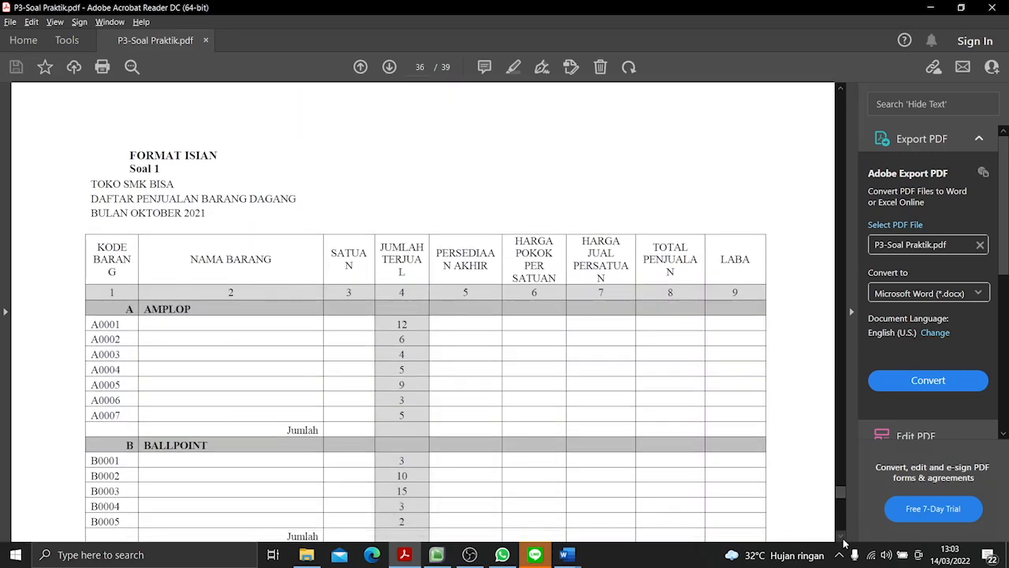
pyautogui.scroll(-5, 843, 543)
pyautogui.scroll(-10, 843, 543)
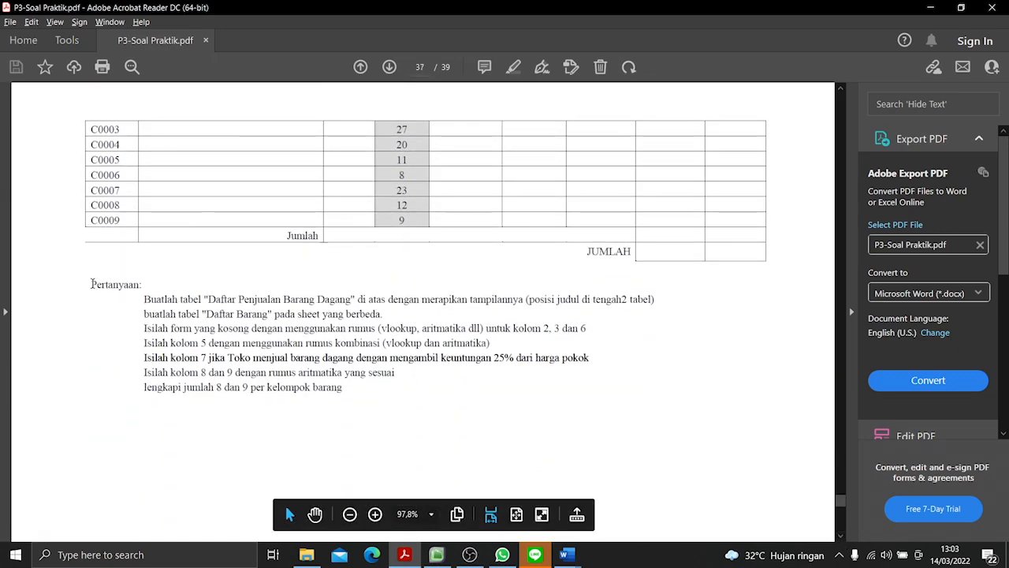
pyautogui.moveTo(87, 284); pyautogui.dragTo(347, 388)
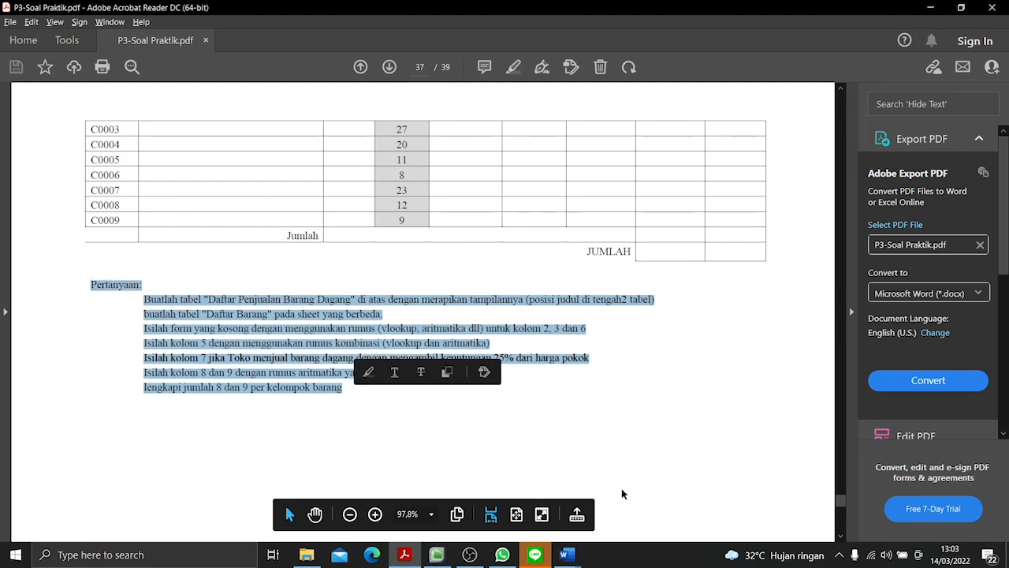
pyautogui.click(653, 460)
# - Examine the Soal 2 weekly sales table and its Pertanyaan instructions, and return to the TABEL BANTU price list on page 35
pyautogui.scroll(-10, 837, 534)
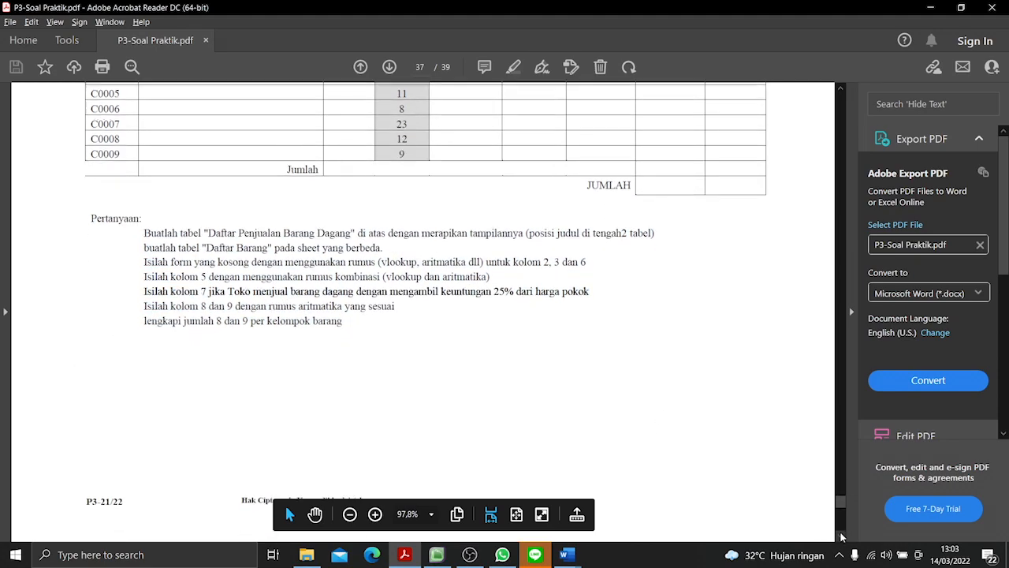
pyautogui.scroll(-4, 841, 537)
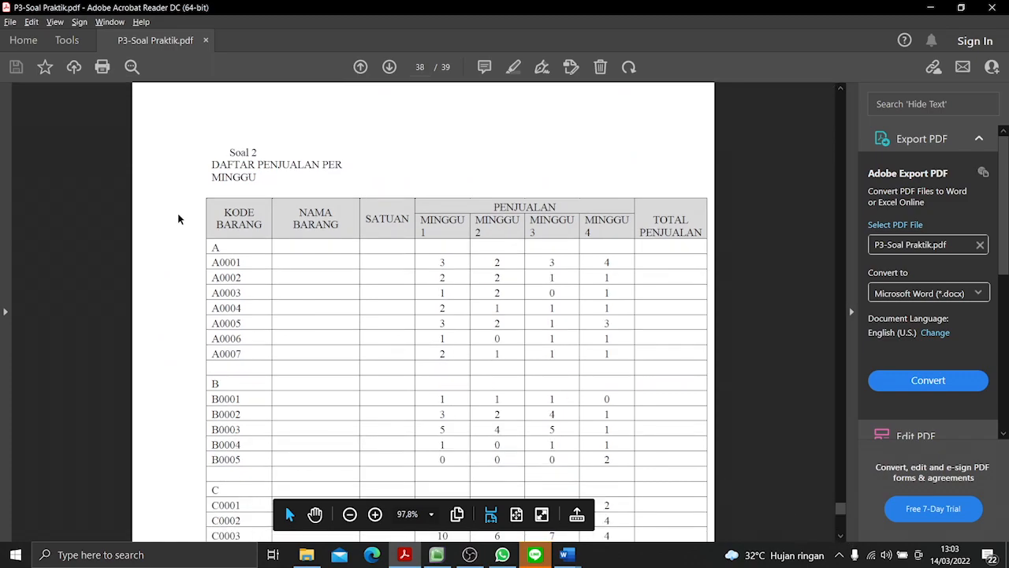
pyautogui.click(842, 542)
pyautogui.scroll(-5, 841, 535)
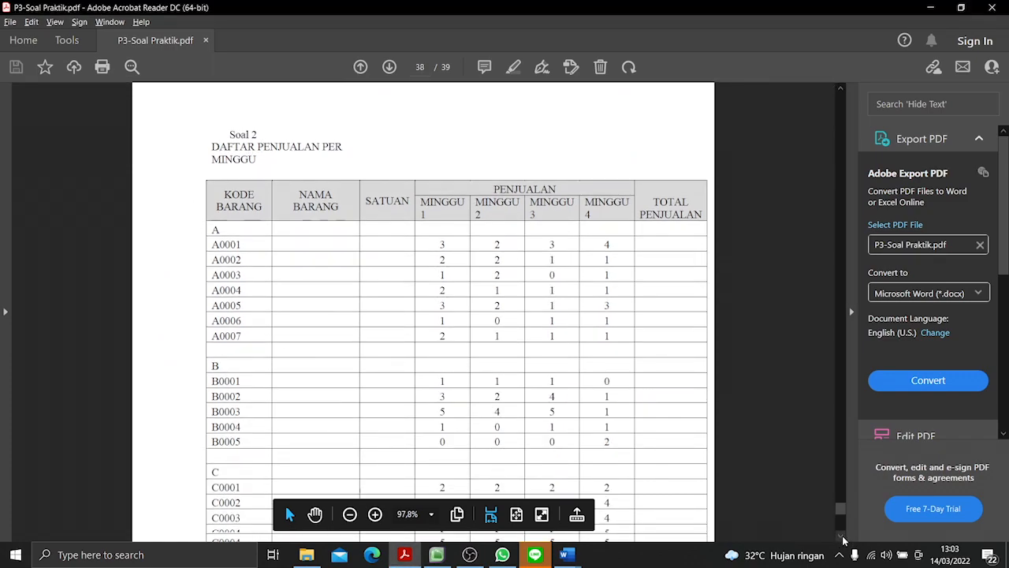
pyautogui.moveTo(210, 363); pyautogui.dragTo(407, 399)
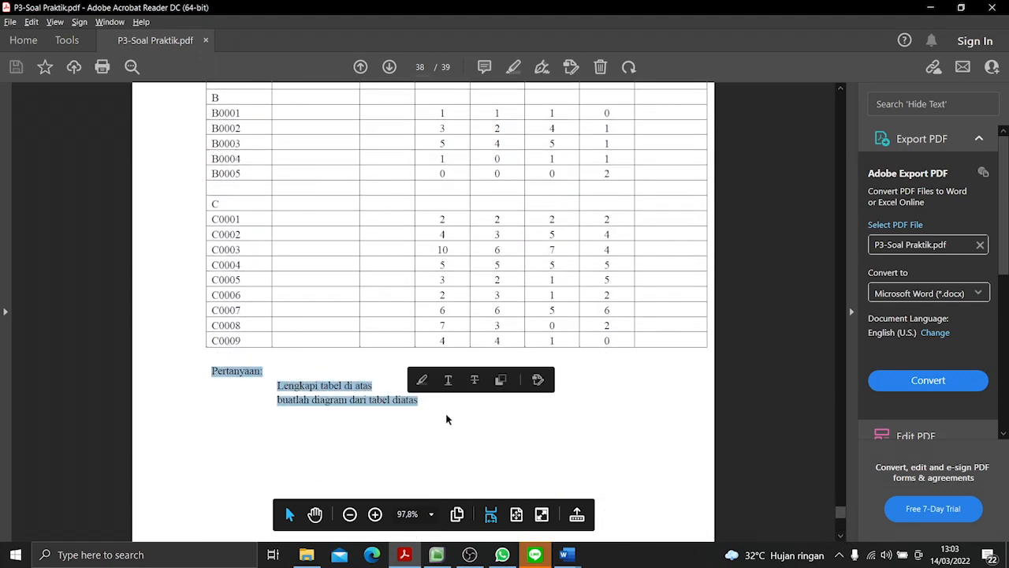
pyautogui.click(447, 418)
pyautogui.scroll(10, 839, 93)
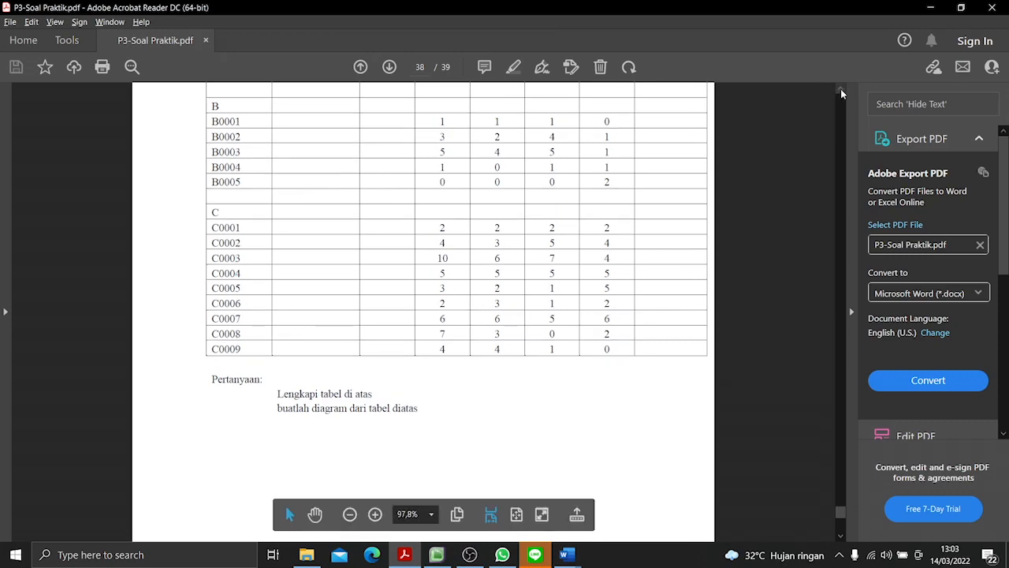
pyautogui.scroll(15, 841, 90)
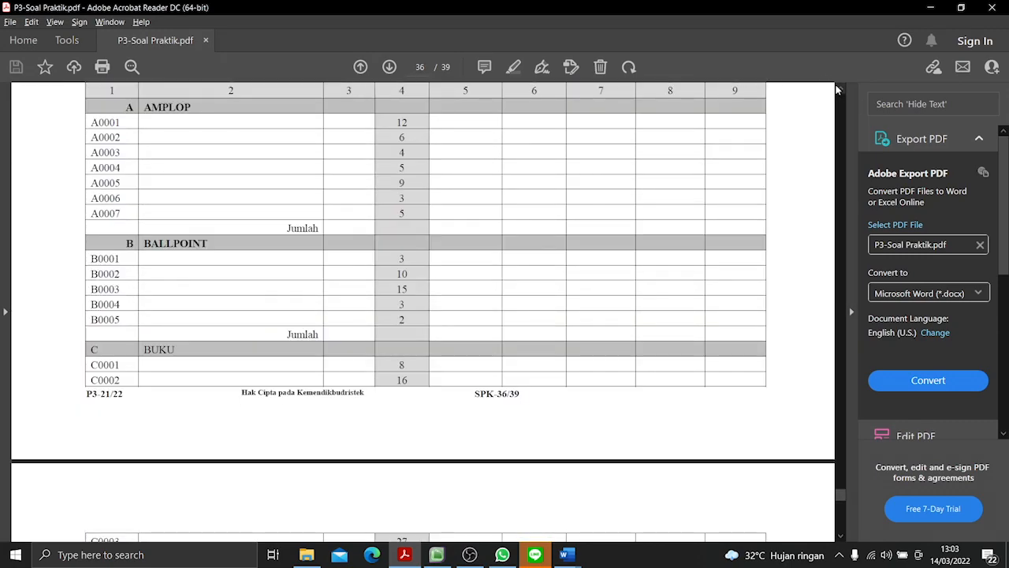
pyautogui.scroll(7, 835, 84)
pyautogui.scroll(15, 838, 89)
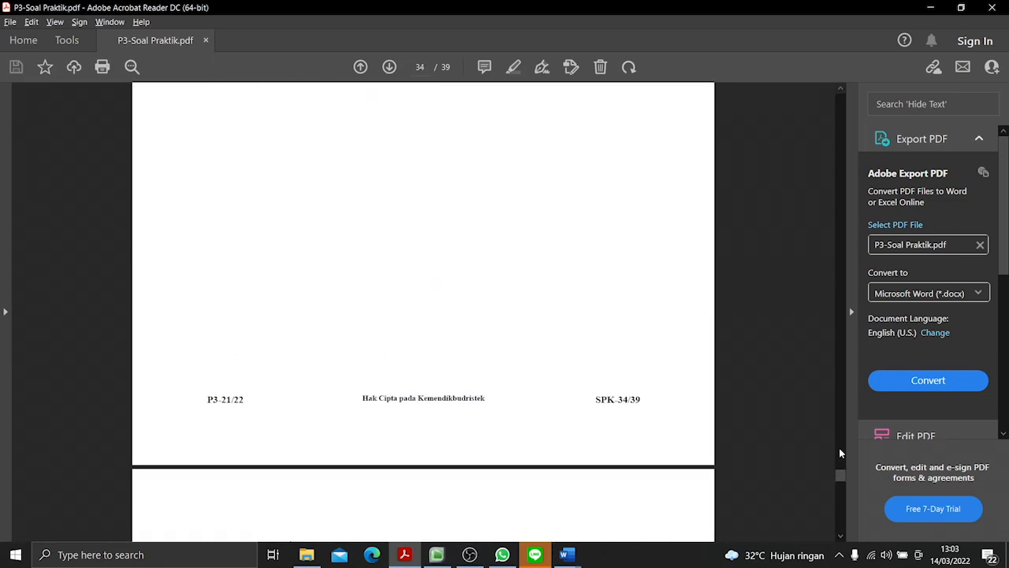
pyautogui.scroll(-5, 839, 543)
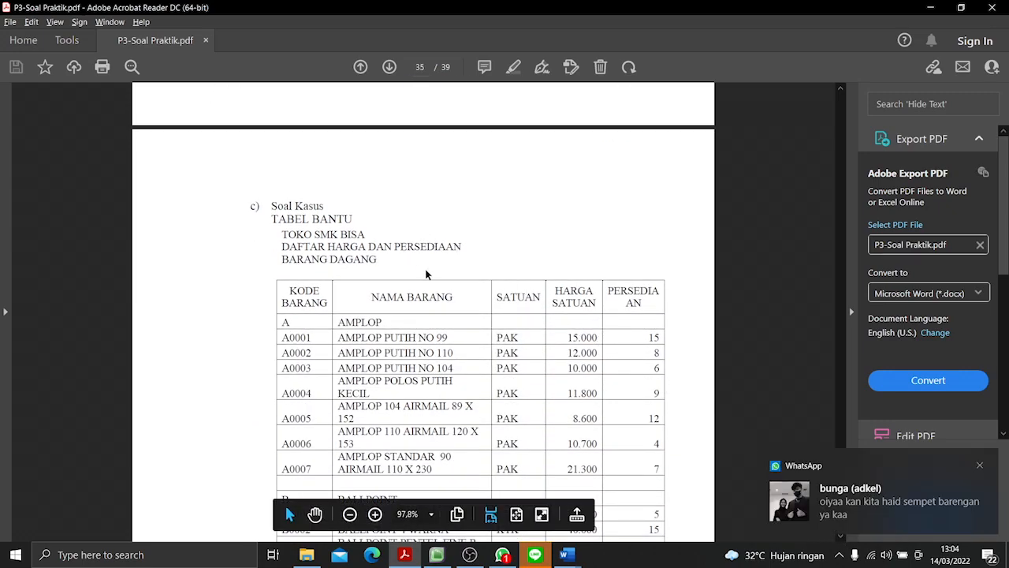
# - Launch Excel and create a blank workbook
pyautogui.click(152, 544)
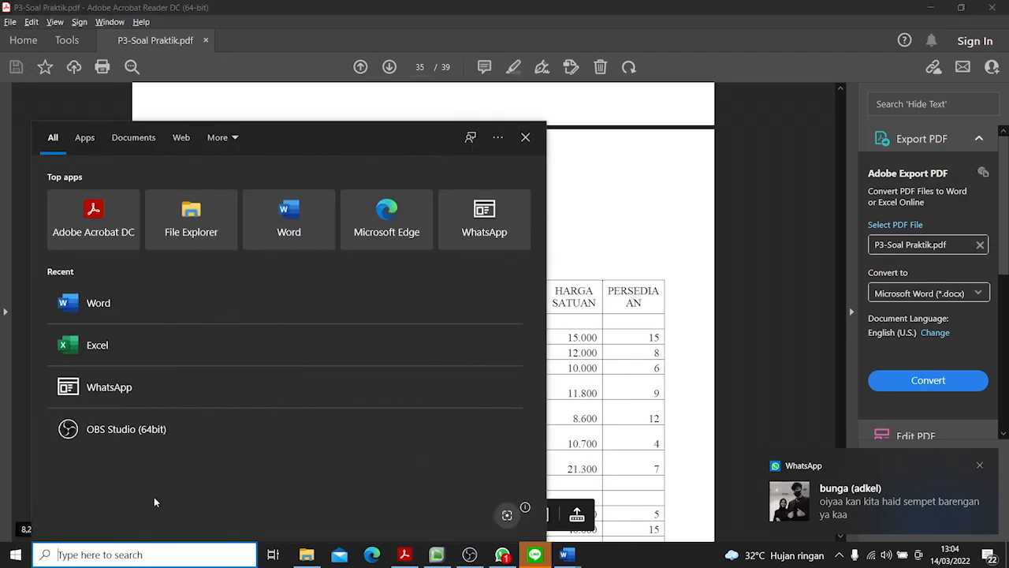
pyautogui.click(160, 349)
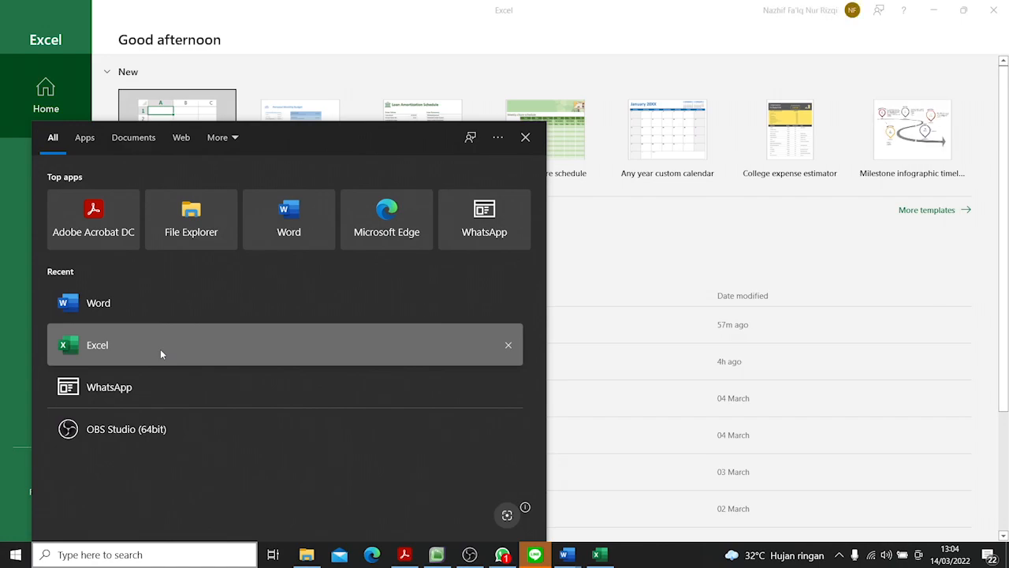
pyautogui.click(525, 138)
pyautogui.click(150, 146)
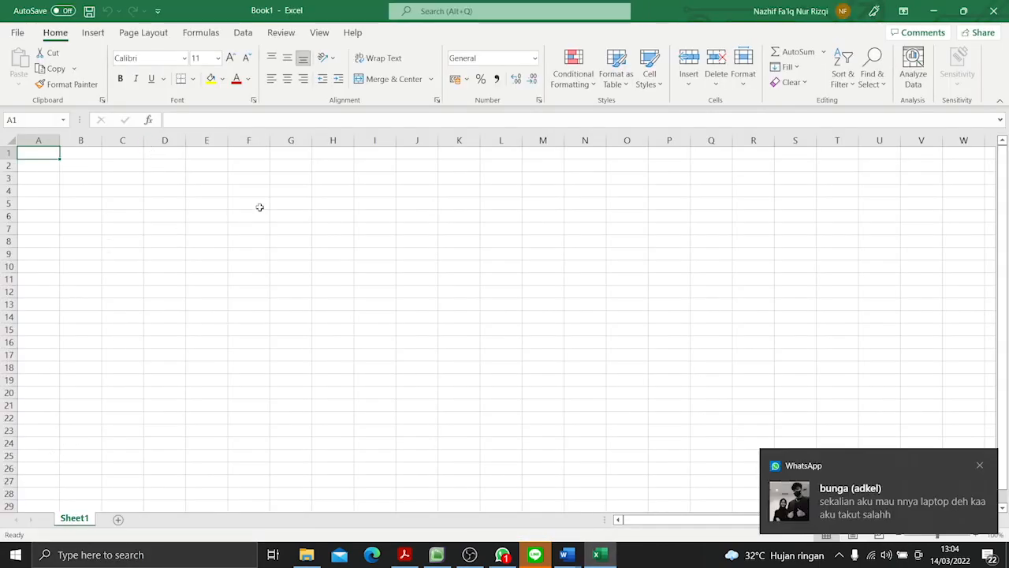
# - Set the font of the entire worksheet to Times New Roman
pyautogui.click(260, 207)
pyautogui.hotkey('ctrl', 'a')
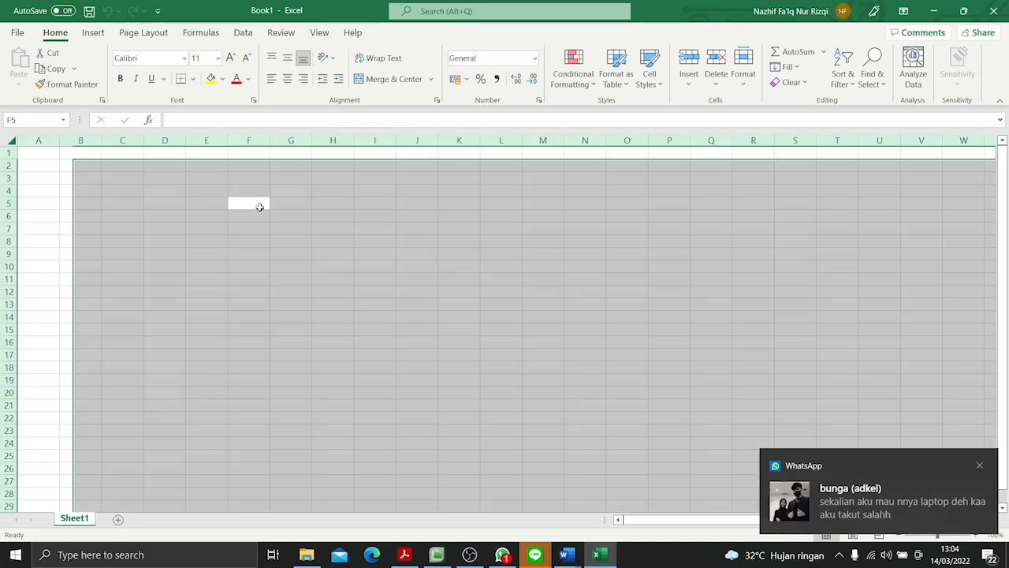
pyautogui.click(155, 57)
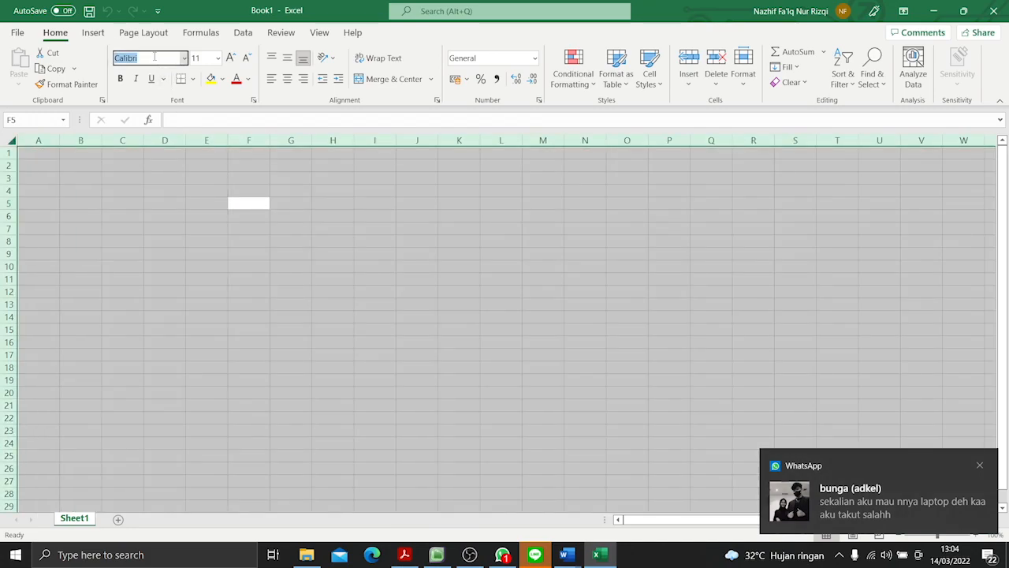
pyautogui.write('Times New Roman')
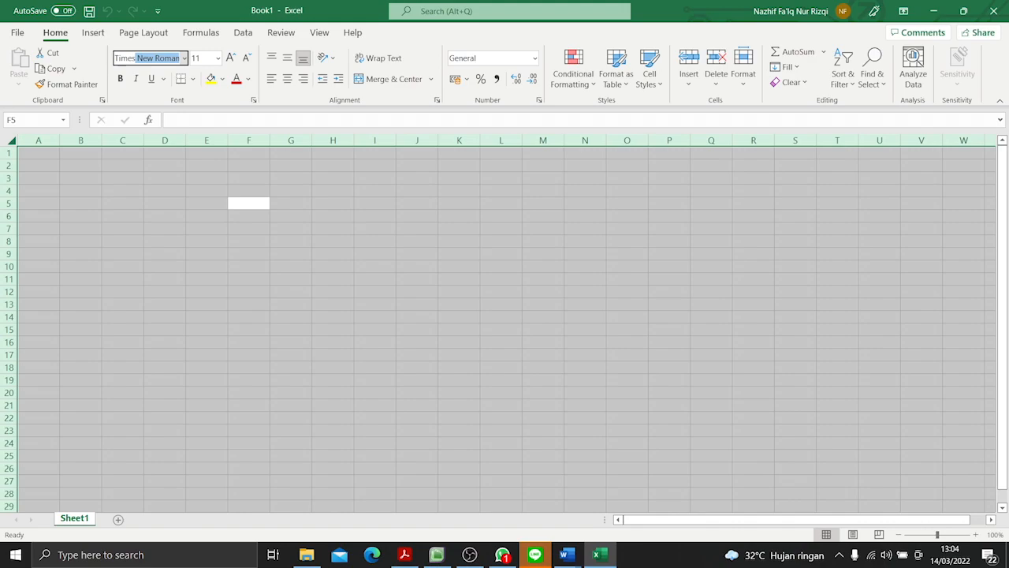
pyautogui.press('Return')
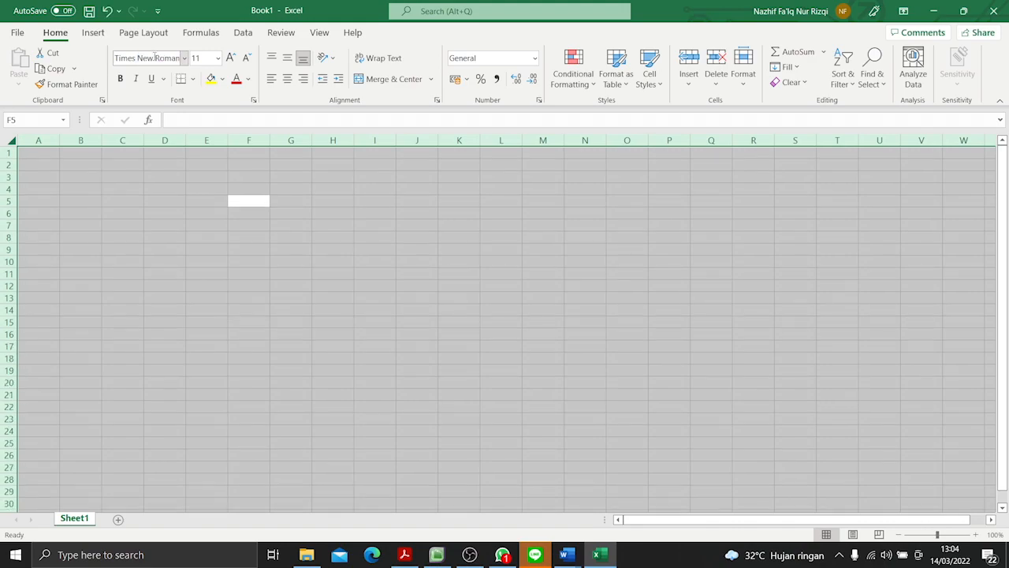
# - Check the TABEL BANTU title in the PDF and enter "TOKO SMK BISA" in cell A1 of the Excel sheet
pyautogui.click(38, 152)
pyautogui.hotkey('alt', 'Tab')
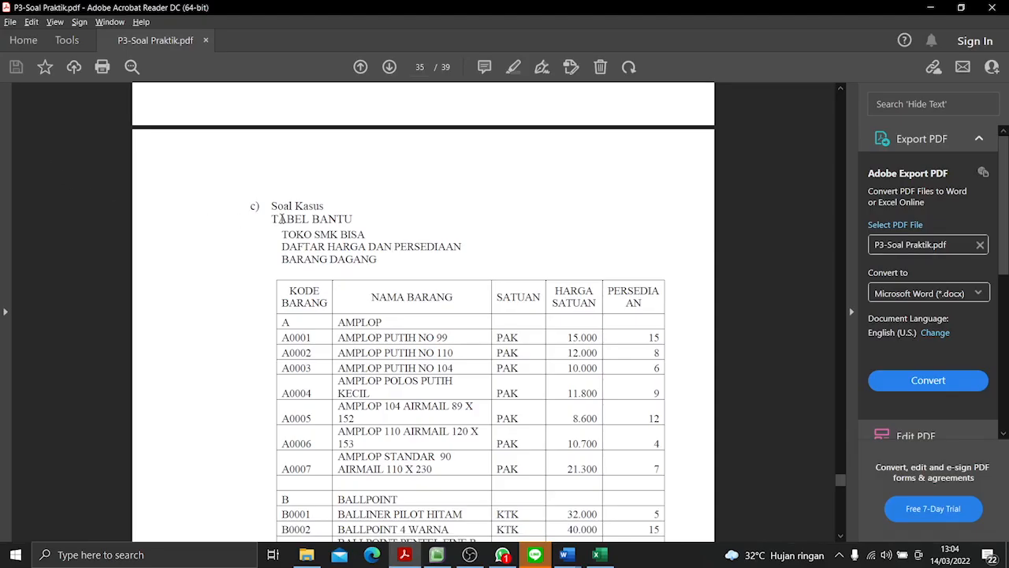
pyautogui.scroll(-9, 447, 274)
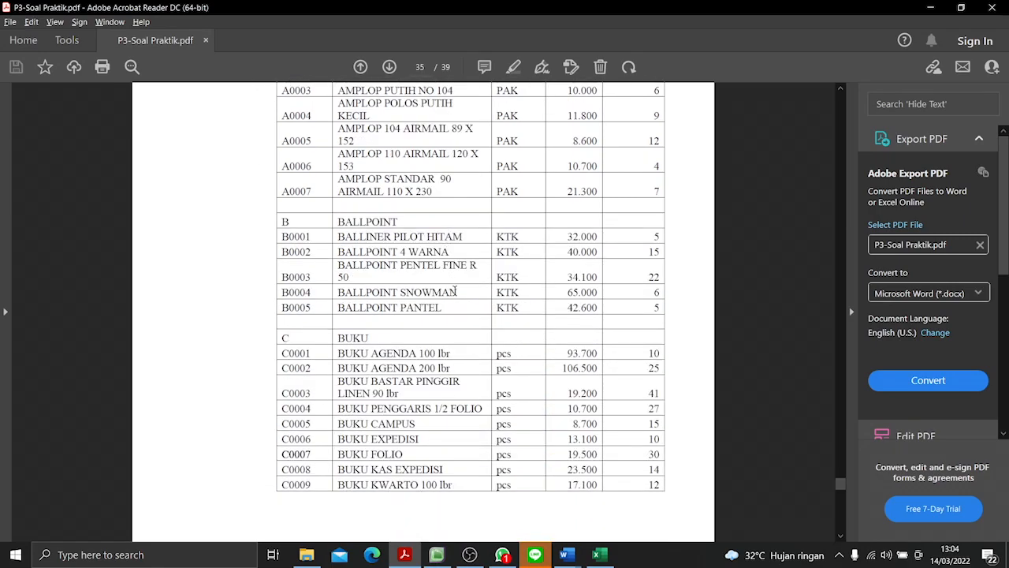
pyautogui.scroll(5, 455, 291)
pyautogui.scroll(4, 455, 293)
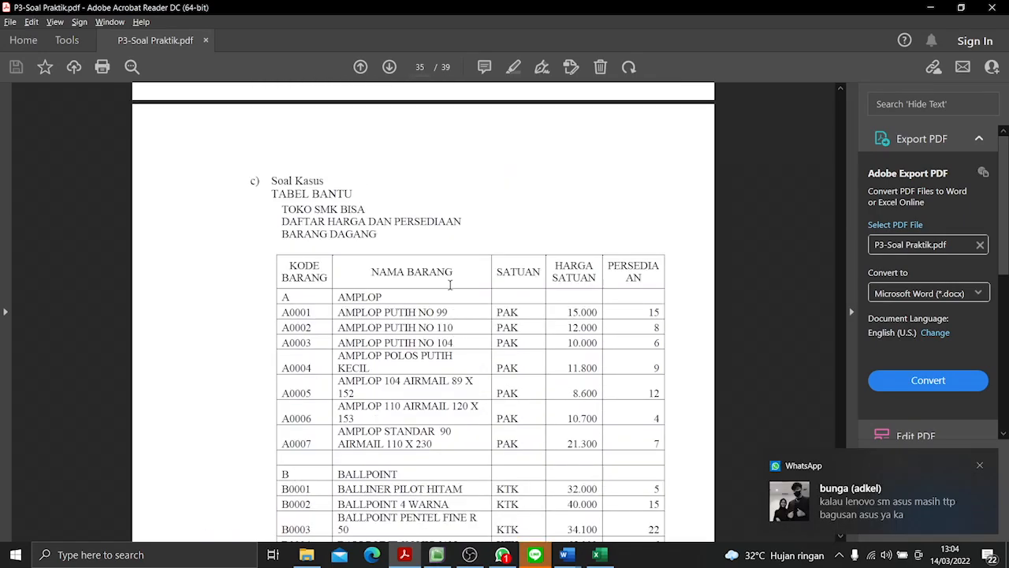
pyautogui.hotkey('alt', 'Tab')
pyautogui.write('TO')
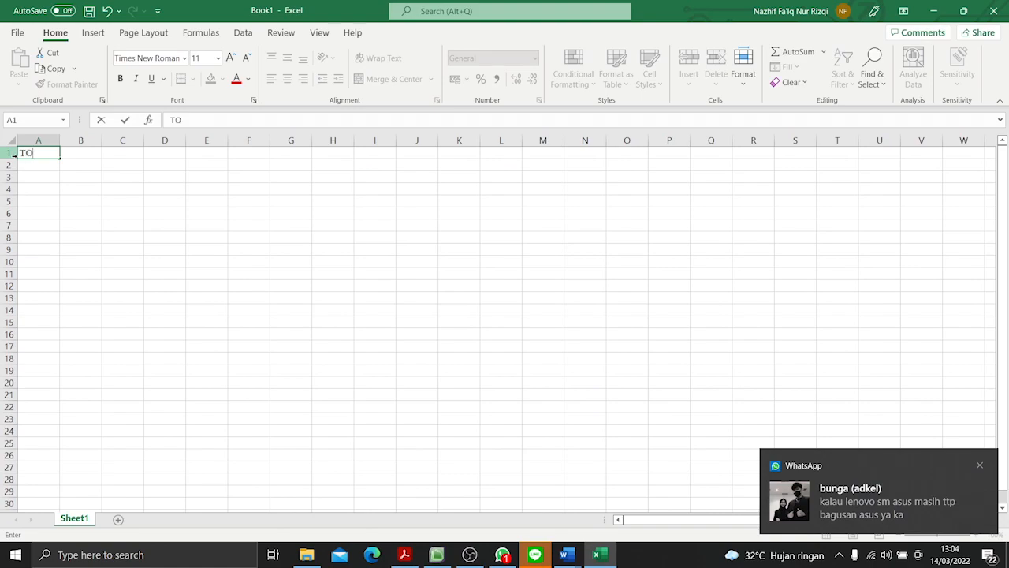
pyautogui.write('KO SMK BISA')
pyautogui.press('Return')
# - Enter the title's second line, "DAFTAR HARGA DAN PERSEDIAAN BARANG DAGANG", in cell A2, consulting the PDF for the wording
pyautogui.hotkey('alt', 'Tab')
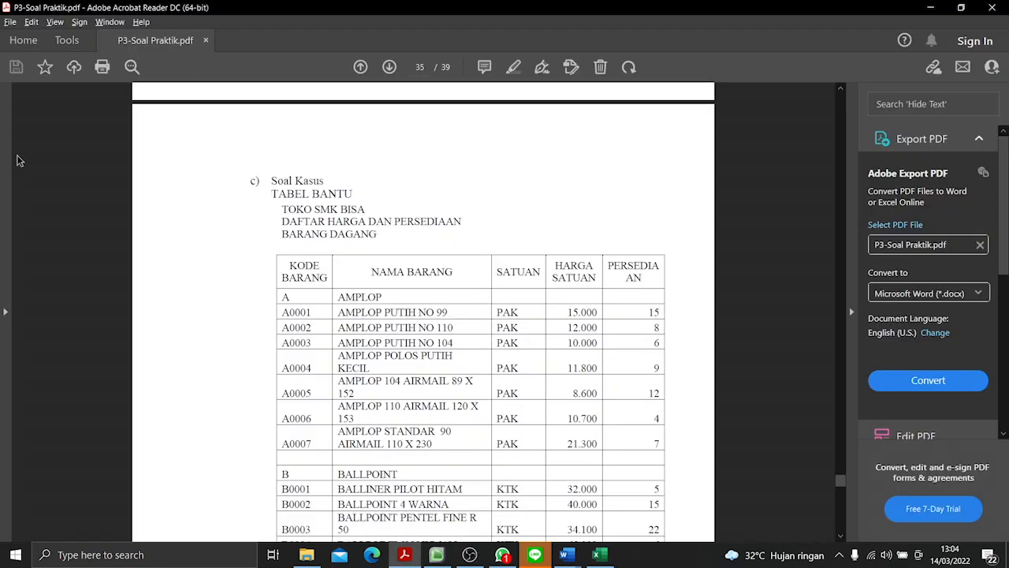
pyautogui.hotkey('alt', 'Tab')
pyautogui.write('DAFTAR HARGA')
pyautogui.hotkey('alt', 'Tab')
pyautogui.hotkey('alt', 'Tab')
pyautogui.write('DAN ')
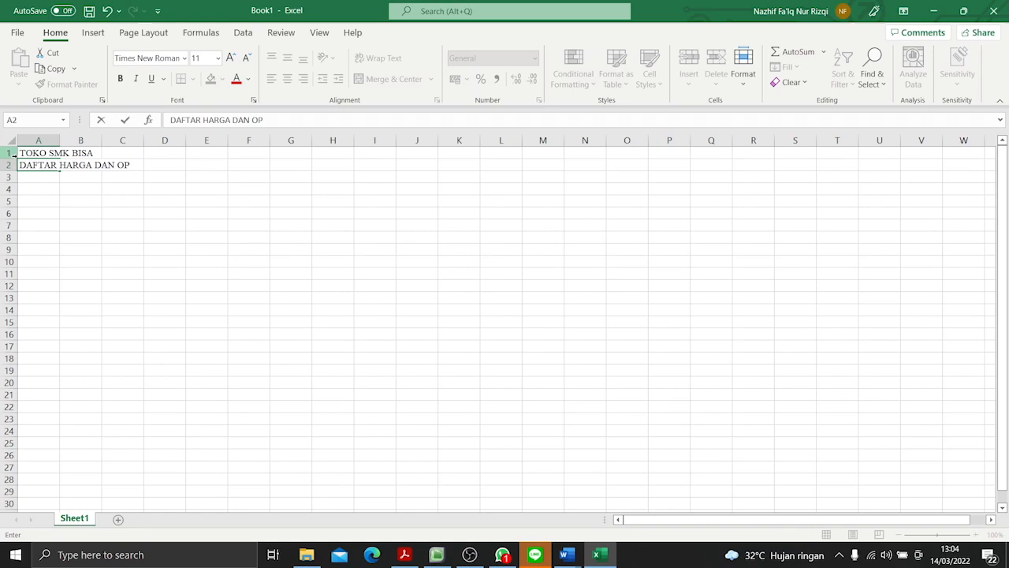
pyautogui.write('PER')
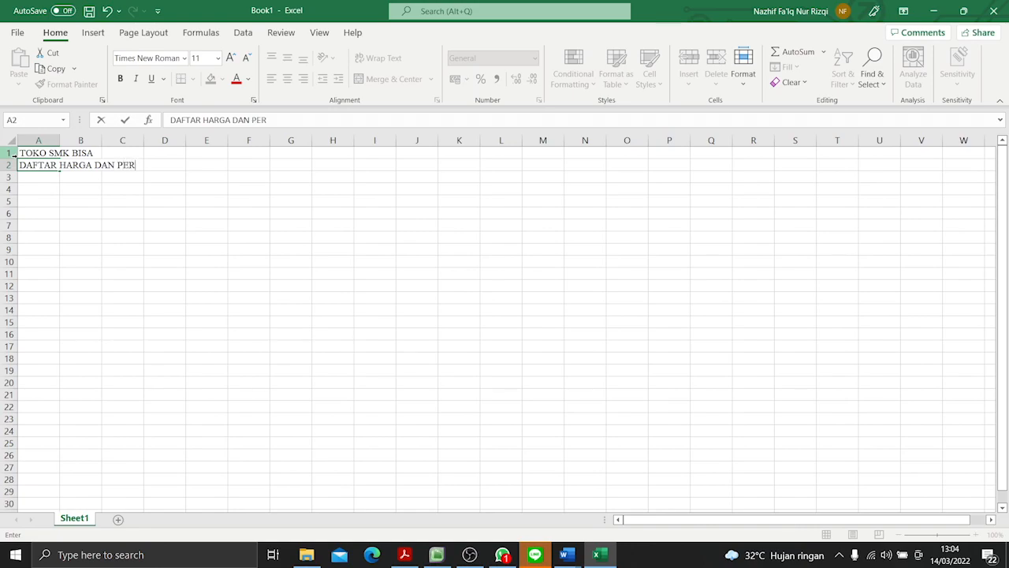
pyautogui.write('SEDIAAN BARANG DAGANG')
pyautogui.press('Return')
# - Enter the column headers "KODE BARANG" in A4 and "NAMA BARANG" in B4, following the table in the PDF
pyautogui.hotkey('alt', 'Tab')
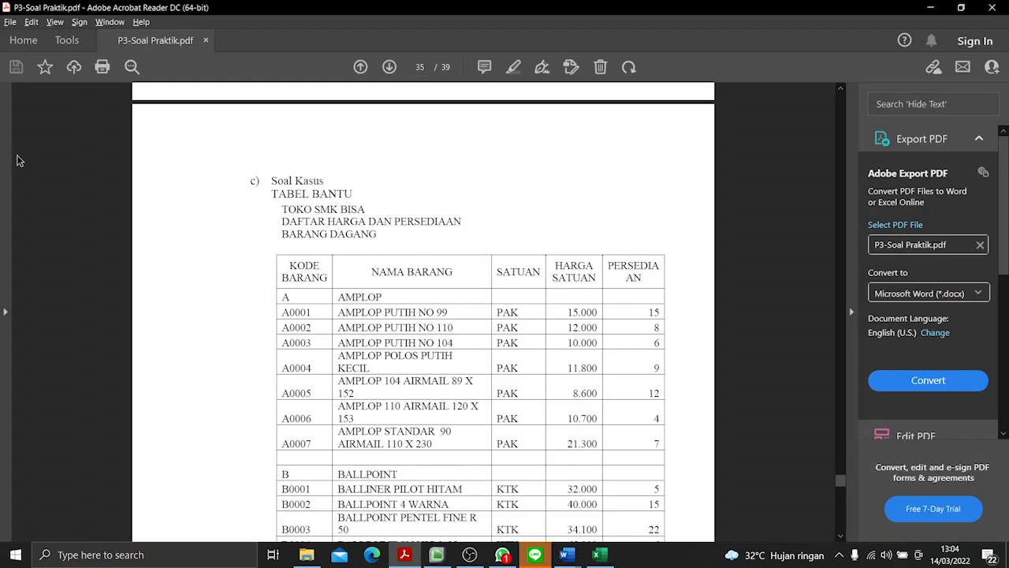
pyautogui.hotkey('alt', 'Tab')
pyautogui.click(46, 190)
pyautogui.write('KODE BARANG')
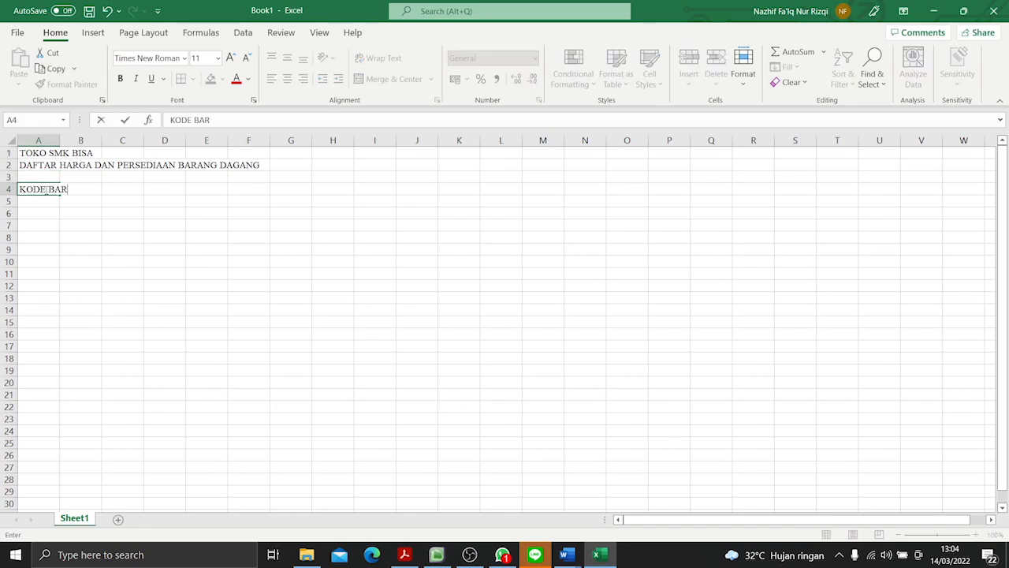
pyautogui.hotkey('alt', 'Tab')
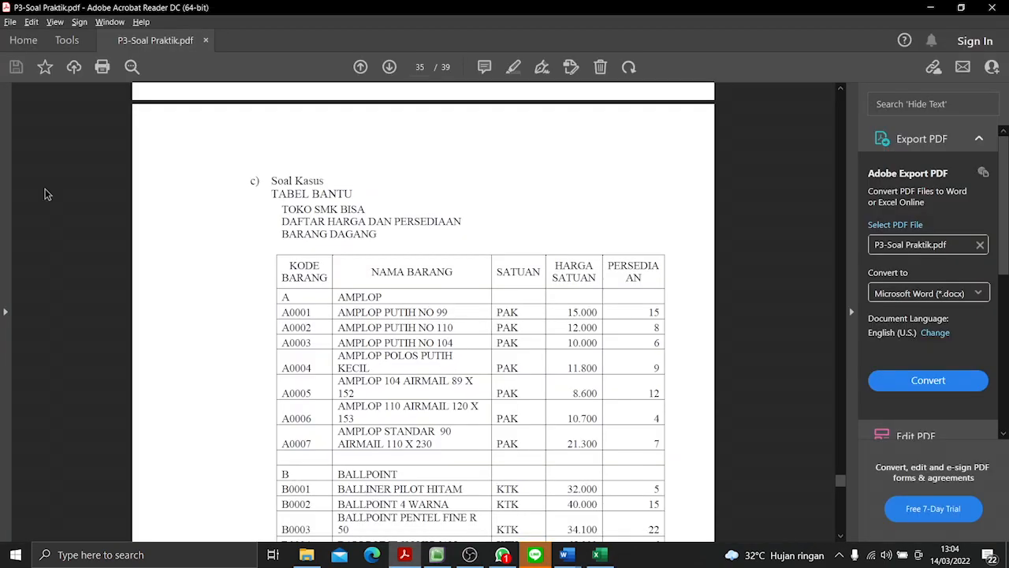
pyautogui.hotkey('alt', 'Tab')
pyautogui.click(115, 188)
pyautogui.click(79, 190)
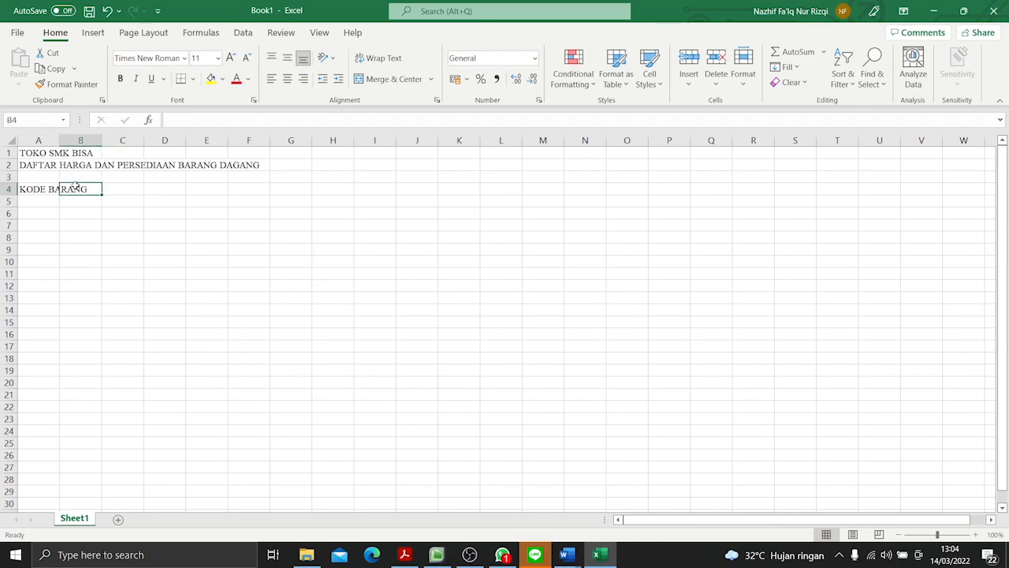
pyautogui.write('NAMA BARANG')
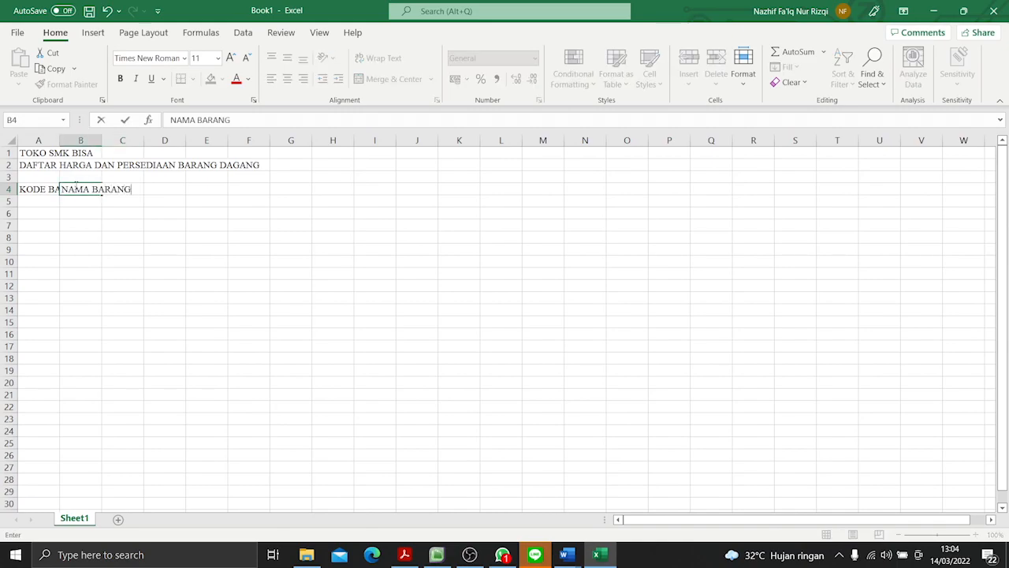
pyautogui.click(168, 224)
# - Enter the column headers "SATUAN" in C4 and "HARGA SATUAN" in D4, consulting the PDF table for the wording
pyautogui.click(128, 192)
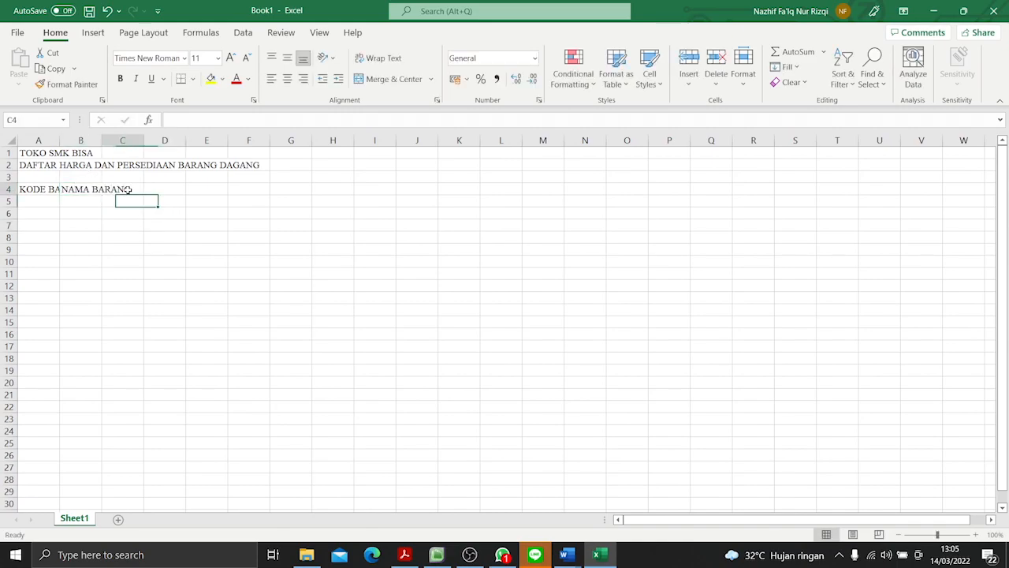
pyautogui.hotkey('alt', 'Tab')
pyautogui.hotkey('alt', 'Tab')
pyautogui.write('SA')
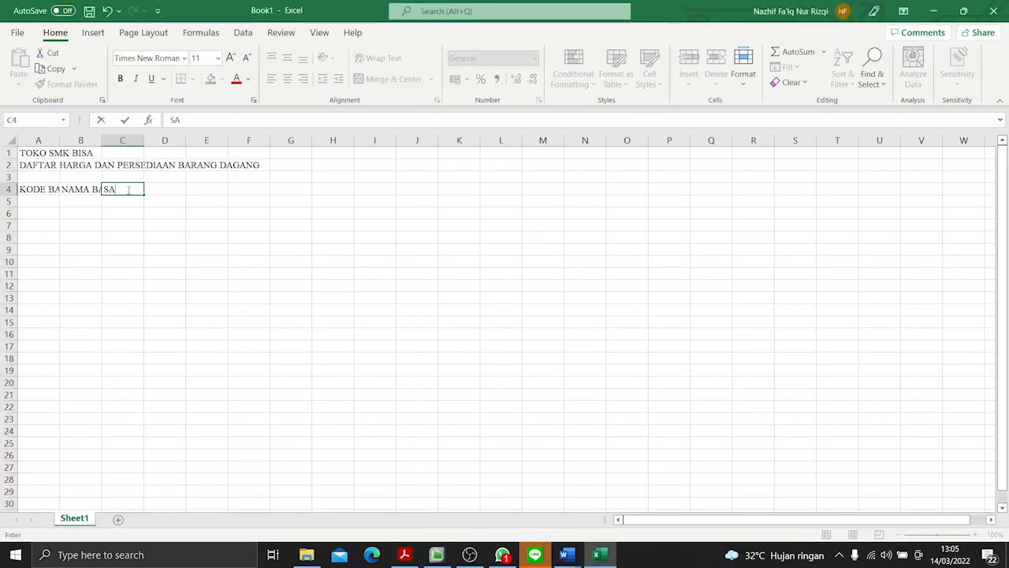
pyautogui.hotkey('alt', 'Tab')
pyautogui.hotkey('alt', 'Tab')
pyautogui.click(181, 192)
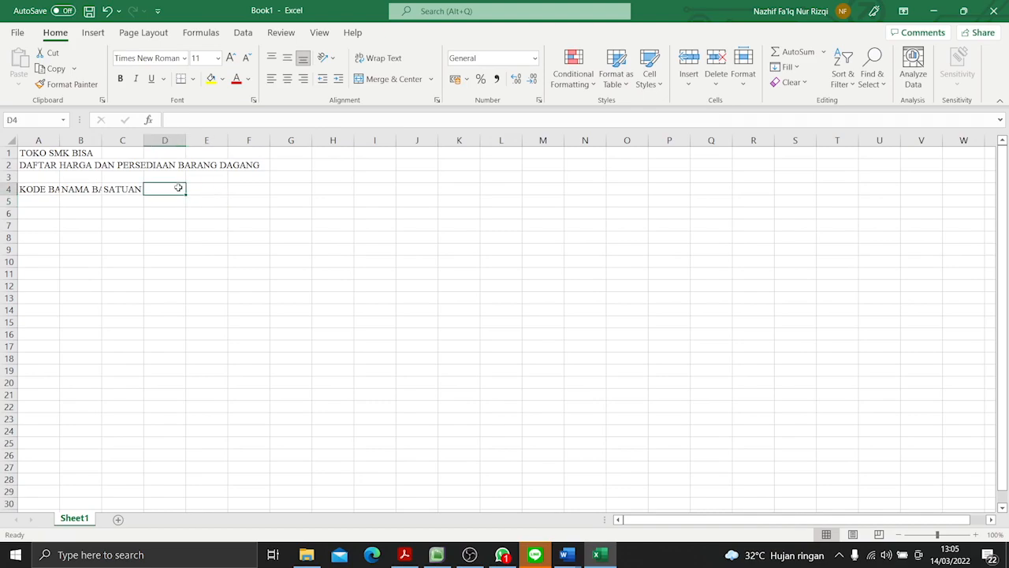
pyautogui.write('HARGA SATUAN')
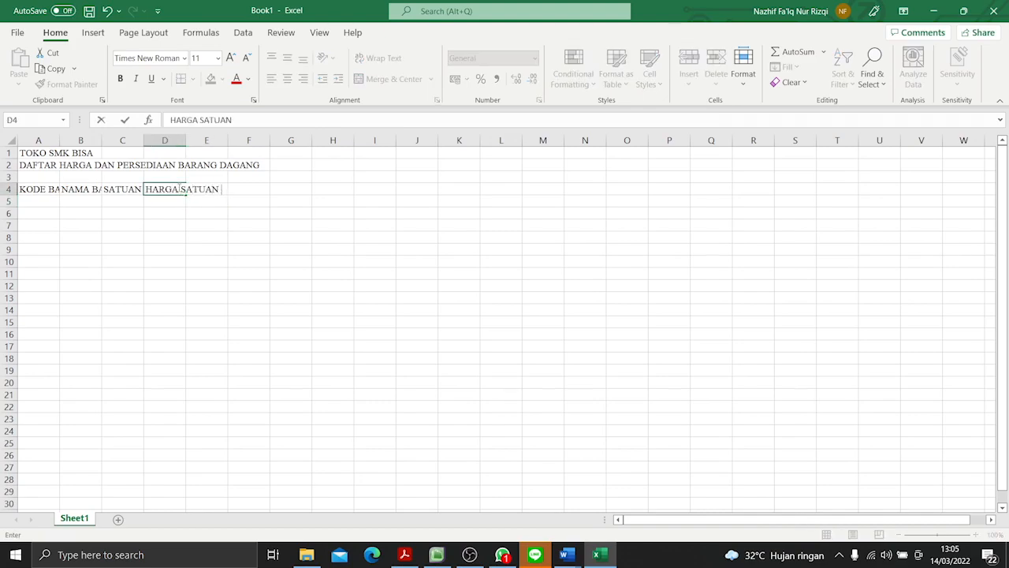
# - Check the last column heading in the PDF table and enter "PERSEDIAAN" in cell E4
pyautogui.hotkey('alt', 'Tab')
pyautogui.hotkey('alt', 'Tab')
pyautogui.click(209, 237)
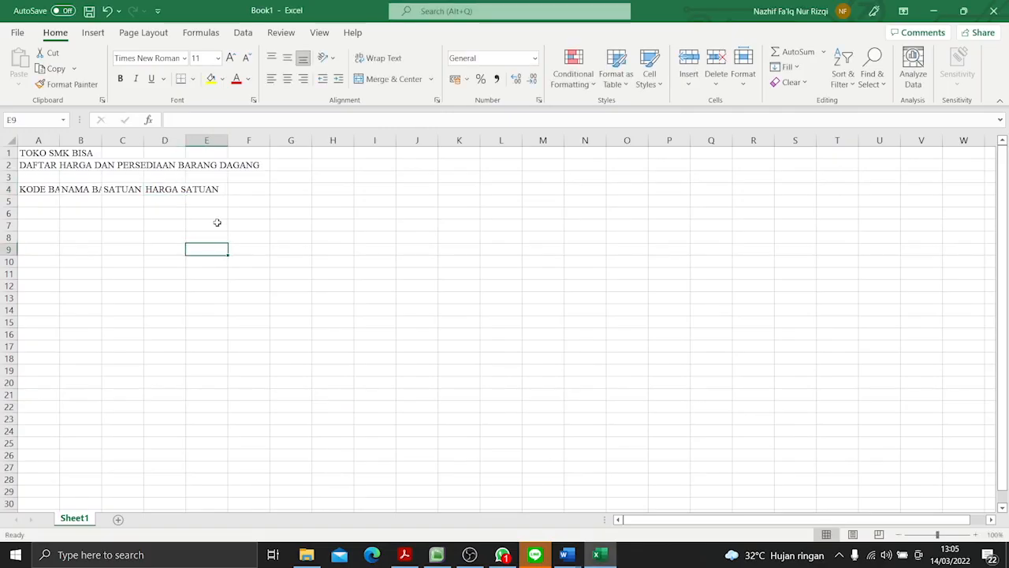
pyautogui.click(218, 187)
pyautogui.write('PERSEDIA')
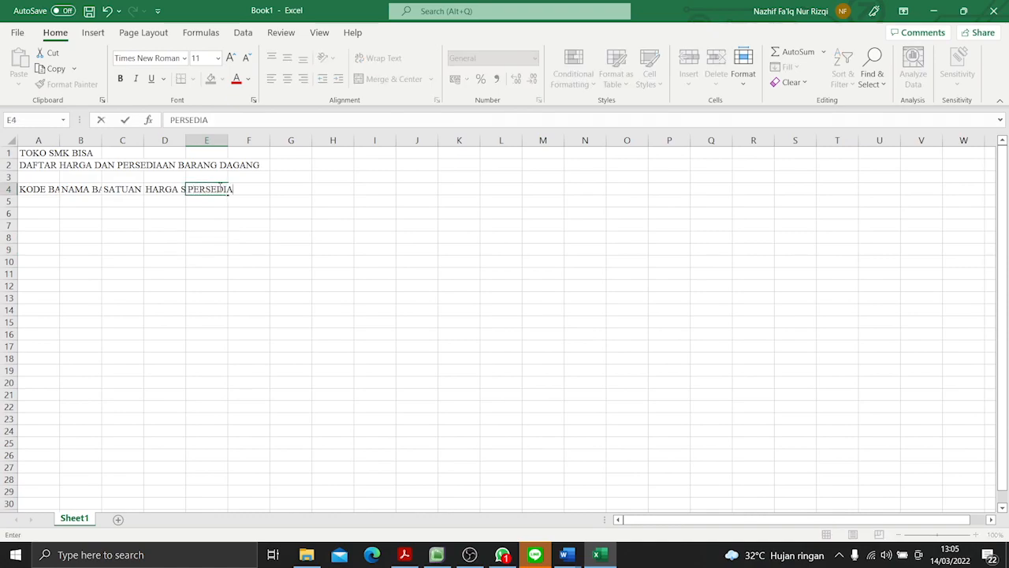
pyautogui.write('AN')
# - Enter category code A in A5 and fill the item codes A0001 to A0007 down A6:A12, checking the PDF
pyautogui.click(29, 201)
pyautogui.hotkey('alt', 'Tab')
pyautogui.hotkey('alt', 'Tab')
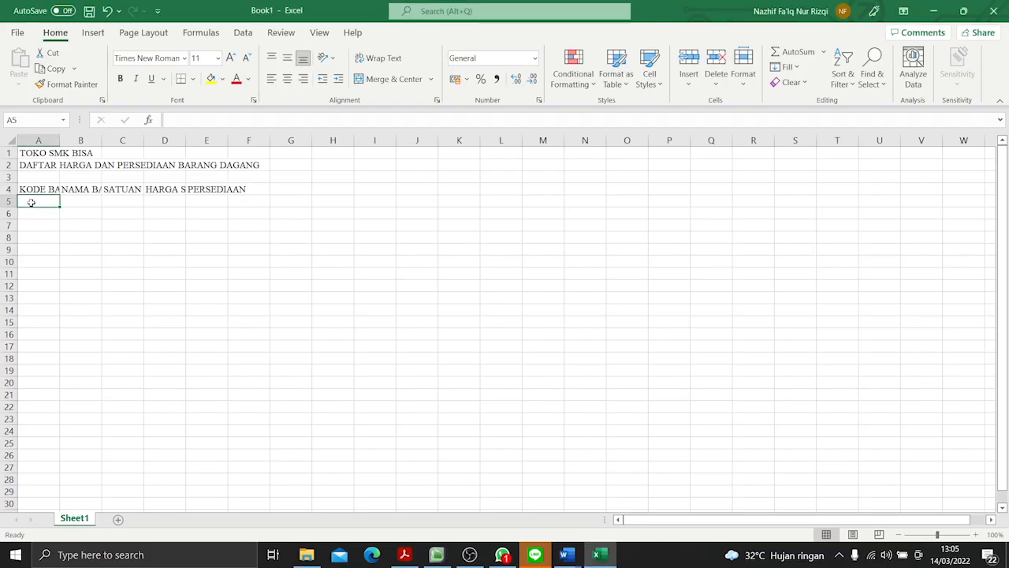
pyautogui.write('A')
pyautogui.press('Return')
pyautogui.write('A0001')
pyautogui.hotkey('alt', 'Tab')
pyautogui.hotkey('alt', 'Tab')
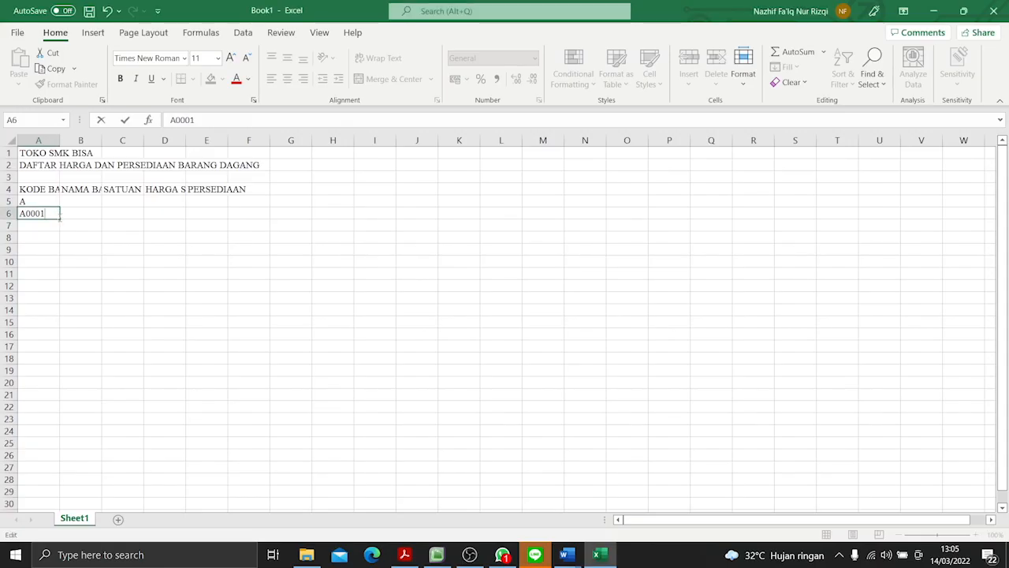
pyautogui.moveTo(60, 219); pyautogui.dragTo(59, 293)
# - Enter category code B in A14 and fill the item codes B0001 to B0005 down A15:A19, checking the PDF
pyautogui.click(40, 313)
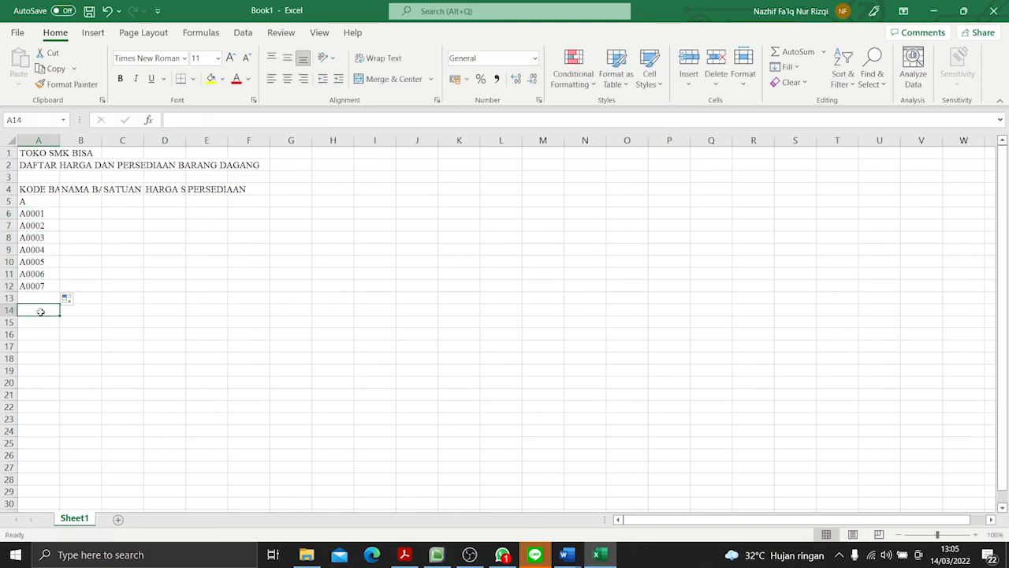
pyautogui.write('B')
pyautogui.press('Return')
pyautogui.write('B0001')
pyautogui.press('Return')
pyautogui.hotkey('alt', 'Tab')
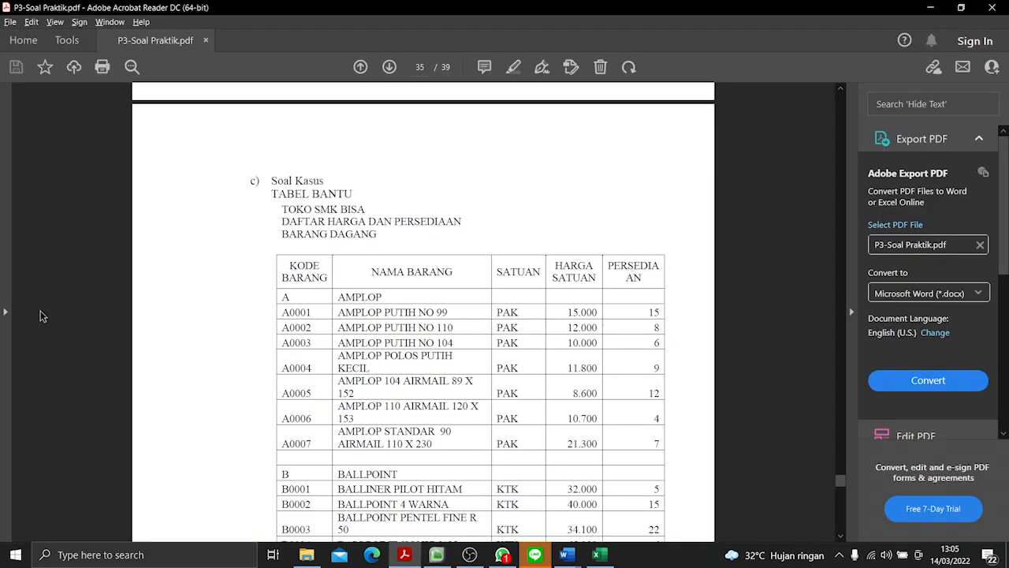
pyautogui.scroll(-1, 296, 319)
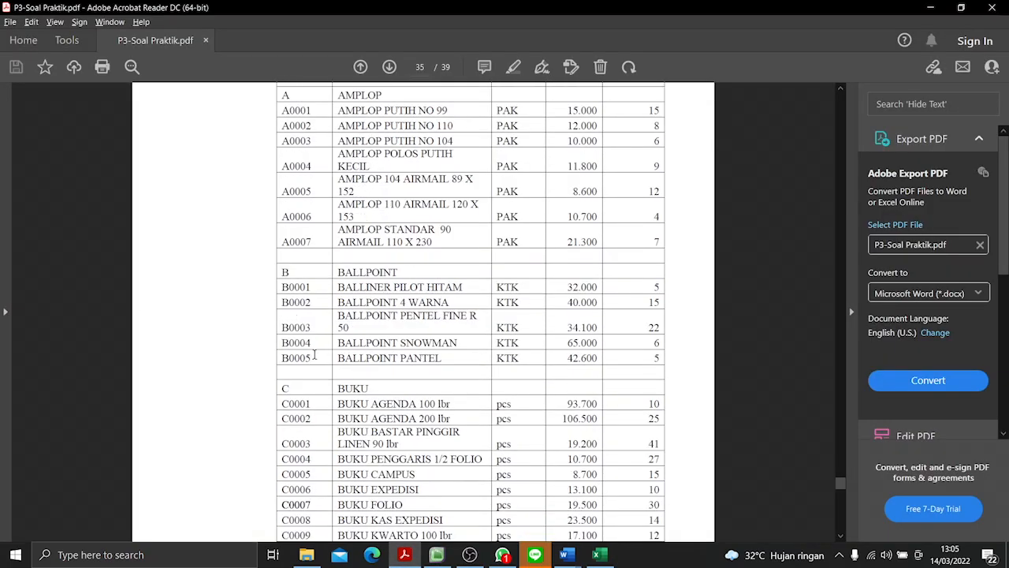
pyautogui.hotkey('alt', 'Tab')
pyautogui.click(52, 323)
pyautogui.moveTo(59, 328); pyautogui.dragTo(59, 374)
# - Enter category code C in A21 and fill the item codes C0001 to C0008 down A22:A29, consulting the PDF
pyautogui.click(40, 392)
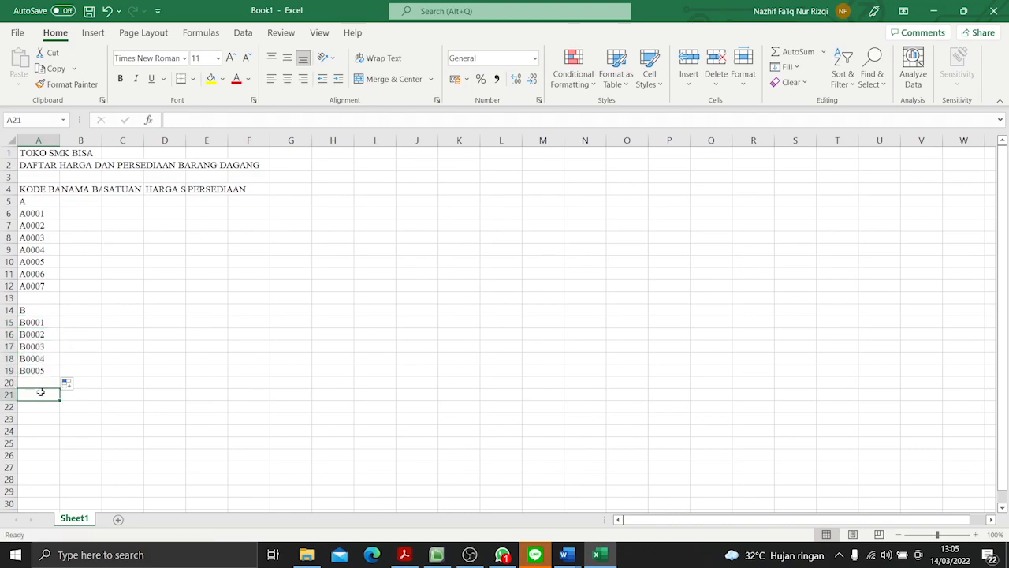
pyautogui.hotkey('alt', 'Tab')
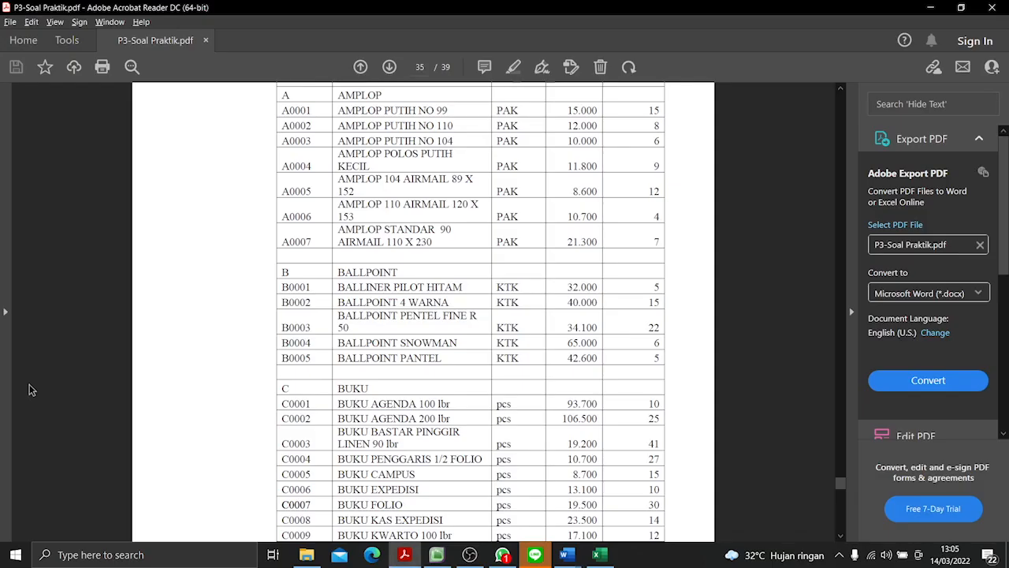
pyautogui.hotkey('alt', 'Tab')
pyautogui.hotkey('alt', 'Tab')
pyautogui.scroll(-3, 442, 341)
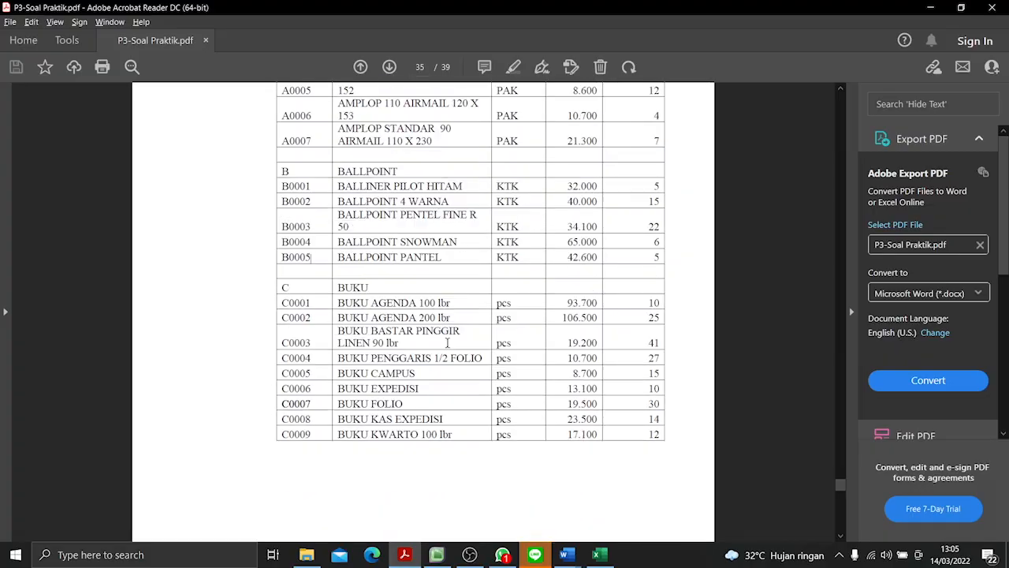
pyautogui.hotkey('alt', 'Tab')
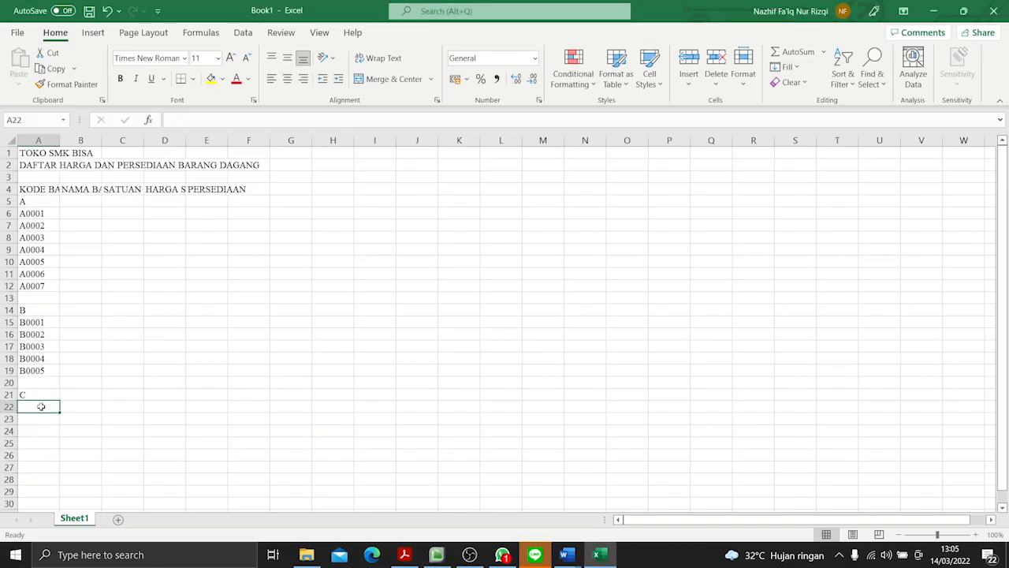
pyautogui.write('C0001')
pyautogui.press('Return')
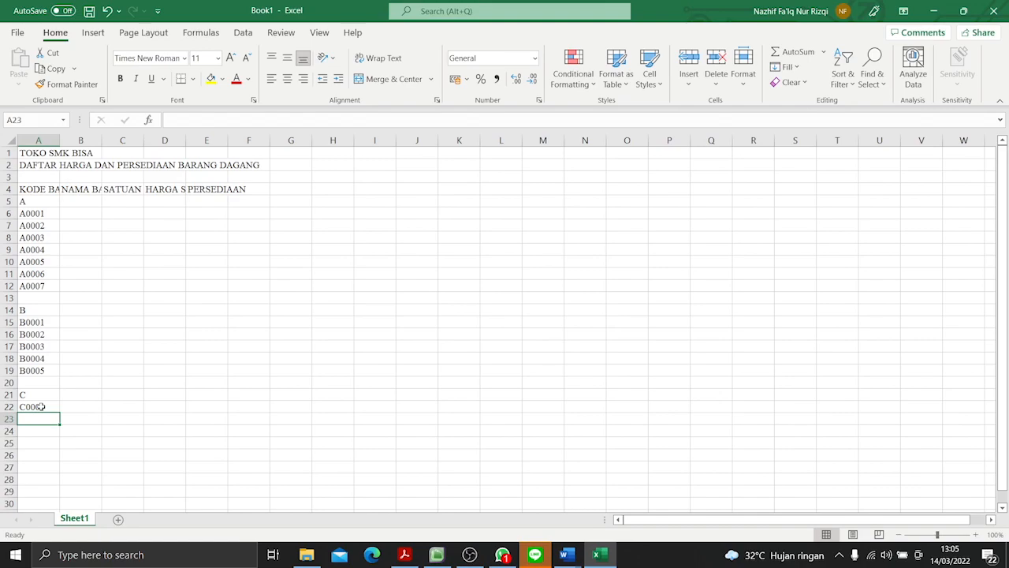
pyautogui.click(44, 404)
pyautogui.moveTo(59, 413); pyautogui.dragTo(59, 503)
# - Copy the category name "AMPLOP" from the PDF table and paste it into cell B5 of the Excel sheet
pyautogui.click(79, 199)
pyautogui.hotkey('alt', 'Tab')
pyautogui.scroll(4, 575, 297)
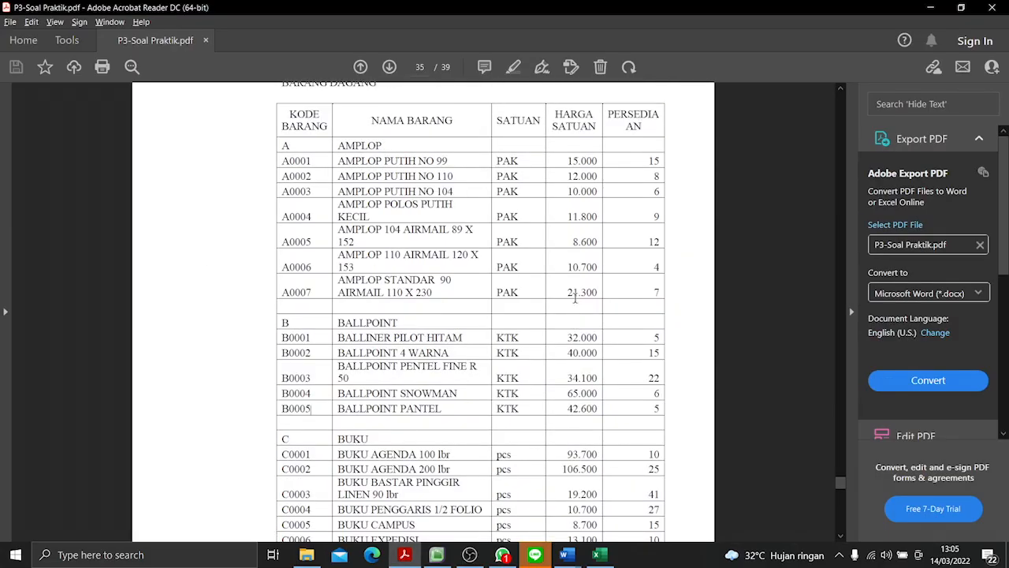
pyautogui.hotkey('alt', 'Tab')
pyautogui.hotkey('alt', 'Tab')
pyautogui.moveTo(338, 142); pyautogui.dragTo(384, 146)
pyautogui.hotkey('alt', 'Tab')
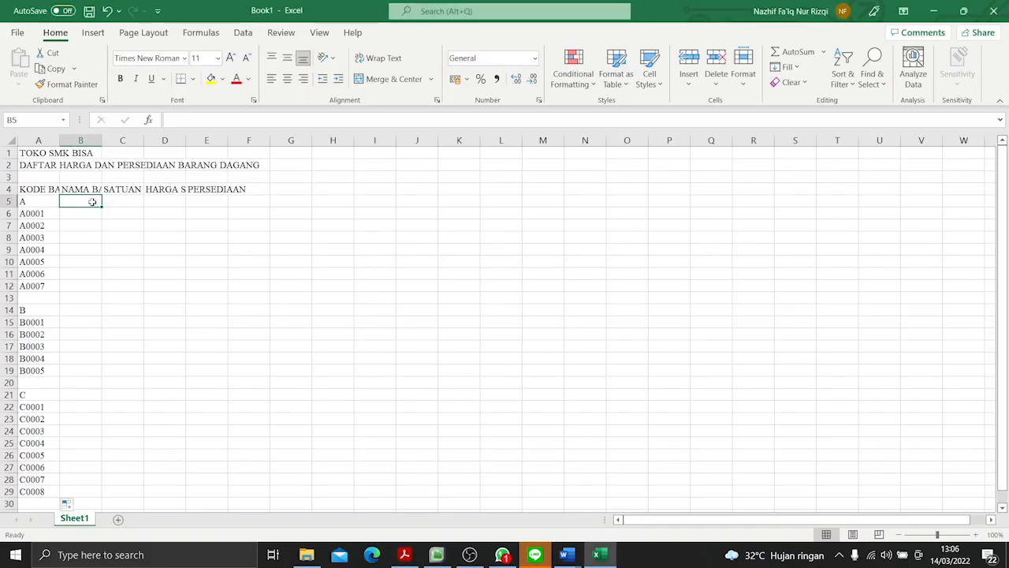
pyautogui.hotkey('alt', 'Tab')
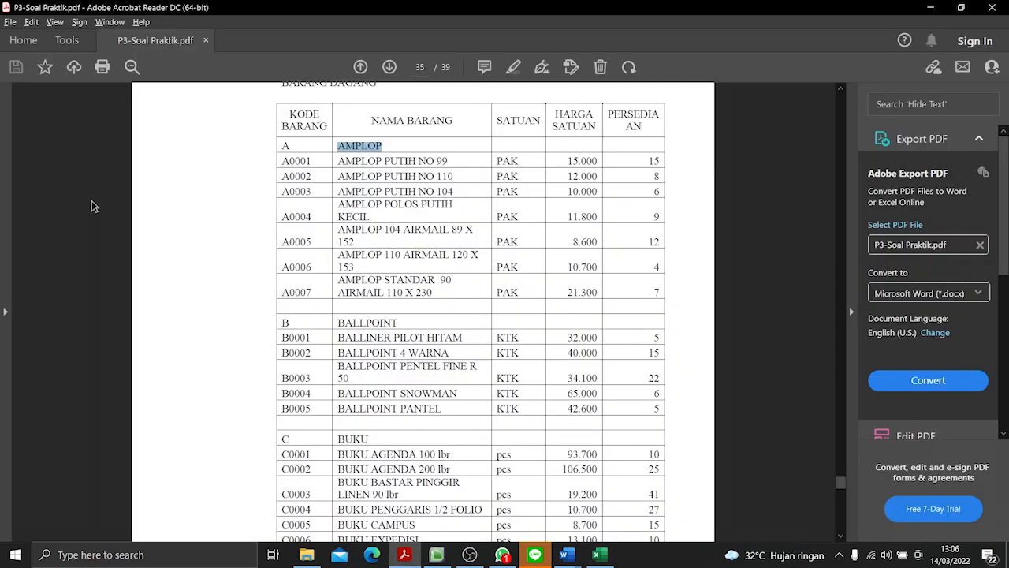
pyautogui.hotkey('ctrl', 'c')
pyautogui.hotkey('alt', 'Tab')
pyautogui.hotkey('ctrl', 'v')
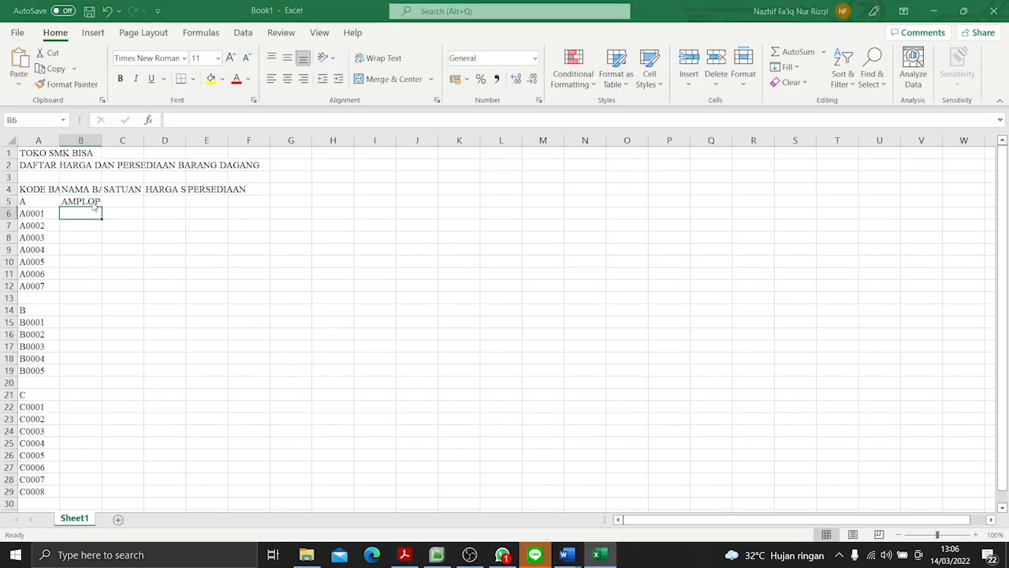
# - Copy the item name "AMPLOP PUTIH NO 99" from the PDF into cell B6, beside code A0001
pyautogui.hotkey('alt', 'Tab')
pyautogui.moveTo(337, 160); pyautogui.dragTo(450, 161)
pyautogui.hotkey('ctrl', 'c')
pyautogui.hotkey('alt', 'Tab')
pyautogui.hotkey('ctrl', 'v')
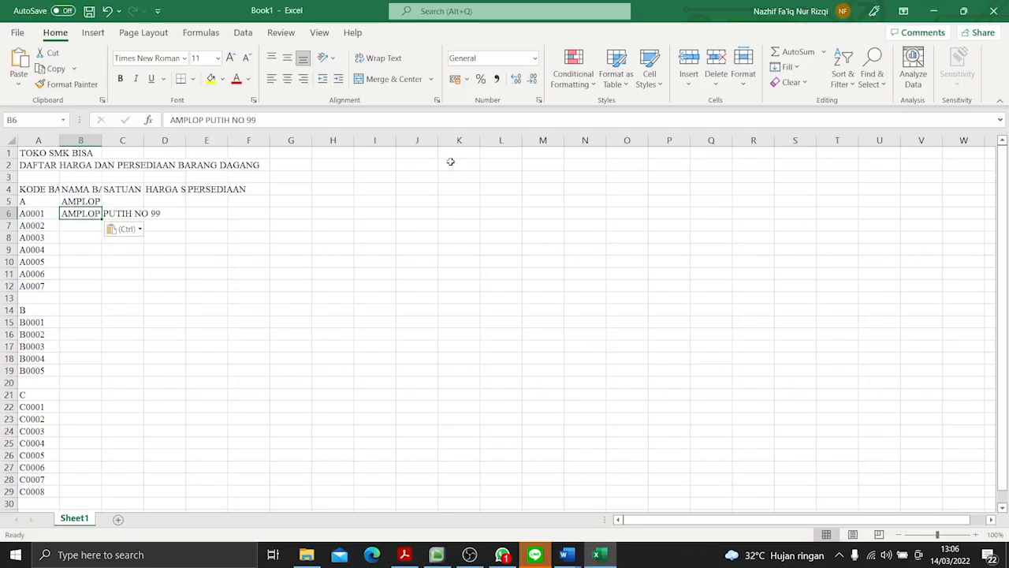
# - Copy the item name "AMPLOP PUTIH NO 110" from the PDF into cell B7, beside code A0002
pyautogui.hotkey('alt', 'Tab')
pyautogui.moveTo(338, 176); pyautogui.dragTo(456, 179)
pyautogui.hotkey('ctrl', 'c')
pyautogui.hotkey('alt', 'Tab')
pyautogui.hotkey('ctrl', 'v')
pyautogui.hotkey('ctrl', 'z')
pyautogui.click(81, 225)
pyautogui.hotkey('ctrl', 'v')
# - Copy the item name "AMPLOP PUTIH NO 104" from the PDF into cell B8, beside code A0003
pyautogui.hotkey('alt', 'Tab')
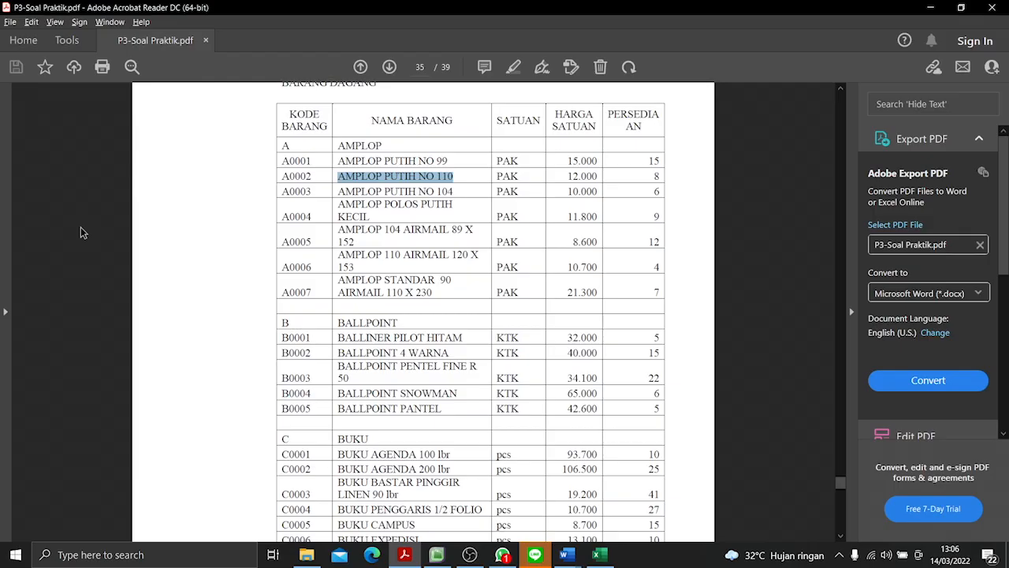
pyautogui.moveTo(335, 191); pyautogui.dragTo(474, 199)
pyautogui.click(441, 191)
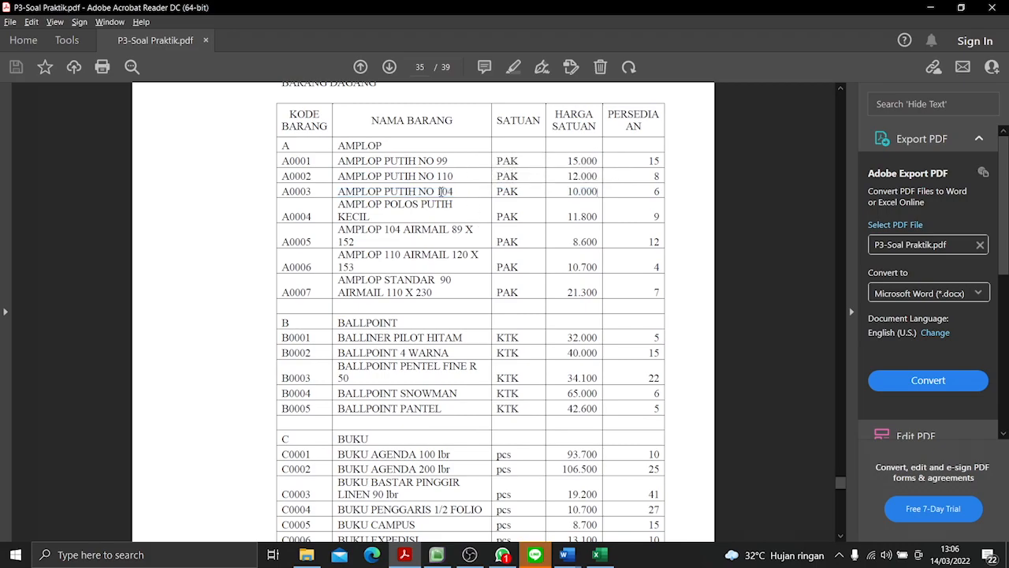
pyautogui.moveTo(340, 191); pyautogui.dragTo(462, 194)
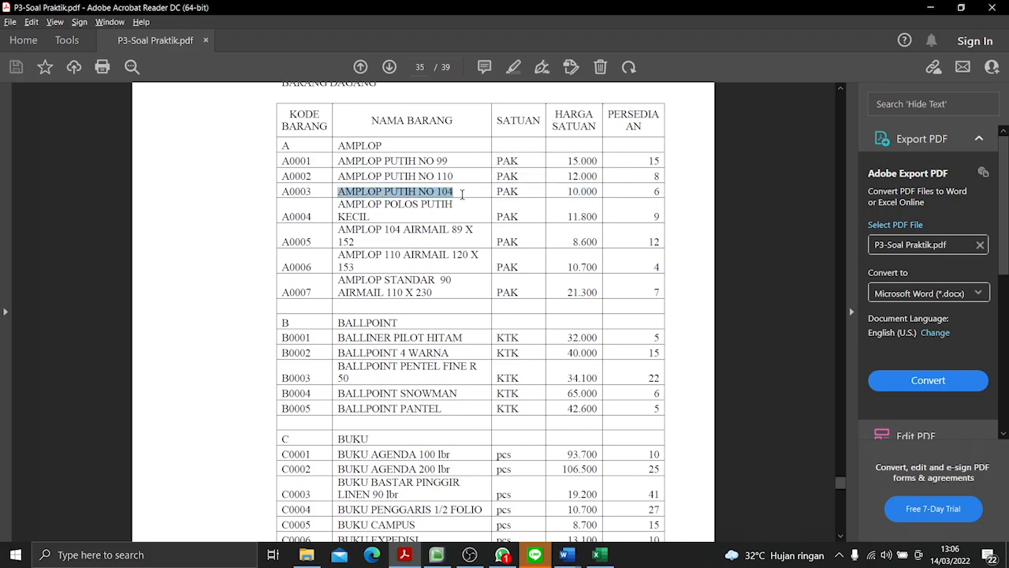
pyautogui.hotkey('alt', 'Tab')
pyautogui.press('Down')
pyautogui.hotkey('ctrl', 'v')
pyautogui.press('Down')
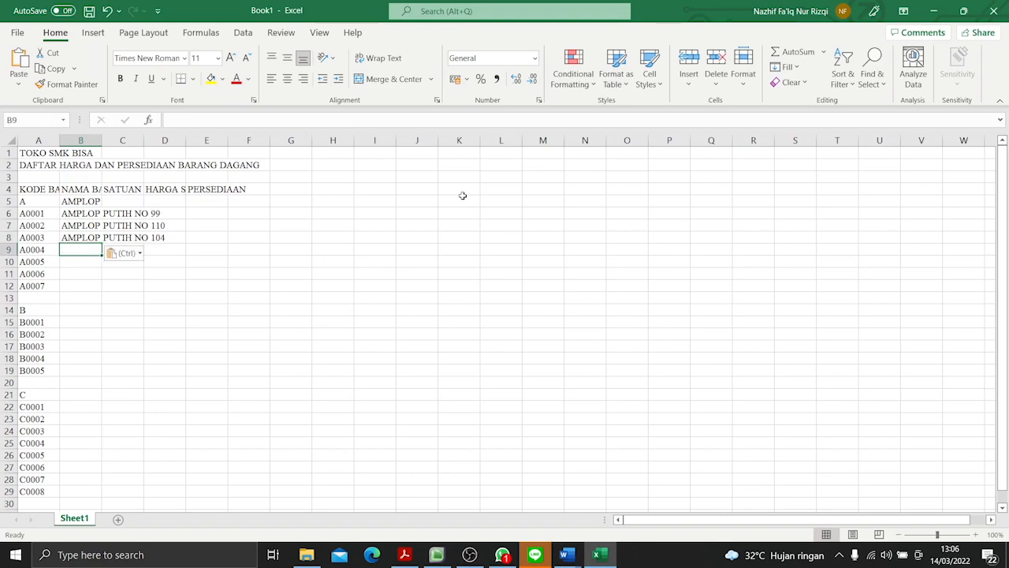
# - Copy "AMPLOP POLOS PUTIH" from the PDF into cell B9 and complete the item name with "KECIL"
pyautogui.hotkey('alt', 'Tab')
pyautogui.moveTo(340, 204); pyautogui.dragTo(455, 205)
pyautogui.hotkey('ctrl', 'c')
pyautogui.hotkey('alt', 'Tab')
pyautogui.hotkey('ctrl', 'c')
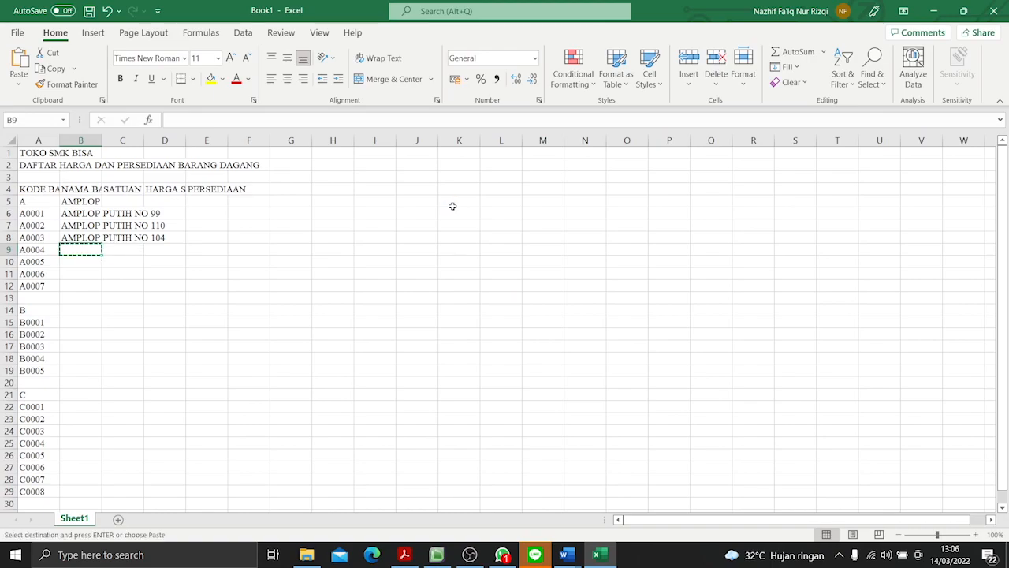
pyautogui.hotkey('alt', 'Tab')
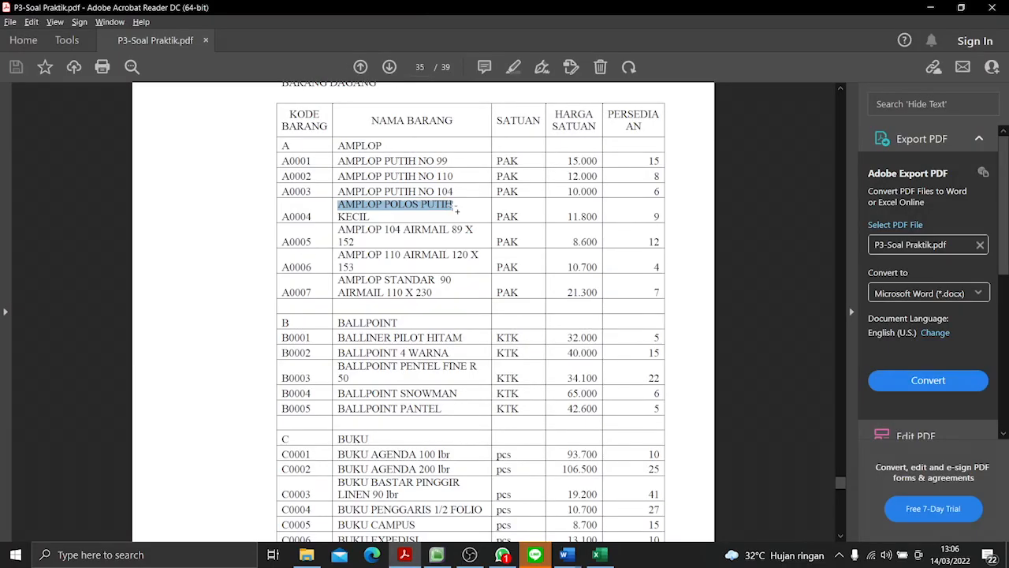
pyautogui.hotkey('alt', 'Tab')
pyautogui.hotkey('ctrl', 'v')
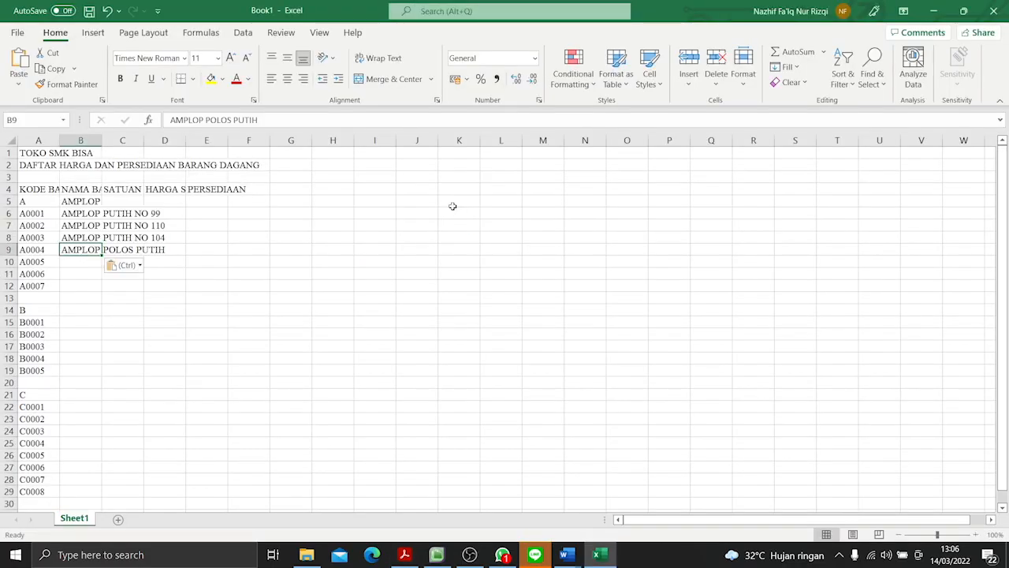
pyautogui.click(314, 118)
pyautogui.write('KECIU')
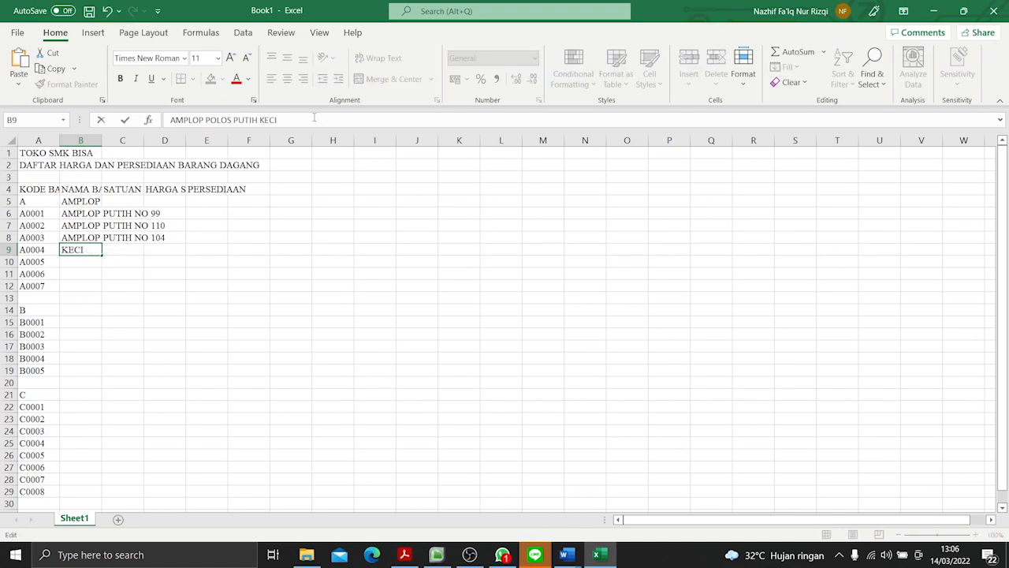
pyautogui.press('Return')
pyautogui.hotkey('alt', 'Tab')
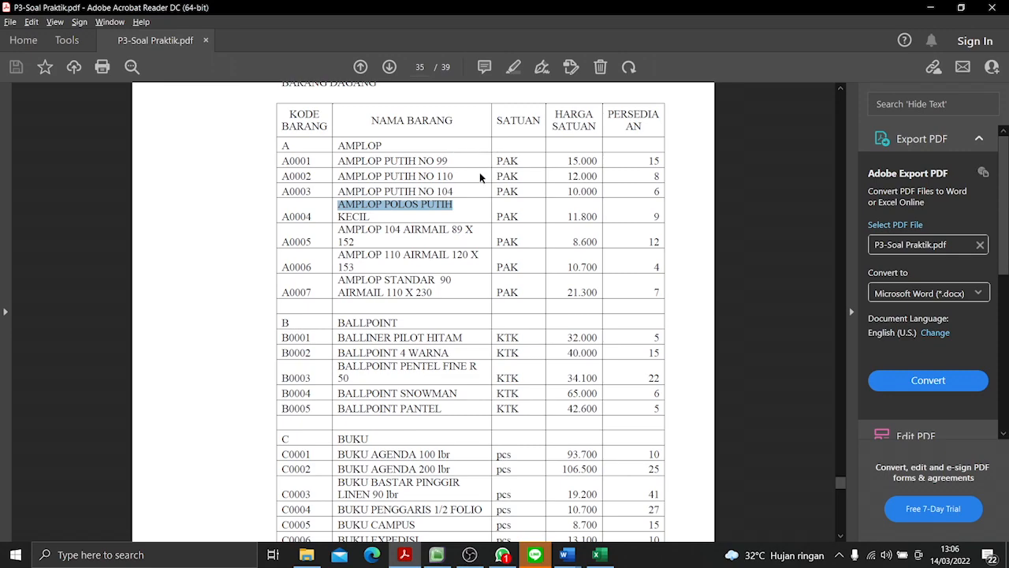
# - Copy "AMPLOP 104 AIRMAIL 89 X" from the PDF into cell B10 and complete the item name with "152"
pyautogui.moveTo(338, 229); pyautogui.dragTo(474, 235)
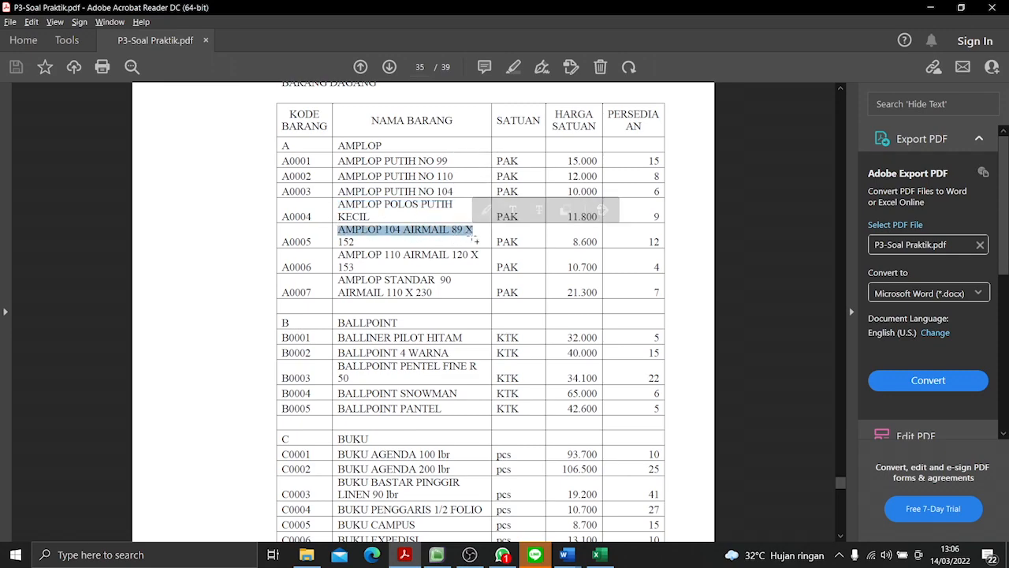
pyautogui.hotkey('ctrl', 'c')
pyautogui.hotkey('alt', 'Tab')
pyautogui.hotkey('ctrl', 'v')
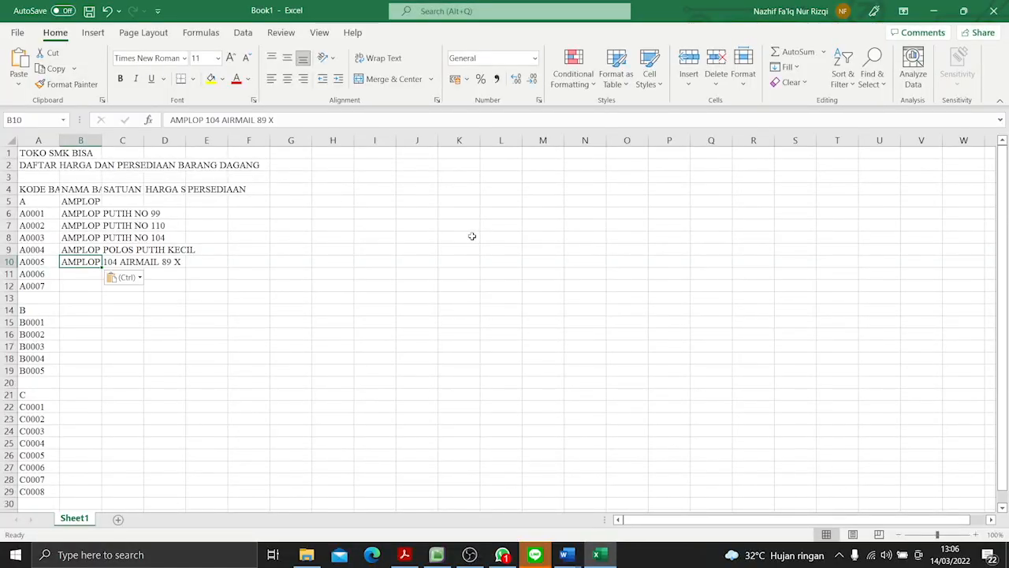
pyautogui.click(329, 120)
pyautogui.write('152')
pyautogui.press('Return')
# - Copy "AMPLOP 110 AIRMAIL 120 X" from the PDF into cell B11 and complete the item name with "153"
pyautogui.hotkey('alt', 'Tab')
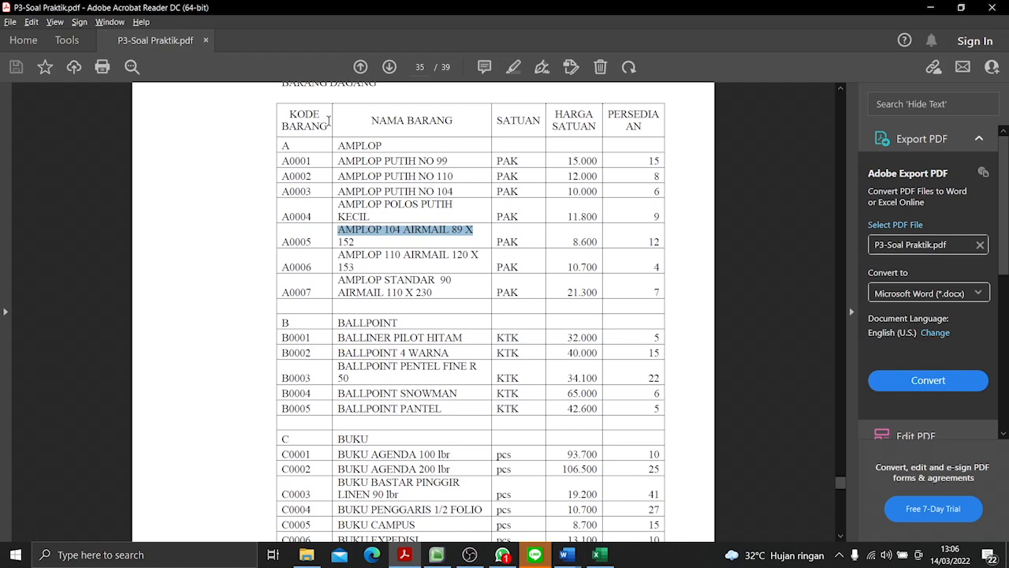
pyautogui.moveTo(341, 254); pyautogui.dragTo(481, 255)
pyautogui.hotkey('ctrl', 'c')
pyautogui.hotkey('alt', 'Tab')
pyautogui.hotkey('ctrl', 'v')
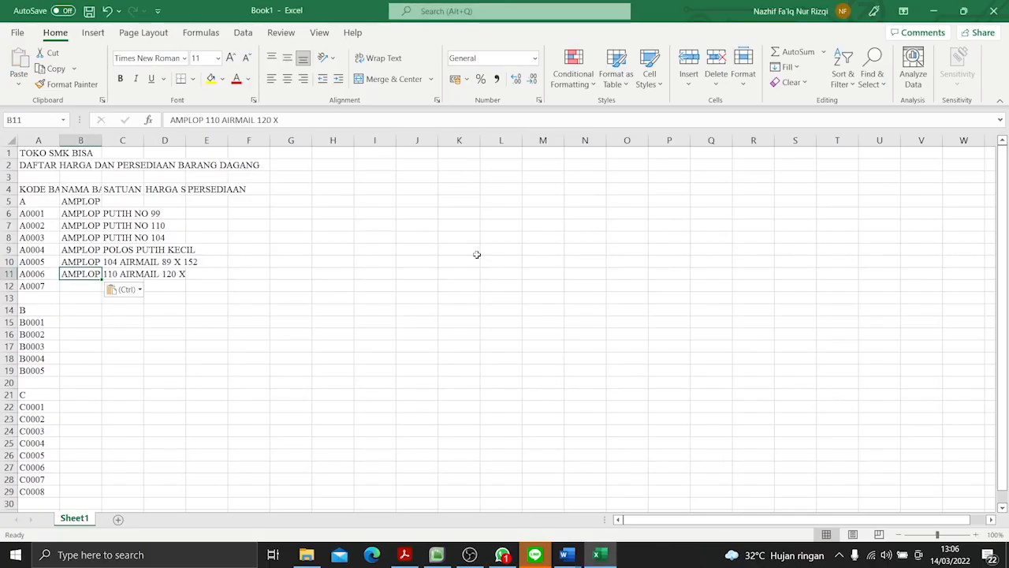
pyautogui.click(343, 126)
pyautogui.hotkey('alt', 'Tab')
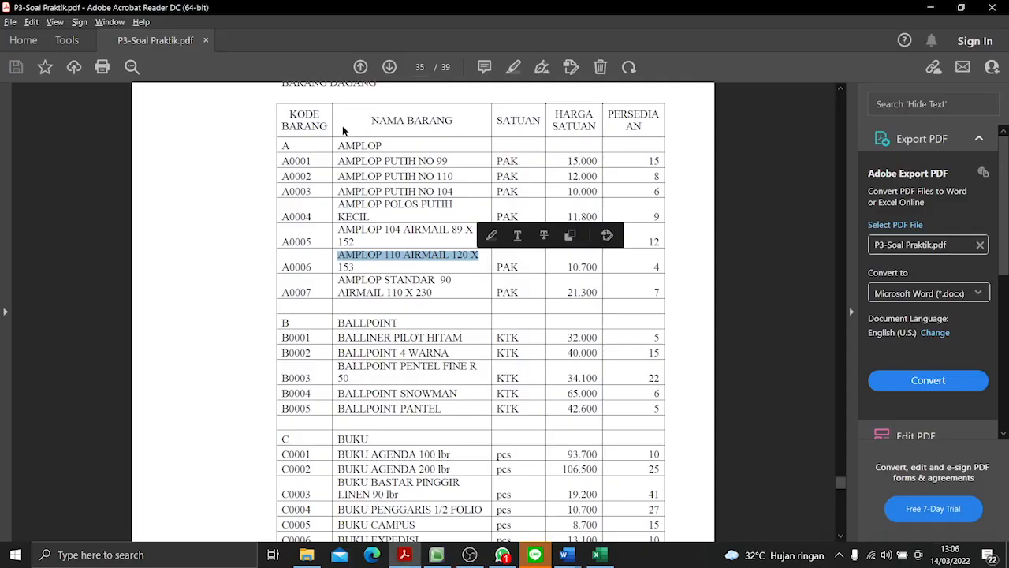
pyautogui.hotkey('alt', 'Tab')
pyautogui.write('153')
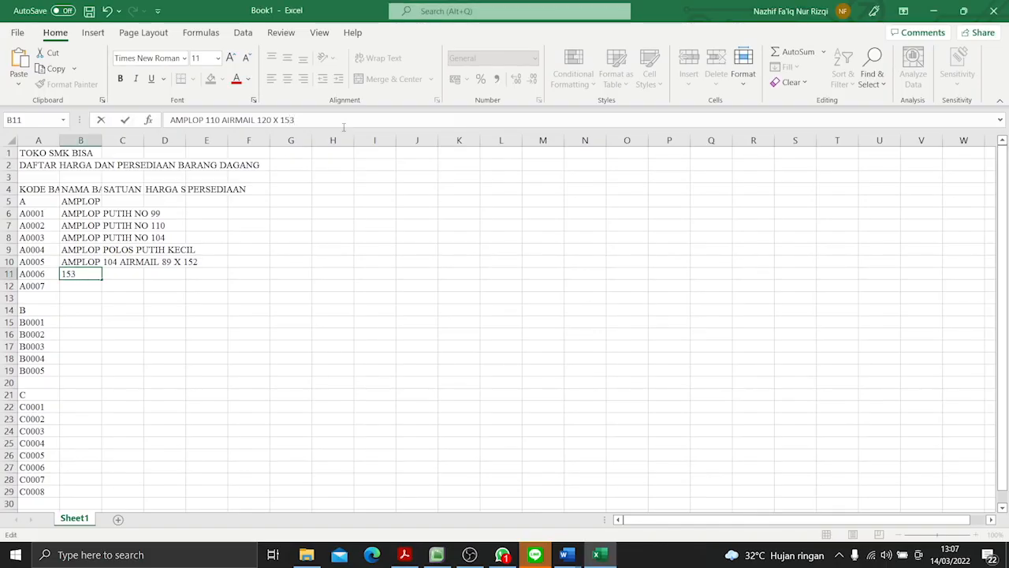
# - Copy "AMPLOP STANDAR 90", the first line of item A0007's name, from the PDF into cell B12
pyautogui.hotkey('alt', 'Tab')
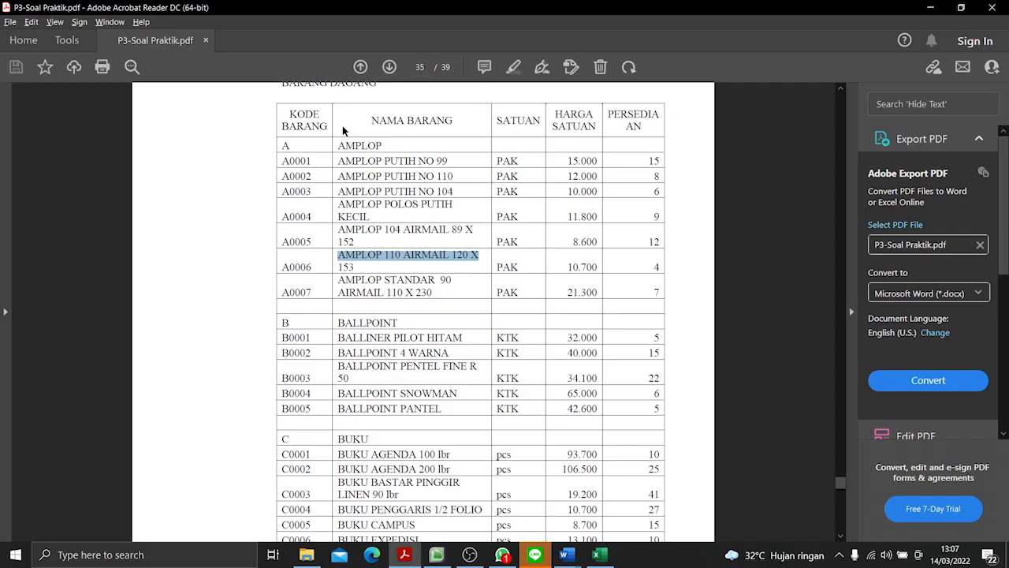
pyautogui.moveTo(337, 280); pyautogui.dragTo(443, 282)
pyautogui.hotkey('ctrl', 'c')
pyautogui.hotkey('alt', 'Tab')
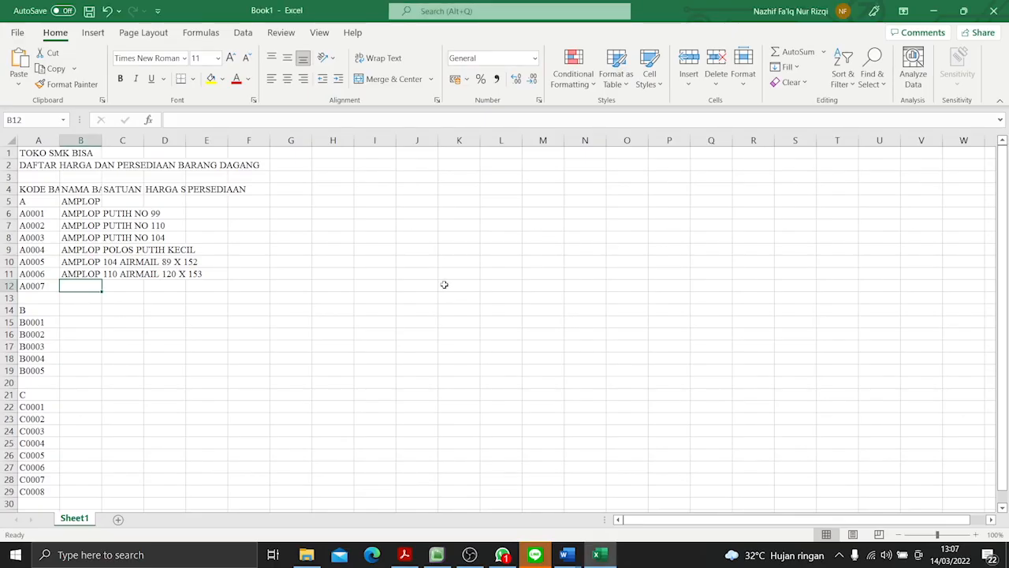
pyautogui.hotkey('ctrl', 'v')
# - Copy the second line "AIRMAIL 110 X 230" from the PDF and append it to the item name in cell B12
pyautogui.hotkey('alt', 'Tab')
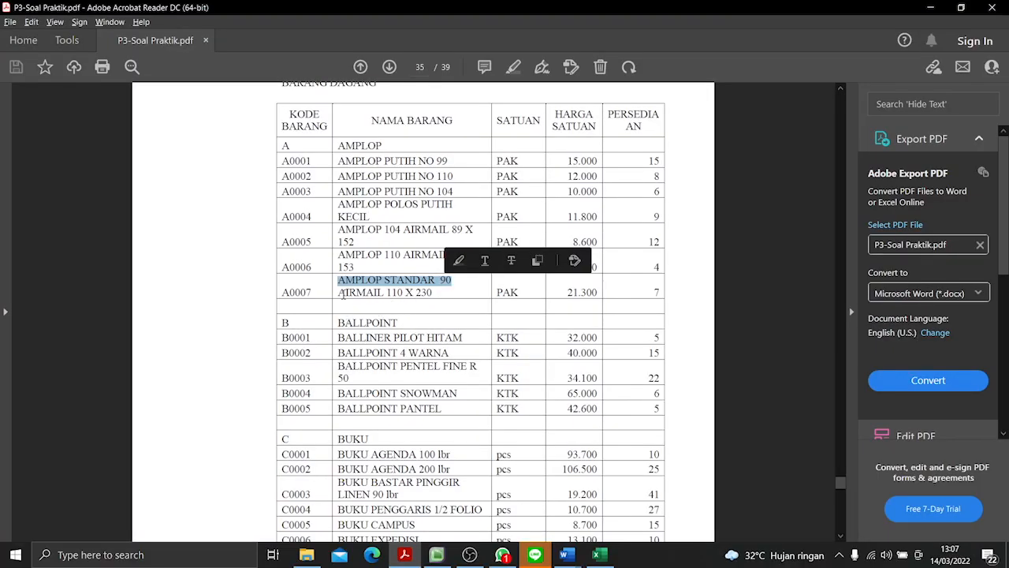
pyautogui.moveTo(338, 293); pyautogui.dragTo(422, 292)
pyautogui.hotkey('ctrl', 'c')
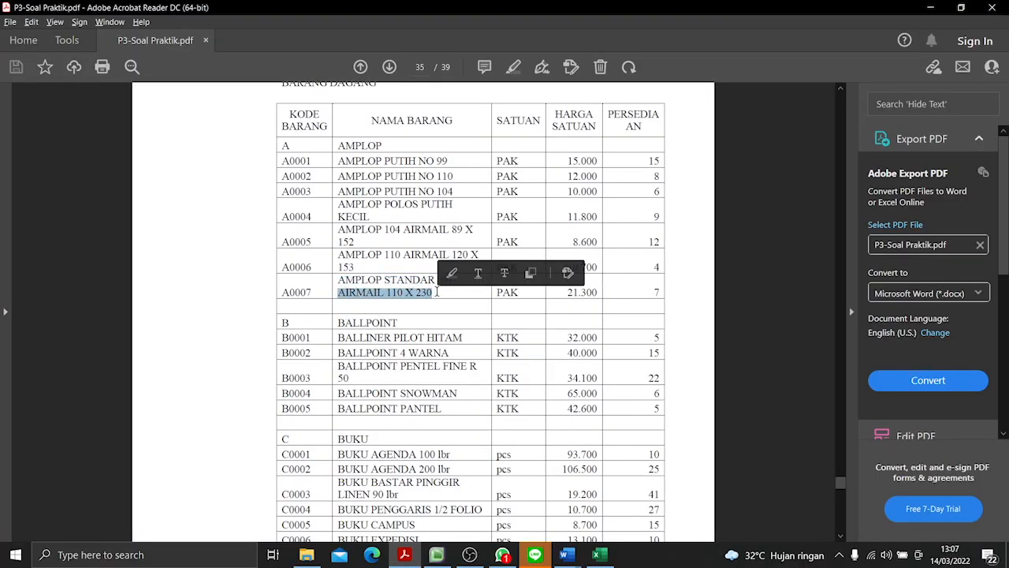
pyautogui.hotkey('alt', 'Tab')
pyautogui.click(256, 115)
pyautogui.hotkey('ctrl', 'v')
pyautogui.press('Return')
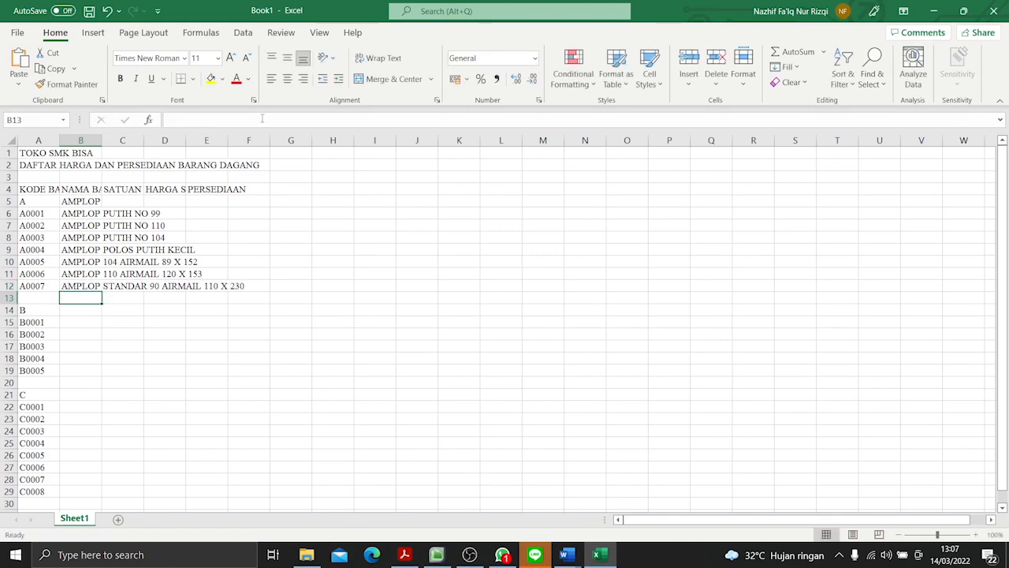
# - Copy the category name "BALLPOINT" from the PDF into cell B14, beside code B
pyautogui.hotkey('alt', 'Tab')
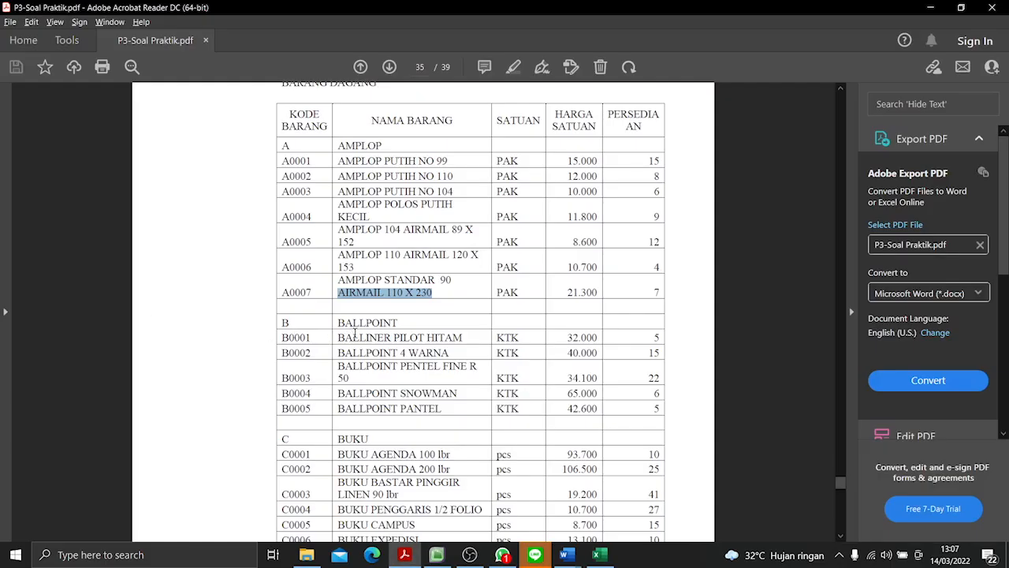
pyautogui.moveTo(341, 327); pyautogui.dragTo(398, 324)
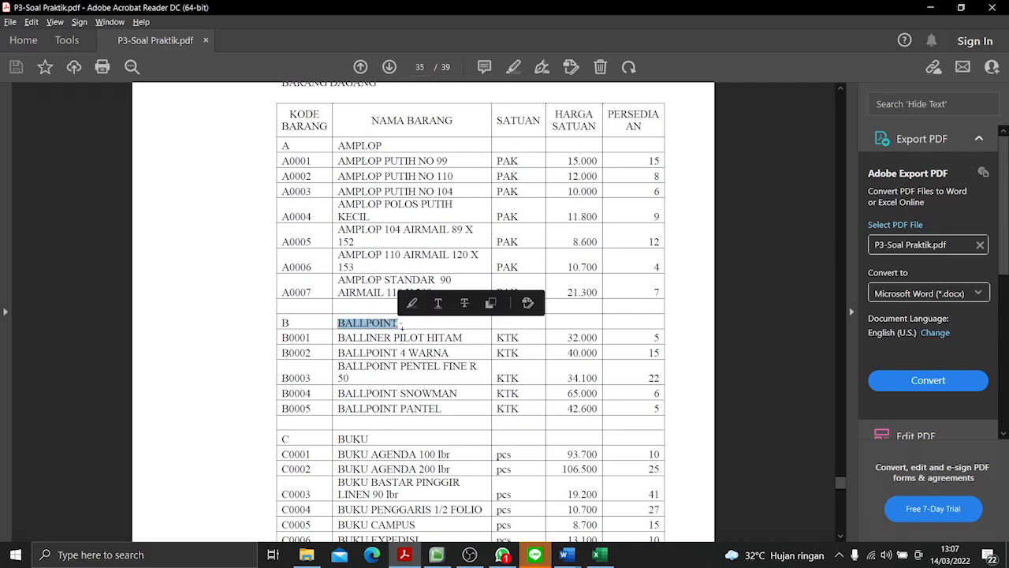
pyautogui.hotkey('alt', 'Tab')
pyautogui.hotkey('ctrl', 'v')
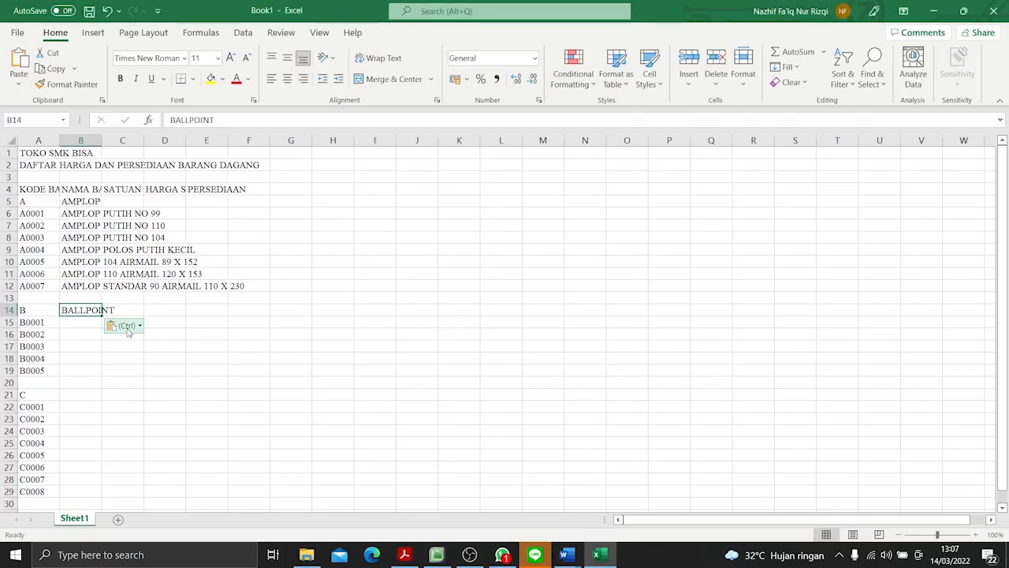
# - Copy the item name "BALLINER PILOT HITAM" from the PDF into cell B15, beside code B0001
pyautogui.click(73, 322)
pyautogui.hotkey('alt', 'Tab')
pyautogui.moveTo(337, 337); pyautogui.dragTo(467, 337)
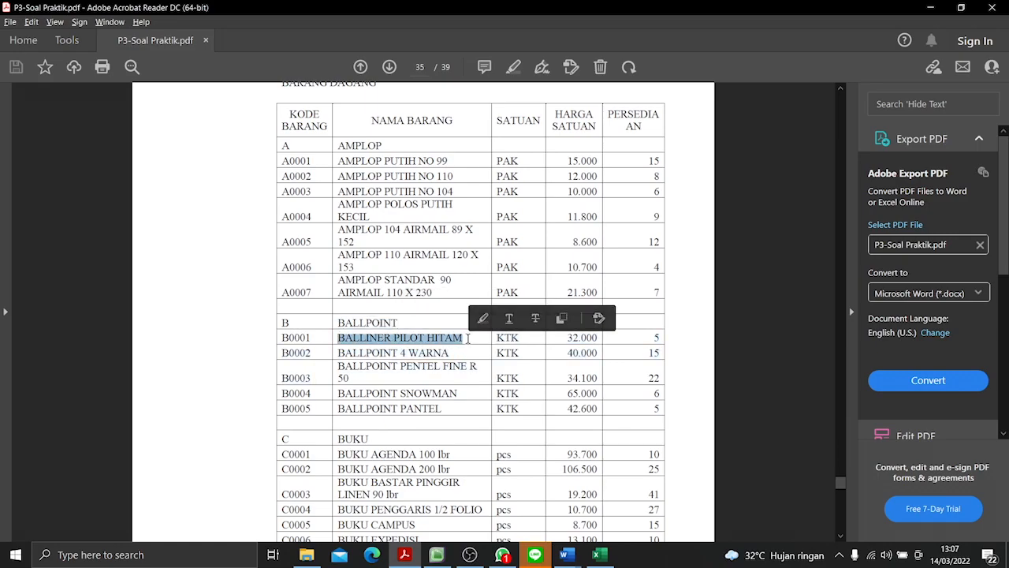
pyautogui.hotkey('alt', 'Tab')
pyautogui.hotkey('ctrl', 'v')
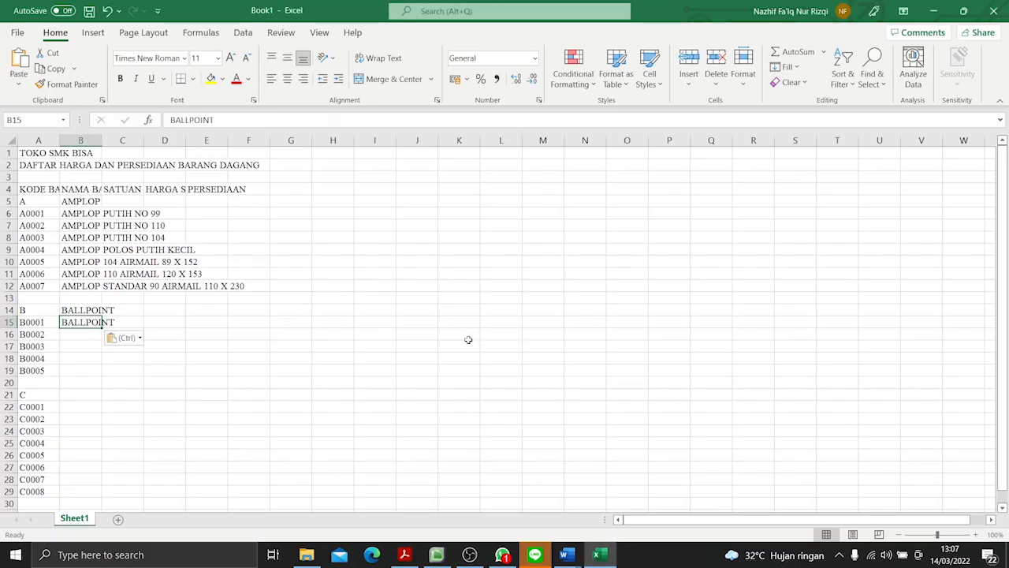
pyautogui.press('Delete')
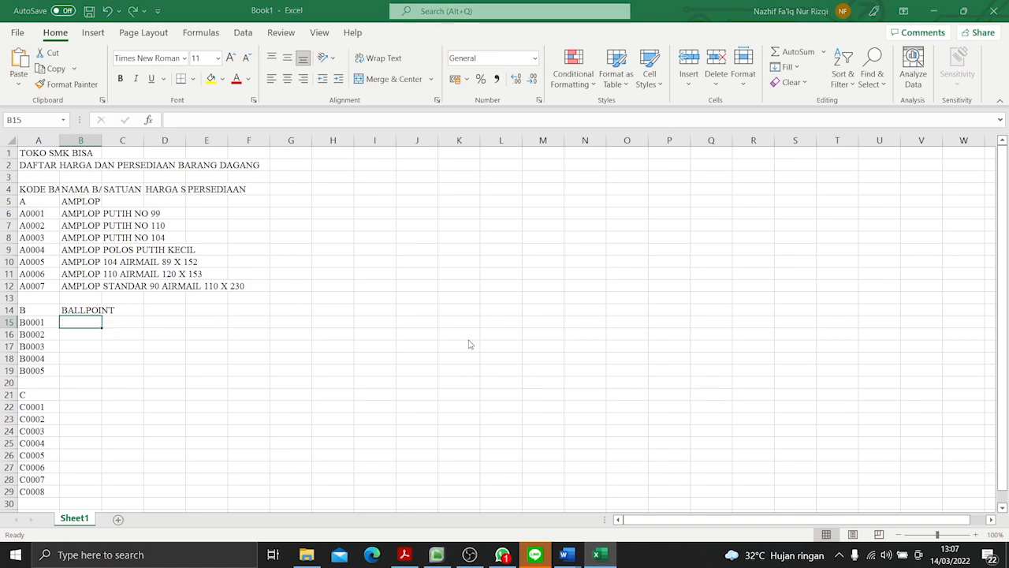
pyautogui.hotkey('alt', 'Tab')
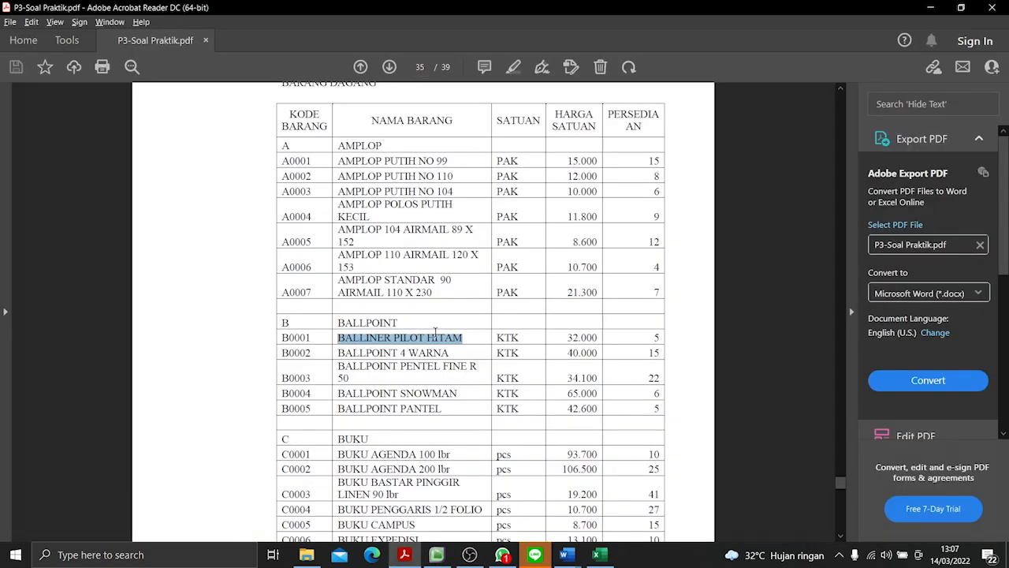
pyautogui.hotkey('ctrl', 'c')
pyautogui.hotkey('alt', 'Tab')
pyautogui.hotkey('ctrl', 'v')
pyautogui.press('Return')
# - Copy the item name "BALLPOINT 4 WARNA" from the PDF into cell B16, beside code B0002
pyautogui.hotkey('alt', 'Tab')
pyautogui.moveTo(338, 353); pyautogui.dragTo(454, 352)
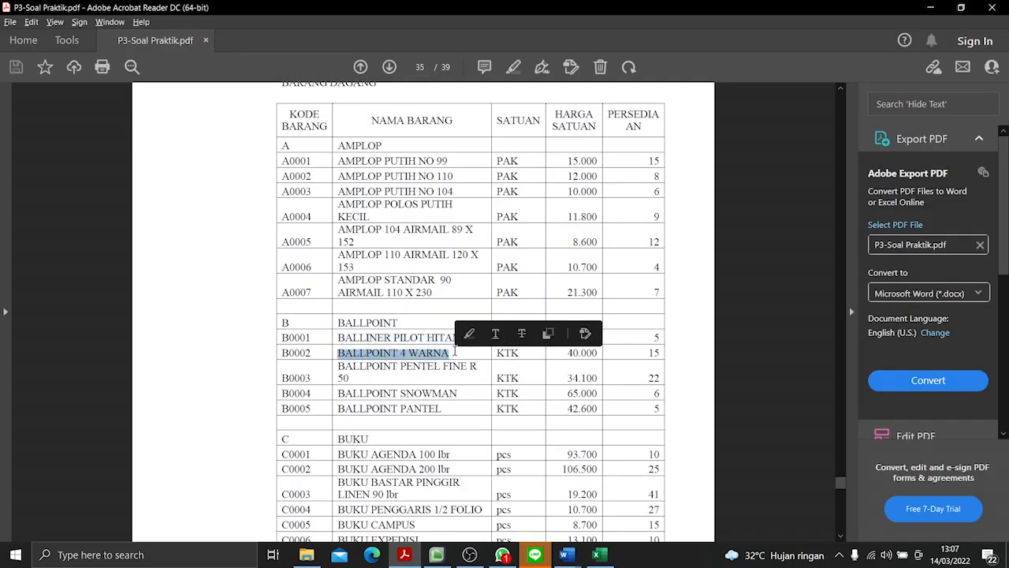
pyautogui.hotkey('ctrl', 'c')
pyautogui.hotkey('alt', 'Tab')
pyautogui.hotkey('ctrl', 'v')
pyautogui.press('Return')
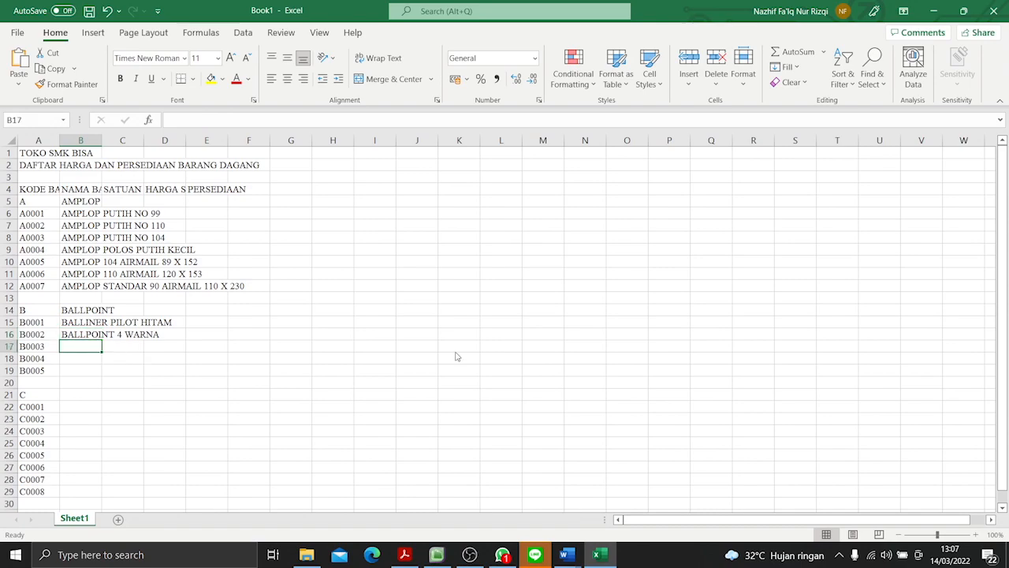
# - Copy "BALLPOINT PENTEL FINE R" from the PDF into cell B17 and complete the item name with "50"
pyautogui.hotkey('alt', 'Tab')
pyautogui.moveTo(337, 366); pyautogui.dragTo(480, 369)
pyautogui.hotkey('ctrl', 'c')
pyautogui.hotkey('alt', 'Tab')
pyautogui.hotkey('ctrl', 'v')
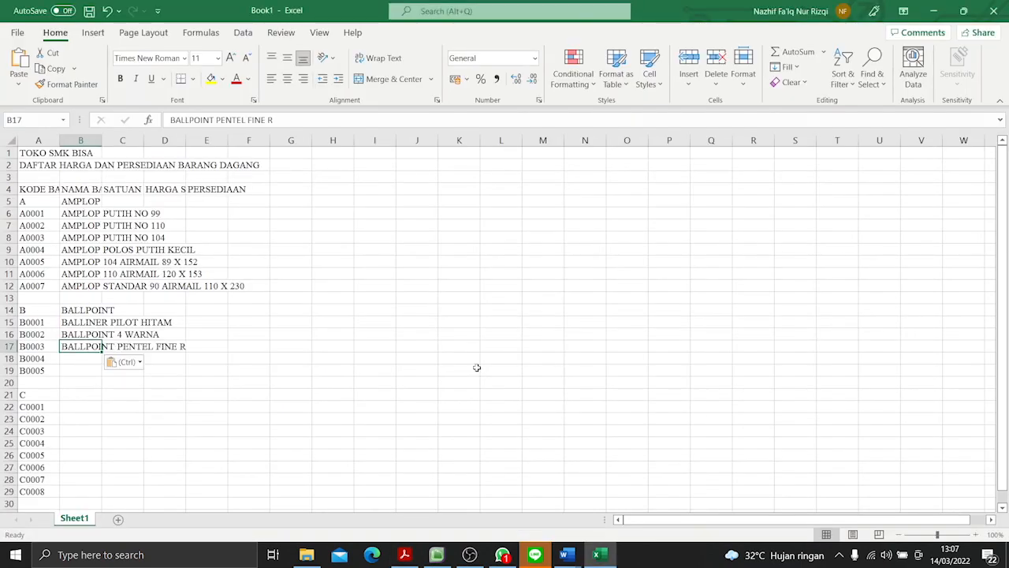
pyautogui.click(313, 124)
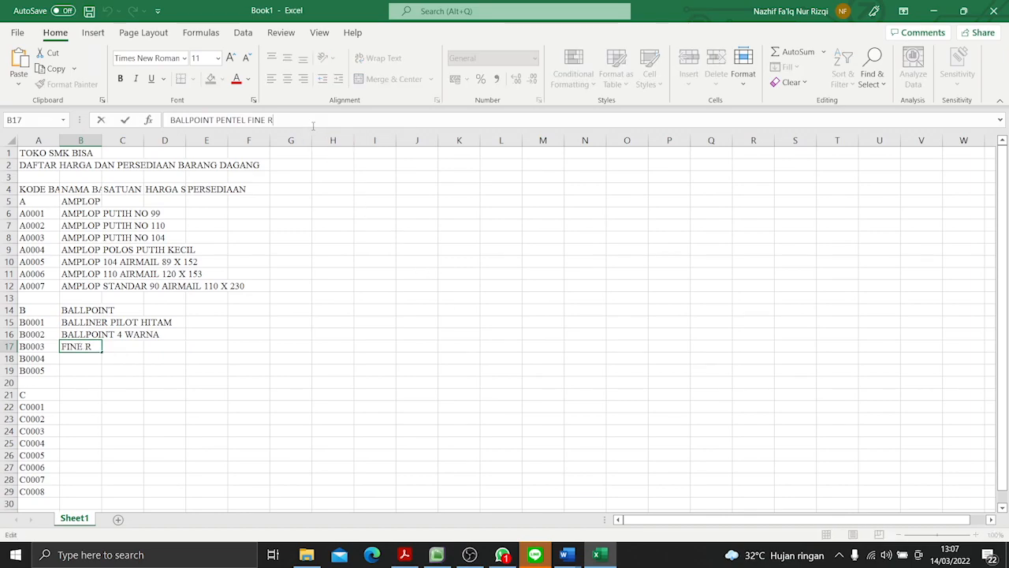
pyautogui.write('50')
pyautogui.press('Return')
# - Copy the item name "BALLPOINT SNOWMAN" from the PDF into cell B18, beside code B0004
pyautogui.hotkey('alt', 'Tab')
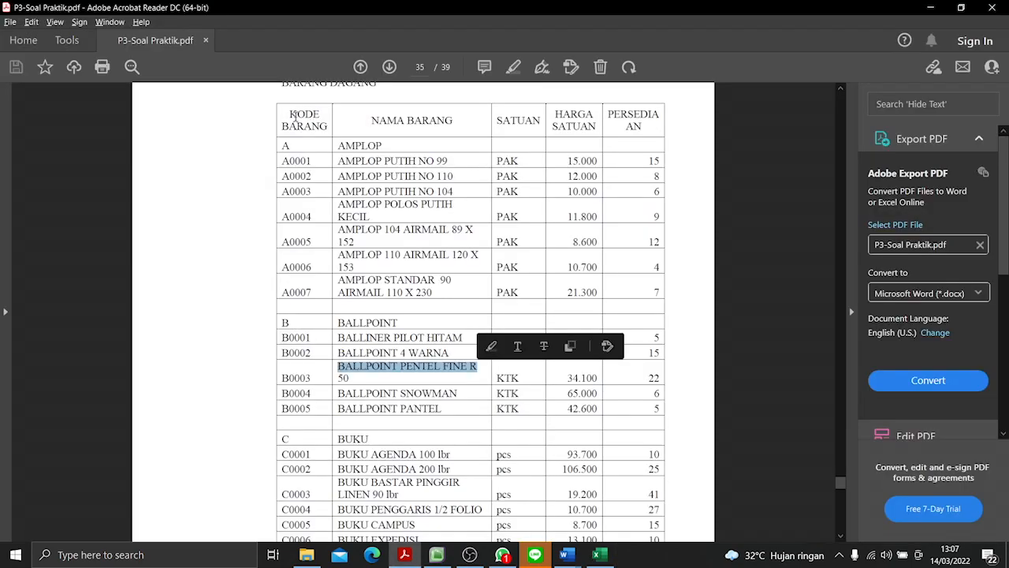
pyautogui.moveTo(337, 392); pyautogui.dragTo(458, 393)
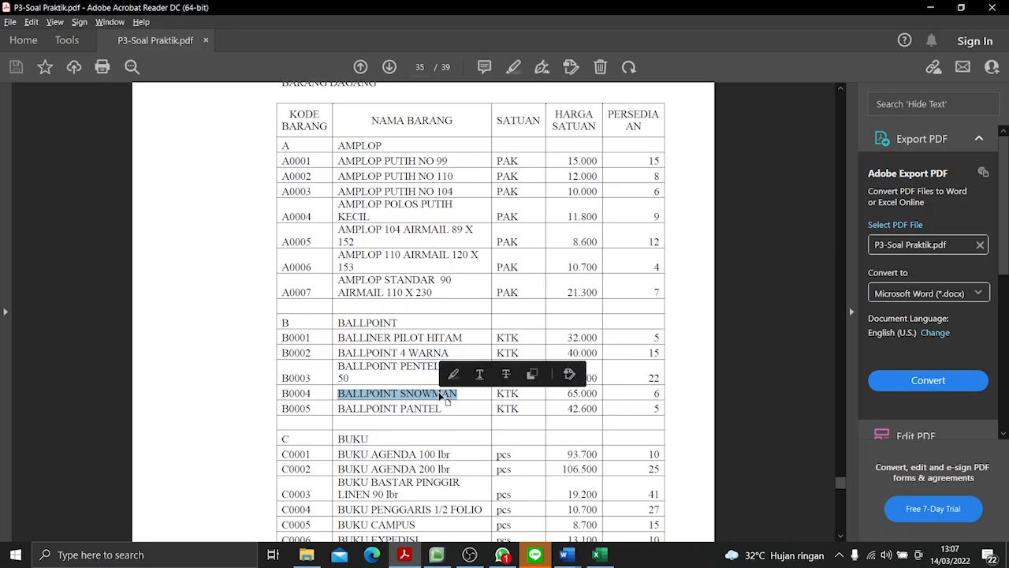
pyautogui.hotkey('ctrl', 'c')
pyautogui.hotkey('alt', 'Tab')
pyautogui.hotkey('ctrl', 'v')
pyautogui.press('Return')
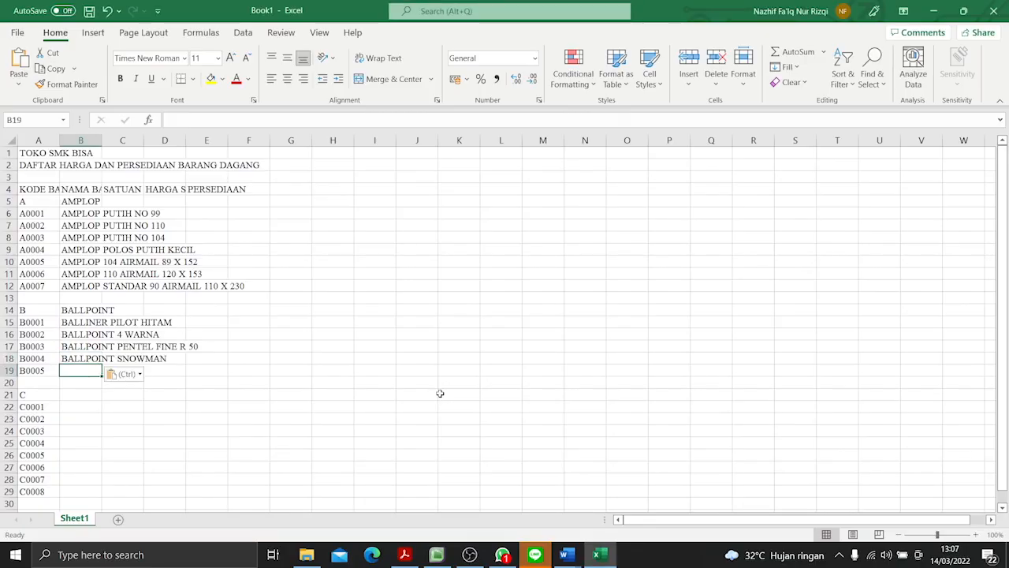
# - Copy the item name "BALLPOINT PANTEL" from the PDF into cell B19, beside code B0005
pyautogui.hotkey('alt', 'Tab')
pyautogui.moveTo(337, 408); pyautogui.dragTo(454, 420)
pyautogui.hotkey('ctrl', 'c')
pyautogui.hotkey('alt', 'Tab')
pyautogui.hotkey('ctrl', 'v')
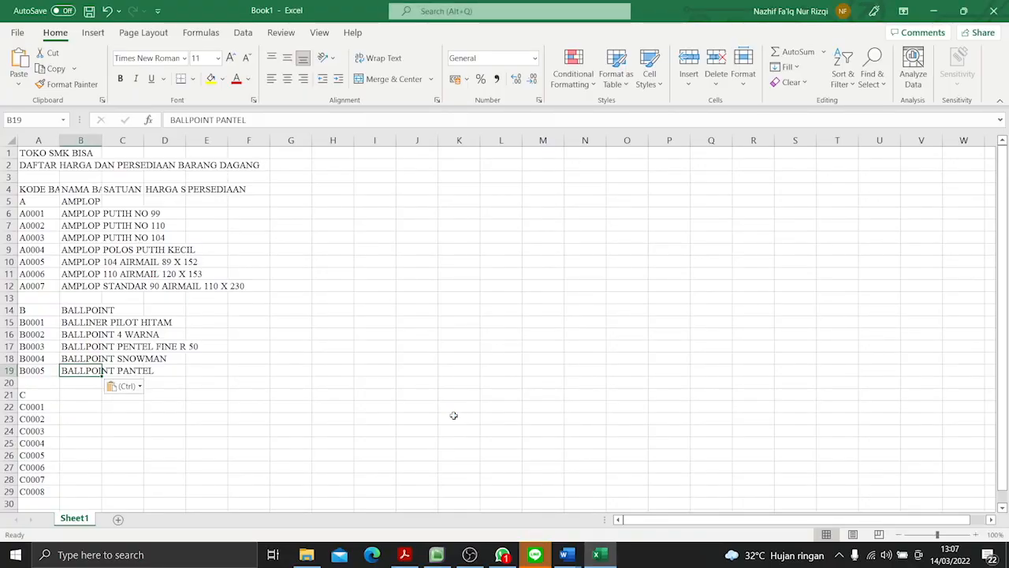
# - Copy the category name "BUKU" from the PDF into cell B21, beside code C
pyautogui.hotkey('alt', 'Tab')
pyautogui.scroll(-3, 359, 328)
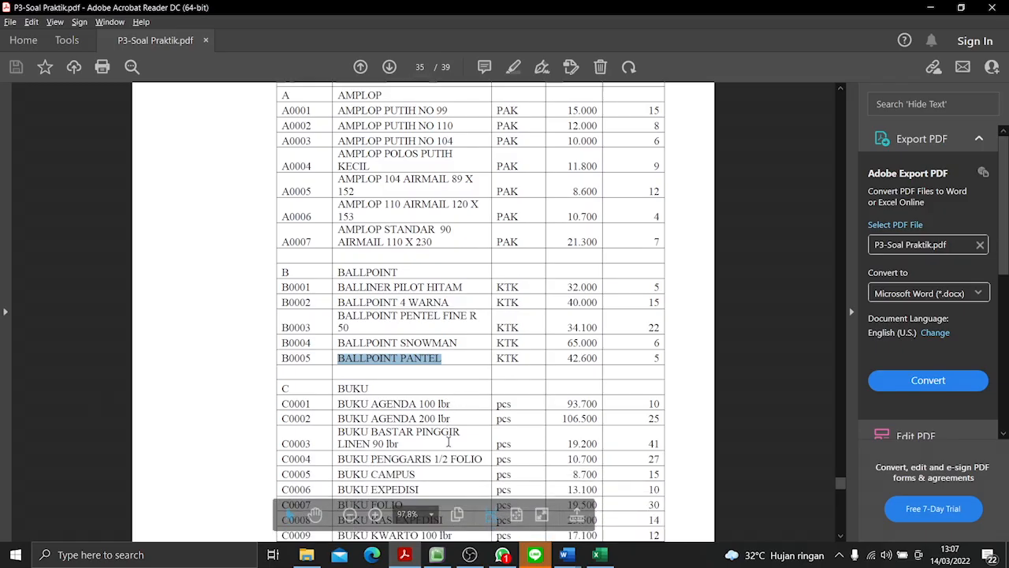
pyautogui.moveTo(337, 313); pyautogui.dragTo(369, 313)
pyautogui.hotkey('alt', 'Tab')
pyautogui.hotkey('ctrl', 'c')
pyautogui.hotkey('alt', 'Tab')
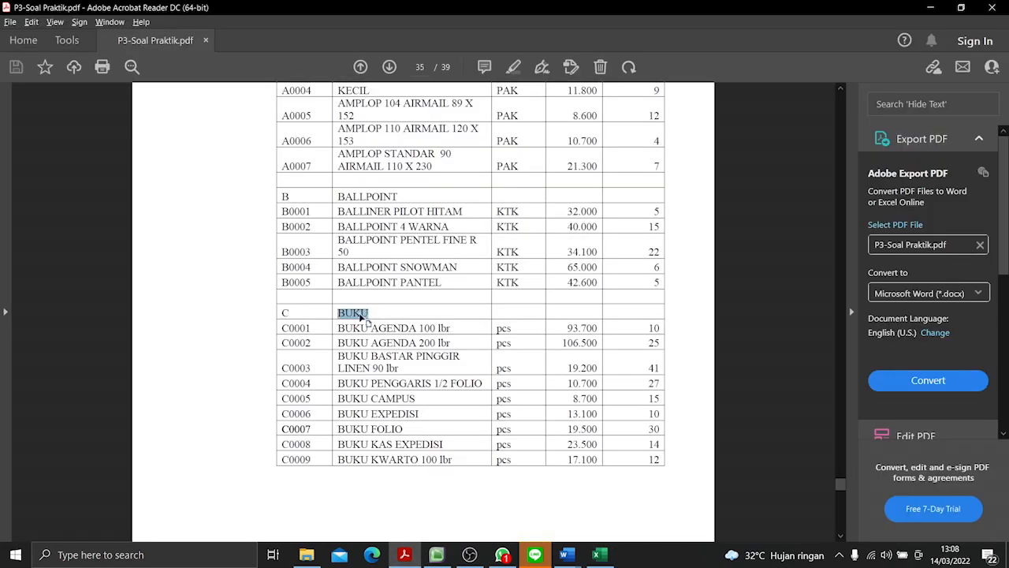
pyautogui.hotkey('alt', 'Tab')
pyautogui.hotkey('ctrl', 'v')
pyautogui.press('Return')
# - Copy the item name "BUKU AGENDA 100 lbr" from the PDF into cell B22, beside code C0001
pyautogui.hotkey('alt', 'Tab')
pyautogui.moveTo(337, 332); pyautogui.dragTo(453, 329)
pyautogui.hotkey('alt', 'Tab')
pyautogui.hotkey('ctrl', 'v')
pyautogui.press('Return')
# - Copy the item name "BUKU AGENDA 200 lbr" from the PDF into cell B23, beside code C0002
pyautogui.hotkey('alt', 'Tab')
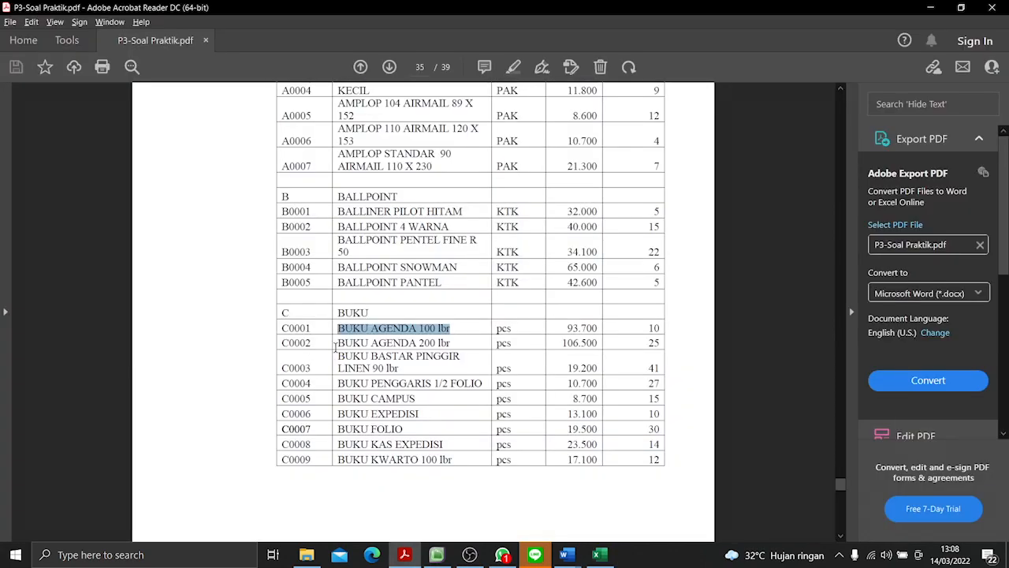
pyautogui.moveTo(335, 348); pyautogui.dragTo(453, 341)
pyautogui.hotkey('ctrl', 'c')
pyautogui.hotkey('alt', 'Tab')
pyautogui.hotkey('ctrl', 'v')
pyautogui.press('Return')
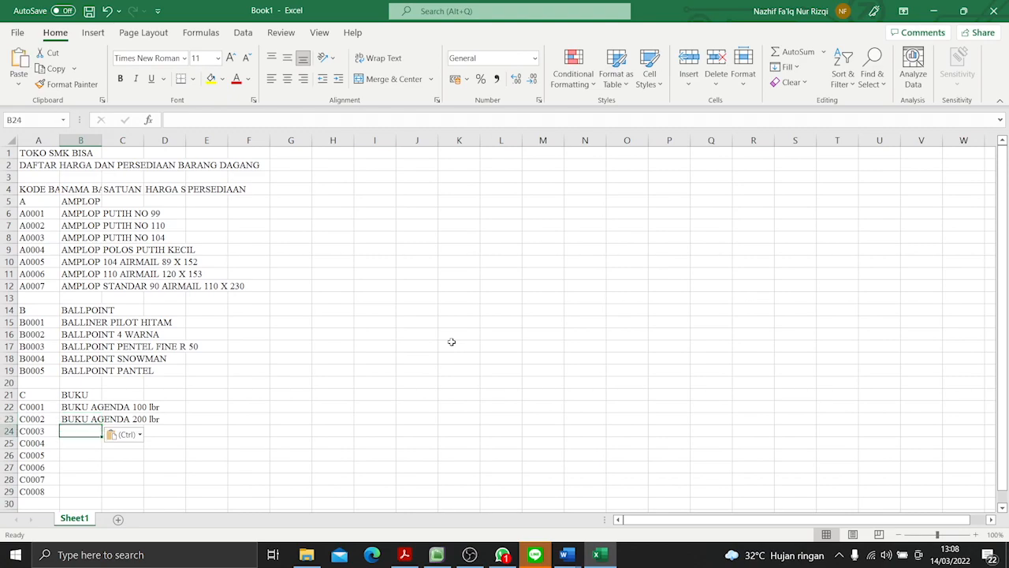
# - Copy "BUKU BASTAR PINGGIR", the first line of item C0003's name, from the PDF into cell B24
pyautogui.hotkey('alt', 'Tab')
pyautogui.moveTo(336, 357); pyautogui.dragTo(455, 360)
pyautogui.hotkey('ctrl', 'c')
pyautogui.hotkey('alt', 'Tab')
pyautogui.hotkey('ctrl', 'v')
# - Copy the second line "LINEN 90 lbr" from the PDF and append it to the item name in cell B24
pyautogui.hotkey('alt', 'Tab')
pyautogui.moveTo(339, 368); pyautogui.dragTo(398, 368)
pyautogui.click(339, 368)
pyautogui.hotkey('ctrl', 'c')
pyautogui.hotkey('alt', 'Tab')
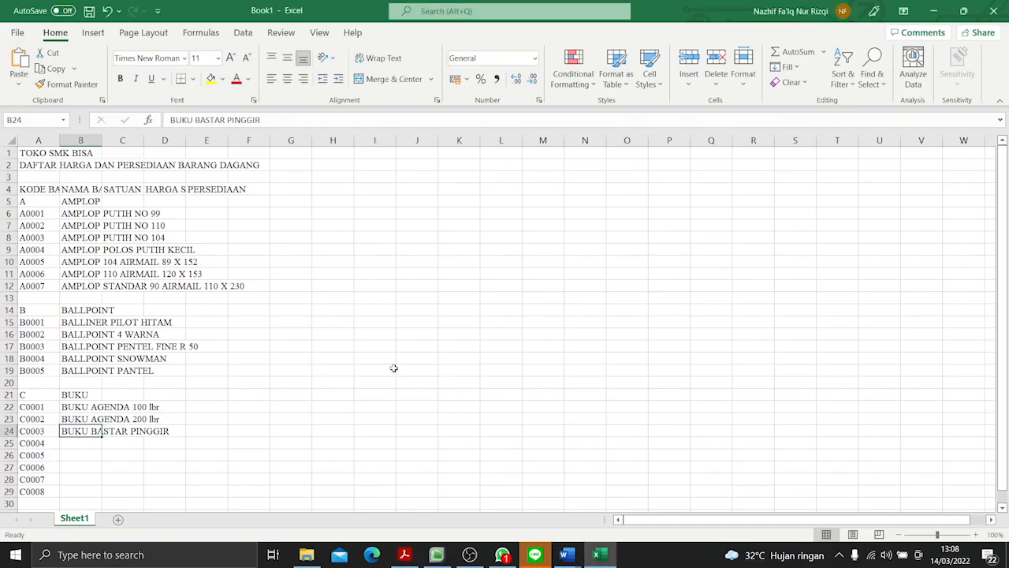
pyautogui.click(323, 120)
pyautogui.hotkey('ctrl', 'v')
pyautogui.press('Return')
# - Copy the item name "BUKU PENGGARIS 1/2 FOLIO" from the PDF into cell B25, beside code C0004
pyautogui.hotkey('alt', 'Tab')
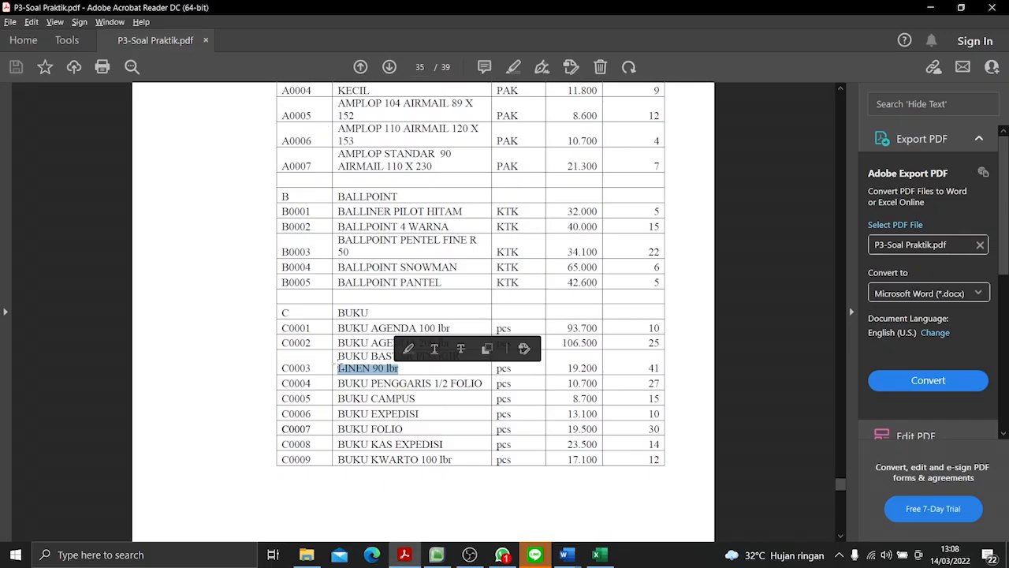
pyautogui.moveTo(339, 382); pyautogui.dragTo(481, 384)
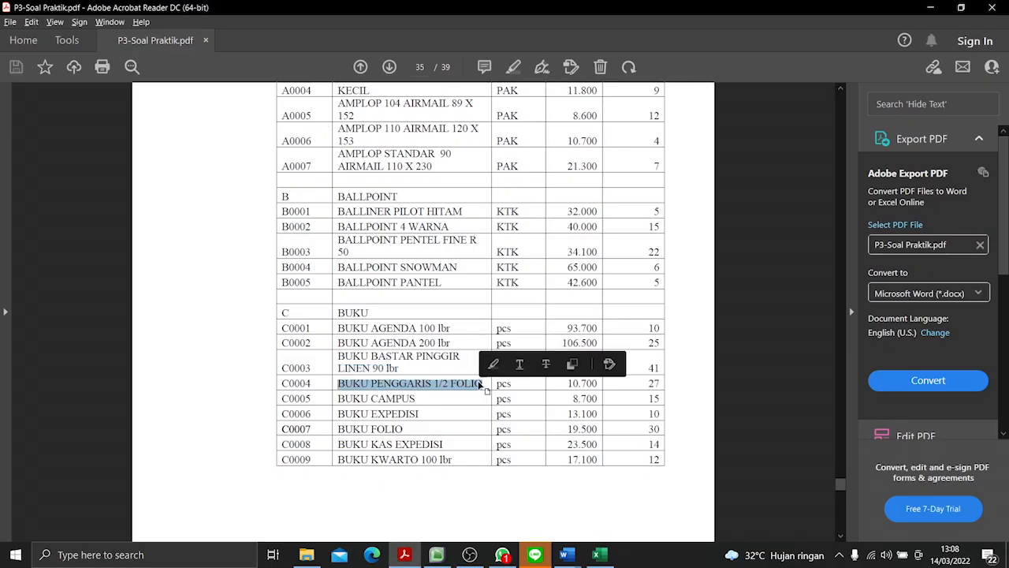
pyautogui.hotkey('ctrl', 'c')
pyautogui.hotkey('alt', 'Tab')
pyautogui.hotkey('ctrl', 'v')
pyautogui.press('Return')
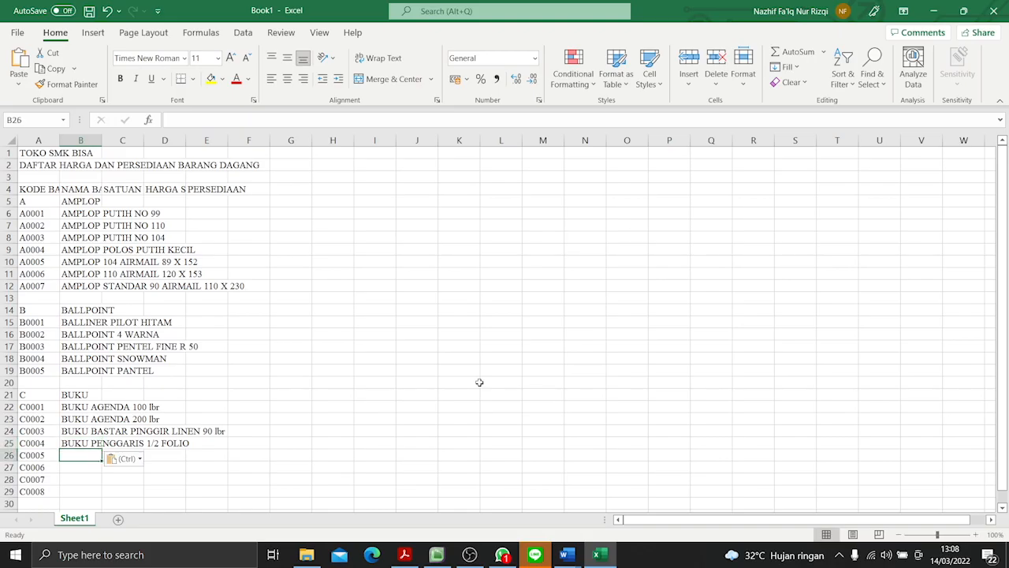
# - Copy the item name "BUKU CAMPUS" from the PDF into cell B26, beside code C0005
pyautogui.hotkey('alt', 'Tab')
pyautogui.moveTo(339, 398); pyautogui.dragTo(412, 402)
pyautogui.hotkey('ctrl', 'c')
pyautogui.hotkey('alt', 'Tab')
pyautogui.hotkey('ctrl', 'v')
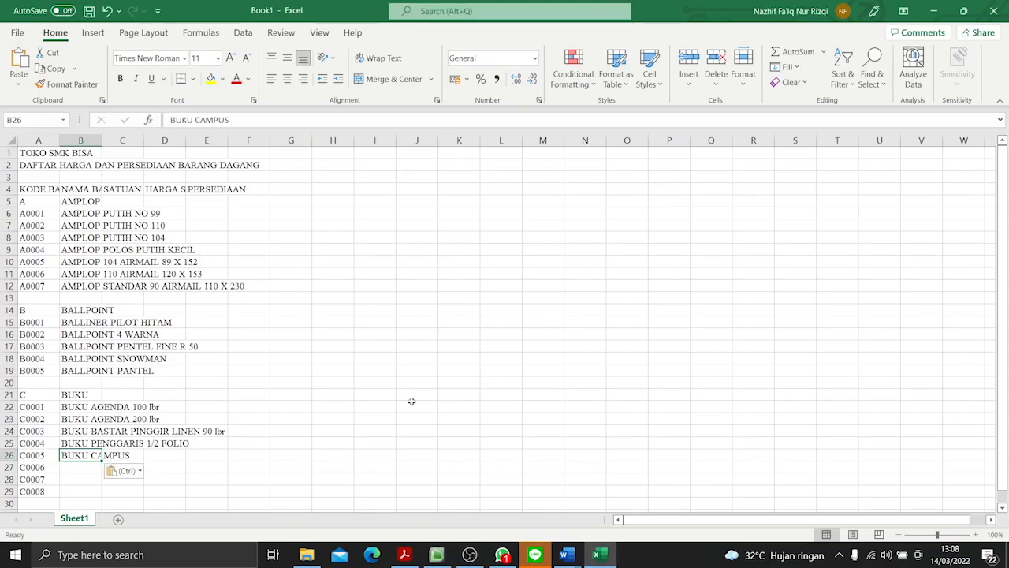
# - Copy the item name "BUKU EXPEDISI" from the PDF into cell B27, beside code C0006
pyautogui.press('Return')
pyautogui.hotkey('alt', 'Tab')
pyautogui.moveTo(338, 414); pyautogui.dragTo(411, 417)
pyautogui.hotkey('ctrl', 'c')
pyautogui.hotkey('alt', 'Tab')
pyautogui.hotkey('ctrl', 'v')
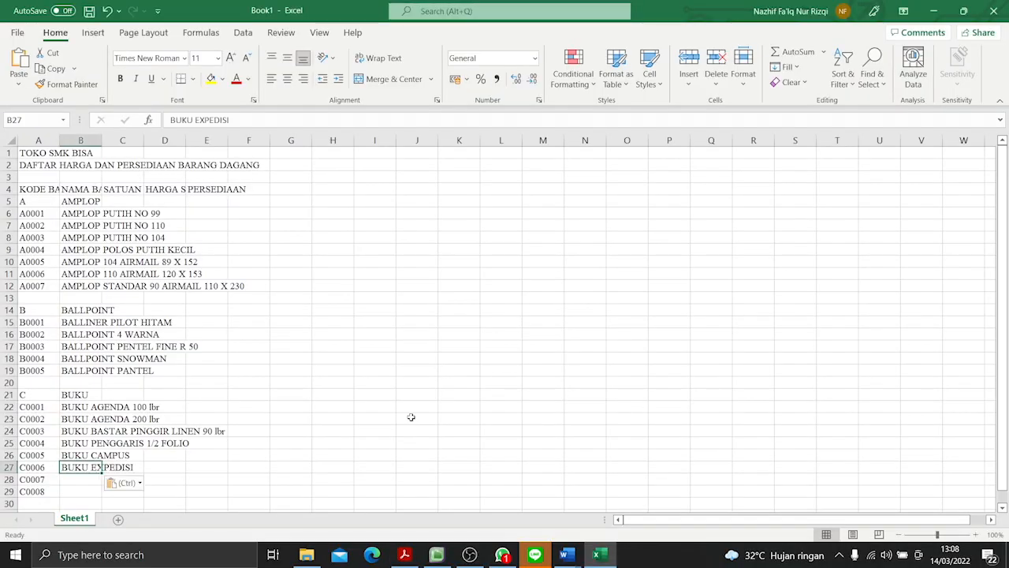
# - Copy the item name "BUKU FOLIO" from the PDF into cell B28, beside code C0007
pyautogui.press('Return')
pyautogui.hotkey('alt', 'Tab')
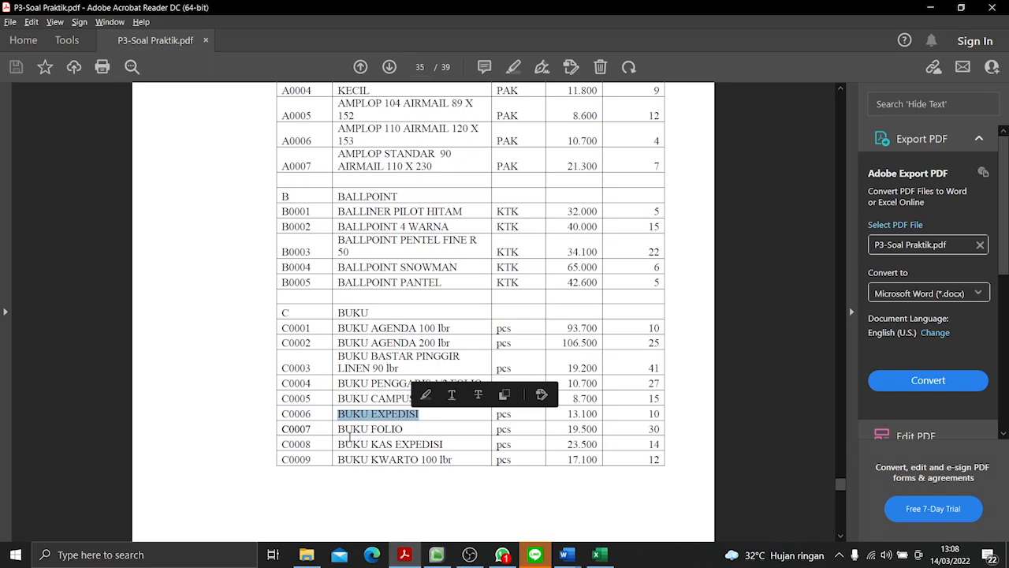
pyautogui.moveTo(340, 429); pyautogui.dragTo(404, 432)
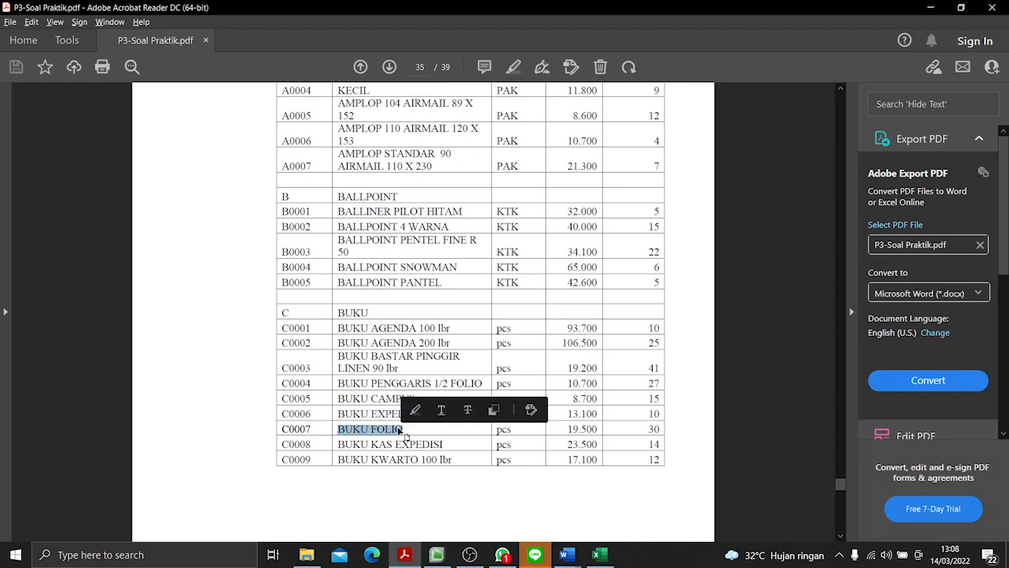
pyautogui.hotkey('ctrl', 'c')
pyautogui.hotkey('alt', 'Tab')
pyautogui.hotkey('ctrl', 'v')
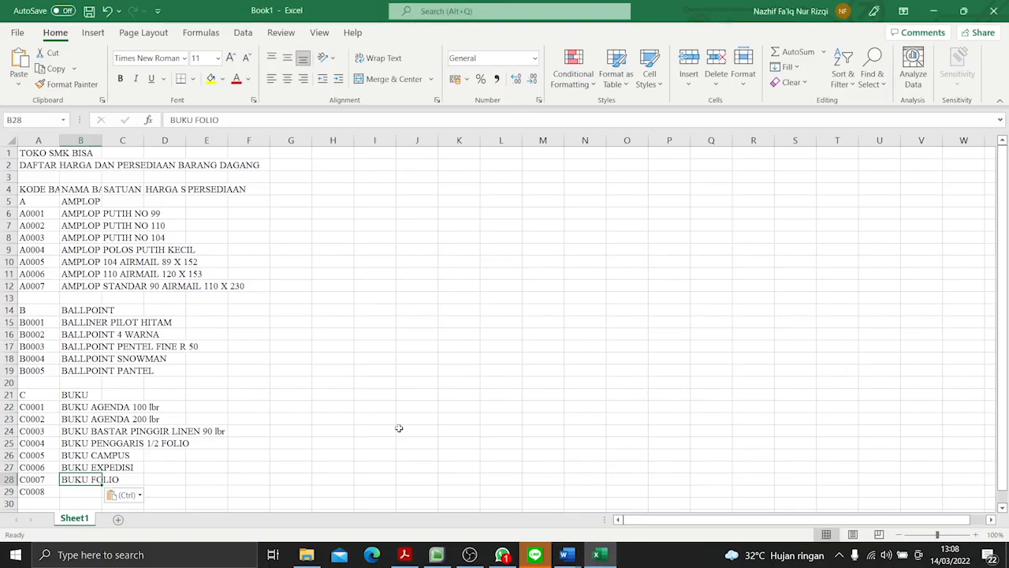
# - Extend the item code series from A29 down to A30 to add code C0009
pyautogui.scroll(-4, 398, 426)
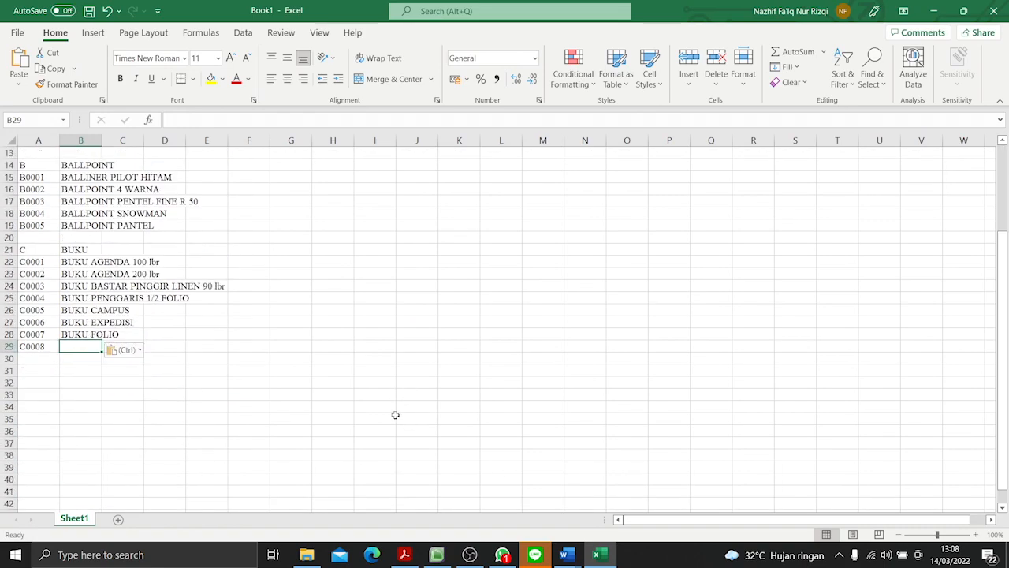
pyautogui.click(39, 347)
pyautogui.moveTo(60, 349); pyautogui.dragTo(64, 362)
# - Copy the item name "BUKU KAS EXPEDISI" from the PDF into cell B29, beside code C0008
pyautogui.click(77, 348)
pyautogui.hotkey('alt', 'Tab')
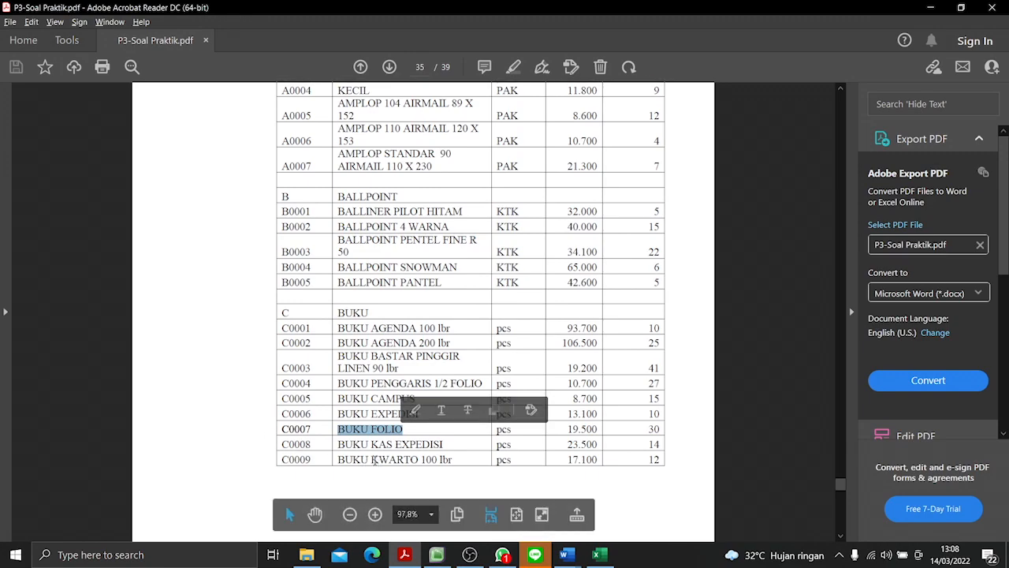
pyautogui.moveTo(408, 443); pyautogui.dragTo(446, 450)
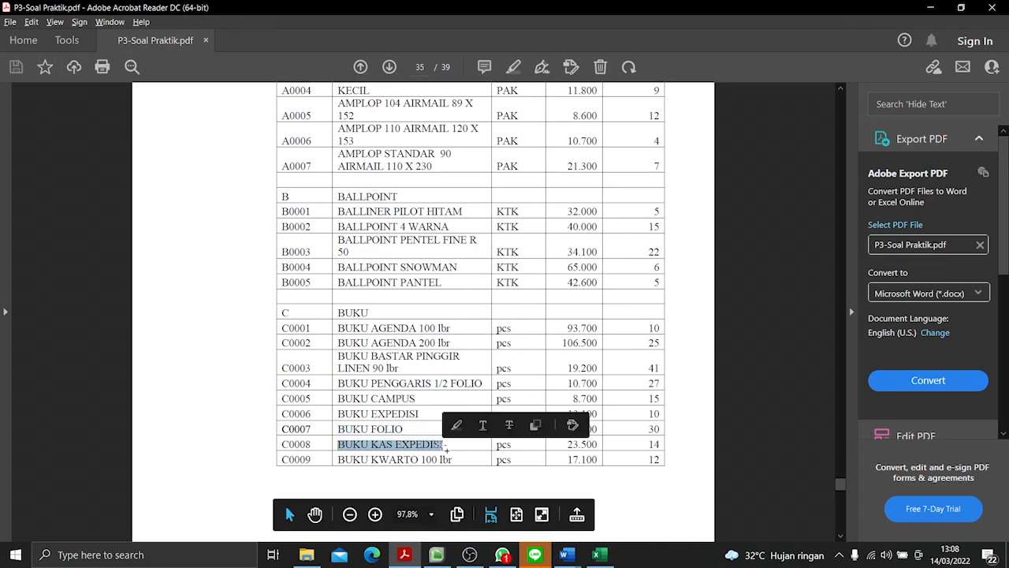
pyautogui.hotkey('ctrl', 'c')
pyautogui.hotkey('alt', 'Tab')
pyautogui.hotkey('ctrl', 'v')
# - Copy the item name "BUKU KWARTO 100 lbr" from the PDF into cell B30, beside code C0009
pyautogui.hotkey('alt', 'Tab')
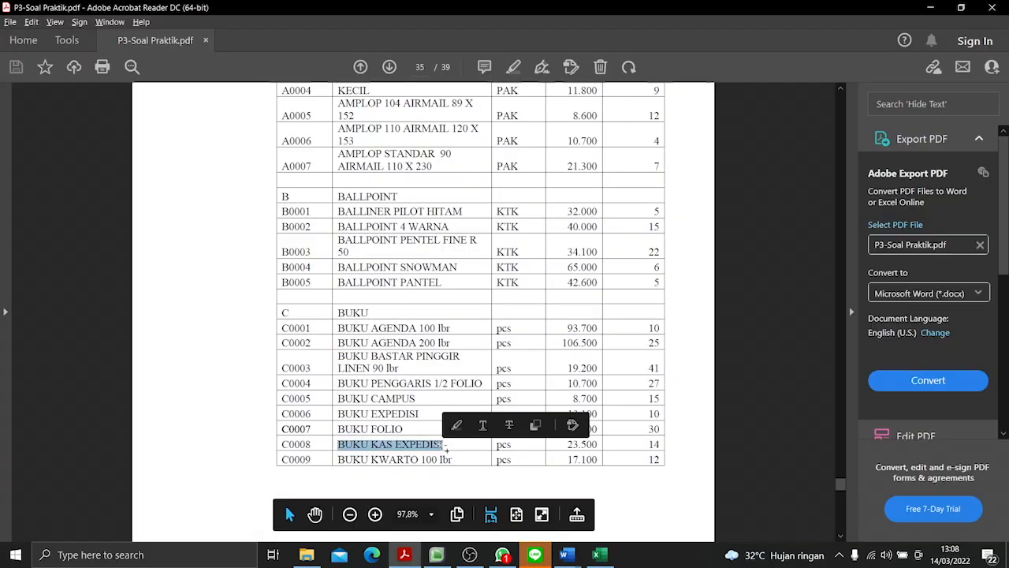
pyautogui.moveTo(337, 460); pyautogui.dragTo(452, 460)
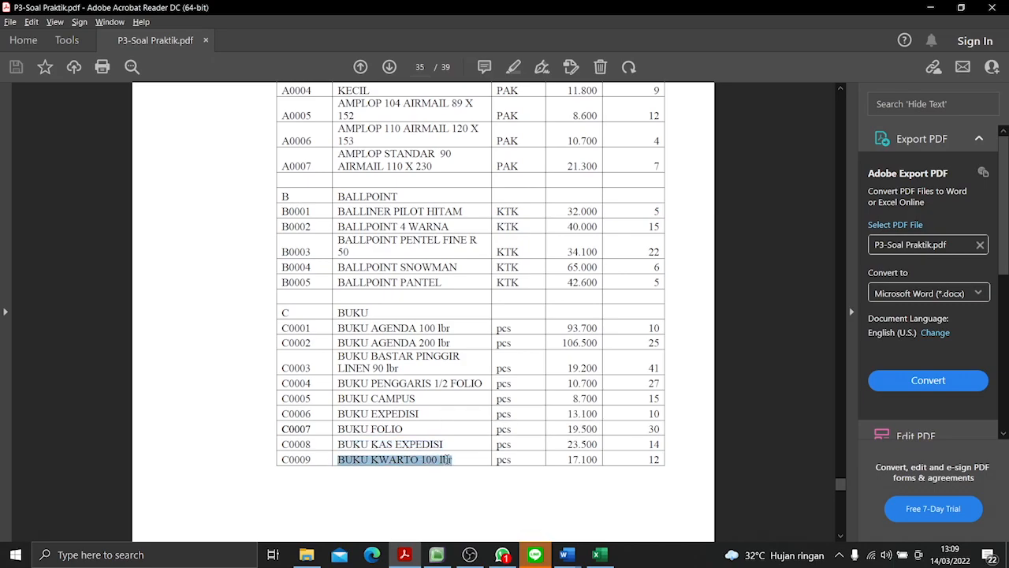
pyautogui.hotkey('ctrl', 'c')
pyautogui.hotkey('alt', 'Tab')
pyautogui.hotkey('ctrl', 'v')
pyautogui.press('Return')
# - Enter the unit "PAK" in C6 and fill it down to C12 for all AMPLOP items
pyautogui.scroll(4, 460, 438)
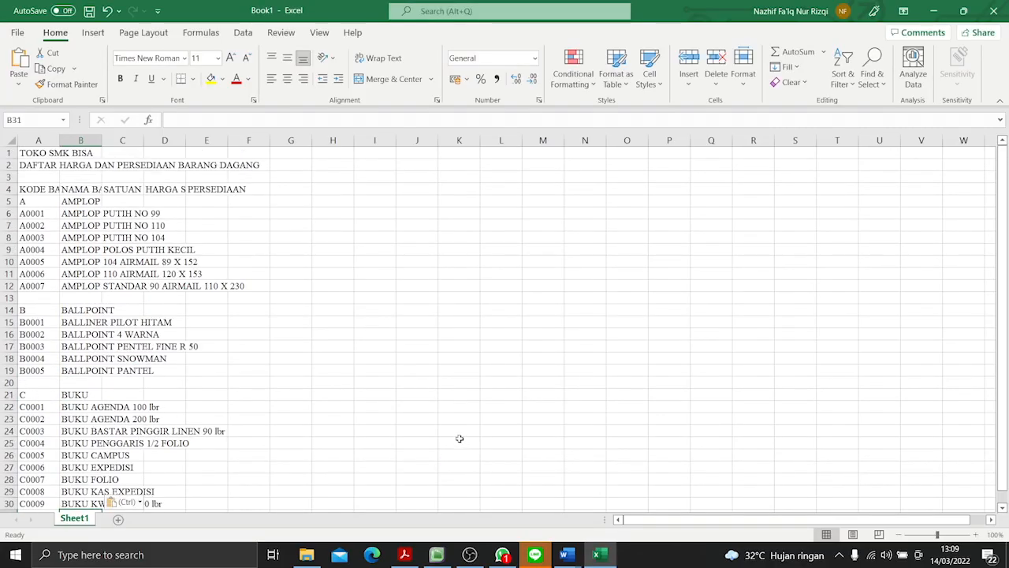
pyautogui.click(122, 215)
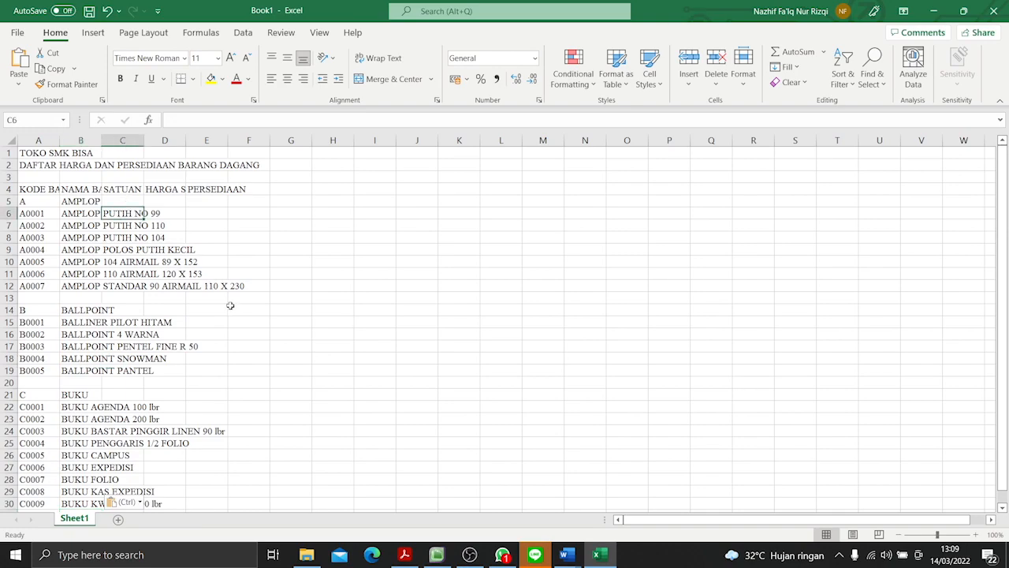
pyautogui.hotkey('alt', 'Tab')
pyautogui.scroll(3, 480, 313)
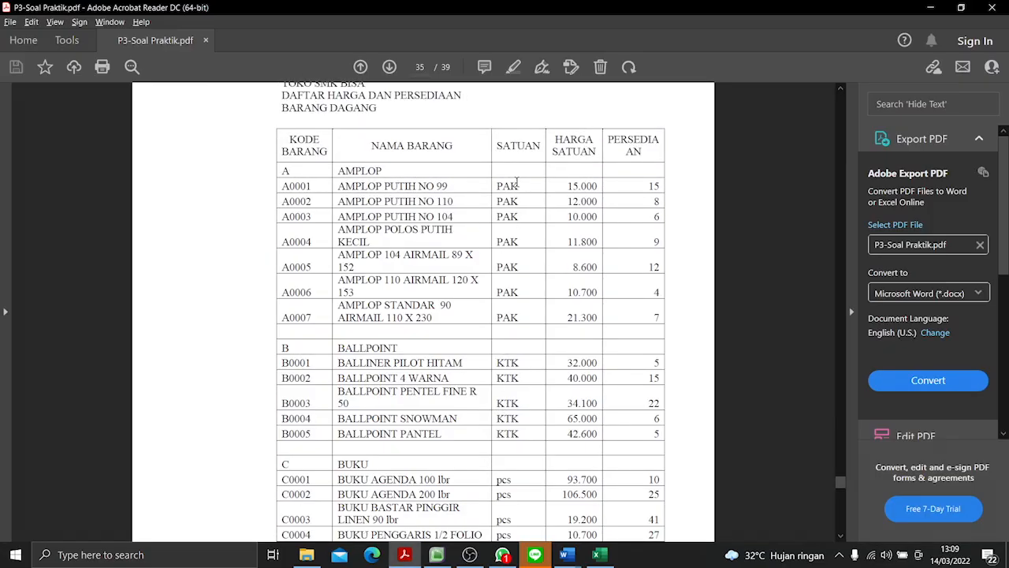
pyautogui.hotkey('alt', 'Tab')
pyautogui.hotkey('ctrl', 'v')
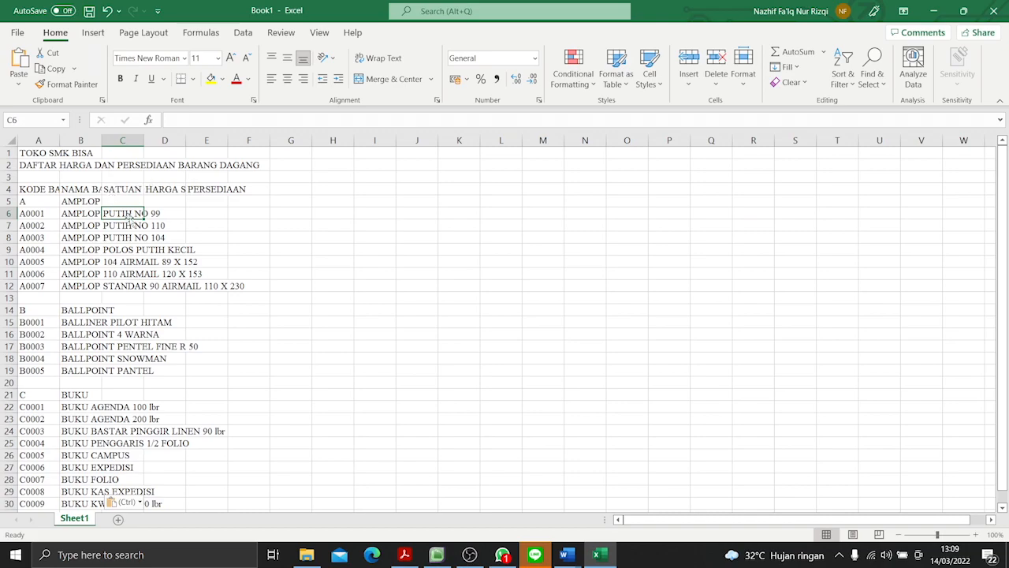
pyautogui.write('PAK')
pyautogui.moveTo(143, 219); pyautogui.dragTo(144, 291)
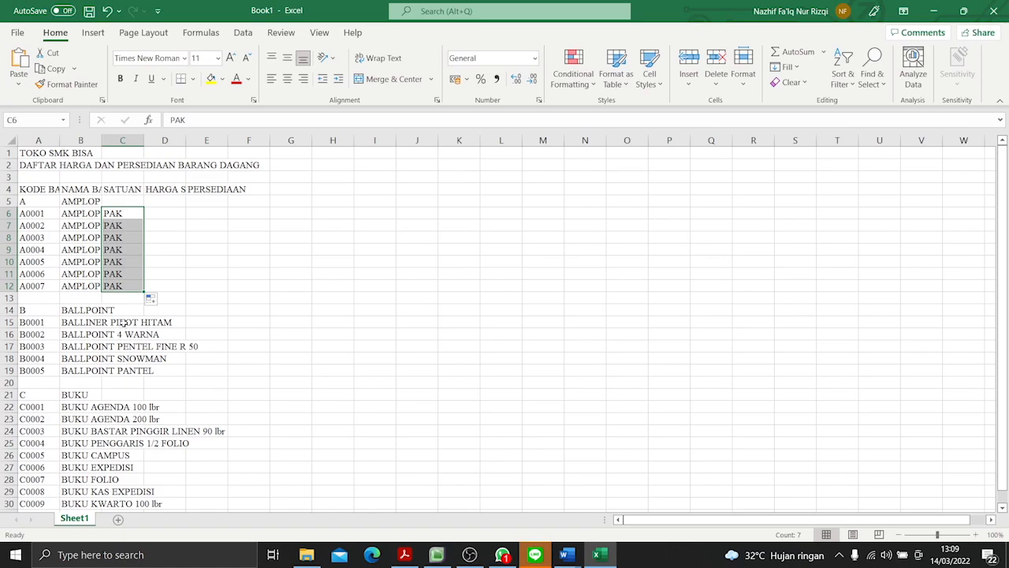
# - Enter the unit "KTK" in C15 and fill it down to C19 for all BALLPOINT items
pyautogui.hotkey('alt', 'Tab')
pyautogui.hotkey('alt', 'Tab')
pyautogui.doubleClick(119, 321)
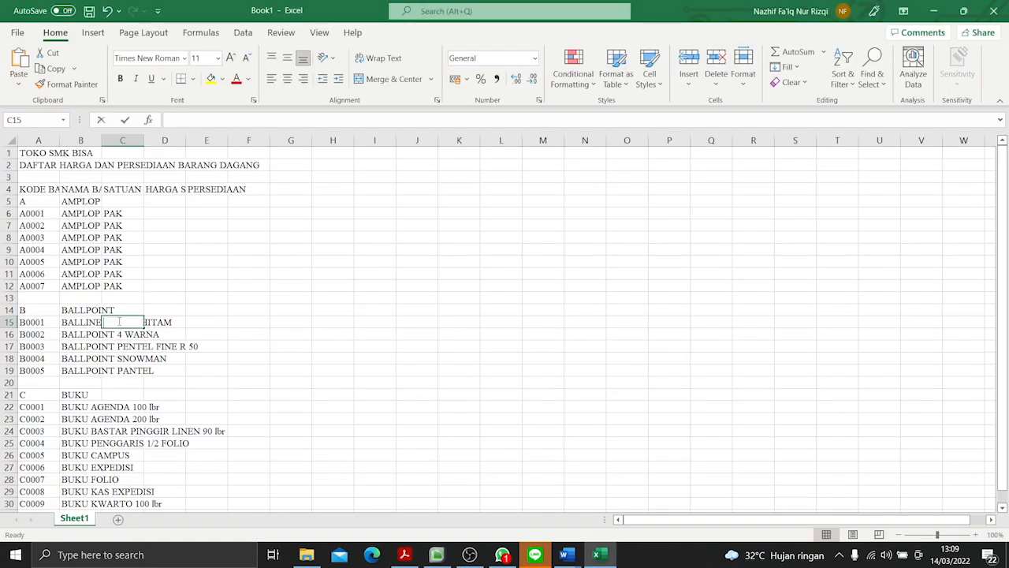
pyautogui.write('KTK')
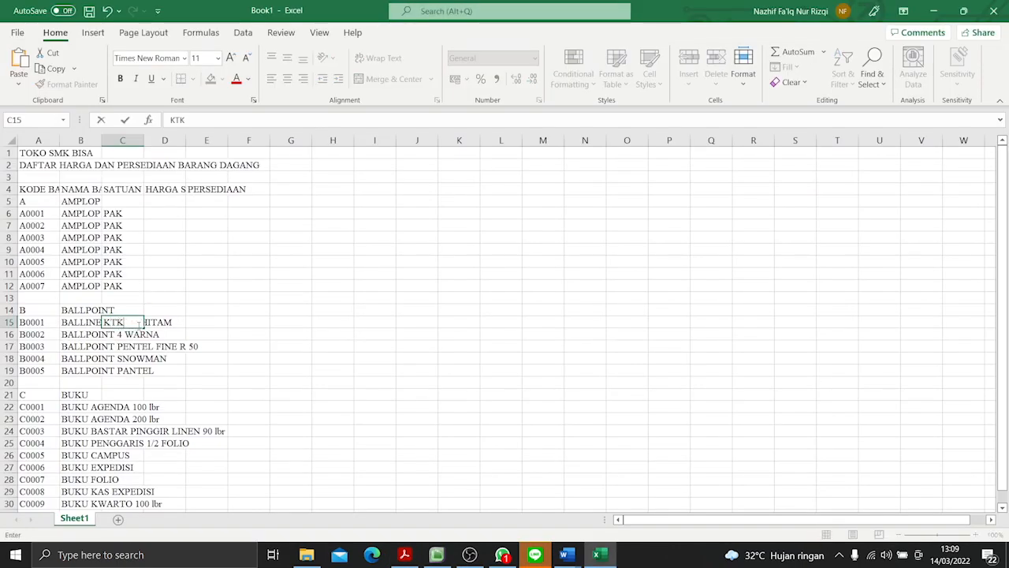
pyautogui.moveTo(144, 328); pyautogui.dragTo(140, 375)
# - Copy the unit "pcs" from the PDF into C22 and fill it down to C30 for all BUKU items
pyautogui.scroll(-3, 138, 380)
pyautogui.hotkey('alt', 'Tab')
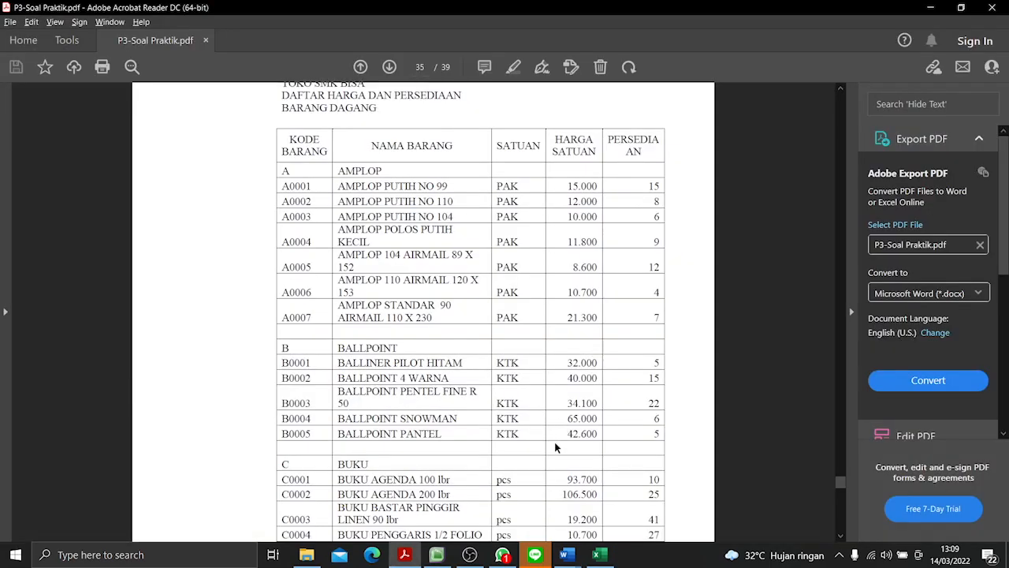
pyautogui.hotkey('alt', 'Tab')
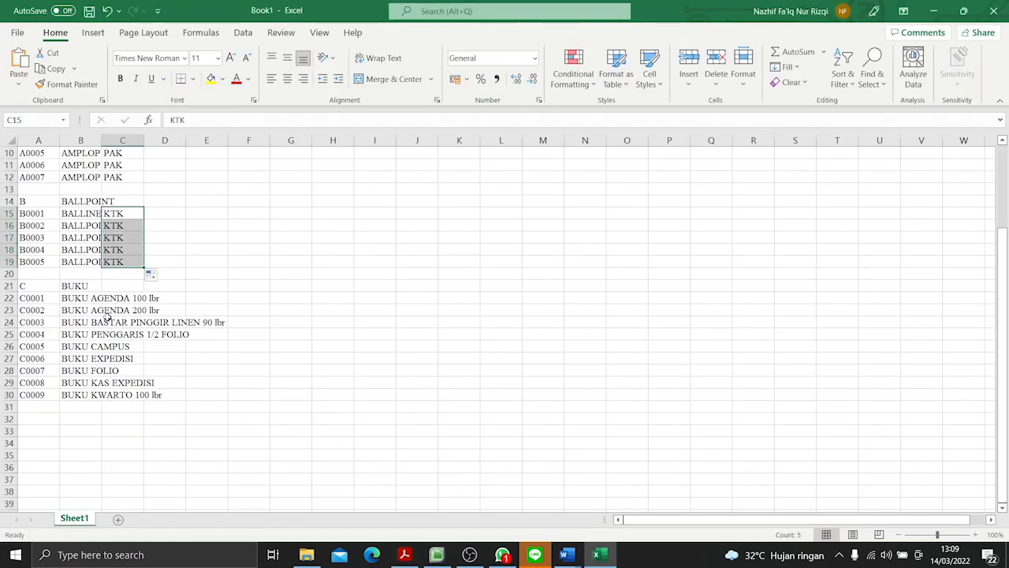
pyautogui.click(130, 297)
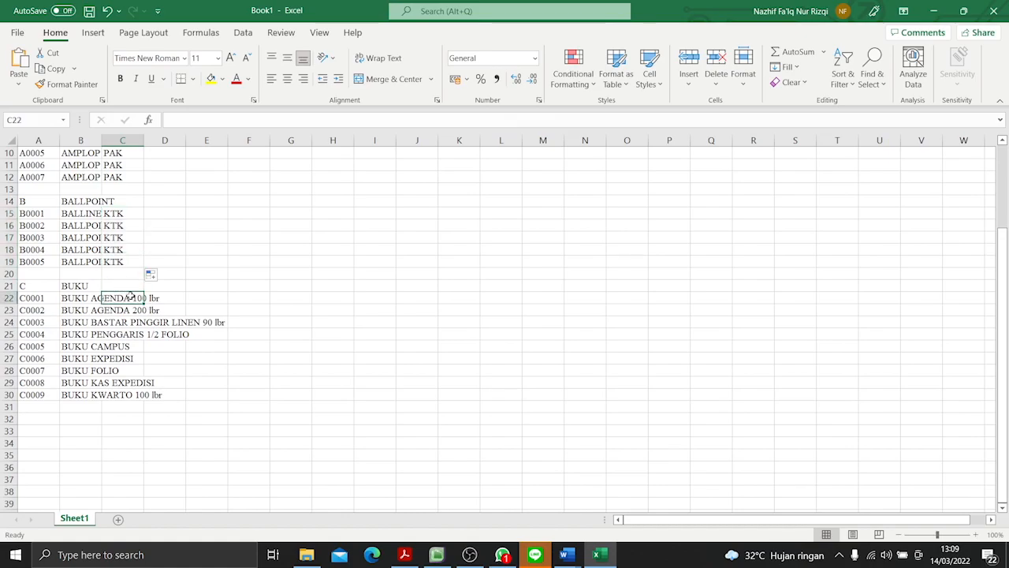
pyautogui.hotkey('alt', 'Tab')
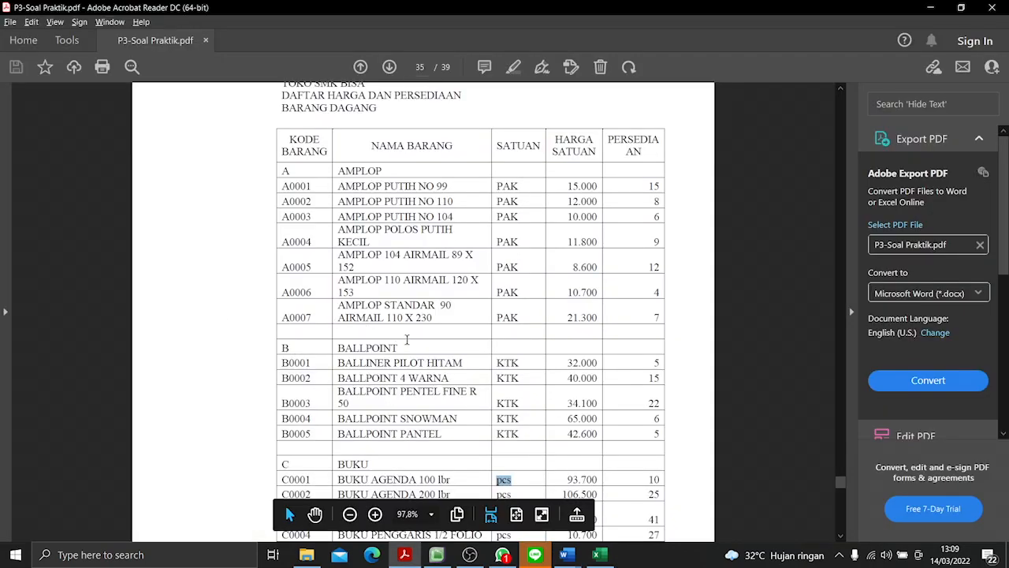
pyautogui.hotkey('alt', 'Tab')
pyautogui.hotkey('ctrl', 'v')
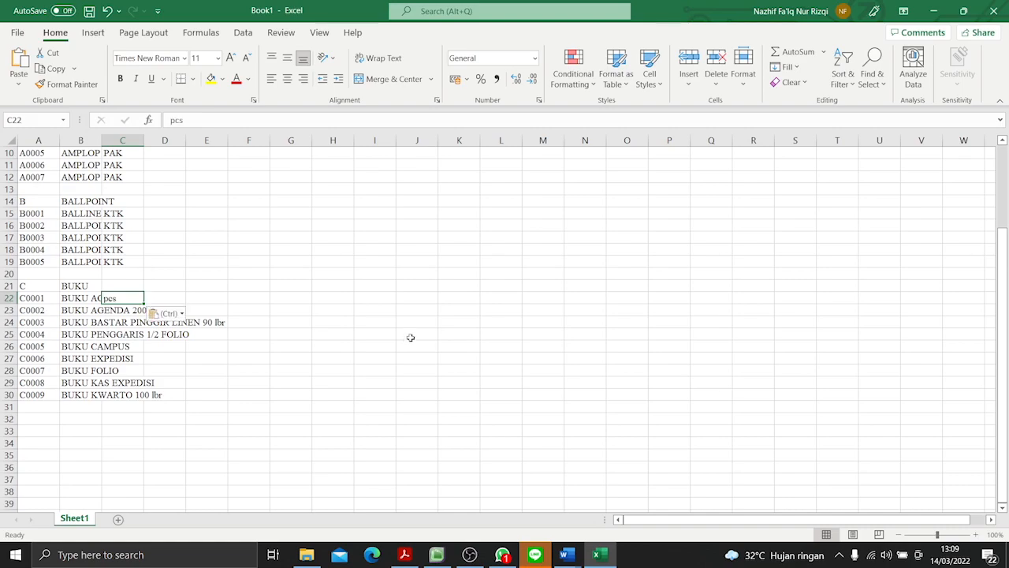
pyautogui.moveTo(140, 299); pyautogui.dragTo(141, 398)
# - Enter the unit price 15000 for item A0001 in cell D6, following the PDF's HARGA SATUAN column
pyautogui.scroll(3, 194, 346)
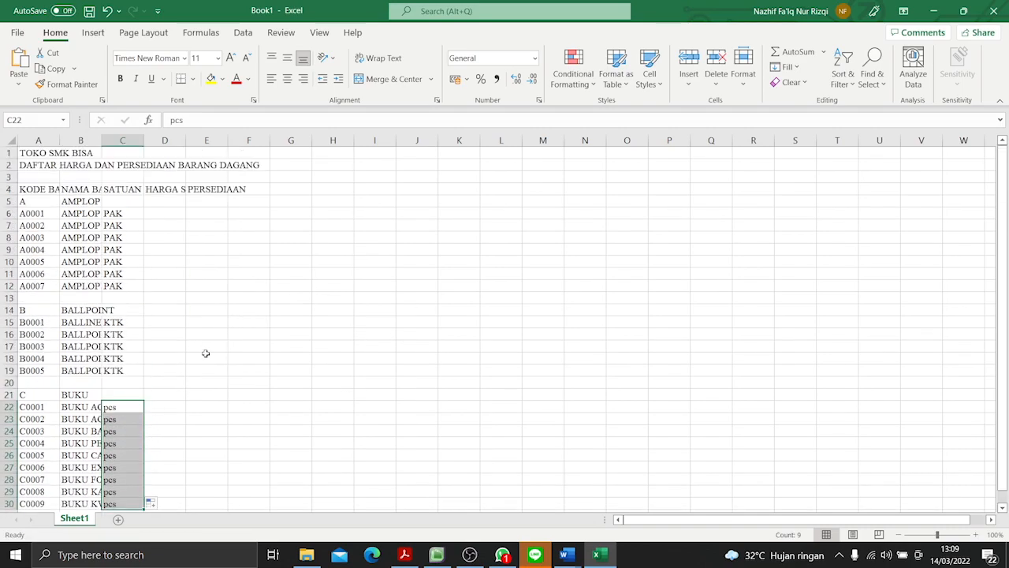
pyautogui.click(157, 209)
pyautogui.hotkey('alt', 'Tab')
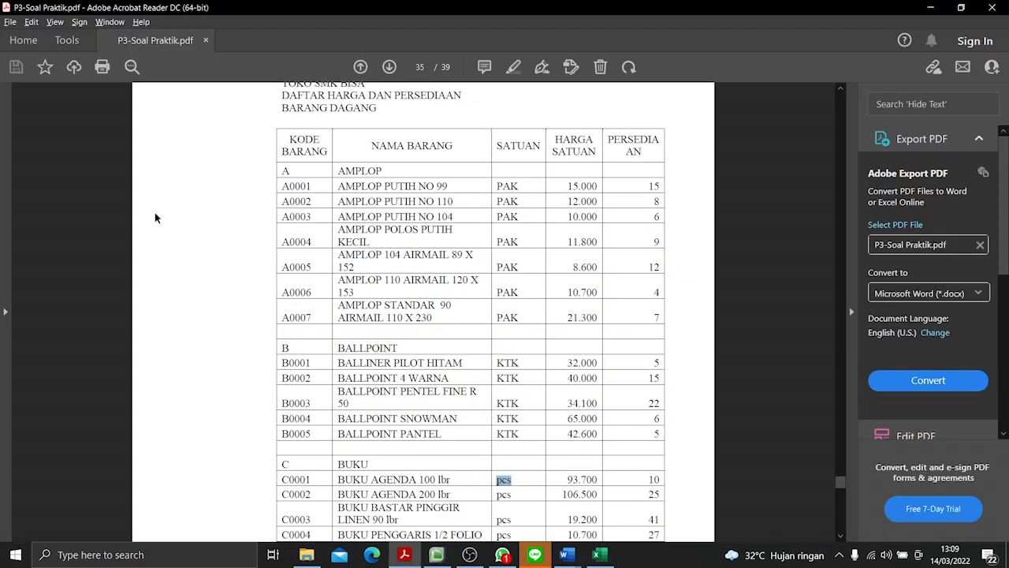
pyautogui.hotkey('alt', 'Tab')
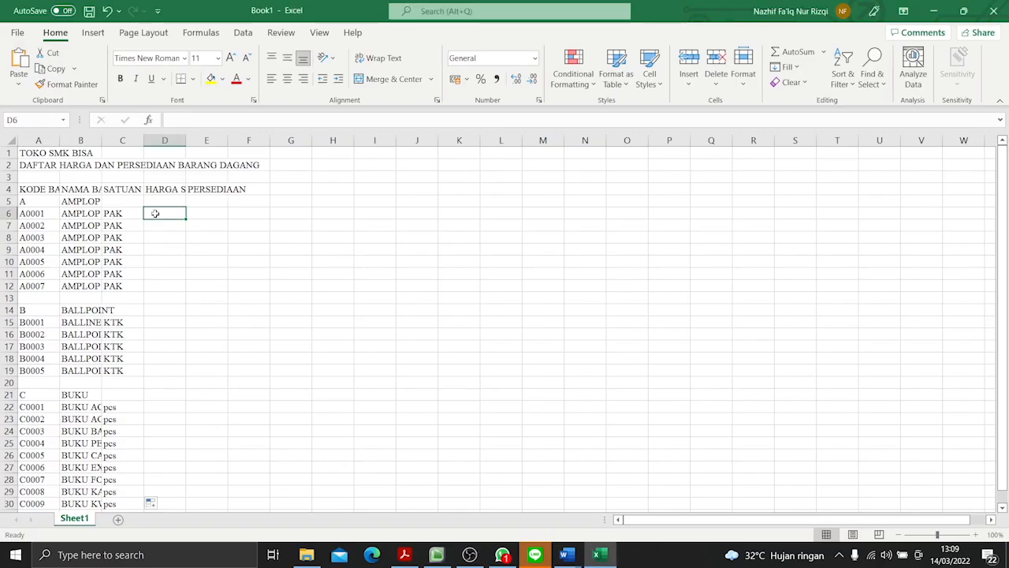
pyautogui.write('15000')
pyautogui.press('Return')
# - Enter the PDF's unit prices for A0002 and A0003: 12000 in D7 and 10000 in D8
pyautogui.hotkey('alt', 'Tab')
pyautogui.hotkey('alt', 'Tab')
pyautogui.write('12')
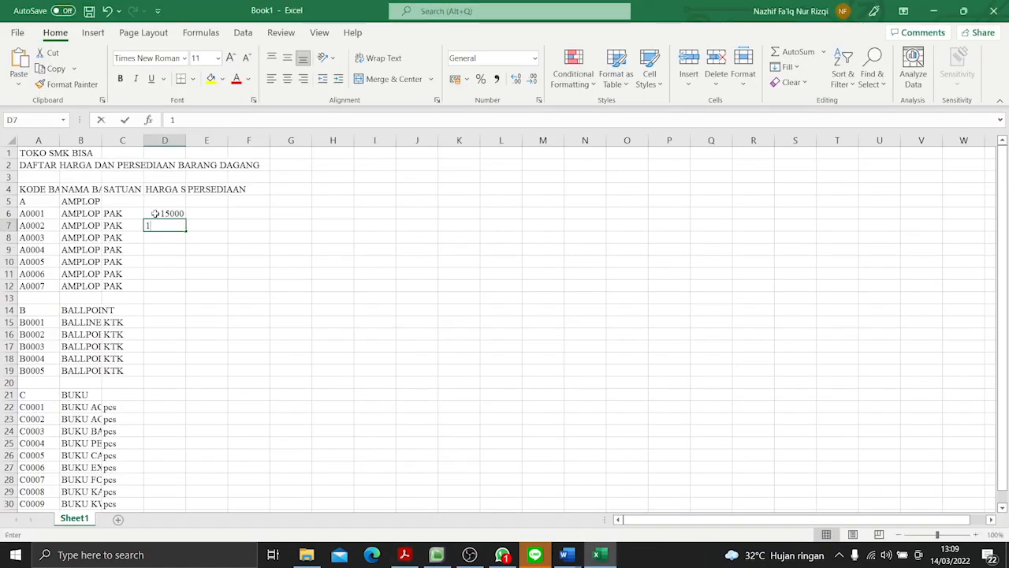
pyautogui.write('000')
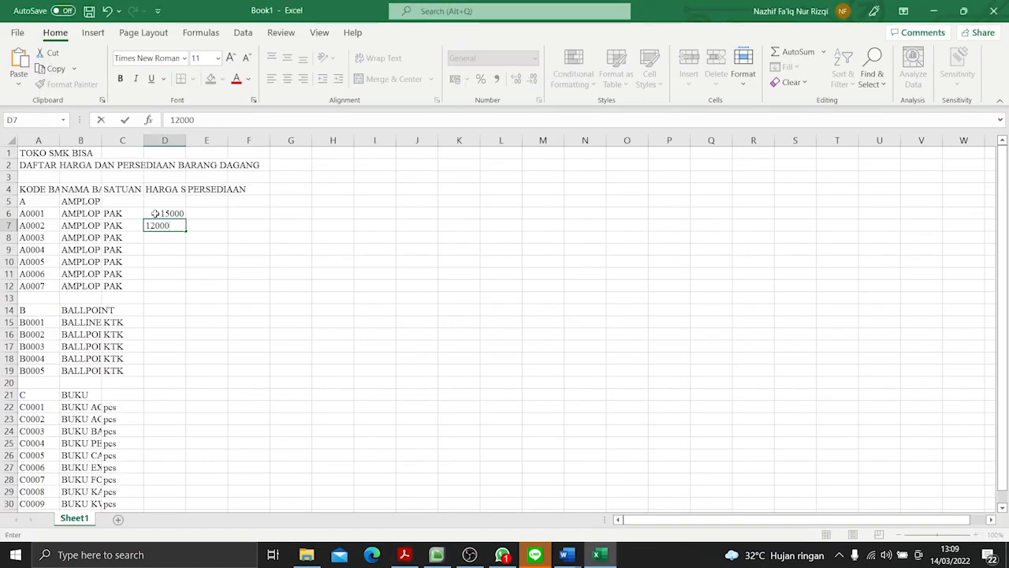
pyautogui.press('Return')
pyautogui.write('10000')
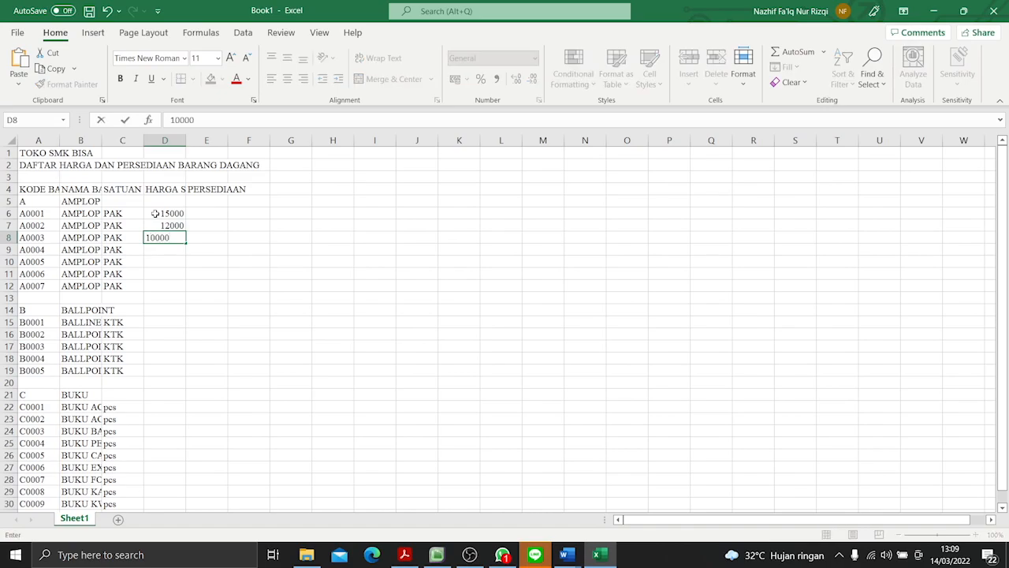
pyautogui.press('Return')
# - Enter the PDF's unit prices for A0004 and A0005: 11800 in D9 and 8600 in D10
pyautogui.hotkey('alt', 'Tab')
pyautogui.hotkey('alt', 'Tab')
pyautogui.write('1')
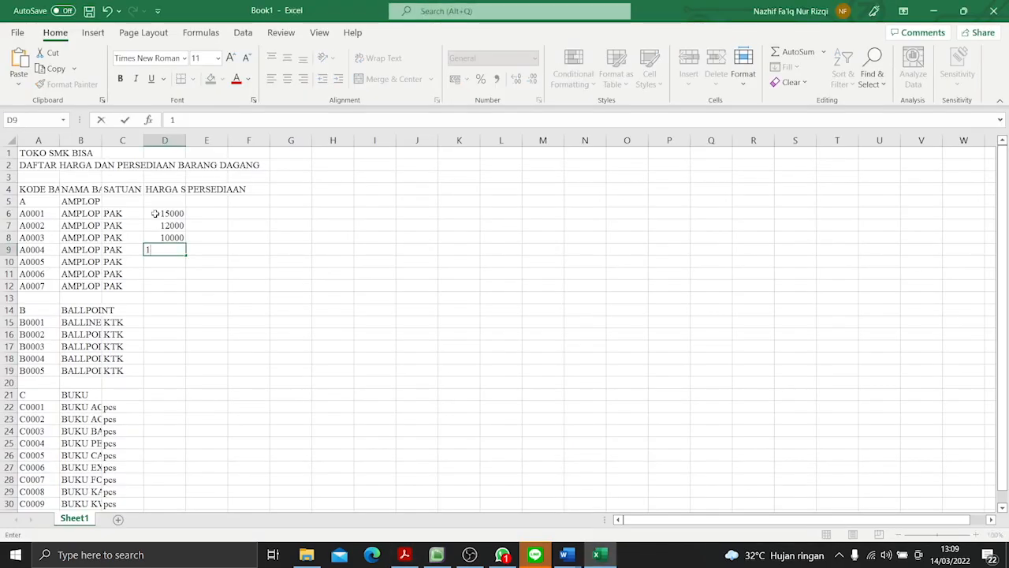
pyautogui.write('1800')
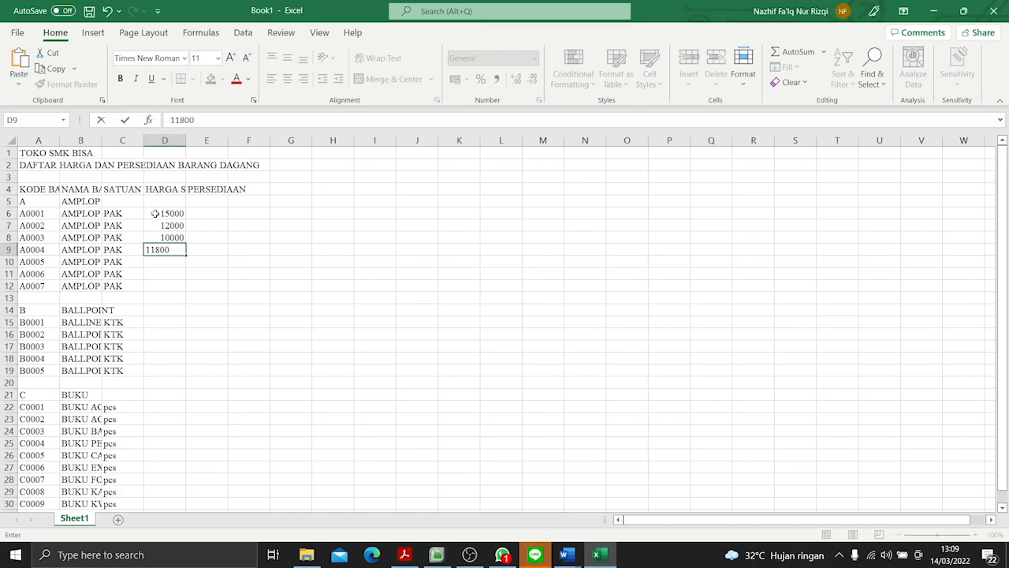
pyautogui.press('Return')
pyautogui.hotkey('alt', 'Tab')
pyautogui.hotkey('alt', 'Tab')
pyautogui.write('8600')
pyautogui.press('Return')
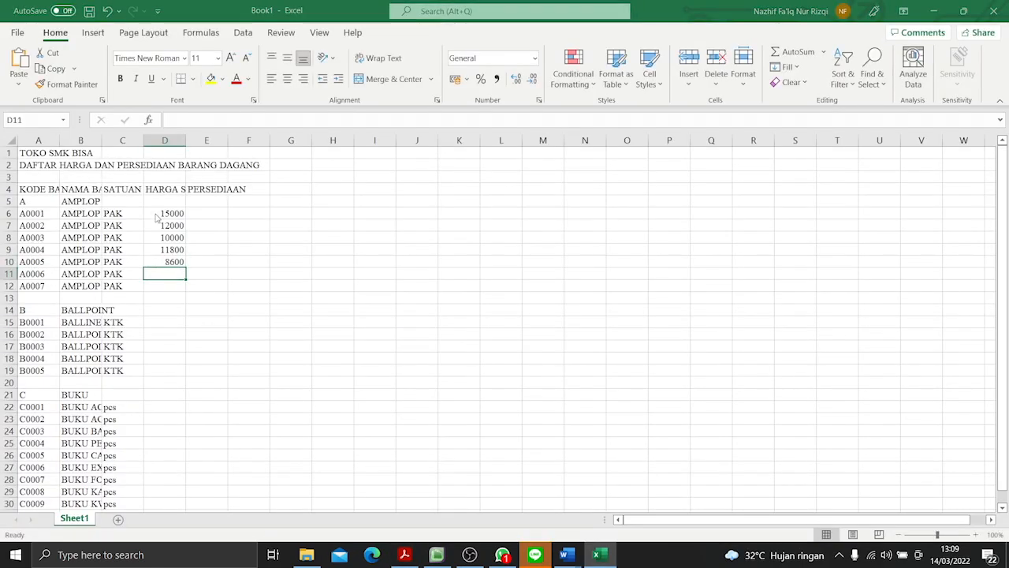
# - Enter the PDF's unit prices for A0006 and A0007: 10700 in D11 and 21300 in D12
pyautogui.hotkey('alt', 'Tab')
pyautogui.hotkey('alt', 'Tab')
pyautogui.write('10')
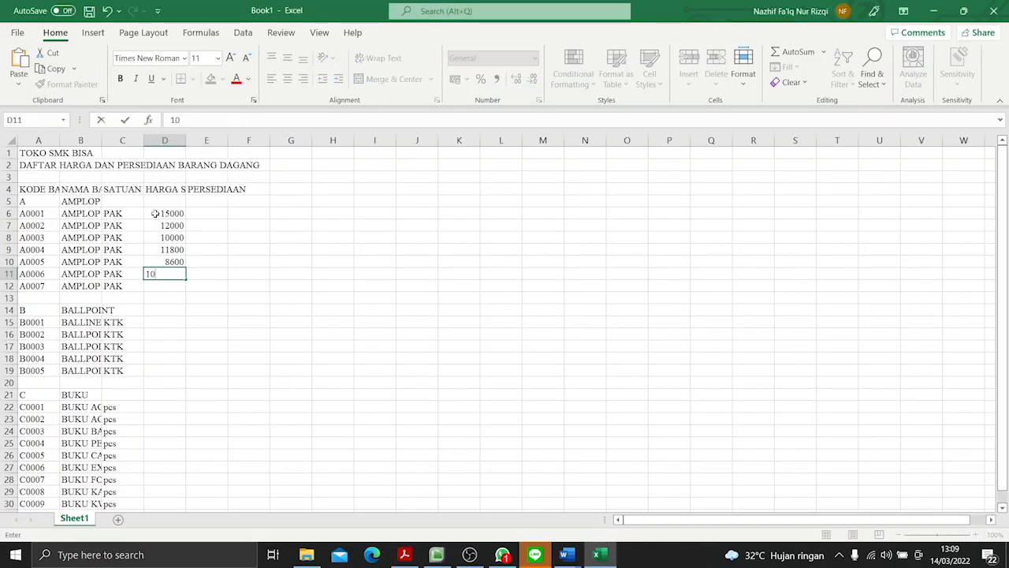
pyautogui.write('700')
pyautogui.press('Return')
pyautogui.hotkey('alt', 'Tab')
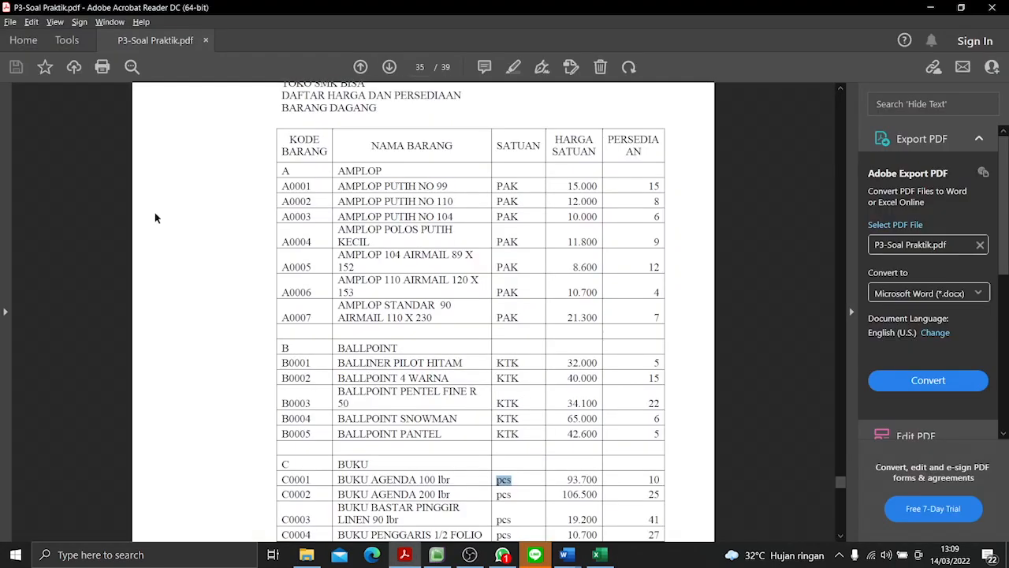
pyautogui.hotkey('alt', 'Tab')
pyautogui.write('21300')
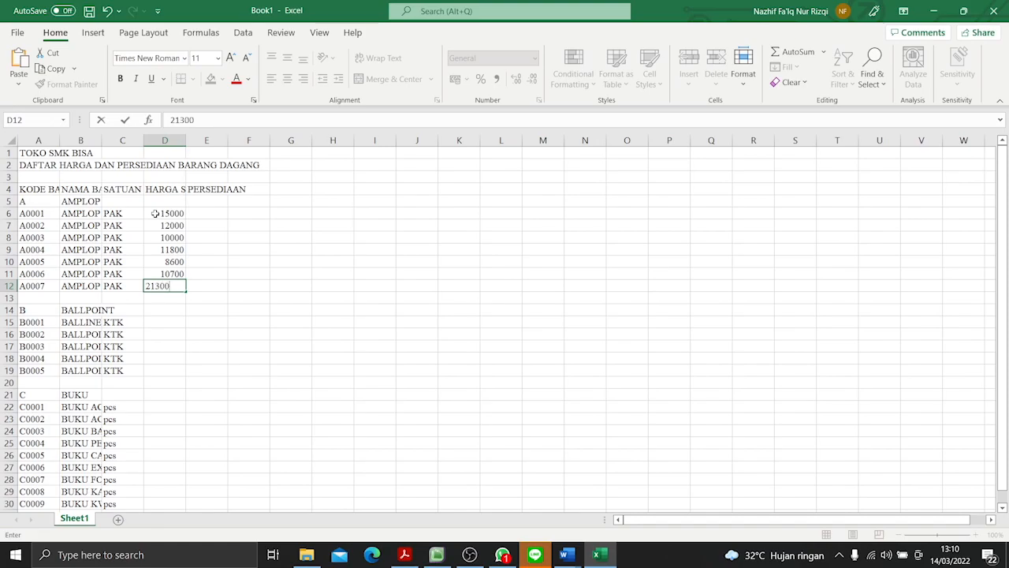
pyautogui.press('Return')
# - Enter the PDF's unit prices for B0001 and B0002: 32000 in D15 and 40000 in D16
pyautogui.hotkey('alt', 'Tab')
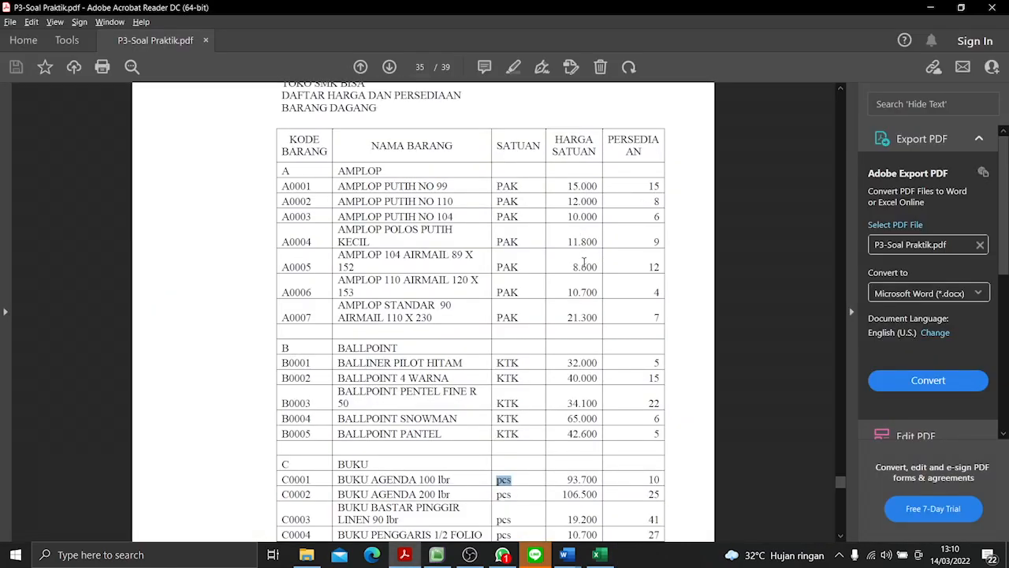
pyautogui.hotkey('alt', 'Tab')
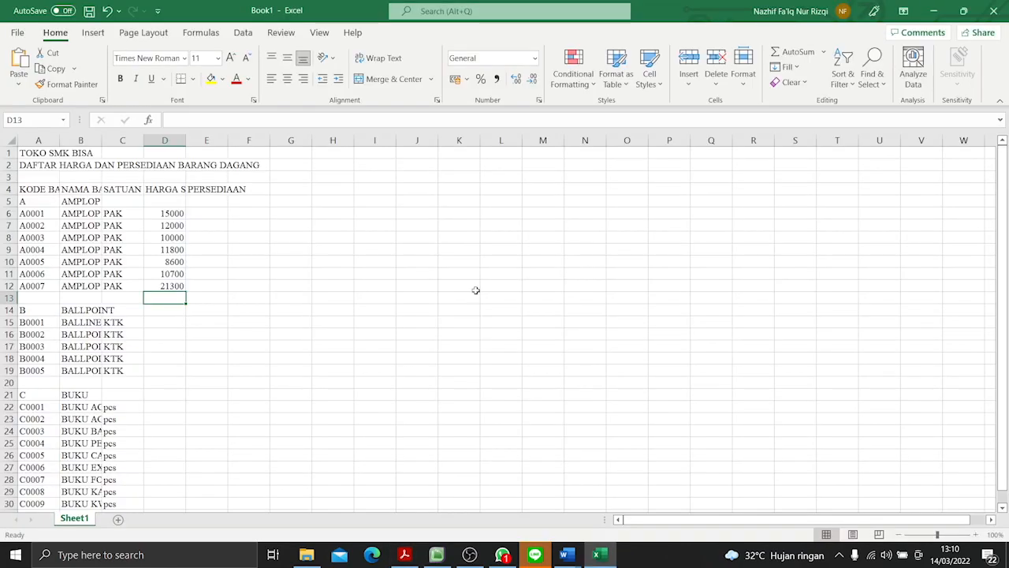
pyautogui.click(167, 321)
pyautogui.hotkey('alt', 'Tab')
pyautogui.scroll(-3, 597, 357)
pyautogui.hotkey('alt', 'Tab')
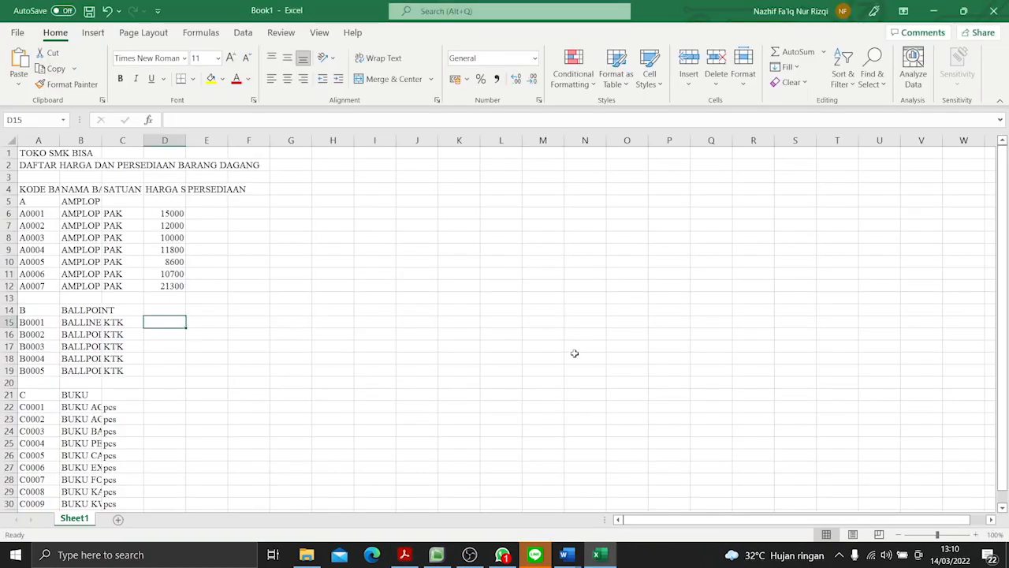
pyautogui.write('32000')
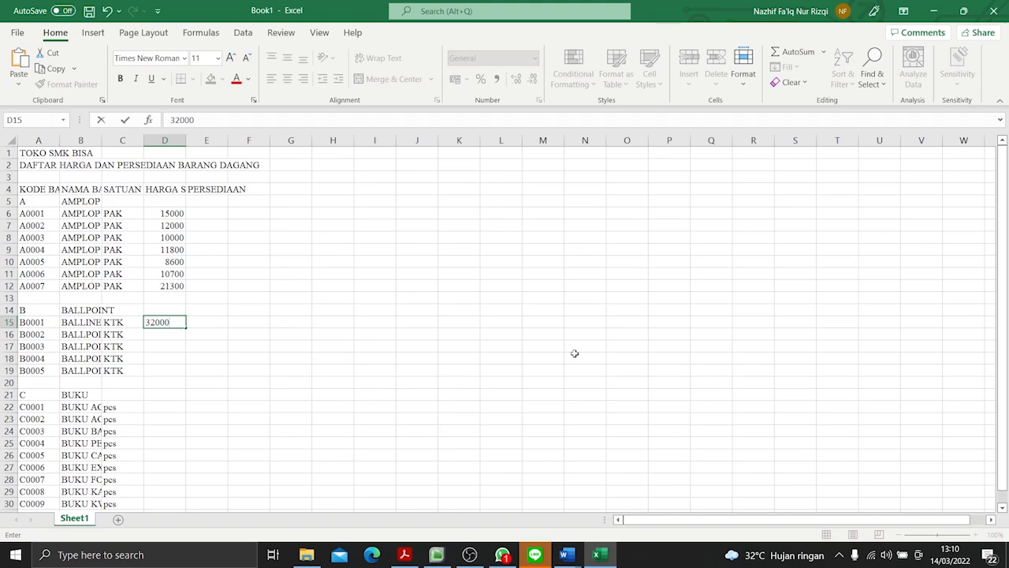
pyautogui.press('Return')
pyautogui.write('40000')
pyautogui.press('Return')
# - Enter the PDF's unit prices for B0003 and B0004: 34100 in D17 and 65000 in D18
pyautogui.hotkey('alt', 'Tab')
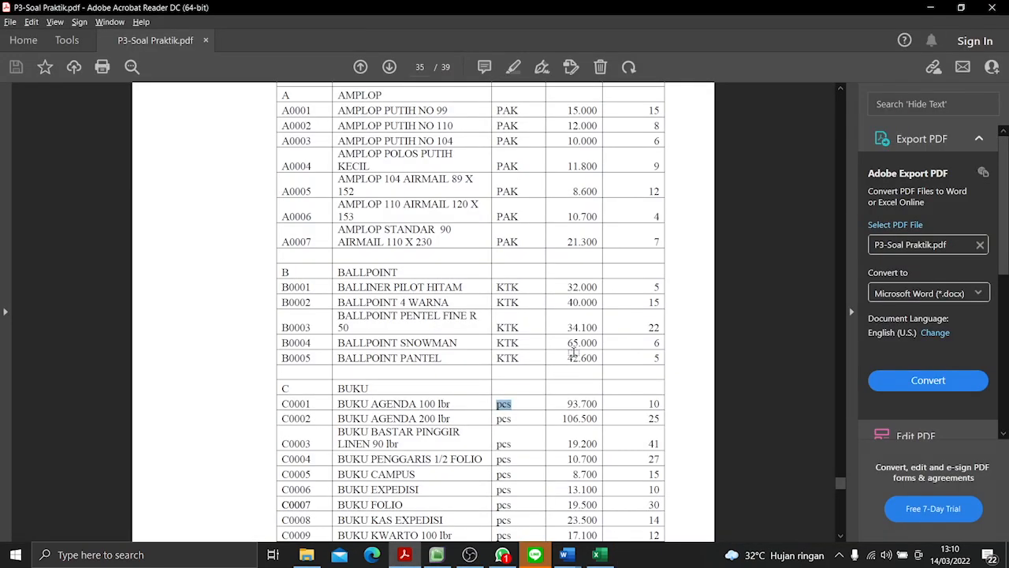
pyautogui.hotkey('alt', 'Tab')
pyautogui.write('341')
pyautogui.press('Return')
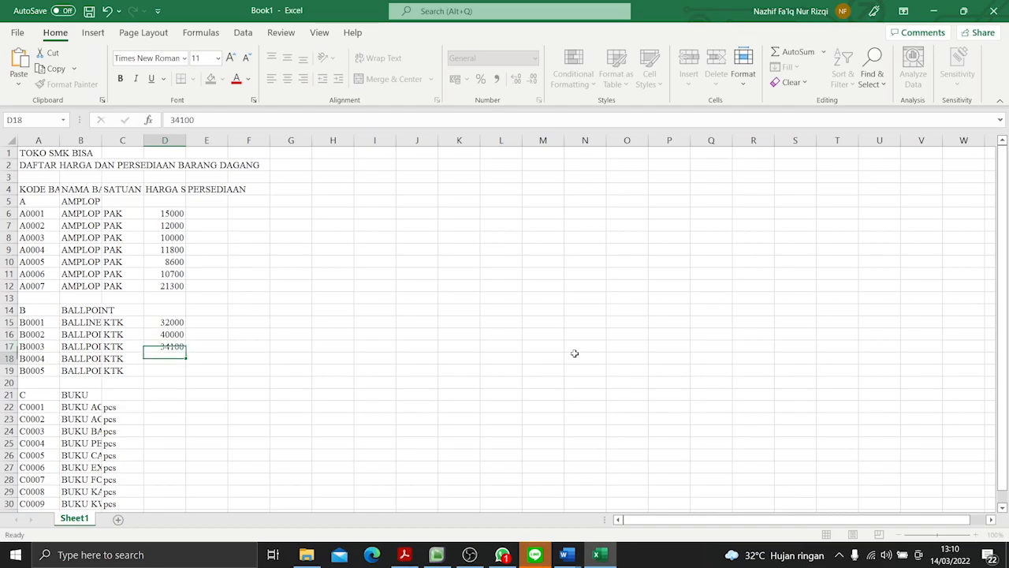
pyautogui.hotkey('alt', 'Tab')
# - Enter the PDF's unit price 42600 for item B0005 in cell D19
pyautogui.hotkey('alt', 'Tab')
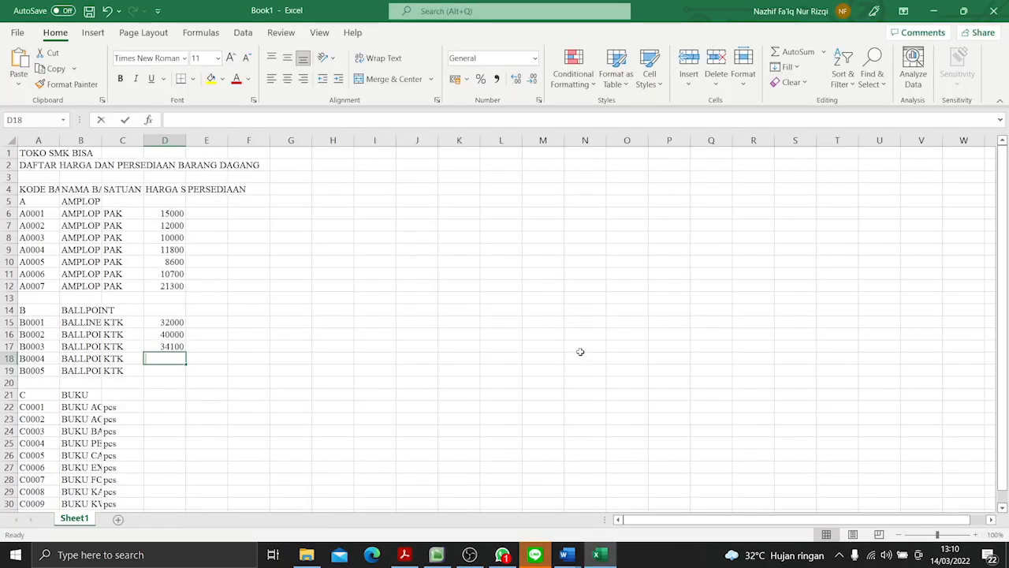
pyautogui.write('65000')
pyautogui.press('Return')
pyautogui.hotkey('alt', 'Tab')
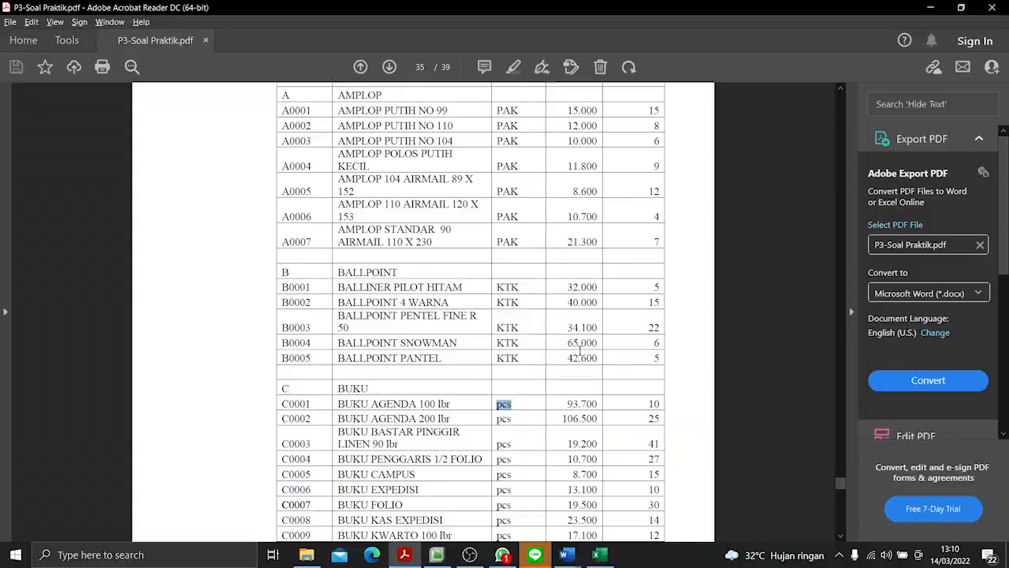
pyautogui.hotkey('alt', 'Tab')
pyautogui.write('4')
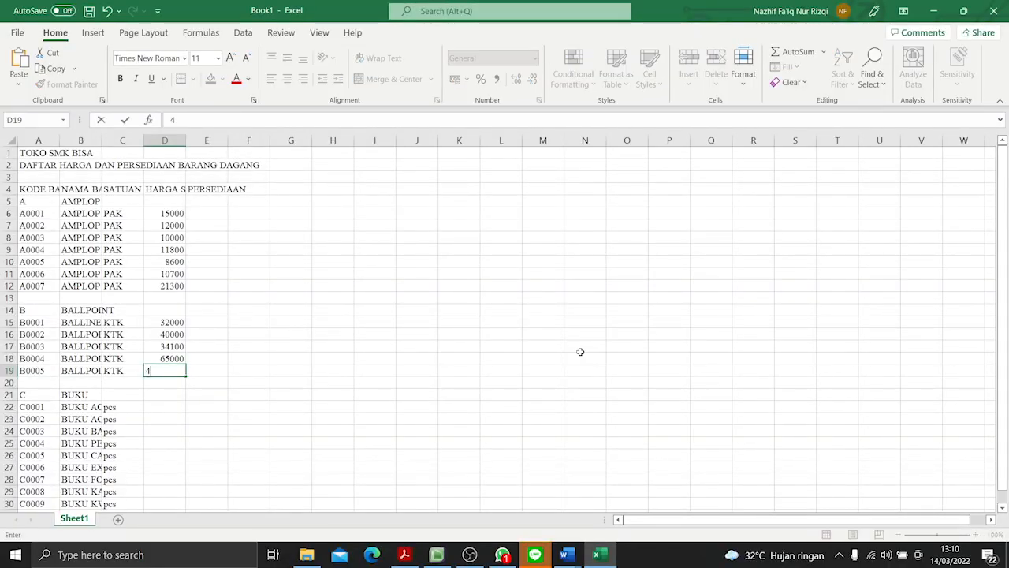
pyautogui.write('2600')
pyautogui.press('Return')
# - Enter the PDF's unit prices for C0001 and C0002: 93700 in D22 and 106500 in D23
pyautogui.hotkey('alt', 'Tab')
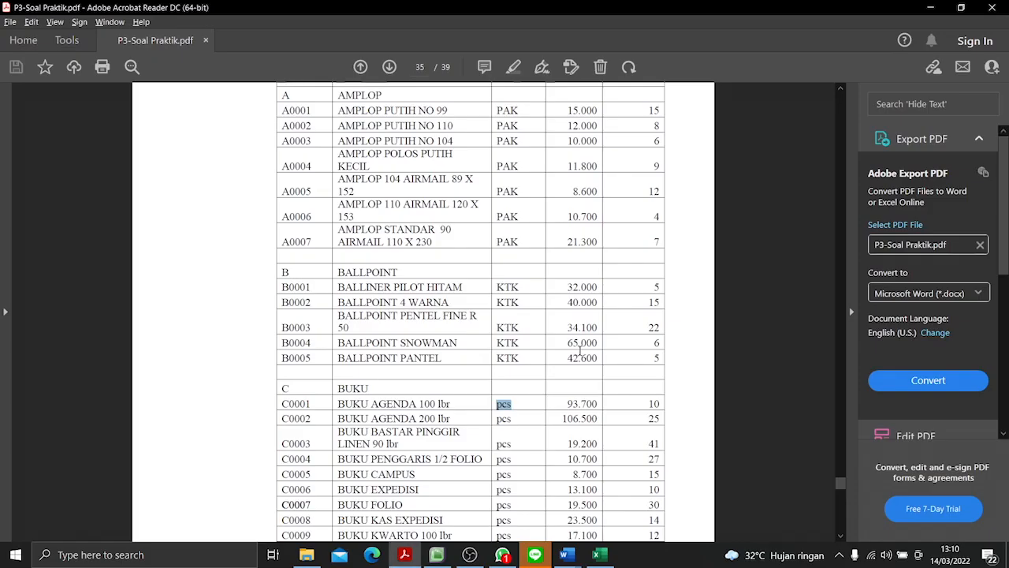
pyautogui.scroll(-2, 557, 367)
pyautogui.hotkey('alt', 'Tab')
pyautogui.click(177, 407)
pyautogui.scroll(-5, 199, 398)
pyautogui.scroll(3, 199, 398)
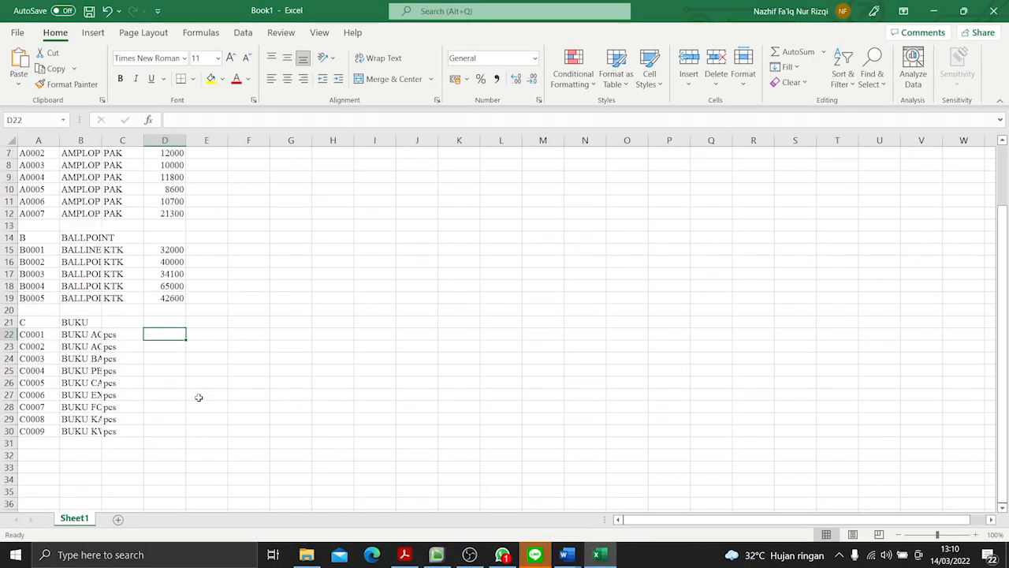
pyautogui.write('93700')
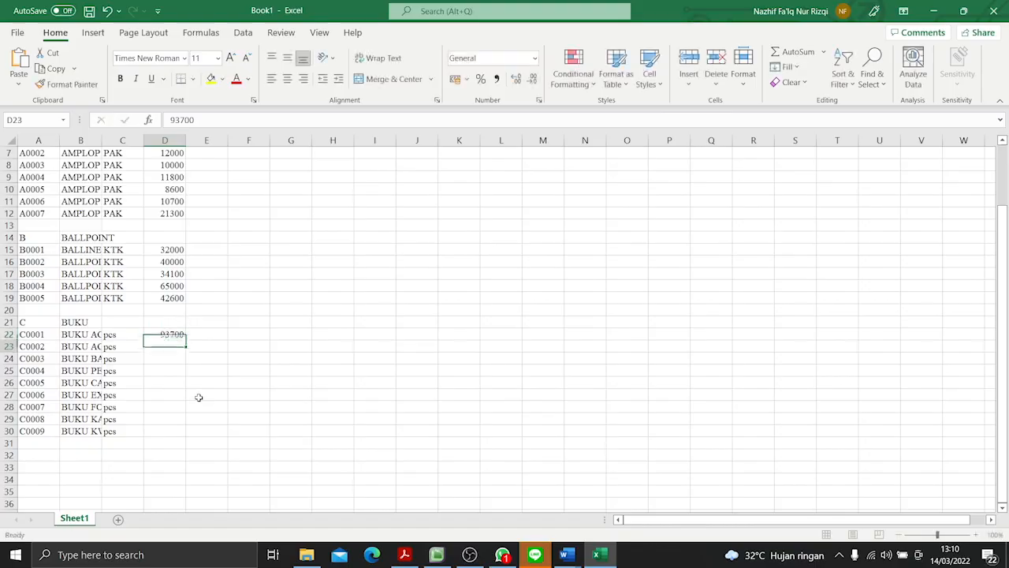
pyautogui.hotkey('alt', 'Tab')
# - Enter the PDF's unit prices for C0003 and C0004: 19200 in D24 and 10700 in D25
pyautogui.hotkey('alt', 'Tab')
pyautogui.press('Return')
pyautogui.write('1')
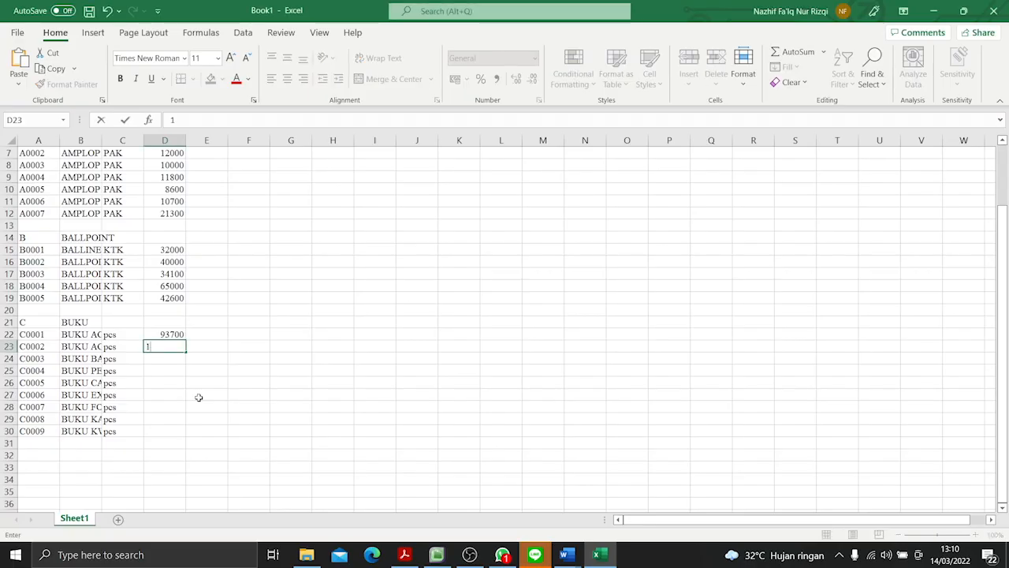
pyautogui.write('06500')
pyautogui.hotkey('alt', 'Tab')
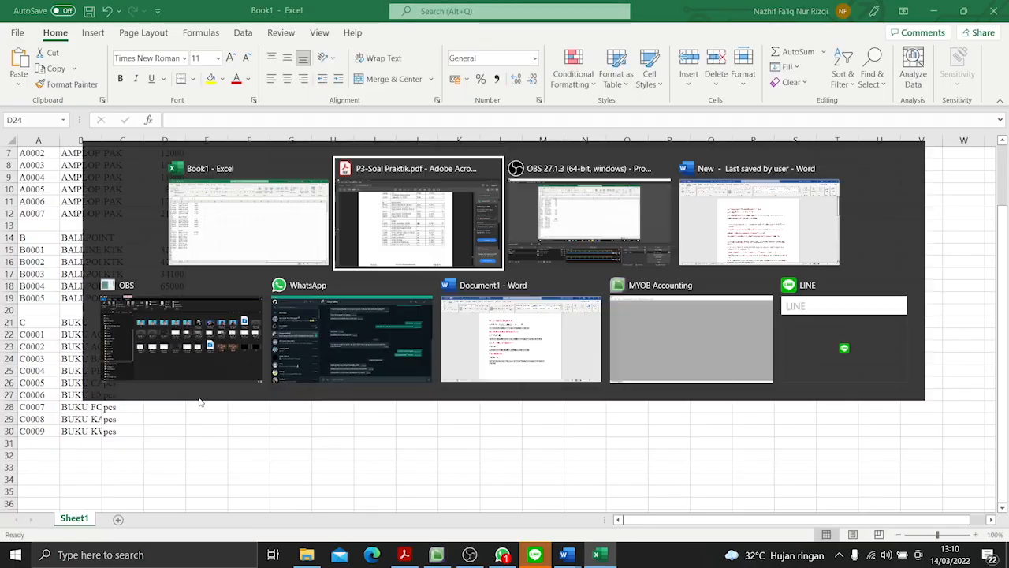
pyautogui.hotkey('alt', 'Tab')
pyautogui.press('Return')
pyautogui.write('19200')
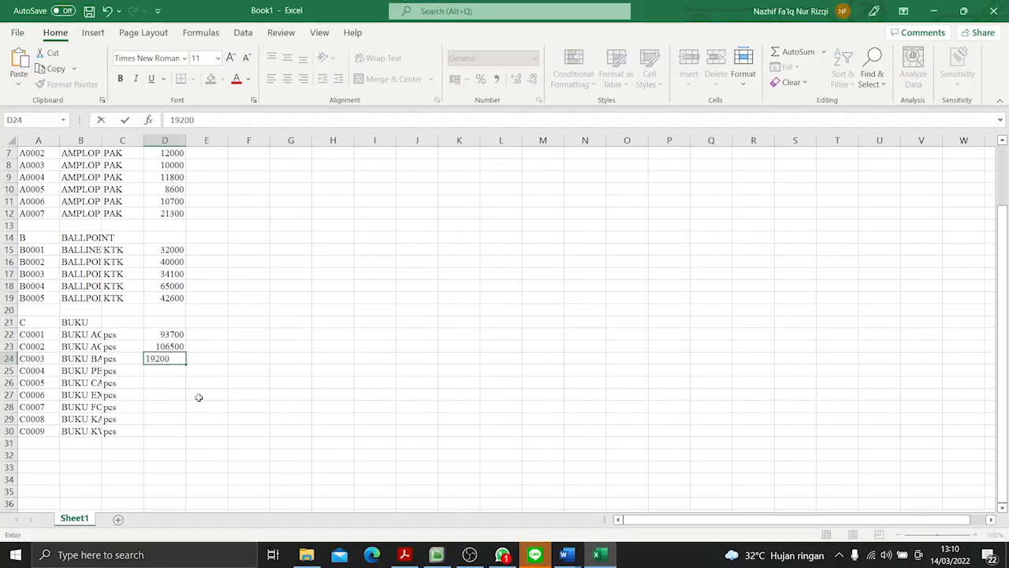
pyautogui.hotkey('alt', 'Tab')
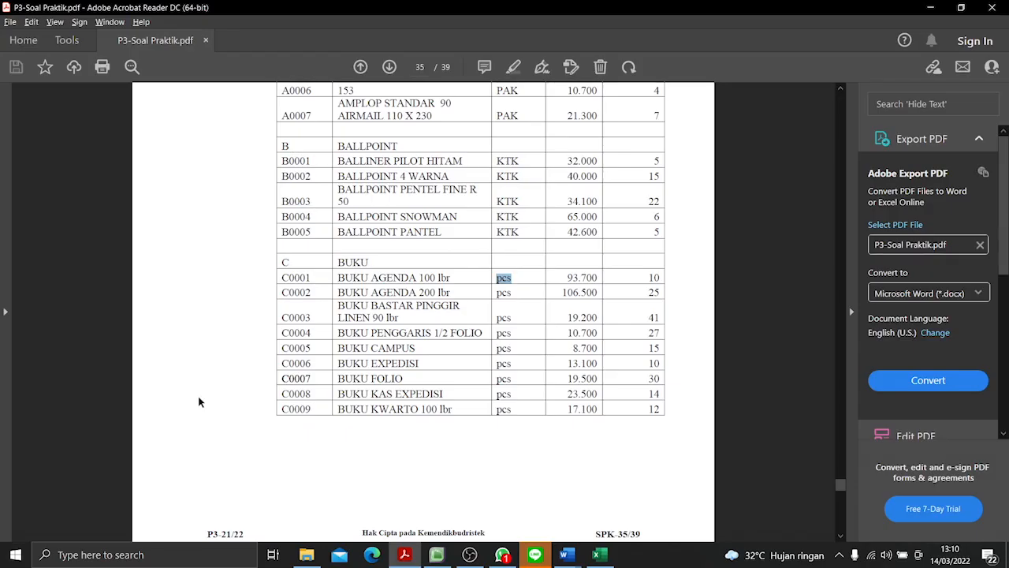
pyautogui.hotkey('alt', 'Tab')
pyautogui.press('Return')
pyautogui.write('107')
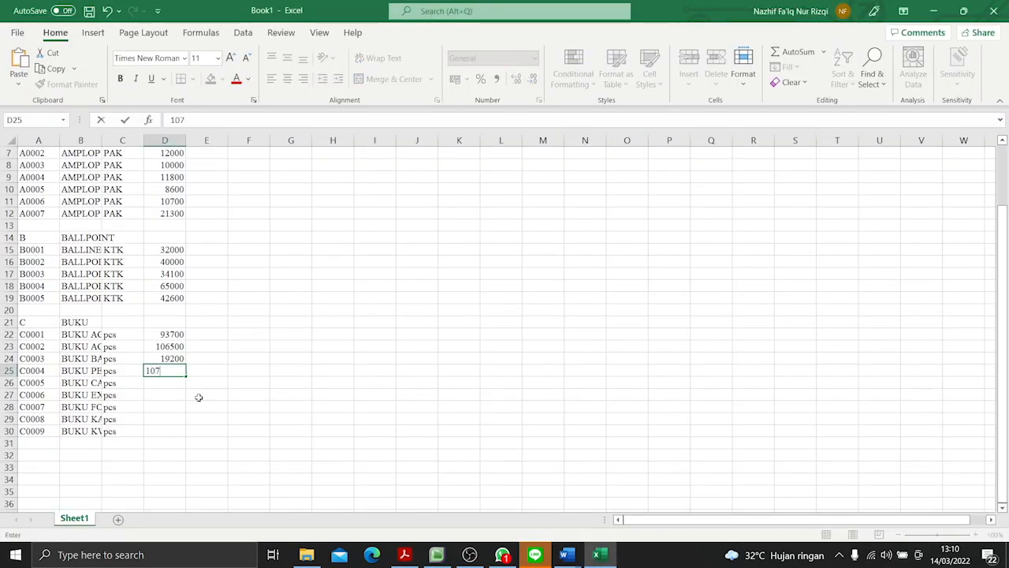
pyautogui.write('00')
pyautogui.press('Return')
# - Enter the PDF's unit prices for C0005 and C0006: 8700 in D26 and 13100 in D27
pyautogui.hotkey('alt', 'Tab')
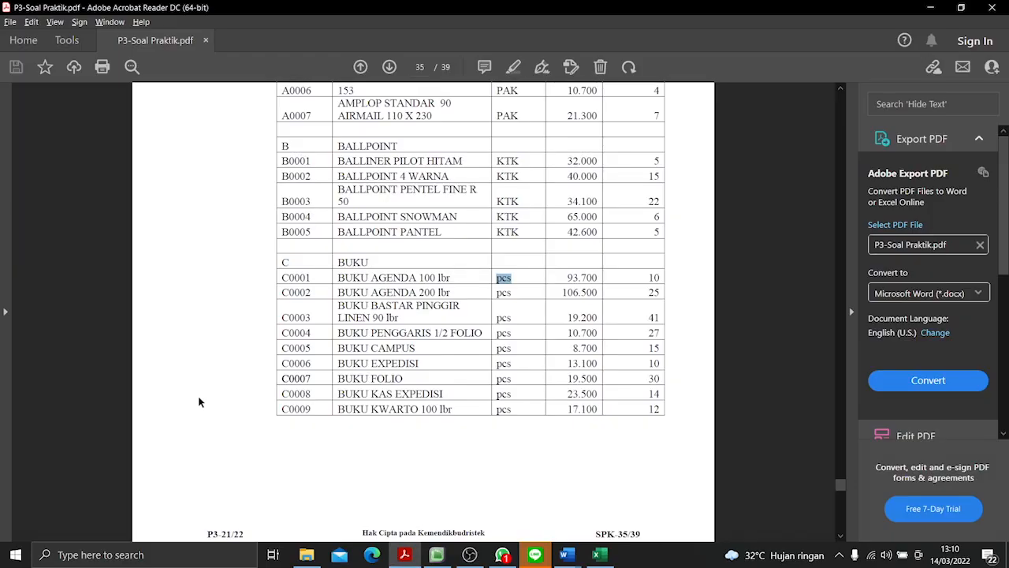
pyautogui.hotkey('alt', 'Tab')
pyautogui.write('87')
pyautogui.press('Return')
pyautogui.hotkey('alt', 'Tab')
# - Enter the PDF's unit prices for C0007 and C0008: 19500 in D28 and 23500 in D29
pyautogui.hotkey('alt', 'Tab')
pyautogui.write('13')
pyautogui.press('Return')
pyautogui.hotkey('alt', 'Tab')
pyautogui.hotkey('alt', 'Tab')
pyautogui.write('195')
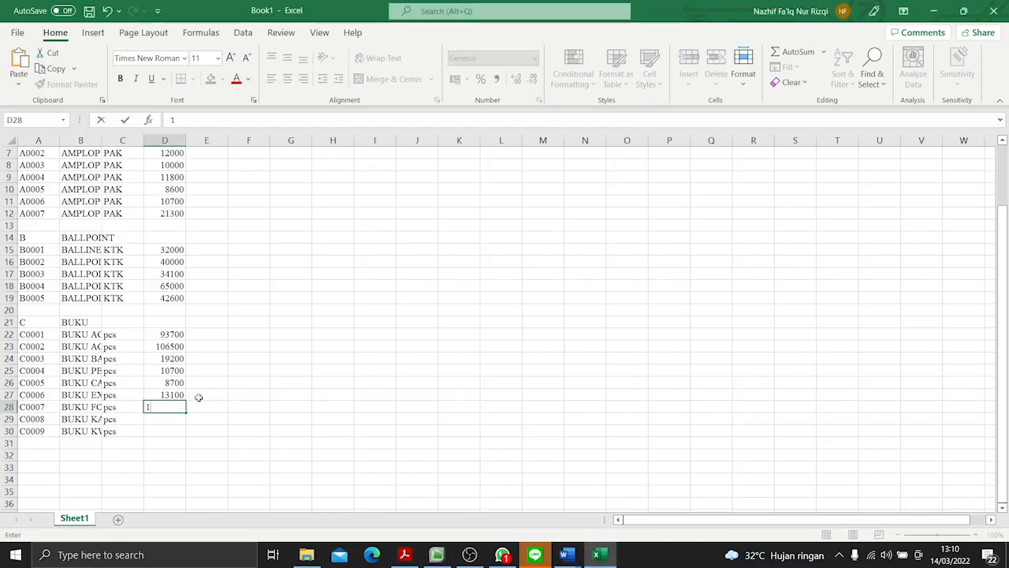
pyautogui.press('Return')
pyautogui.hotkey('alt', 'Tab')
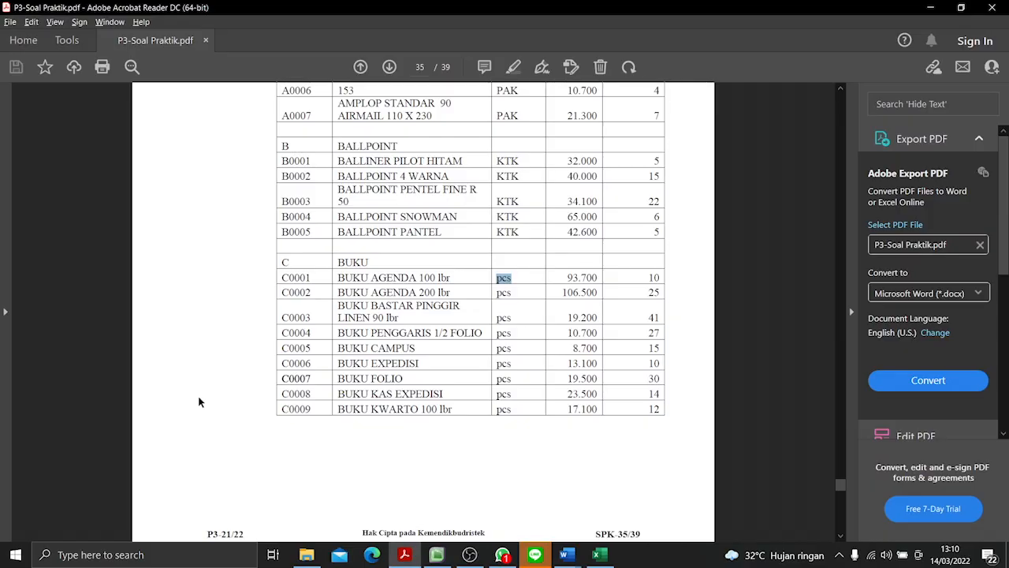
pyautogui.hotkey('alt', 'Tab')
pyautogui.write('23')
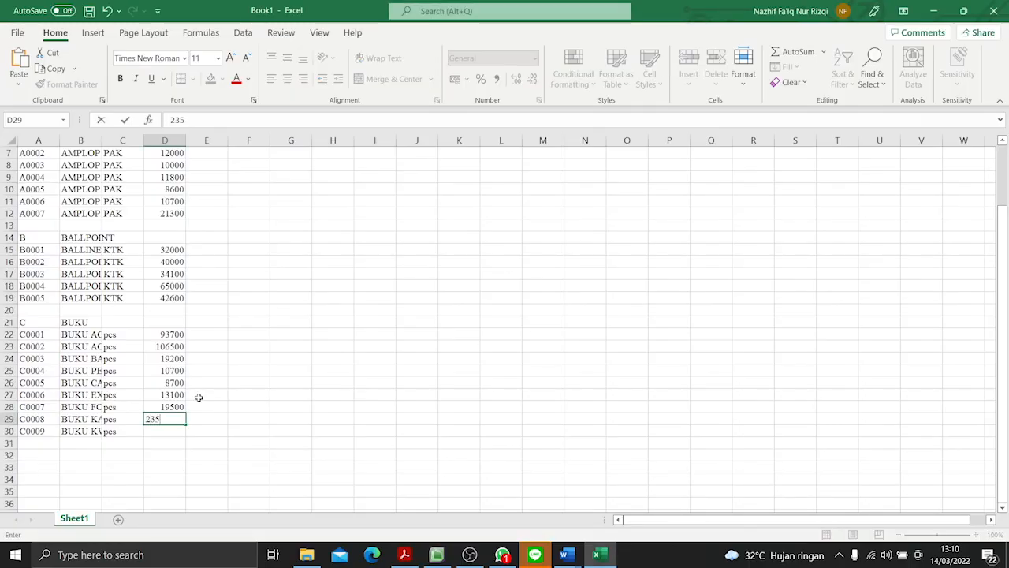
pyautogui.press('Return')
# - Enter the unit price 17100 for item C0009 in cell D30 and check the PDF's price column
pyautogui.hotkey('alt', 'Tab')
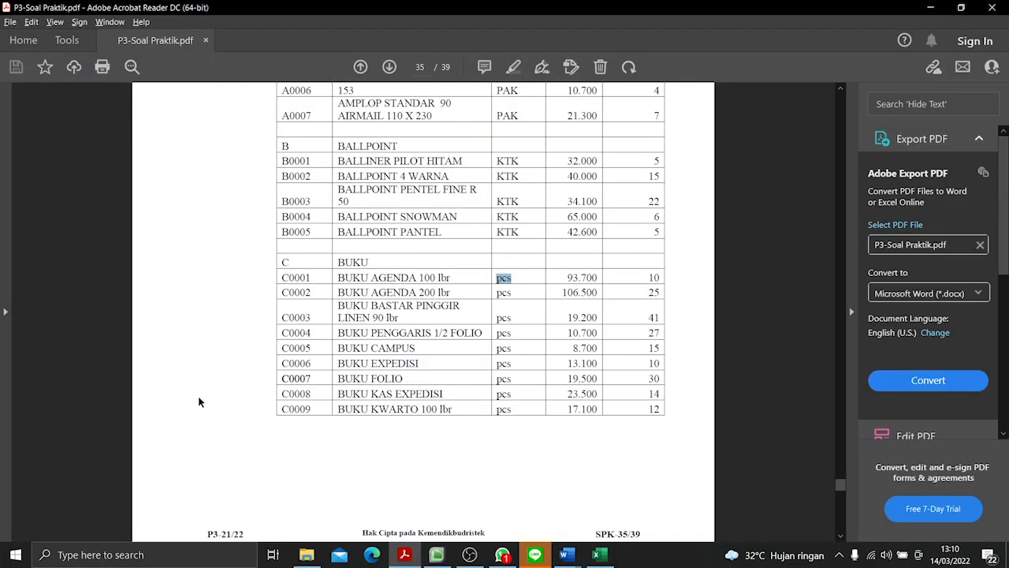
pyautogui.hotkey('alt', 'Tab')
pyautogui.write('17')
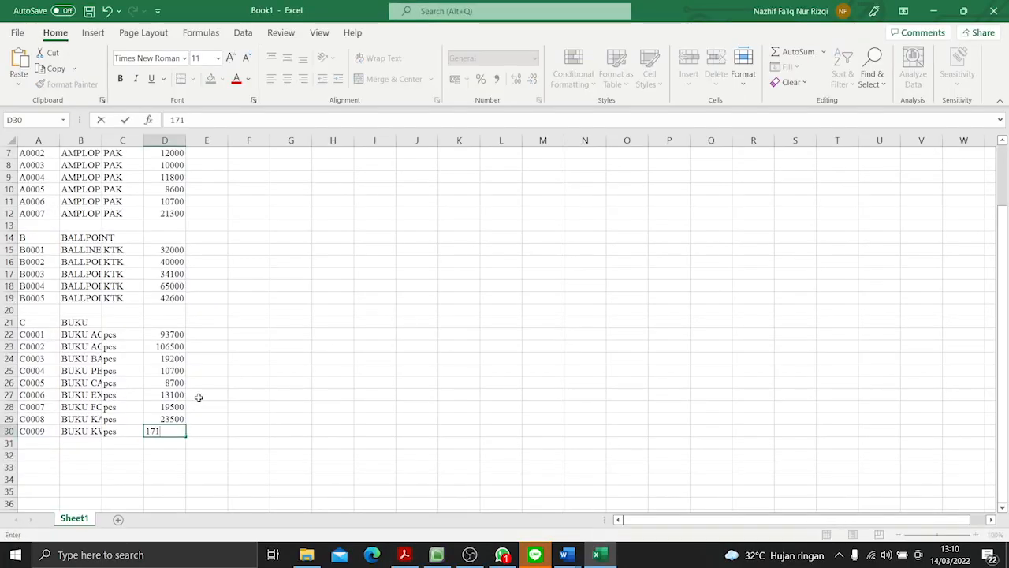
pyautogui.press('Return')
pyautogui.hotkey('alt', 'Tab')
pyautogui.hotkey('alt', 'Tab')
# - Format the unit prices in D5:D29 with the comma style, showing thousands separators and no decimals
pyautogui.scroll(2, 219, 328)
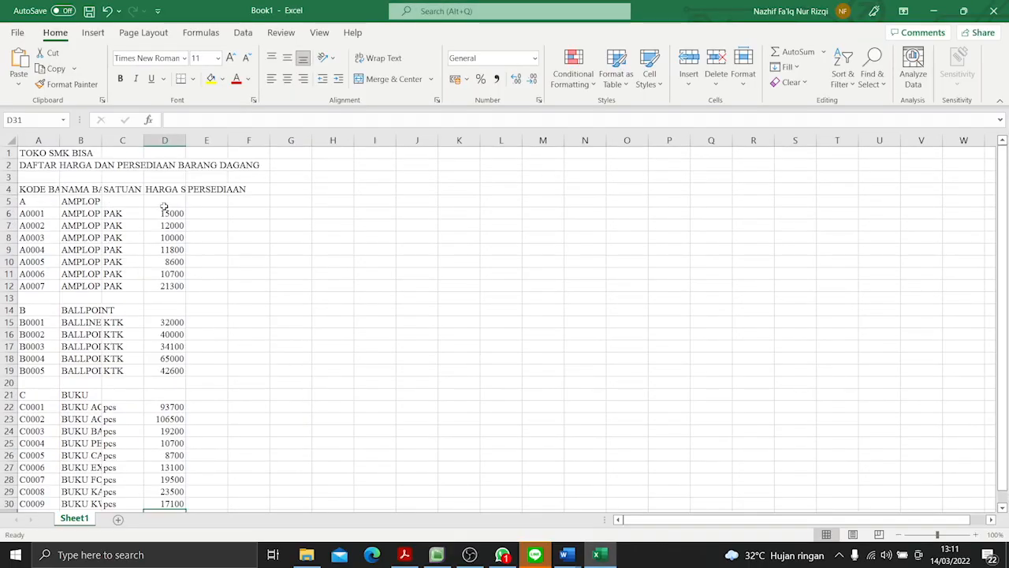
pyautogui.scroll(-2, 164, 207)
pyautogui.scroll(1, 164, 207)
pyautogui.moveTo(164, 165); pyautogui.dragTo(166, 456)
pyautogui.click(496, 78)
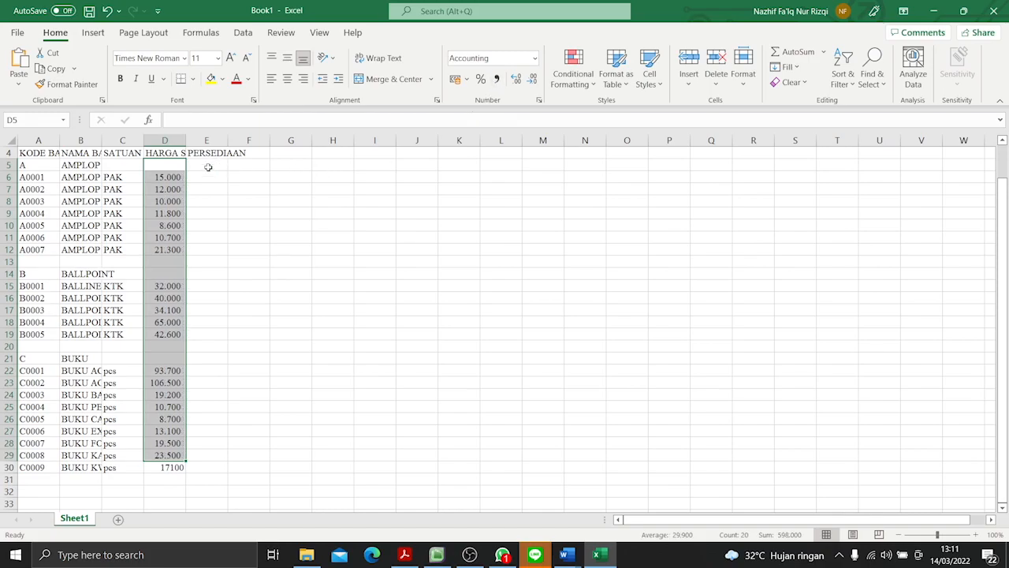
# - Enter the PDF's stock quantities for A0001 to A0004 in E6:E9: 15, 8, 6 and 9
pyautogui.click(208, 167)
pyautogui.hotkey('alt', 'Tab')
pyautogui.scroll(4, 670, 272)
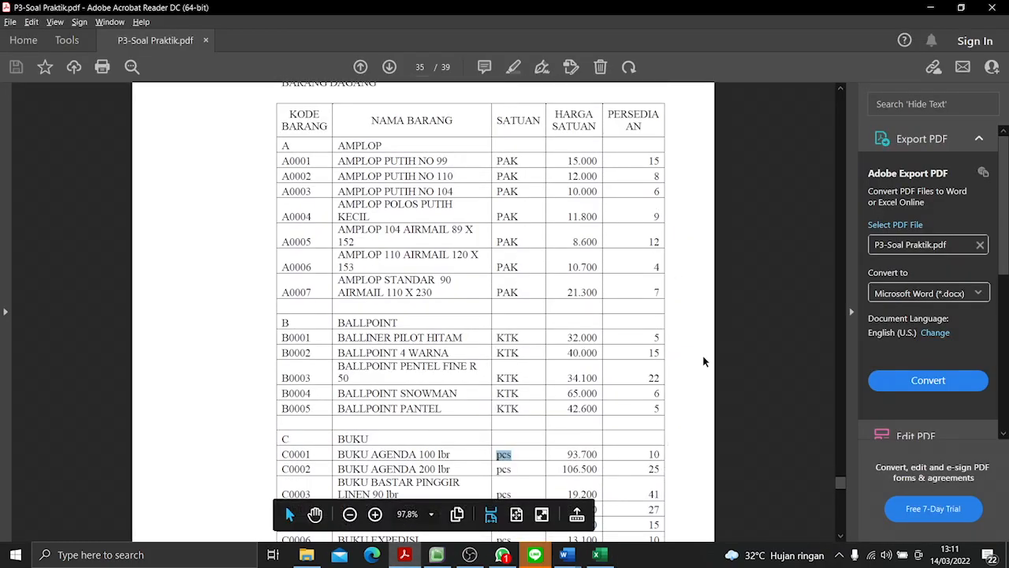
pyautogui.hotkey('alt', 'Tab')
pyautogui.write('15')
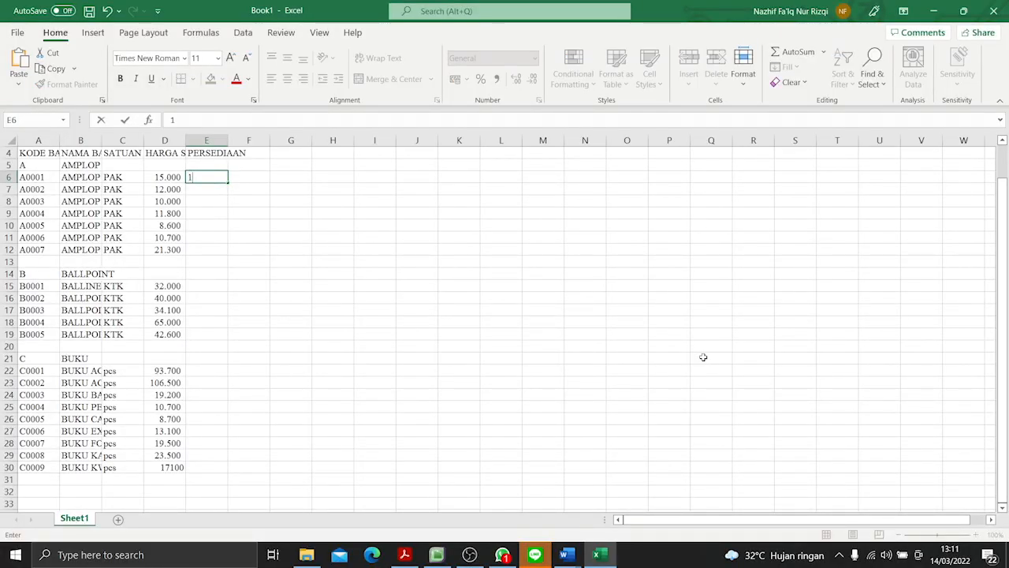
pyautogui.press('Return')
pyautogui.write('8')
pyautogui.press('Return')
pyautogui.write('6')
pyautogui.press('Return')
pyautogui.write('9')
# - Enter the PDF's stock quantities for A0005 to A0007 in E10:E12: 12, 4 and 7
pyautogui.press('Return')
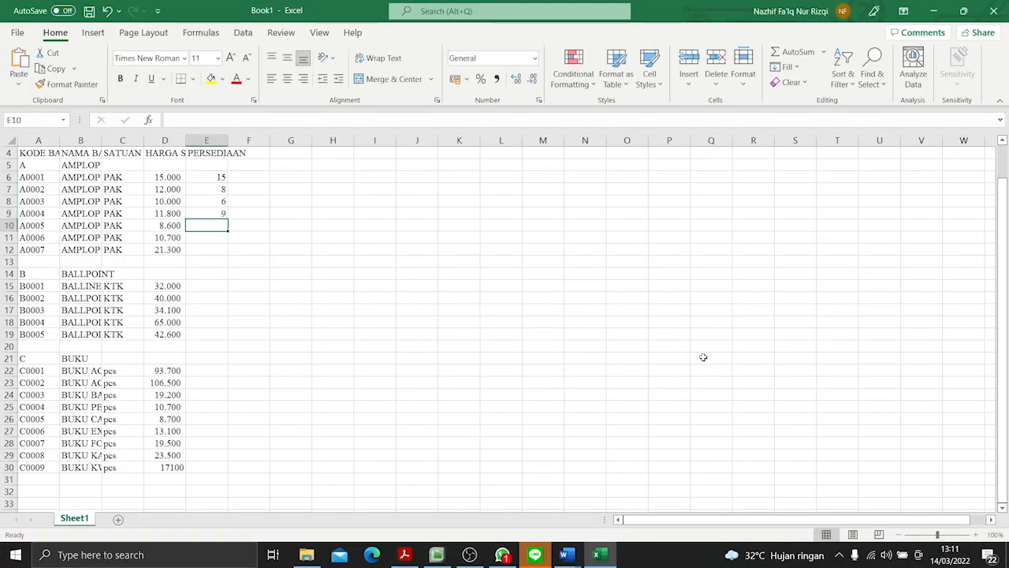
pyautogui.hotkey('alt', 'Tab')
# - Enter the PDF's stock quantities for B0001 to B0003 in E15:E17: 5, 15 and 22
pyautogui.hotkey('alt', 'Tab')
pyautogui.write('12')
pyautogui.press('Return')
pyautogui.write('4')
pyautogui.press('Return')
pyautogui.write('7')
pyautogui.press('Return')
pyautogui.hotkey('alt', 'Tab')
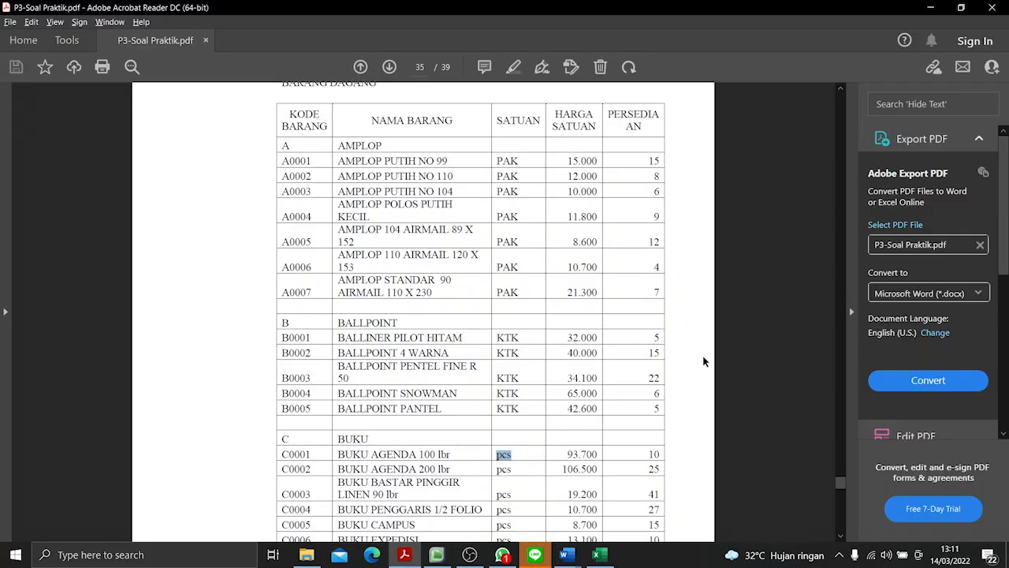
pyautogui.hotkey('alt', 'Tab')
pyautogui.write('5')
pyautogui.press('Return')
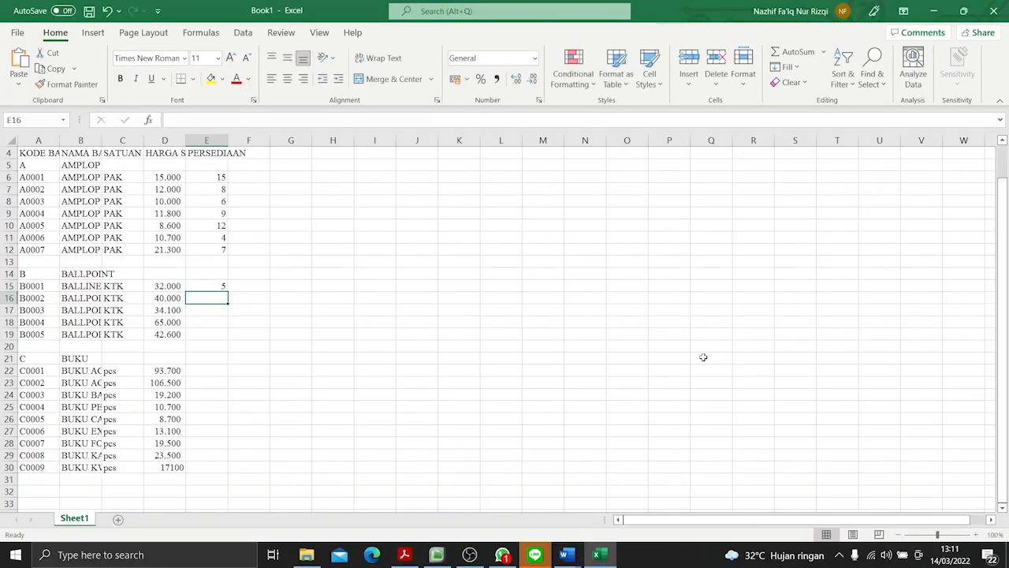
pyautogui.write('15')
pyautogui.press('Return')
pyautogui.write('22')
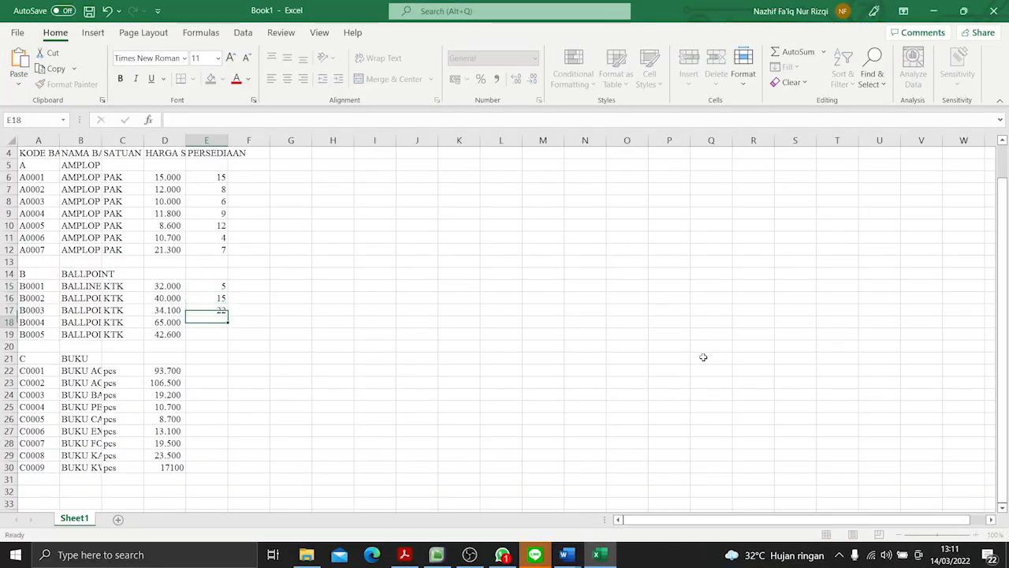
pyautogui.press('Return')
# - Enter the PDF's stock quantities for B0004 and B0005: 6 in E18 and 5 in E19
pyautogui.hotkey('alt', 'Tab')
# - Enter the PDF's stock quantities for C0001 to C0003 in E22:E24: 10, 25 and 41
pyautogui.hotkey('alt', 'Tab')
pyautogui.write('6')
pyautogui.press('Return')
pyautogui.write('5')
pyautogui.press('Return')
pyautogui.hotkey('alt', 'Tab')
pyautogui.scroll(-2, 698, 364)
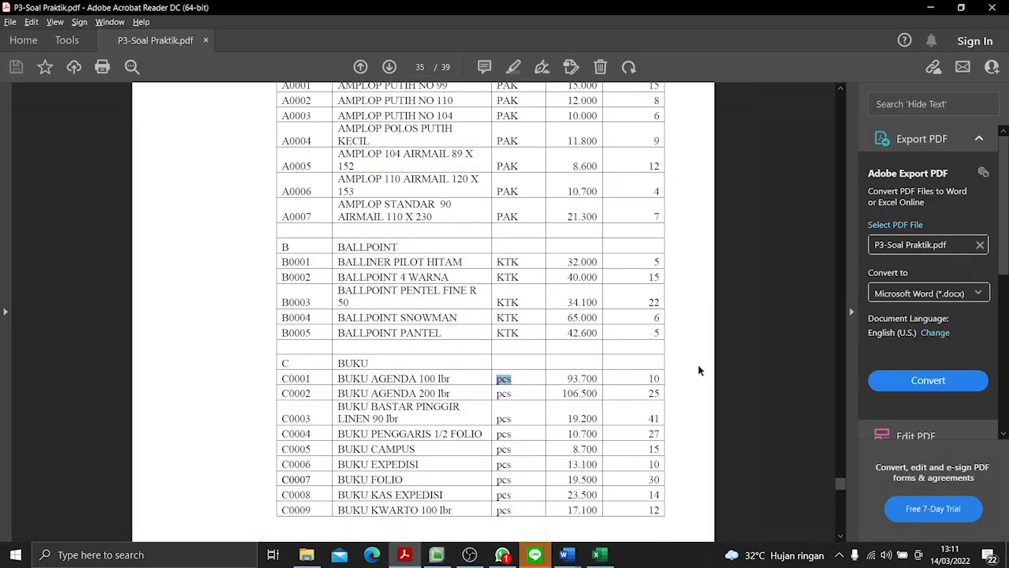
pyautogui.hotkey('alt', 'Tab')
pyautogui.click(209, 369)
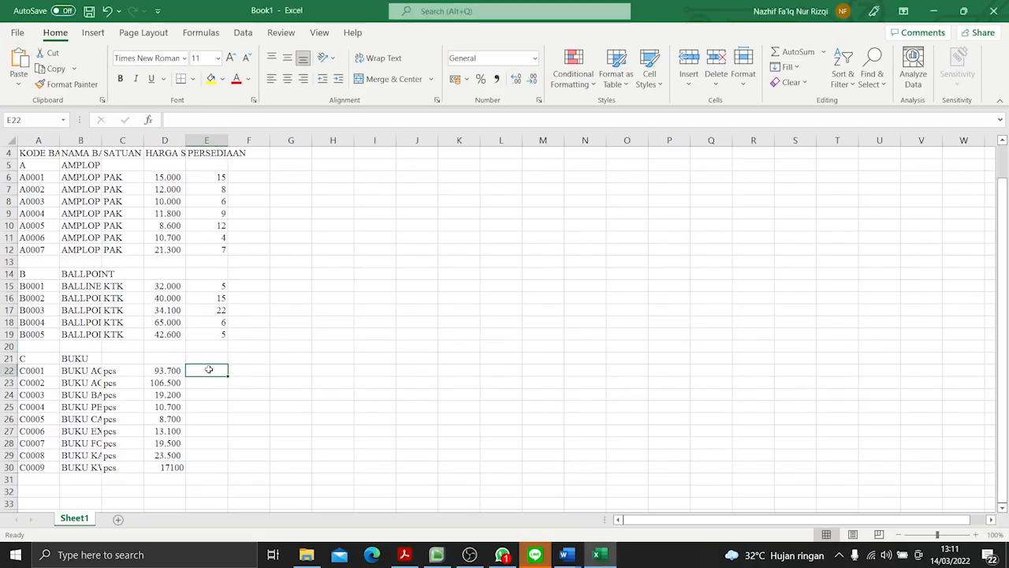
pyautogui.write('10')
pyautogui.press('Return')
pyautogui.write('25')
pyautogui.press('Return')
pyautogui.write('41')
pyautogui.press('Return')
# - Enter the PDF's stock quantities for C0004 and C0005: 27 in E25 and 15 in E26
pyautogui.hotkey('alt', 'Tab')
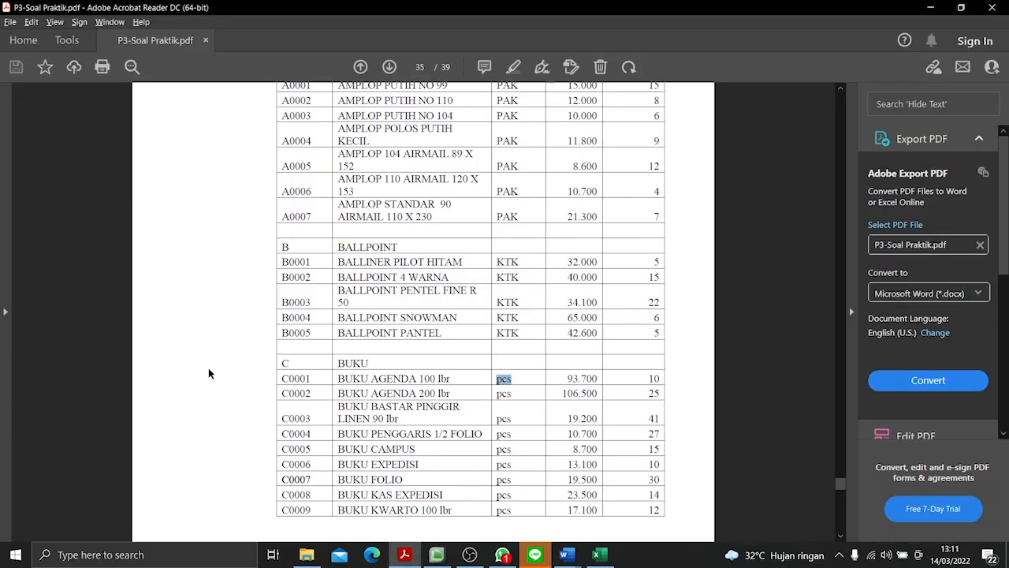
pyautogui.hotkey('alt', 'Tab')
pyautogui.write('27')
pyautogui.press('Return')
pyautogui.write('15')
pyautogui.press('Return')
# - Enter the PDF's stock quantities for C0006 and C0007: 10 in E27 and 30 in E28
pyautogui.hotkey('alt', 'Tab')
# - Enter the PDF's stock quantities for C0008 and C0009: 14 in E29 and 12 in E30
pyautogui.hotkey('alt', 'Tab')
pyautogui.write('10')
pyautogui.press('Return')
pyautogui.write('30')
pyautogui.press('Return')
pyautogui.hotkey('alt', 'Tab')
pyautogui.hotkey('alt', 'Tab')
pyautogui.write('14')
pyautogui.press('Return')
pyautogui.write('12')
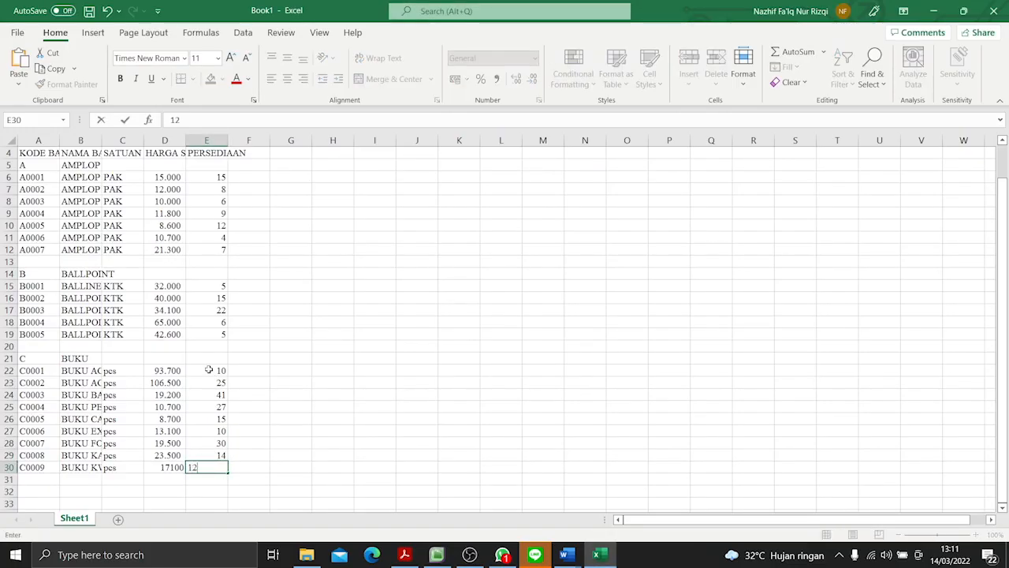
# - Apply comma-style thousands formatting to the C0009 price in D30
pyautogui.press('Return')
pyautogui.click(159, 468)
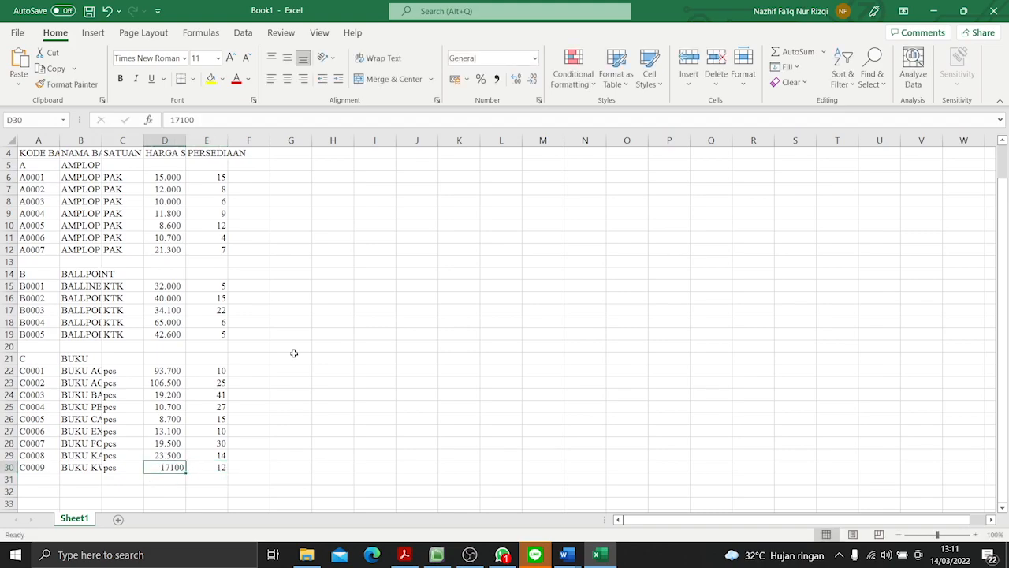
pyautogui.click(496, 78)
# - Compare the entered item rows, prices and stock quantities with the table in P3-Soal Praktik.pdf
pyautogui.hotkey('alt', 'Tab')
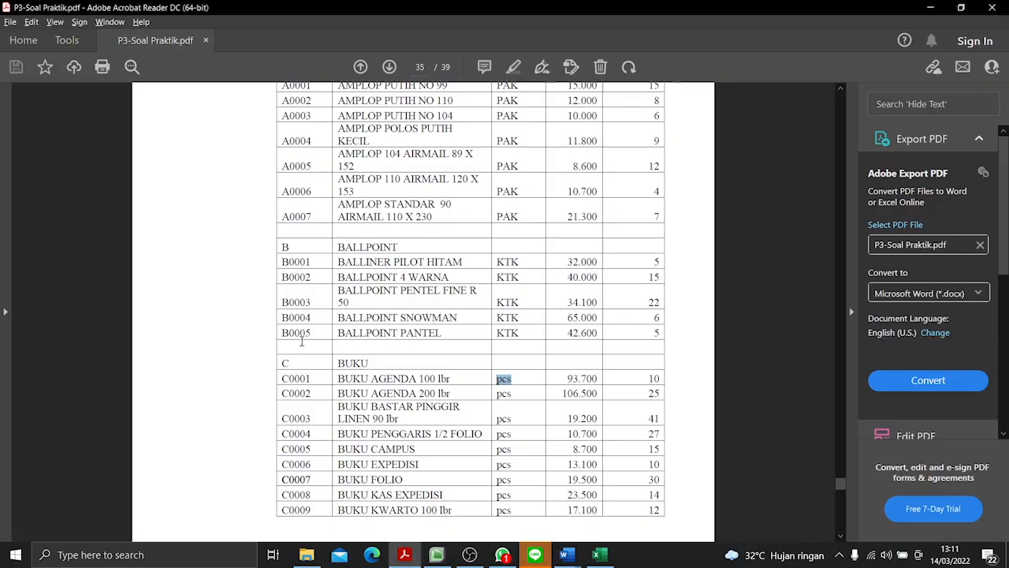
pyautogui.scroll(2, 669, 179)
pyautogui.scroll(-2, 667, 175)
pyautogui.hotkey('alt', 'Tab')
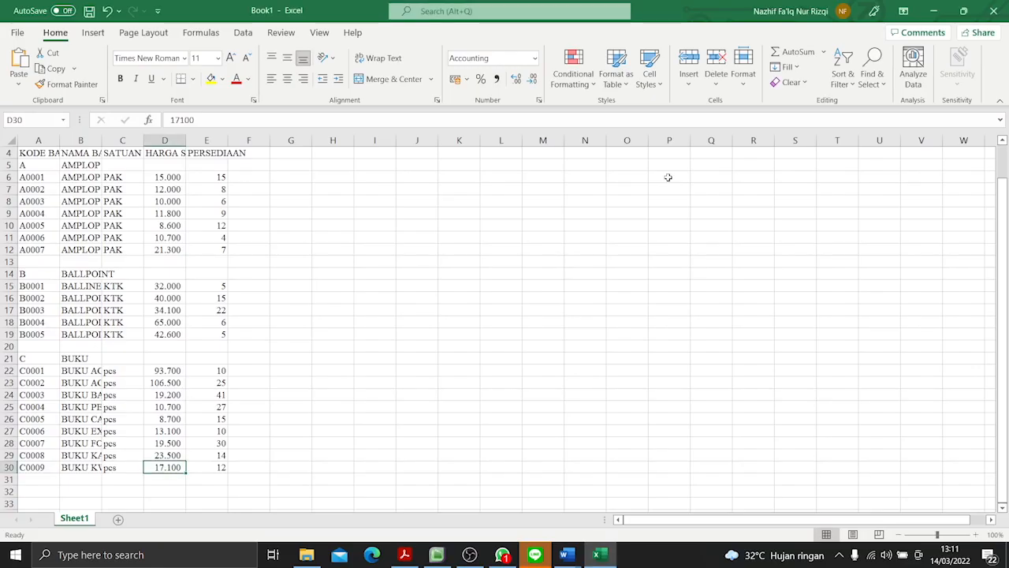
pyautogui.hotkey('alt', 'Tab')
pyautogui.hotkey('alt', 'Tab')
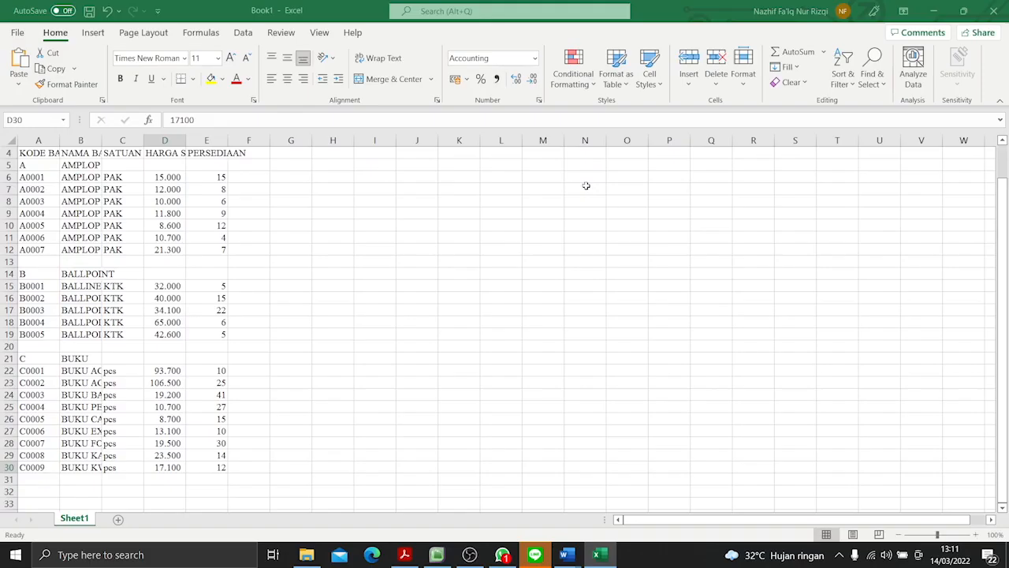
pyautogui.hotkey('alt', 'Tab')
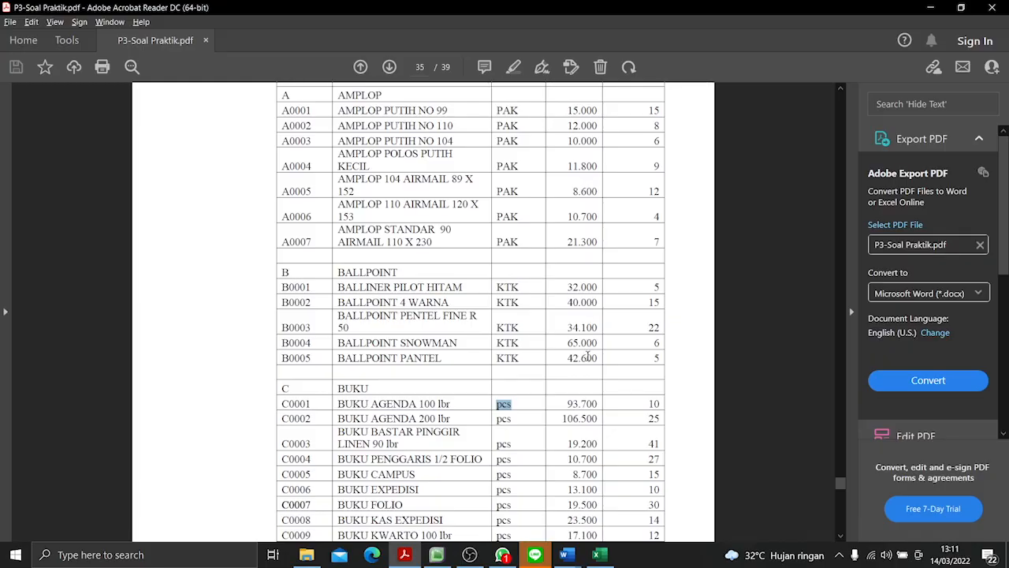
pyautogui.hotkey('alt', 'Tab')
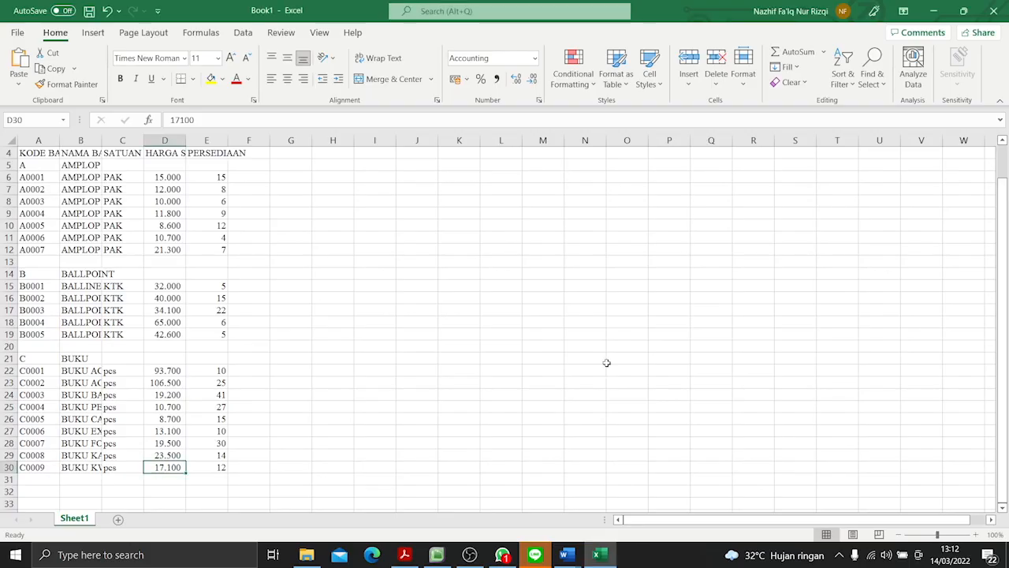
pyautogui.hotkey('alt', 'Tab')
pyautogui.scroll(-2, 597, 361)
pyautogui.hotkey('alt', 'Tab')
# - Merge and centre the two title lines across A1:F1 and A2:F2 and make them bold
pyautogui.scroll(1, 236, 402)
pyautogui.moveTo(29, 151); pyautogui.dragTo(250, 143)
pyautogui.click(386, 79)
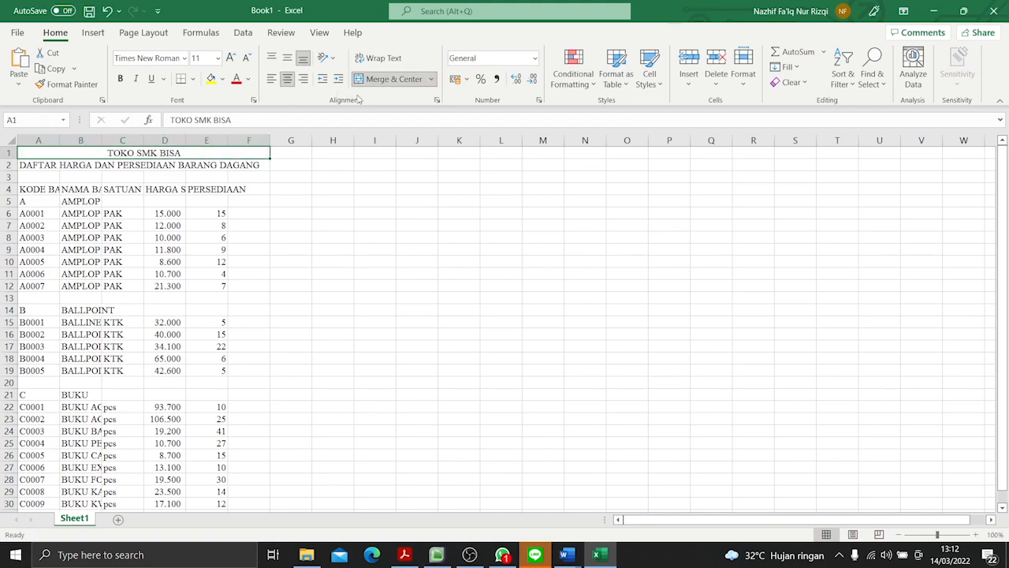
pyautogui.moveTo(35, 166); pyautogui.dragTo(221, 163)
pyautogui.click(386, 79)
pyautogui.click(120, 78)
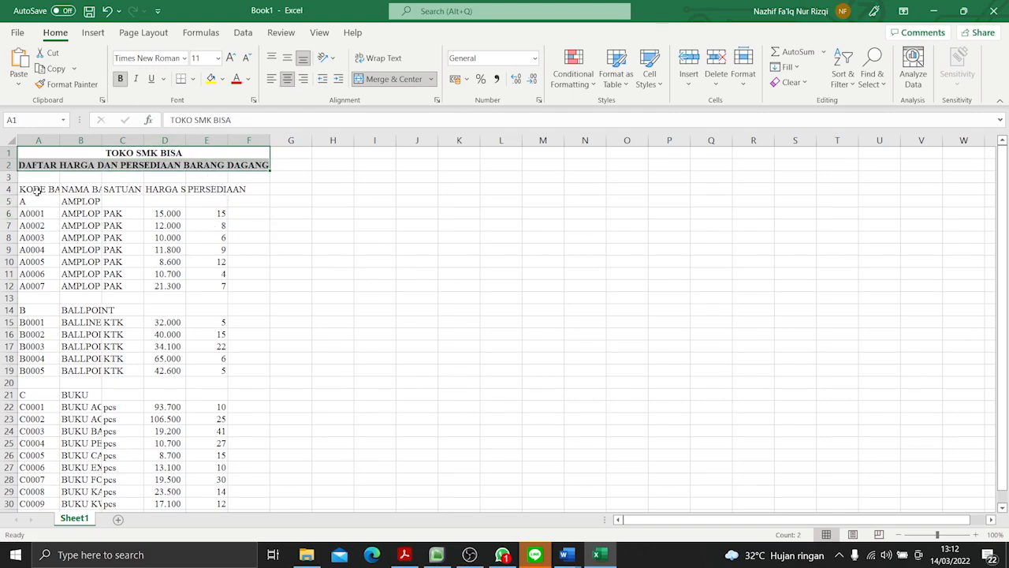
# - Wrap the header text in row 4 and widen columns A, B and E, reapplying the wrap to refit the row height
pyautogui.moveTo(37, 189); pyautogui.dragTo(253, 191)
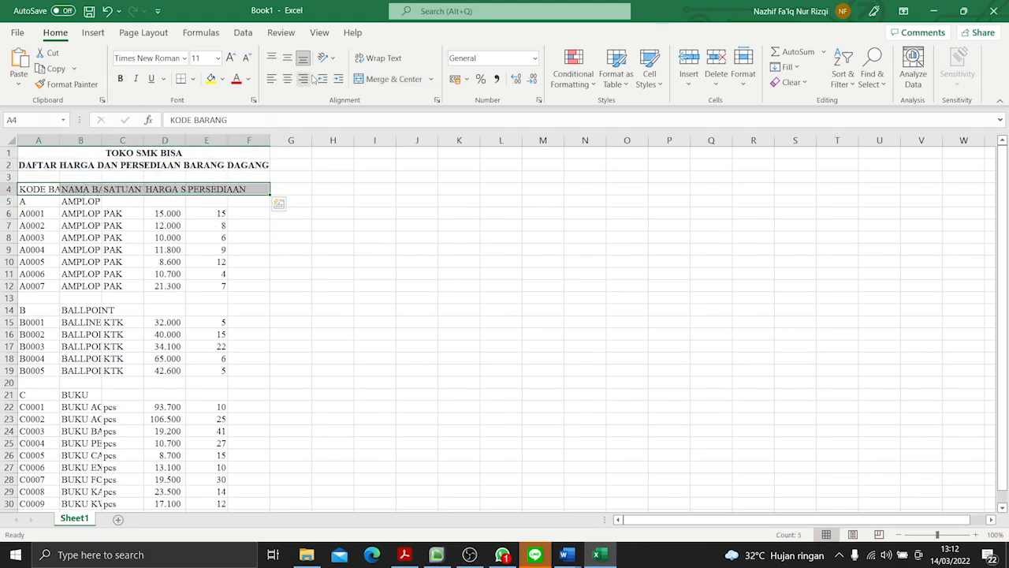
pyautogui.click(364, 57)
pyautogui.moveTo(59, 141); pyautogui.dragTo(175, 142)
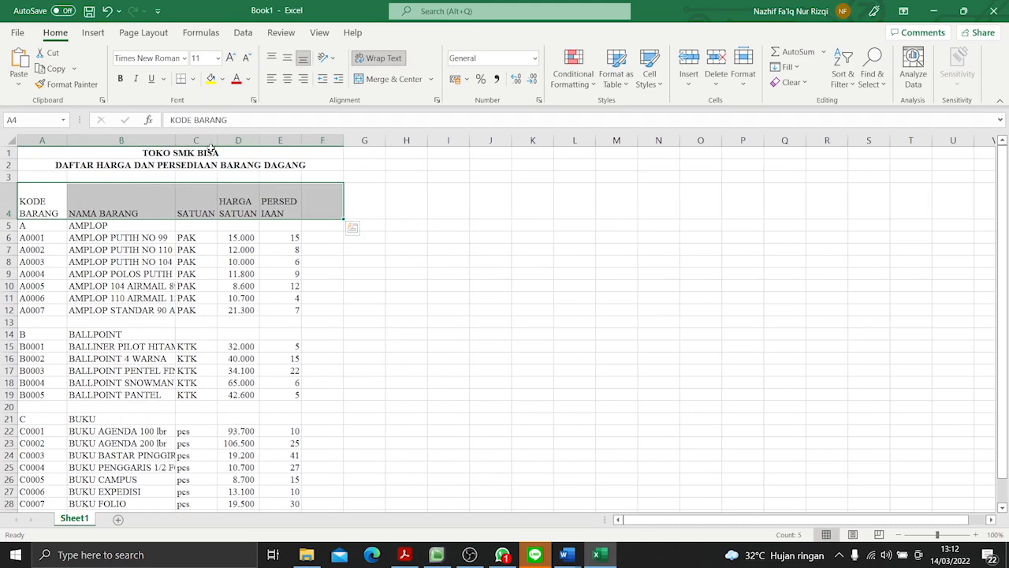
pyautogui.moveTo(255, 140); pyautogui.dragTo(337, 142)
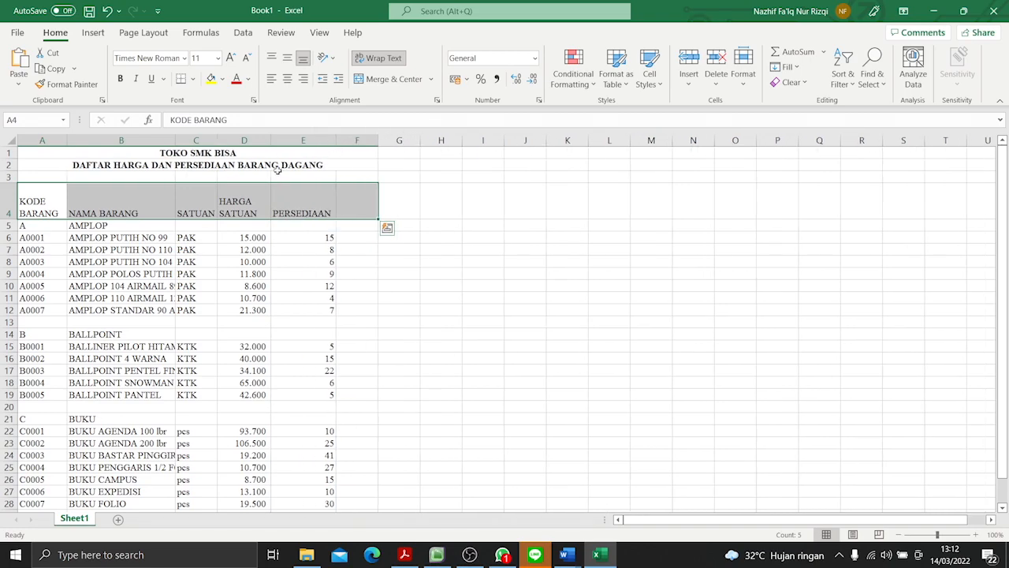
pyautogui.moveTo(31, 201); pyautogui.dragTo(283, 199)
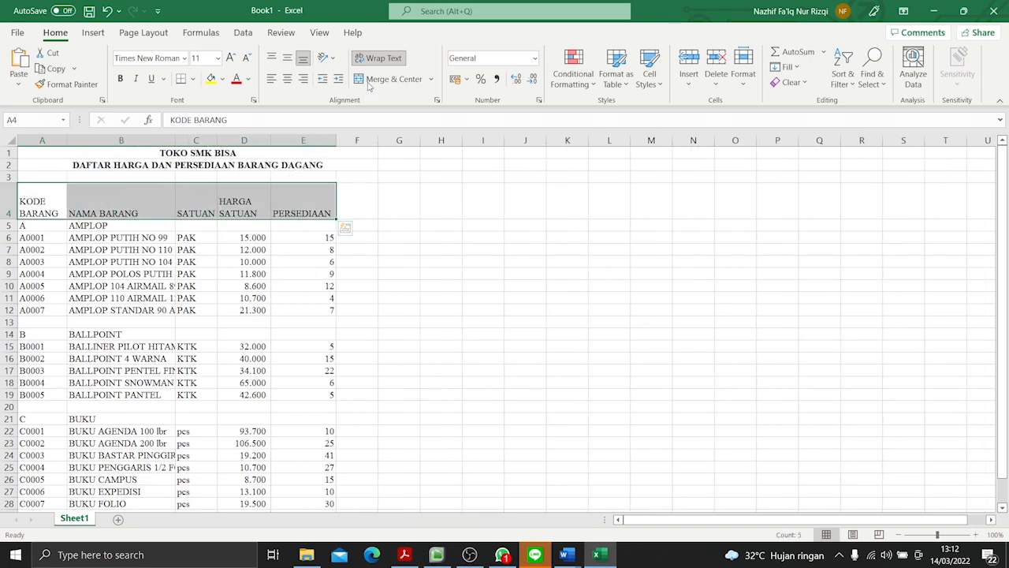
pyautogui.click(379, 57)
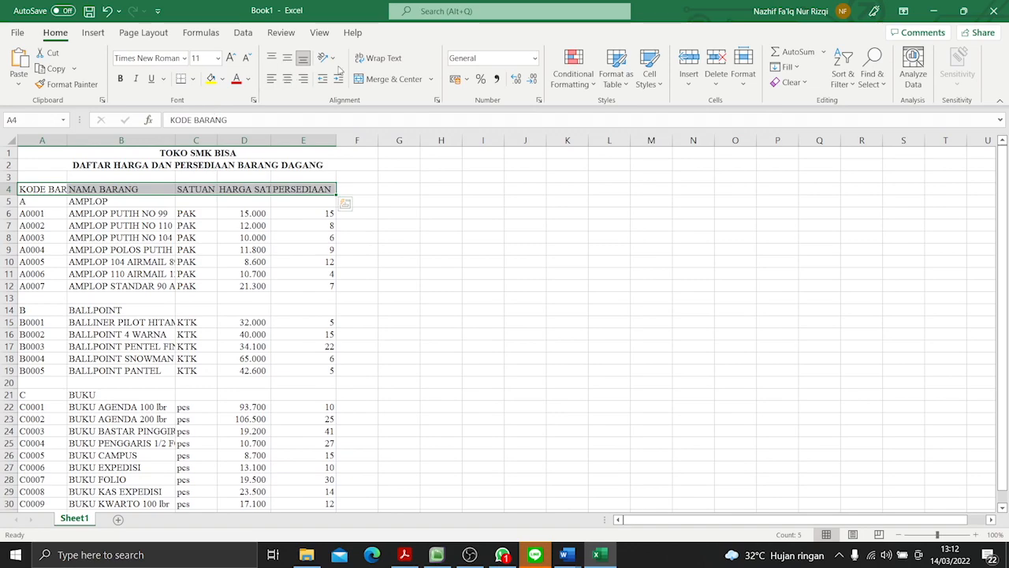
pyautogui.click(380, 57)
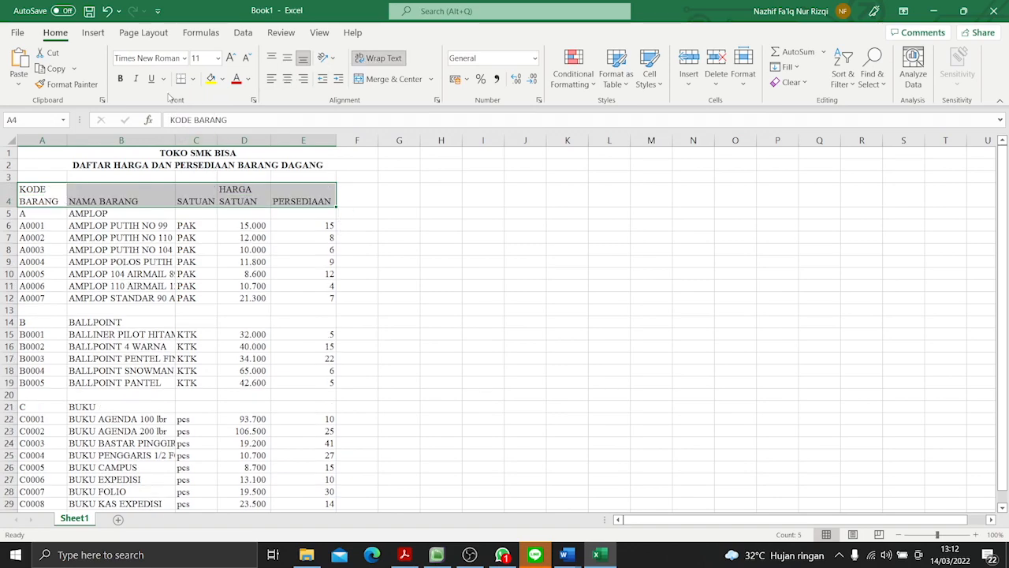
# - Make the headers in A4:E4 bold and centre them horizontally and vertically
pyautogui.click(119, 78)
pyautogui.click(287, 77)
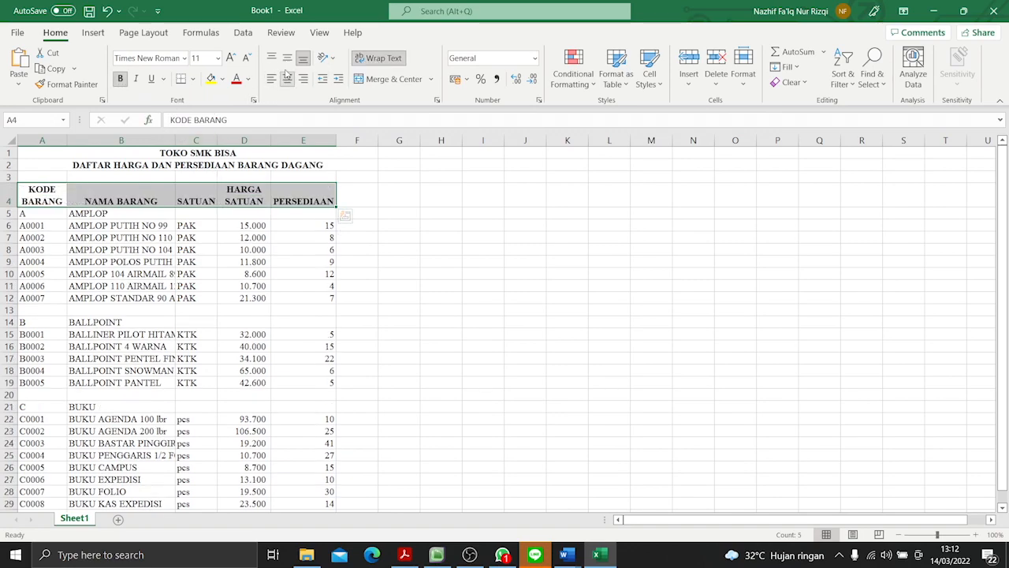
pyautogui.click(287, 58)
pyautogui.click(46, 213)
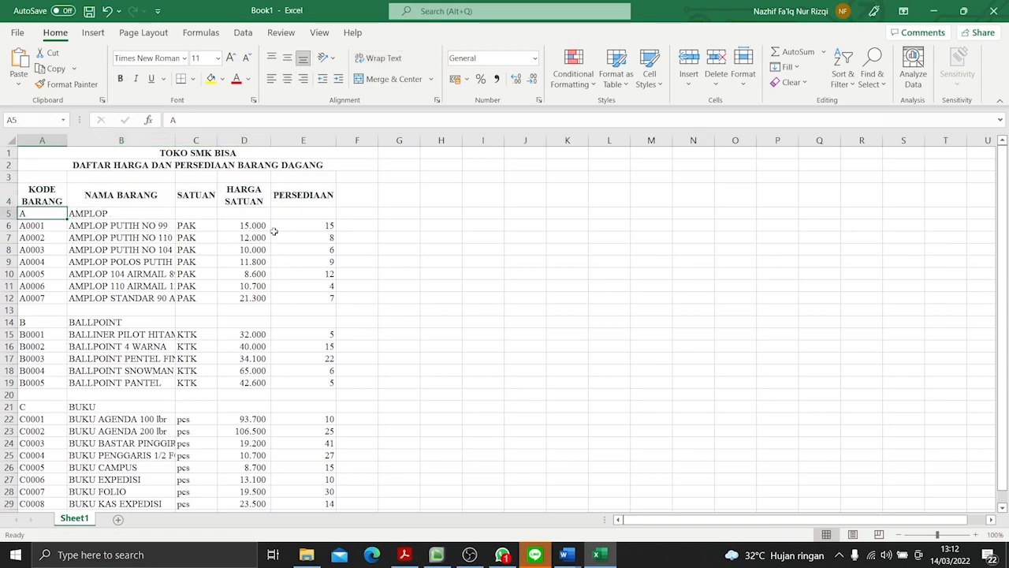
# - Centre the unit entries in C5:C29 horizontally
pyautogui.moveTo(198, 210); pyautogui.dragTo(192, 479)
pyautogui.click(287, 78)
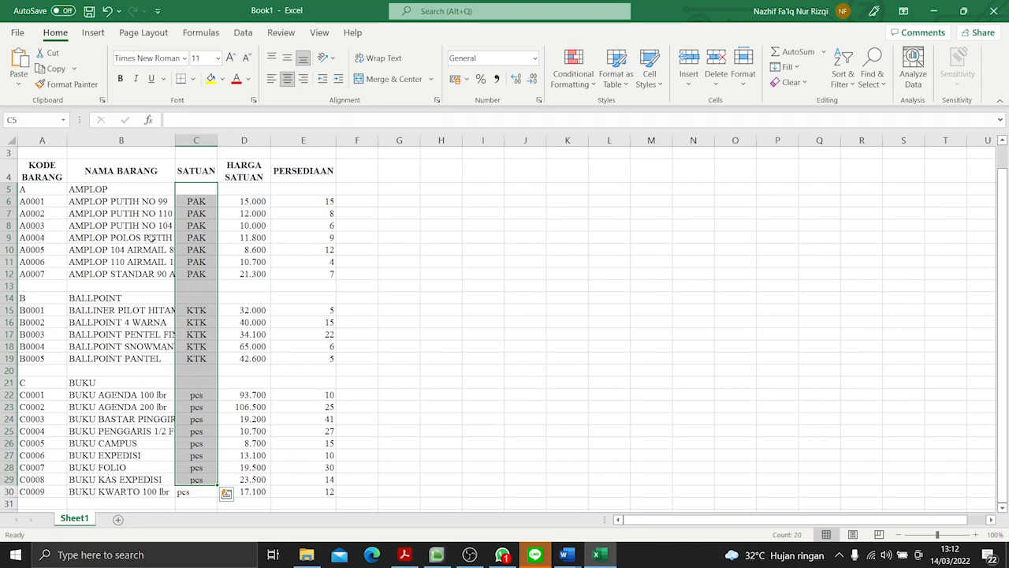
pyautogui.click(159, 238)
# - Wrap the item names in B5:B29 and middle-align them and the item codes in column A vertically
pyautogui.moveTo(111, 191); pyautogui.dragTo(110, 479)
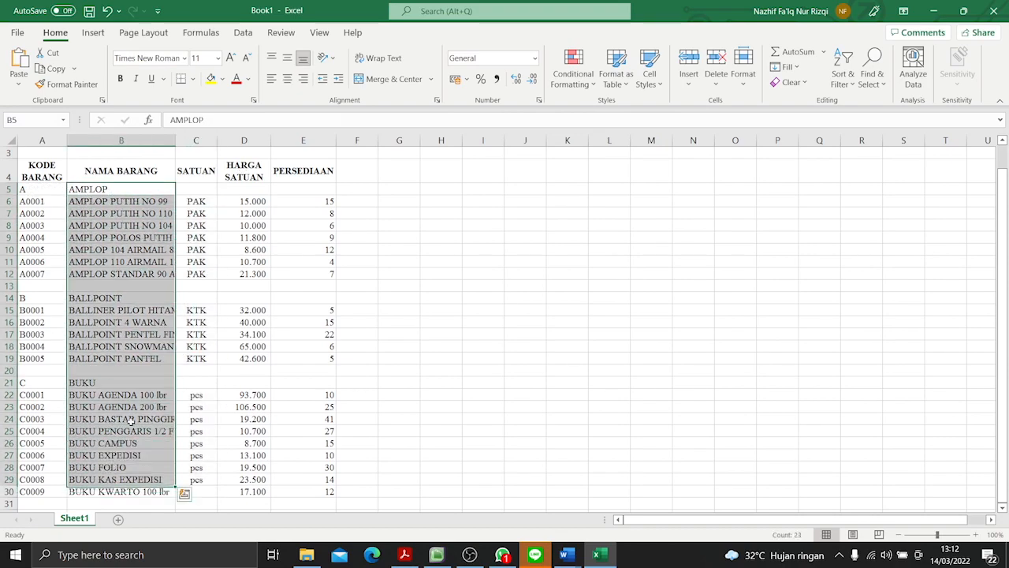
pyautogui.click(380, 57)
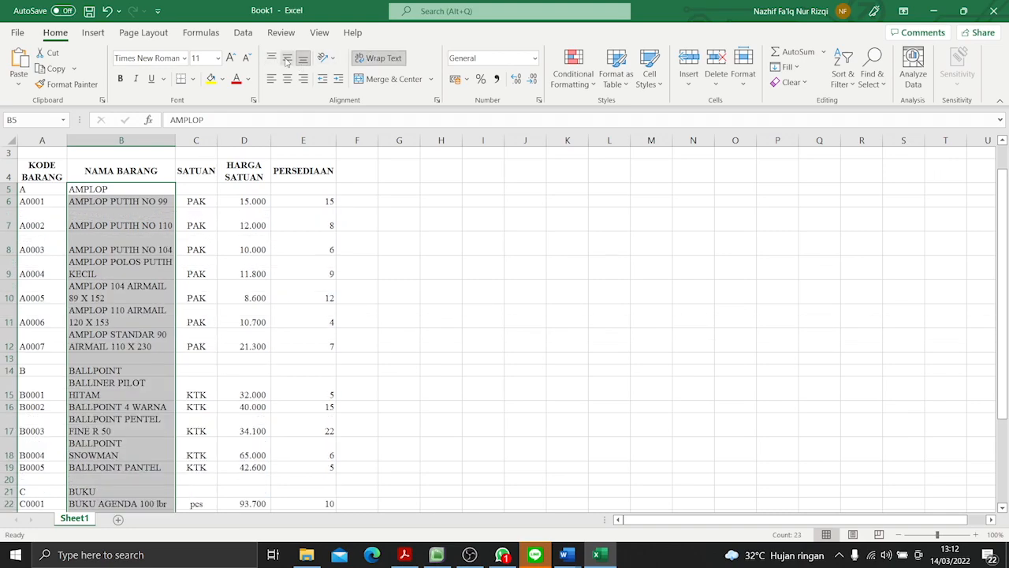
pyautogui.click(287, 60)
pyautogui.moveTo(48, 203); pyautogui.dragTo(45, 490)
pyautogui.click(287, 57)
pyautogui.scroll(3, 120, 288)
pyautogui.click(45, 268)
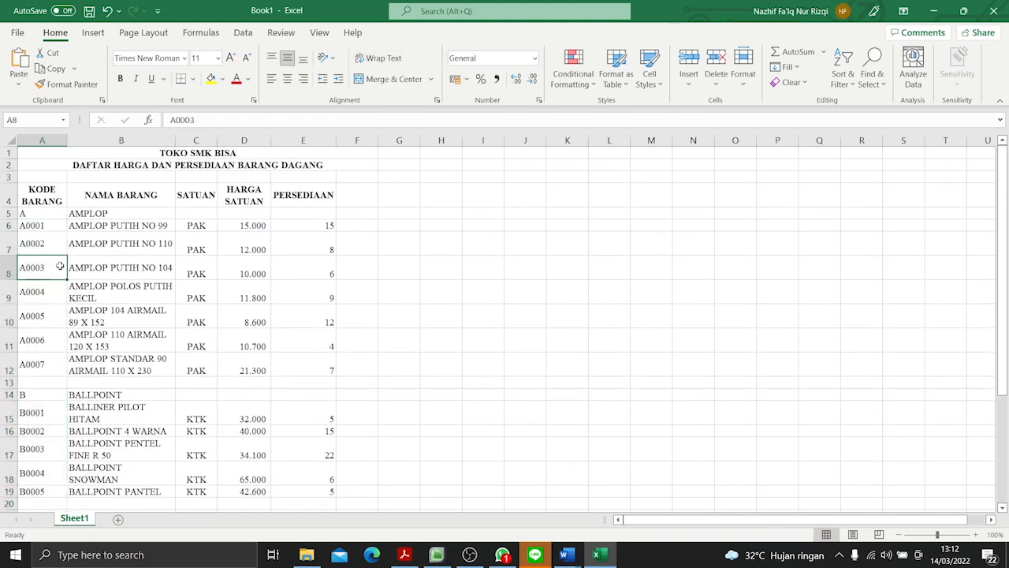
# - Widen column B slightly to give the item names more room
pyautogui.moveTo(175, 138); pyautogui.dragTo(190, 140)
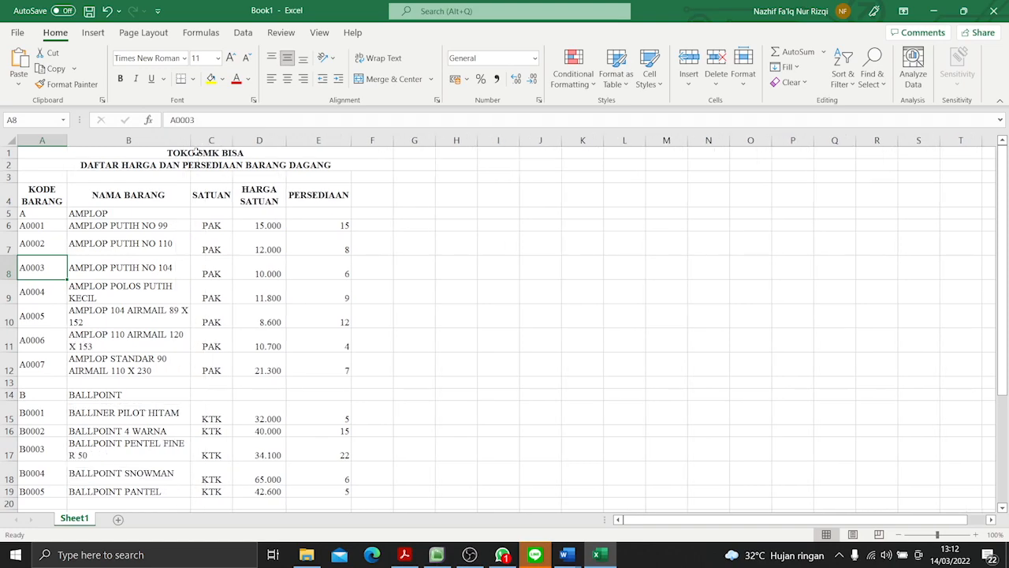
pyautogui.click(420, 258)
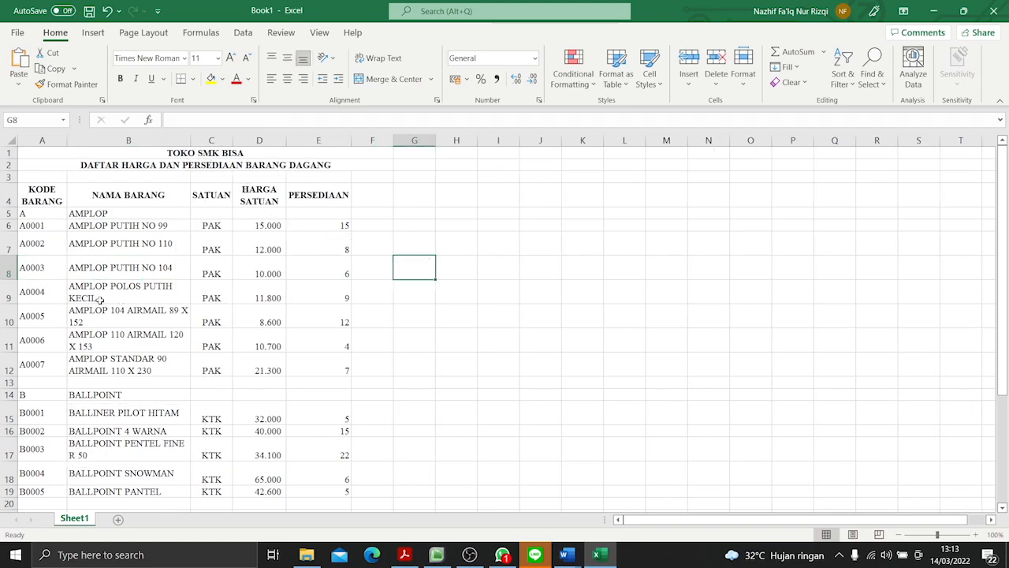
pyautogui.scroll(-7, 100, 300)
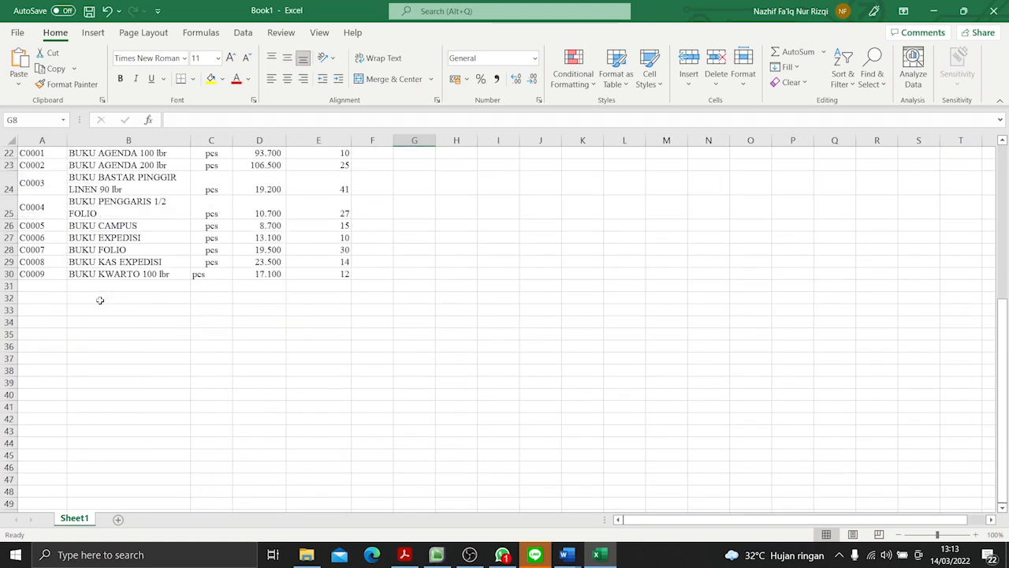
pyautogui.scroll(7, 101, 300)
# - Centre the stock quantities in column E from E5 down, both vertically and horizontally
pyautogui.moveTo(327, 213); pyautogui.dragTo(329, 487)
pyautogui.click(287, 58)
pyautogui.scroll(3, 336, 302)
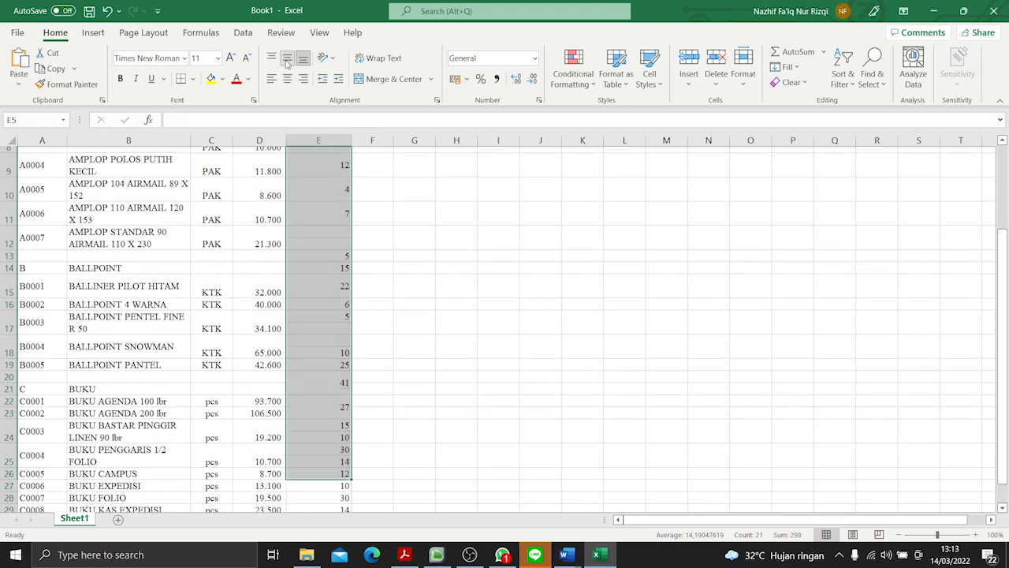
pyautogui.click(287, 78)
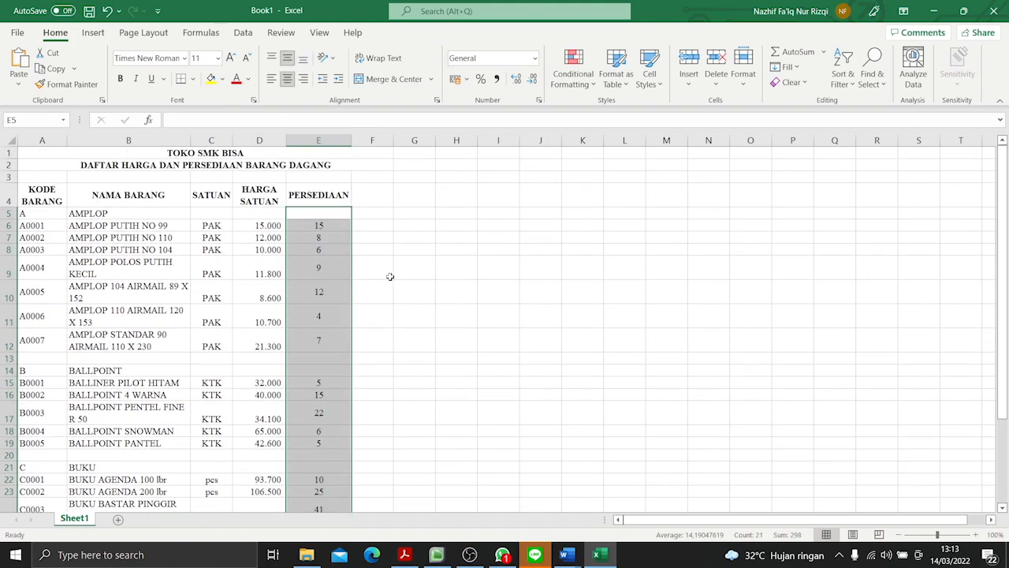
# - Apply all borders to the table range A4:E30
pyautogui.moveTo(32, 197); pyautogui.dragTo(309, 494)
pyautogui.click(192, 79)
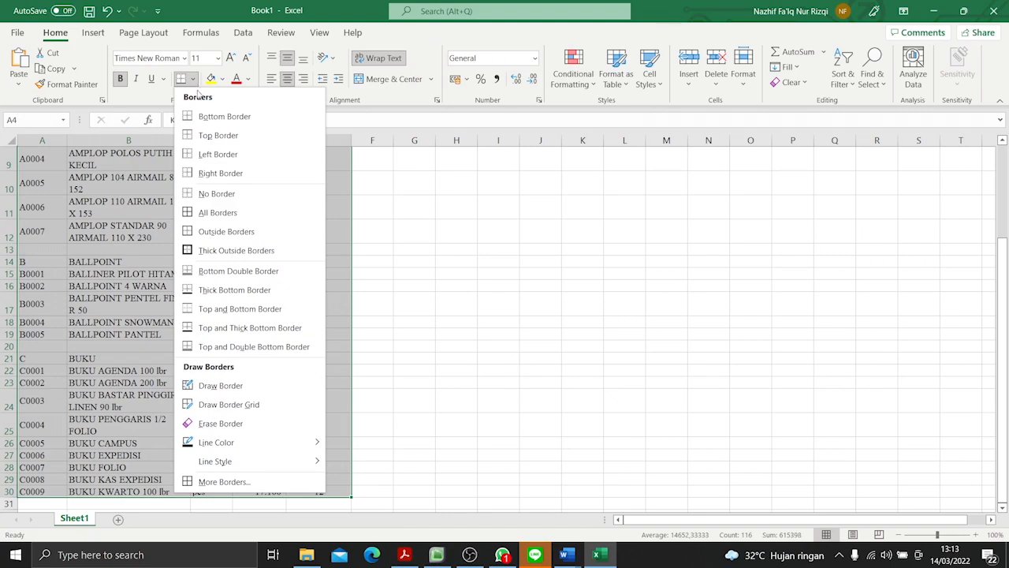
pyautogui.click(218, 211)
pyautogui.scroll(3, 58, 237)
# - Define the name TABELBANTU for the selected table range A4:E30
pyautogui.click(37, 119)
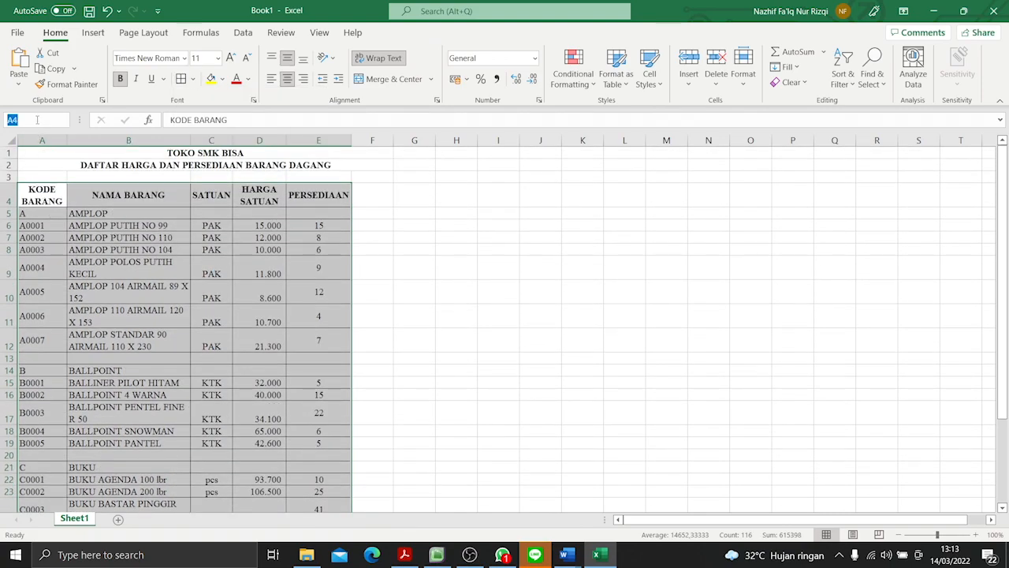
pyautogui.write('TABE')
pyautogui.write('LBANTU')
pyautogui.press('Return')
pyautogui.click(162, 237)
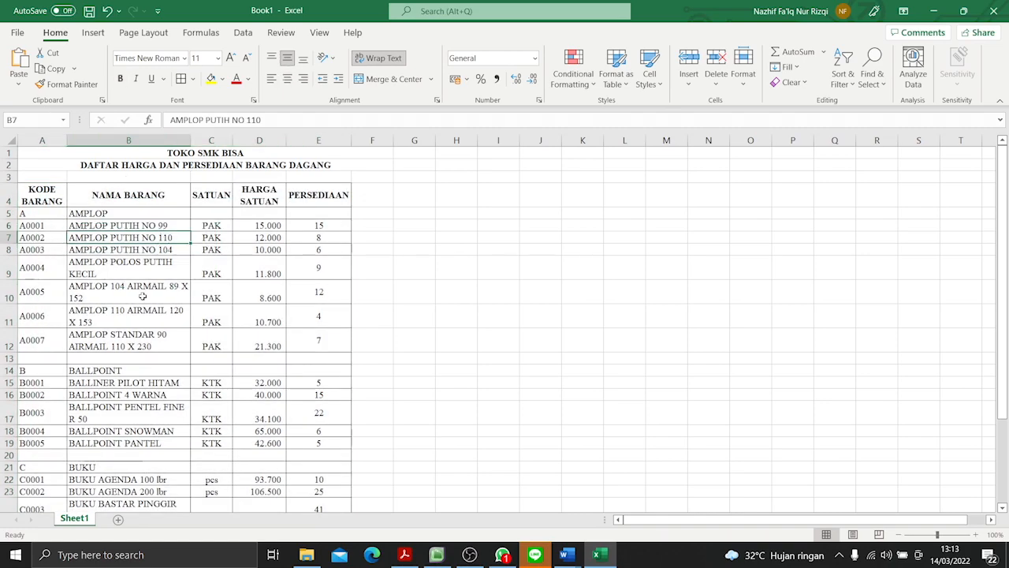
# - Rename Sheet1 as TABEL BANTU
pyautogui.rightClick(71, 519)
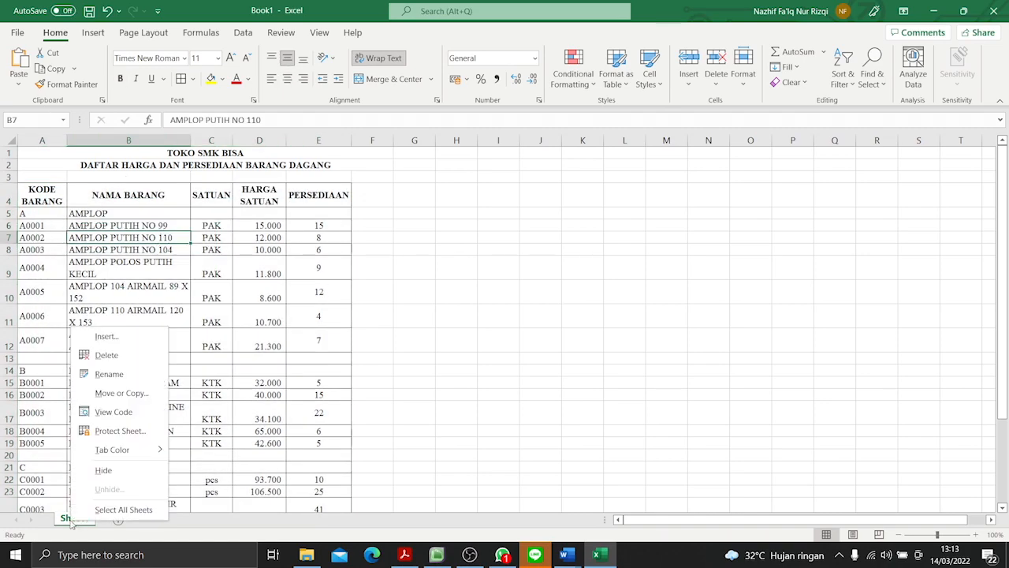
pyautogui.click(139, 376)
pyautogui.write('TABEL BANTU')
pyautogui.press('Return')
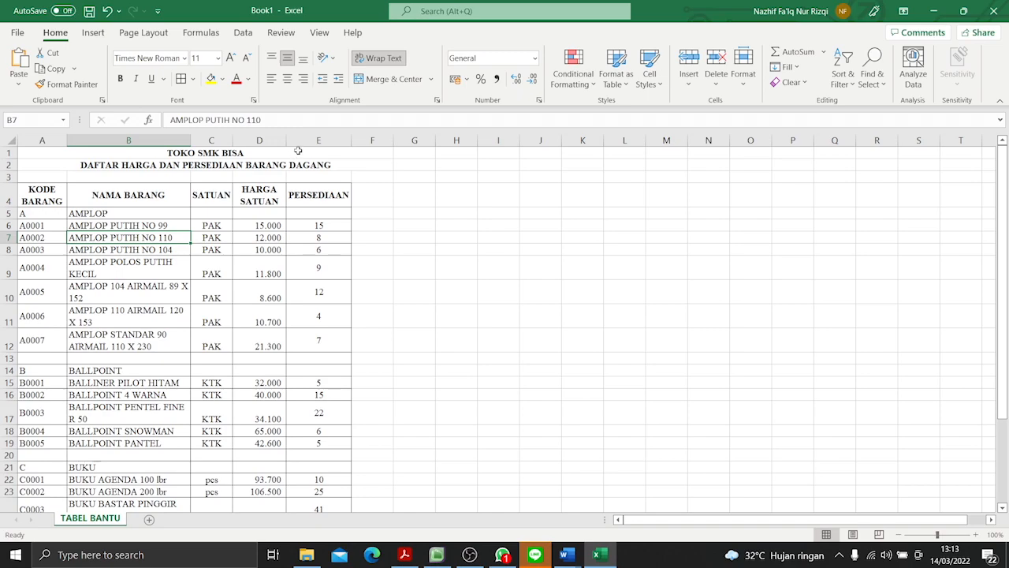
# - Unmerge both title lines in A1:F1 and A2:F2
pyautogui.click(353, 153)
pyautogui.click(388, 79)
pyautogui.click(338, 165)
pyautogui.click(388, 80)
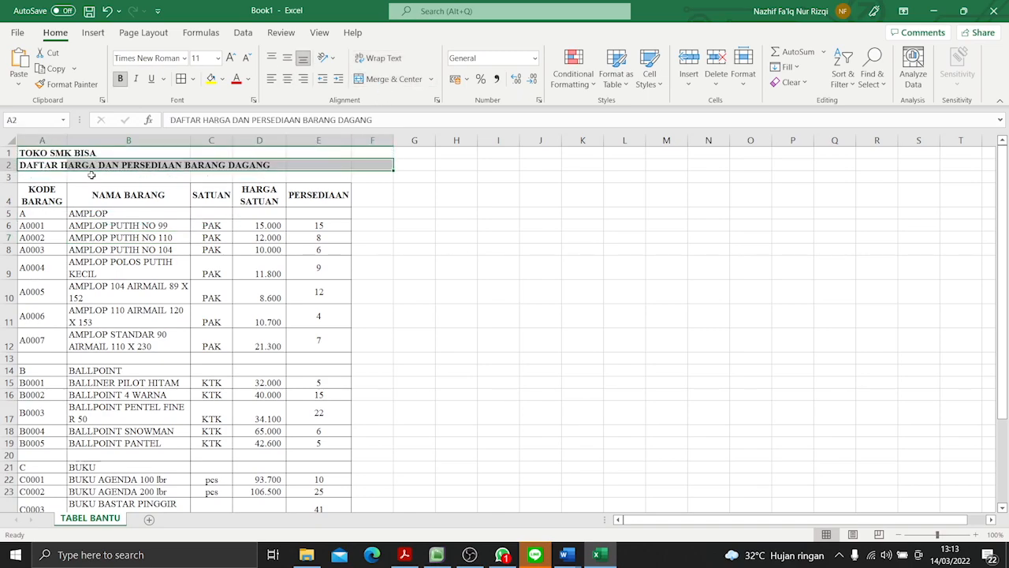
# - Merge and centre the title lines across A1:E1 and A2:E2 to match the table's width
pyautogui.moveTo(31, 153); pyautogui.dragTo(310, 153)
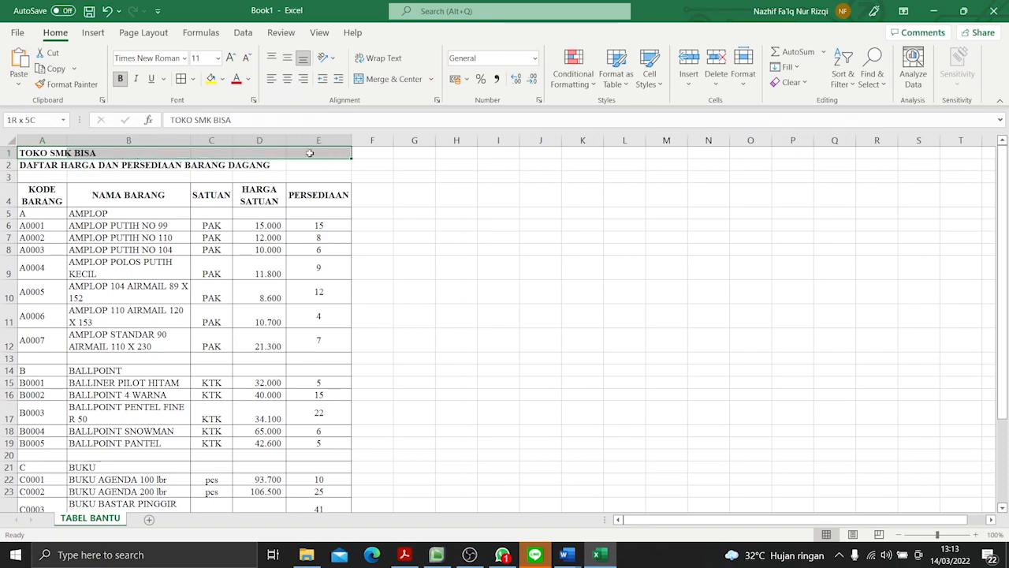
pyautogui.click(388, 79)
pyautogui.click(84, 166)
pyautogui.moveTo(84, 166); pyautogui.dragTo(315, 165)
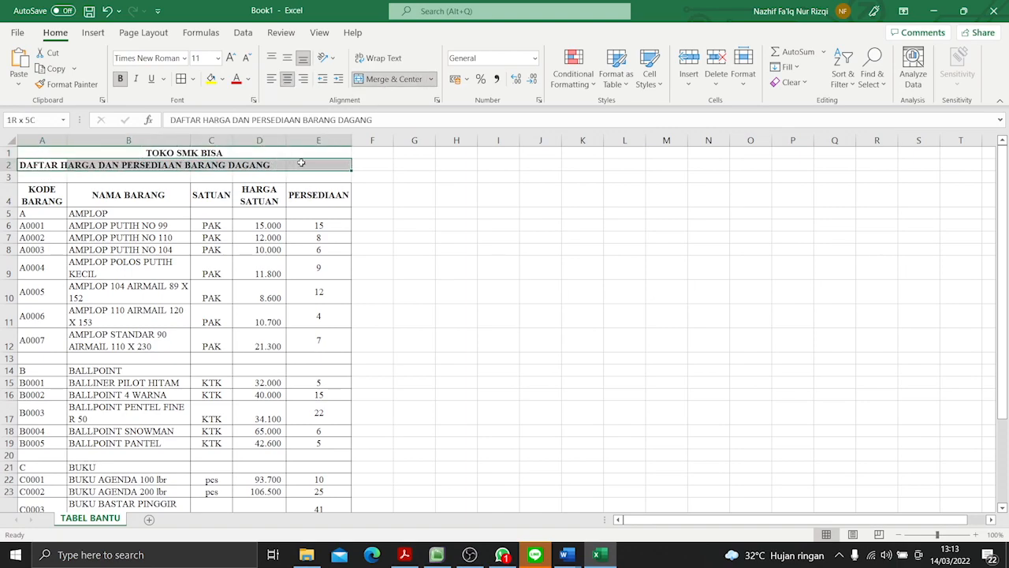
pyautogui.click(388, 80)
pyautogui.click(418, 211)
pyautogui.moveTo(66, 194); pyautogui.dragTo(316, 196)
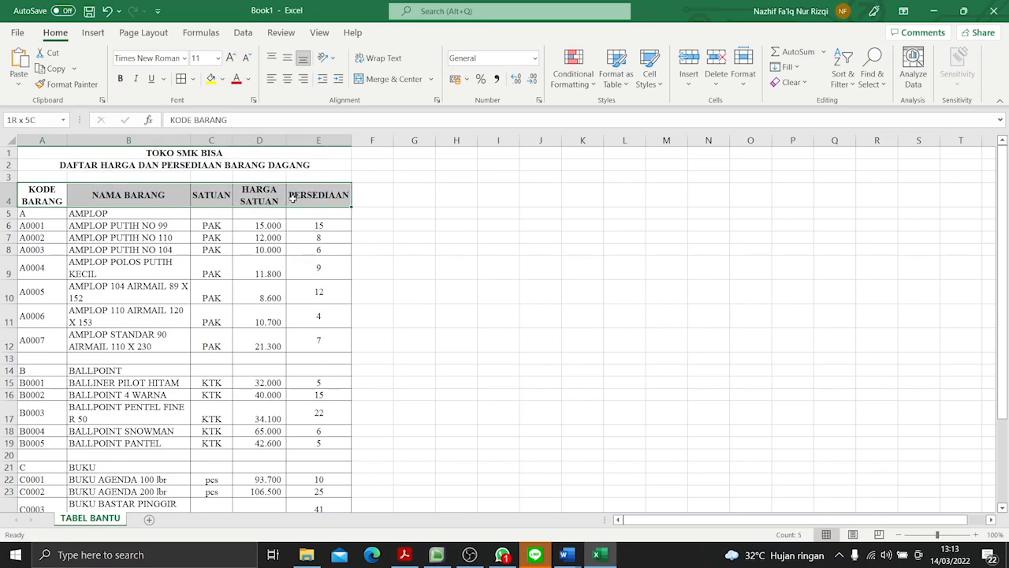
pyautogui.click(465, 239)
pyautogui.scroll(-6, 299, 337)
pyautogui.scroll(6, 298, 335)
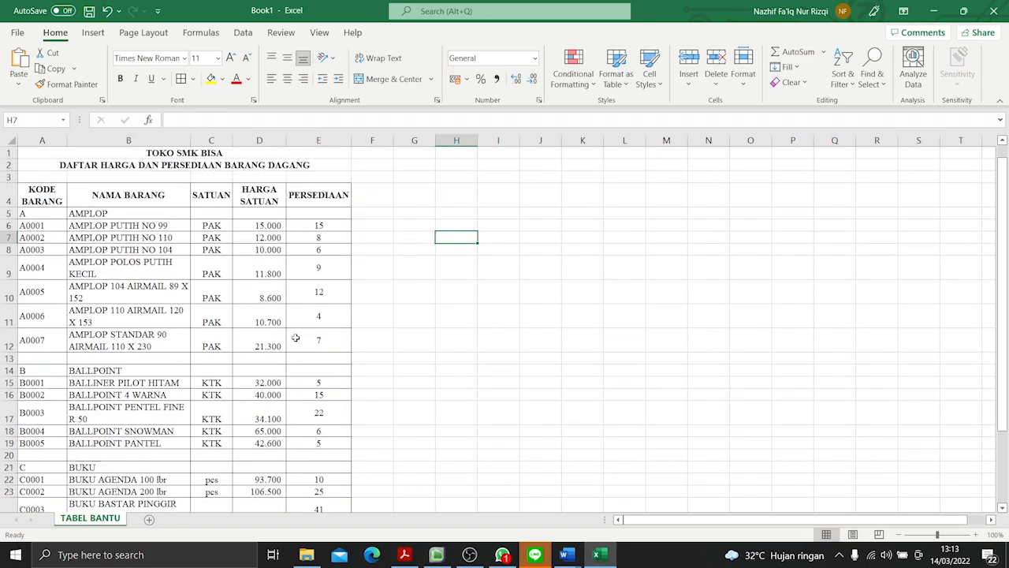
# - Make the category rows A AMPLOP, B BALLPOINT and C BUKU in rows 5, 14 and 21 bold
pyautogui.moveTo(37, 215); pyautogui.dragTo(296, 211)
pyautogui.click(120, 79)
pyautogui.moveTo(55, 368); pyautogui.dragTo(317, 367)
pyautogui.click(120, 79)
pyautogui.scroll(-2, 127, 376)
pyautogui.moveTo(49, 384); pyautogui.dragTo(318, 383)
pyautogui.click(120, 79)
pyautogui.click(172, 256)
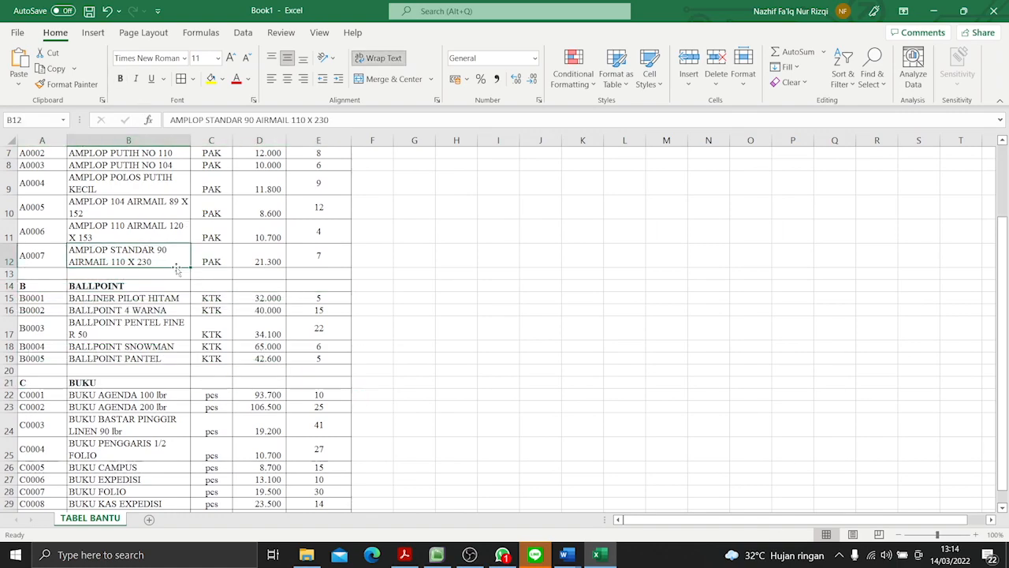
# - Fill the table's header row A4:E4 with a medium grey
pyautogui.scroll(2, 176, 268)
pyautogui.moveTo(58, 204); pyautogui.dragTo(339, 197)
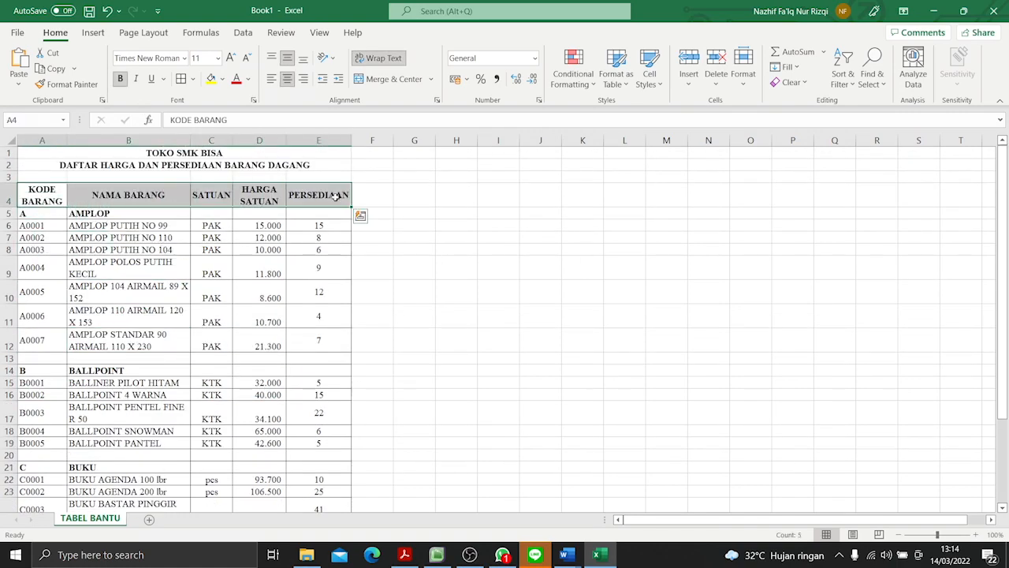
pyautogui.click(223, 79)
pyautogui.click(230, 141)
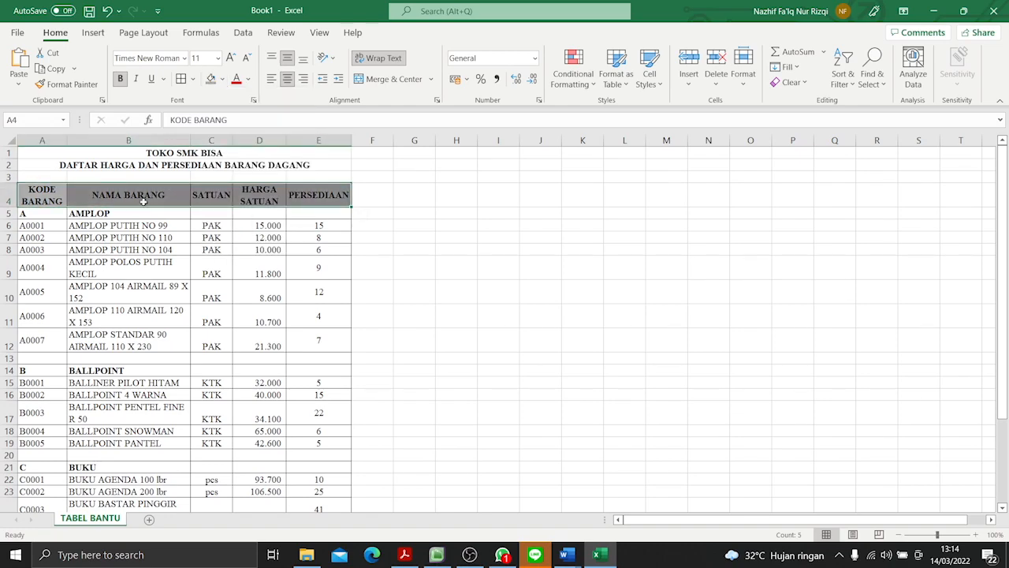
# - Fill the category rows AMPLOP, BALLPOINT and BUKU across columns A to E with light grey
pyautogui.moveTo(52, 215); pyautogui.dragTo(296, 215)
pyautogui.click(223, 79)
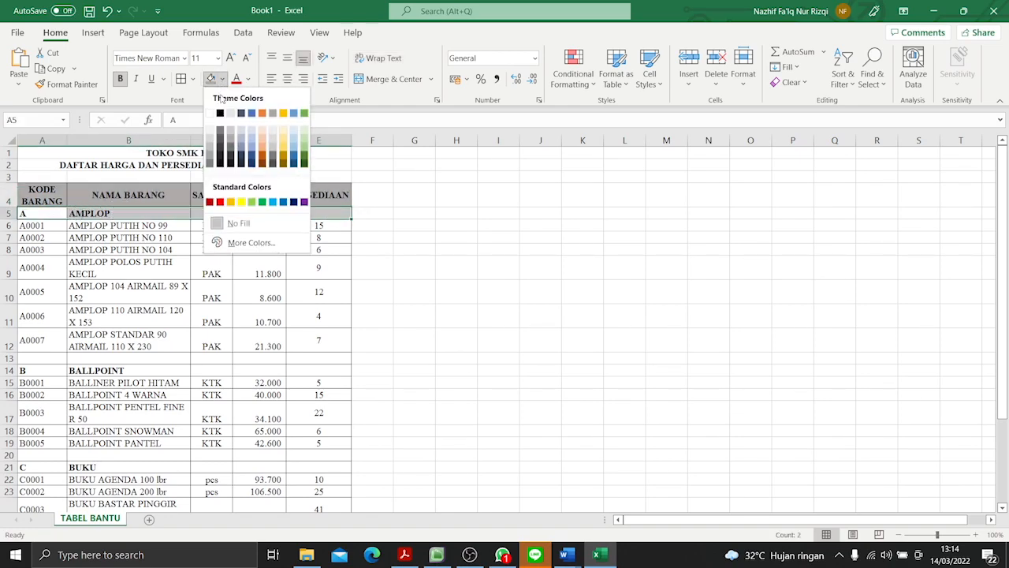
pyautogui.click(223, 126)
pyautogui.moveTo(53, 370); pyautogui.dragTo(332, 370)
pyautogui.click(211, 78)
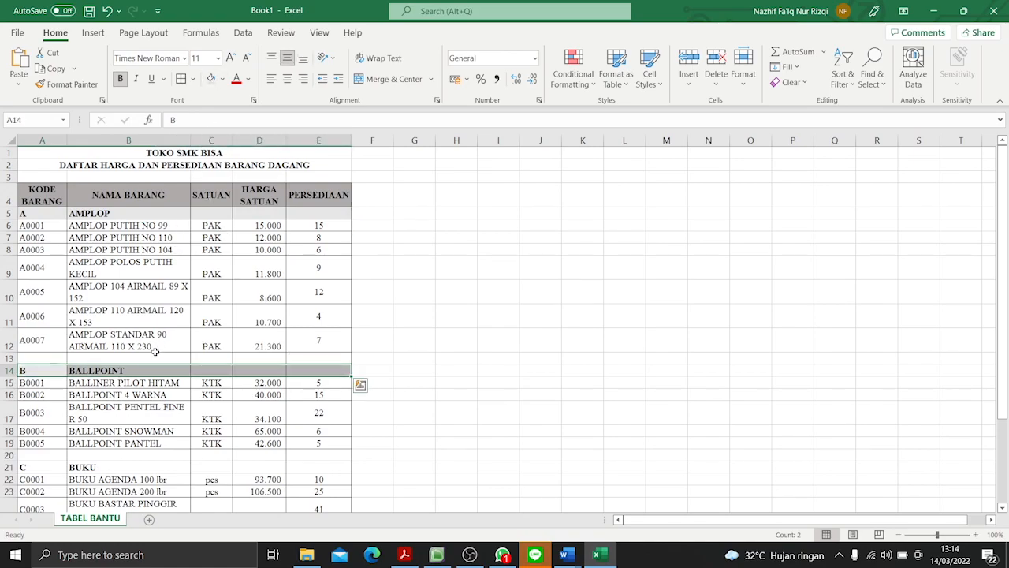
pyautogui.scroll(-4, 44, 265)
pyautogui.moveTo(43, 264); pyautogui.dragTo(315, 263)
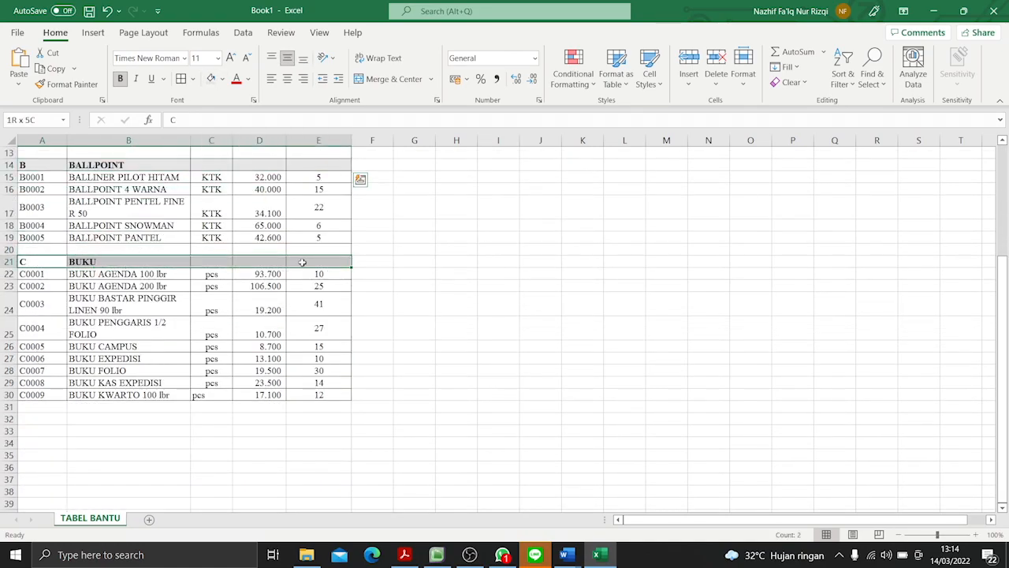
pyautogui.click(210, 79)
pyautogui.click(402, 383)
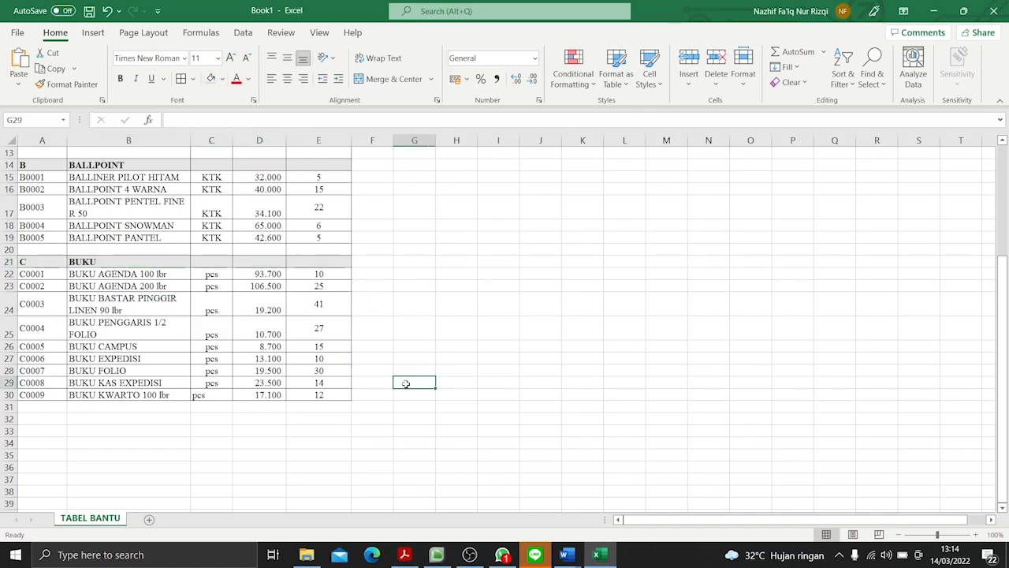
# - Add a new blank worksheet after TABEL BANTU
pyautogui.scroll(4, 405, 378)
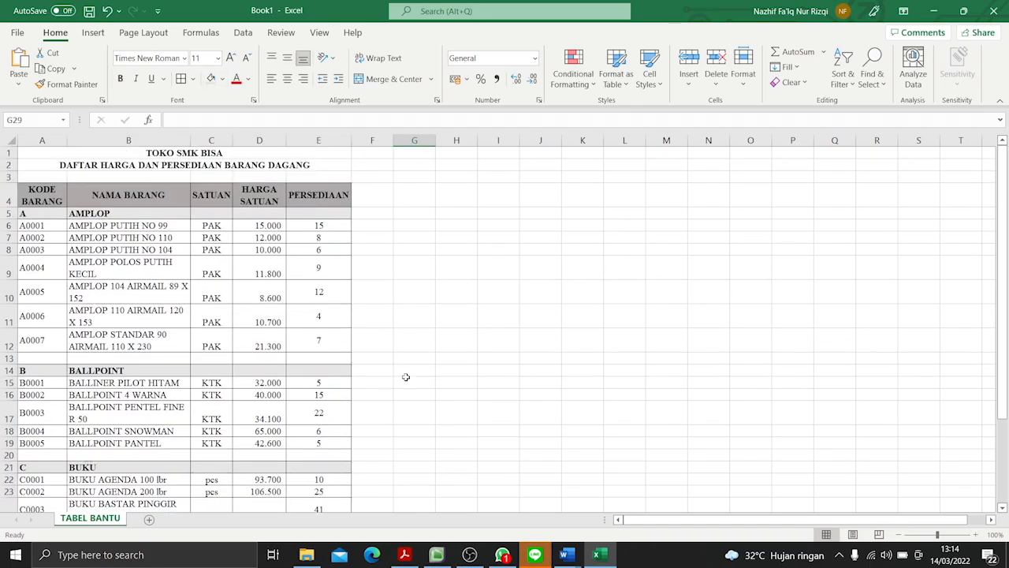
pyautogui.click(151, 521)
# - Switch to P3-Soal Praktik.pdf and examine the Soal 1 sales list form and the questions below it
pyautogui.hotkey('alt', 'Tab')
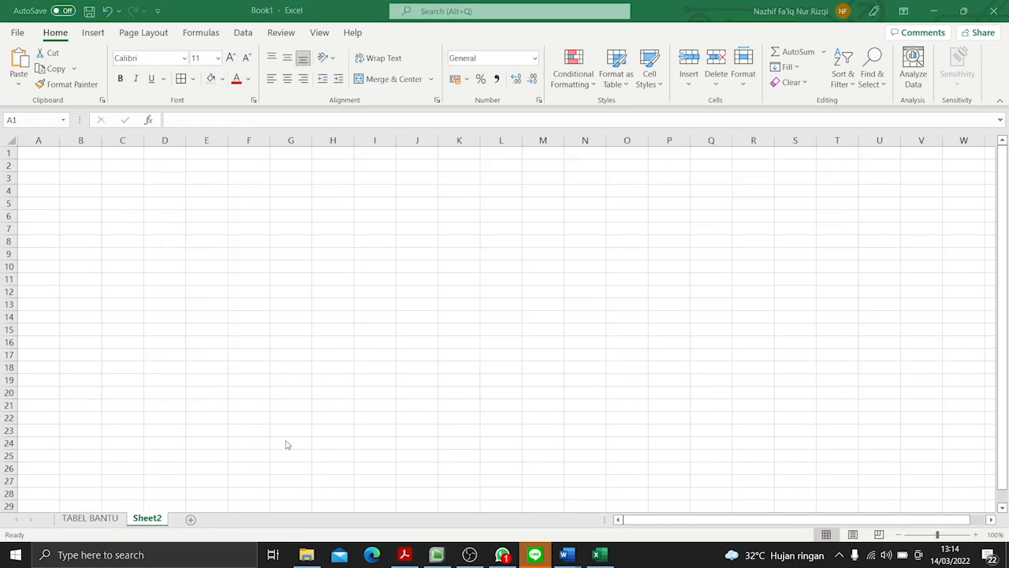
pyautogui.scroll(-10, 422, 347)
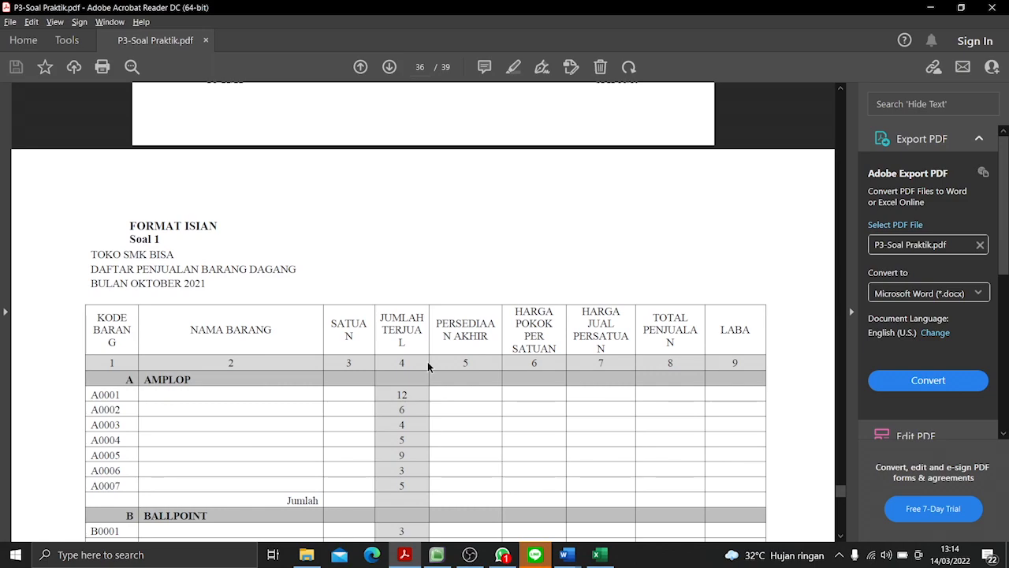
pyautogui.scroll(-3, 390, 347)
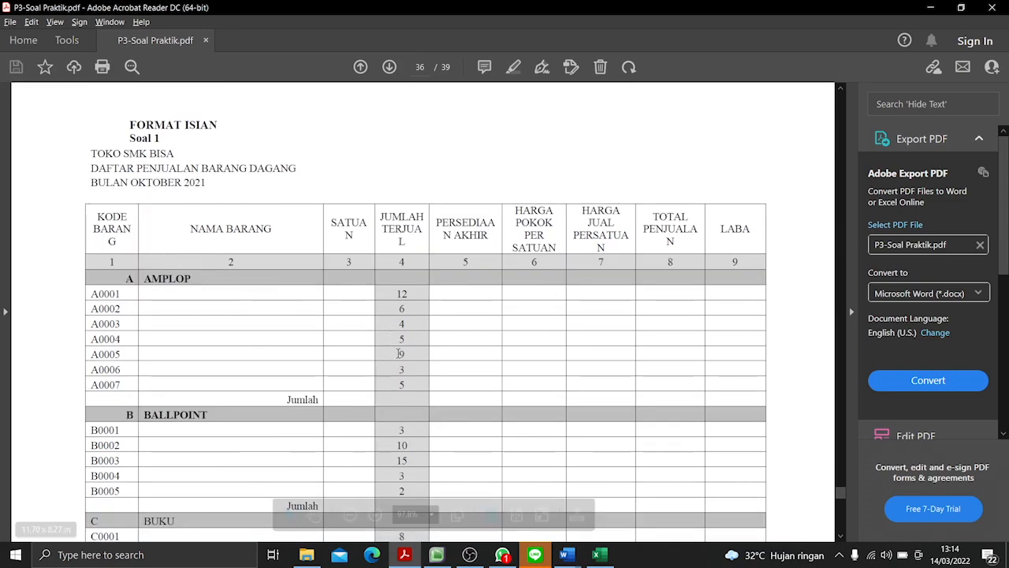
pyautogui.scroll(-10, 410, 353)
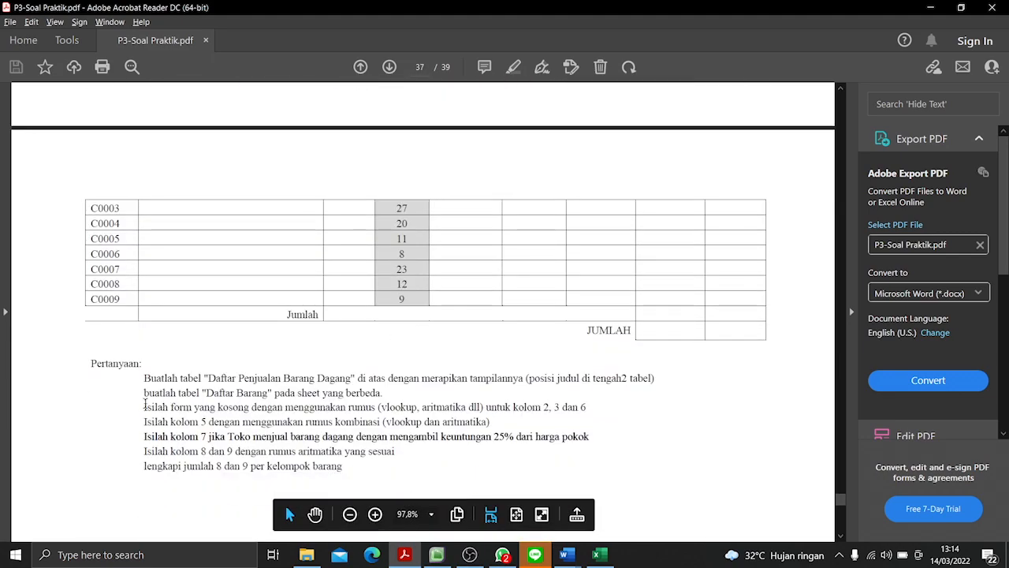
pyautogui.moveTo(90, 358); pyautogui.dragTo(397, 477)
pyautogui.click(577, 470)
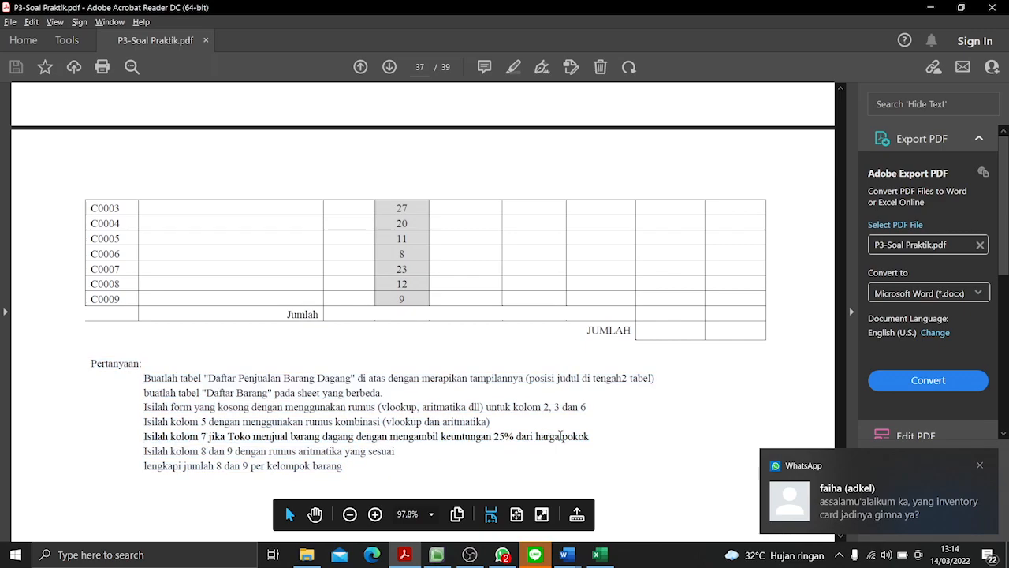
pyautogui.scroll(4, 560, 439)
pyautogui.scroll(4, 560, 440)
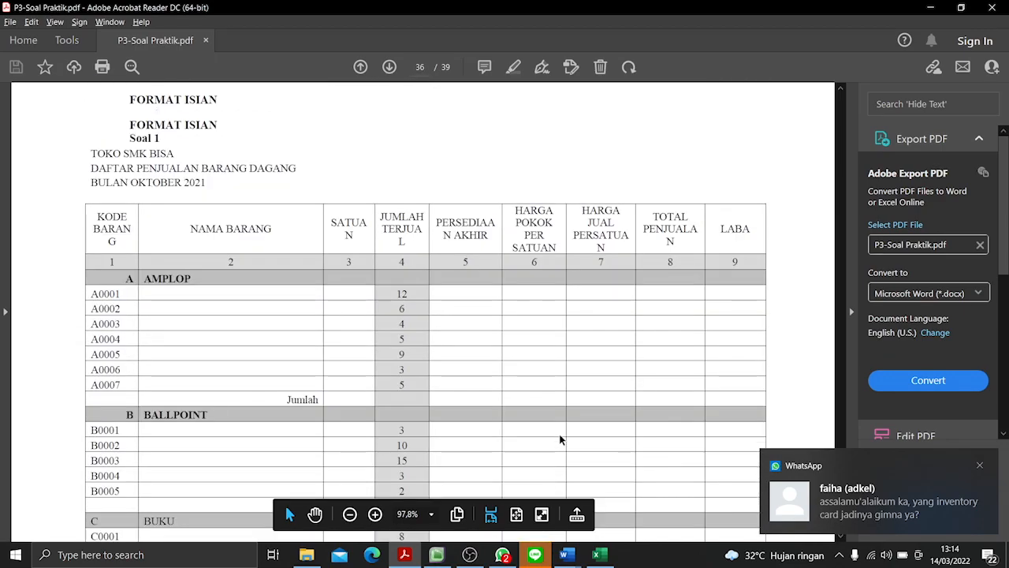
# - Switch back to Excel and set the font of all cells on Sheet2 to Times New Roman
pyautogui.hotkey('alt', 'Tab')
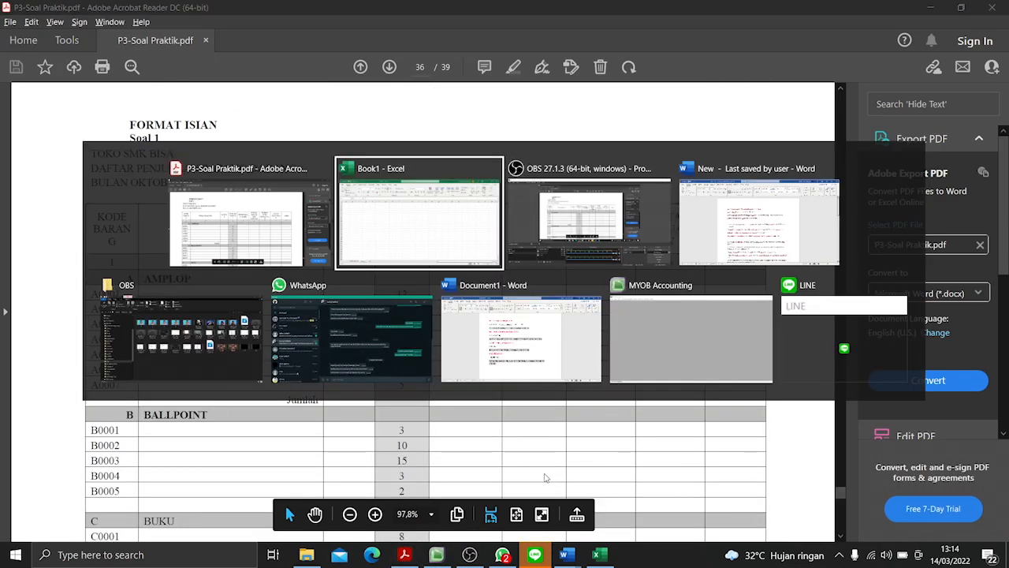
pyautogui.click(180, 239)
pyautogui.hotkey('ctrl', 'a')
pyautogui.click(150, 59)
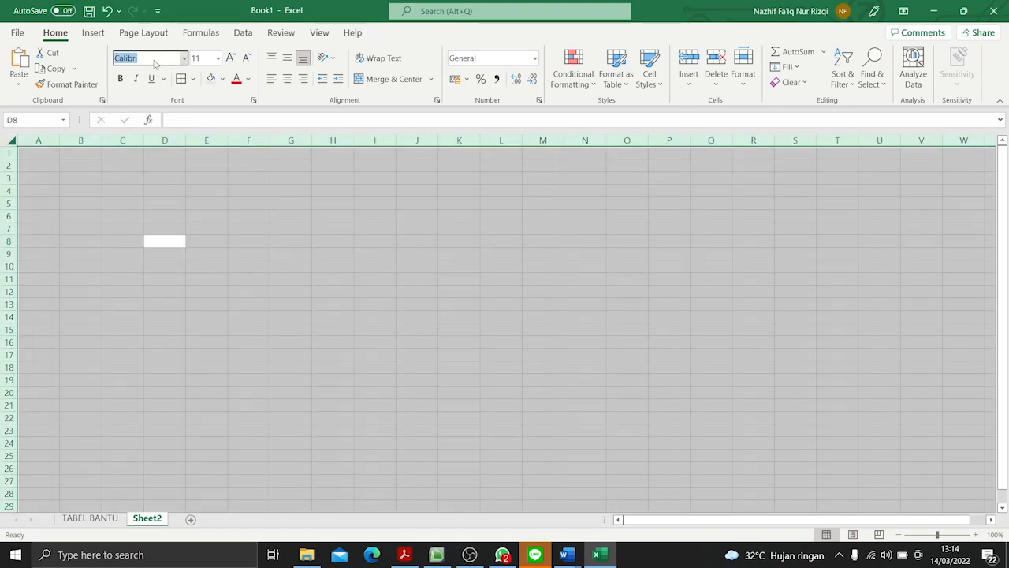
pyautogui.write('Times New Roman')
pyautogui.press('Return')
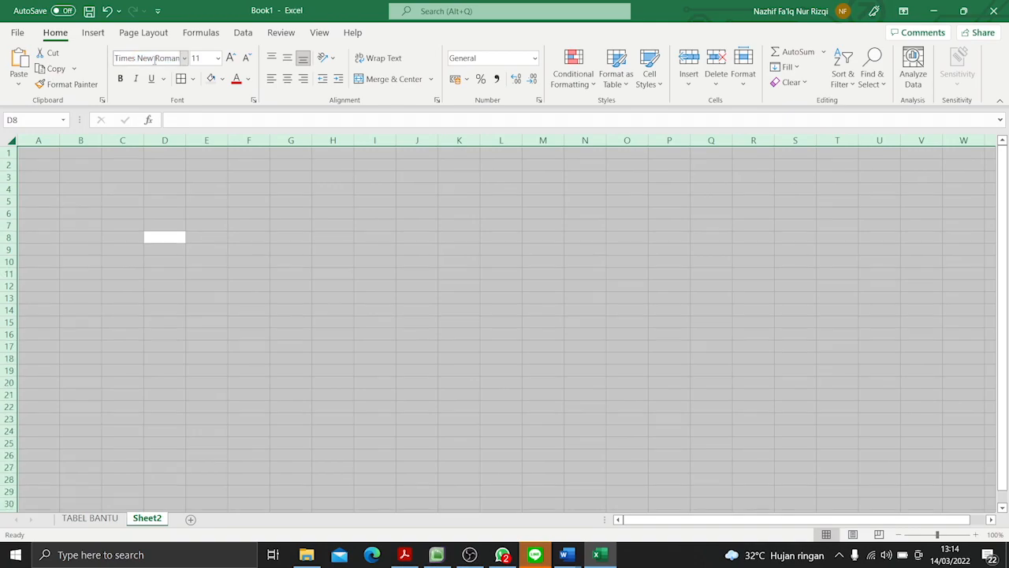
# - Enter the title TOKO SMK BISA in A1 of Sheet2, following the PDF form
pyautogui.click(45, 152)
pyautogui.hotkey('alt', 'Tab')
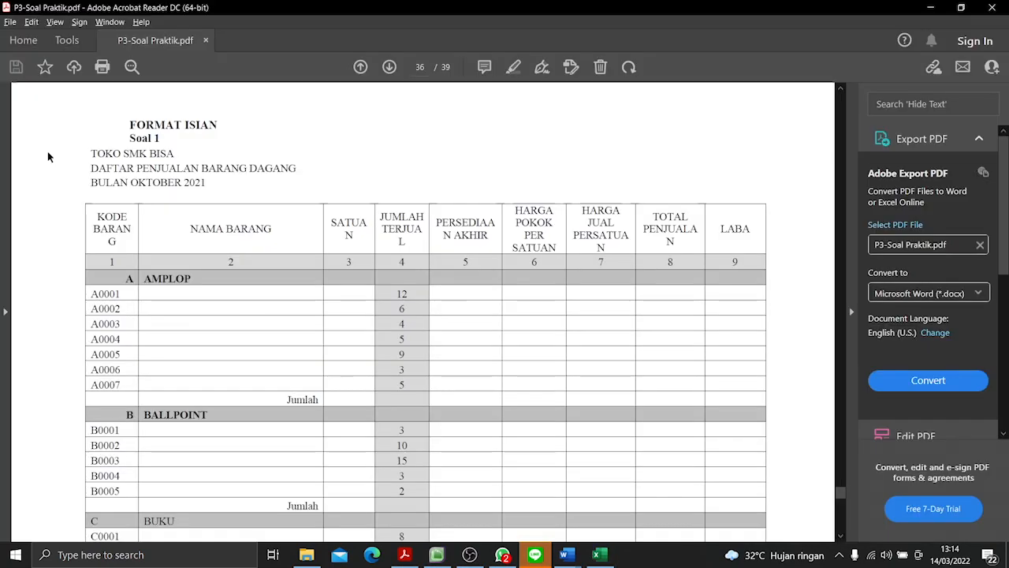
pyautogui.hotkey('alt', 'Tab')
pyautogui.write('TOKO')
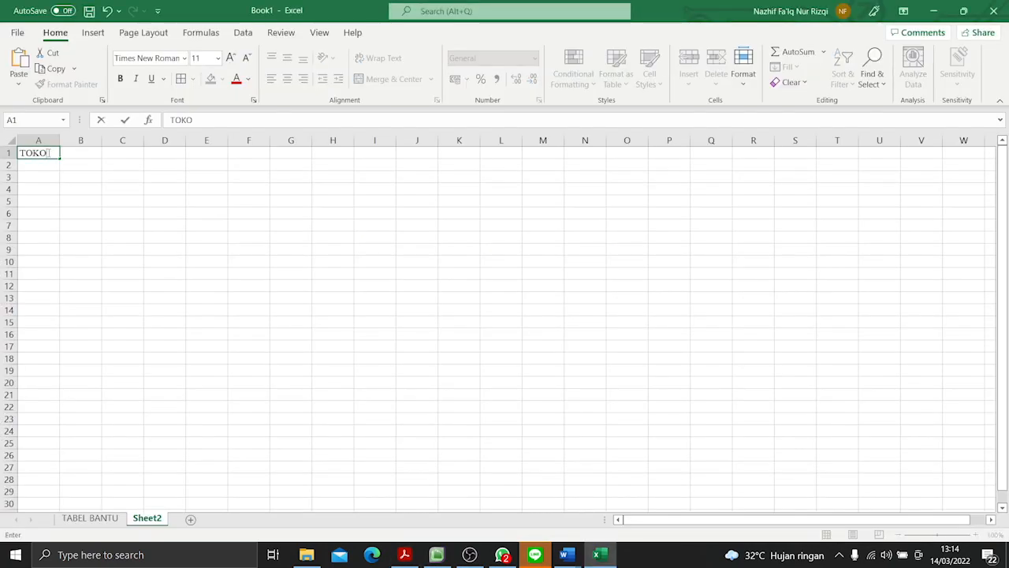
pyautogui.write(' SMK BISA')
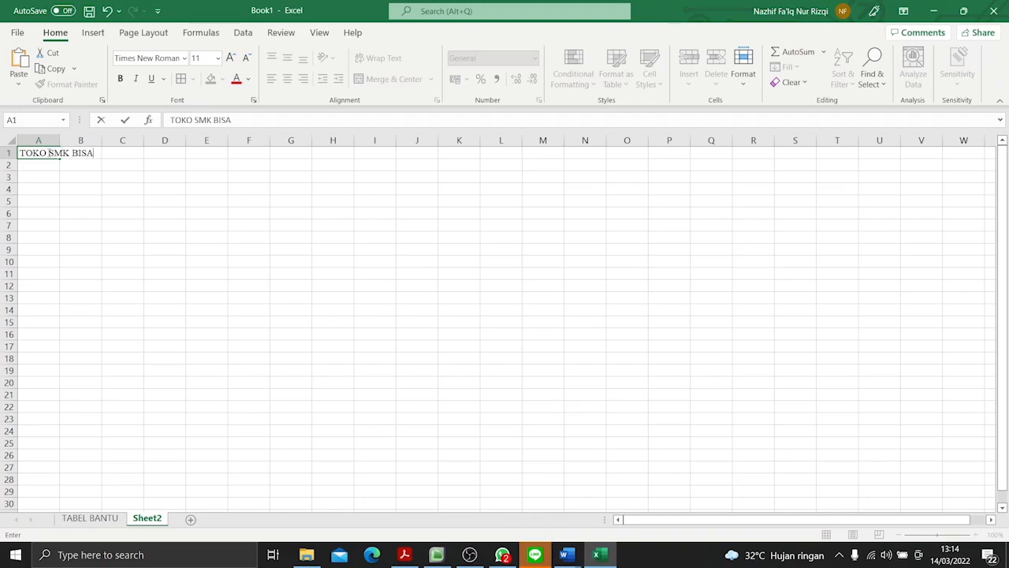
pyautogui.press('Return')
# - Copy the title line DAFTAR PENJUALAN BARANG DAGANG from the PDF into A2
pyautogui.hotkey('alt', 'Tab')
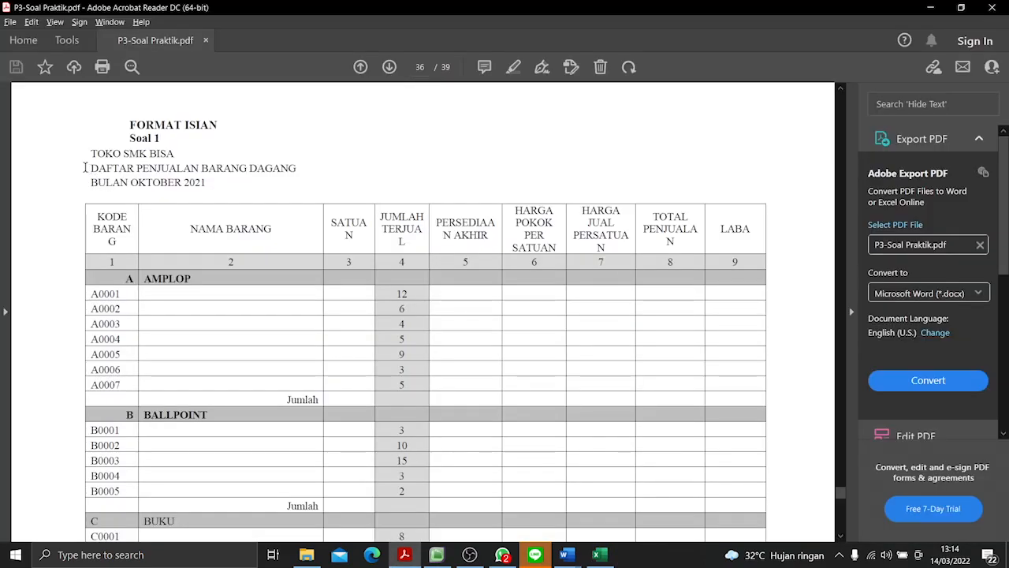
pyautogui.moveTo(83, 168); pyautogui.dragTo(286, 172)
pyautogui.hotkey('ctrl', 'c')
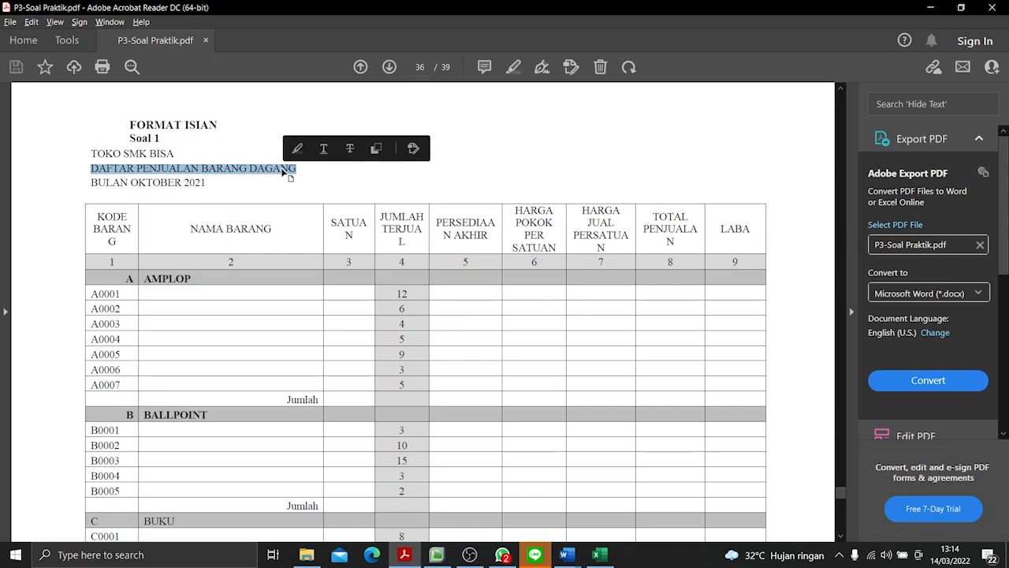
pyautogui.hotkey('alt', 'Tab')
pyautogui.hotkey('ctrl', 'v')
pyautogui.press('Return')
# - Copy the title line BULAN OKTOBER 2021 from the PDF into A3
pyautogui.hotkey('alt', 'Tab')
pyautogui.moveTo(89, 182); pyautogui.dragTo(209, 186)
pyautogui.hotkey('ctrl', 'c')
pyautogui.hotkey('alt', 'Tab')
pyautogui.hotkey('ctrl', 'v')
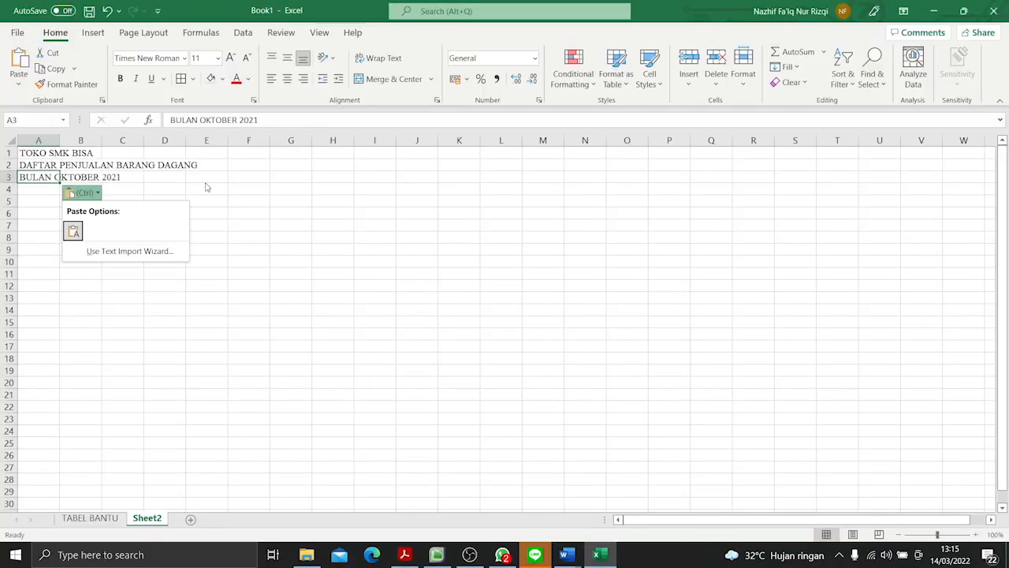
pyautogui.click(206, 186)
# - Enter the column heading KODE BARANG in A5, following the PDF form
pyautogui.click(40, 200)
pyautogui.hotkey('alt', 'Tab')
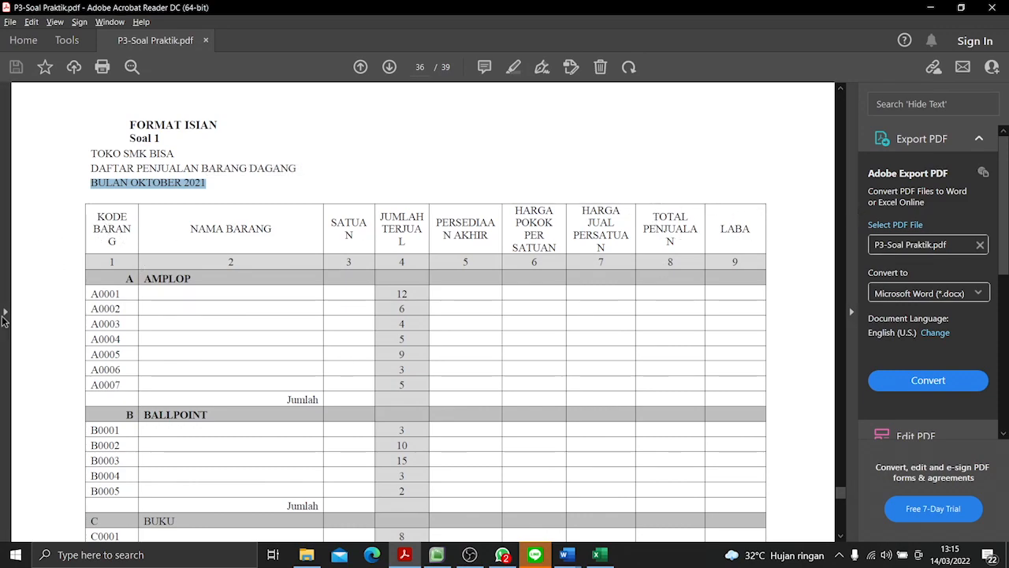
pyautogui.hotkey('alt', 'Tab')
pyautogui.write('OP')
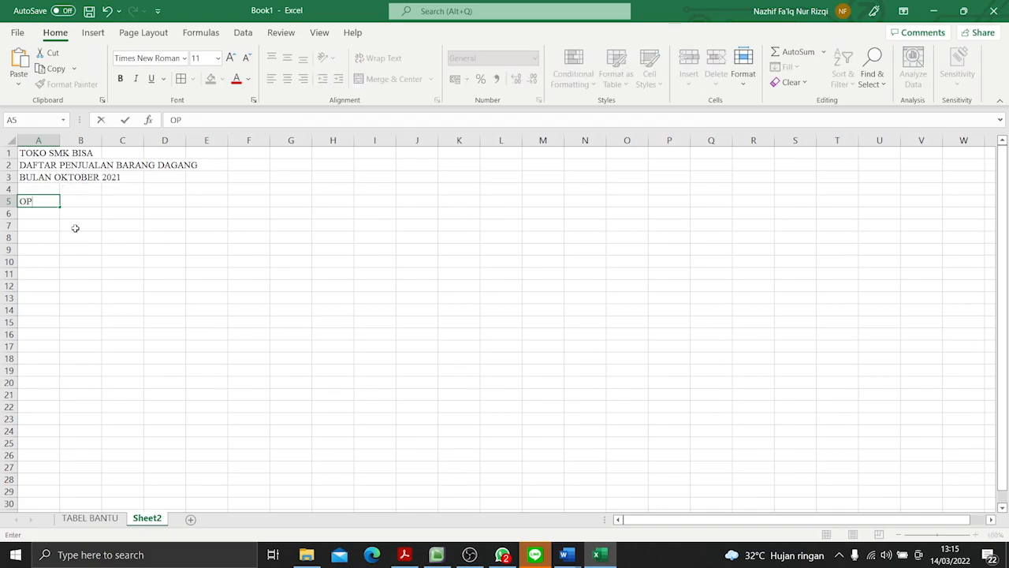
pyautogui.write('KODE BARANG')
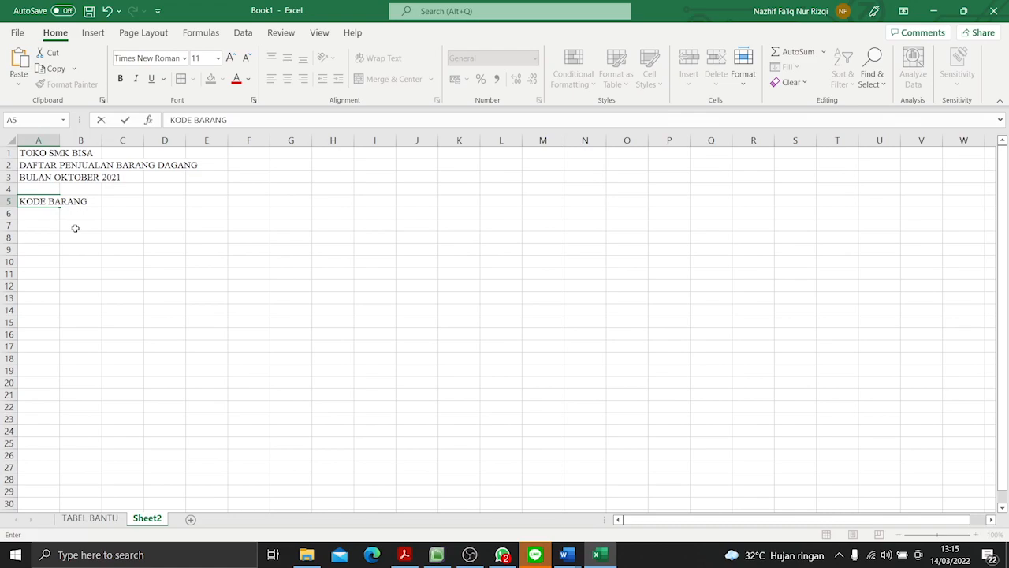
pyautogui.click(132, 198)
# - Enter the column heading NAMA BARANG in B5
pyautogui.click(93, 202)
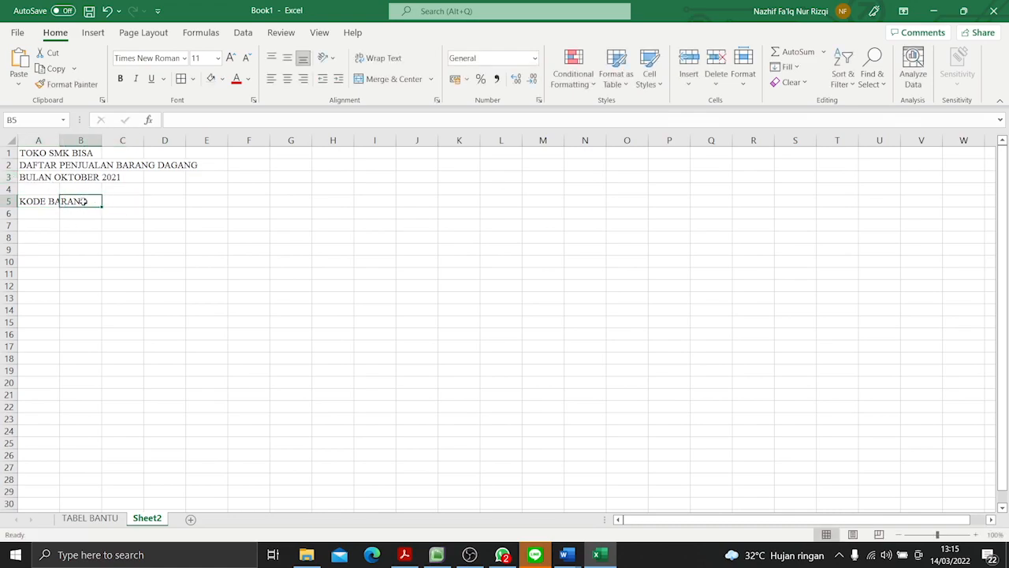
pyautogui.click(601, 555)
pyautogui.click(601, 555)
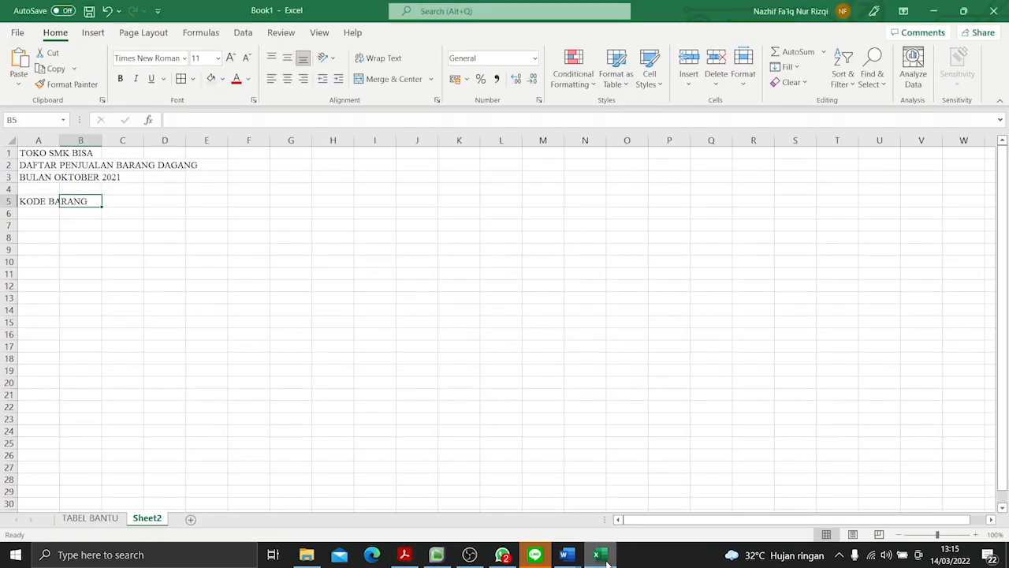
pyautogui.write('NAMA BARAN')
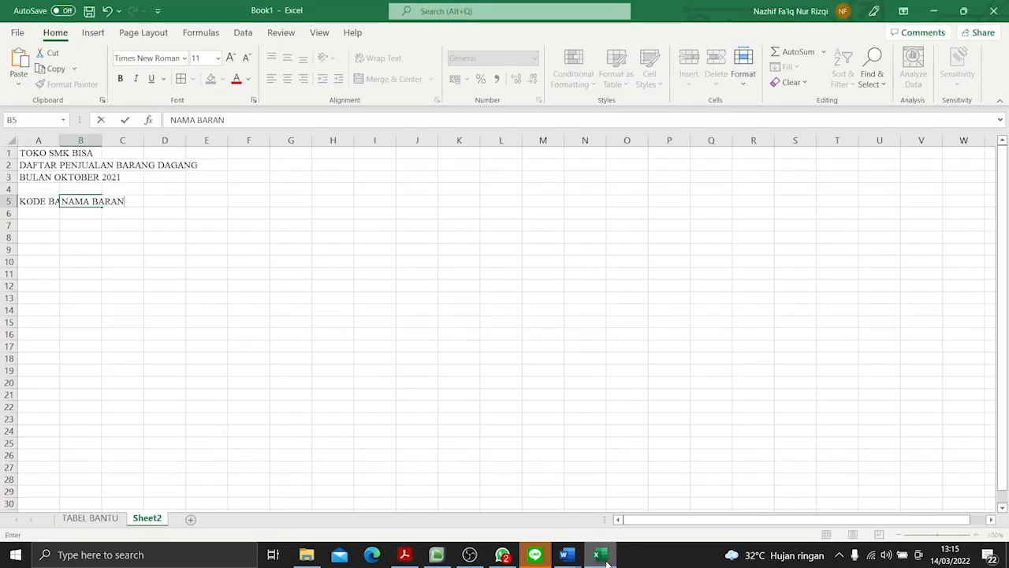
pyautogui.click(81, 276)
# - Enter the column heading SATUAN in C5, checking it against the PDF form
pyautogui.click(136, 204)
pyautogui.hotkey('alt', 'Tab')
pyautogui.hotkey('alt', 'Tab')
pyautogui.write('SATUAN')
pyautogui.hotkey('alt', 'Tab')
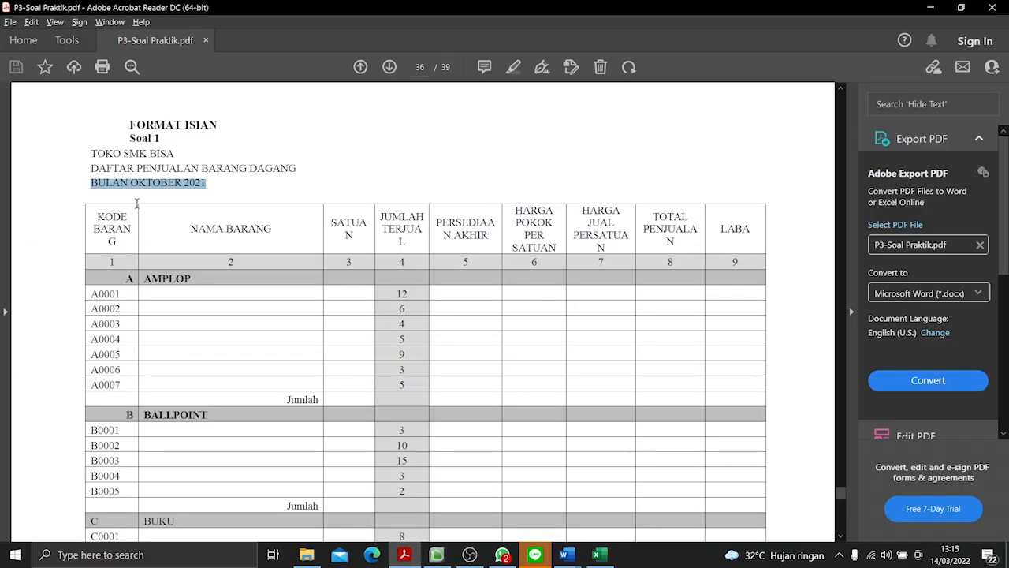
# - Enter the column heading JUMLAH TERJUAL in D5, as in the PDF form
pyautogui.hotkey('alt', 'Tab')
pyautogui.click(172, 259)
pyautogui.click(166, 202)
pyautogui.hotkey('alt', 'Tab')
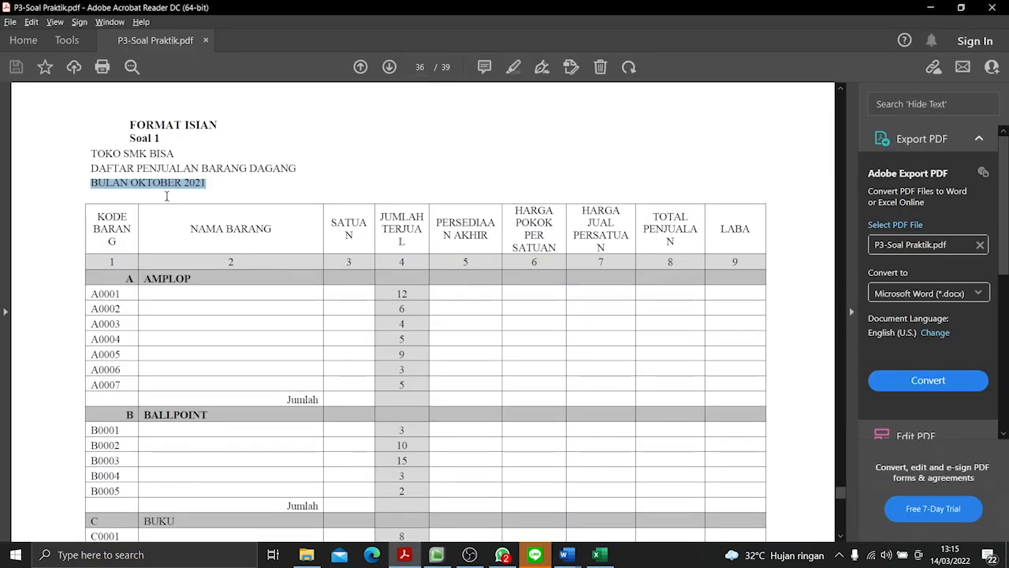
pyautogui.hotkey('alt', 'Tab')
pyautogui.write('JUMLAH')
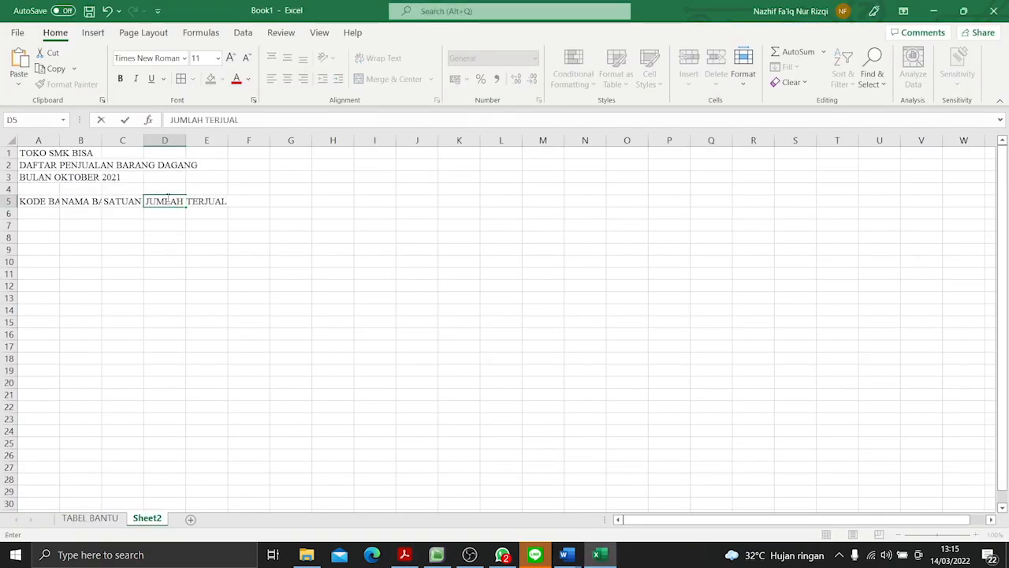
# - Enter the column heading PERSEDIAAN AKHIR in E5 and return to the PDF form
pyautogui.hotkey('alt', 'Tab')
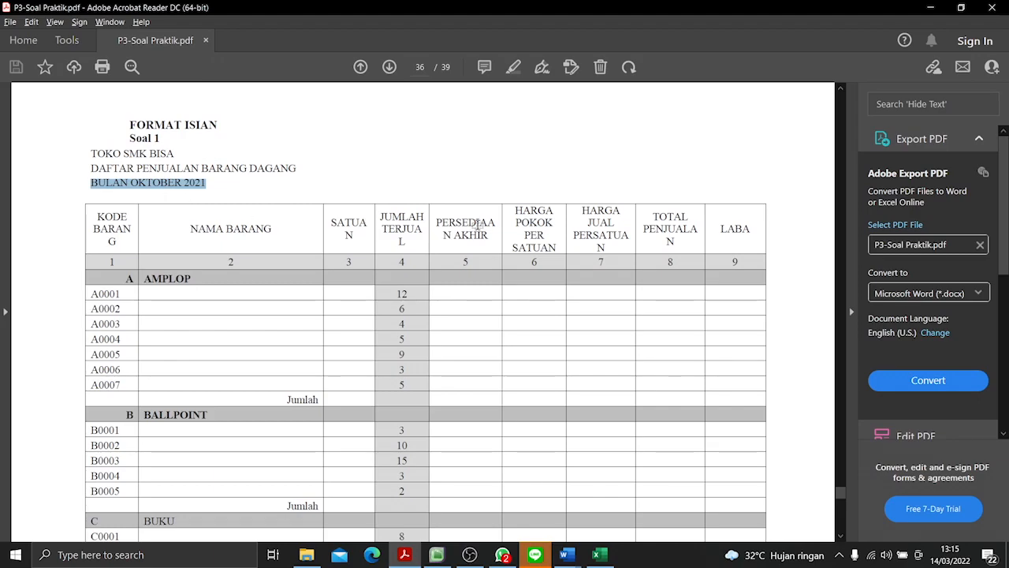
pyautogui.hotkey('alt', 'Tab')
pyautogui.click(280, 312)
pyautogui.click(230, 201)
pyautogui.click(219, 201)
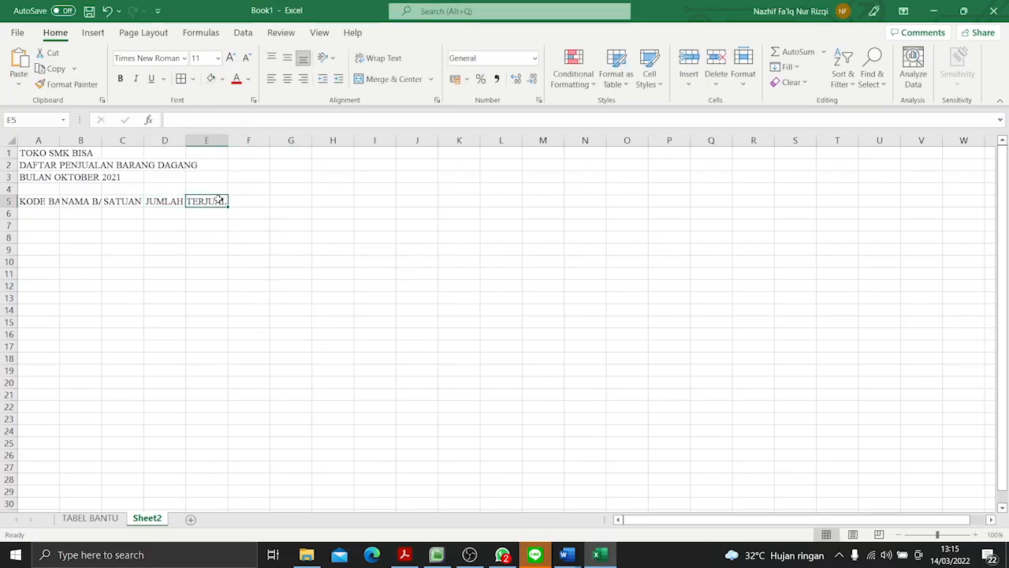
pyautogui.write('PERSEDIAAN AKHIR')
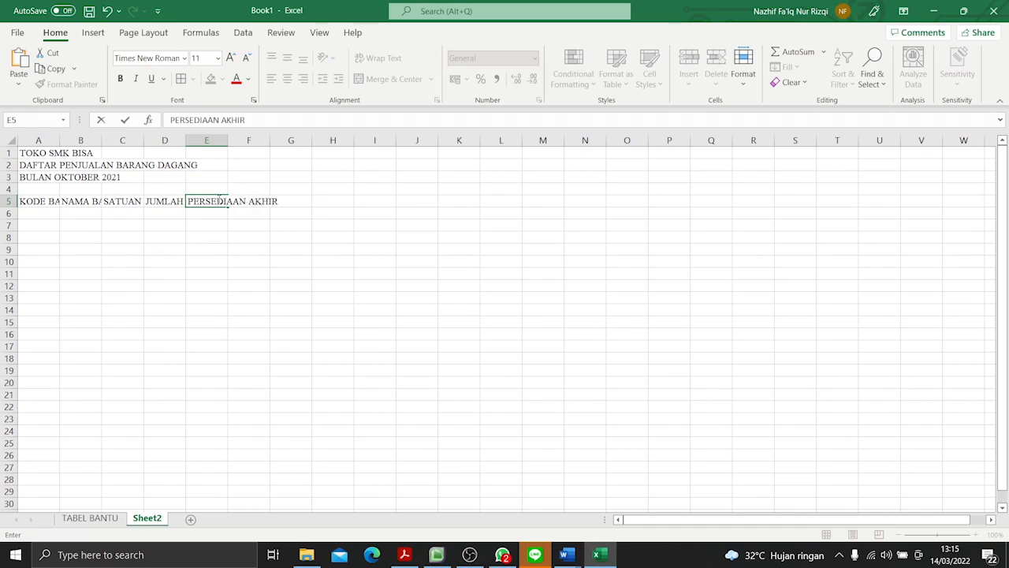
pyautogui.press('Return')
pyautogui.hotkey('alt', 'Tab')
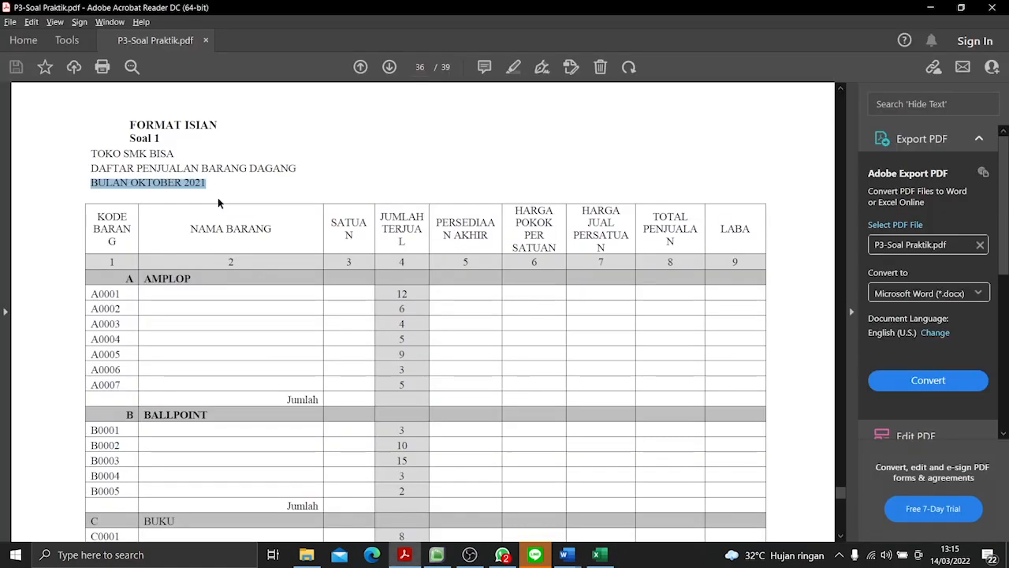
# - Switch back to Excel and enter the column heading HARGA POKOK PER SATUAN in F5
pyautogui.hotkey('alt', 'Tab')
pyautogui.click(259, 199)
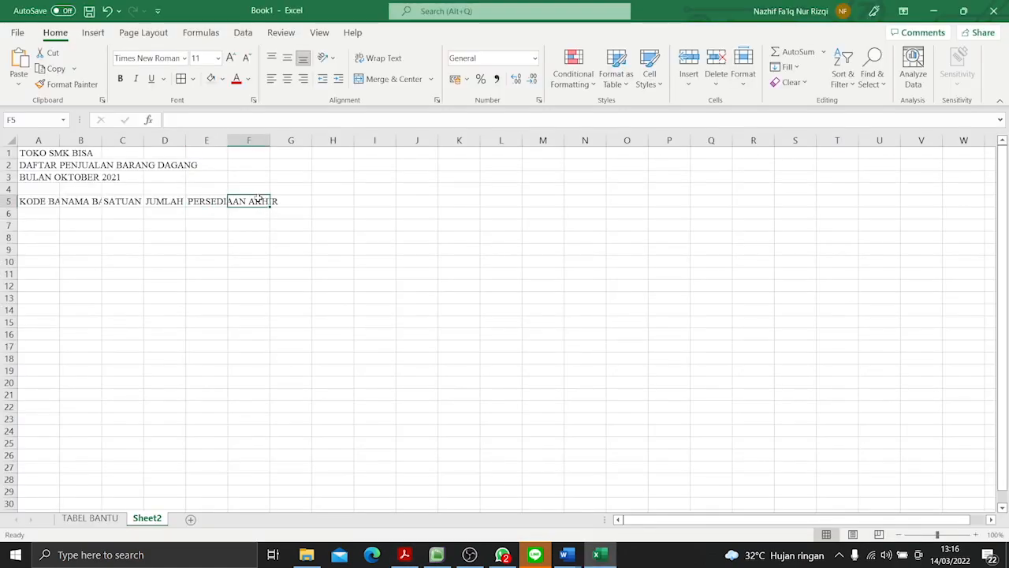
pyautogui.write('HARGA POP')
pyautogui.press('BackSpace')
pyautogui.write('KOK ')
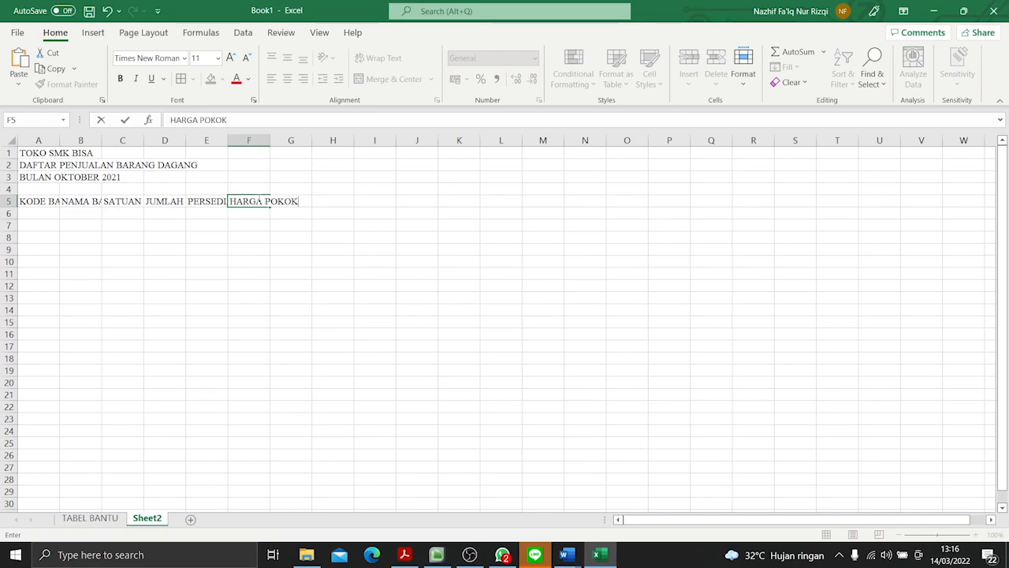
pyautogui.write('PERSATUA')
pyautogui.press('BackSpace')
pyautogui.press('BackSpace')
pyautogui.press('BackSpace')
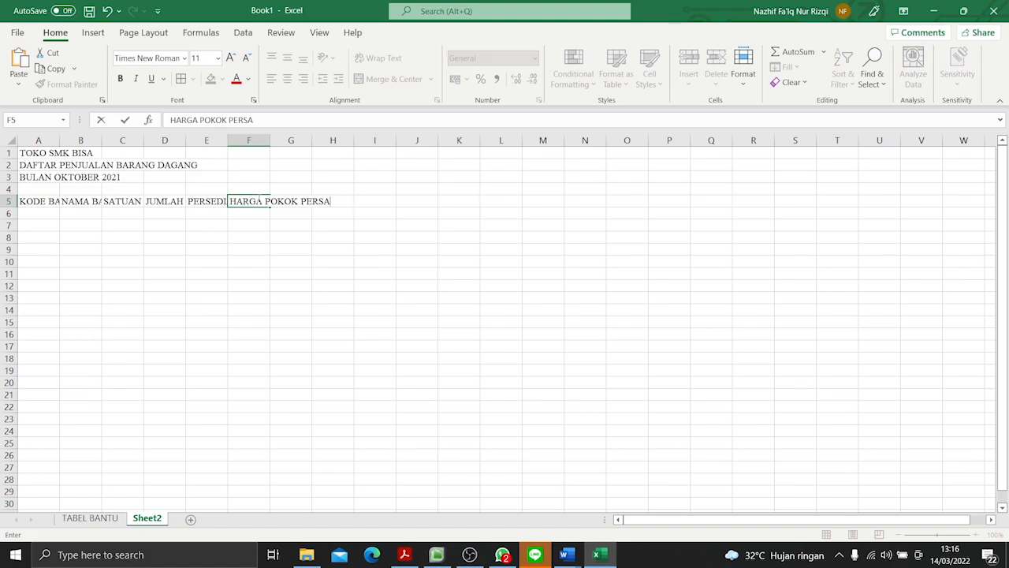
pyautogui.write('SATUAN')
pyautogui.press('Return')
# - Enter the column heading HARGA JUAL PER SATUAN in G5, checking it against the PDF form
pyautogui.hotkey('alt', 'Tab')
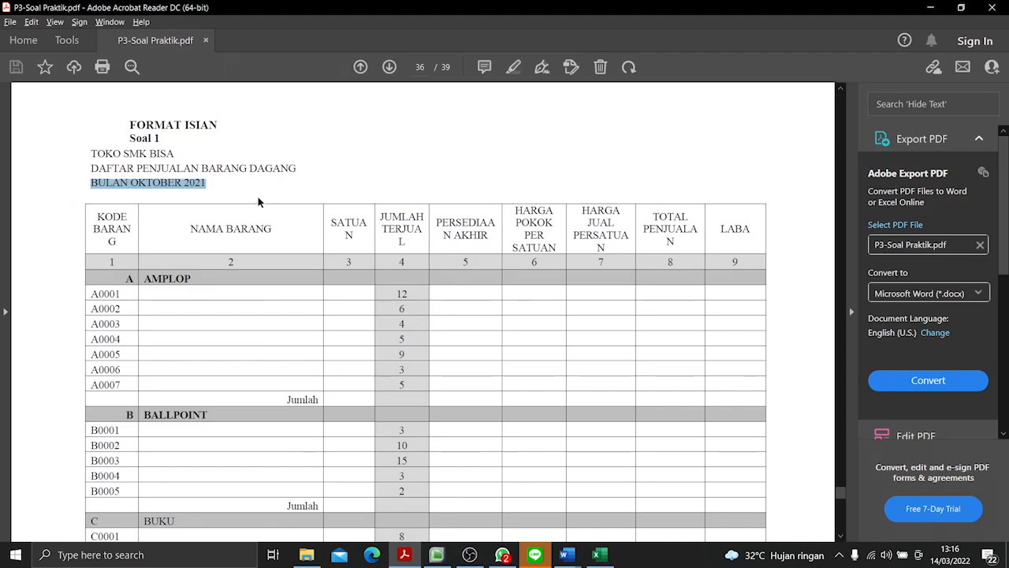
pyautogui.hotkey('alt', 'Tab')
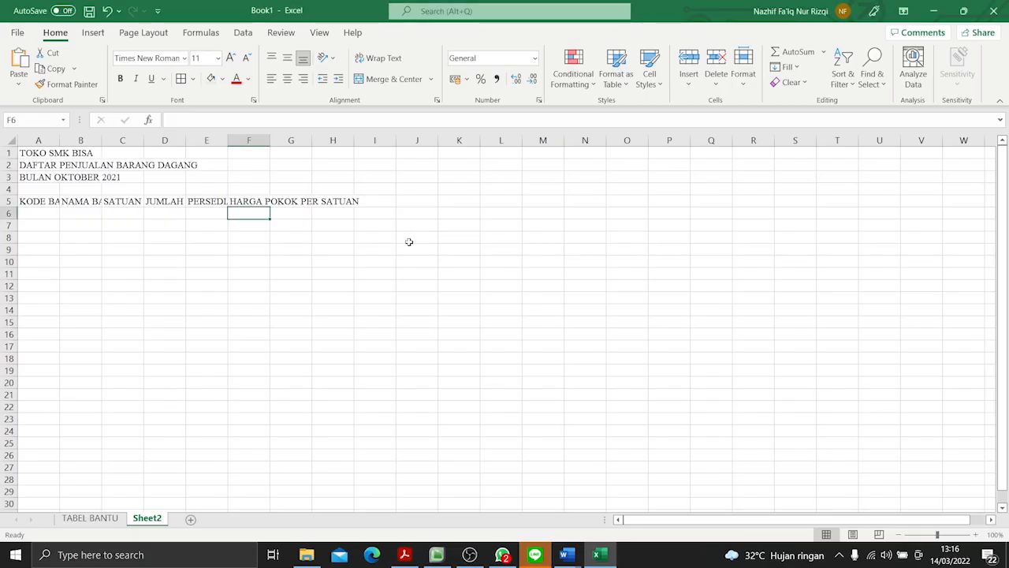
pyautogui.click(291, 201)
pyautogui.write('HARGA ')
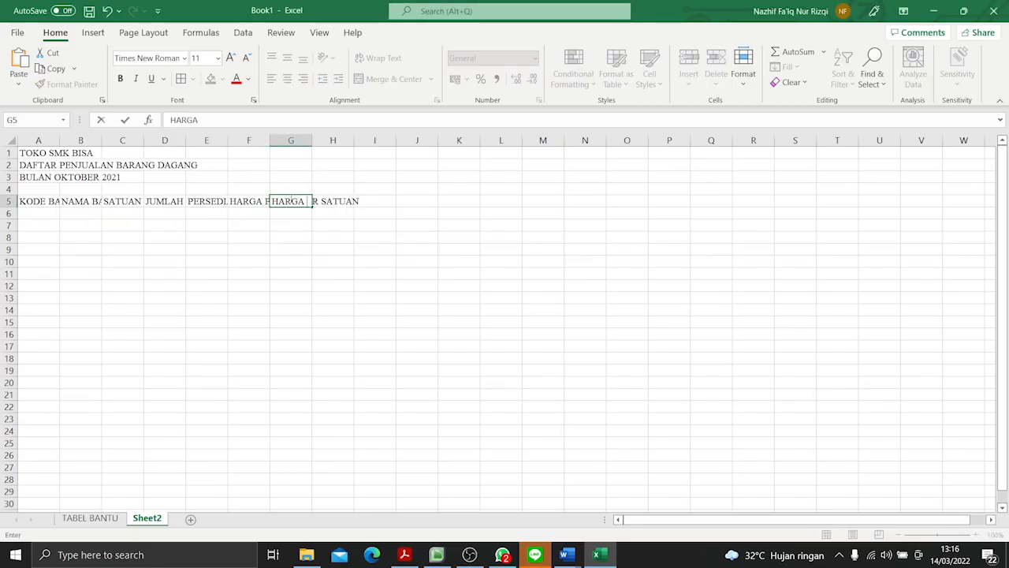
pyautogui.write('JUAL PER SATUAN')
pyautogui.hotkey('alt', 'Tab')
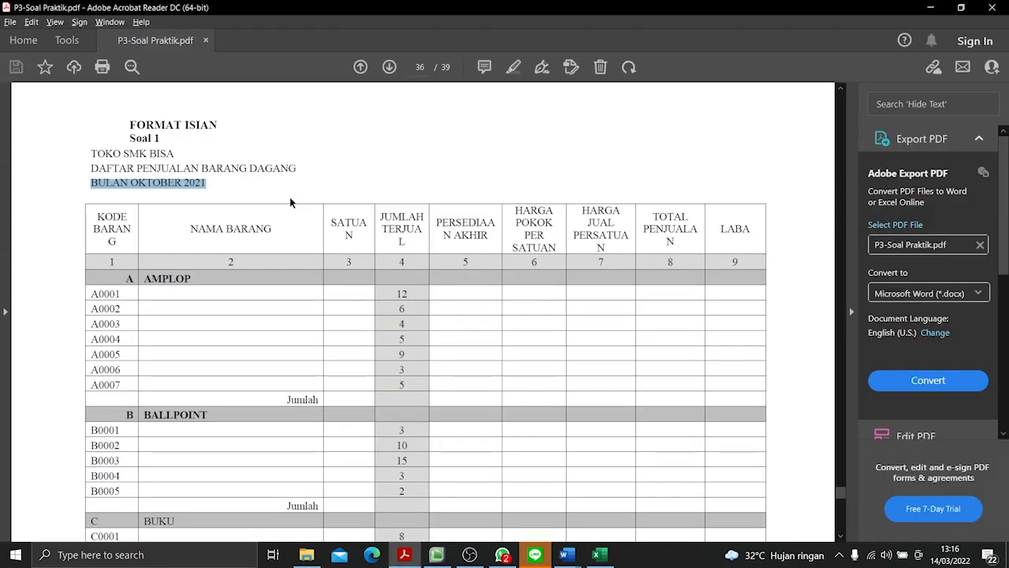
pyautogui.hotkey('alt', 'Tab')
pyautogui.write('N')
pyautogui.press('Return')
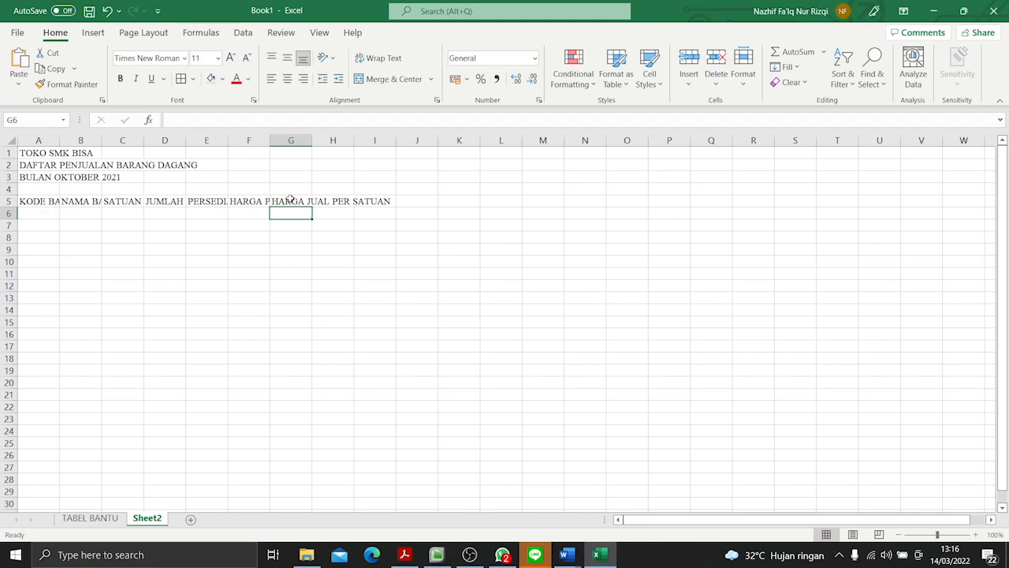
# - Enter the column heading TOTAL PENJUALAN in H5, checking it against the PDF form
pyautogui.click(323, 203)
pyautogui.write('T')
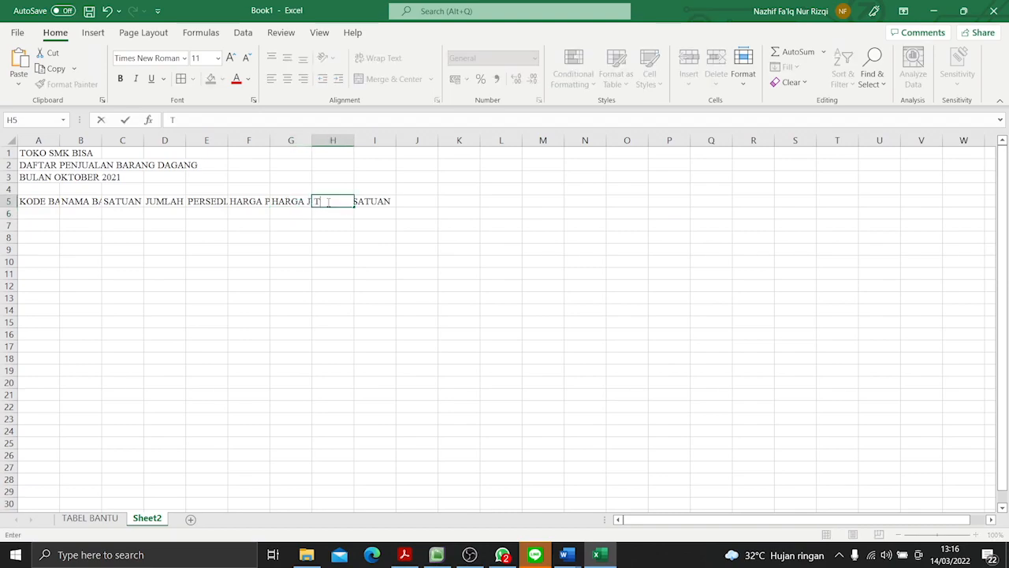
pyautogui.write('NJUALAN')
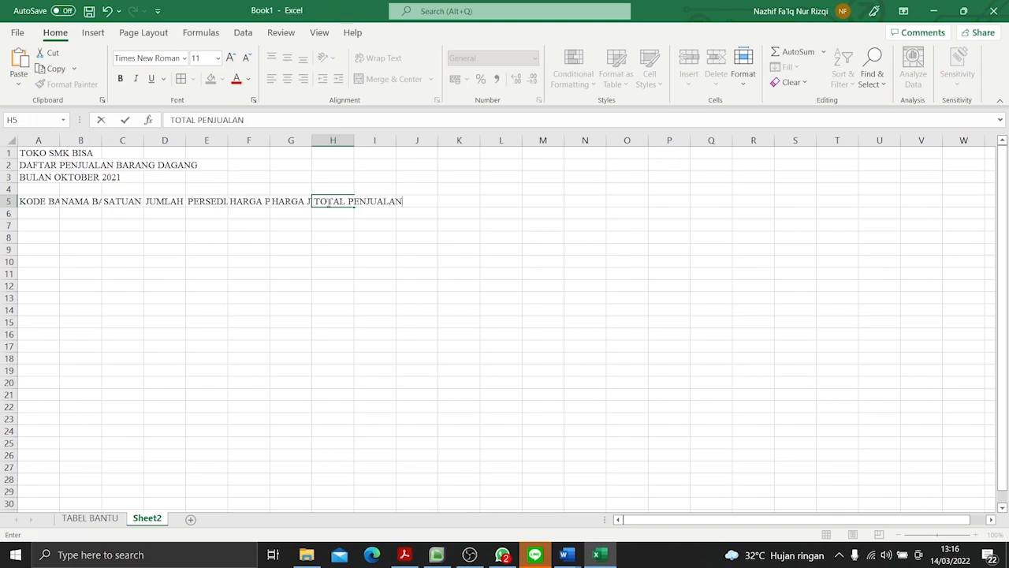
pyautogui.hotkey('alt', 'Tab')
# - Check the PDF form again and enter the last column heading, LABA, in I5
pyautogui.hotkey('alt', 'Tab')
pyautogui.press('Return')
pyautogui.hotkey('alt', 'Tab')
pyautogui.hotkey('alt', 'Tab')
pyautogui.click(377, 200)
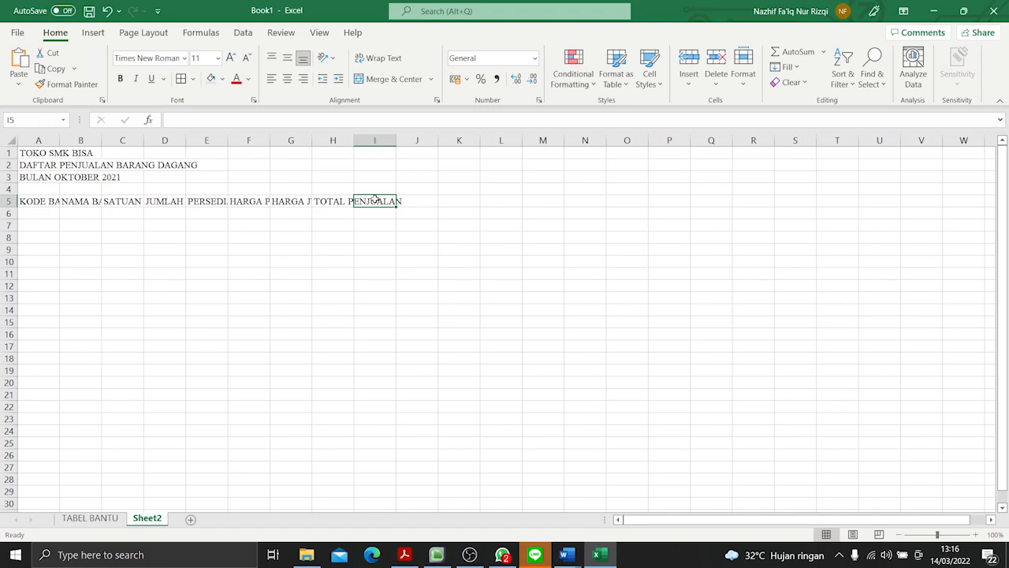
pyautogui.write('LABA')
pyautogui.press('Return')
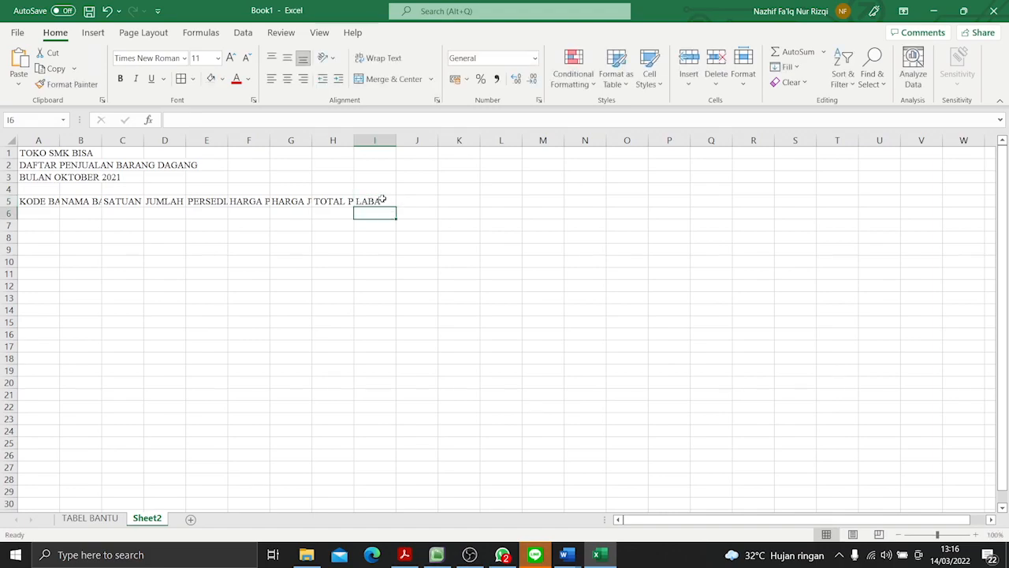
# - Number the columns 1 to 9 in A6:I6 as in the PDF form, filling the series across from 1
pyautogui.hotkey('alt', 'Tab')
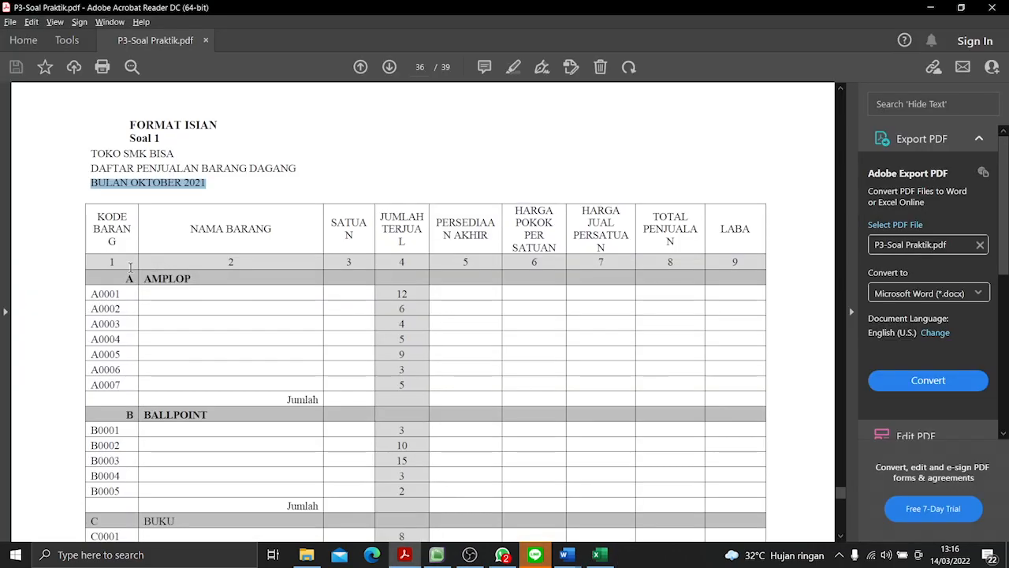
pyautogui.hotkey('alt', 'Tab')
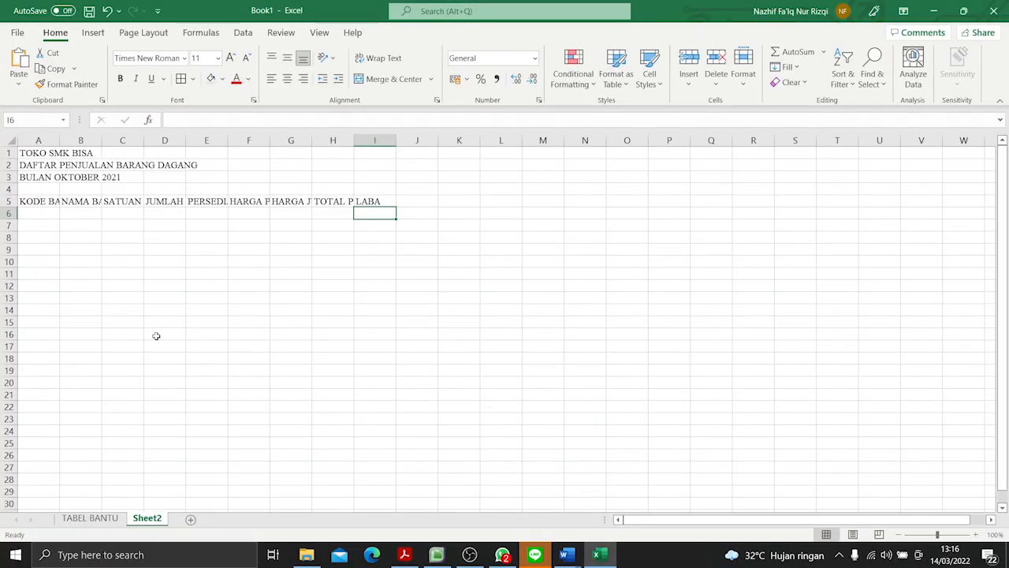
pyautogui.write('1')
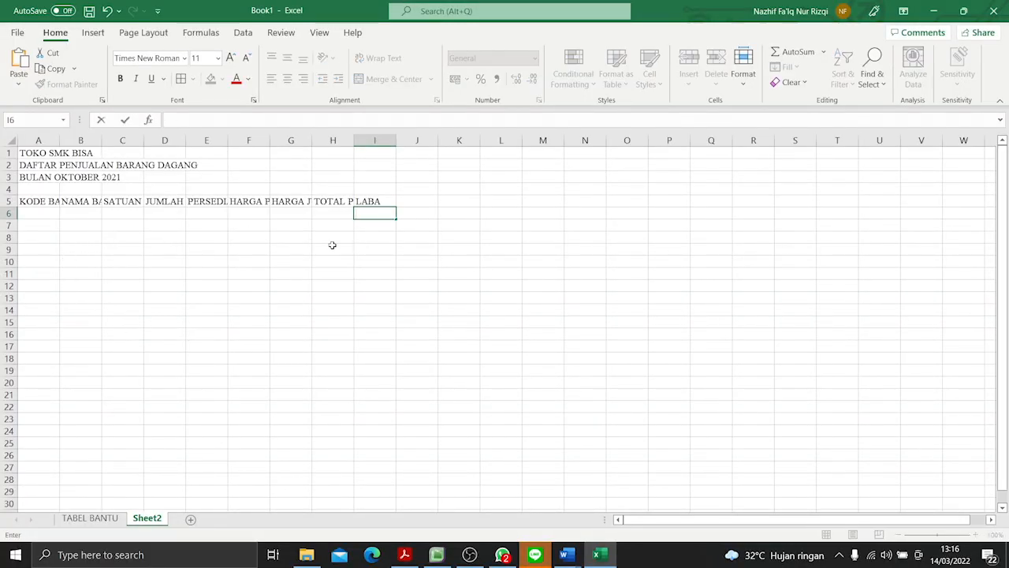
pyautogui.click(43, 215)
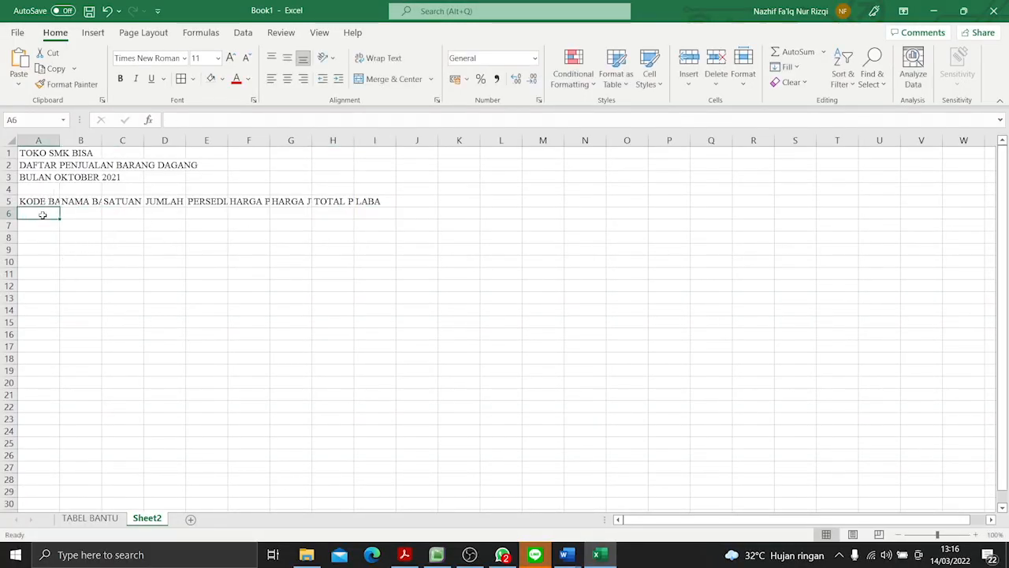
pyautogui.write('1')
pyautogui.moveTo(61, 217); pyautogui.dragTo(396, 216)
pyautogui.click(417, 228)
pyautogui.click(421, 256)
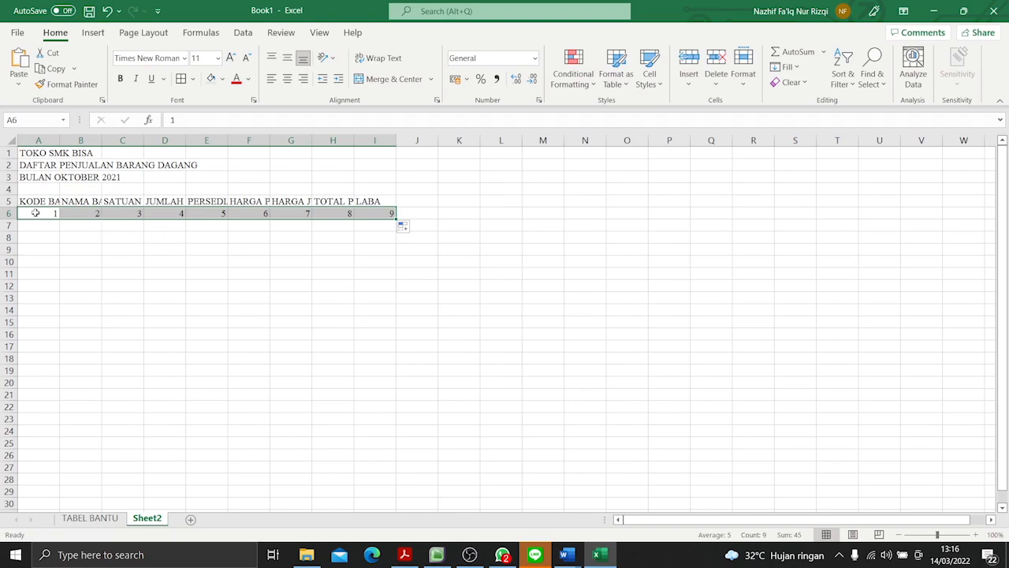
# - Wrap the headings in A5:I5, adjust the widths of columns A to I to keep words whole, and refit the row height
pyautogui.moveTo(41, 202); pyautogui.dragTo(374, 207)
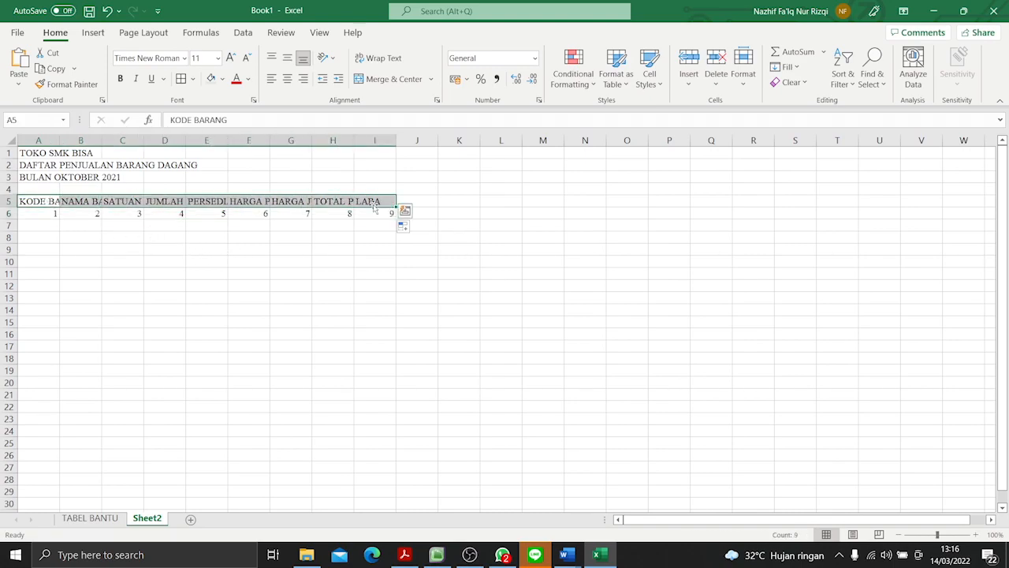
pyautogui.click(379, 57)
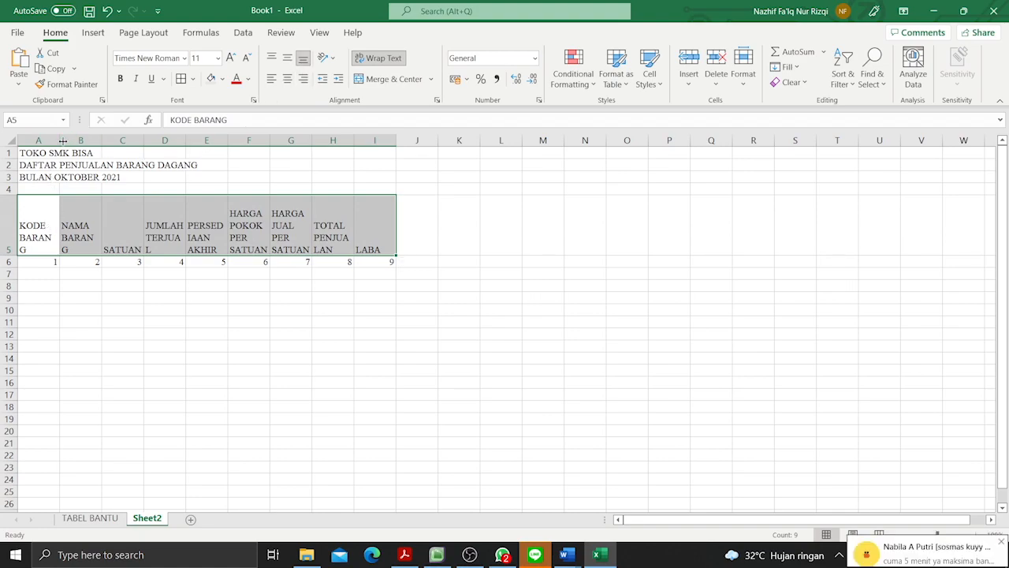
pyautogui.moveTo(60, 140); pyautogui.dragTo(469, 141)
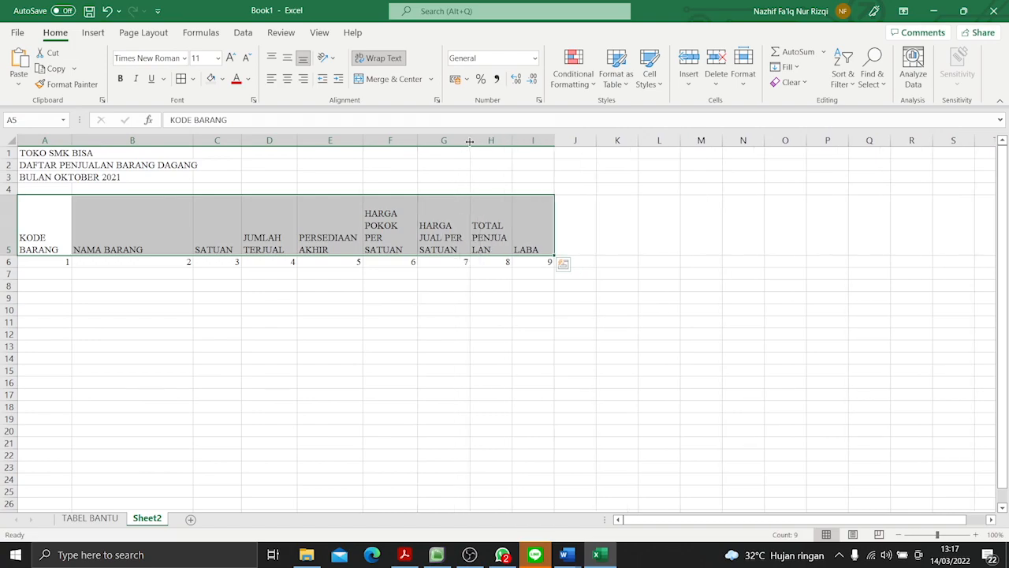
pyautogui.moveTo(511, 142); pyautogui.dragTo(595, 141)
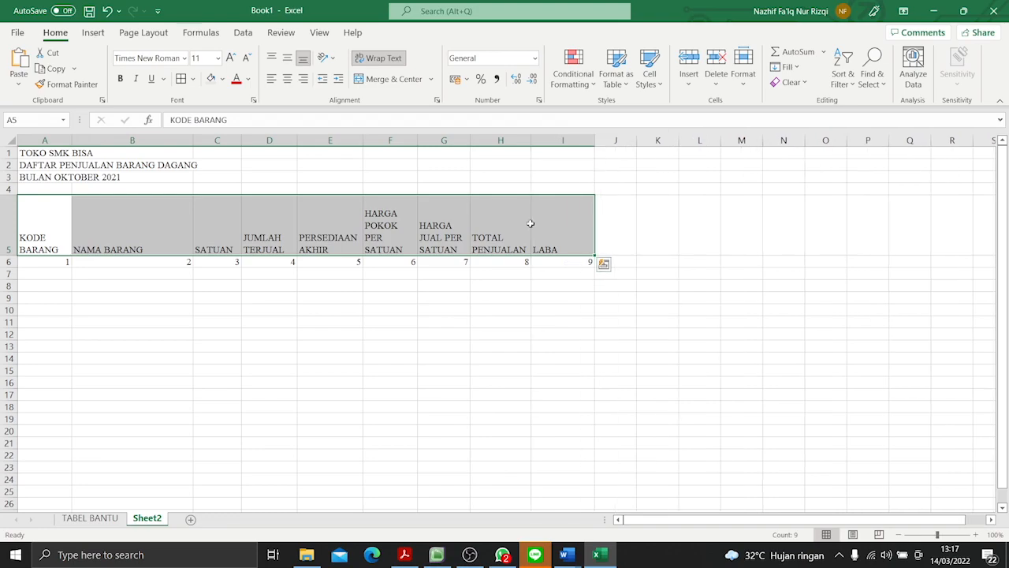
pyautogui.click(392, 61)
pyautogui.click(391, 60)
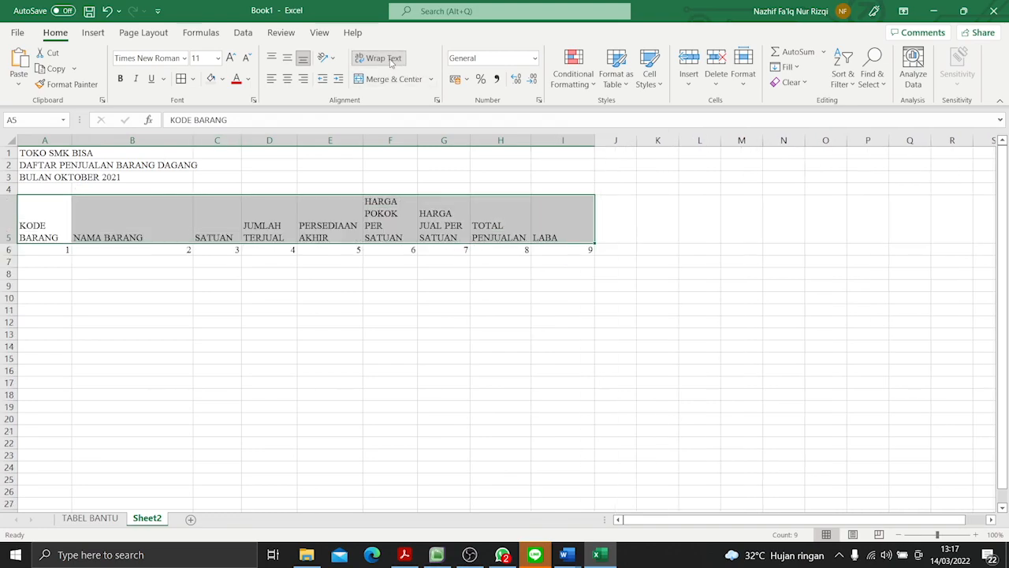
# - Centre the headings in A5:I5 horizontally and vertically and make them bold
pyautogui.click(287, 79)
pyautogui.click(289, 60)
pyautogui.click(120, 78)
# - Merge and centre each of the three title lines in rows 1 to 3 across columns A to I
pyautogui.moveTo(40, 152); pyautogui.dragTo(541, 150)
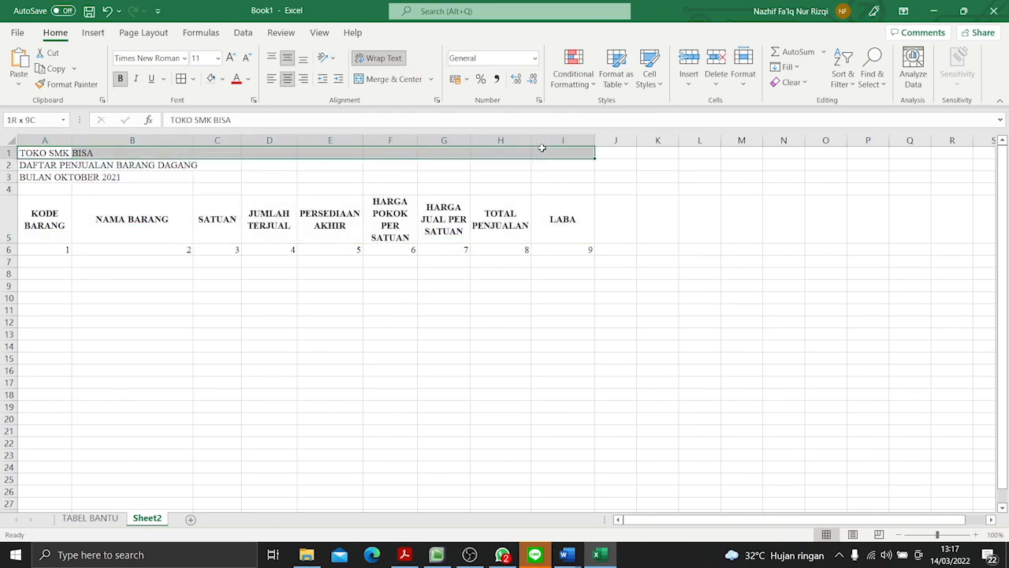
pyautogui.click(390, 79)
pyautogui.moveTo(87, 167); pyautogui.dragTo(560, 169)
pyautogui.click(391, 79)
pyautogui.moveTo(35, 175); pyautogui.dragTo(572, 176)
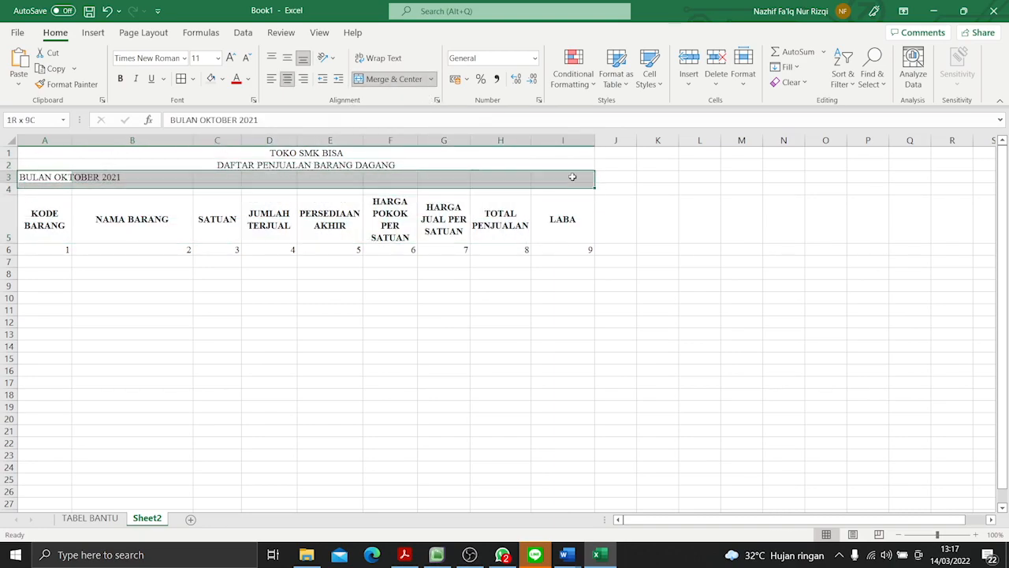
pyautogui.click(390, 79)
# - Make the three title lines bold and centre the column numbers in A6:I6
pyautogui.click(304, 152)
pyautogui.moveTo(303, 151); pyautogui.dragTo(308, 177)
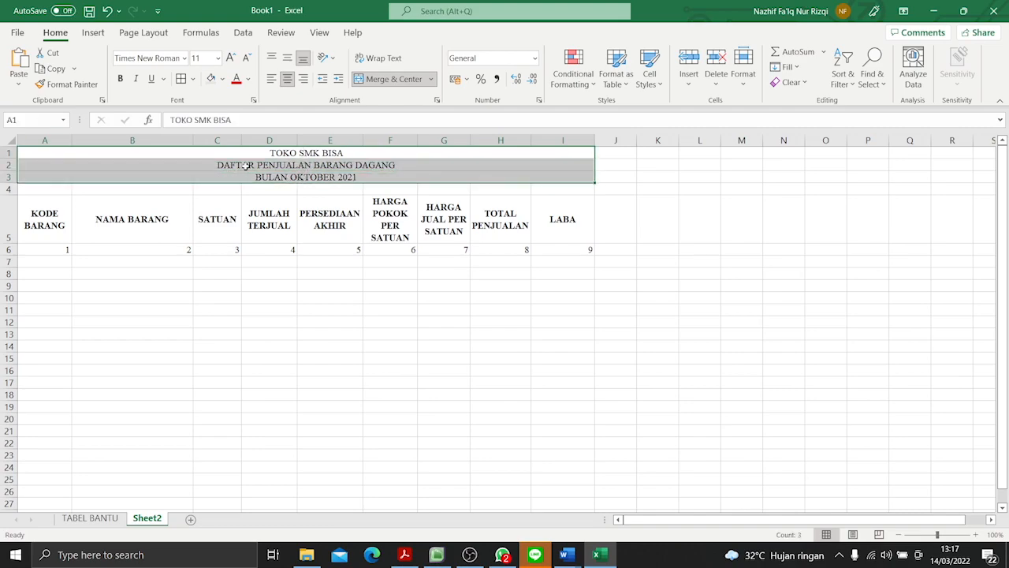
pyautogui.click(120, 78)
pyautogui.moveTo(50, 238); pyautogui.dragTo(584, 249)
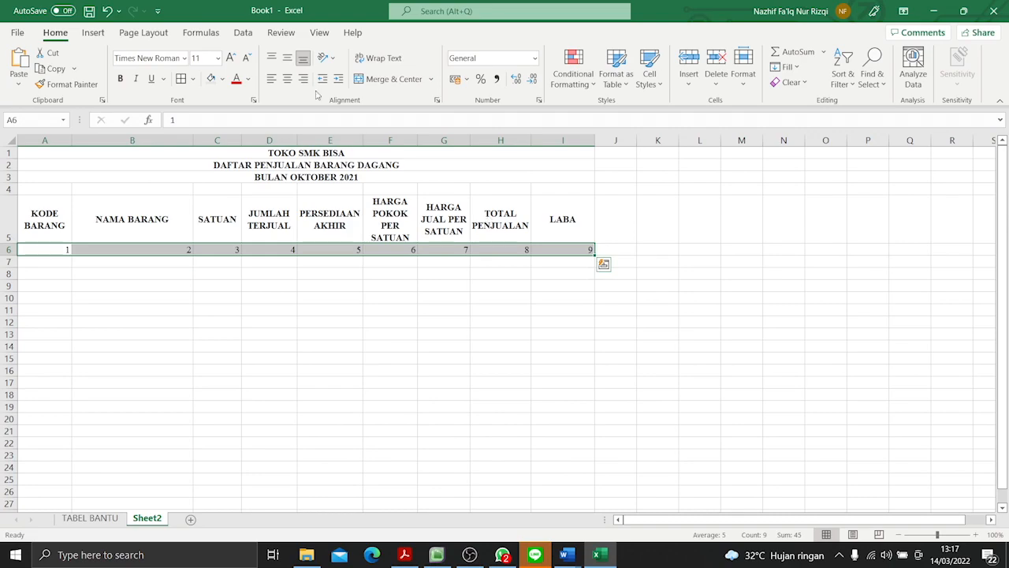
pyautogui.click(287, 79)
# - Copy the group letters and item codes from column A of TABEL BANTU and paste them without formatting from A7 on Sheet2
pyautogui.click(37, 260)
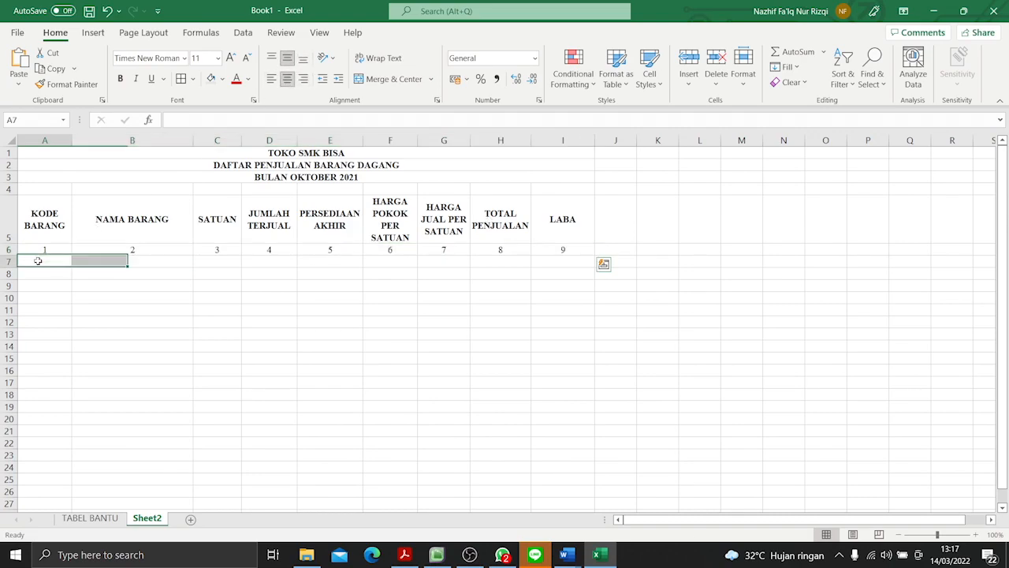
pyautogui.hotkey('alt', 'Tab')
pyautogui.hotkey('alt', 'Tab')
pyautogui.click(87, 520)
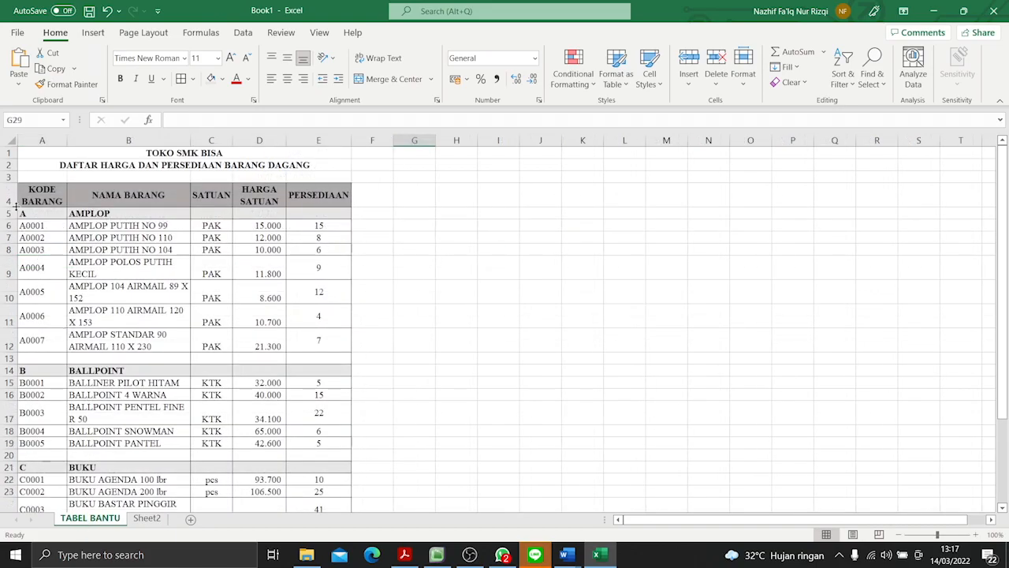
pyautogui.moveTo(23, 214); pyautogui.dragTo(43, 490)
pyautogui.hotkey('ctrl', 'c')
pyautogui.click(147, 518)
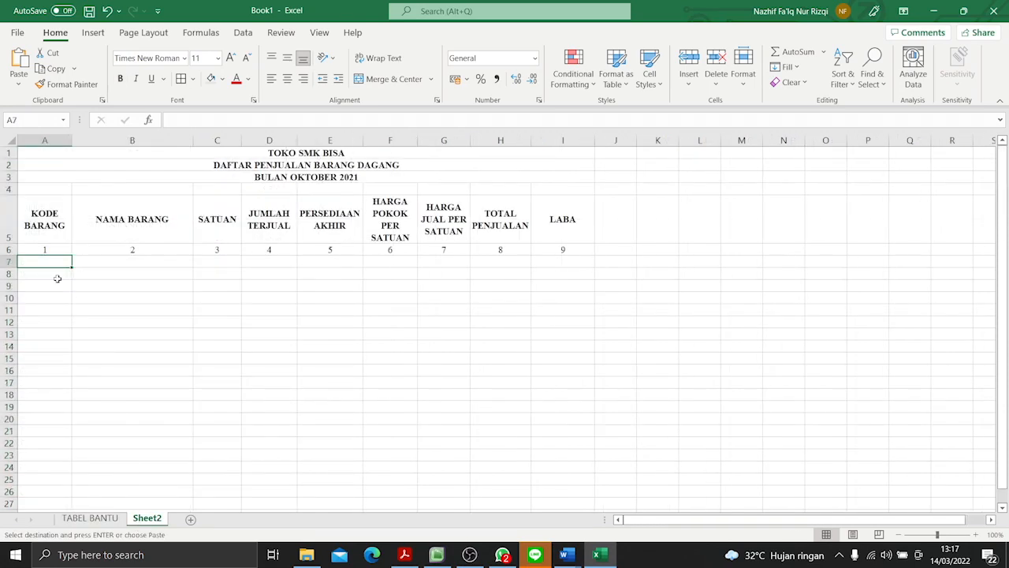
pyautogui.rightClick(39, 258)
pyautogui.click(91, 232)
pyautogui.click(89, 261)
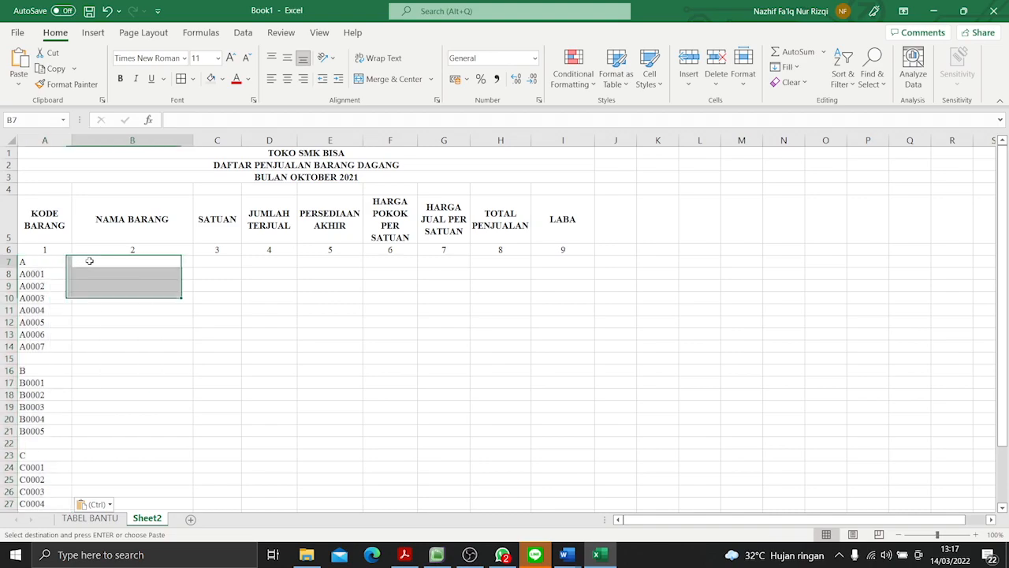
# - Examine the PDF questions below the form for which formulas columns 2, 3 and 6 require
pyautogui.hotkey('alt', 'Tab')
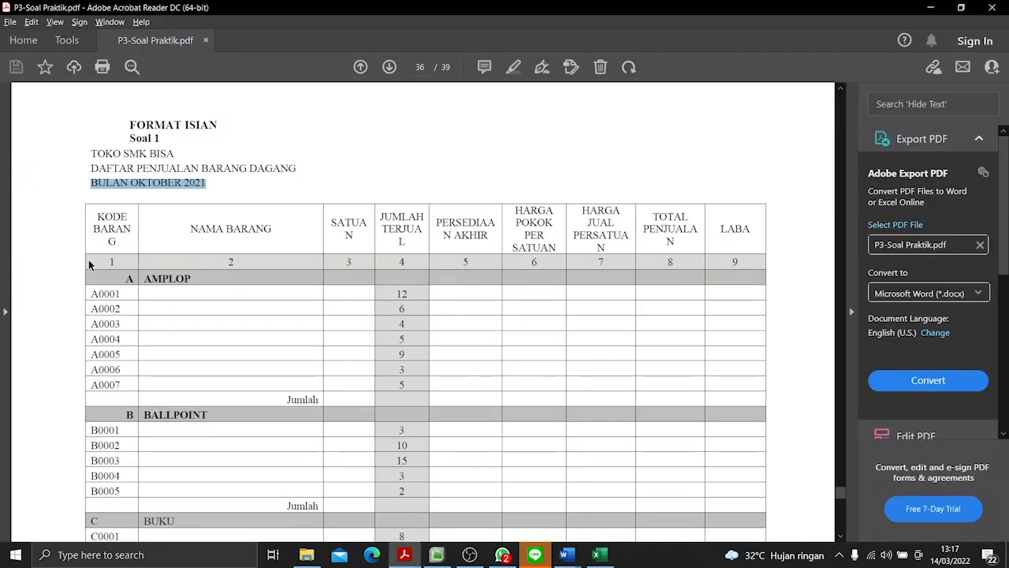
pyautogui.hotkey('alt', 'Tab')
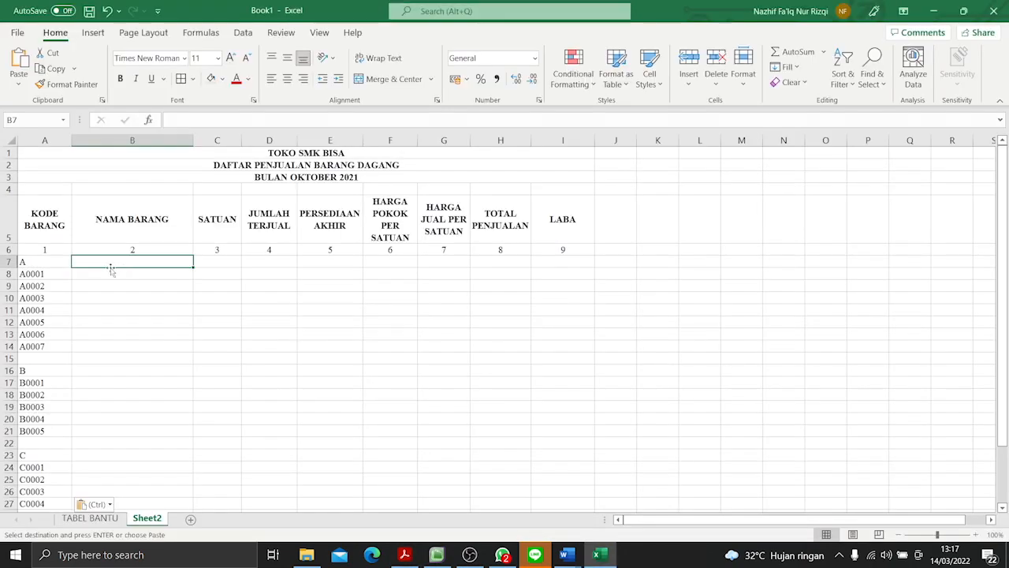
pyautogui.hotkey('alt', 'Tab')
pyautogui.scroll(-3, 344, 317)
pyautogui.scroll(-10, 344, 317)
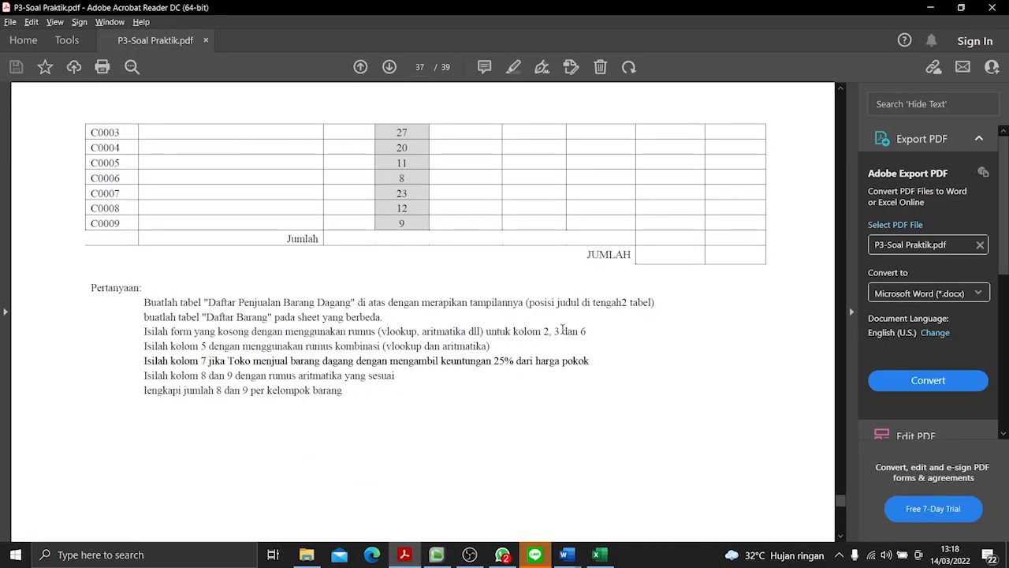
pyautogui.moveTo(145, 332); pyautogui.dragTo(555, 338)
pyautogui.click(477, 332)
pyautogui.hotkey('alt', 'Tab')
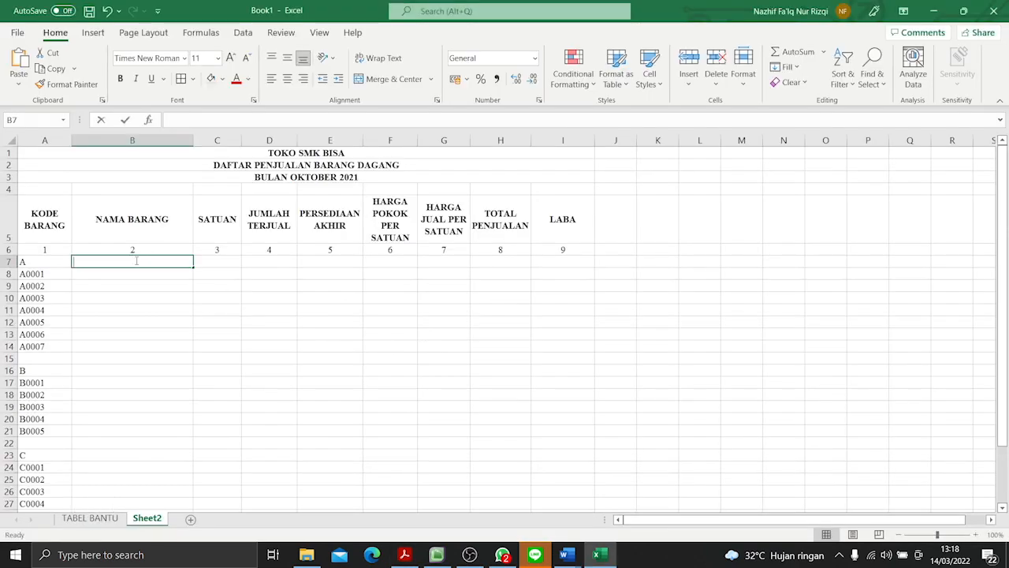
pyautogui.write('=VLOOK')
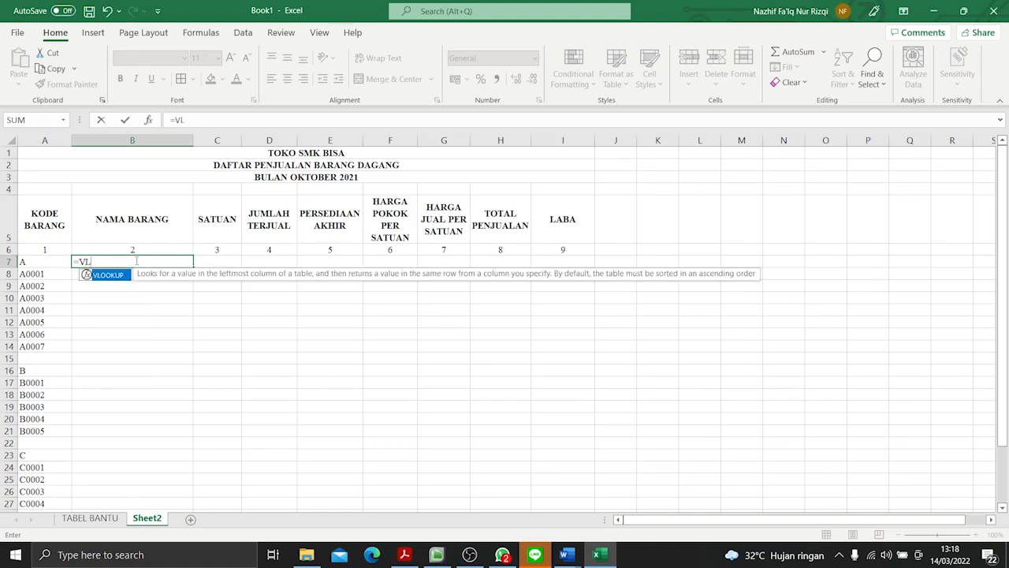
pyautogui.press('Escape')
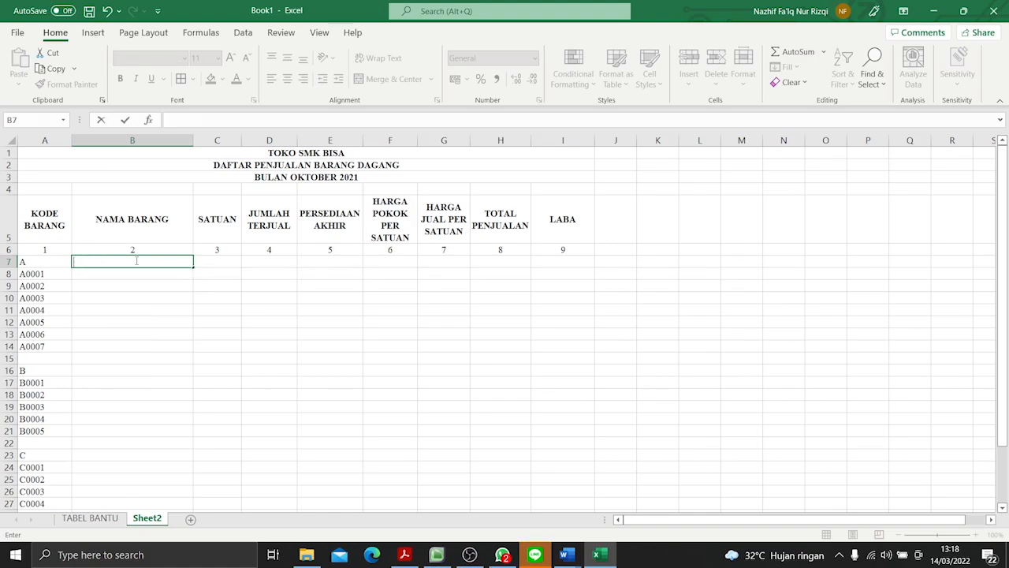
# - Examine the NAMA BARANG column on the TABEL BANTU sheet as the source for the item names
pyautogui.click(157, 225)
pyautogui.click(90, 518)
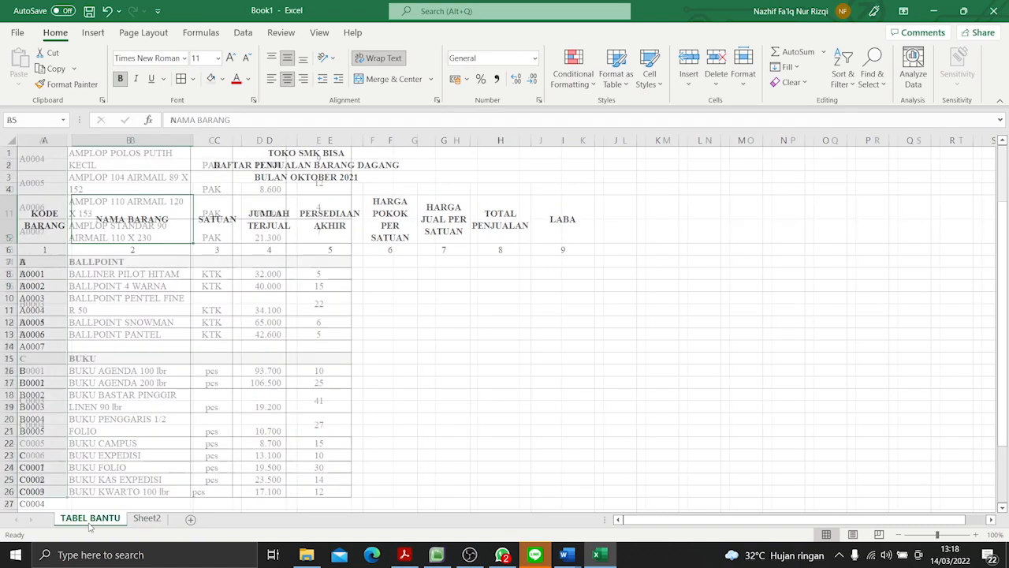
pyautogui.scroll(-3, 128, 244)
pyautogui.click(129, 241)
pyautogui.scroll(3, 129, 245)
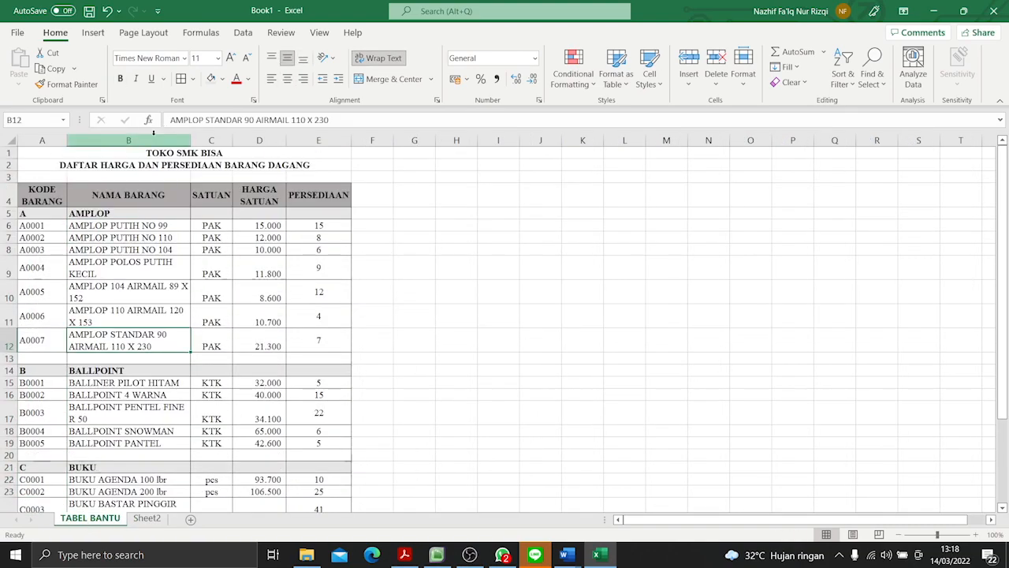
pyautogui.click(128, 140)
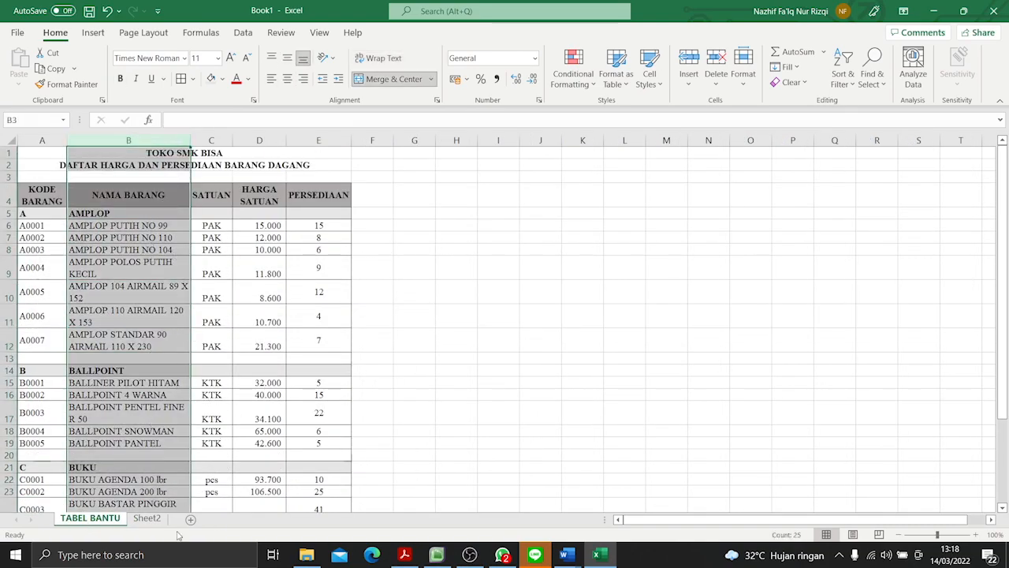
# - Start a VLOOKUP formula in cell B7 of Sheet2, under NAMA BARANG
pyautogui.click(147, 518)
pyautogui.click(91, 262)
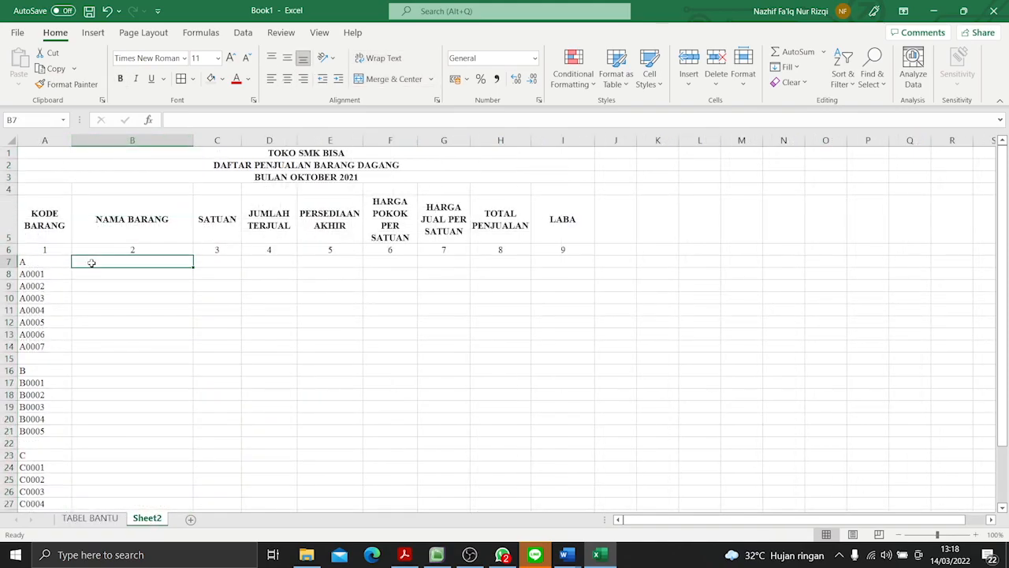
pyautogui.write('=')
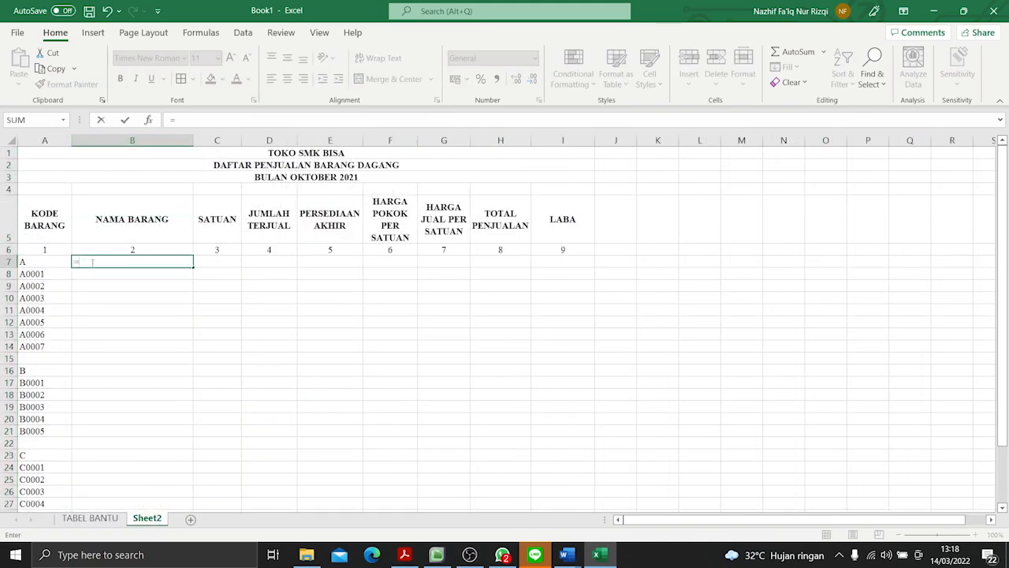
pyautogui.write('VLOOK')
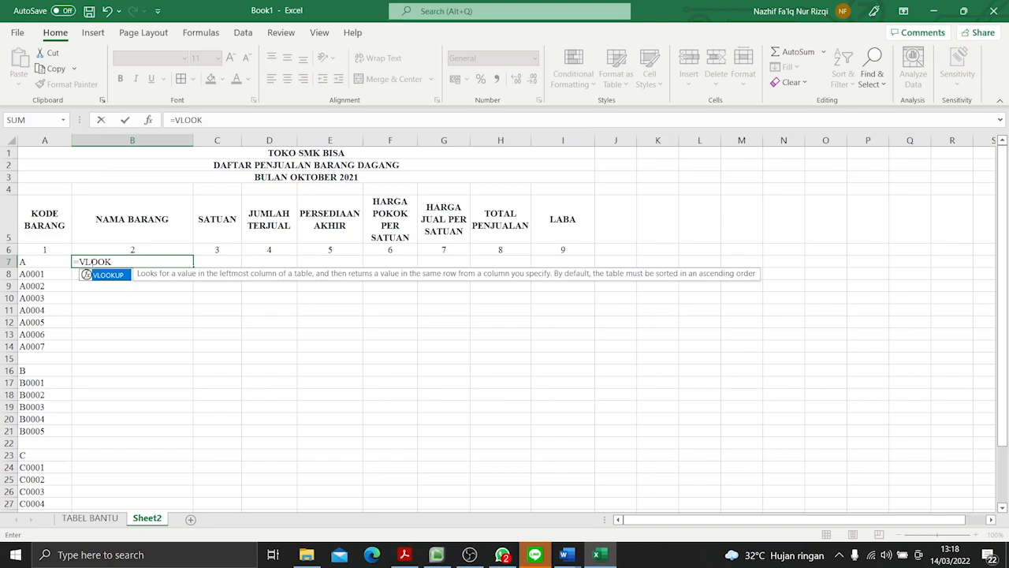
pyautogui.write('UP(')
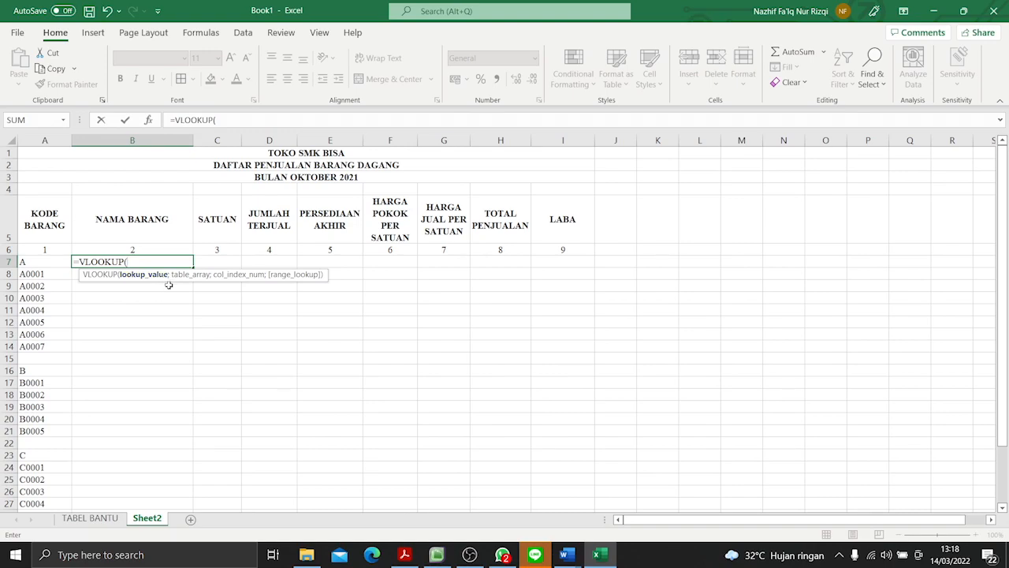
# - Complete the NAMA BARANG formula in B7 as =VLOOKUP(A7;TABELBANTU;2;FALSE)
pyautogui.click(29, 261)
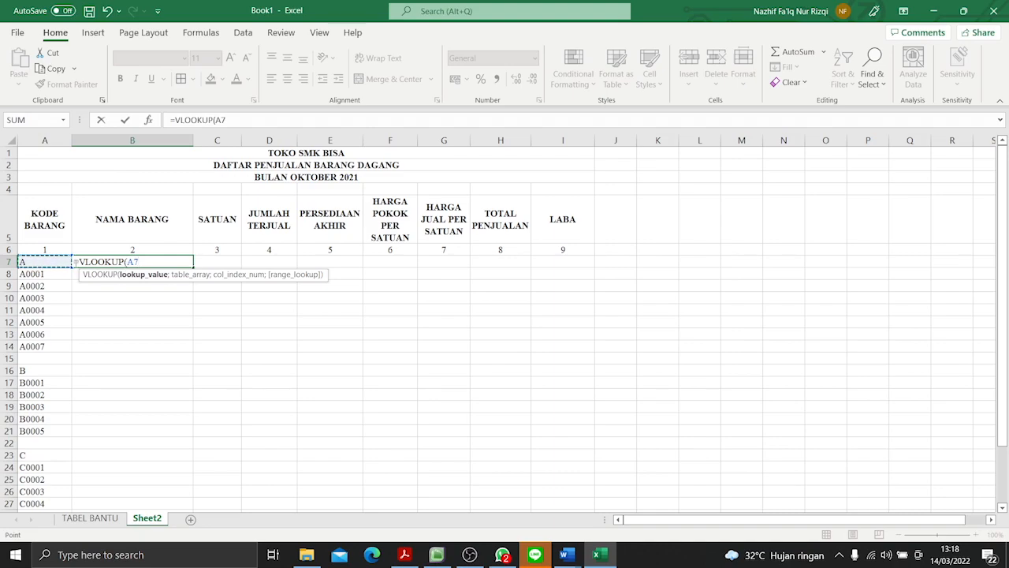
pyautogui.write(';')
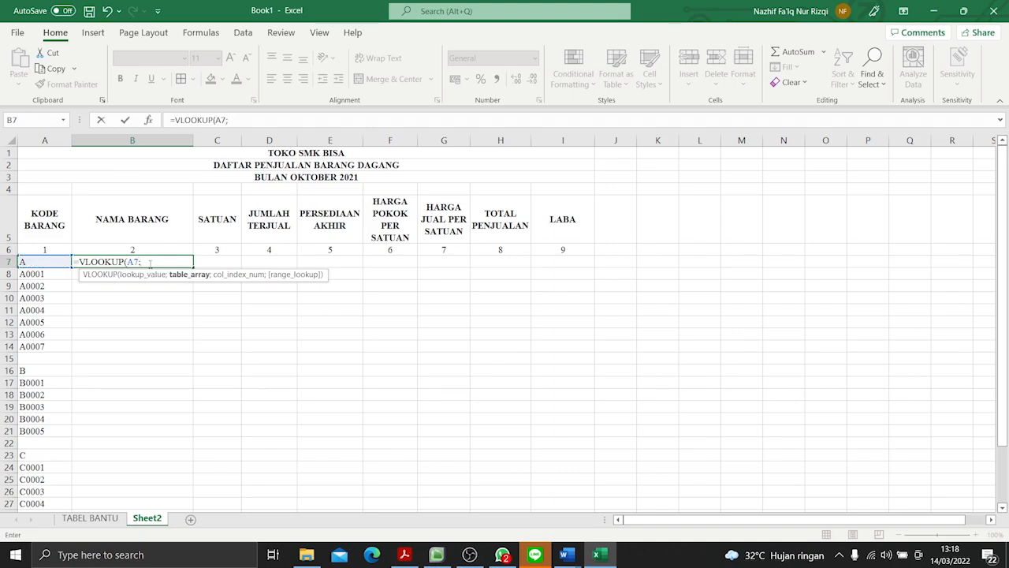
pyautogui.write('TABELBANTU')
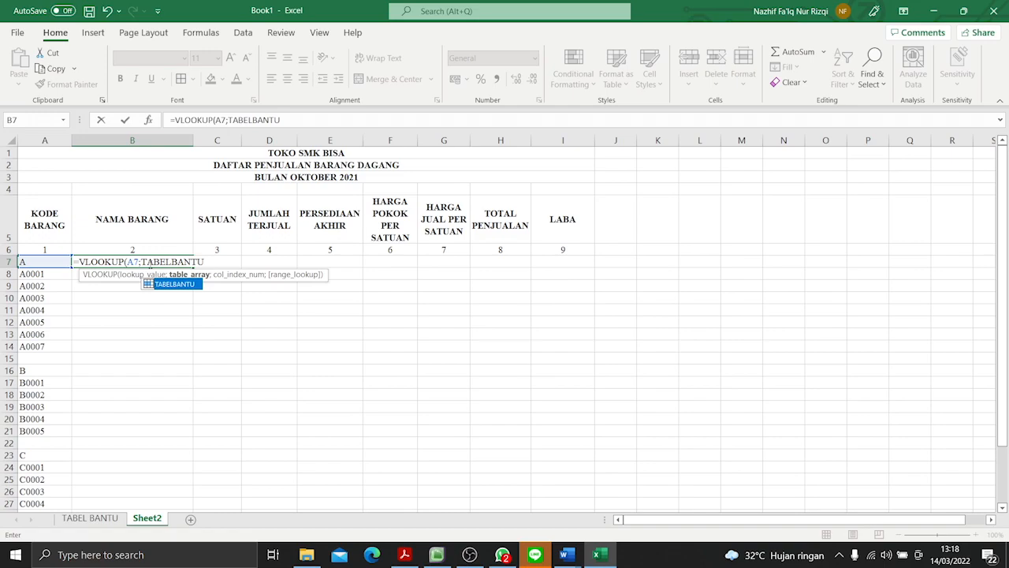
pyautogui.write(';')
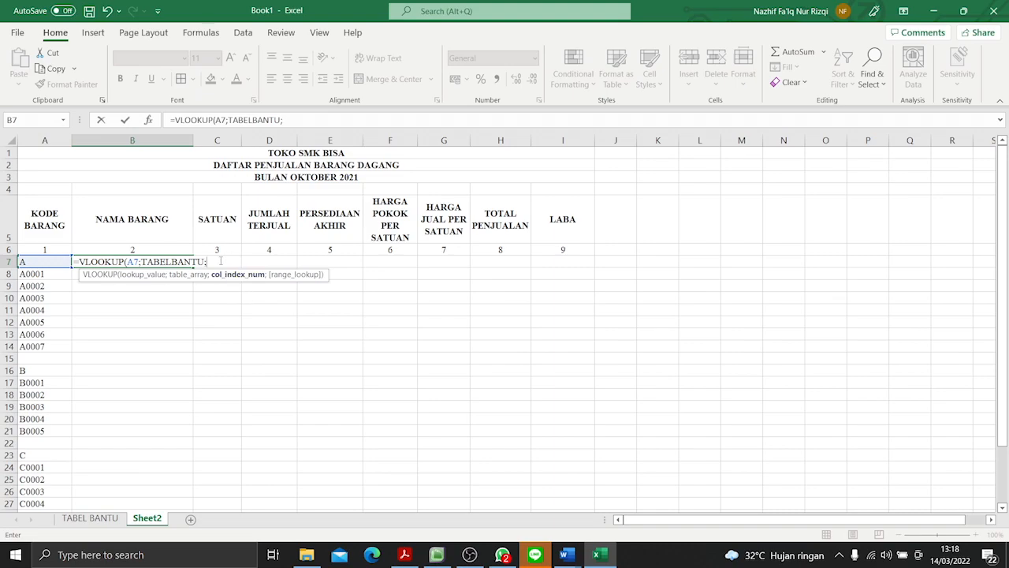
pyautogui.write('2;FAKLS')
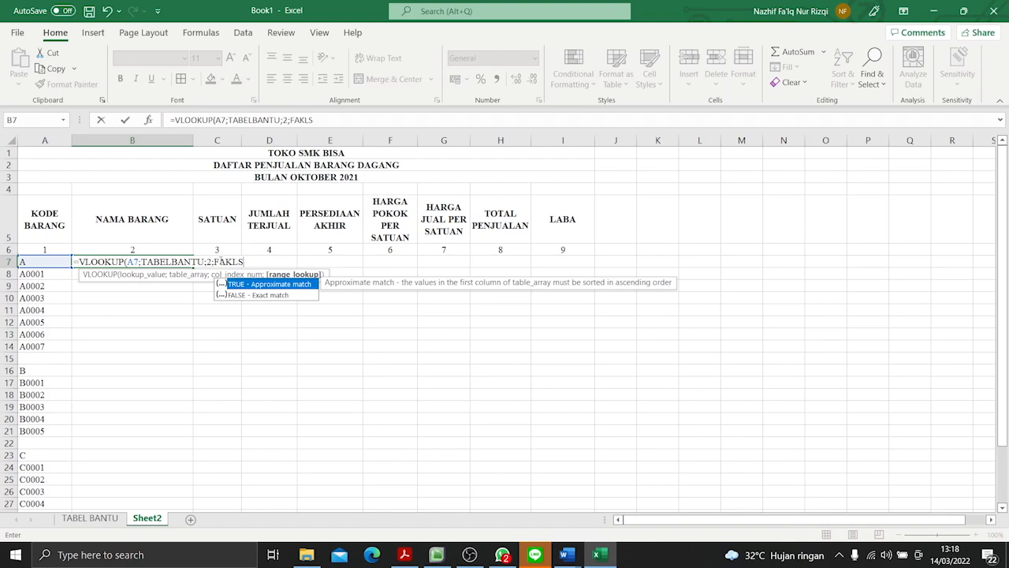
pyautogui.press('BackSpace')
pyautogui.press('BackSpace')
pyautogui.press('BackSpace')
pyautogui.write('LSE)')
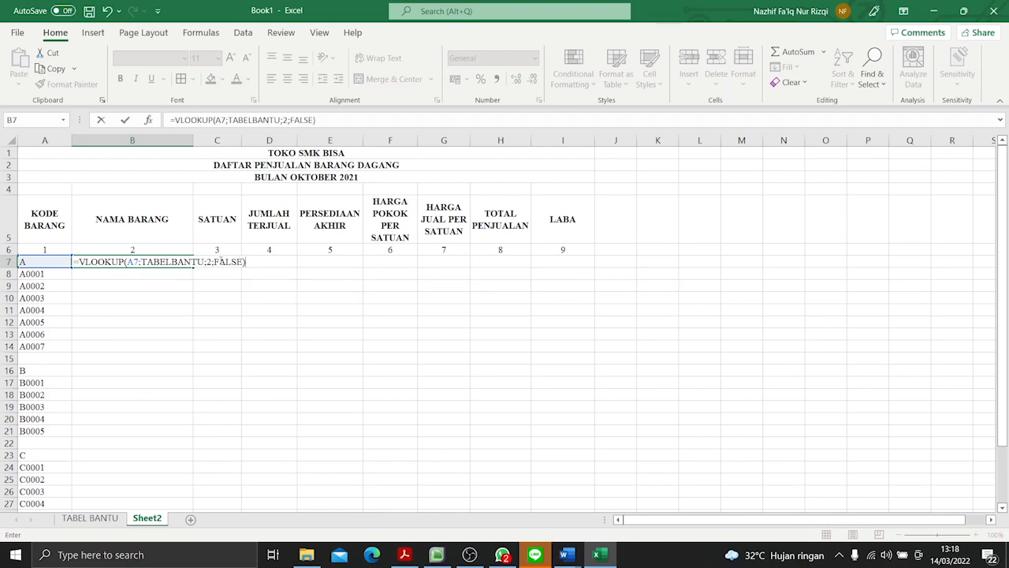
pyautogui.press('Return')
# - Fill the NAMA BARANG formula from B7 down to B32 and wrap the text in those cells
pyautogui.click(150, 260)
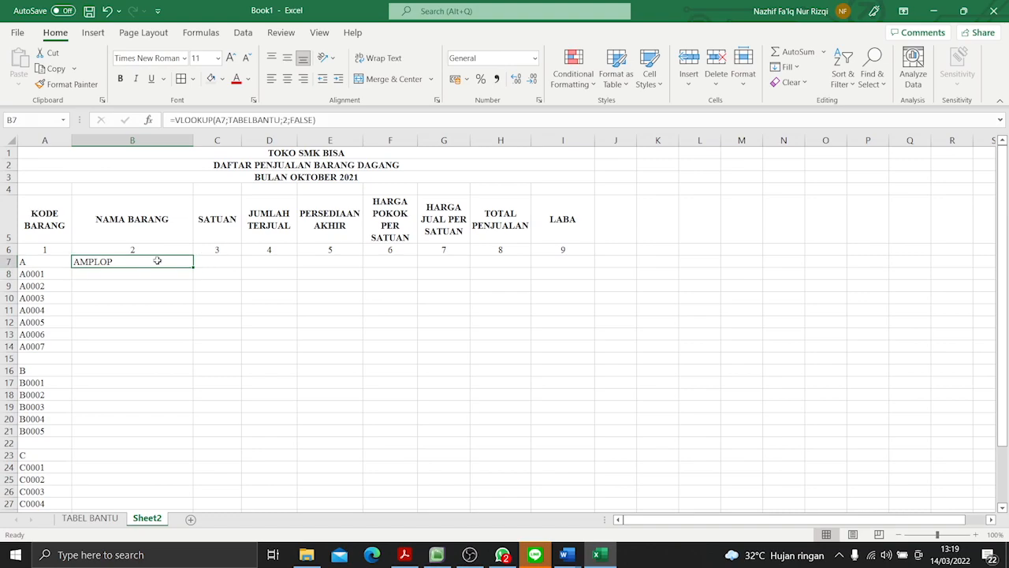
pyautogui.moveTo(193, 266); pyautogui.dragTo(194, 476)
pyautogui.scroll(2, 255, 431)
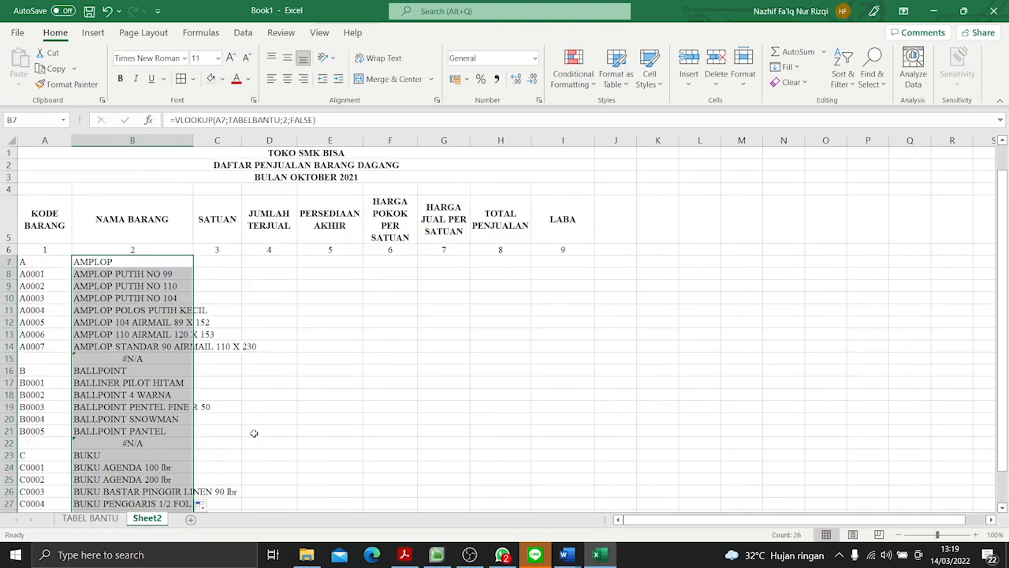
pyautogui.click(379, 58)
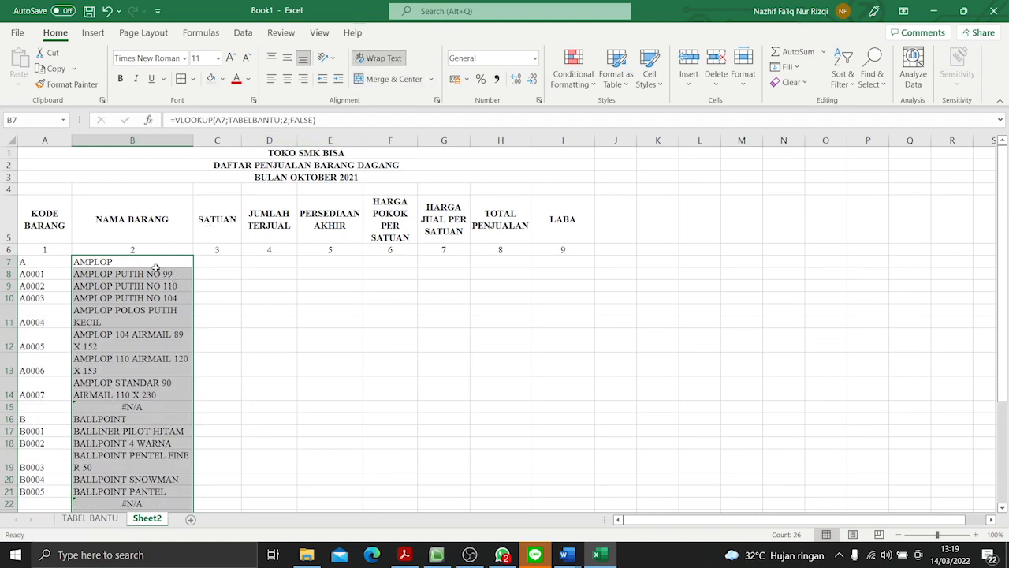
# - Clear the NAMA BARANG cells B15 and B22 in the blank rows between the item groups
pyautogui.click(124, 405)
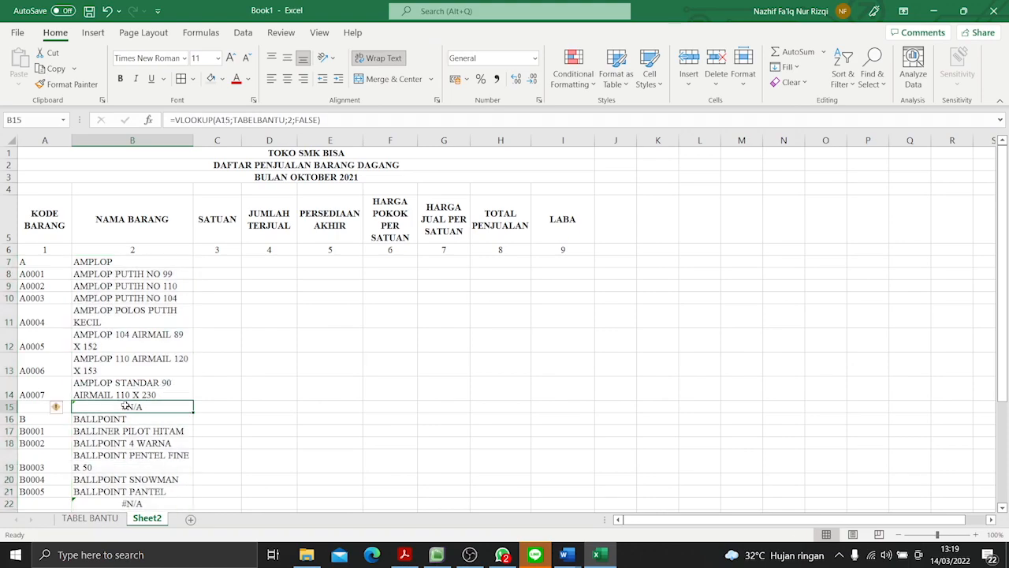
pyautogui.press('BackSpace')
pyautogui.scroll(-4, 131, 410)
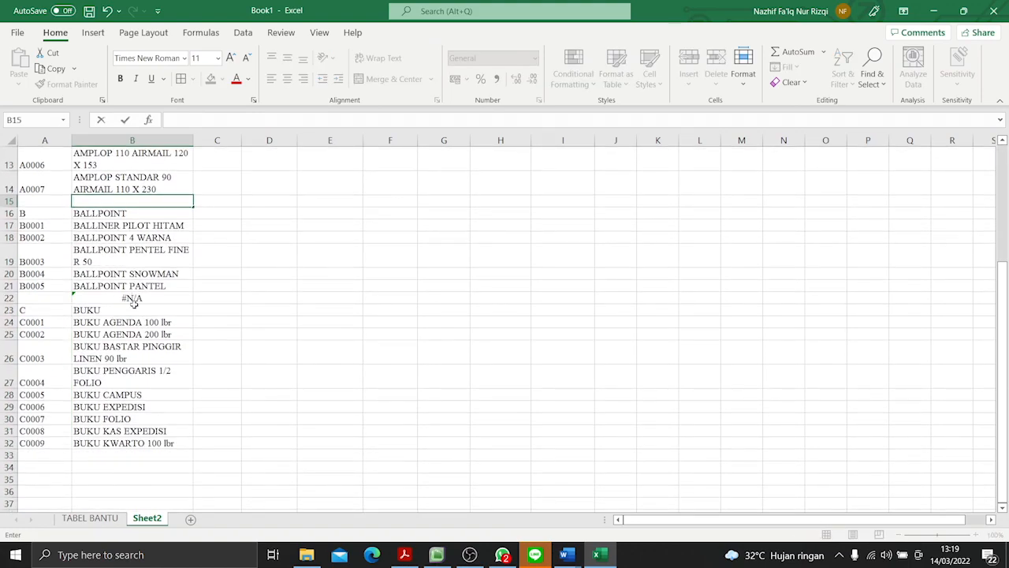
pyautogui.click(134, 305)
pyautogui.press('BackSpace')
pyautogui.scroll(4, 333, 313)
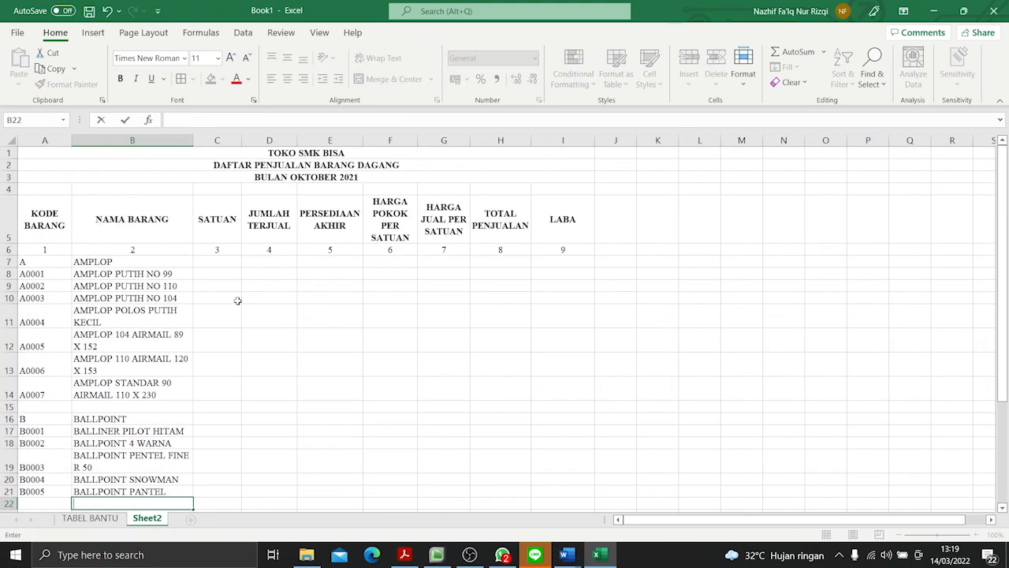
# - Check the SATUAN column's position on TABEL BANTU and enter =VLOOKUP(A7;TABELBANTU;3;FALSE) in C7 of Sheet2
pyautogui.click(220, 227)
pyautogui.click(89, 518)
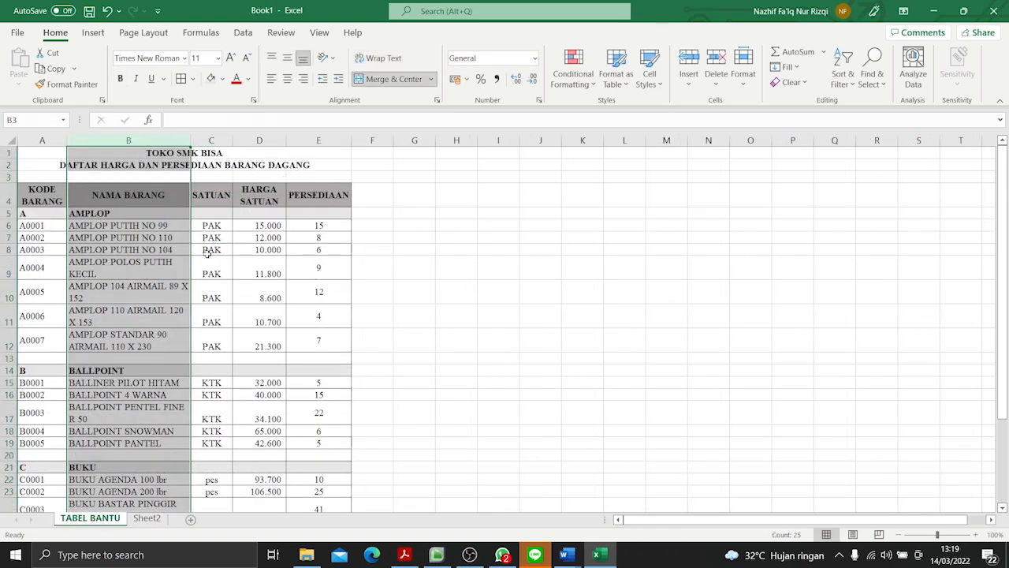
pyautogui.click(210, 141)
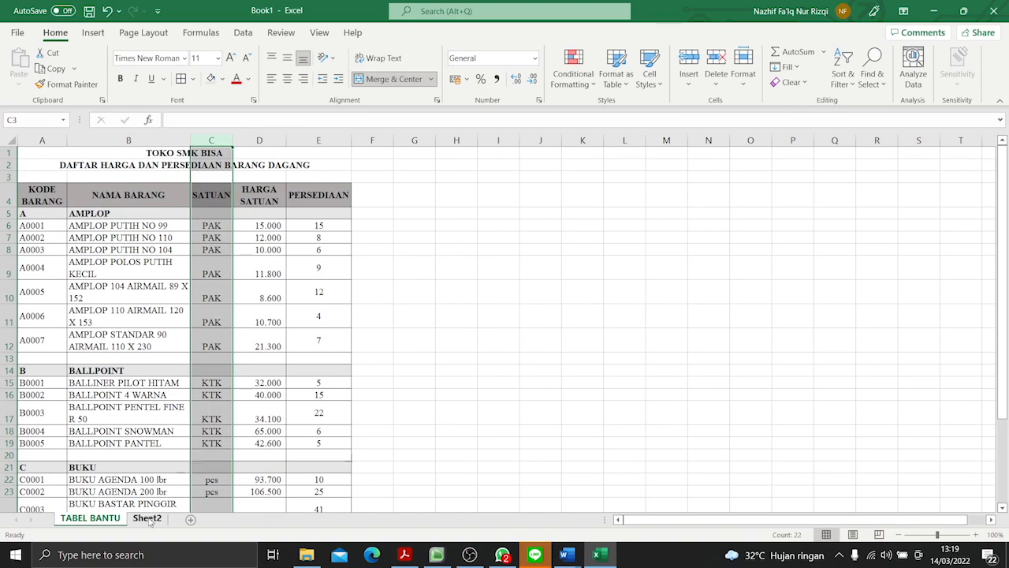
pyautogui.click(146, 518)
pyautogui.click(143, 261)
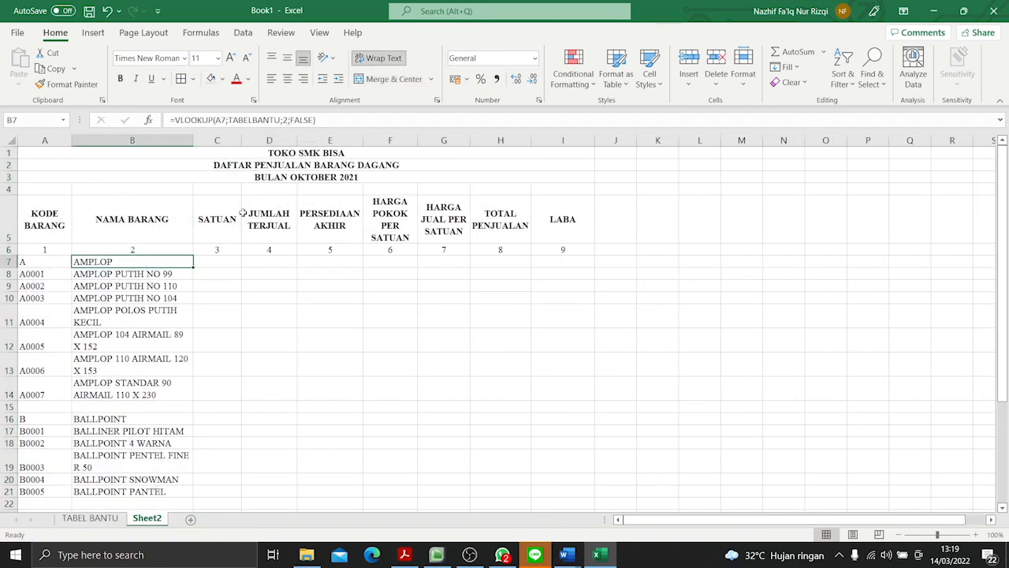
pyautogui.click(218, 261)
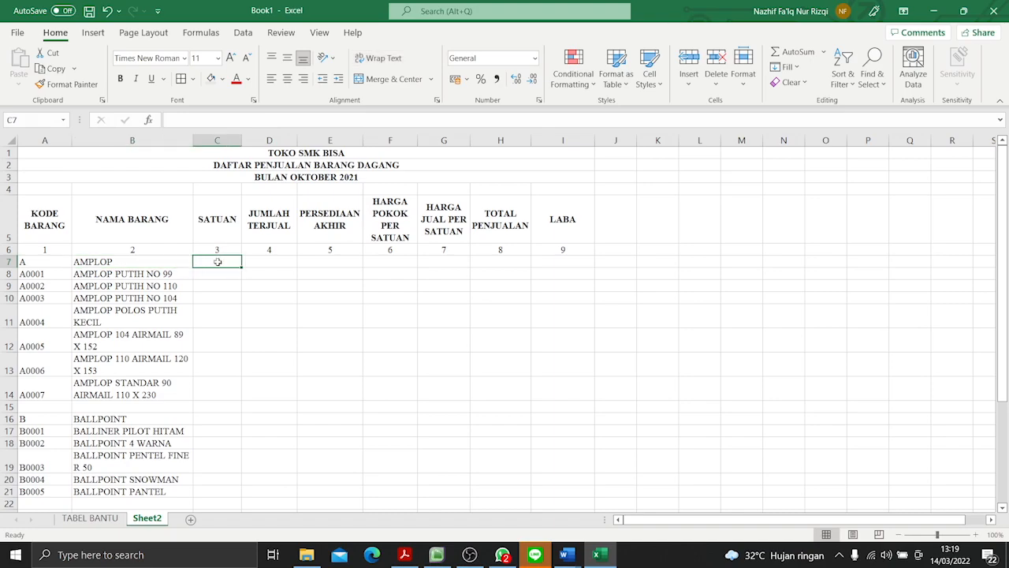
pyautogui.write('=VLOOK')
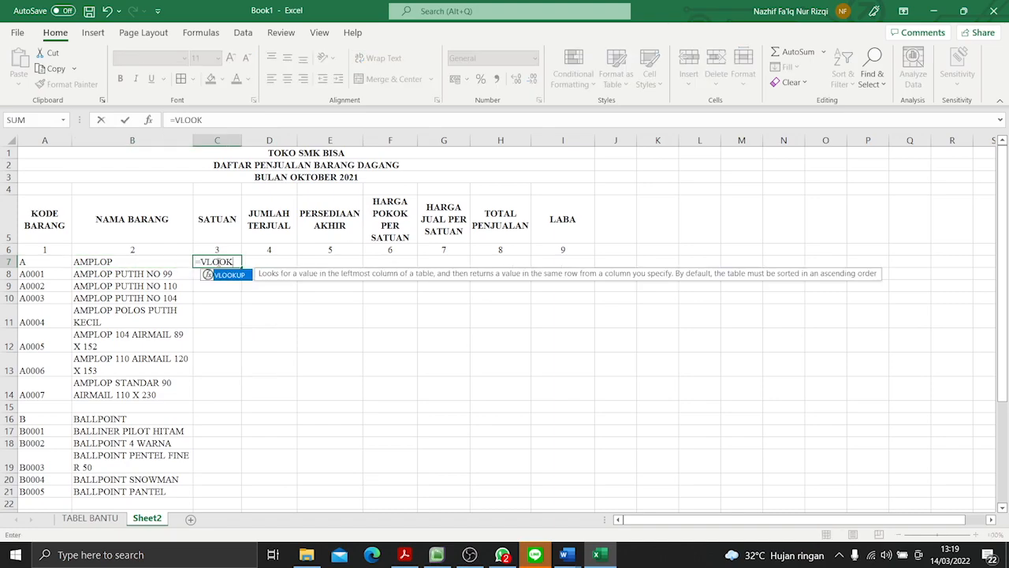
pyautogui.write('UP(')
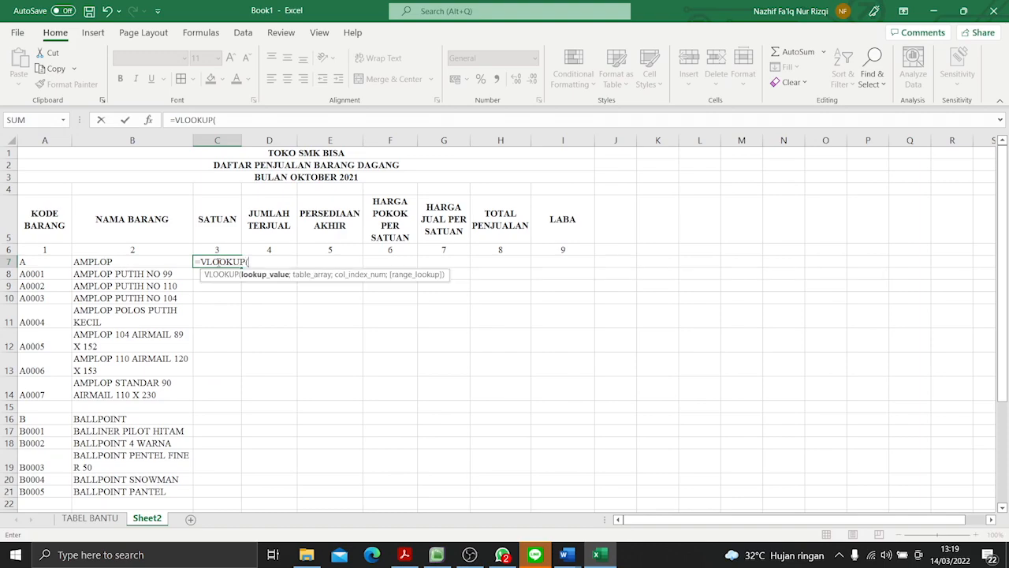
pyautogui.click(47, 264)
pyautogui.write(';')
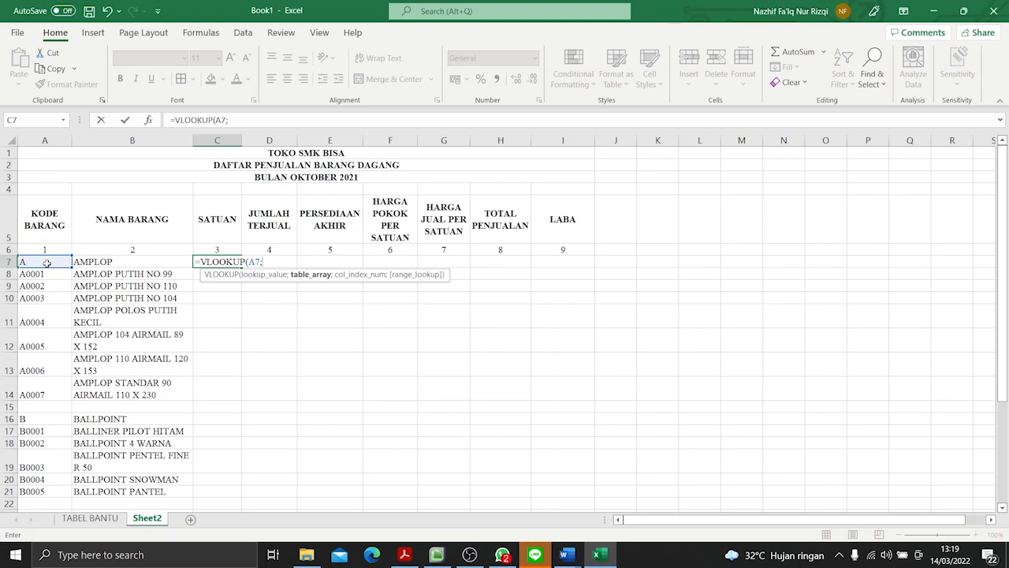
pyautogui.write('TABELBANT')
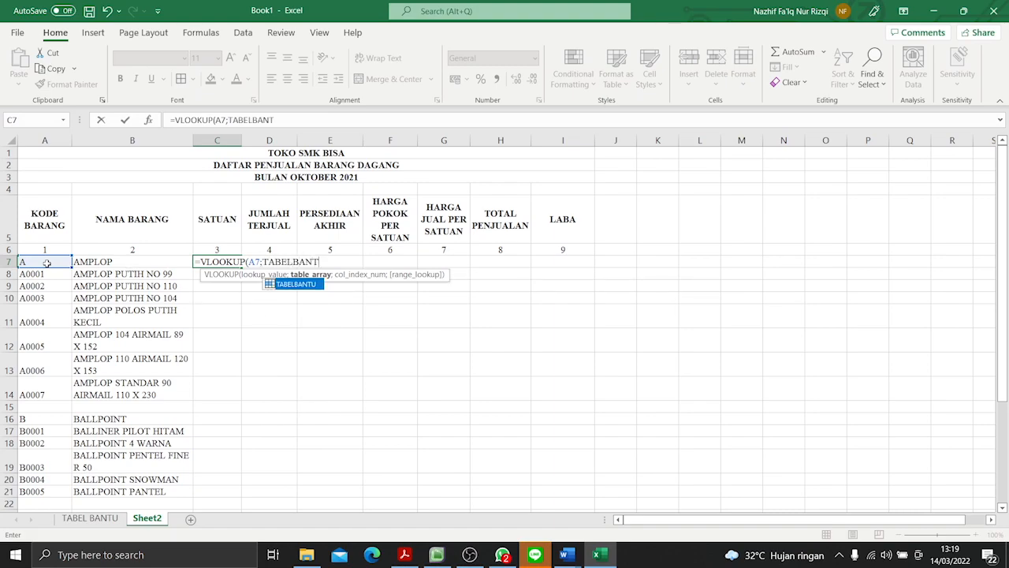
pyautogui.write('U;3;FALSE')
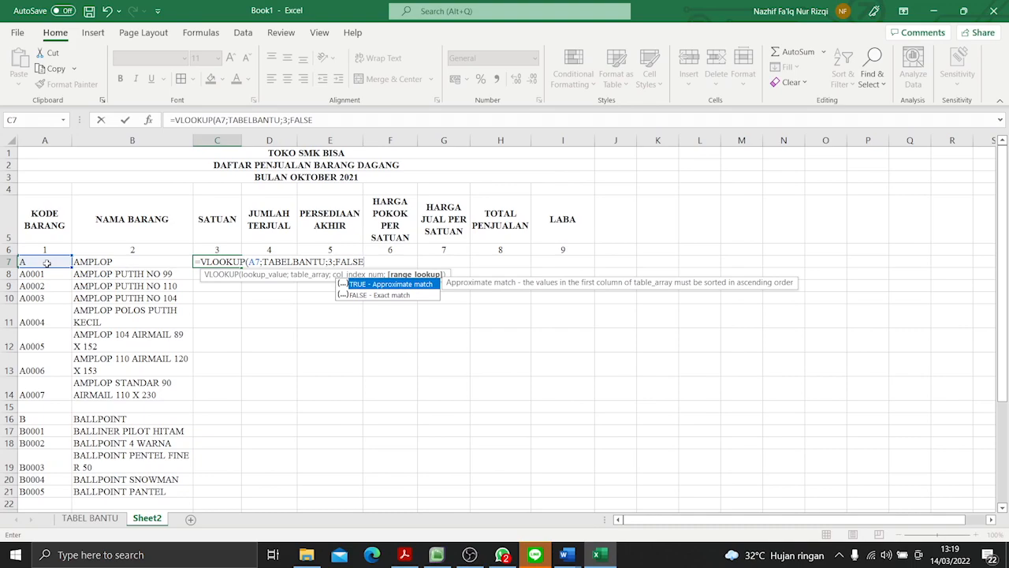
pyautogui.write(')')
pyautogui.press('Return')
# - Fill the SATUAN formula from C7 down to C32
pyautogui.click(206, 262)
pyautogui.moveTo(242, 274); pyautogui.dragTo(241, 499)
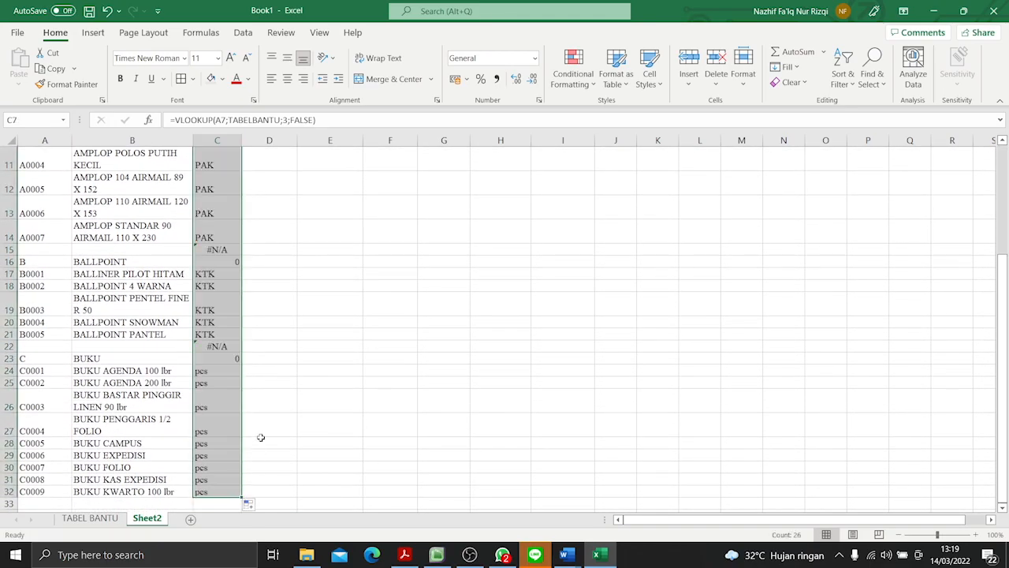
pyautogui.scroll(4, 261, 437)
# - Clear the SATUAN cells C7, C15, C16, C22 and C23 in the group heading rows and blank rows
pyautogui.click(228, 262)
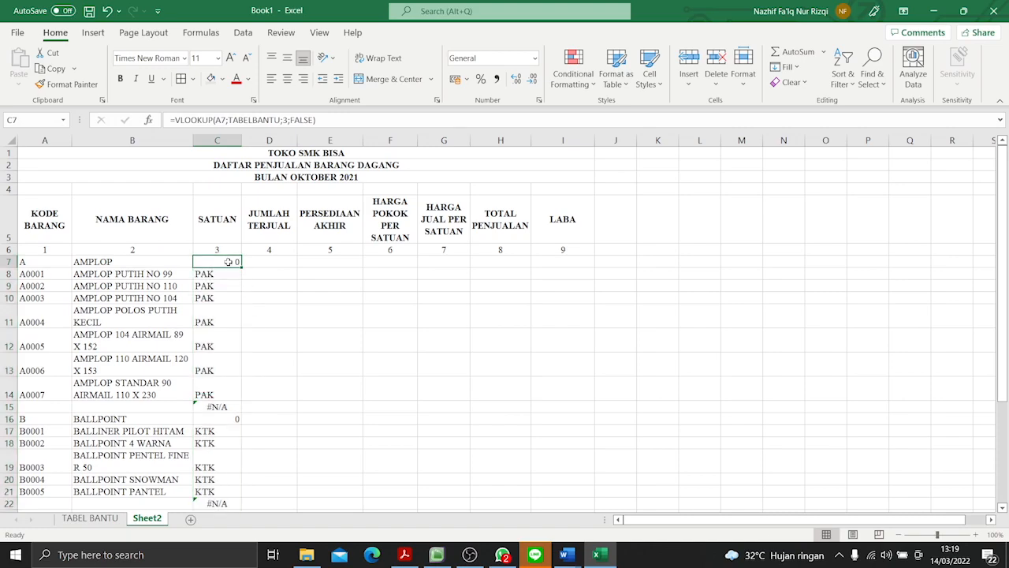
pyautogui.press('BackSpace')
pyautogui.click(228, 409)
pyautogui.press('BackSpace')
pyautogui.press('Return')
pyautogui.press('BackSpace')
pyautogui.scroll(-3, 228, 394)
pyautogui.click(227, 358)
pyautogui.press('BackSpace')
pyautogui.press('Return')
pyautogui.press('BackSpace')
pyautogui.scroll(-4, 232, 370)
pyautogui.scroll(4, 232, 371)
pyautogui.scroll(3, 237, 359)
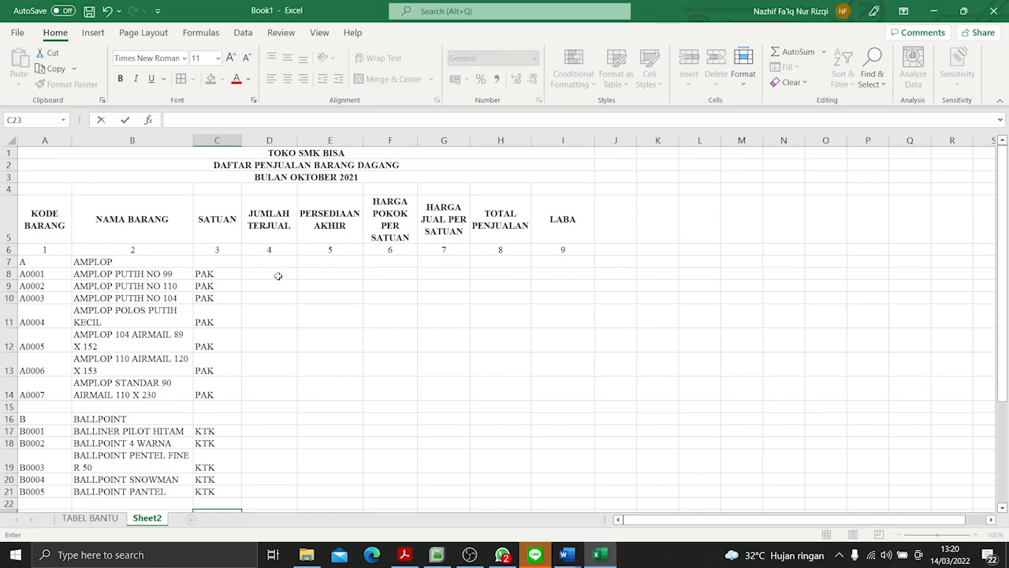
# - Look up the JUMLAH TERJUAL figures in the exam PDF and enter 12 and 6 in D8:D9 of Sheet2
pyautogui.hotkey('alt', 'Tab')
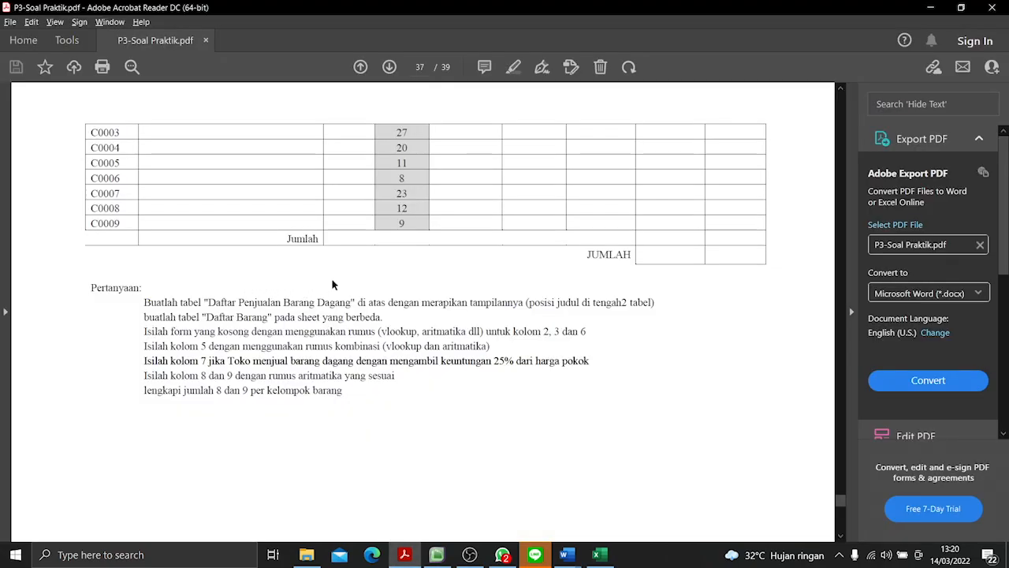
pyautogui.scroll(5, 377, 260)
pyautogui.scroll(3, 377, 261)
pyautogui.scroll(-2, 387, 283)
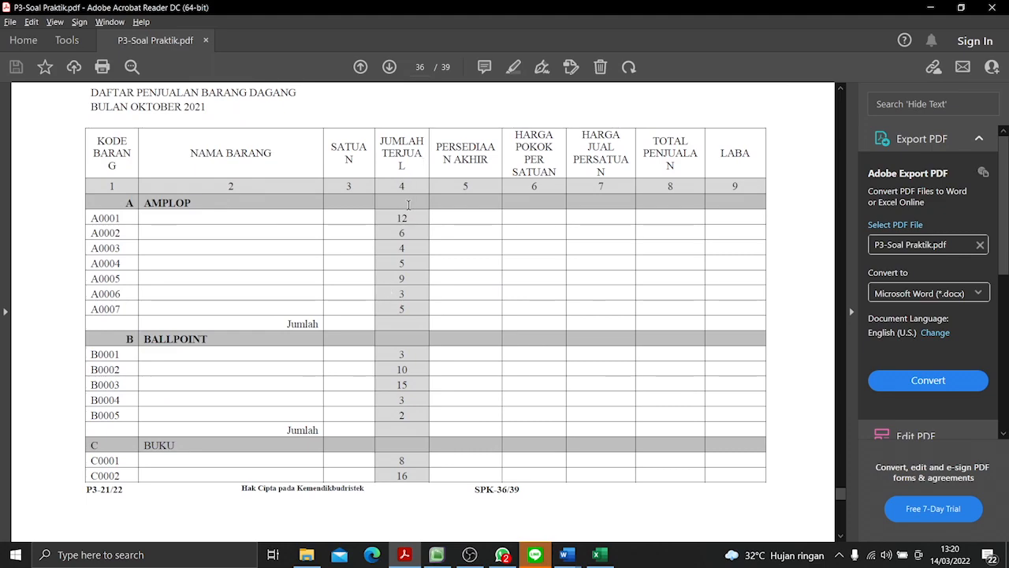
pyautogui.hotkey('alt', 'Tab')
pyautogui.click(264, 270)
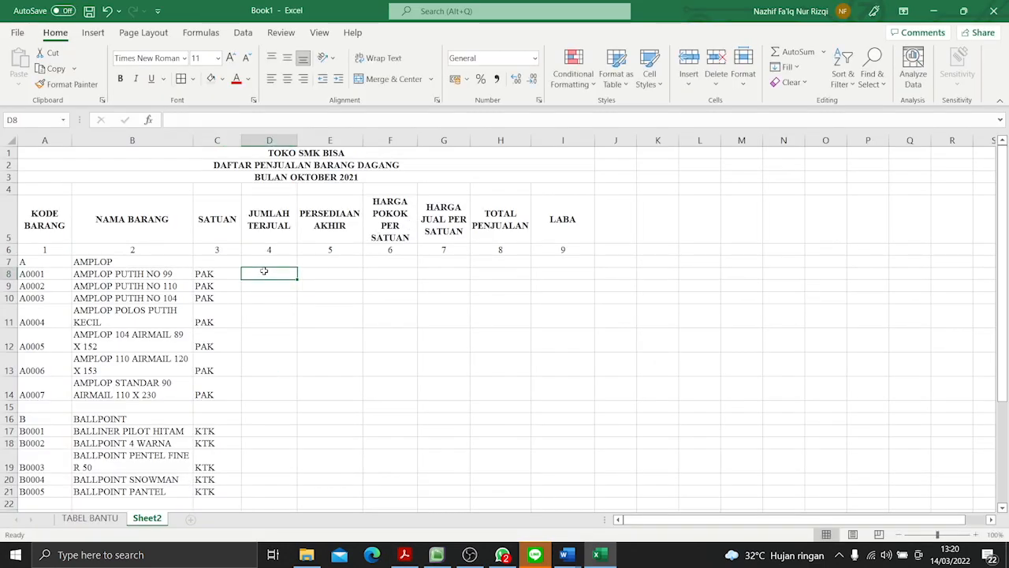
pyautogui.write('12')
pyautogui.press('Return')
pyautogui.write('6')
pyautogui.press('Return')
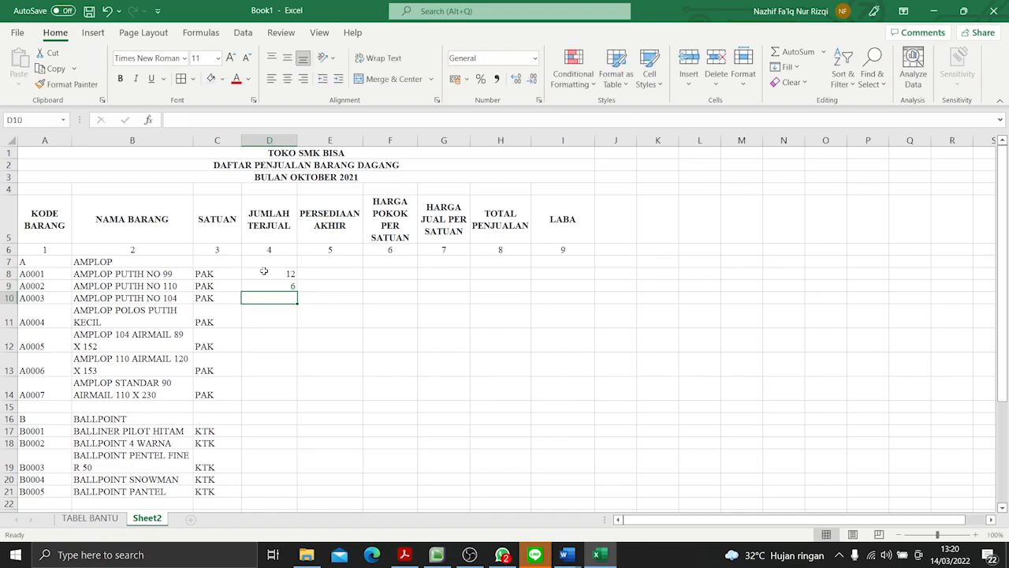
# - Enter the quantities sold 4, 5 and 9 from the PDF for items A0003 to A0005 in D10:D12
pyautogui.hotkey('alt', 'Tab')
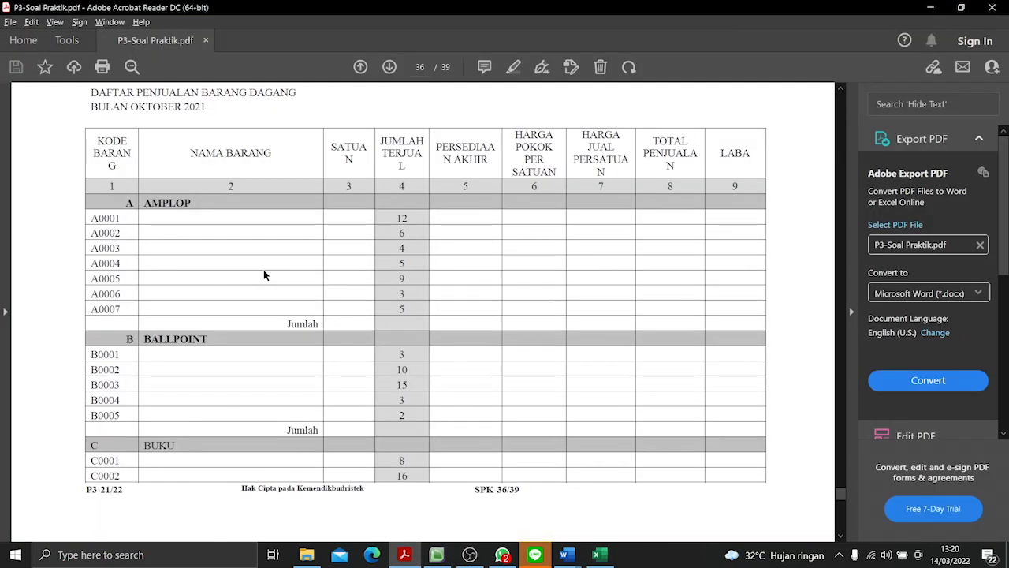
pyautogui.hotkey('alt', 'Tab')
pyautogui.write('4')
pyautogui.press('Return')
pyautogui.write('5')
pyautogui.press('Return')
pyautogui.write('9')
pyautogui.press('Return')
# - Enter the quantities sold 3 and 5 from the PDF for items A0006 and A0007 in D13:D14
pyautogui.hotkey('alt', 'Tab')
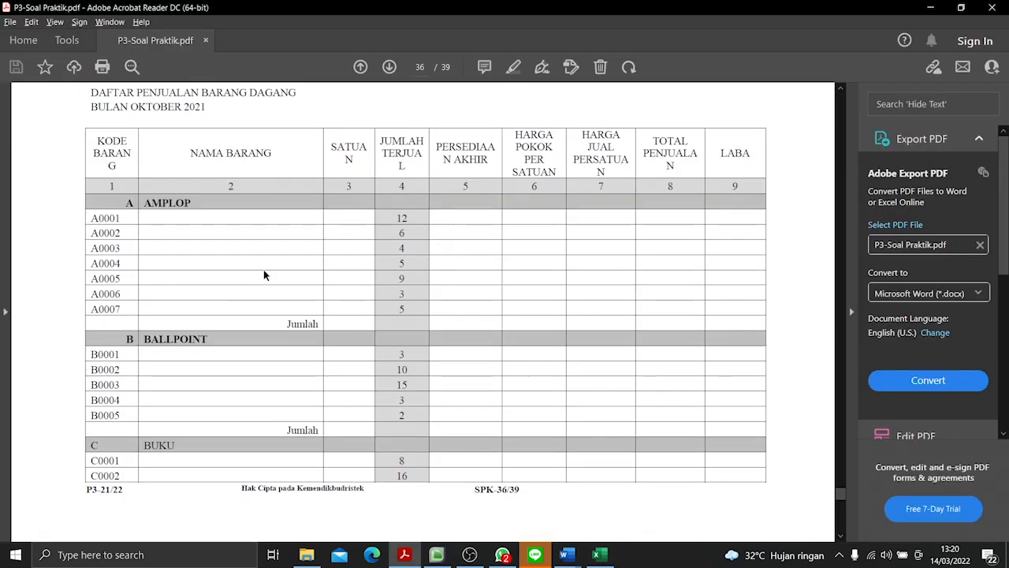
pyautogui.hotkey('alt', 'Tab')
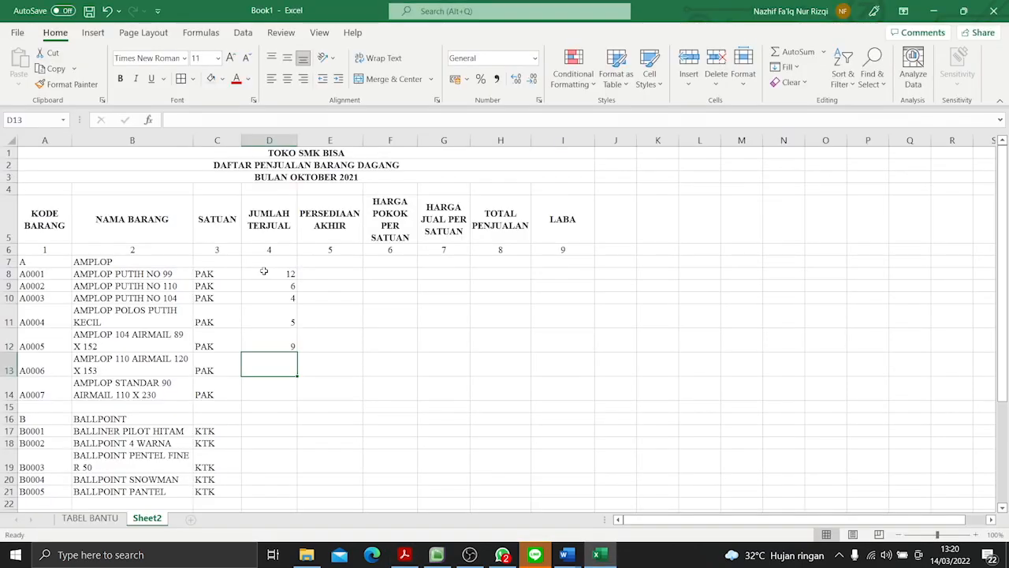
pyautogui.write('3')
pyautogui.press('Return')
pyautogui.write('5')
pyautogui.press('Return')
# - Enter the quantities sold 3, 10 and 15 from the PDF for items B0001 to B0003 in D17:D19
pyautogui.scroll(-3, 264, 271)
pyautogui.click(260, 287)
pyautogui.hotkey('alt', 'Tab')
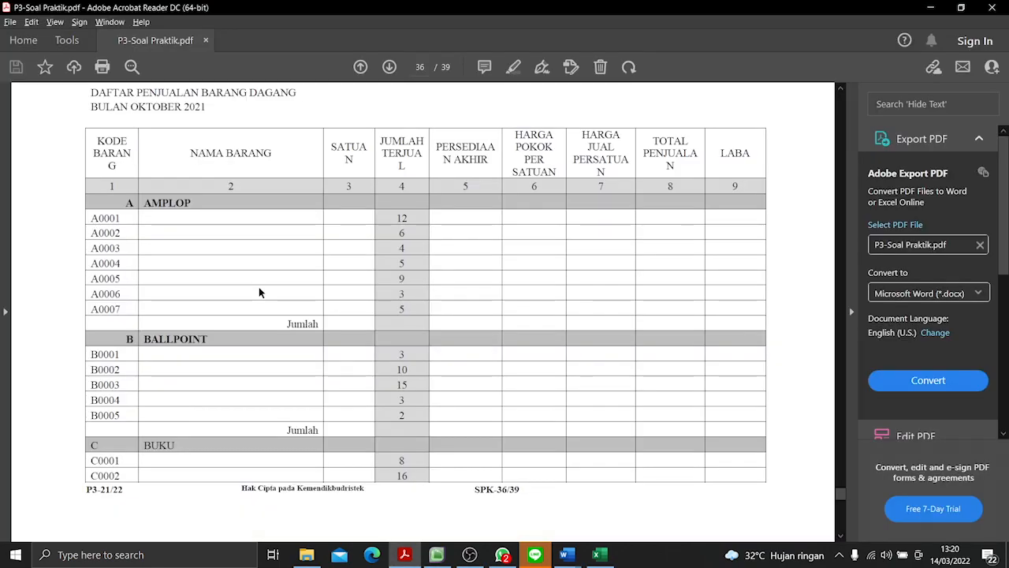
pyautogui.hotkey('alt', 'Tab')
pyautogui.write('3')
pyautogui.press('Return')
pyautogui.write('10')
pyautogui.press('Return')
pyautogui.write('15')
pyautogui.press('Return')
# - Enter the quantities sold 3 and 2 from the PDF for items B0004 and B0005 in D20:D21
pyautogui.hotkey('alt', 'Tab')
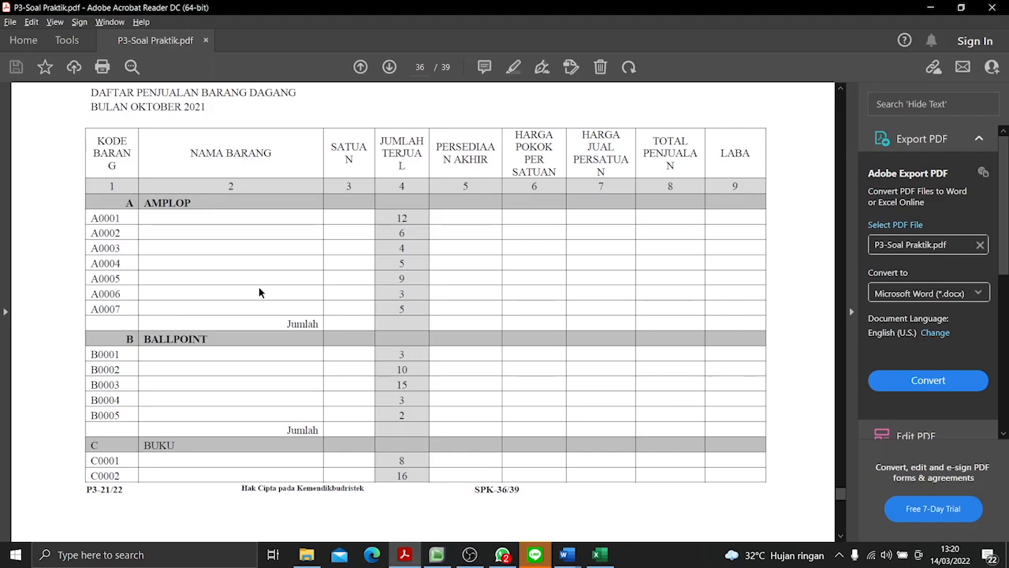
pyautogui.hotkey('alt', 'Tab')
pyautogui.write('3')
pyautogui.press('Return')
pyautogui.write('2')
pyautogui.press('Return')
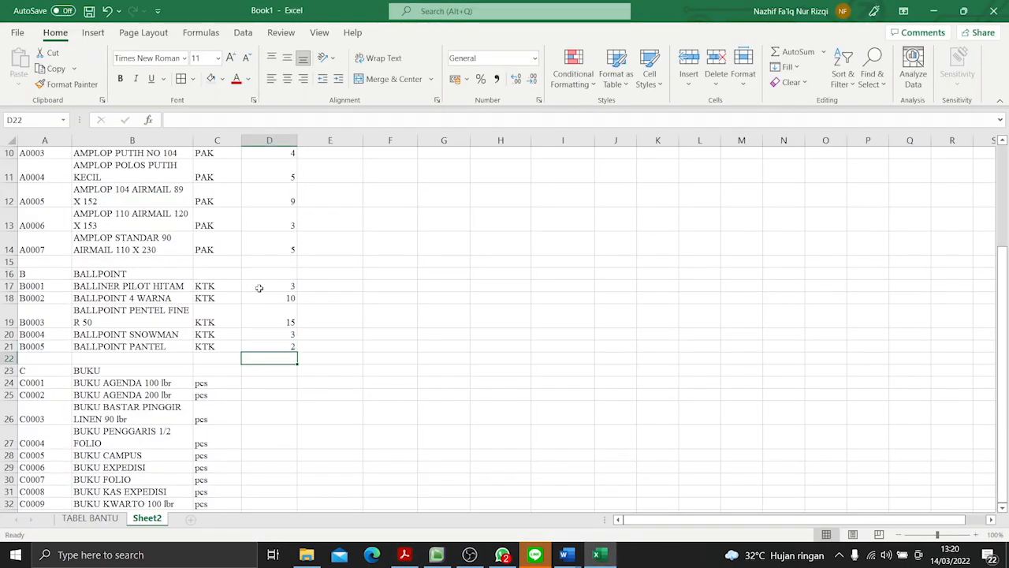
# - Enter the quantities sold 8 and 16 from the PDF for items C0001 and C0002 in D24:D25
pyautogui.hotkey('alt', 'Tab')
pyautogui.scroll(-10, 259, 293)
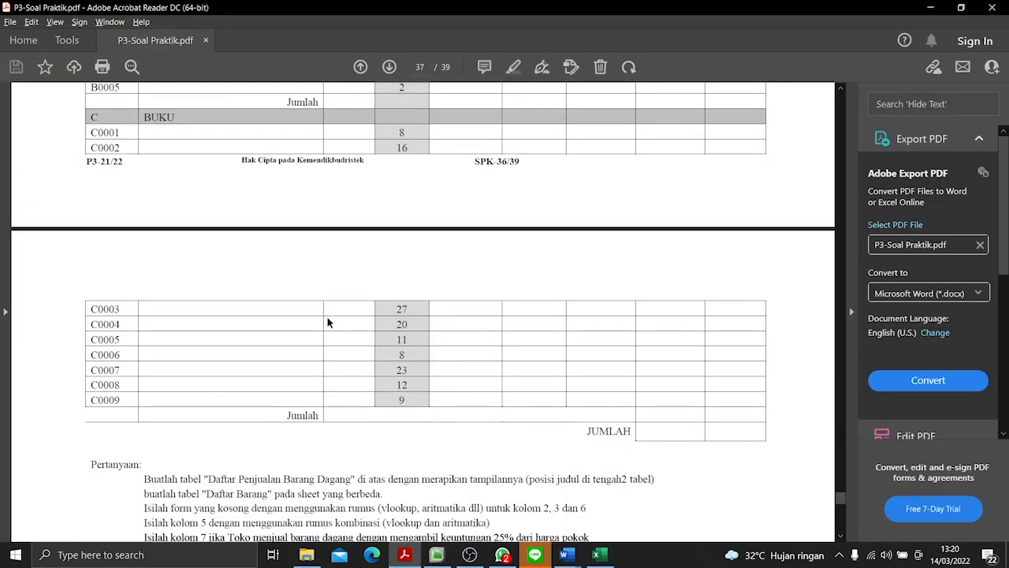
pyautogui.hotkey('alt', 'Tab')
pyautogui.click(274, 383)
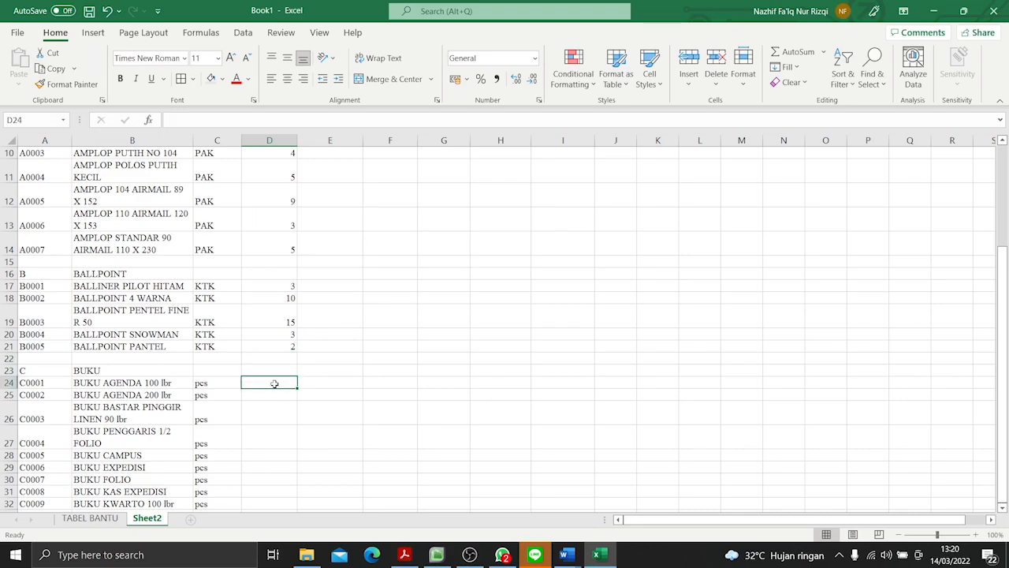
pyautogui.write('8')
pyautogui.press('Return')
pyautogui.write('16')
pyautogui.press('Return')
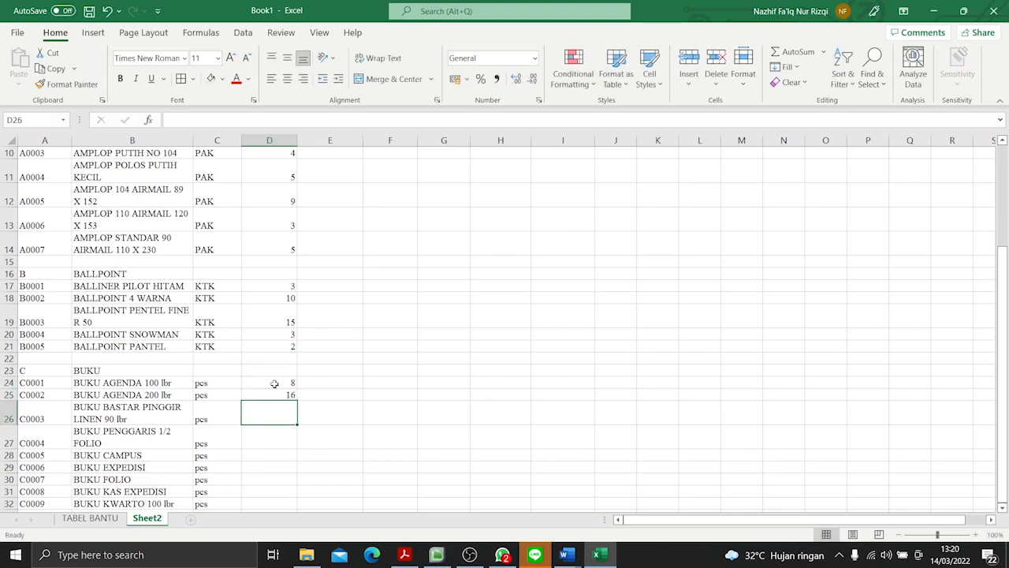
# - Enter the quantities sold 27 and 20 from the PDF for items C0003 and C0004 in D26:D27
pyautogui.hotkey('alt', 'Tab')
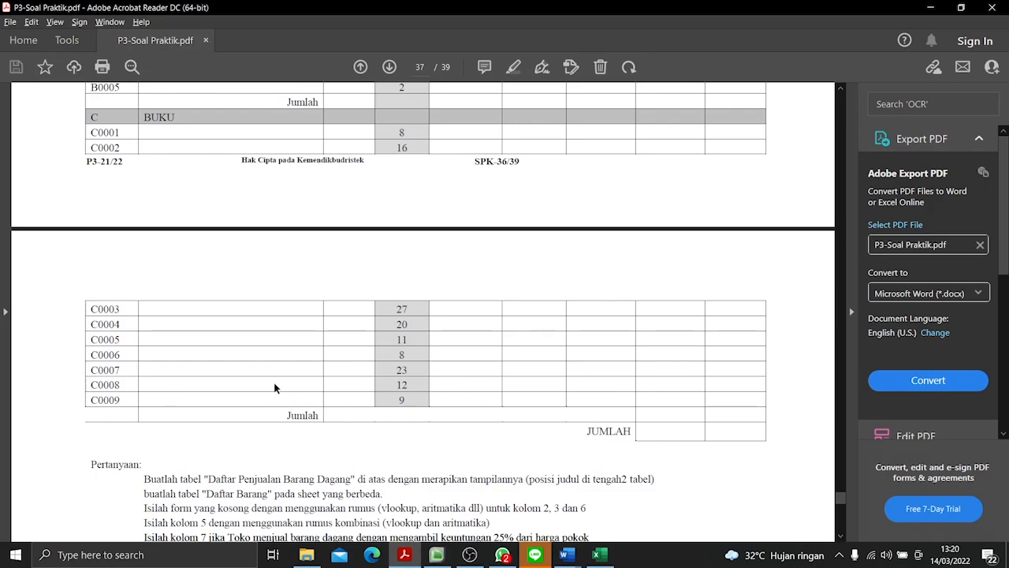
pyautogui.hotkey('alt', 'Tab')
pyautogui.write('27')
pyautogui.press('Return')
pyautogui.write('20')
pyautogui.press('Return')
# - Enter the quantities sold 11 and 8 from the PDF for items C0005 and C0006 in D28:D29
pyautogui.hotkey('alt', 'Tab')
pyautogui.hotkey('alt', 'Tab')
pyautogui.write('11')
pyautogui.press('Return')
pyautogui.write('8')
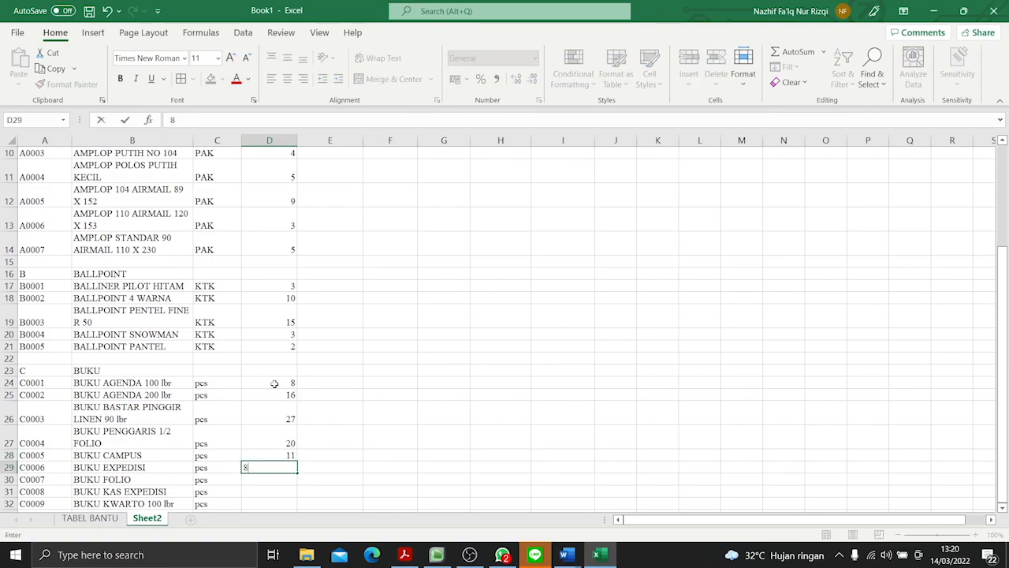
pyautogui.press('Return')
# - Enter the quantities sold 23 and 12 from the PDF for items C0007 and C0008 in D30:D31
pyautogui.hotkey('alt', 'Tab')
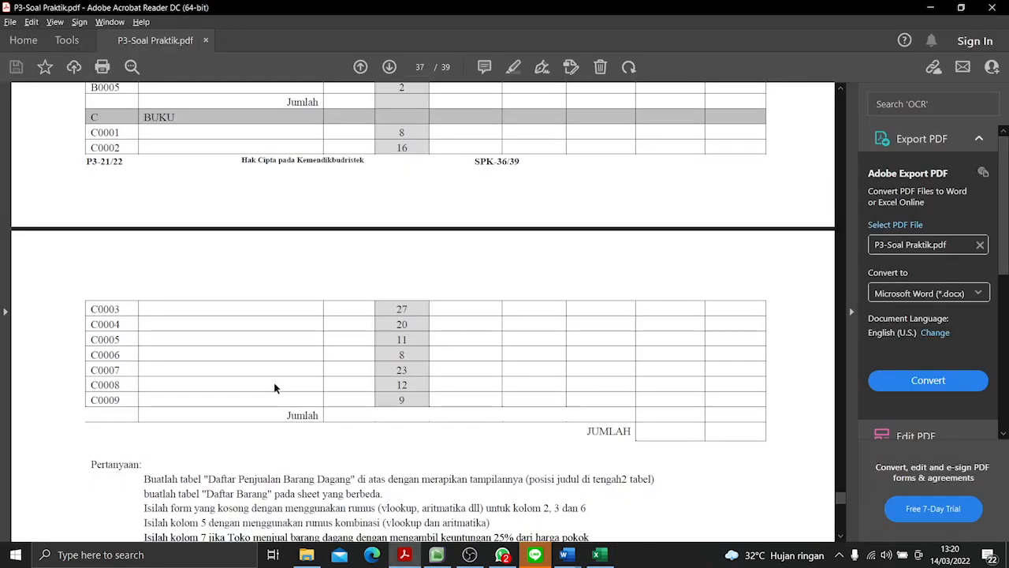
pyautogui.hotkey('alt', 'Tab')
pyautogui.write('23')
pyautogui.press('Return')
pyautogui.hotkey('alt', 'Tab')
pyautogui.hotkey('alt', 'Tab')
pyautogui.write('12')
pyautogui.press('Return')
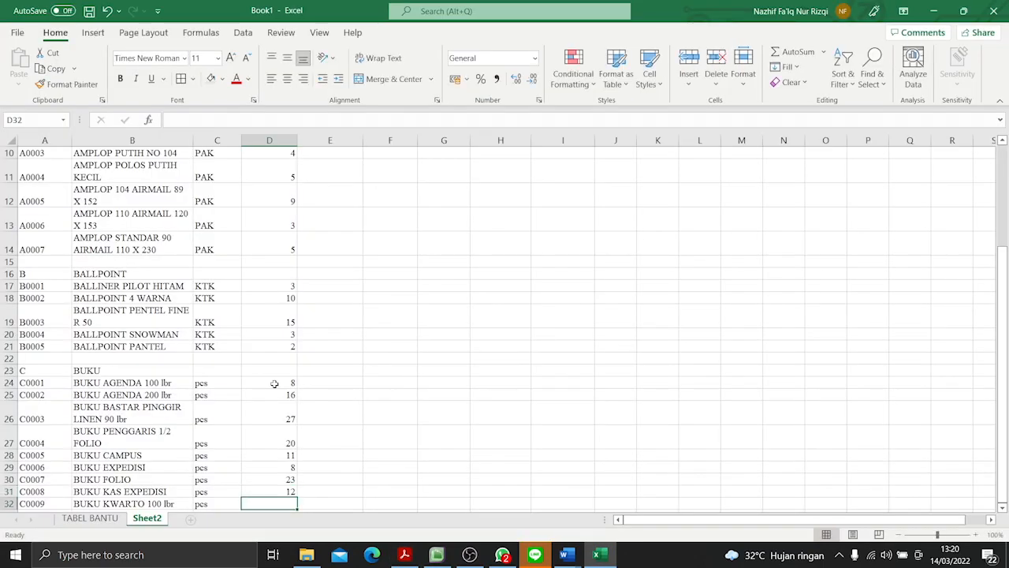
# - Enter the quantity sold 9 for item C0009 in D32
pyautogui.press('Return')
pyautogui.click(251, 491)
pyautogui.write('9')
pyautogui.press('Return')
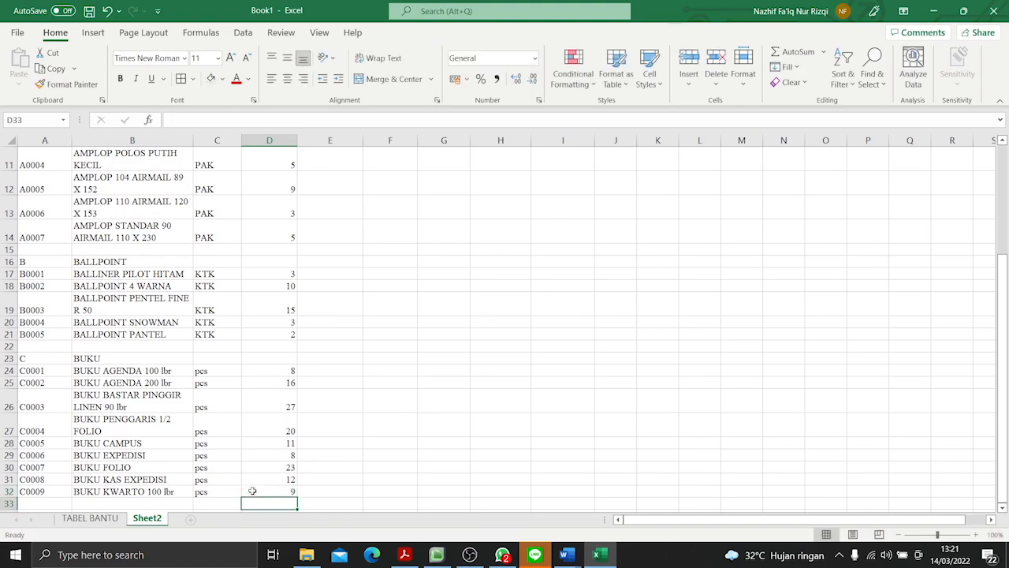
# - Center the JUMLAH TERJUAL values from D8 down to the last item horizontally
pyautogui.scroll(4, 253, 490)
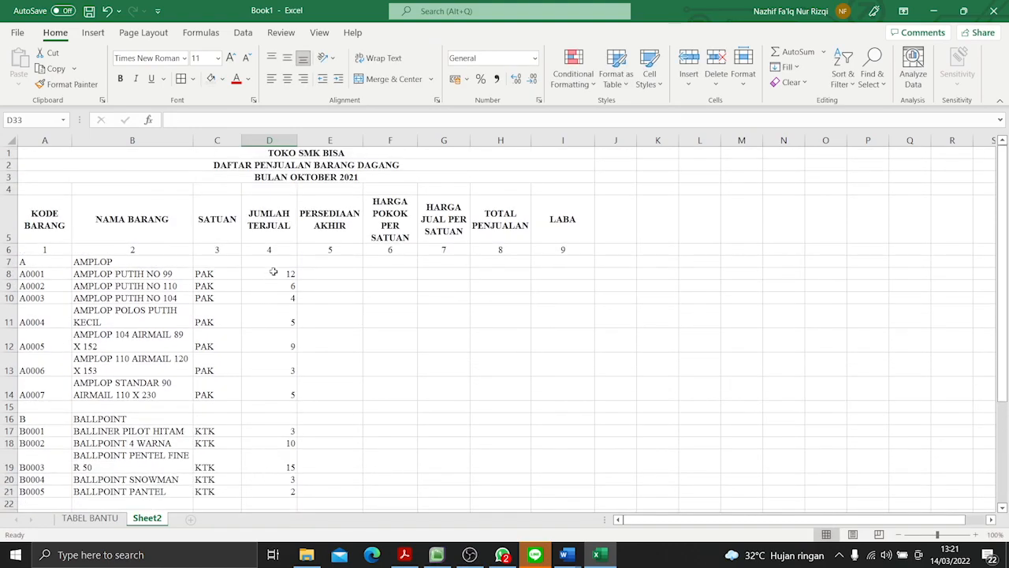
pyautogui.moveTo(273, 271); pyautogui.dragTo(282, 491)
pyautogui.click(287, 79)
pyautogui.scroll(4, 237, 236)
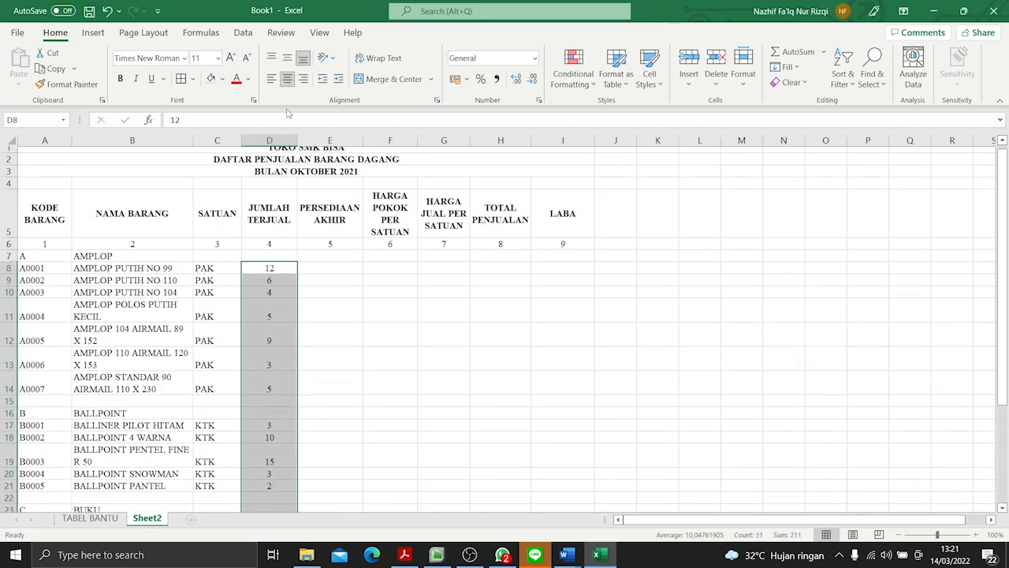
# - Apply middle vertical alignment to the SATUAN values and to the whole item list in columns A to D from row 7 down
pyautogui.moveTo(209, 271); pyautogui.dragTo(217, 493)
pyautogui.click(287, 57)
pyautogui.scroll(3, 135, 322)
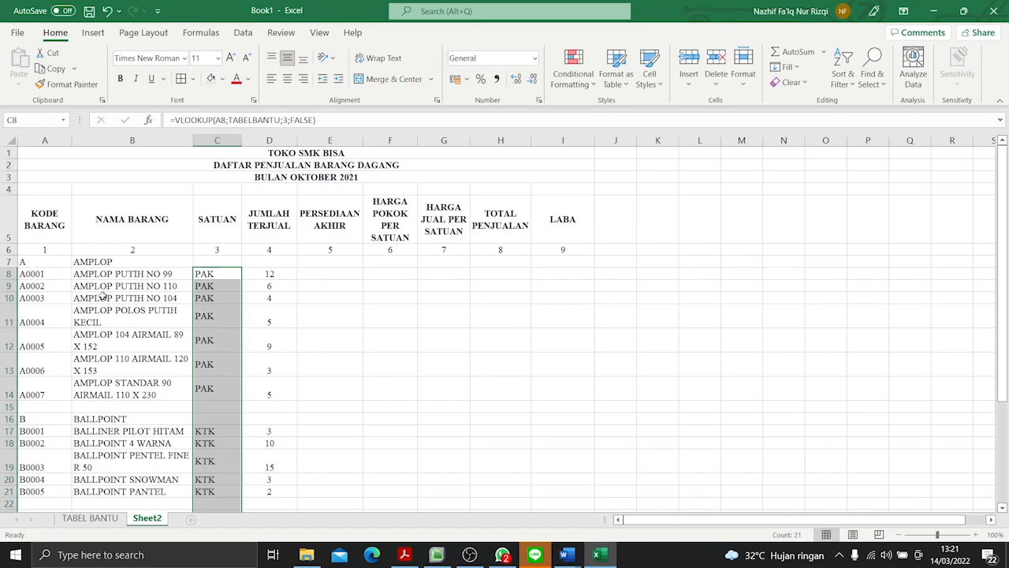
pyautogui.moveTo(39, 261); pyautogui.dragTo(264, 466)
pyautogui.click(287, 57)
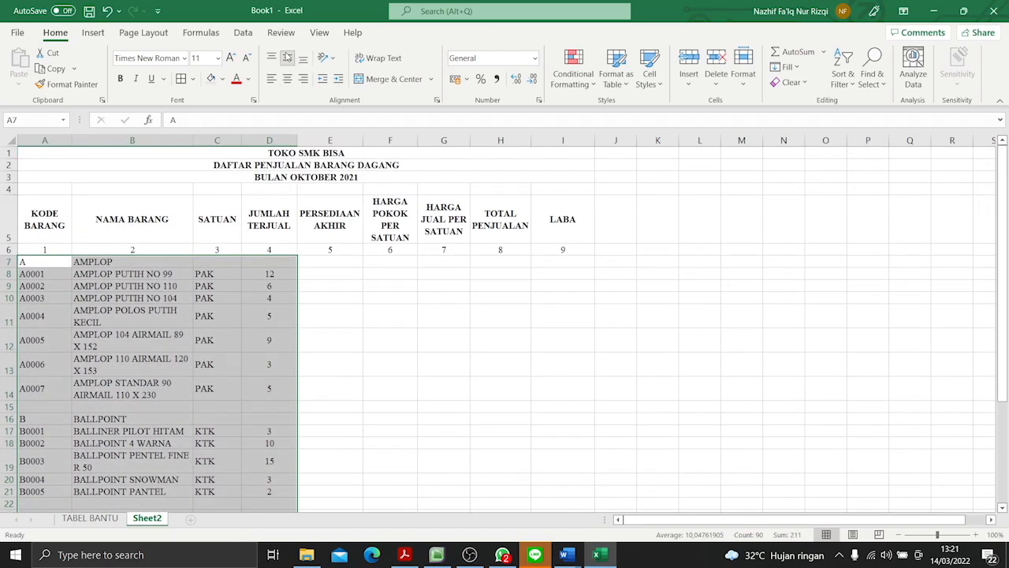
pyautogui.click(133, 312)
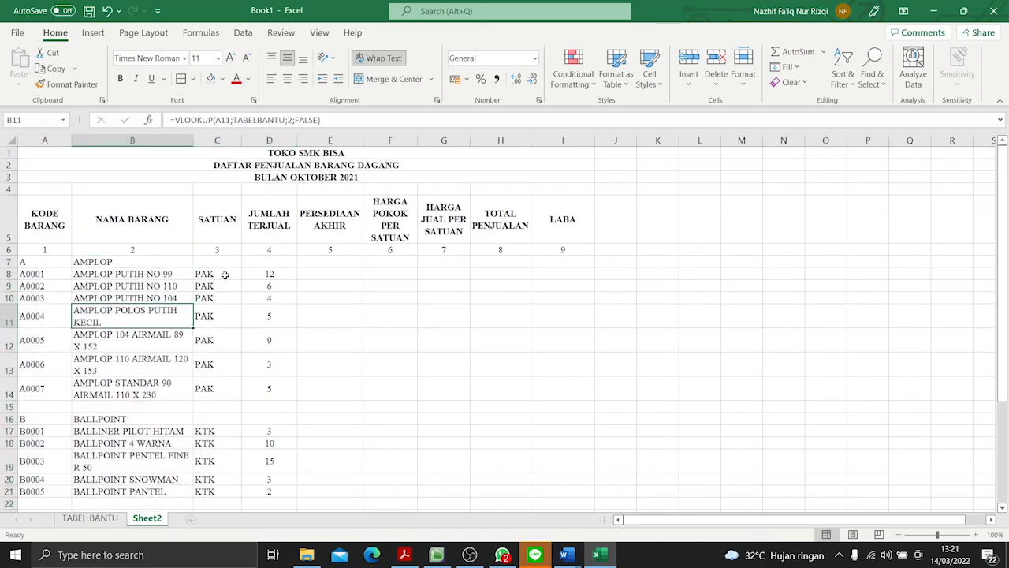
# - Center the SATUAN values from C8 down to the last item horizontally
pyautogui.moveTo(224, 275); pyautogui.dragTo(225, 500)
pyautogui.click(287, 79)
pyautogui.scroll(1, 230, 308)
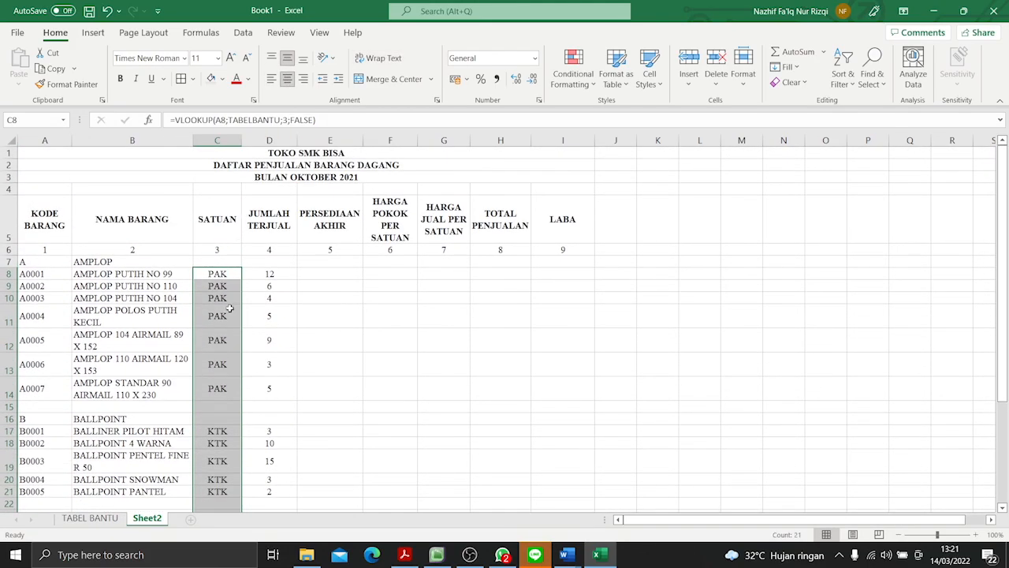
pyautogui.click(323, 274)
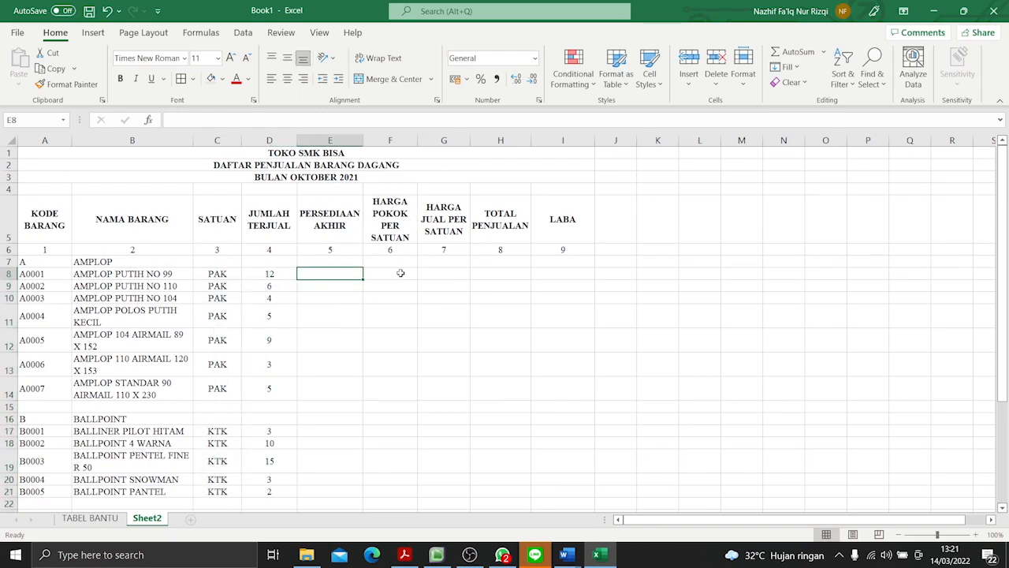
pyautogui.click(90, 518)
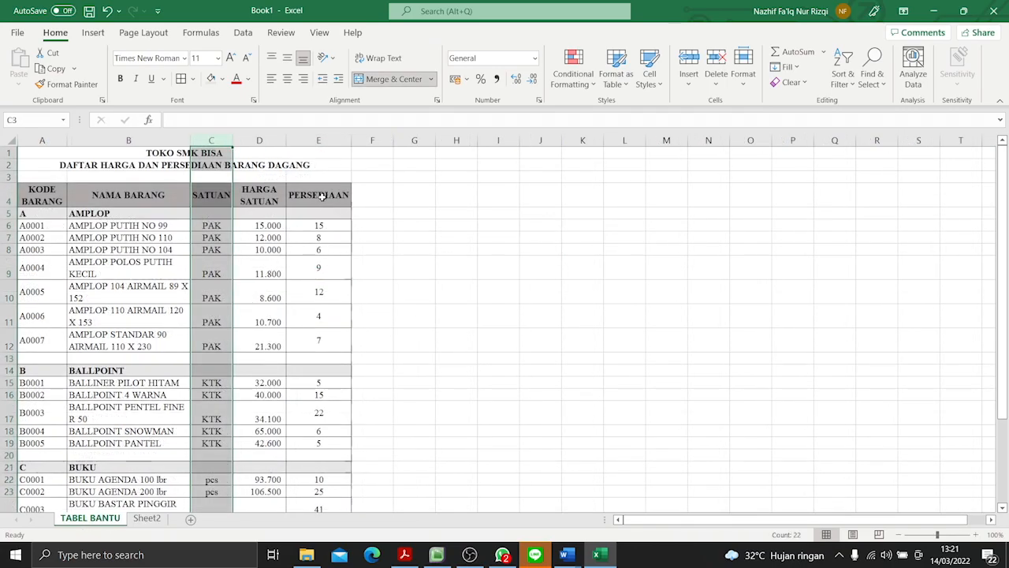
pyautogui.click(274, 198)
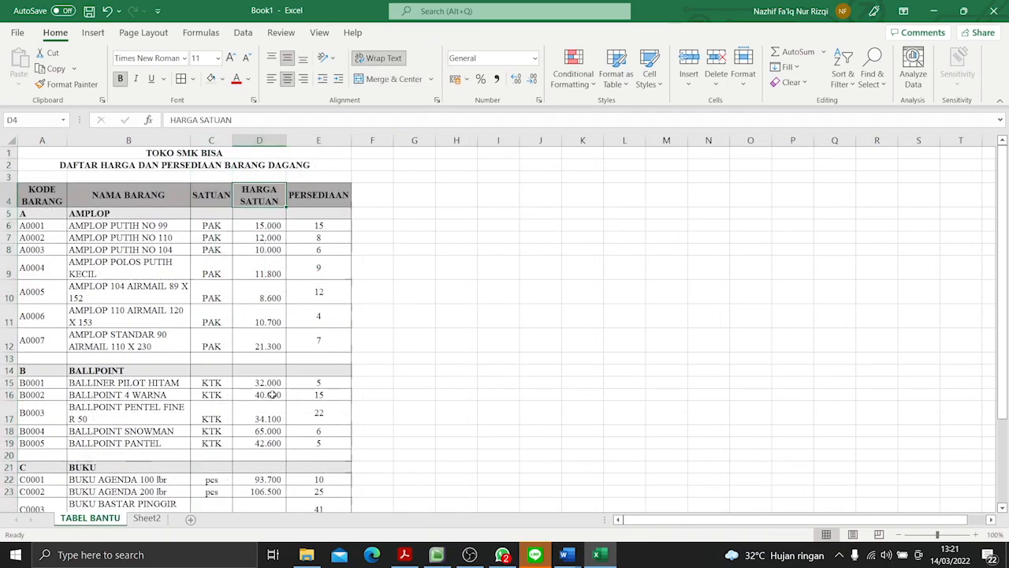
pyautogui.click(150, 519)
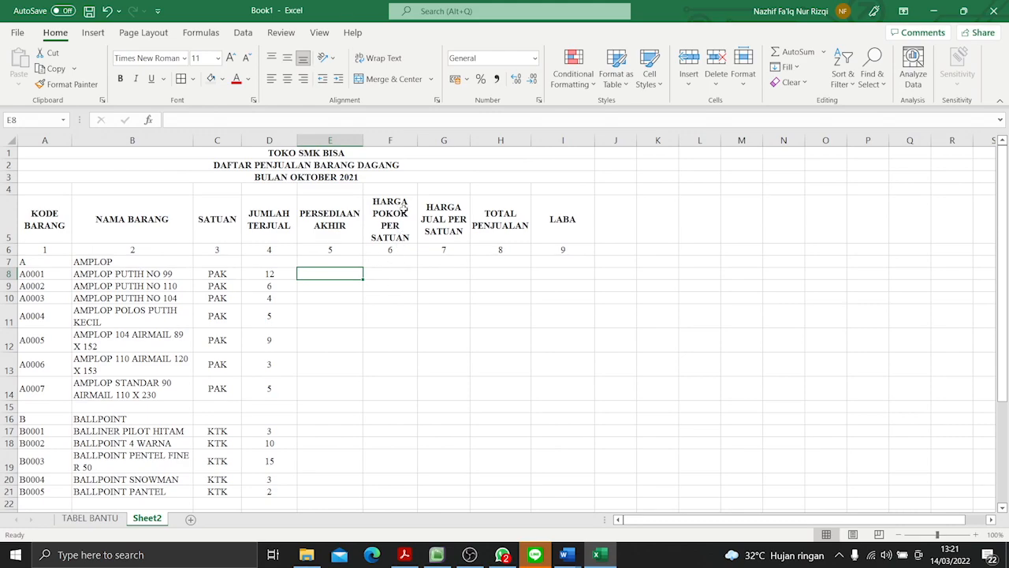
pyautogui.click(390, 274)
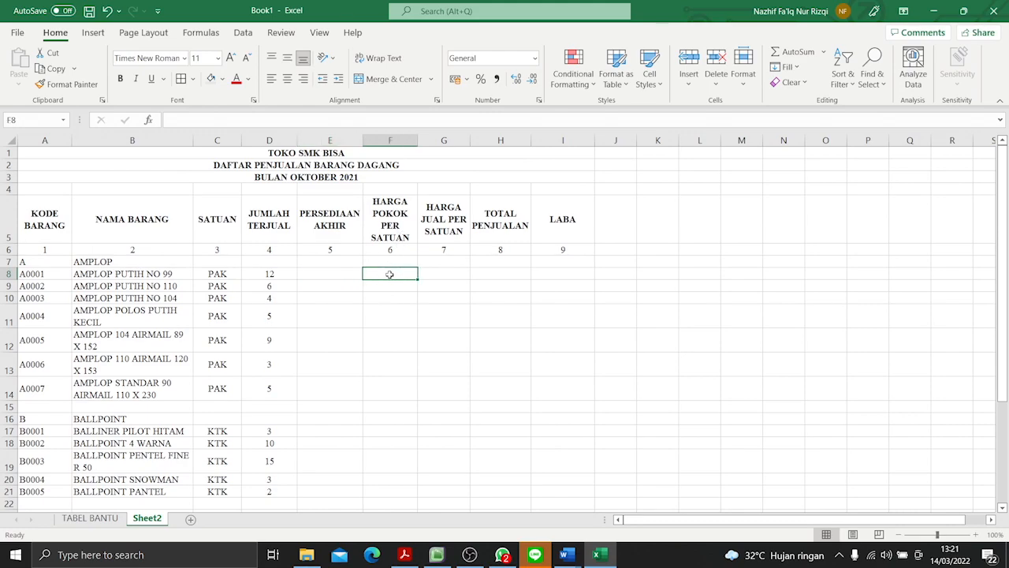
pyautogui.write('=')
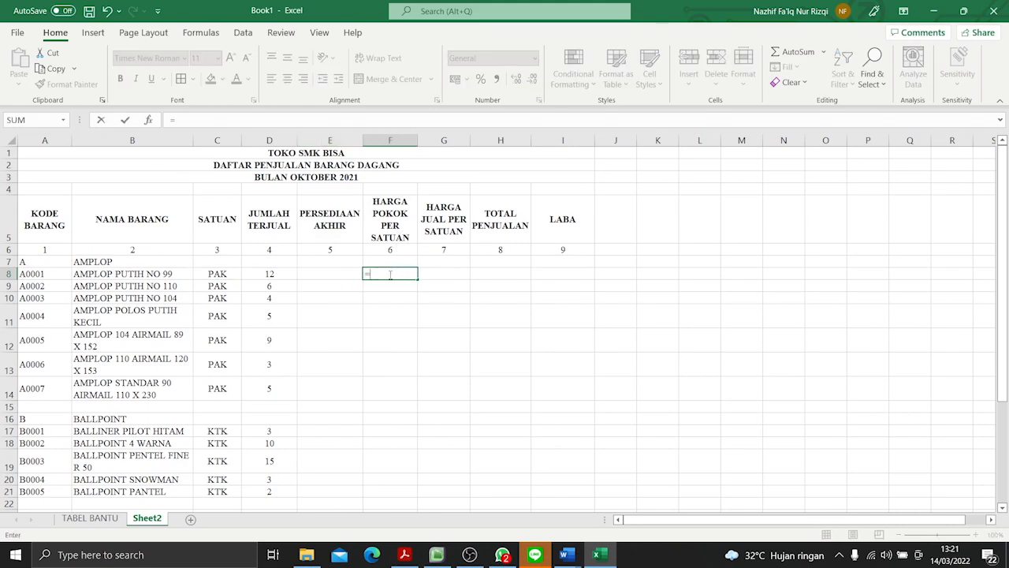
pyautogui.press('Escape')
# - Review the VLOOKUP formula in C8 and count the columns of TABEL BANTU up to HARGA SATUAN, returning to Sheet2
pyautogui.click(217, 272)
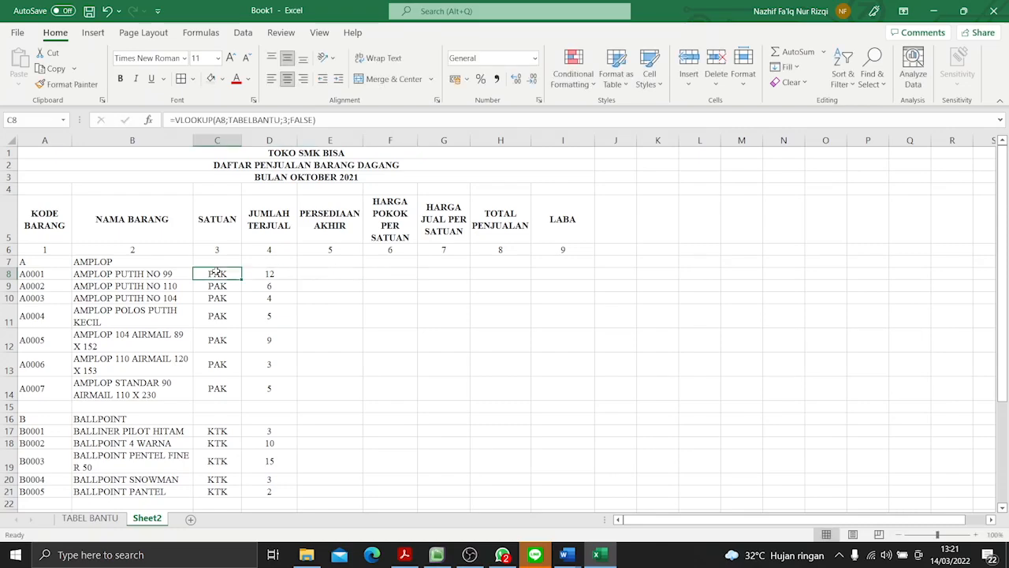
pyautogui.click(90, 518)
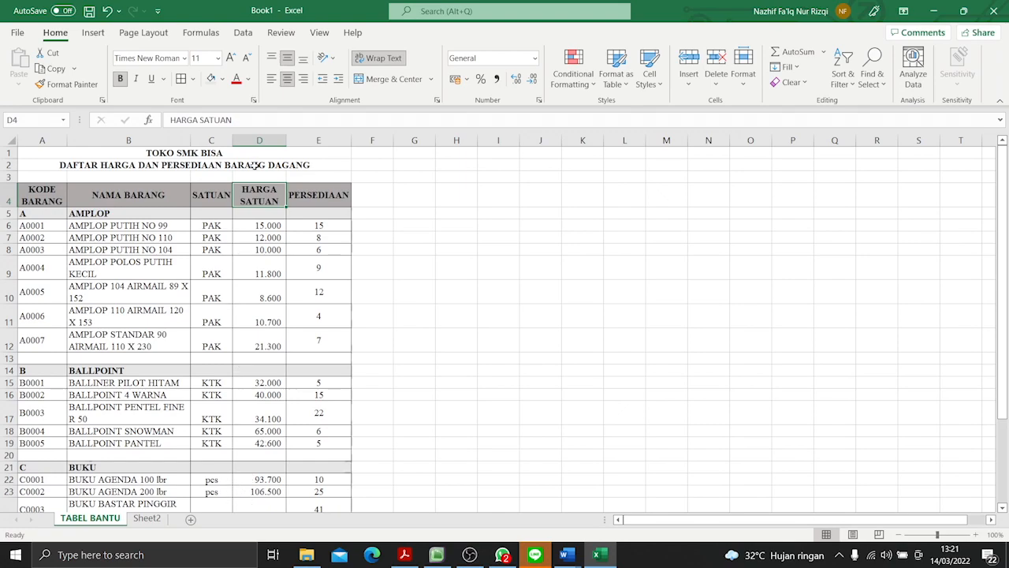
pyautogui.click(260, 141)
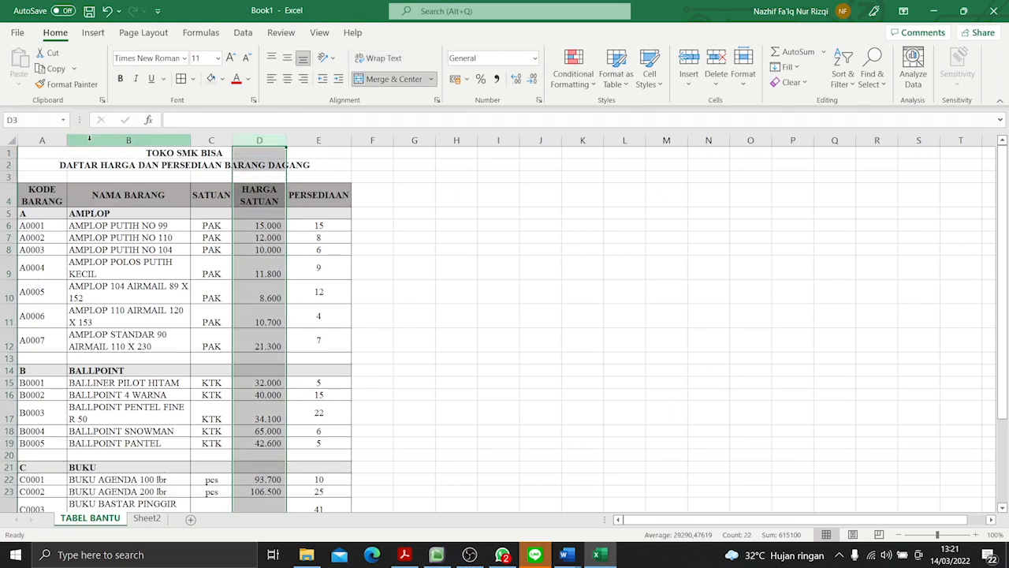
pyautogui.click(55, 140)
pyautogui.click(102, 140)
pyautogui.click(211, 140)
pyautogui.click(259, 140)
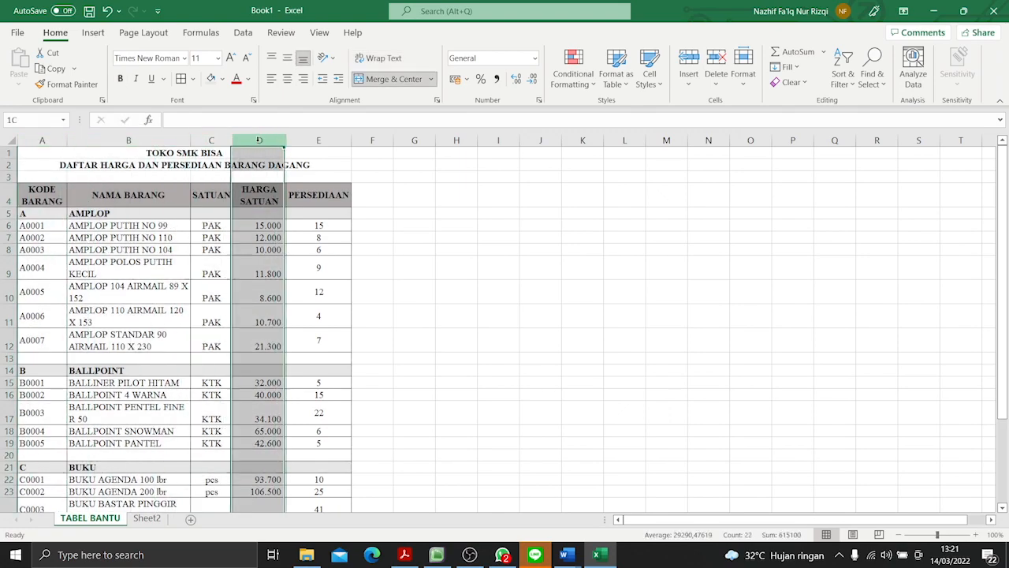
pyautogui.click(147, 518)
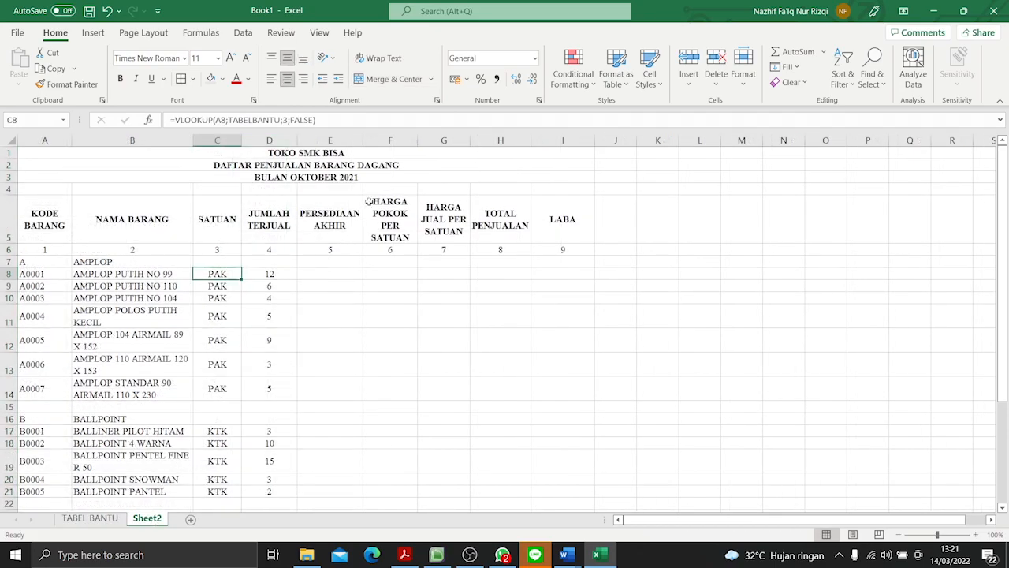
# - Enter the formula =VLOOKUP(A7;TABELBANTU;4;FALSE) in F7 under HARGA POKOK PER SATUAN
pyautogui.click(386, 262)
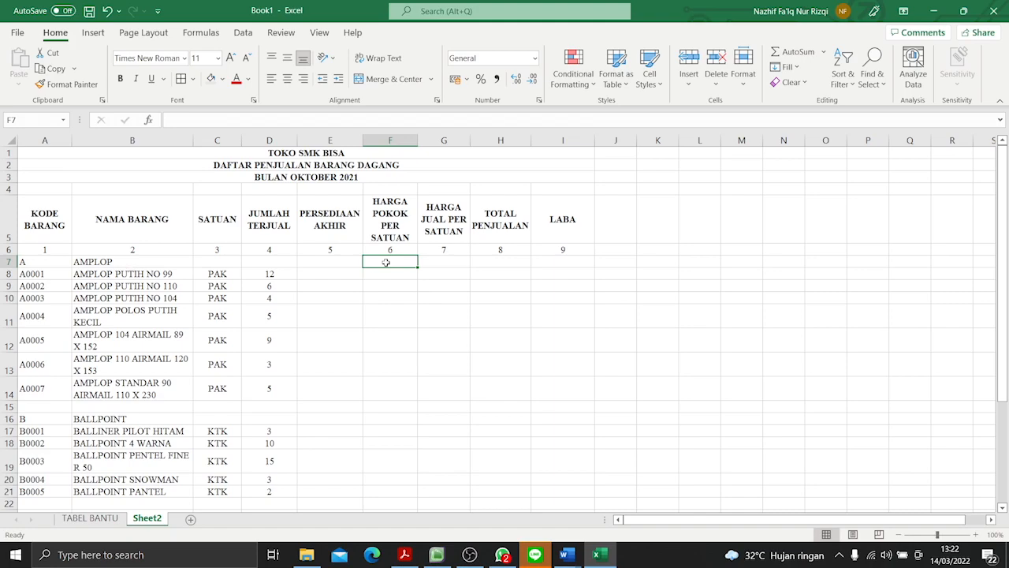
pyautogui.write('=VLOO')
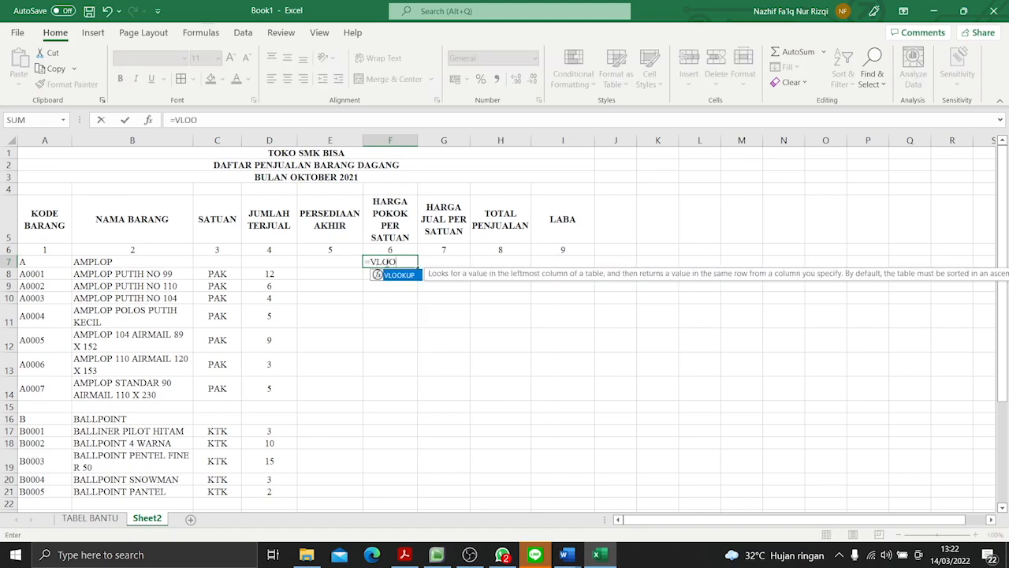
pyautogui.write('KUP(')
pyautogui.click(32, 261)
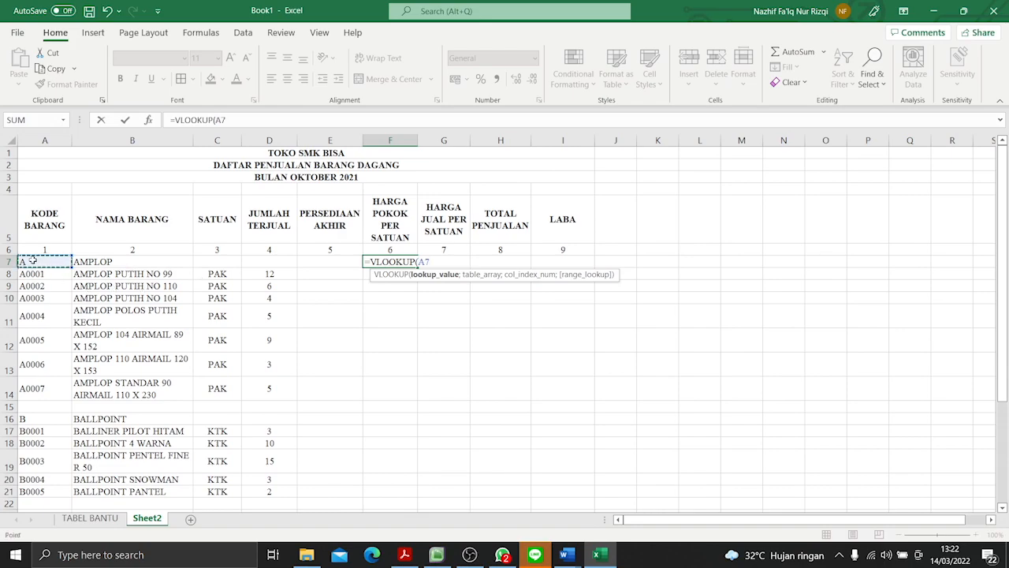
pyautogui.write(';')
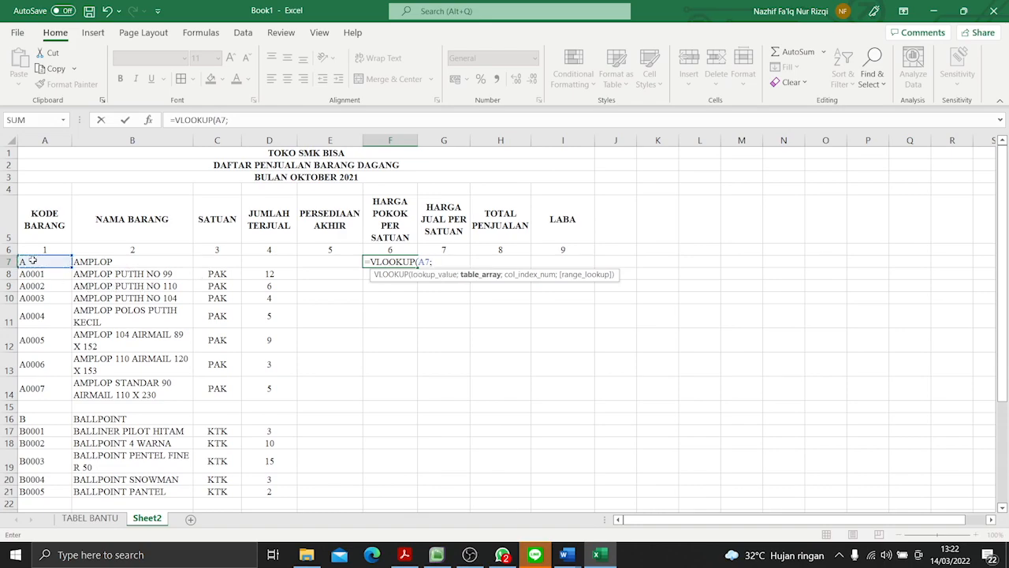
pyautogui.write('TABELBANTU')
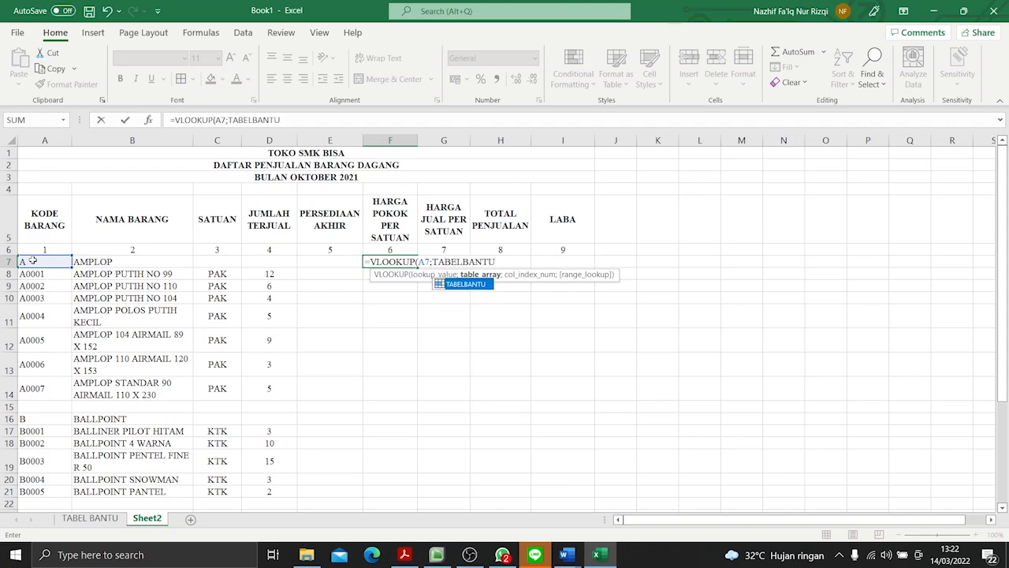
pyautogui.write(';')
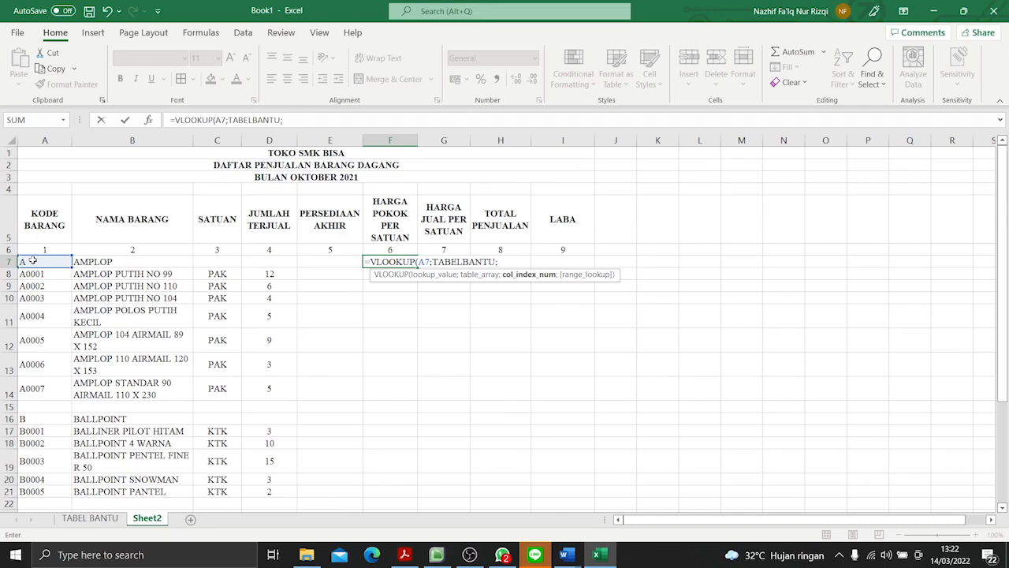
pyautogui.write('4;FA')
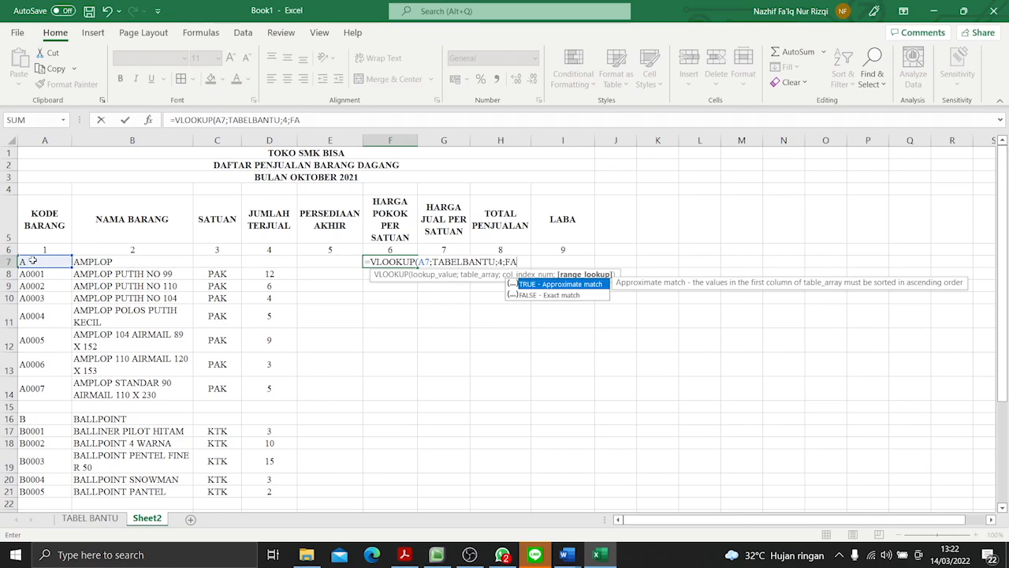
pyautogui.write('LSE)')
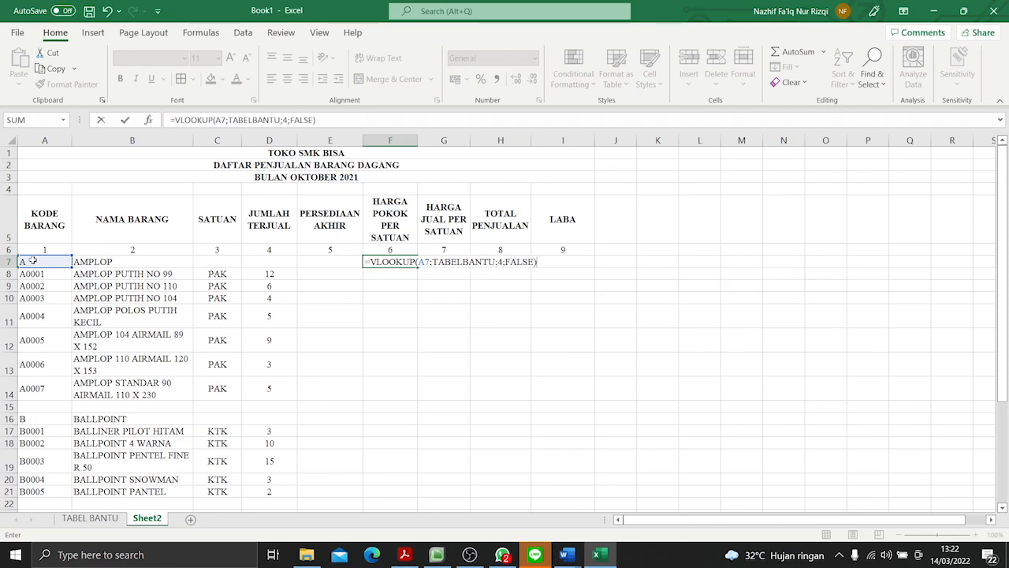
pyautogui.press('Return')
# - Fill the F7 cost price formula down to F32, the row of item C0009, and return to F7
pyautogui.click(395, 262)
pyautogui.moveTo(418, 268); pyautogui.dragTo(408, 468)
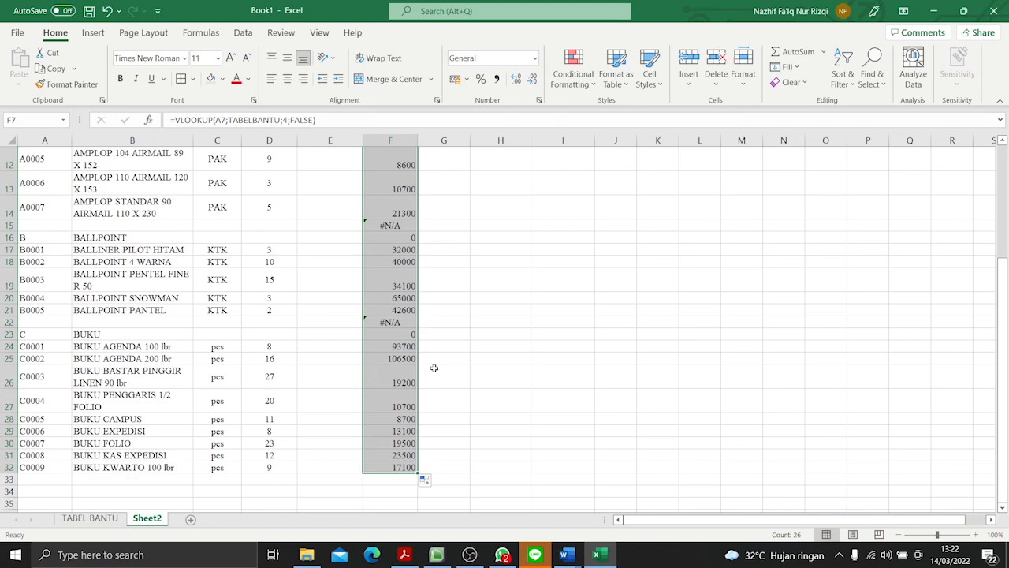
pyautogui.scroll(4, 433, 368)
pyautogui.click(402, 261)
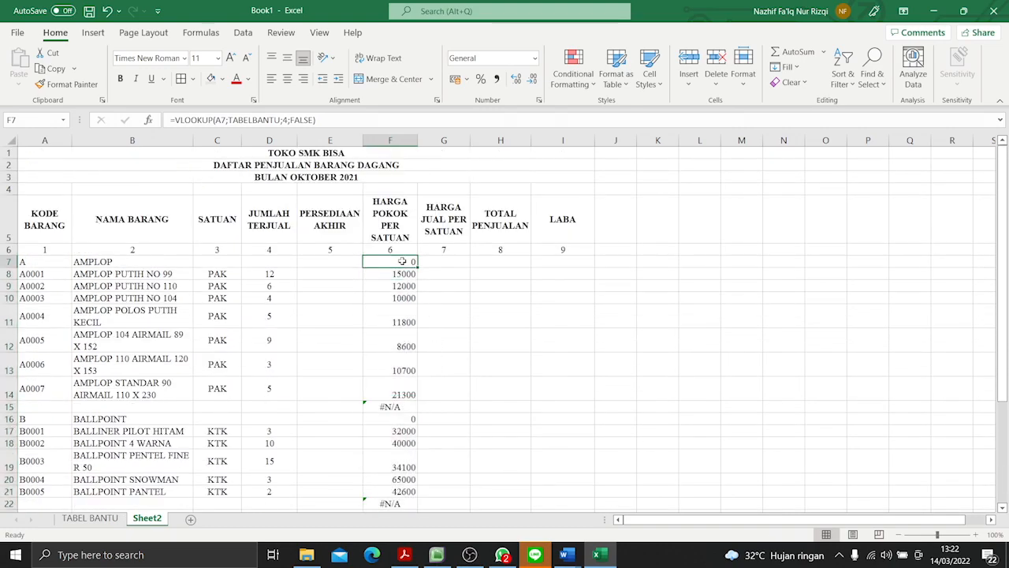
# - Clear the HARGA POKOK PER SATUAN cells in the category and blank rows: F7, F15, F16, F22 and F23
pyautogui.press('BackSpace')
pyautogui.click(399, 406)
pyautogui.press('BackSpace')
pyautogui.press('Return')
pyautogui.press('BackSpace')
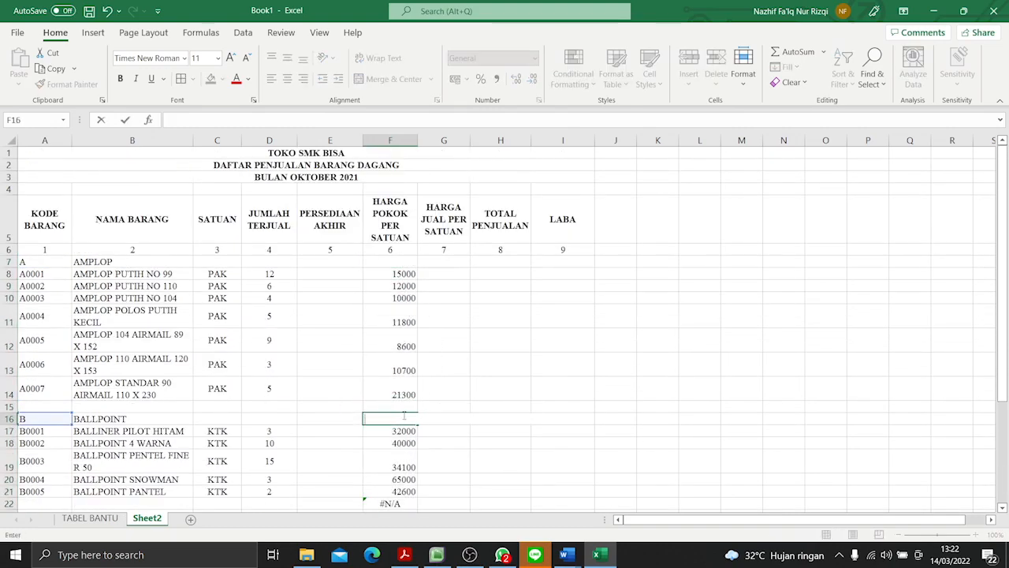
pyautogui.scroll(-3, 403, 412)
pyautogui.click(392, 355)
pyautogui.press('BackSpace')
pyautogui.press('Return')
pyautogui.press('BackSpace')
pyautogui.scroll(-5, 408, 371)
pyautogui.scroll(8, 408, 371)
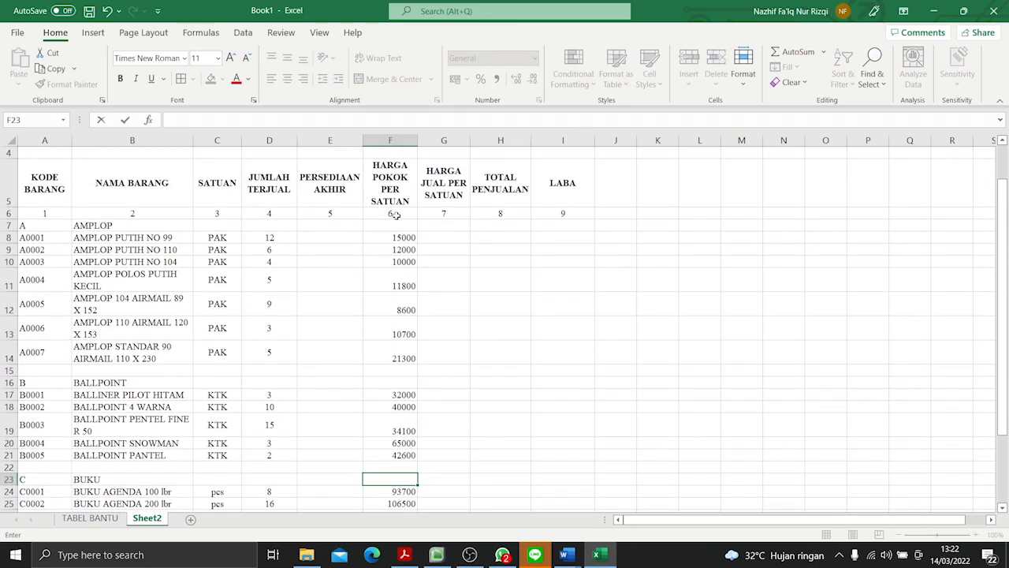
pyautogui.moveTo(397, 264); pyautogui.dragTo(407, 481)
pyautogui.click(489, 394)
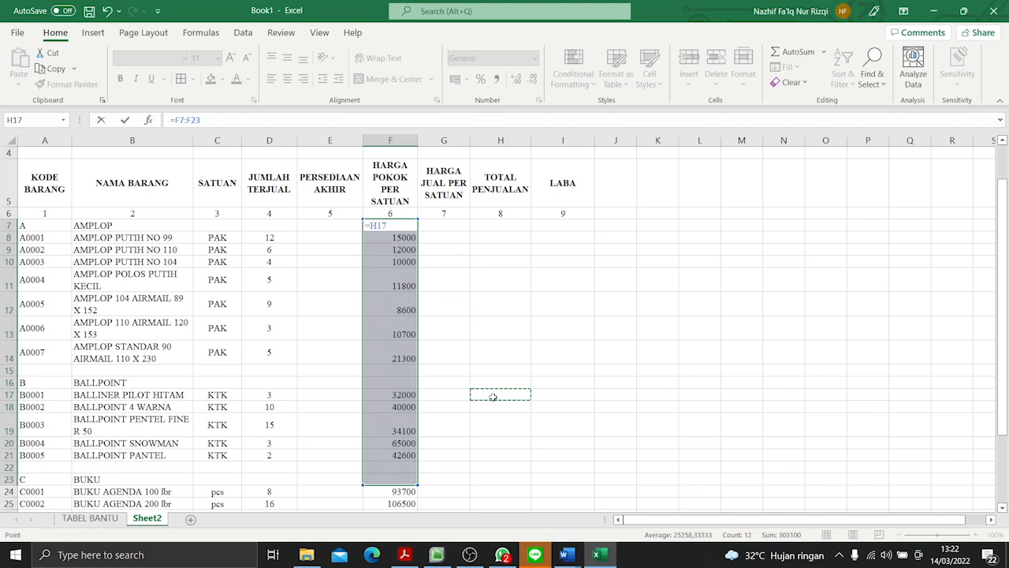
pyautogui.press('Return')
pyautogui.press('Return')
pyautogui.press('Return')
pyautogui.press('Return')
pyautogui.press('Return')
pyautogui.press('Return')
pyautogui.press('Return')
pyautogui.press('Return')
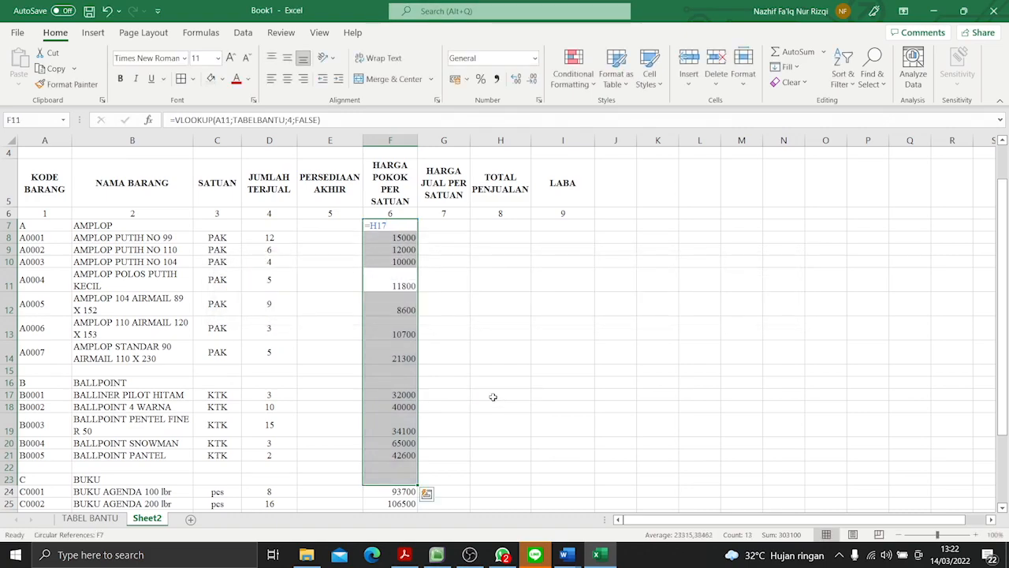
pyautogui.doubleClick(408, 227)
pyautogui.press('BackSpace')
pyautogui.press('BackSpace')
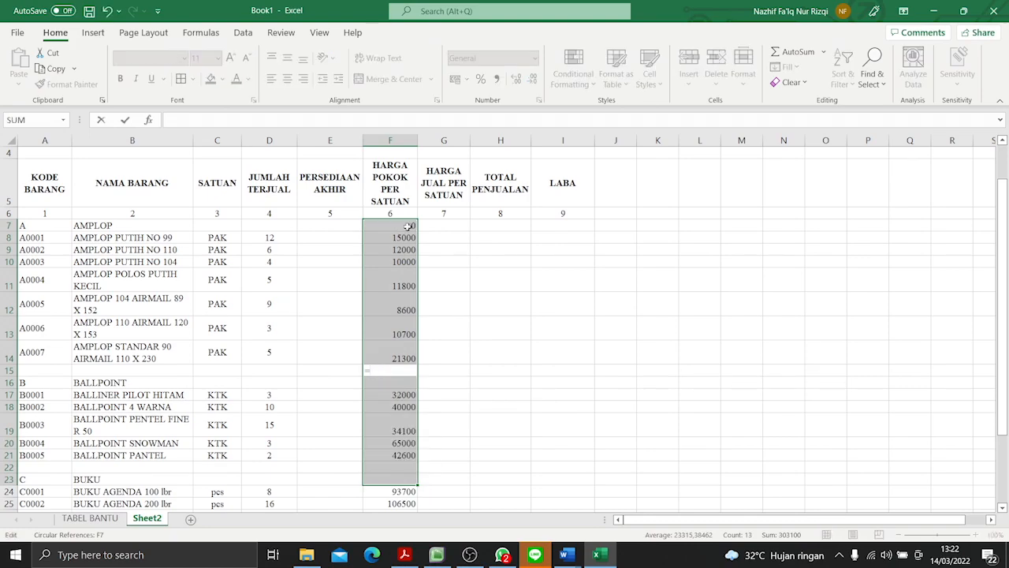
pyautogui.press('BackSpace')
pyautogui.press('Return')
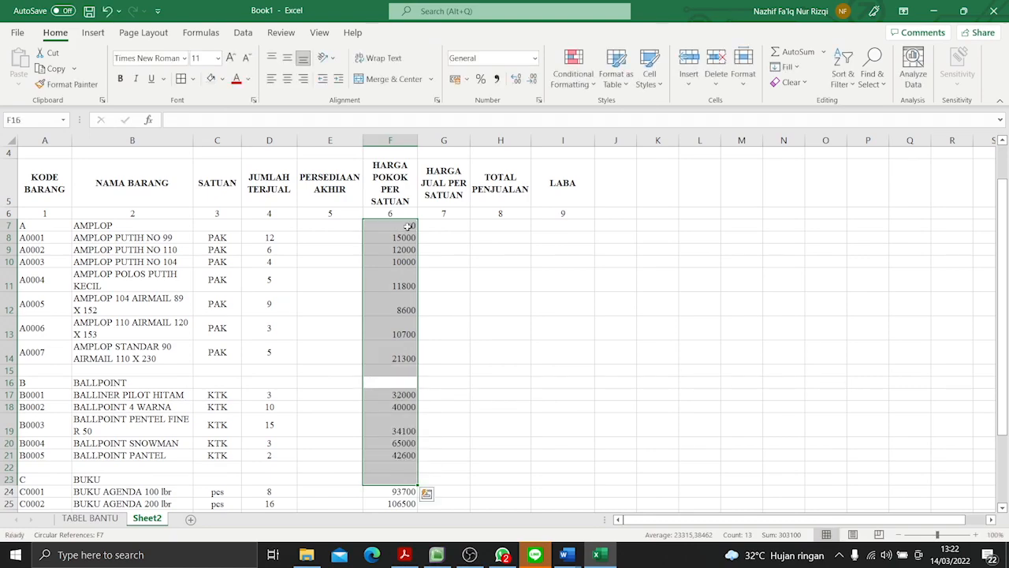
pyautogui.press('Return')
pyautogui.press('Return')
pyautogui.press('Return')
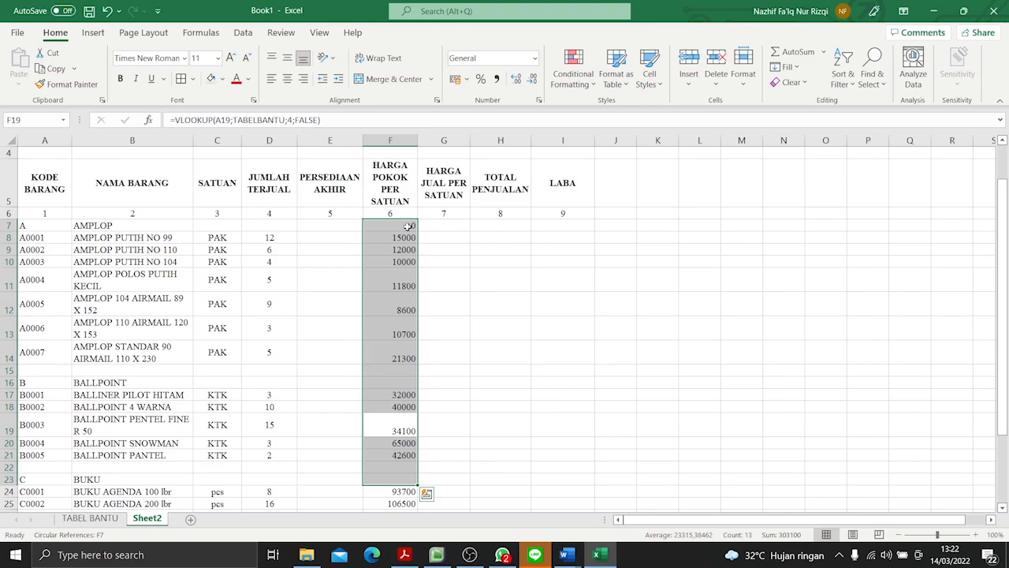
# - Clear the contents of the HARGA POKOK PER SATUAN cells from F7 down to F31
pyautogui.moveTo(407, 225); pyautogui.dragTo(412, 504)
pyautogui.rightClick(414, 505)
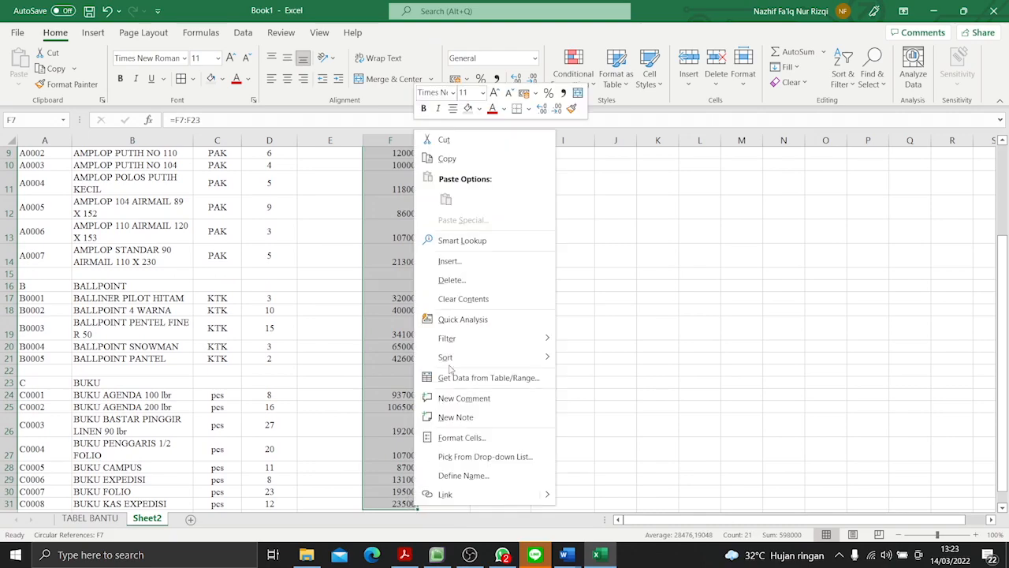
pyautogui.click(461, 299)
# - Re-enter the cost price lookup =VLOOKUP(A7;TABELBANTU;4;FALSE) in the emptied cell F7
pyautogui.click(402, 260)
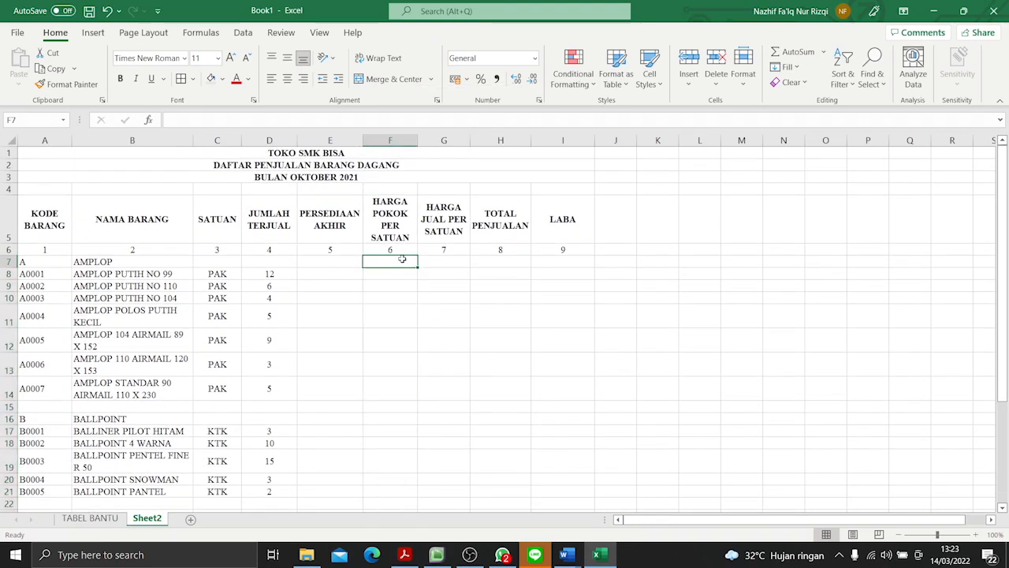
pyautogui.write('=VLOOK')
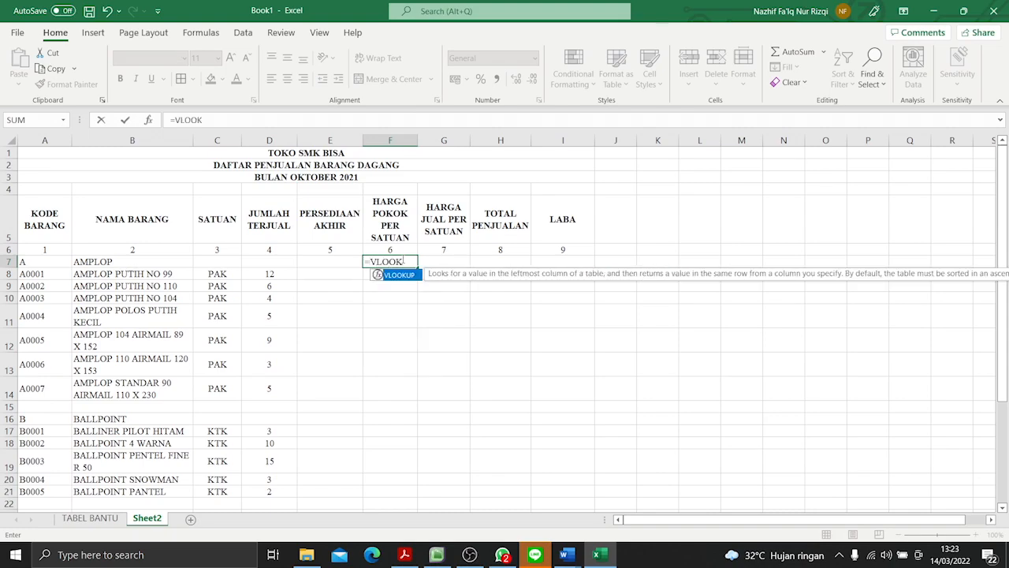
pyautogui.write('UP(')
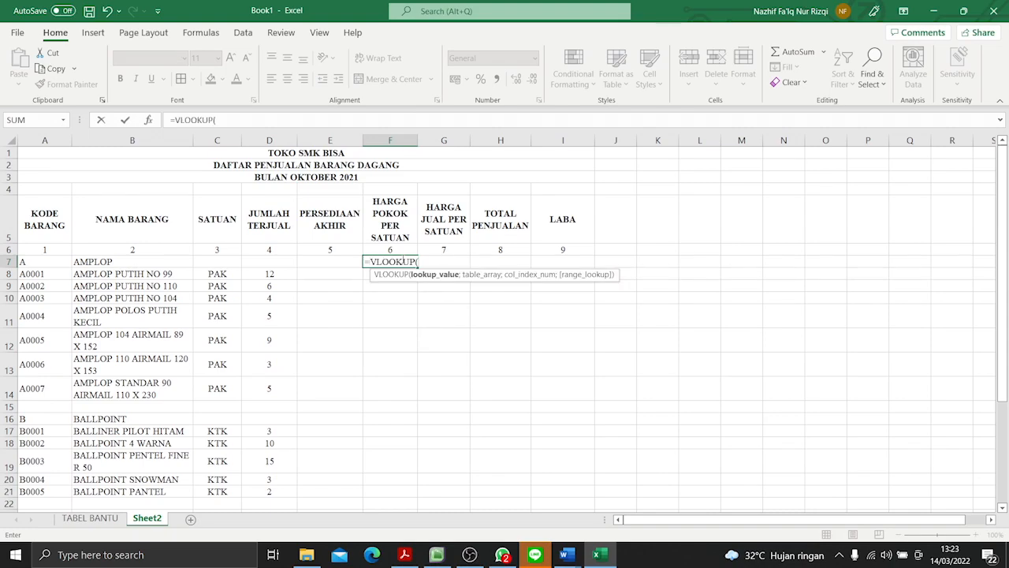
pyautogui.click(62, 261)
pyautogui.write(';TABELBANTU;')
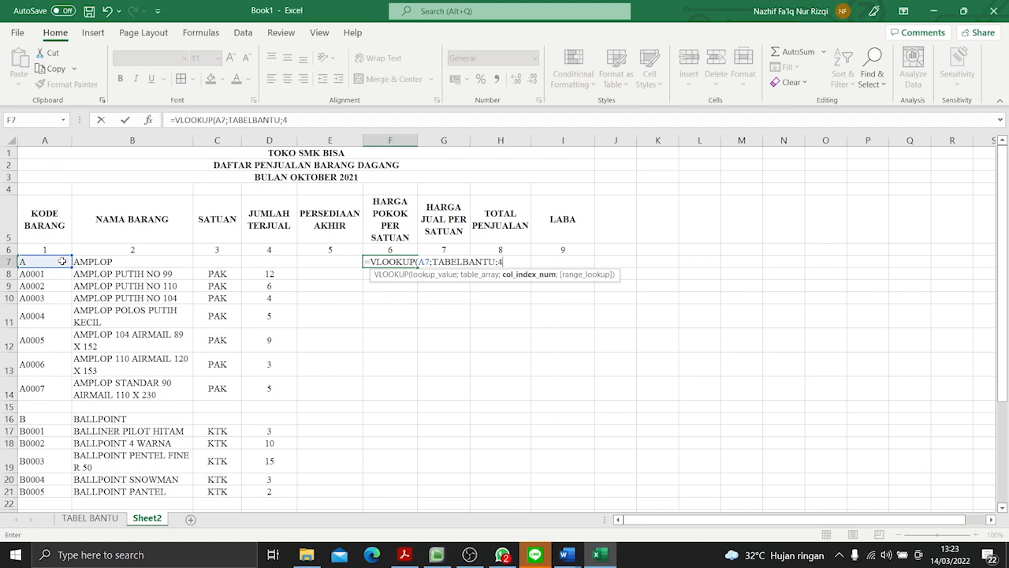
pyautogui.write('4;')
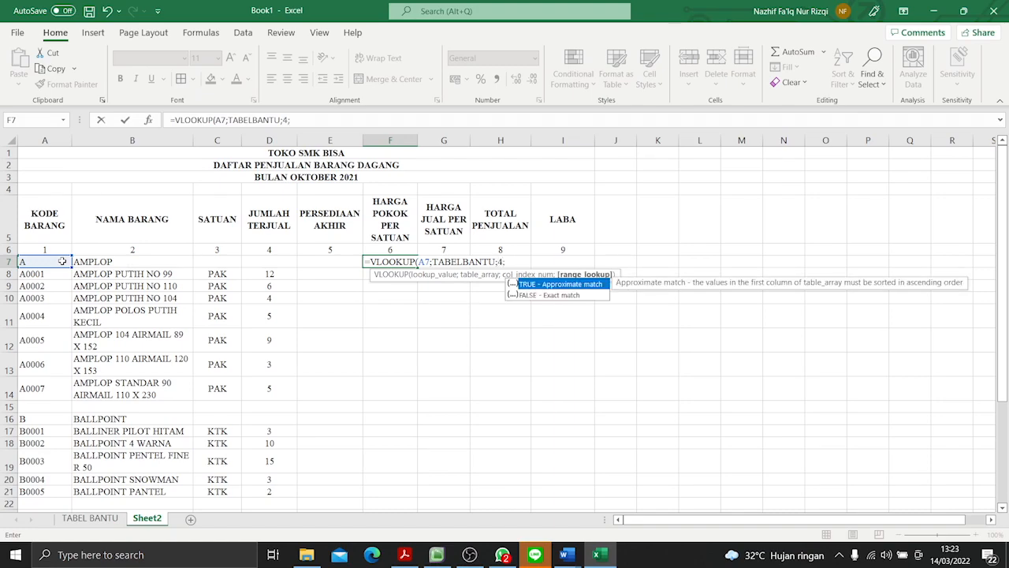
pyautogui.write('FALSE')
pyautogui.press('Return')
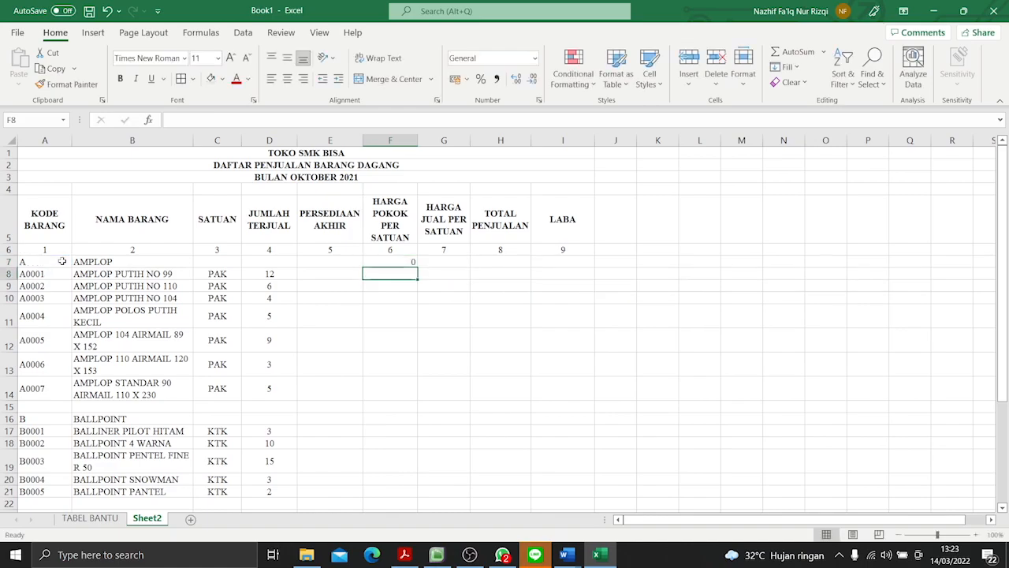
# - Copy the F7 lookup formula down through F32, and check the last items on the TABEL BANTU sheet
pyautogui.click(412, 261)
pyautogui.moveTo(420, 266); pyautogui.dragTo(401, 490)
pyautogui.click(398, 491)
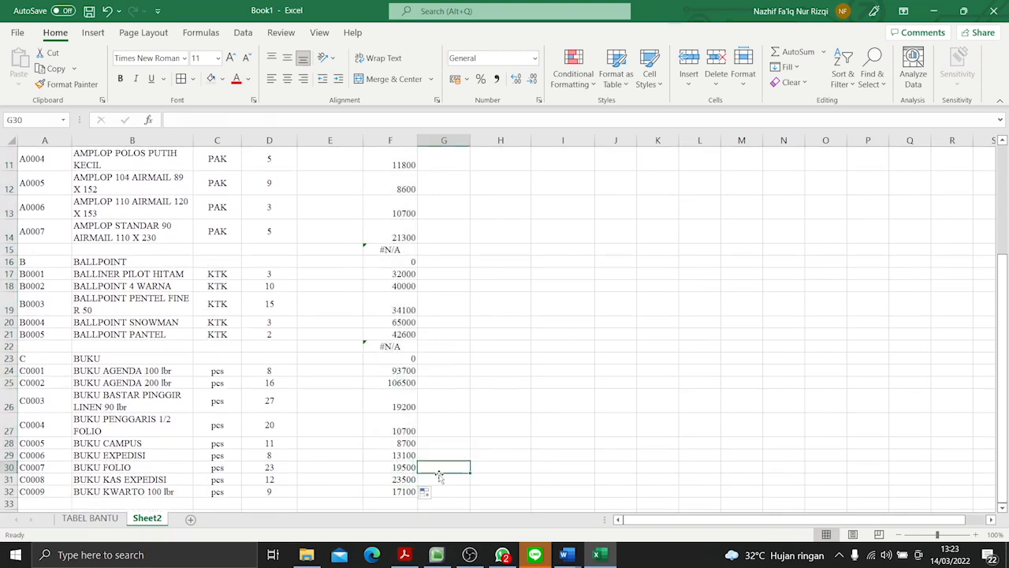
pyautogui.click(90, 518)
pyautogui.scroll(-1, 366, 455)
pyautogui.scroll(-5, 366, 455)
pyautogui.click(364, 420)
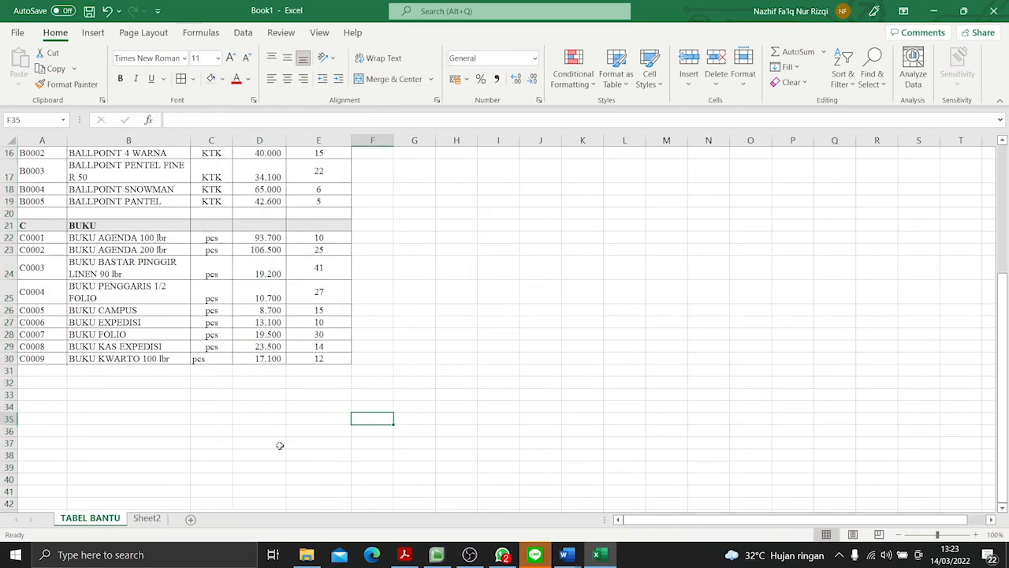
# - On Sheet2, empty the cost price cells F22, F23, F15, F16 and F7 in the blank and category rows
pyautogui.click(146, 518)
pyautogui.click(402, 347)
pyautogui.press('BackSpace')
pyautogui.press('Return')
pyautogui.press('BackSpace')
pyautogui.click(394, 250)
pyautogui.press('BackSpace')
pyautogui.press('Return')
pyautogui.press('BackSpace')
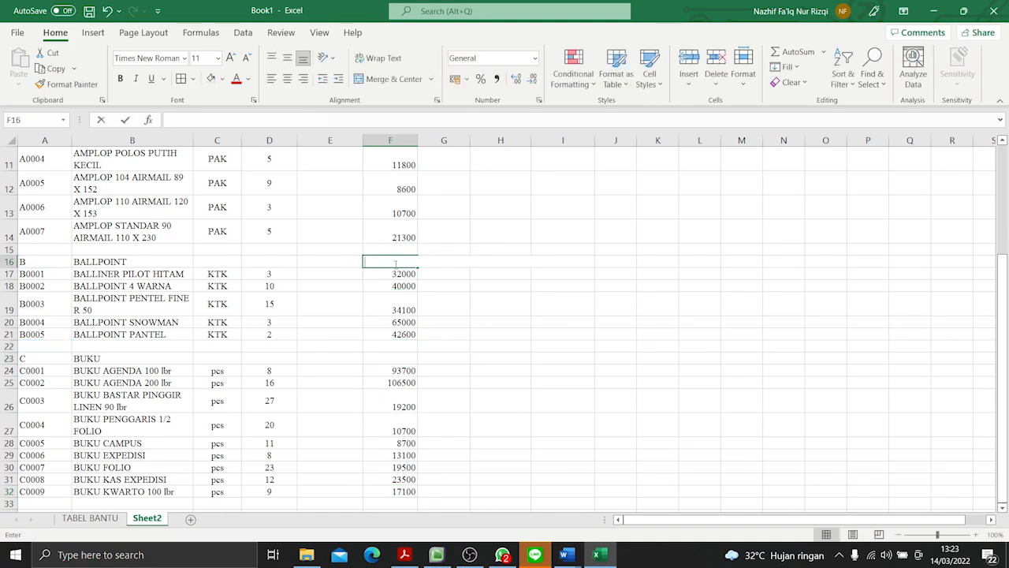
pyautogui.scroll(3, 396, 264)
pyautogui.click(396, 263)
pyautogui.press('BackSpace')
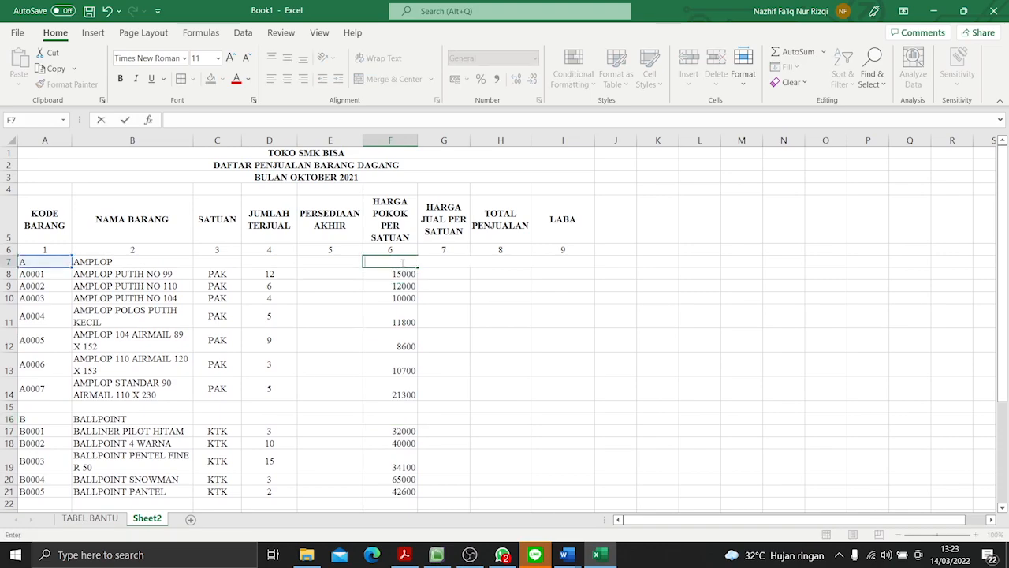
pyautogui.click(426, 285)
# - Format the cost prices in F7:F32 with thousands separators and no decimals
pyautogui.click(404, 263)
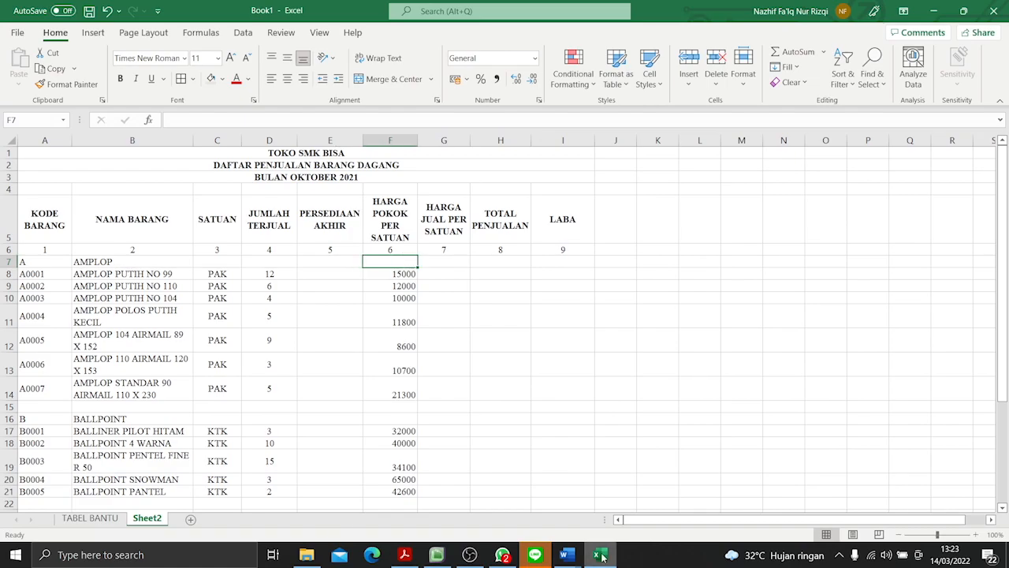
pyautogui.moveTo(402, 263); pyautogui.dragTo(406, 492)
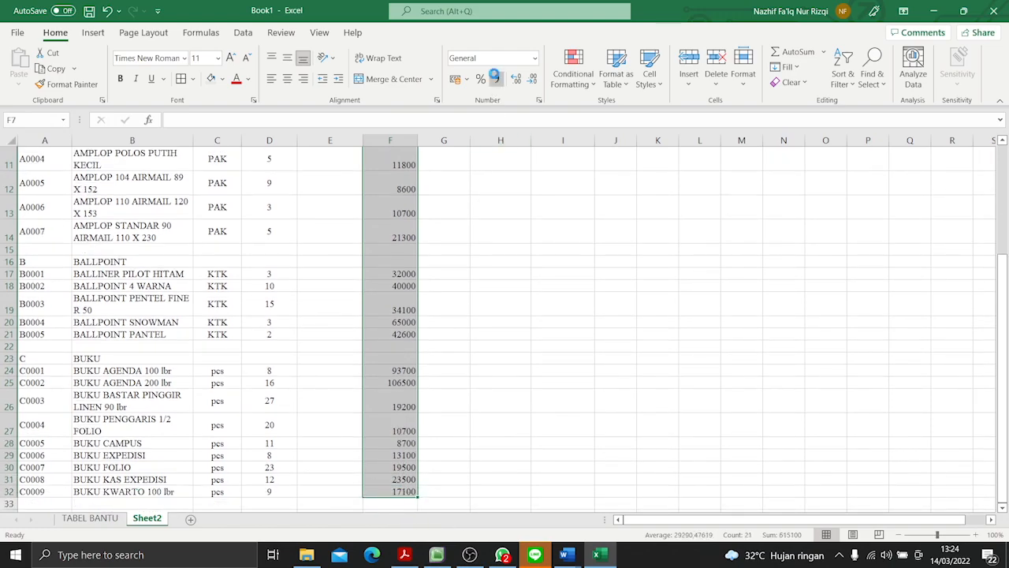
pyautogui.click(495, 75)
pyautogui.click(411, 319)
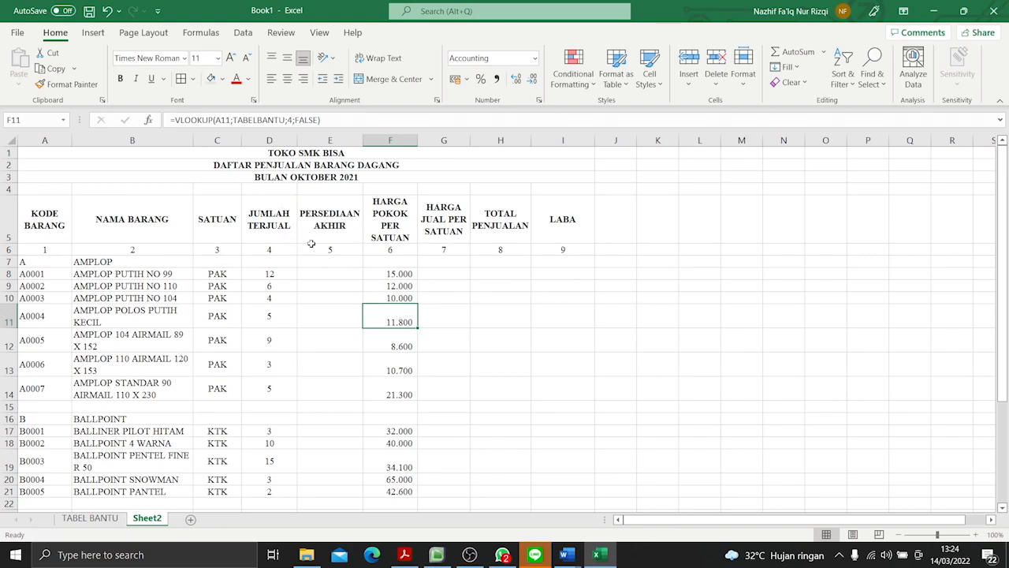
# - Look at the PERSEDIAAN column on TABEL BANTU and the JUMLAH TERJUAL column on Sheet2 for the PERSEDIAAN AKHIR calculation
pyautogui.click(316, 271)
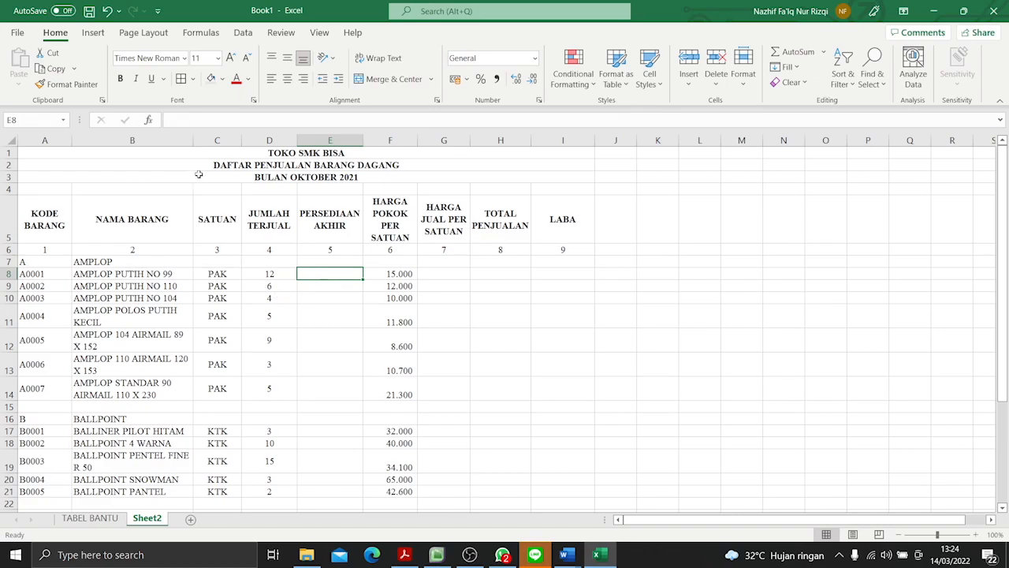
pyautogui.click(90, 518)
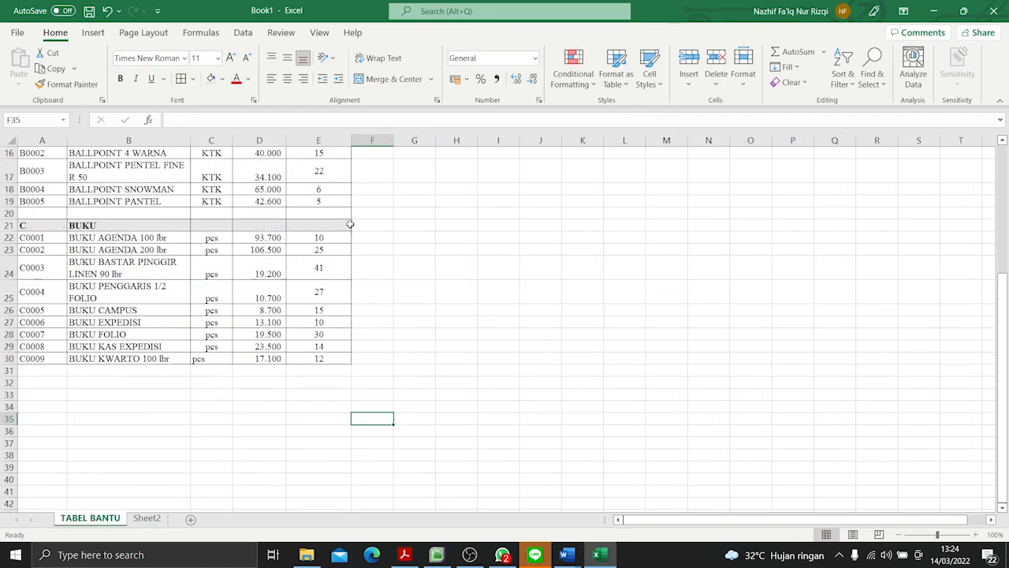
pyautogui.scroll(5, 350, 225)
pyautogui.click(323, 194)
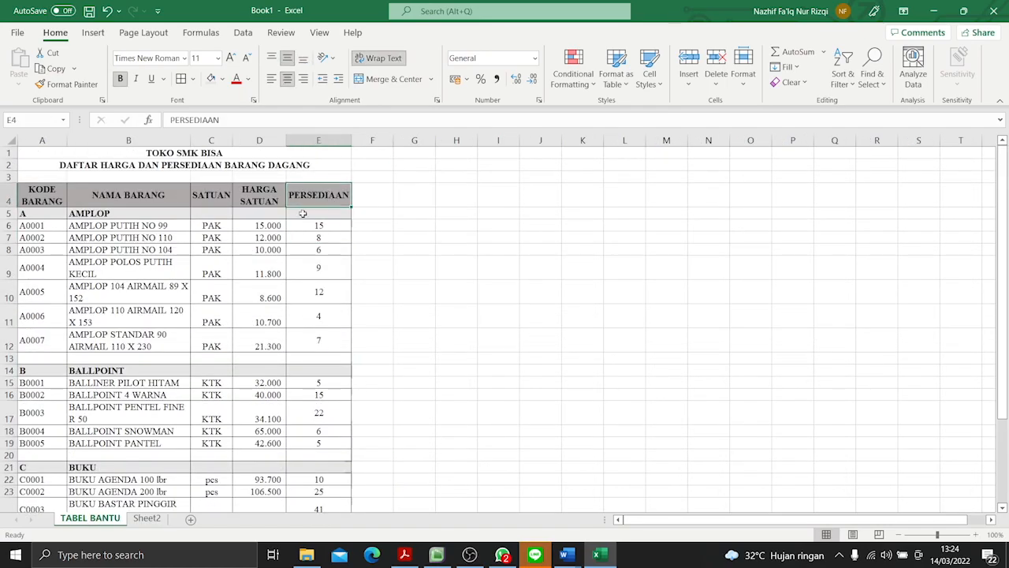
pyautogui.click(145, 516)
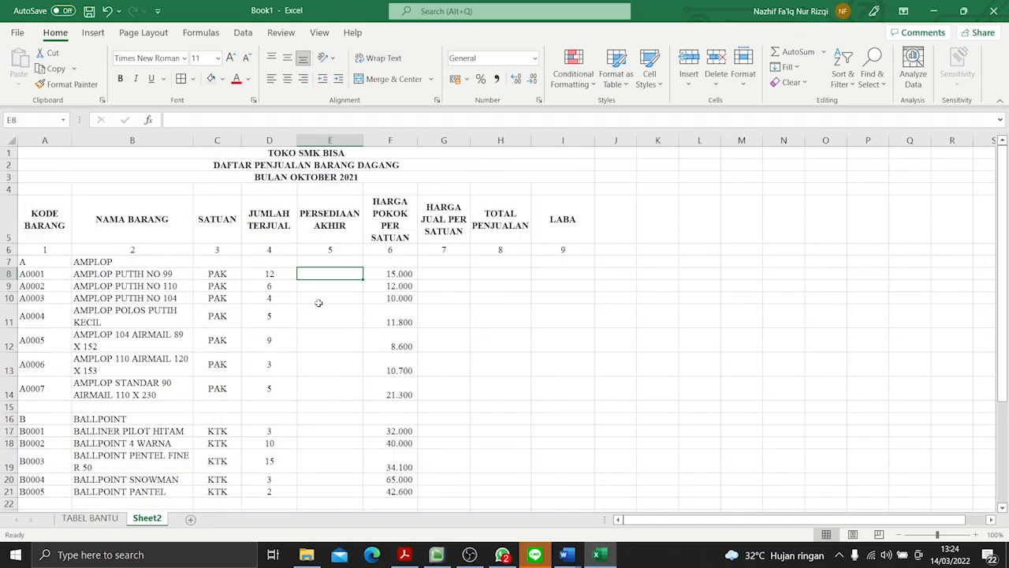
pyautogui.click(274, 230)
pyautogui.click(333, 275)
# - Switch to the Word document and examine the PERSEDIAAN AKHIR (KOLOM 5) formula and its explanation
pyautogui.click(565, 554)
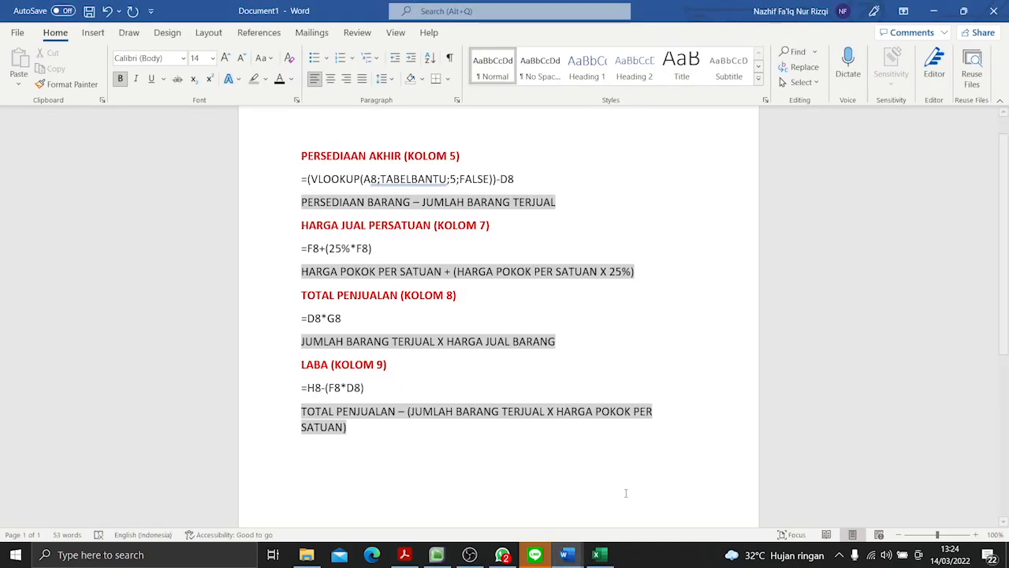
pyautogui.moveTo(306, 202); pyautogui.dragTo(539, 201)
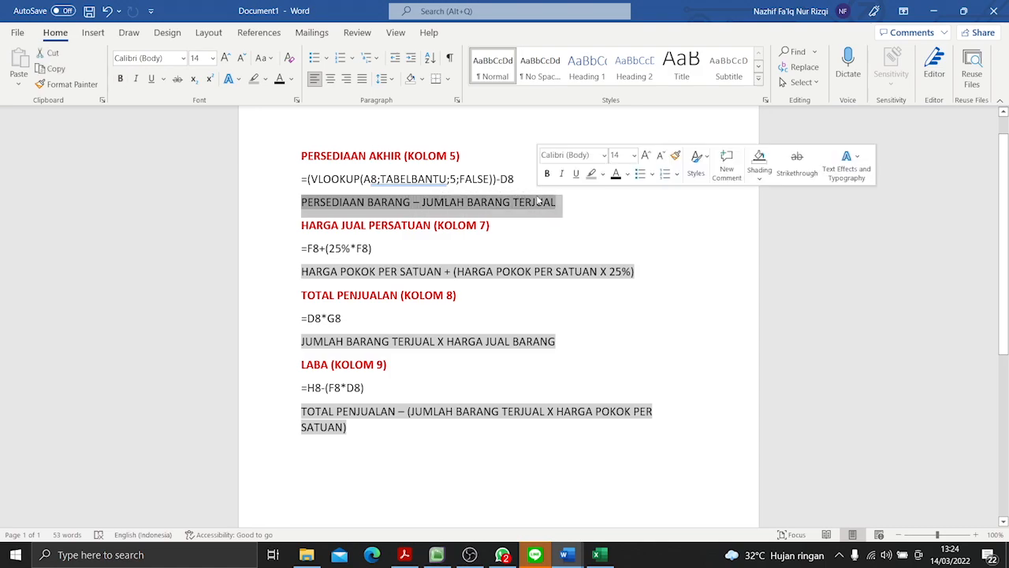
pyautogui.click(581, 219)
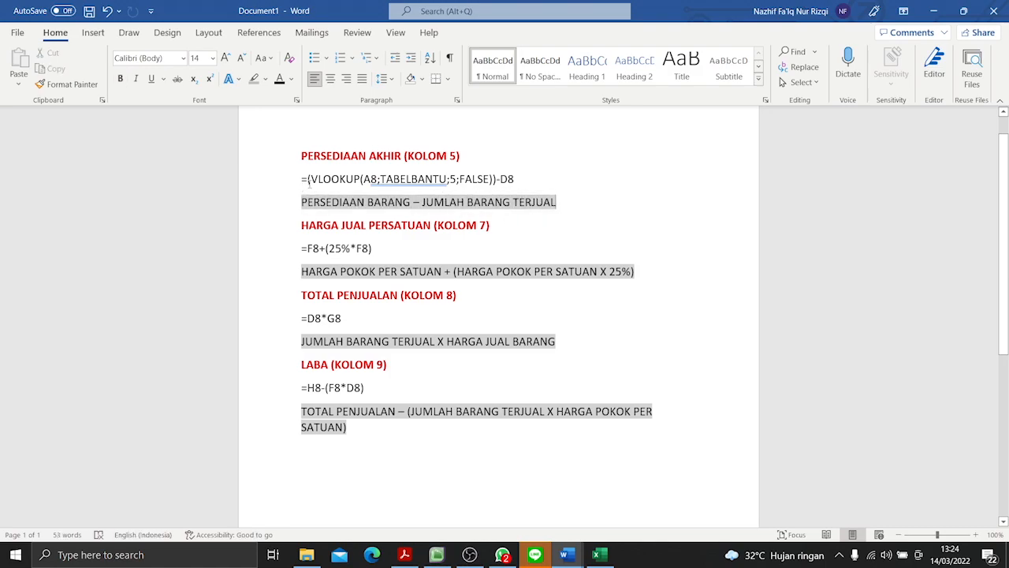
pyautogui.moveTo(309, 179); pyautogui.dragTo(439, 179)
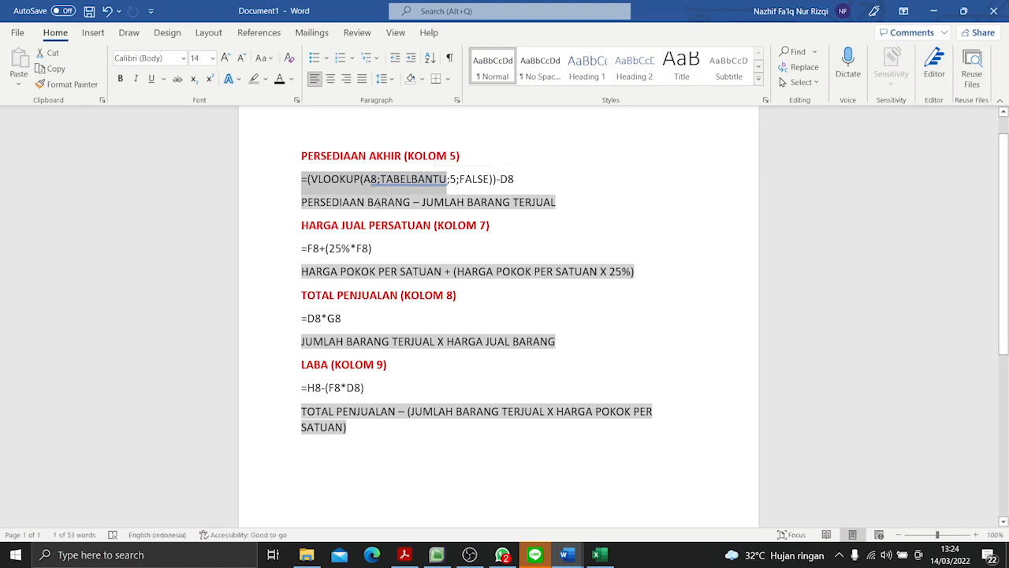
pyautogui.click(374, 201)
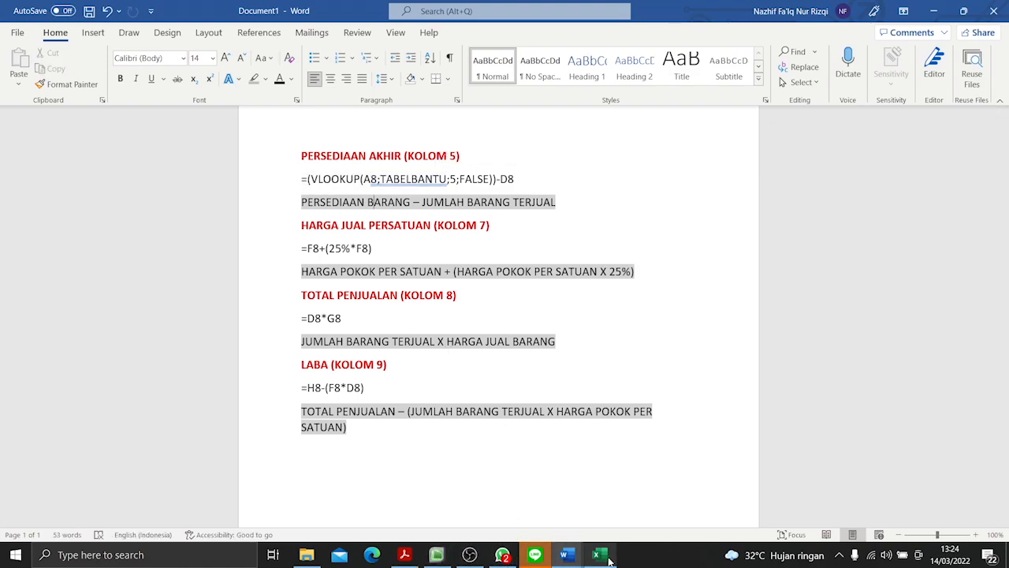
# - Switch back to the Excel workbook, glance at the stock data on TABEL BANTU and return to cell E7 on Sheet2
pyautogui.click(599, 555)
pyautogui.click(332, 263)
pyautogui.write('=')
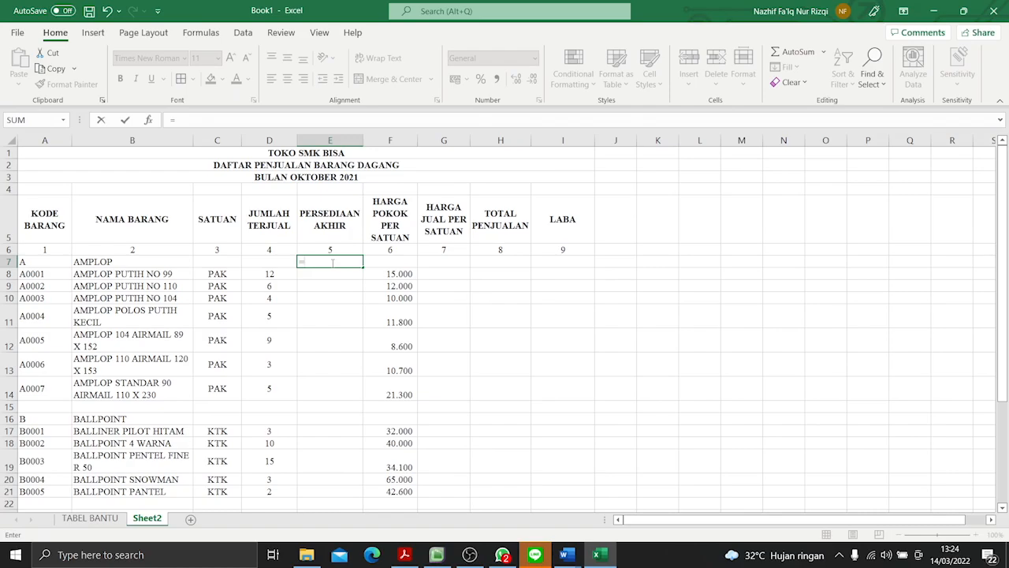
pyautogui.press('BackSpace')
pyautogui.click(90, 518)
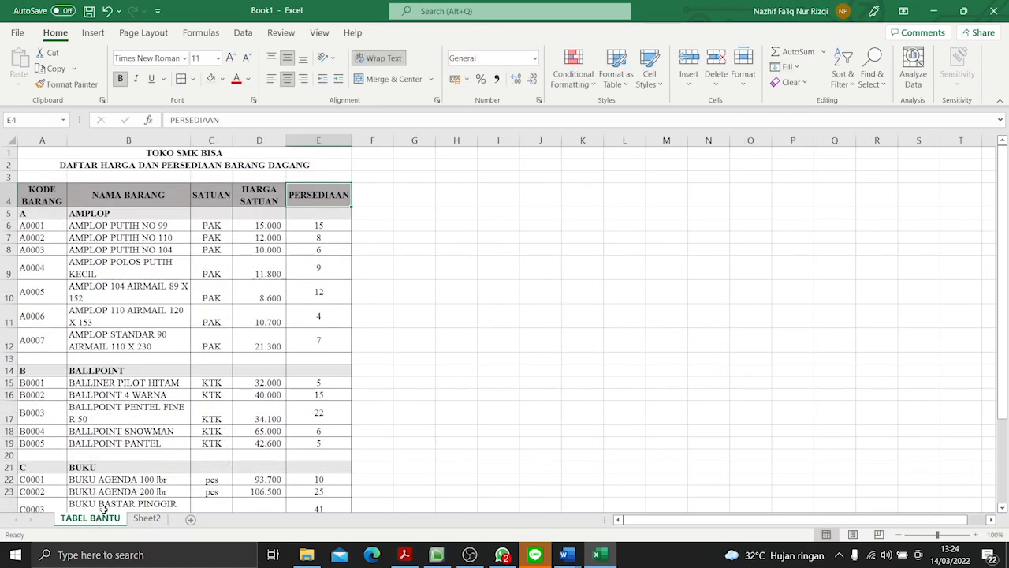
pyautogui.click(146, 518)
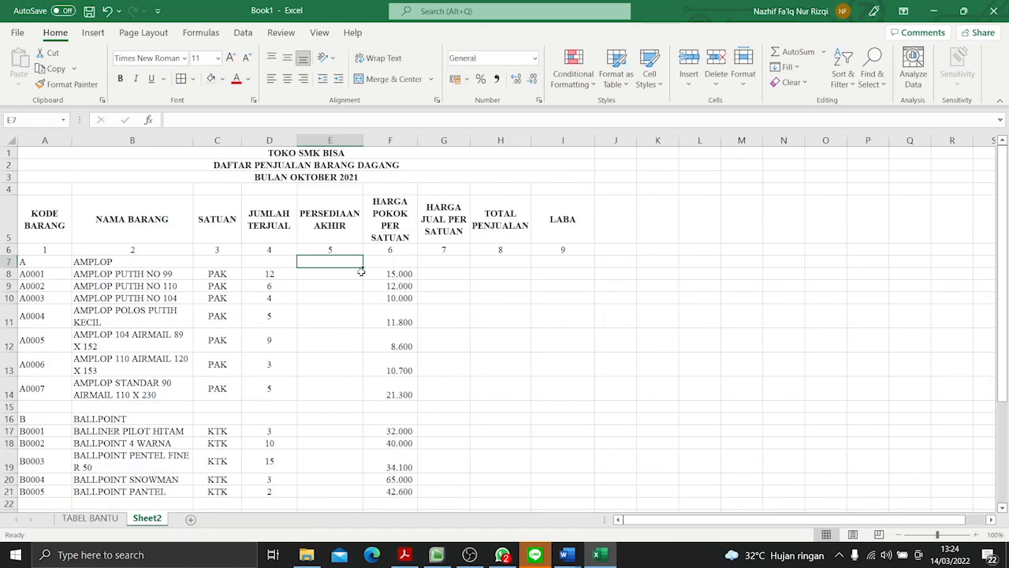
# - Enter =VLOOKUP(A7;TABELBANTU;5;FALSE) in cell E7 of the PERSEDIAAN AKHIR column
pyautogui.write('=VL')
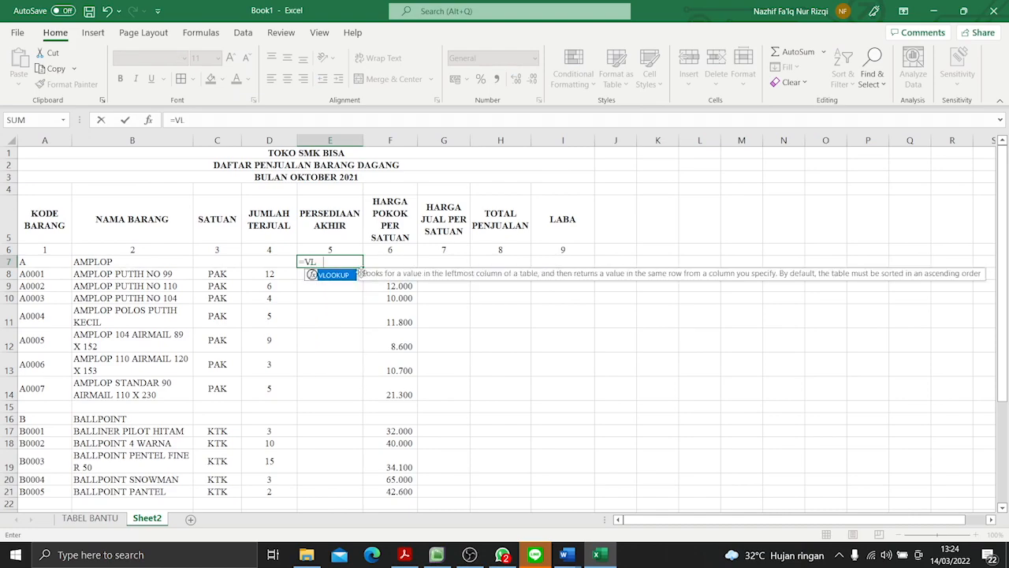
pyautogui.write('OOKUP(')
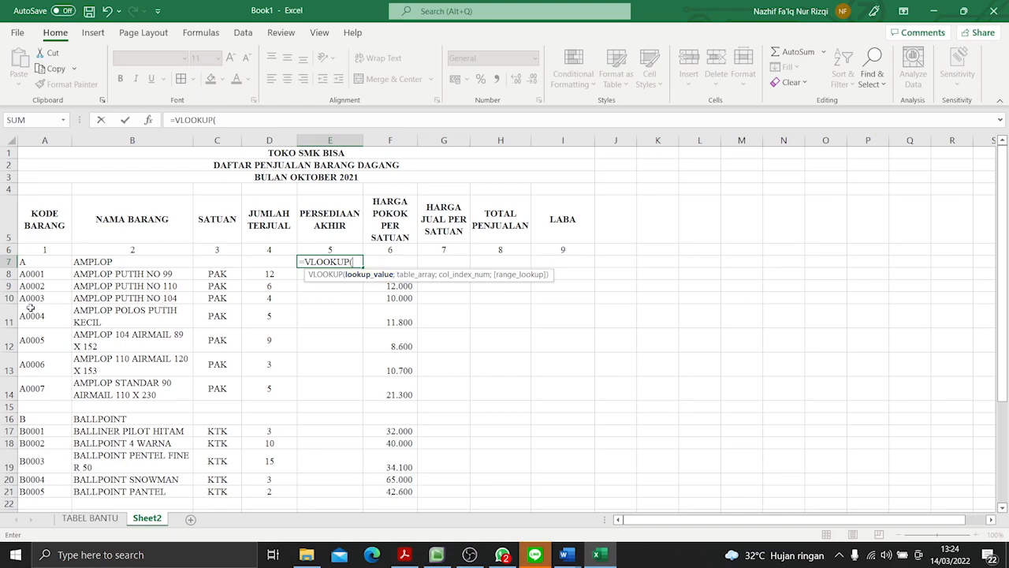
pyautogui.click(31, 263)
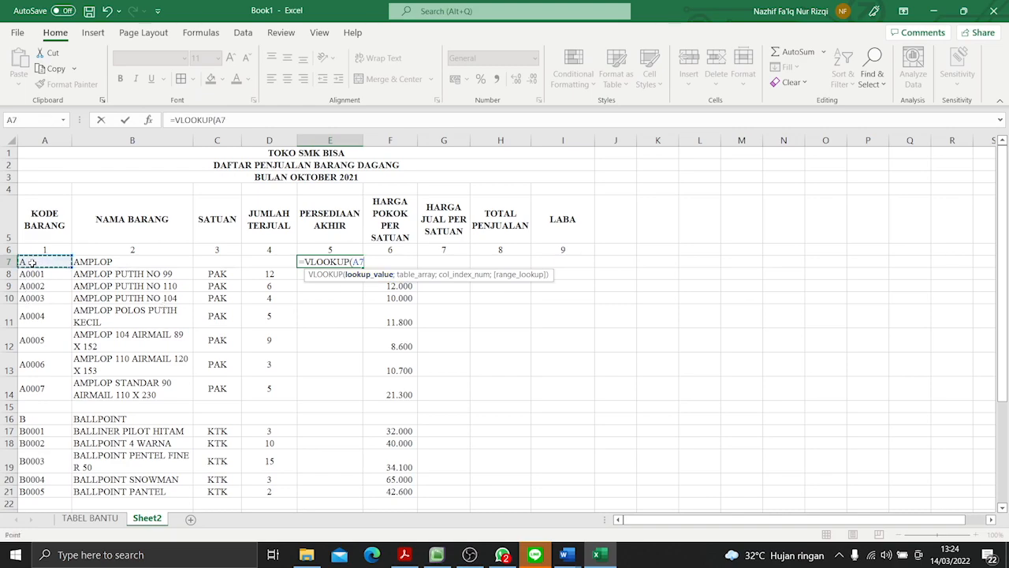
pyautogui.write(';TABE')
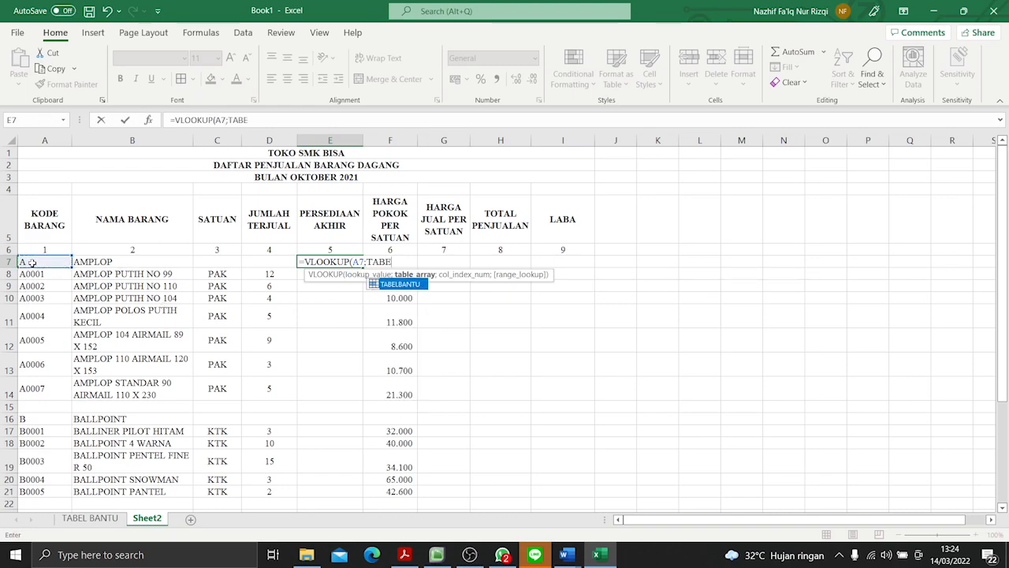
pyautogui.write('LBANTU;')
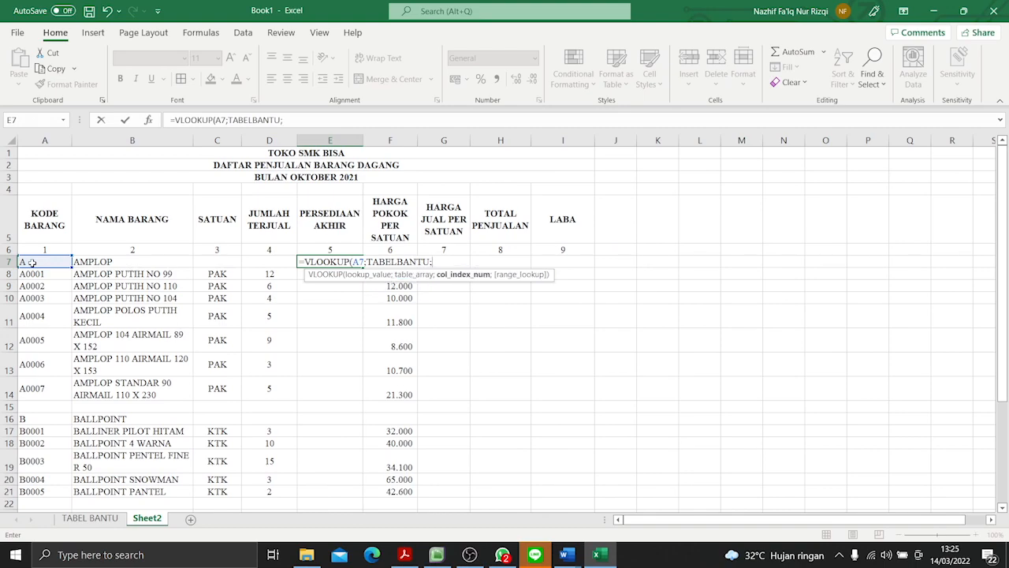
pyautogui.write('5;FALS')
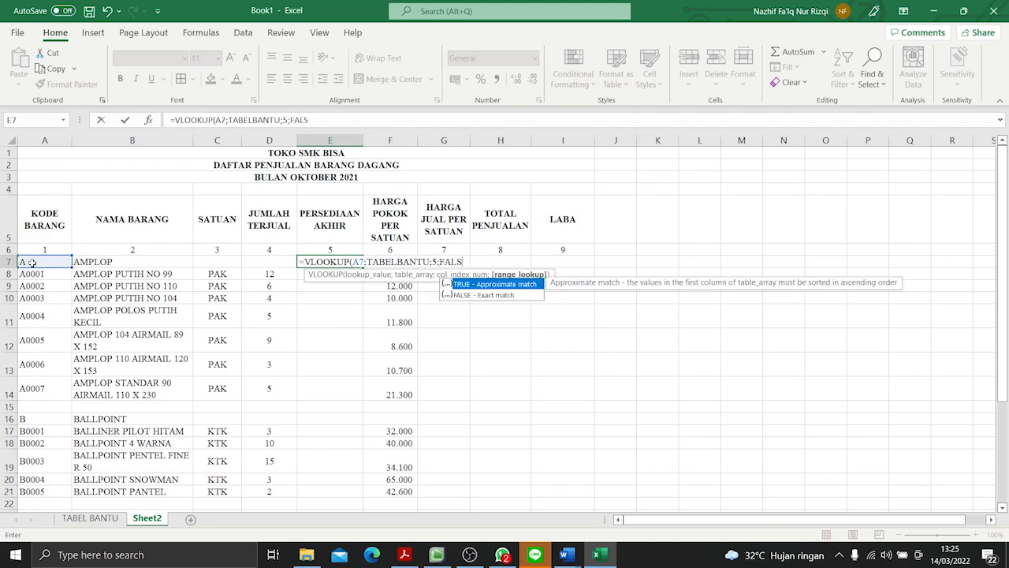
pyautogui.write('E)')
pyautogui.press('Return')
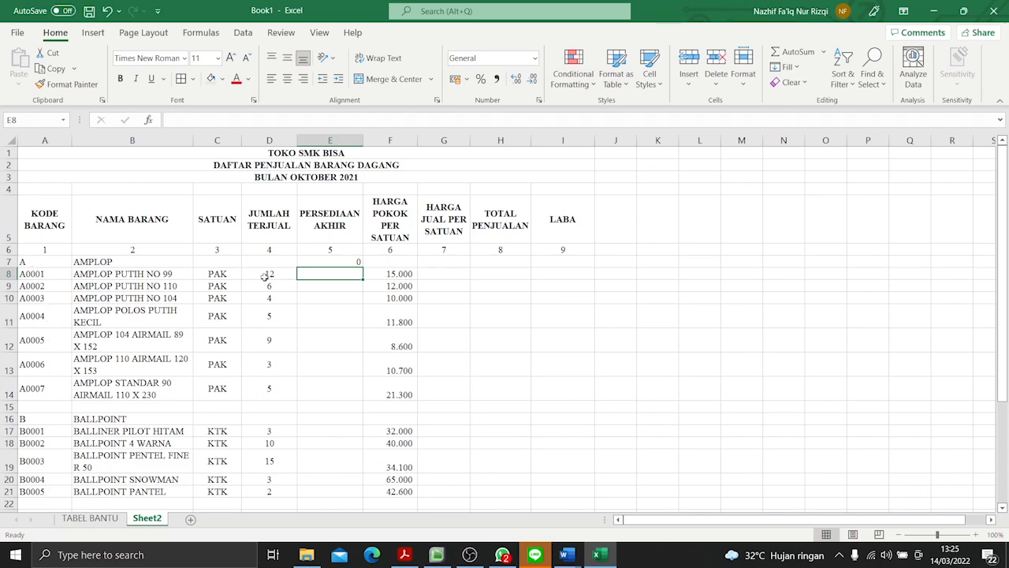
# - Fill the PERSEDIAAN AKHIR lookup formula from E7 down to E8
pyautogui.click(321, 262)
pyautogui.moveTo(362, 269)
pyautogui.mouseDown()
pyautogui.moveTo(364, 535)
pyautogui.moveTo(372, 135)
pyautogui.moveTo(370, 251)
pyautogui.mouseUp()
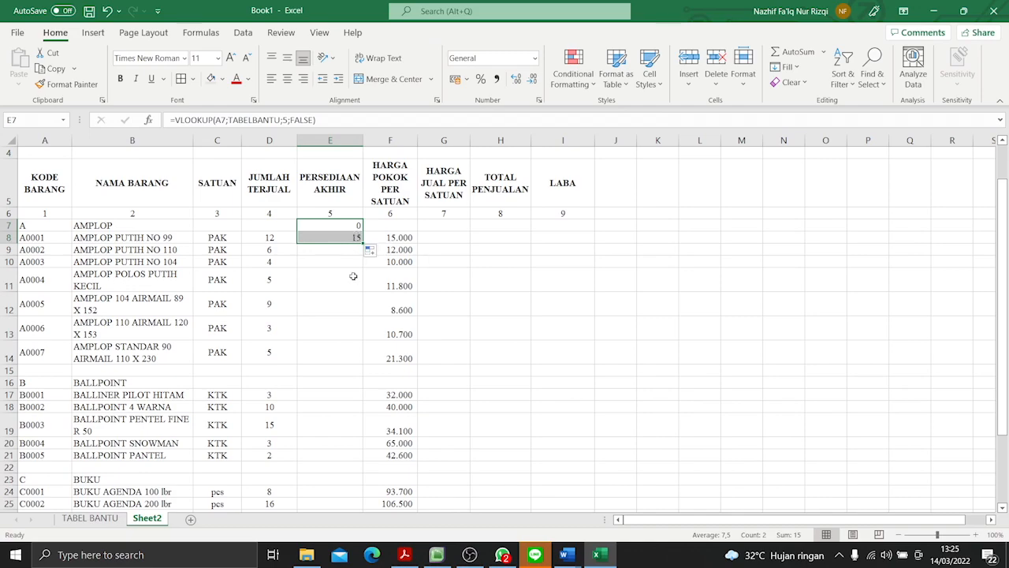
pyautogui.click(354, 277)
# - Try to enclose the VLOOKUP in cell E8 in parentheses, then discard the formula
pyautogui.click(339, 235)
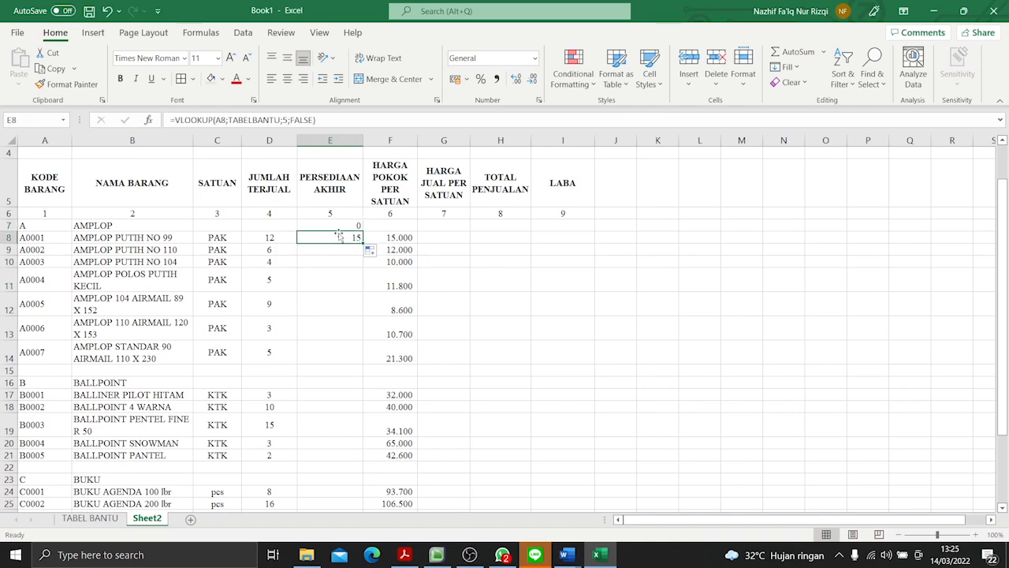
pyautogui.click(327, 119)
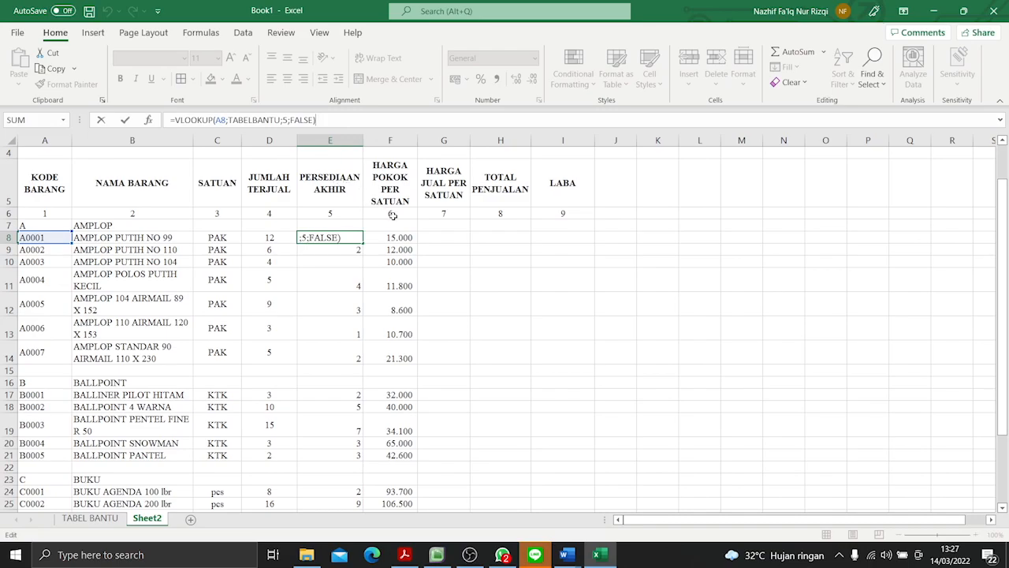
pyautogui.click(469, 555)
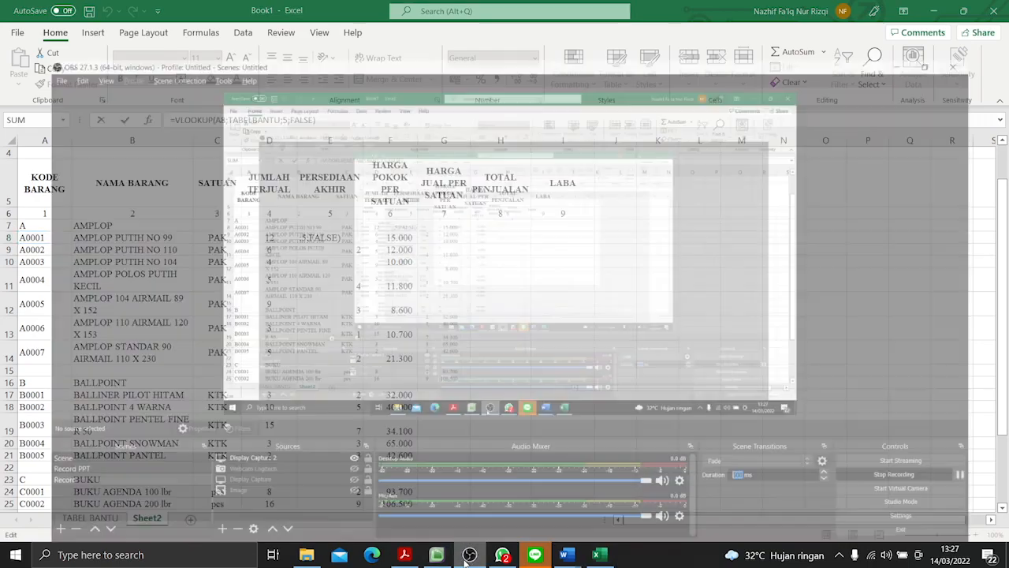
pyautogui.click(597, 554)
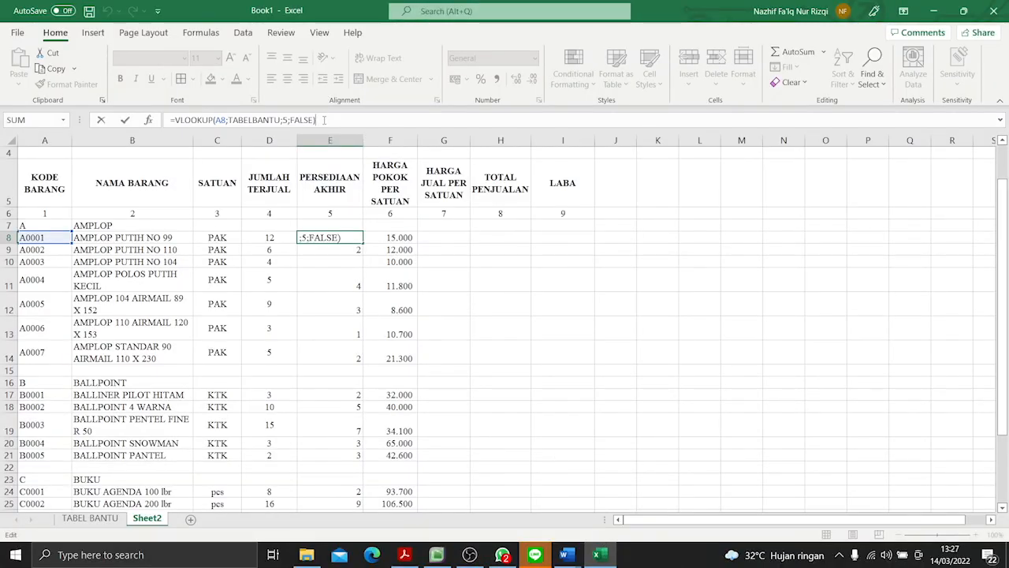
pyautogui.click(176, 120)
pyautogui.write('(')
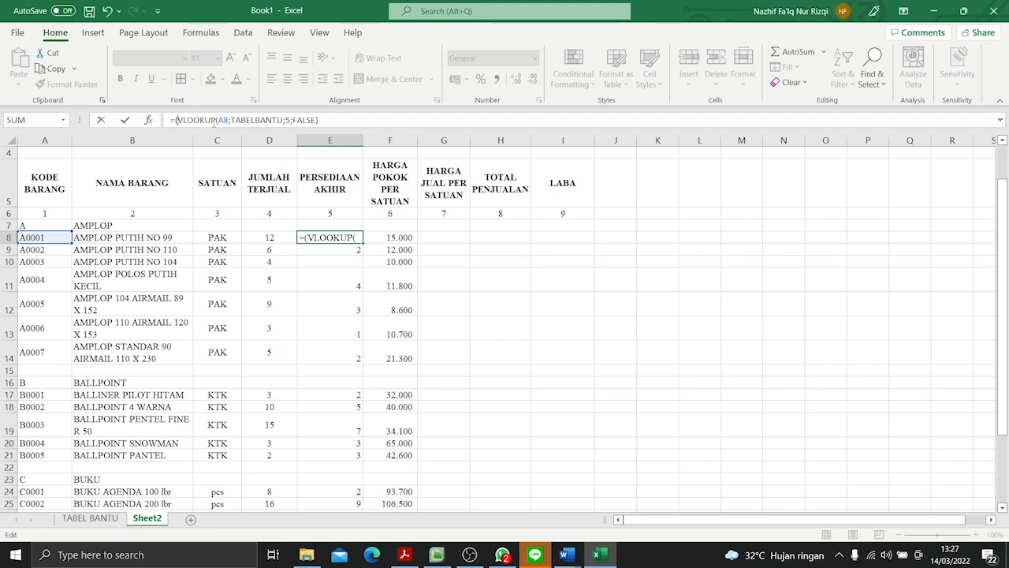
pyautogui.click(342, 120)
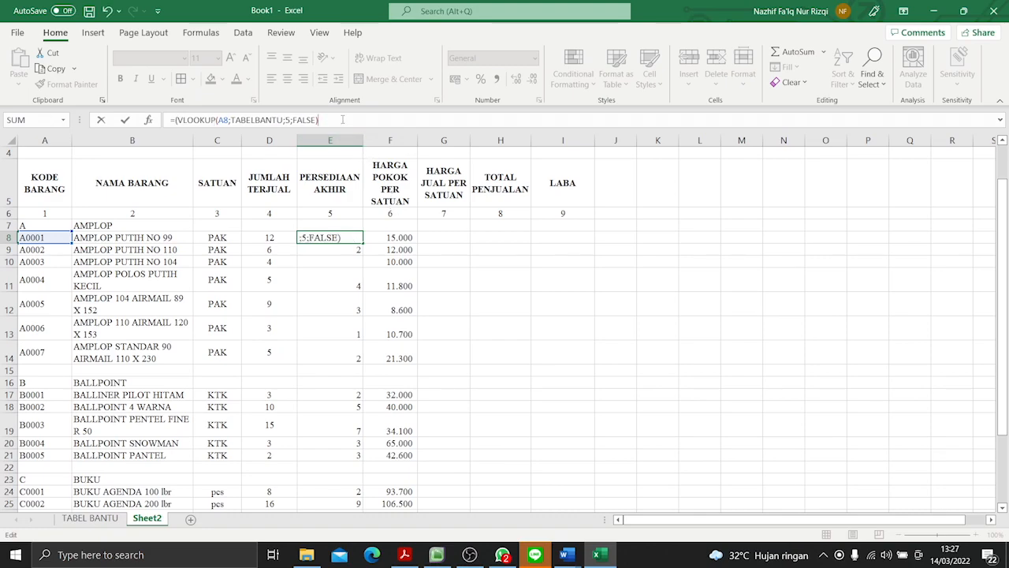
pyautogui.press('BackSpace')
pyautogui.press('BackSpace')
pyautogui.press('BackSpace')
pyautogui.press('BackSpace')
pyautogui.press('BackSpace')
pyautogui.press('BackSpace')
pyautogui.press('BackSpace')
pyautogui.press('BackSpace')
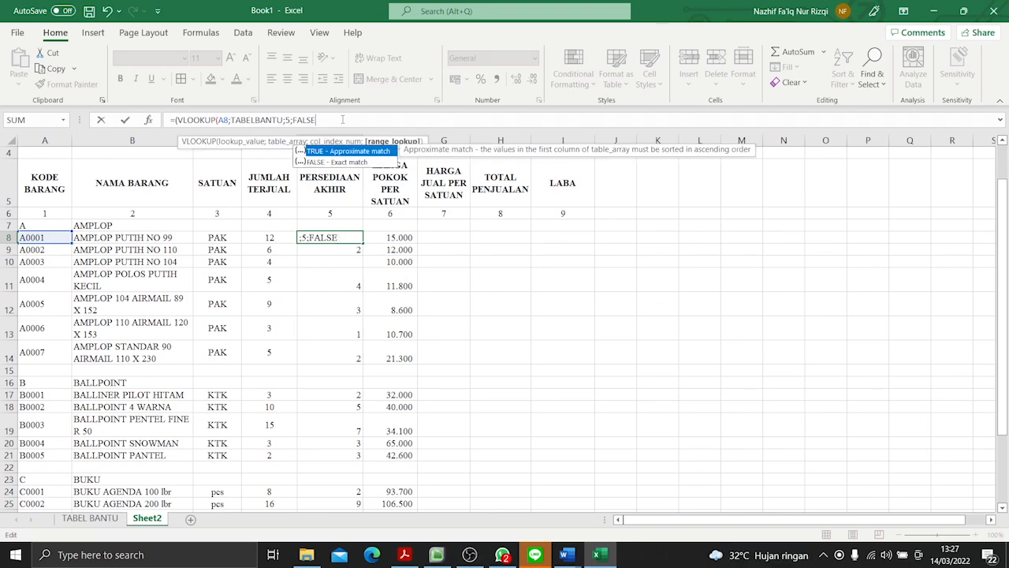
pyautogui.press('BackSpace')
pyautogui.press('BackSpace')
pyautogui.press('BackSpace')
pyautogui.press('BackSpace')
pyautogui.press('BackSpace')
pyautogui.press('BackSpace')
pyautogui.press('BackSpace')
pyautogui.press('BackSpace')
pyautogui.press('BackSpace')
pyautogui.press('BackSpace')
pyautogui.press('BackSpace')
pyautogui.press('BackSpace')
pyautogui.press('BackSpace')
pyautogui.press('BackSpace')
pyautogui.press('BackSpace')
pyautogui.press('BackSpace')
pyautogui.press('BackSpace')
pyautogui.press('BackSpace')
pyautogui.press('BackSpace')
pyautogui.press('BackSpace')
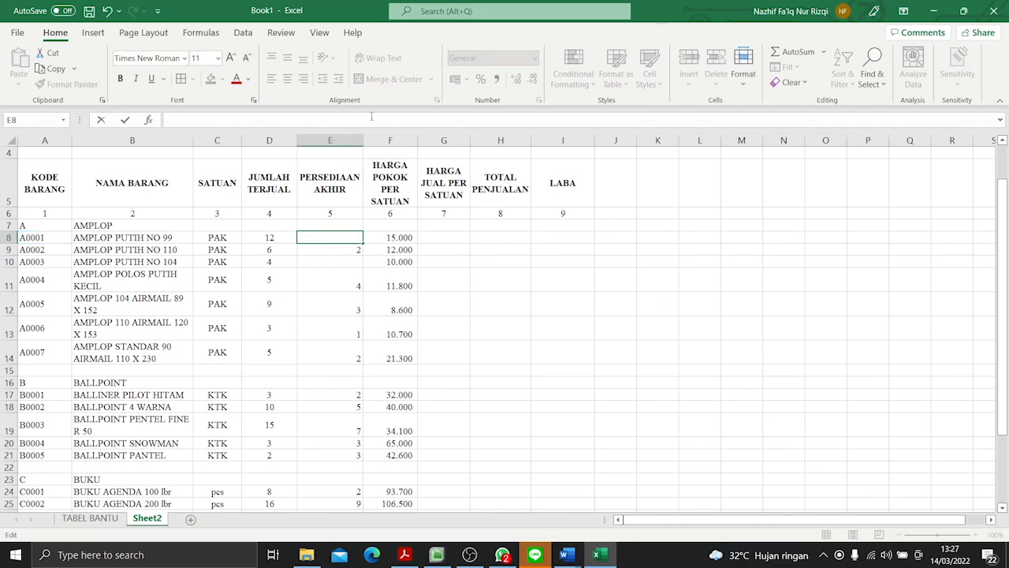
# - Clear the contents of the PERSEDIAAN AKHIR cells E8:E32
pyautogui.click(458, 249)
pyautogui.moveTo(333, 234); pyautogui.dragTo(409, 239)
pyautogui.click(497, 265)
pyautogui.moveTo(325, 236); pyautogui.dragTo(352, 503)
pyautogui.rightClick(352, 496)
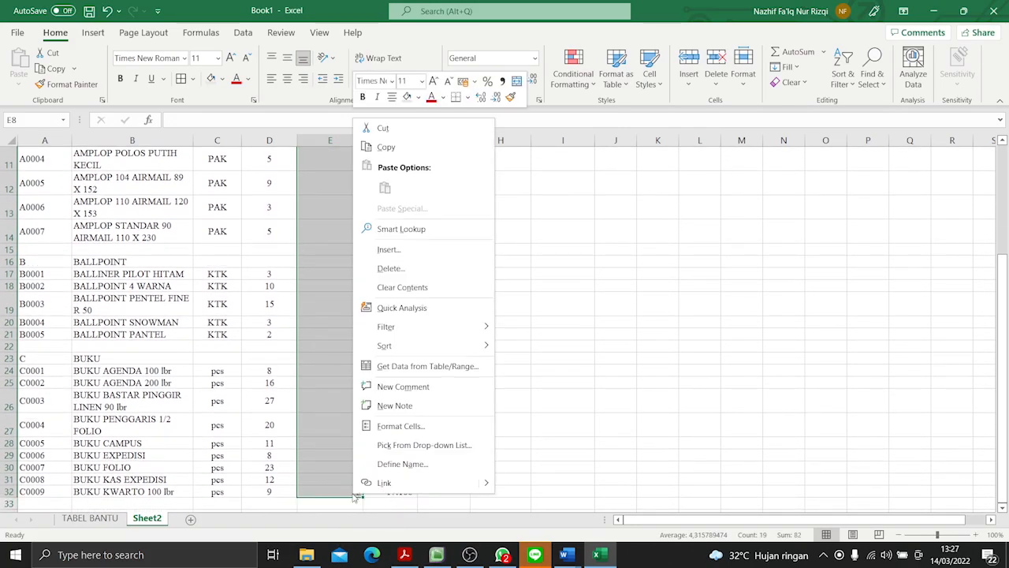
pyautogui.click(408, 290)
pyautogui.scroll(4, 334, 318)
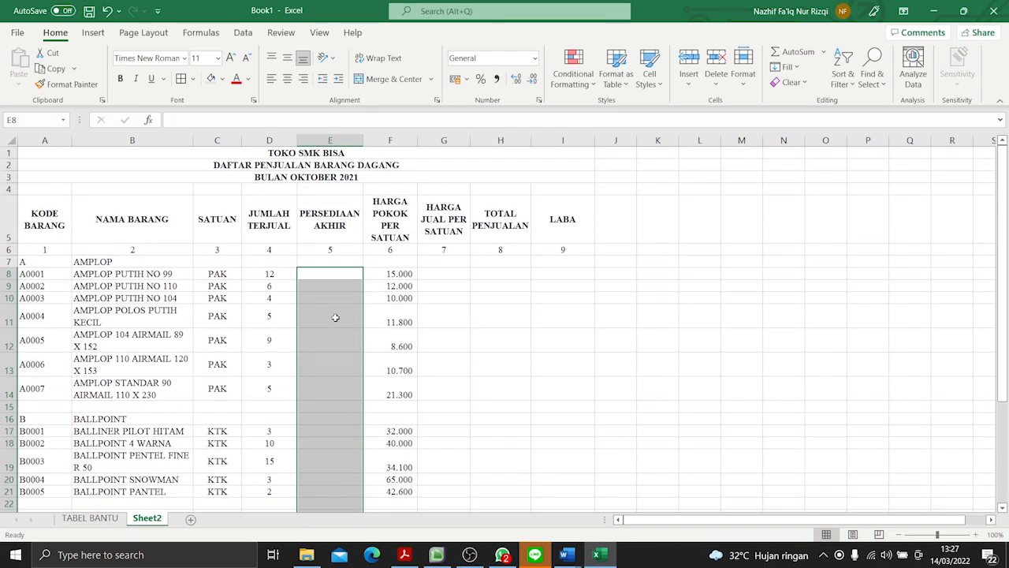
pyautogui.click(341, 260)
pyautogui.click(341, 271)
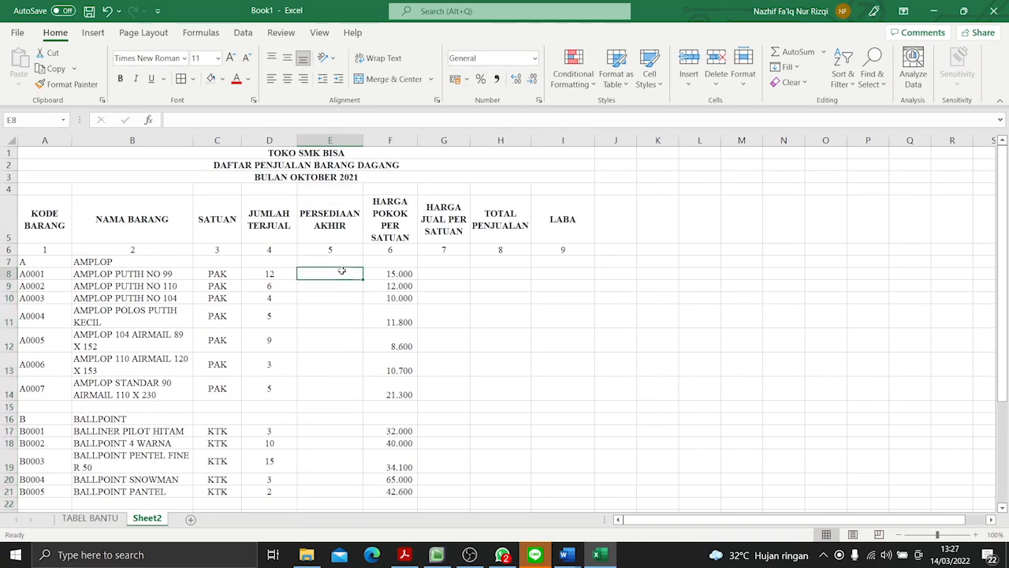
pyautogui.write('=VLO')
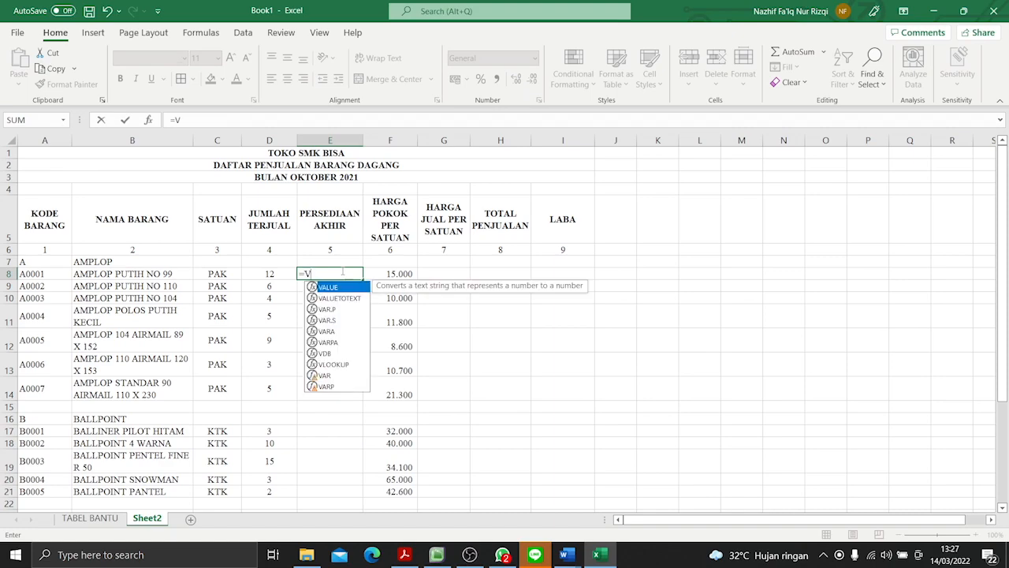
pyautogui.press('Escape')
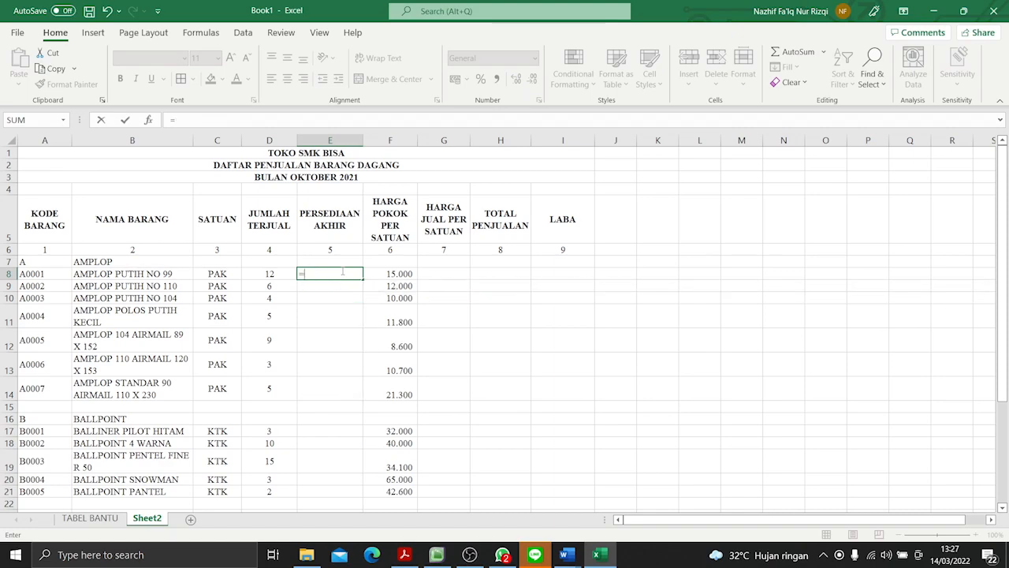
# - Look at the PERSEDIAAN column on TABEL BANTU and the JUMLAH TERJUAL column on Sheet2
pyautogui.click(90, 519)
pyautogui.click(319, 199)
pyautogui.click(142, 520)
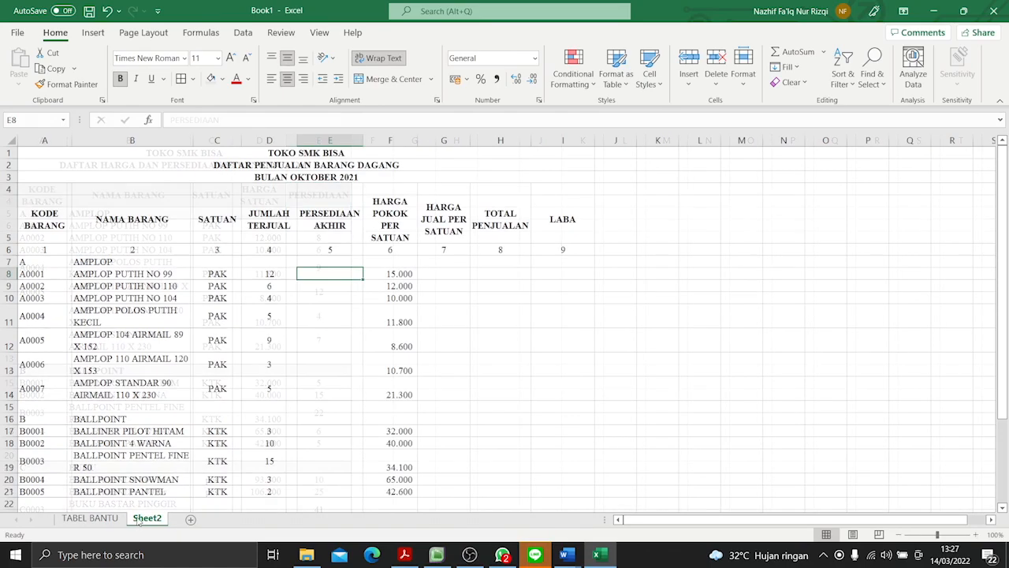
pyautogui.click(282, 230)
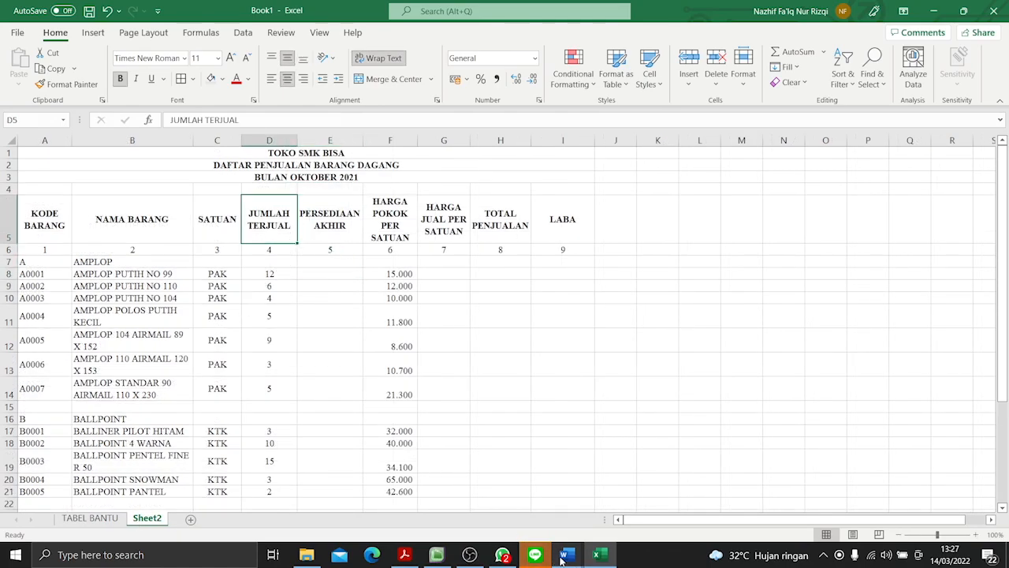
# - Review the PERSEDIAAN AKHIR (KOLOM 5) formula and its explanation in the Word document, then return to the Excel workbook
pyautogui.moveTo(564, 555)
pyautogui.click(631, 497)
pyautogui.moveTo(297, 197); pyautogui.dragTo(576, 194)
pyautogui.click(576, 194)
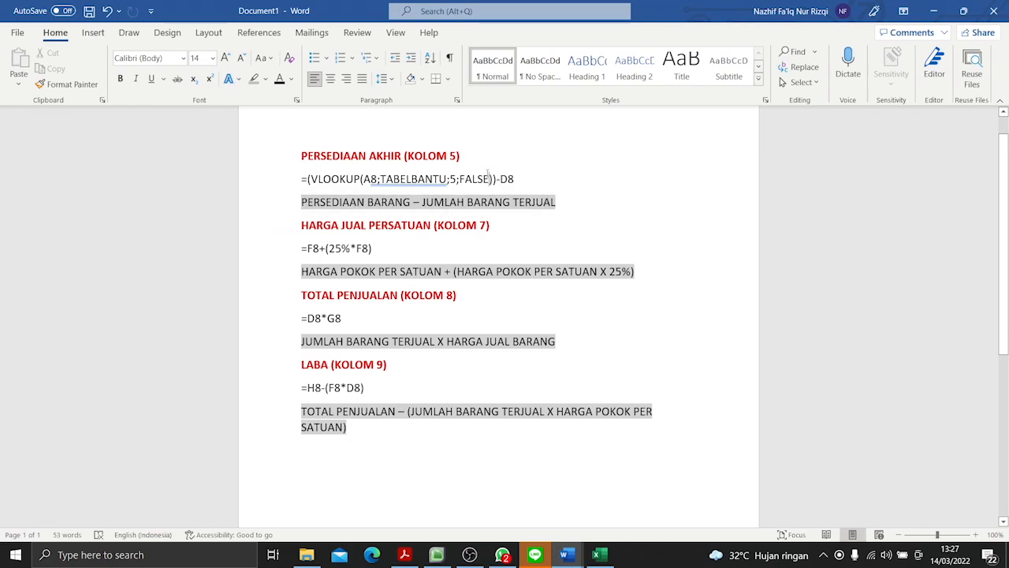
pyautogui.moveTo(301, 202); pyautogui.dragTo(411, 202)
pyautogui.click(606, 556)
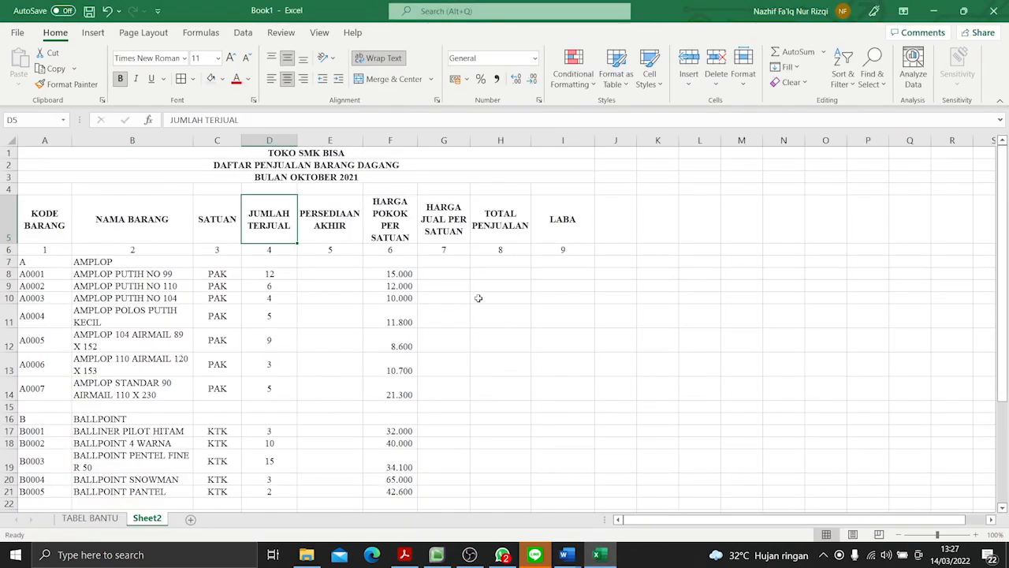
# - Enter =VLOOKUP(A8;TABELBANTU;5;FALSE) in PERSEDIAAN AKHIR cell E8 on Sheet2
pyautogui.click(332, 276)
pyautogui.write('=')
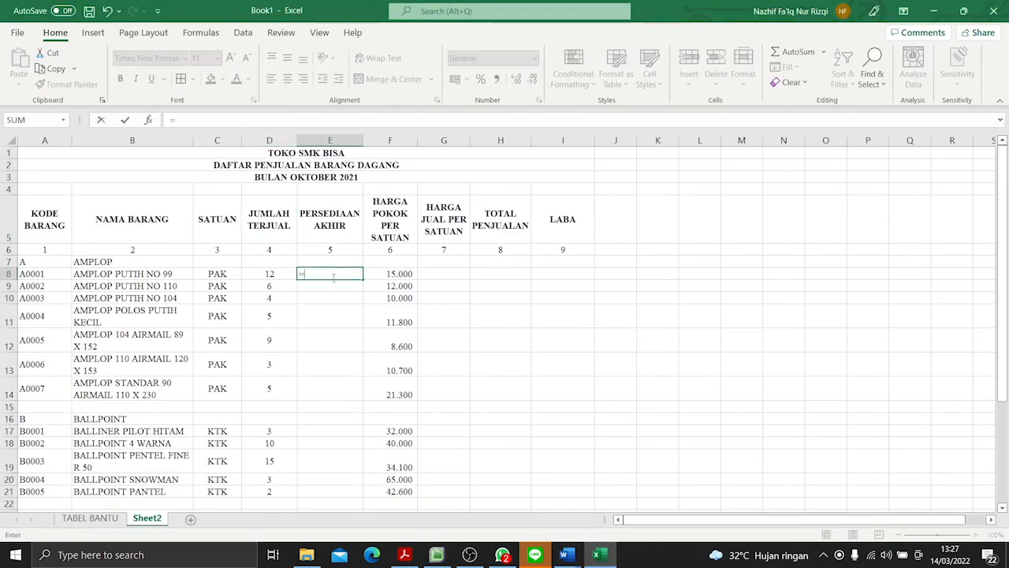
pyautogui.write('VLOO')
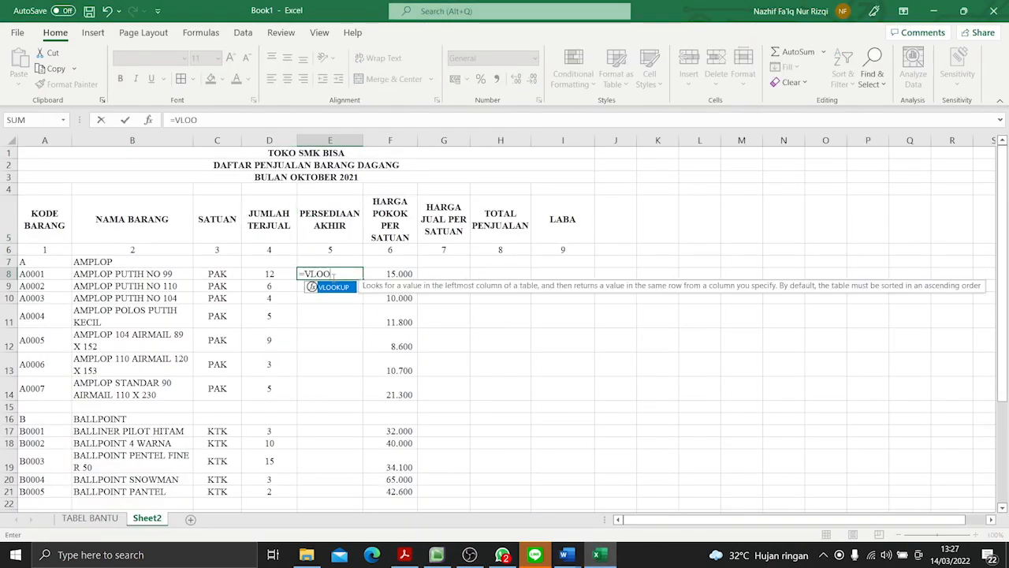
pyautogui.write('KUP')
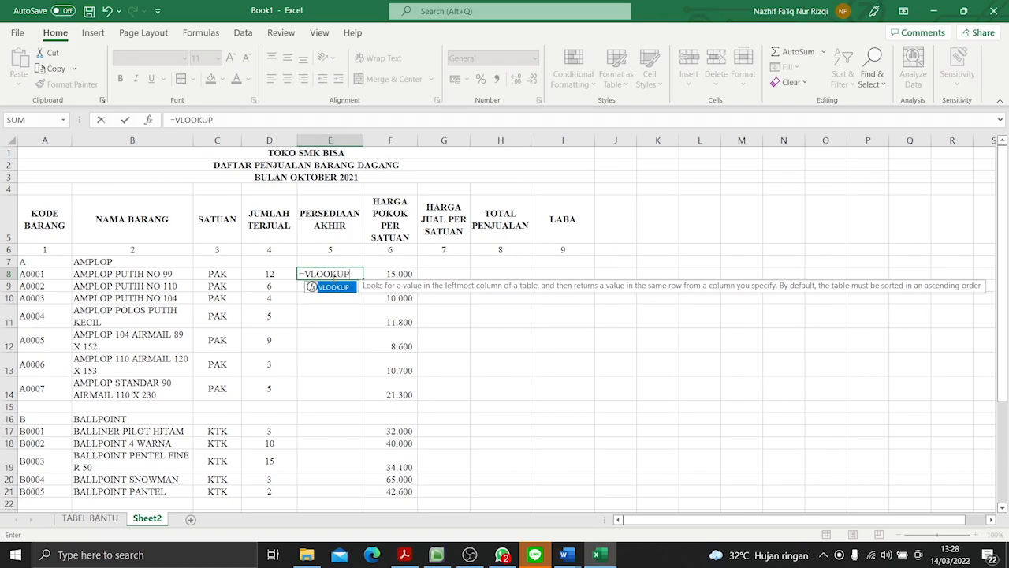
pyautogui.write('(')
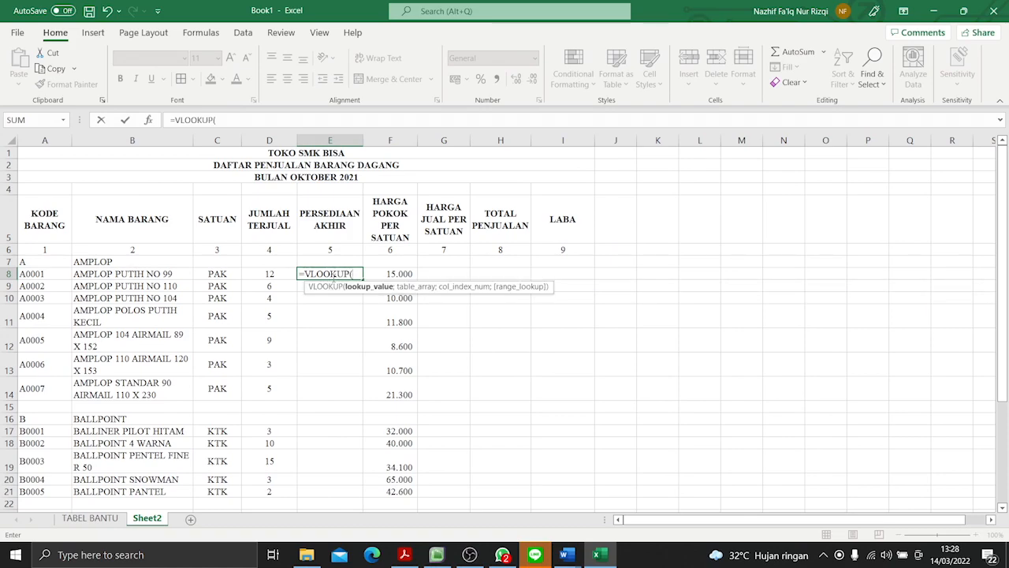
pyautogui.click(44, 274)
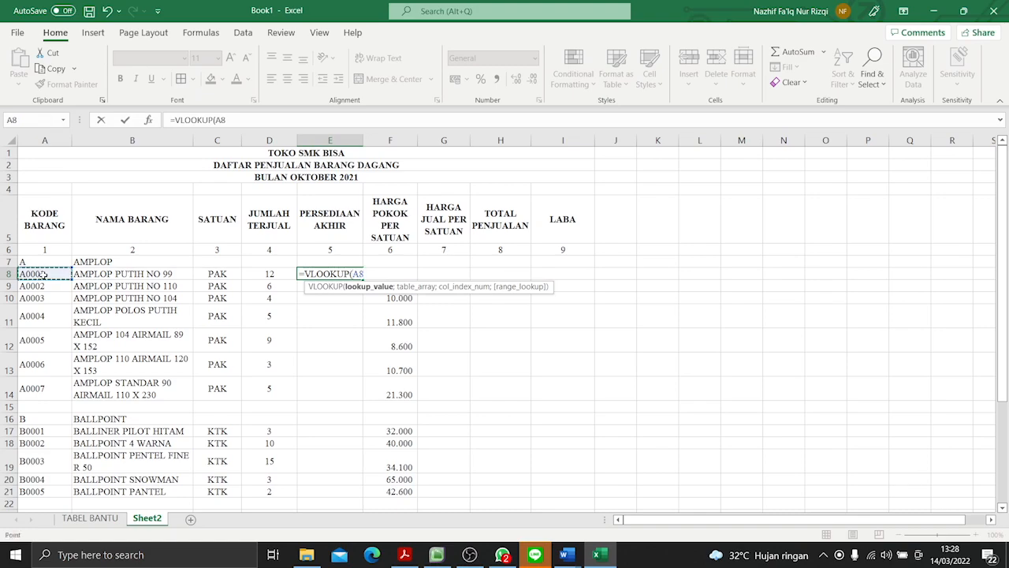
pyautogui.write(';TABELBAN')
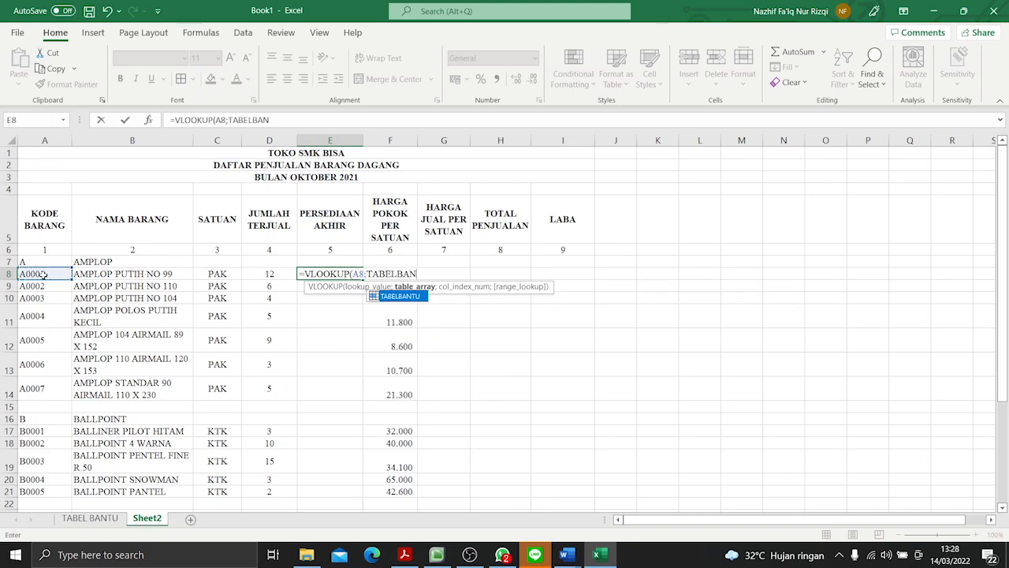
pyautogui.write('TU;')
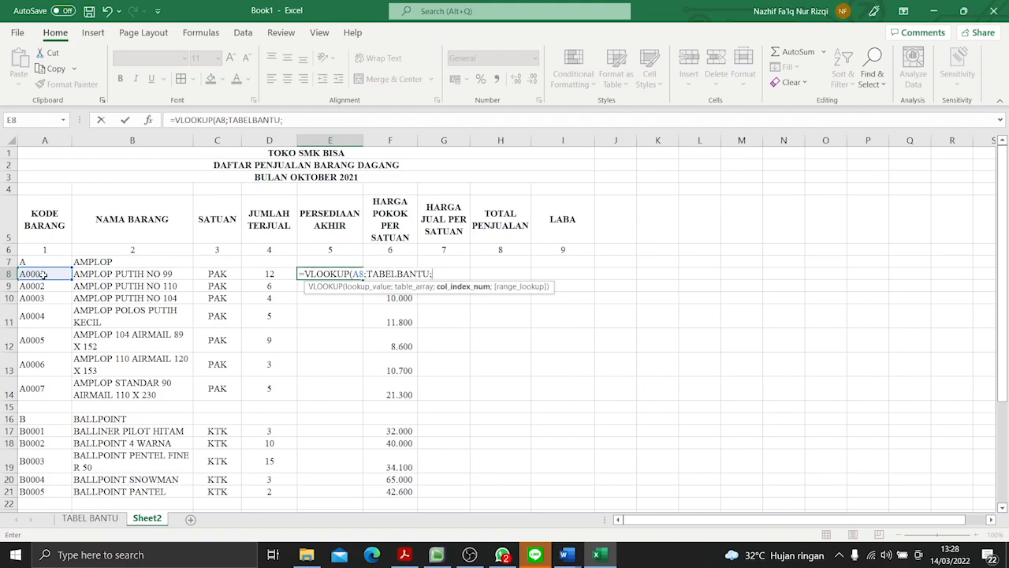
pyautogui.write('5;')
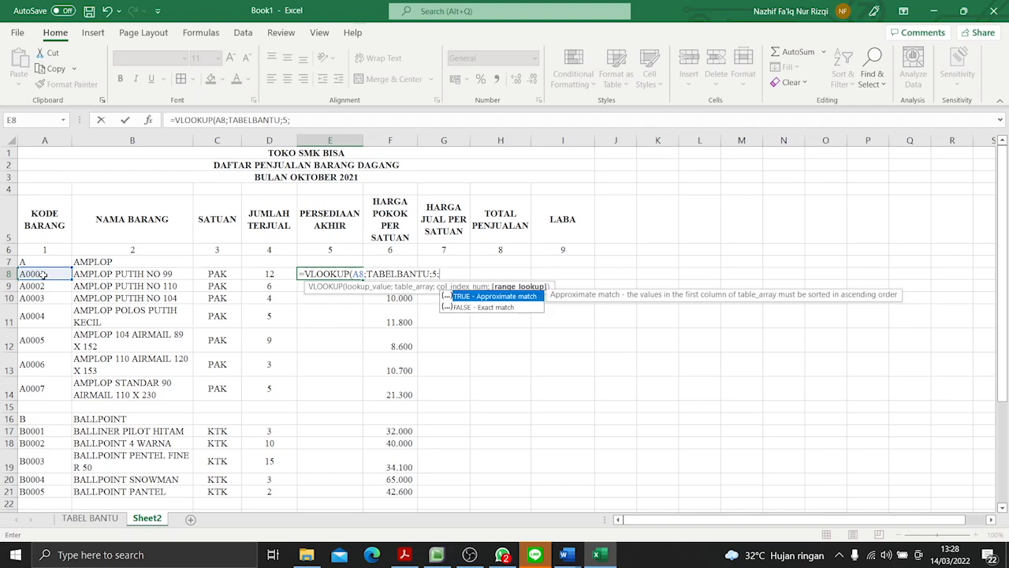
pyautogui.write('FALSE)')
pyautogui.press('Return')
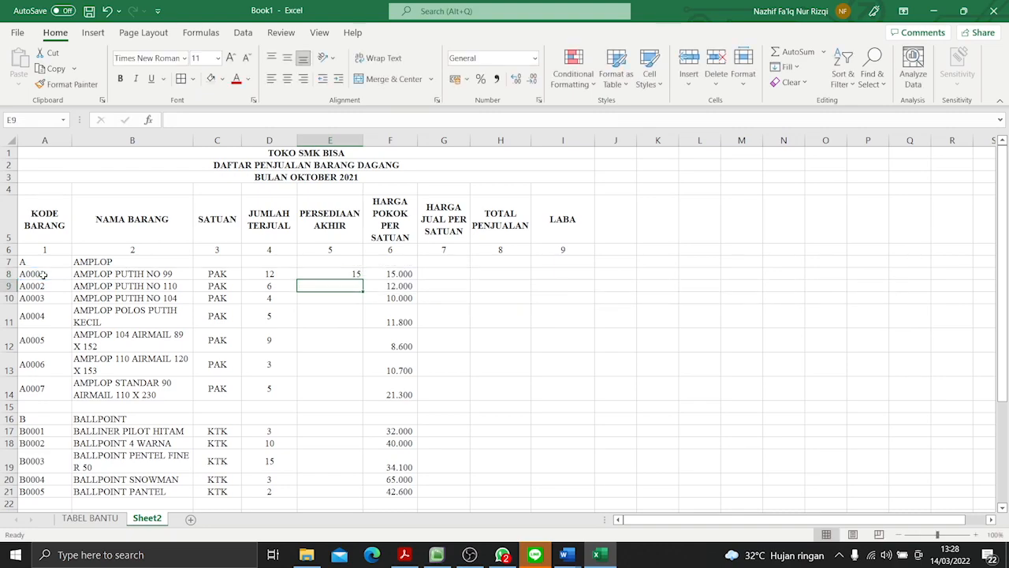
# - Extend the E8 formula to subtract the quantity sold: =(VLOOKUP(A8;TABELBANTU;5;FALSE))-D8
pyautogui.click(354, 274)
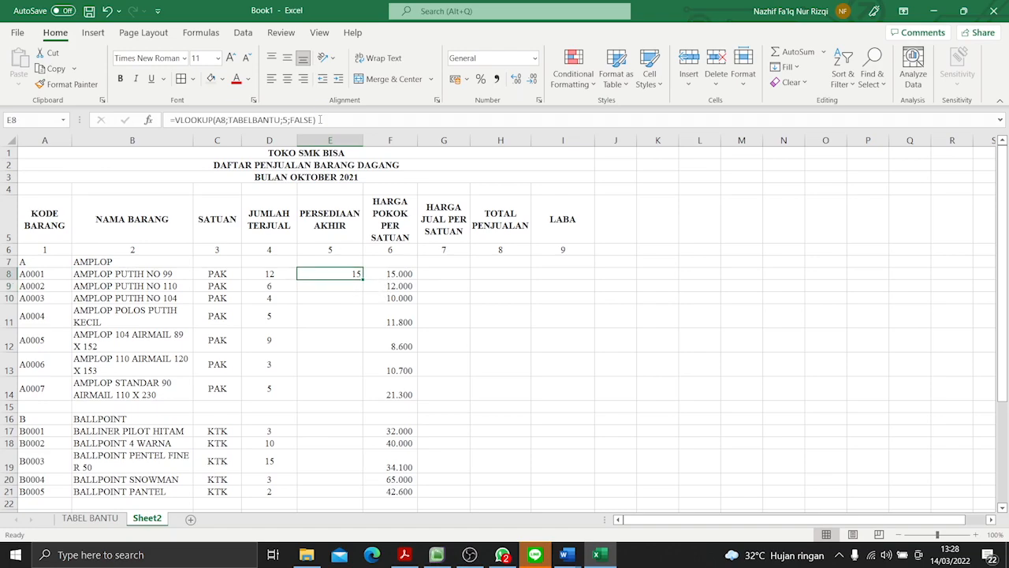
pyautogui.click(316, 120)
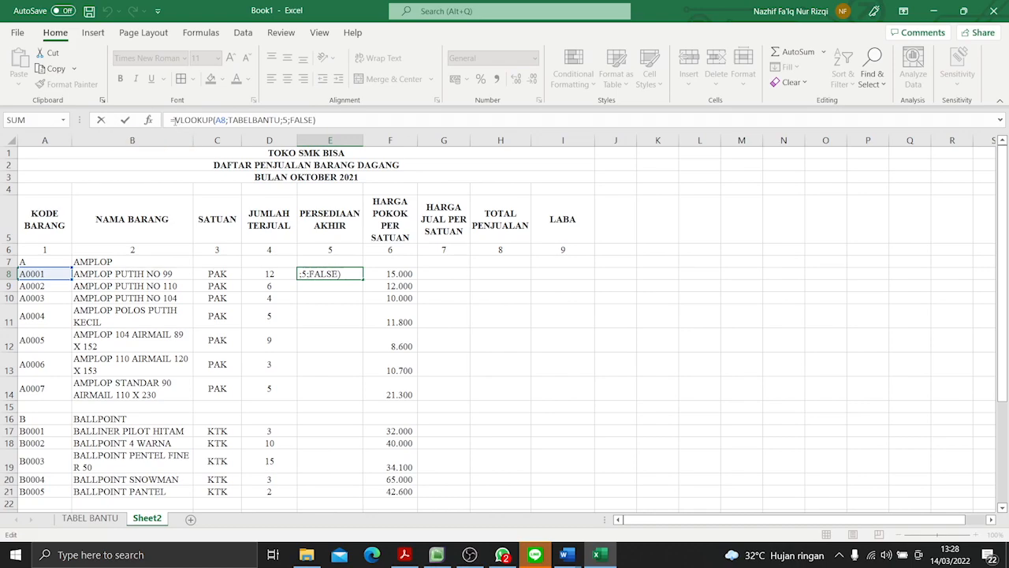
pyautogui.click(174, 120)
pyautogui.write('(')
pyautogui.click(317, 120)
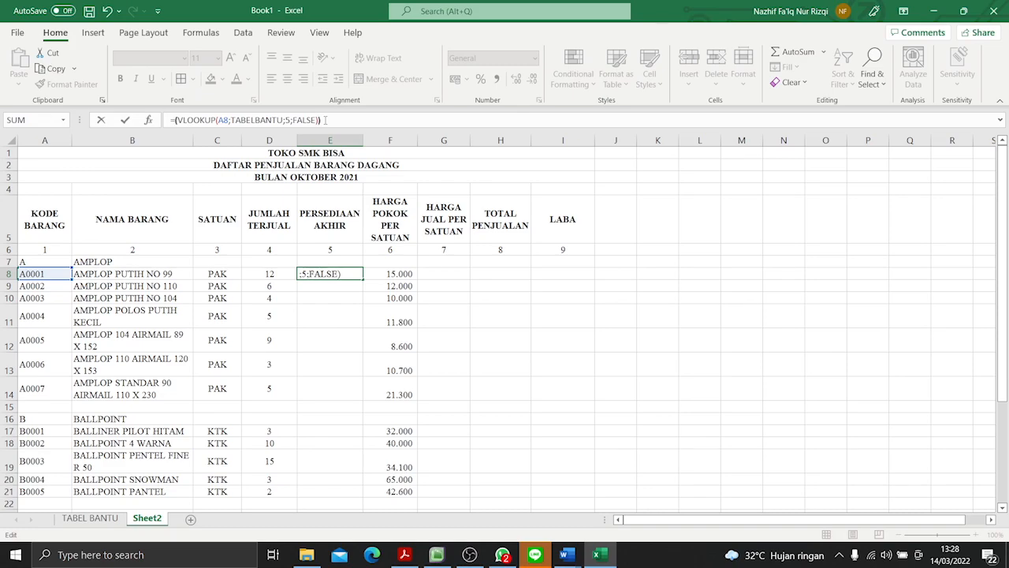
pyautogui.write(')-')
pyautogui.click(272, 273)
pyautogui.press('Return')
# - Fill the E8 ending-stock formula down through E32
pyautogui.click(342, 274)
pyautogui.moveTo(363, 282); pyautogui.dragTo(339, 494)
pyautogui.scroll(4, 468, 407)
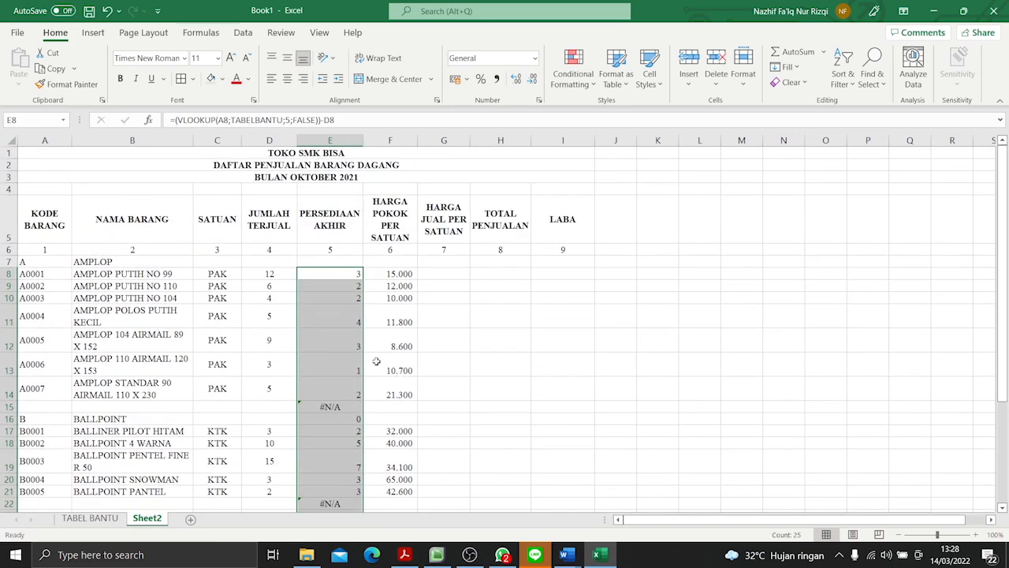
# - Clear the PERSEDIAAN AKHIR formulas from the blank and category heading rows, cells E15, E16, E22 and E23
pyautogui.click(342, 407)
pyautogui.press('BackSpace')
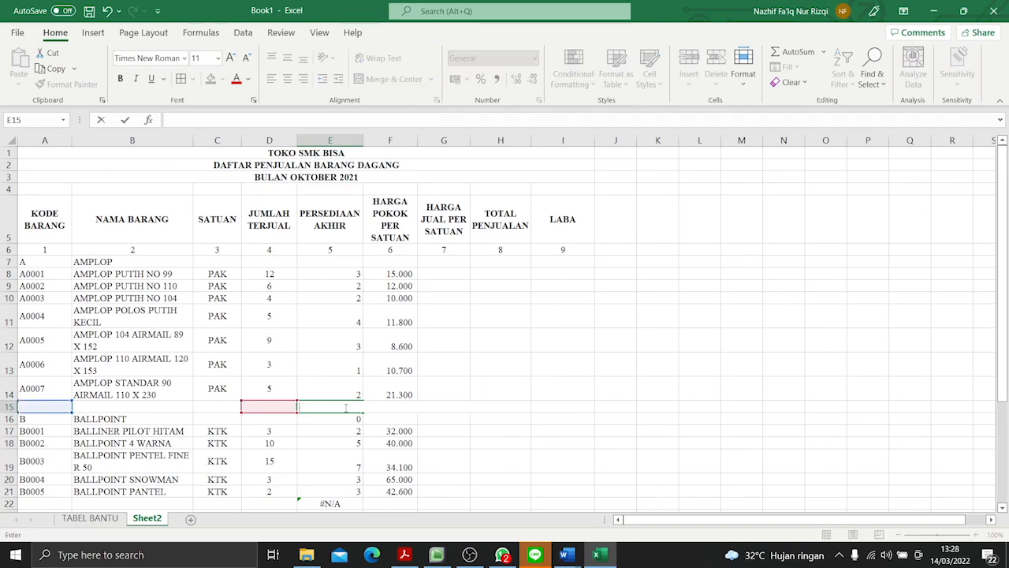
pyautogui.press('Return')
pyautogui.press('BackSpace')
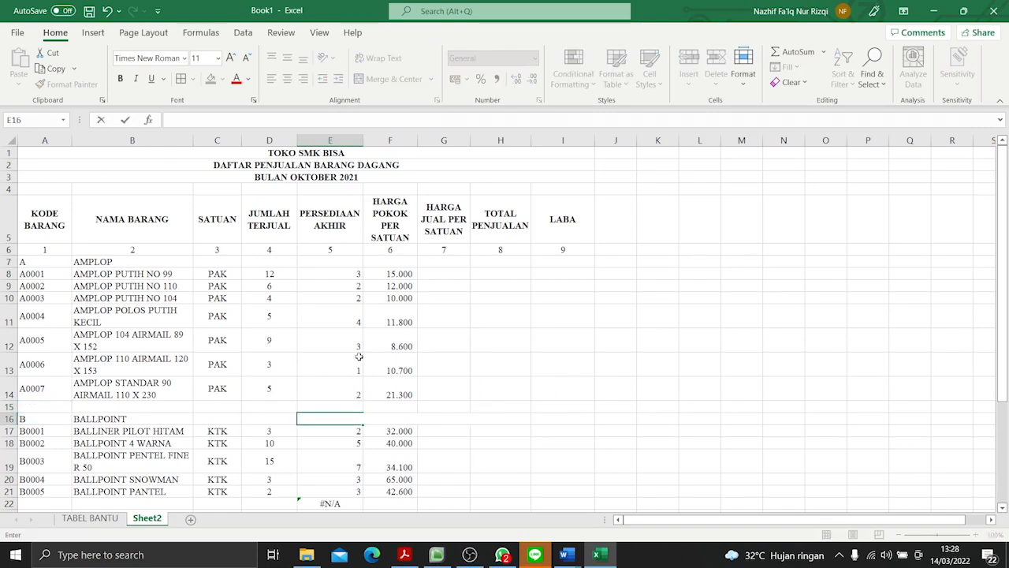
pyautogui.scroll(-4, 369, 407)
pyautogui.scroll(-1, 369, 407)
pyautogui.click(342, 299)
pyautogui.press('BackSpace')
pyautogui.click(344, 309)
pyautogui.press('BackSpace')
pyautogui.click(538, 279)
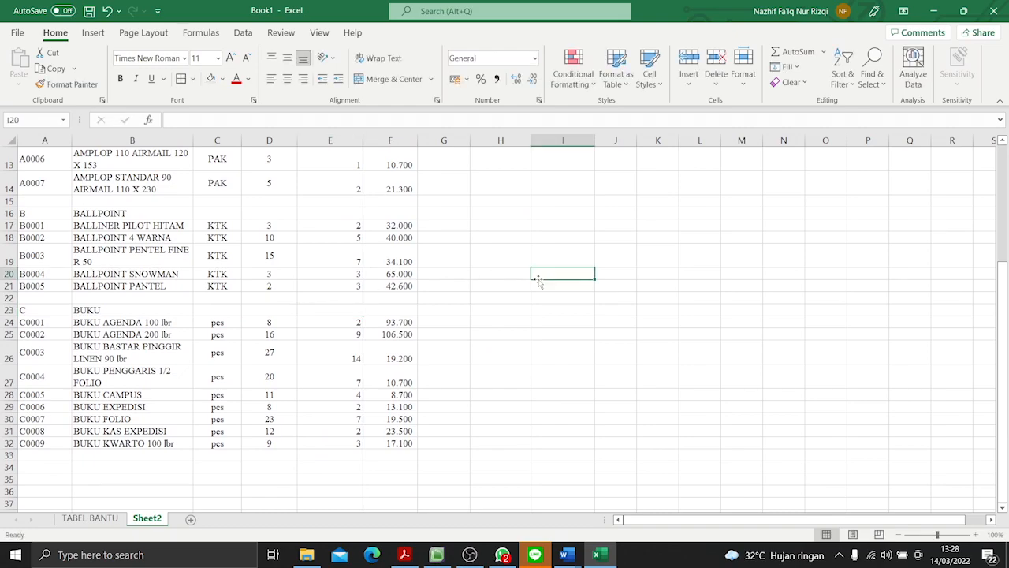
# - Center the PERSEDIAAN AKHIR values in E7:E32 horizontally
pyautogui.scroll(4, 537, 281)
pyautogui.moveTo(334, 262); pyautogui.dragTo(356, 491)
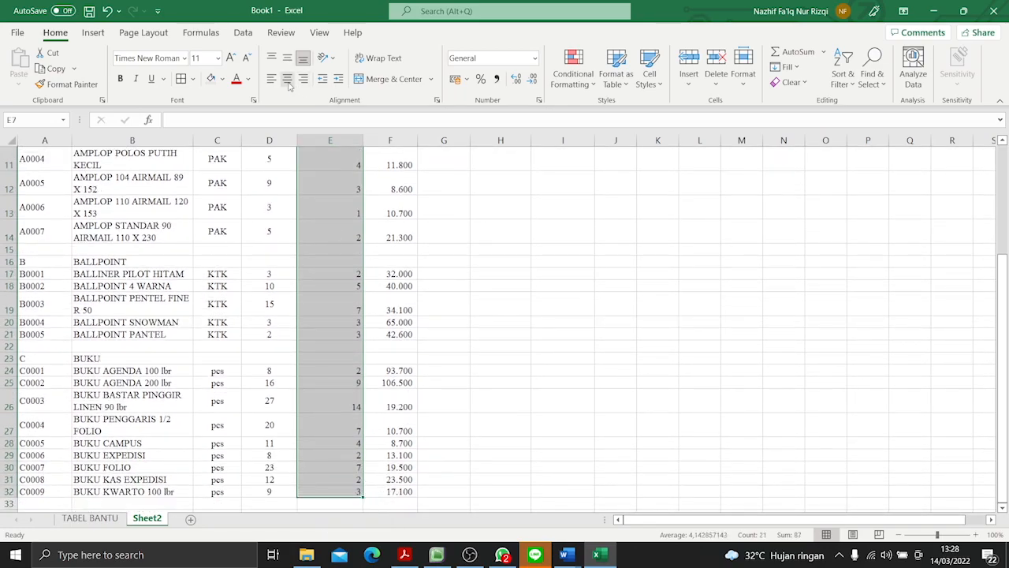
pyautogui.click(288, 80)
pyautogui.click(442, 302)
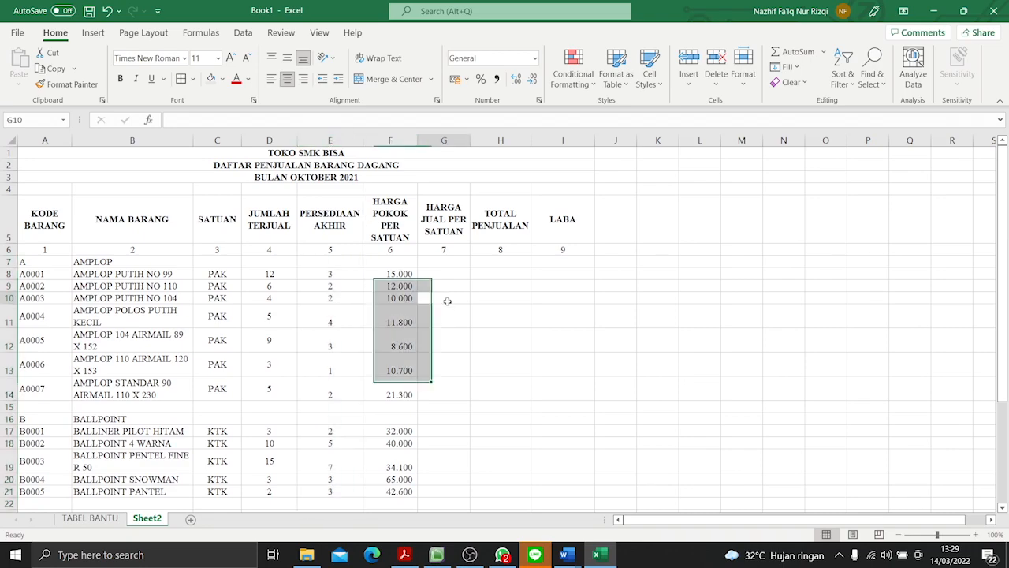
# - Look up the instruction for filling column 7, HARGA JUAL PER SATUAN, in P3-Soal Praktik.pdf in Adobe Acrobat Reader
pyautogui.click(446, 210)
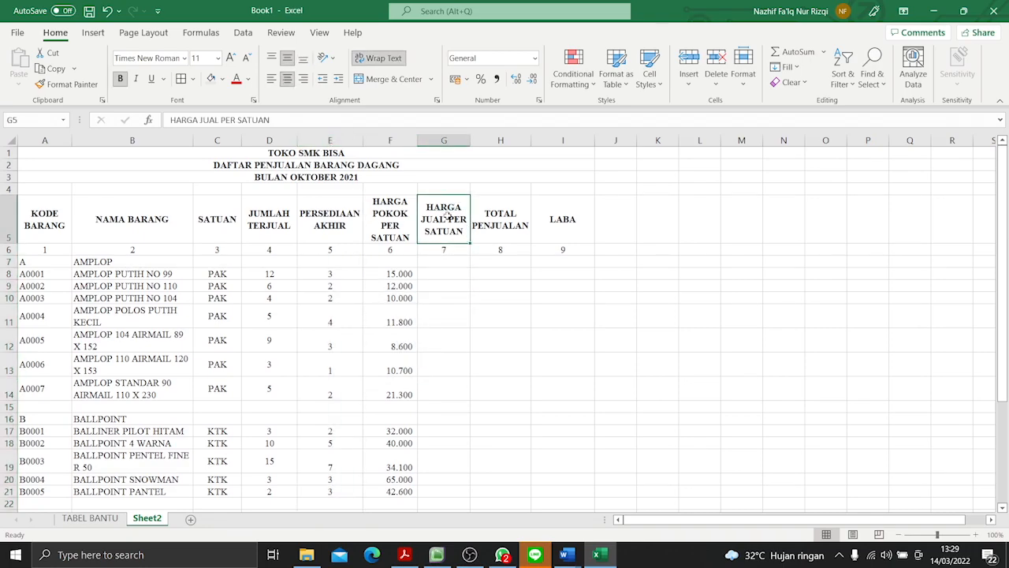
pyautogui.hotkey('alt', 'Tab')
pyautogui.scroll(-3, 411, 305)
pyautogui.scroll(2, 411, 304)
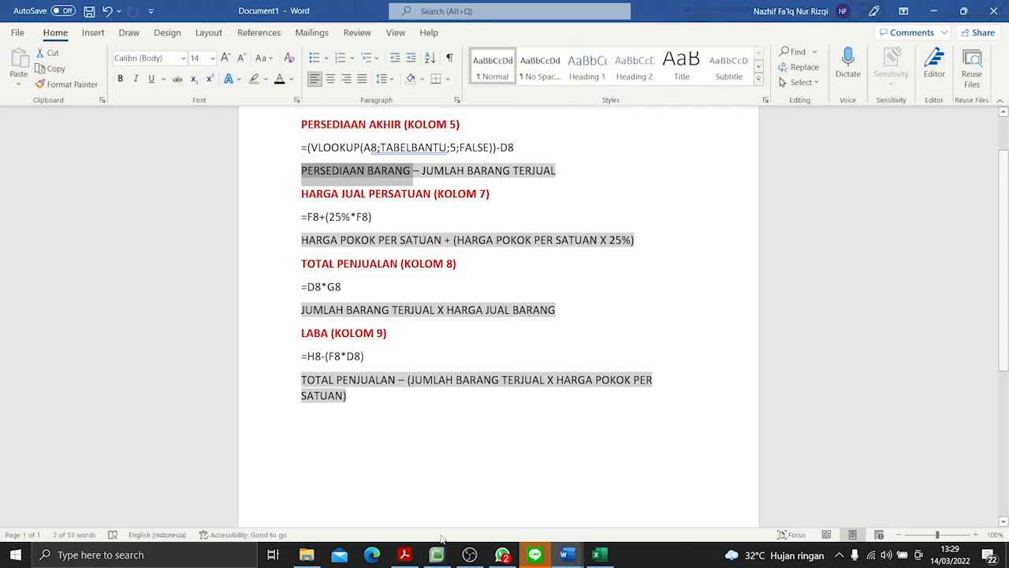
pyautogui.click(405, 554)
pyautogui.scroll(-3, 379, 244)
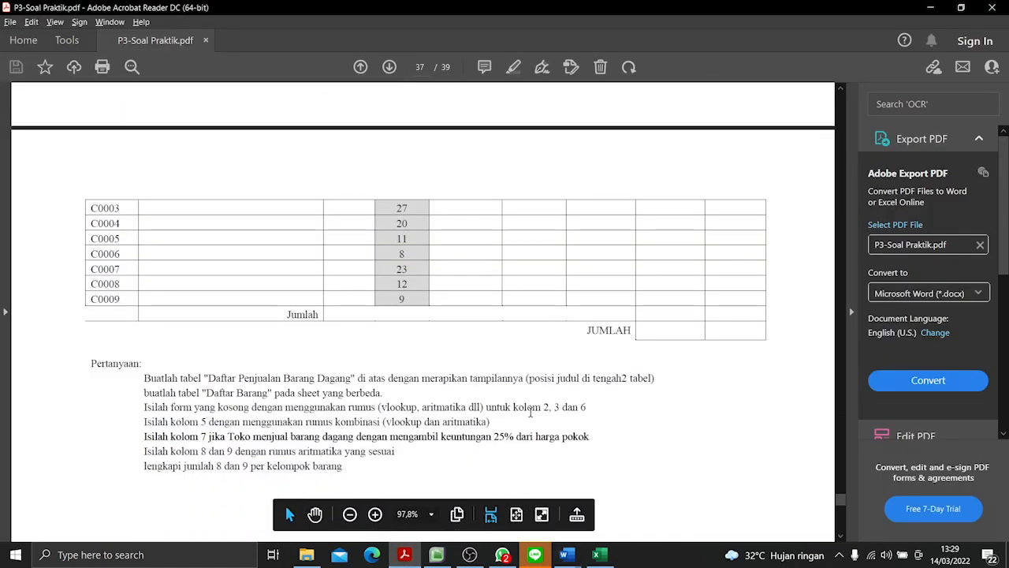
pyautogui.scroll(-1, 531, 411)
pyautogui.moveTo(202, 386); pyautogui.dragTo(601, 386)
pyautogui.click(601, 386)
# - Switch to Document1 in Word and review the HARGA JUAL PERSATUAN (KOLOM 7) formula and its explanation
pyautogui.moveTo(565, 554)
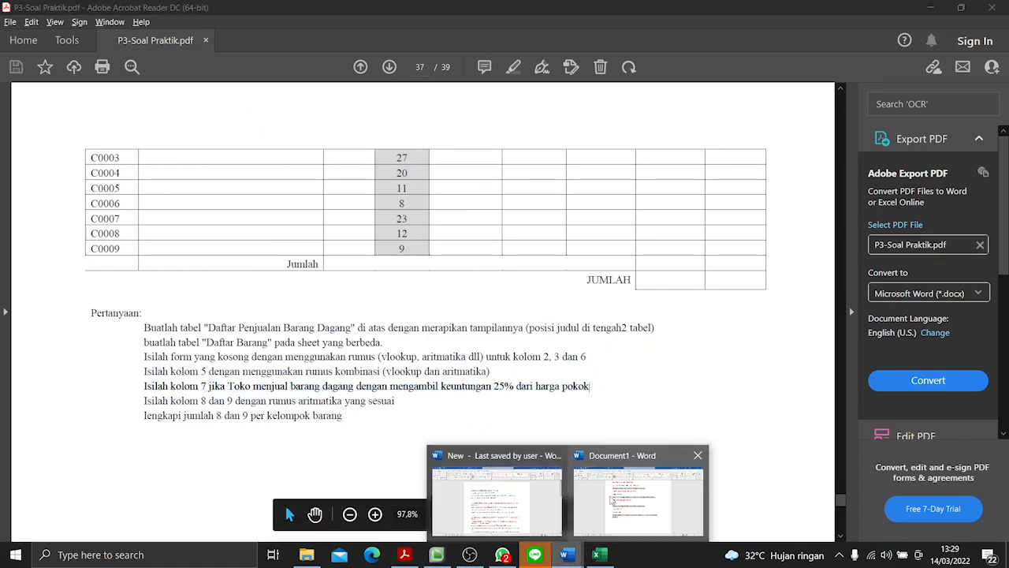
pyautogui.click(623, 496)
pyautogui.moveTo(302, 194); pyautogui.dragTo(513, 194)
pyautogui.click(447, 224)
pyautogui.moveTo(302, 243); pyautogui.dragTo(442, 242)
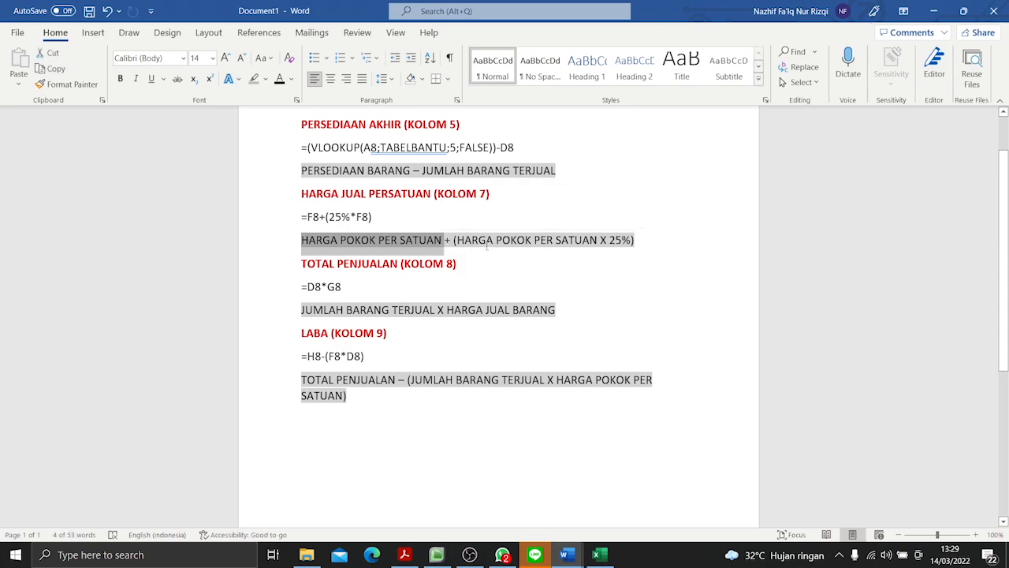
pyautogui.click(488, 245)
pyautogui.moveTo(454, 240); pyautogui.dragTo(635, 241)
pyautogui.click(372, 240)
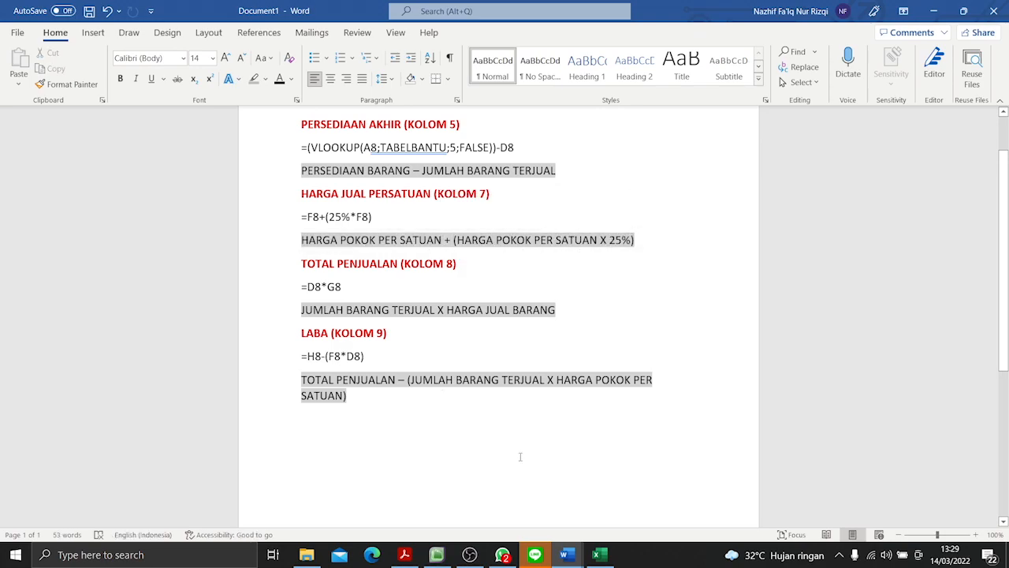
# - Return to the Excel workbook and enter =F8+(25%*F8) in HARGA JUAL PER SATUAN cell G8
pyautogui.click(598, 554)
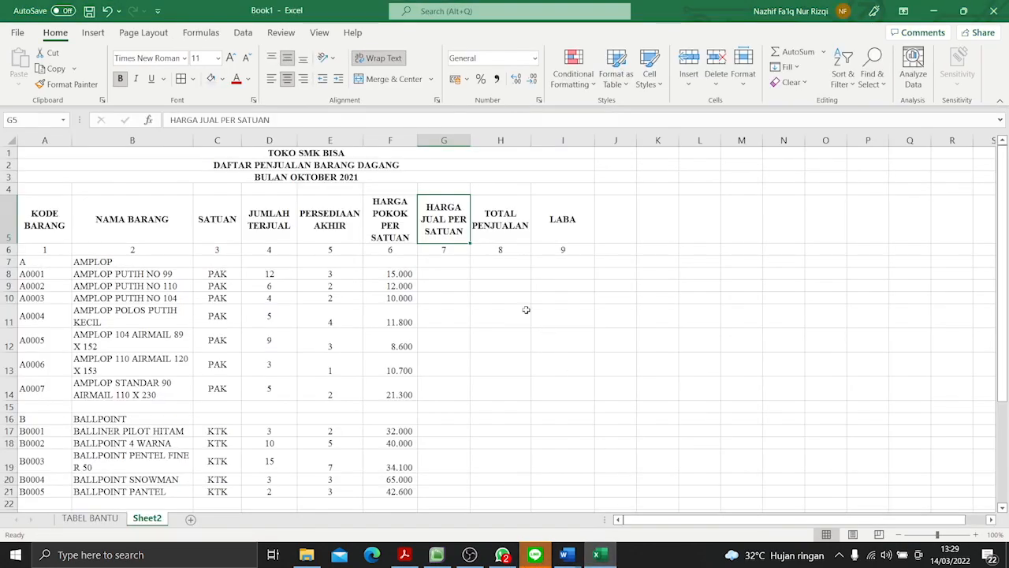
pyautogui.click(456, 272)
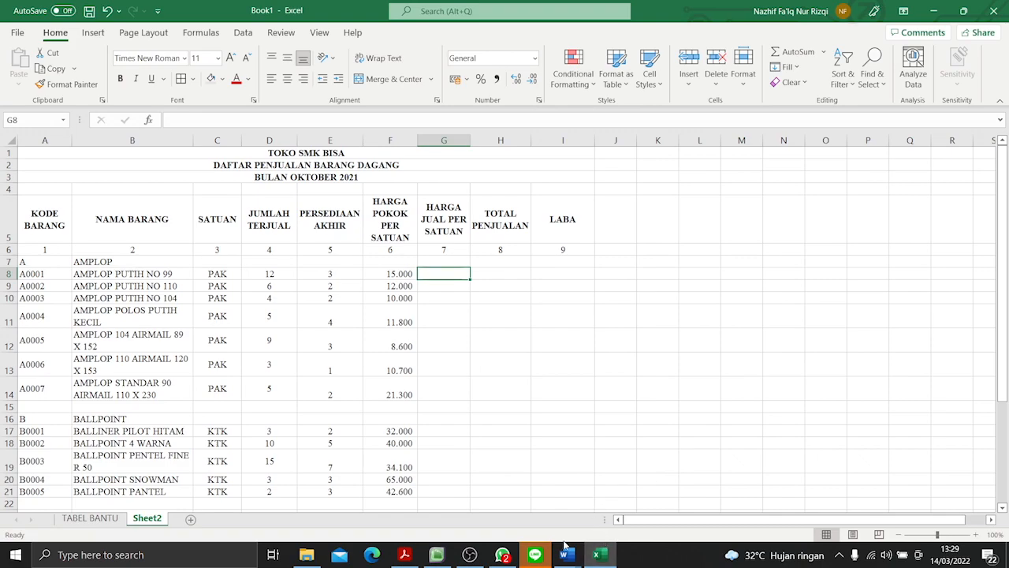
pyautogui.write('=')
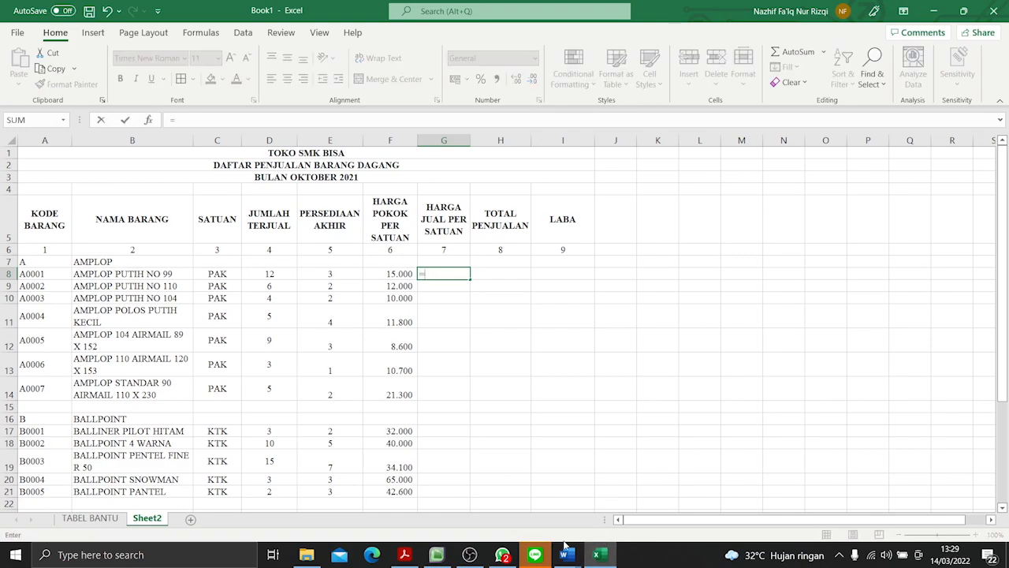
pyautogui.click(386, 275)
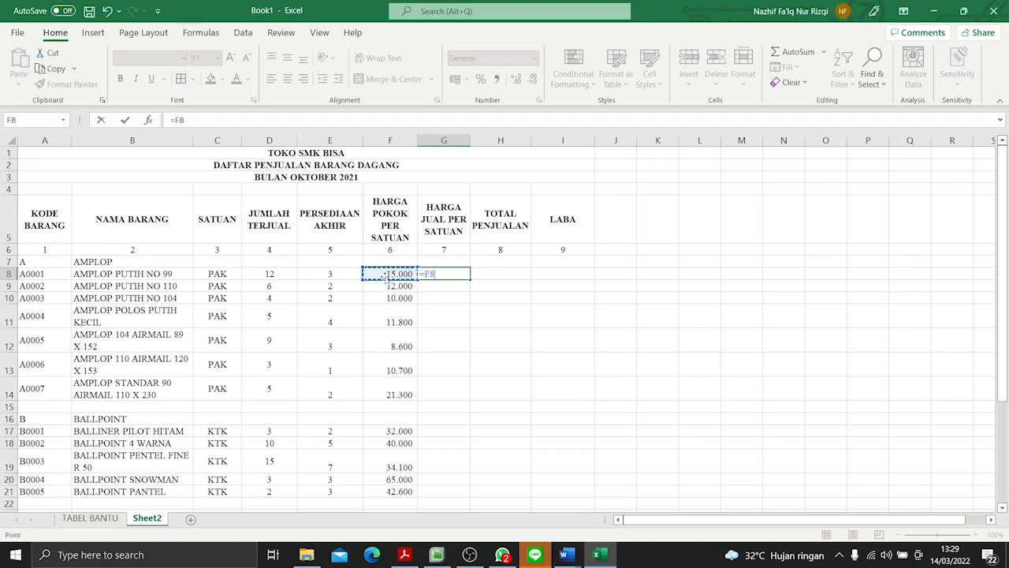
pyautogui.write('+(')
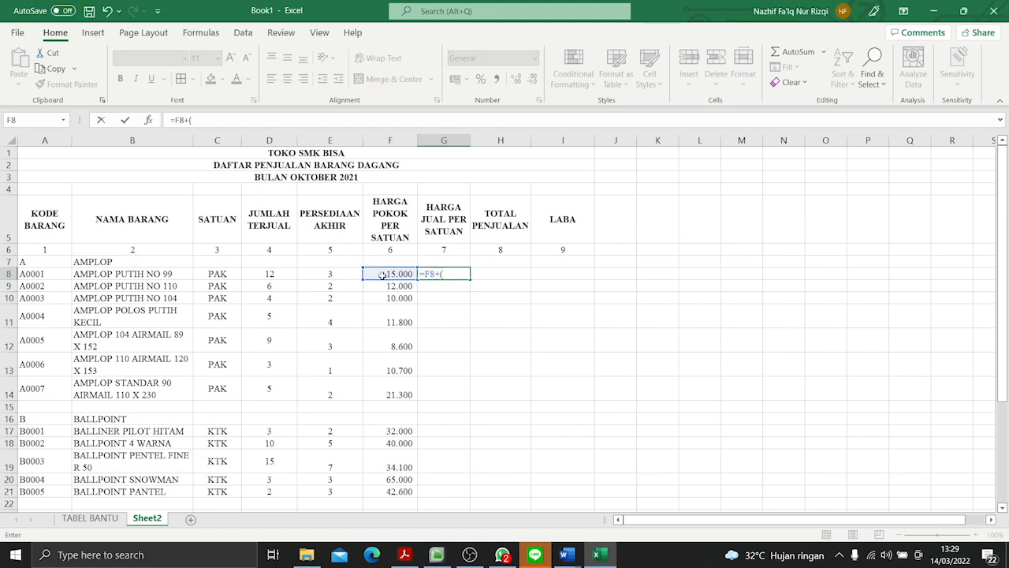
pyautogui.write('25%*')
pyautogui.click(381, 274)
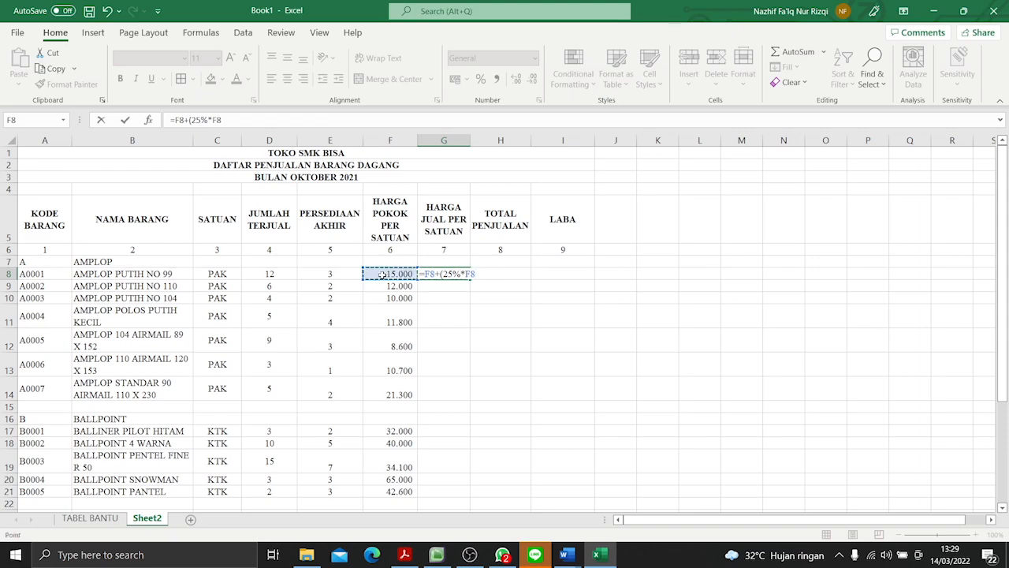
pyautogui.write(')')
pyautogui.press('Return')
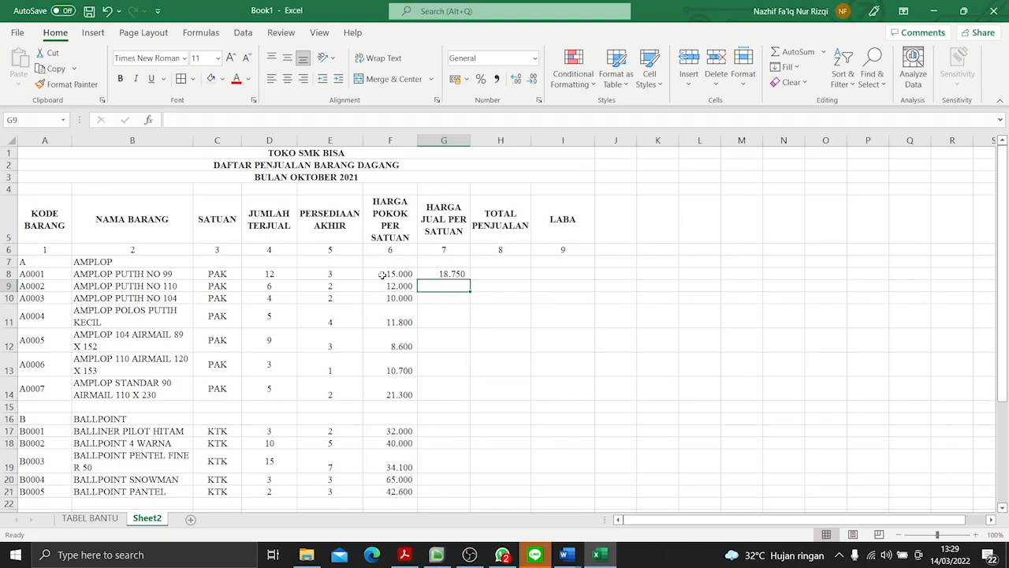
# - Fill the G8 selling-price formula down through G32
pyautogui.click(437, 271)
pyautogui.moveTo(470, 280); pyautogui.dragTo(462, 492)
pyautogui.scroll(4, 546, 369)
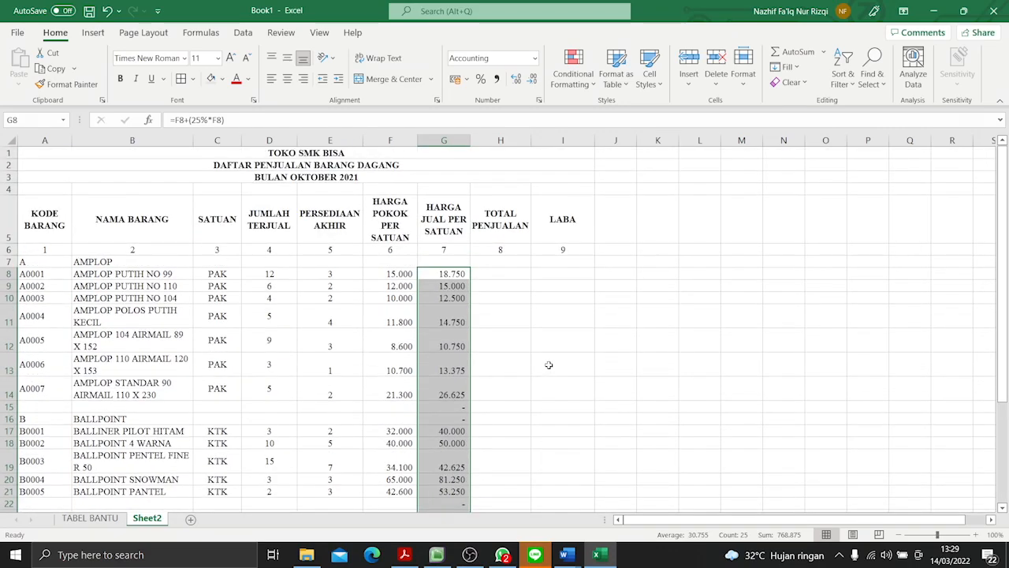
# - Clear the HARGA JUAL PER SATUAN formulas from the blank and category heading rows, cells G15, G16, G22 and G23
pyautogui.moveTo(447, 406); pyautogui.dragTo(449, 415)
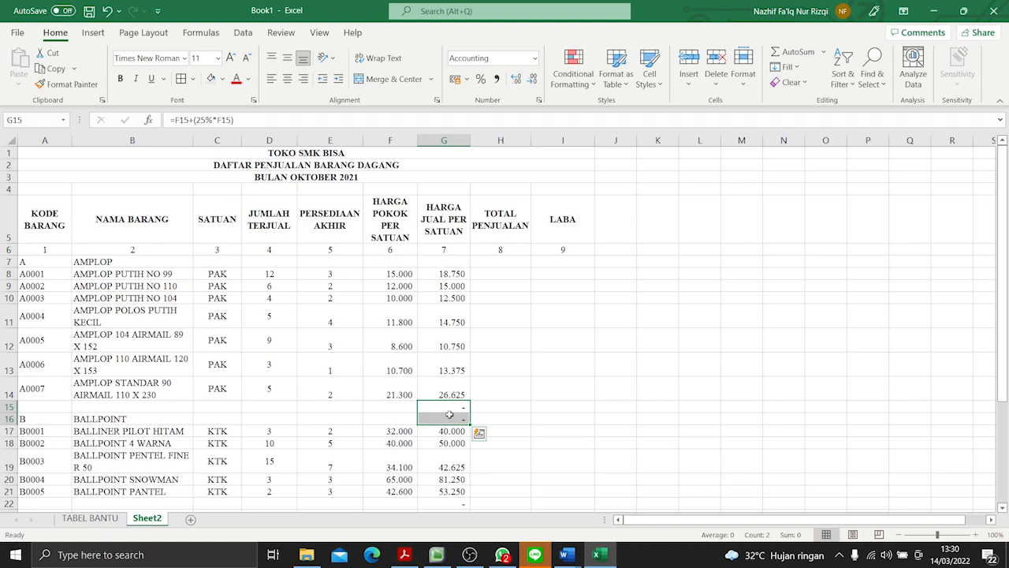
pyautogui.click(448, 407)
pyautogui.press('BackSpace')
pyautogui.press('Return')
pyautogui.press('BackSpace')
pyautogui.scroll(-3, 445, 379)
pyautogui.click(442, 360)
pyautogui.press('BackSpace')
pyautogui.press('Return')
pyautogui.press('BackSpace')
pyautogui.scroll(-5, 449, 367)
pyautogui.scroll(8, 453, 372)
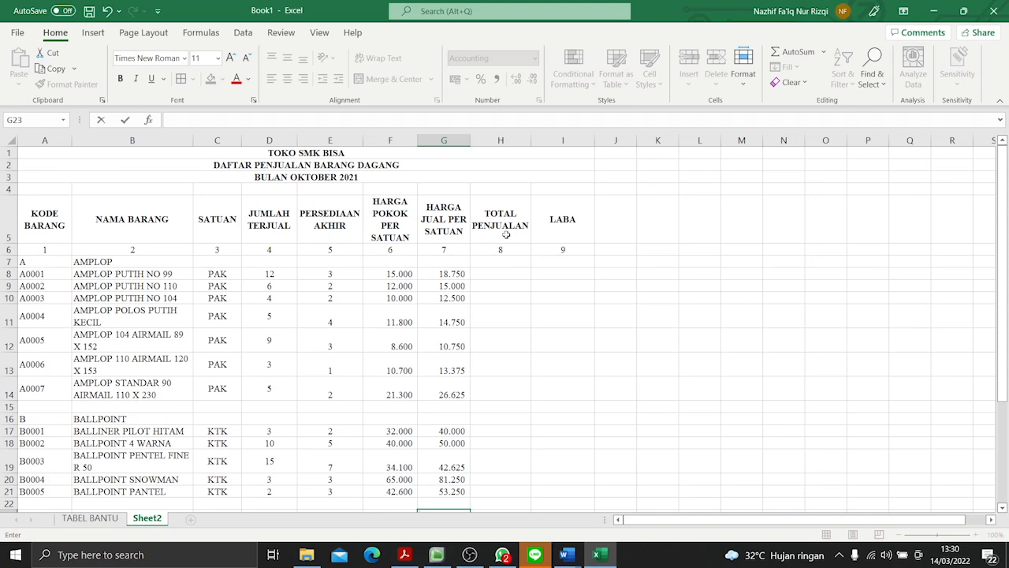
# - Enter =D8*G8 in TOTAL PENJUALAN cell H8 to multiply the quantity sold by the unit selling price
pyautogui.click(506, 277)
pyautogui.click(279, 237)
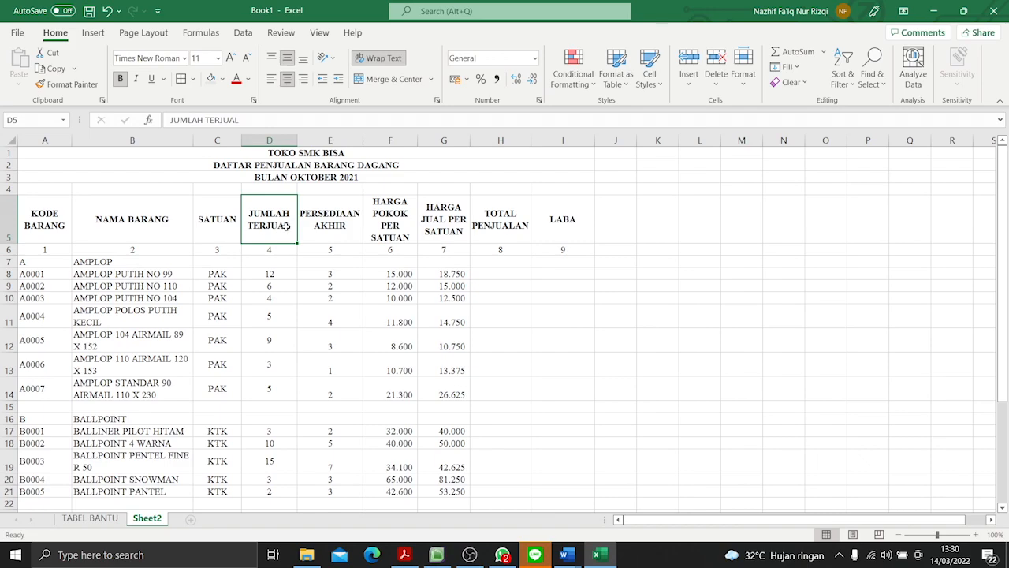
pyautogui.click(449, 218)
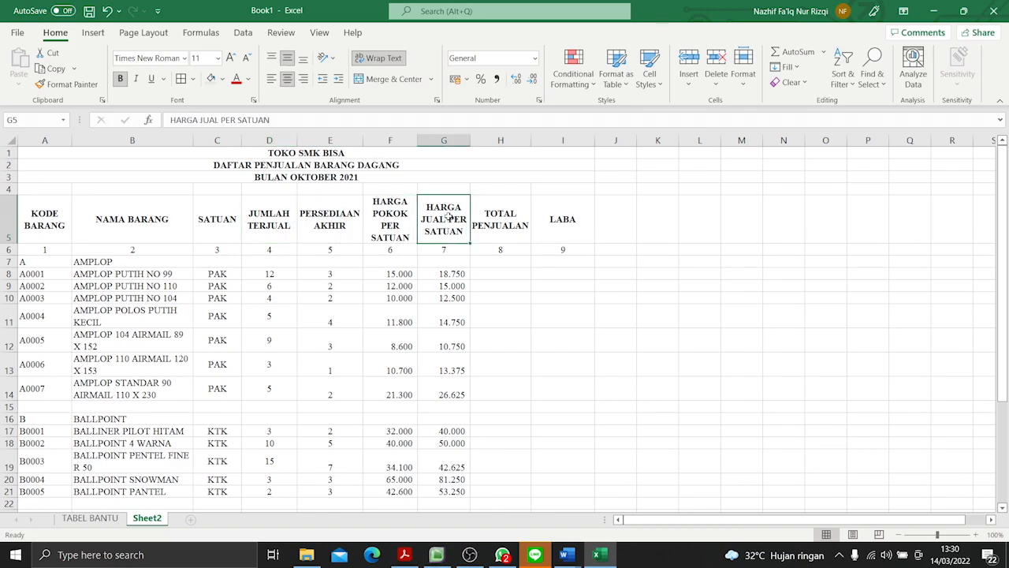
pyautogui.click(497, 273)
pyautogui.write('=')
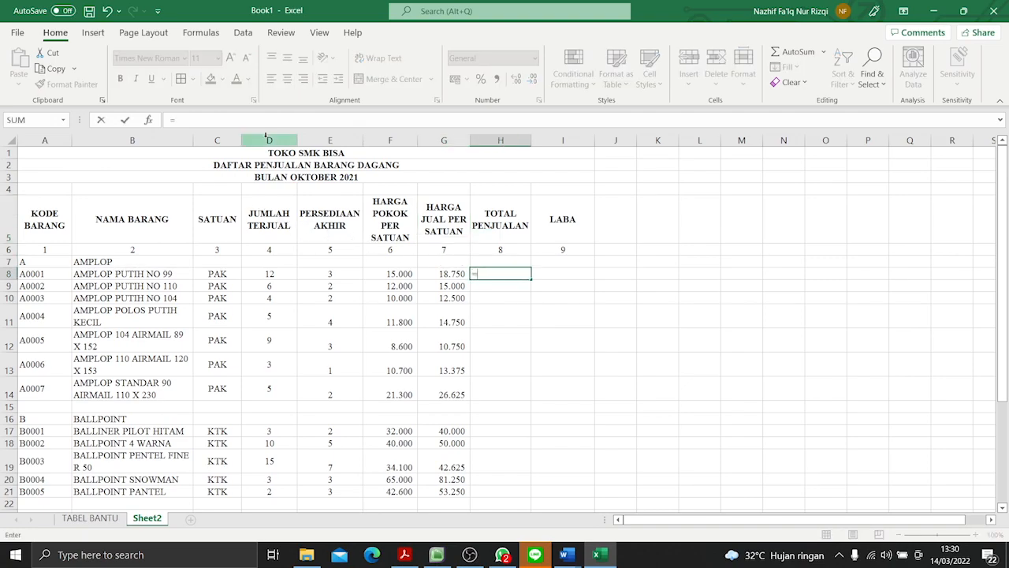
pyautogui.click(263, 272)
pyautogui.write('*')
pyautogui.click(455, 270)
pyautogui.press('Return')
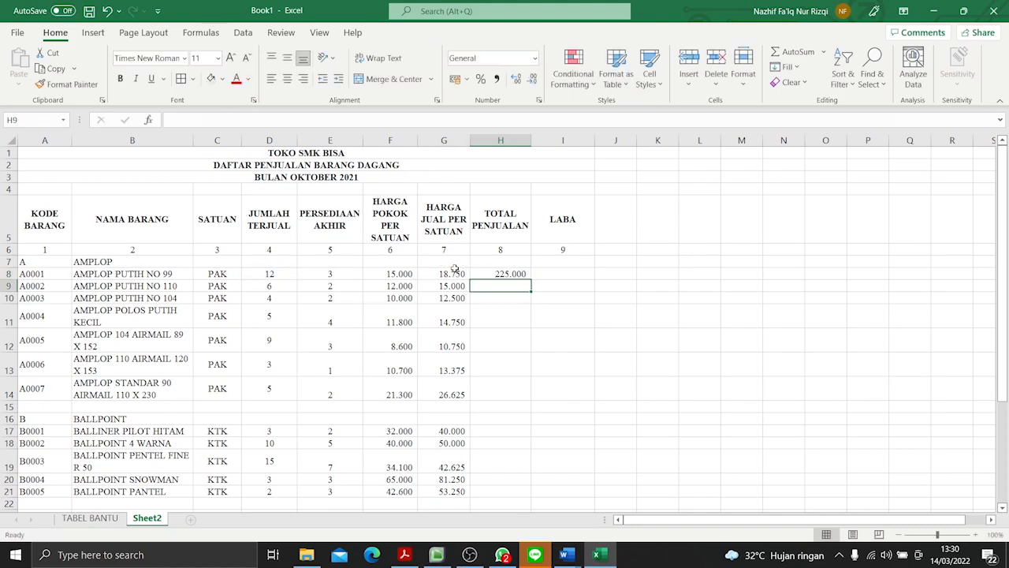
# - Fill the H8 total-sales formula down through H32
pyautogui.click(489, 275)
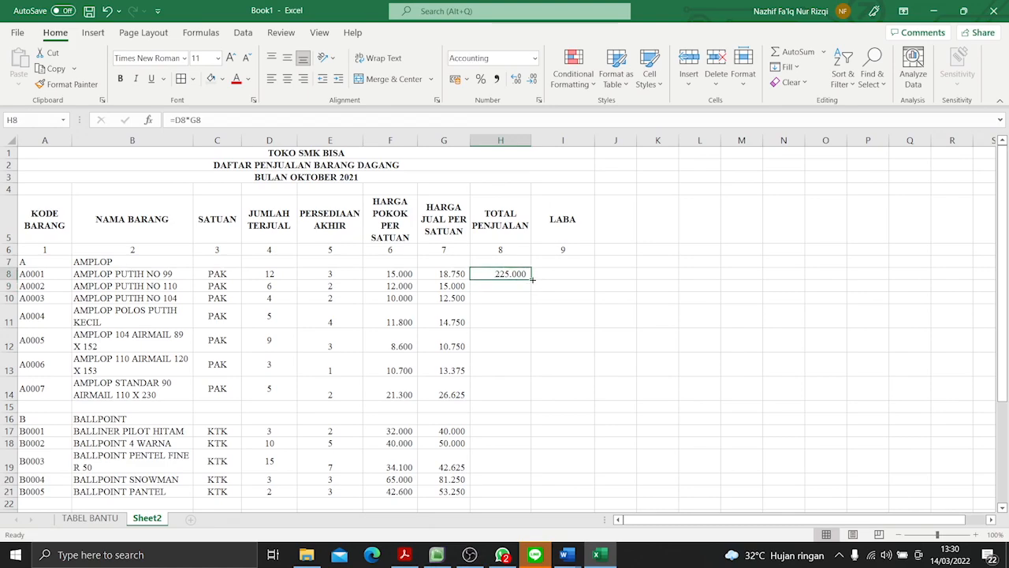
pyautogui.moveTo(532, 279); pyautogui.dragTo(528, 500)
pyautogui.scroll(4, 607, 414)
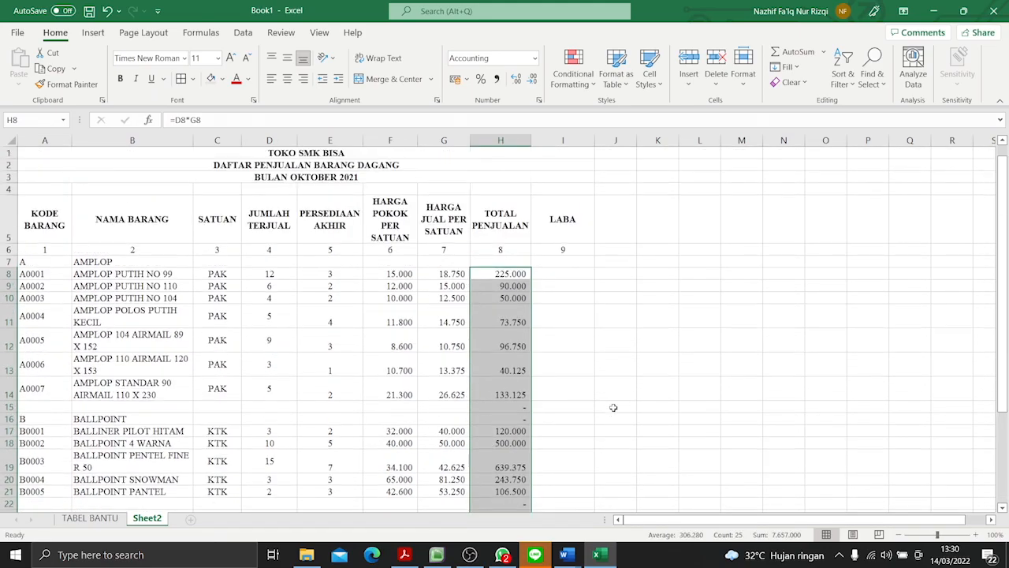
# - Clear the TOTAL PENJUALAN formulas from the blank and category heading rows, cells H15, H16, H22 and H23
pyautogui.click(510, 407)
pyautogui.press('BackSpace')
pyautogui.click(509, 421)
pyautogui.press('BackSpace')
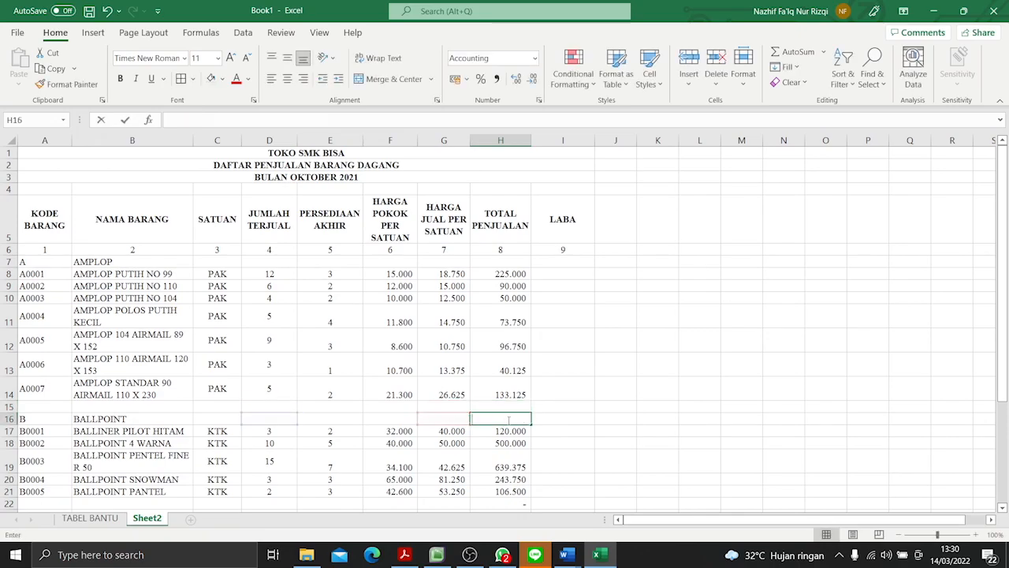
pyautogui.scroll(-3, 509, 418)
pyautogui.click(510, 361)
pyautogui.press('BackSpace')
pyautogui.click(512, 371)
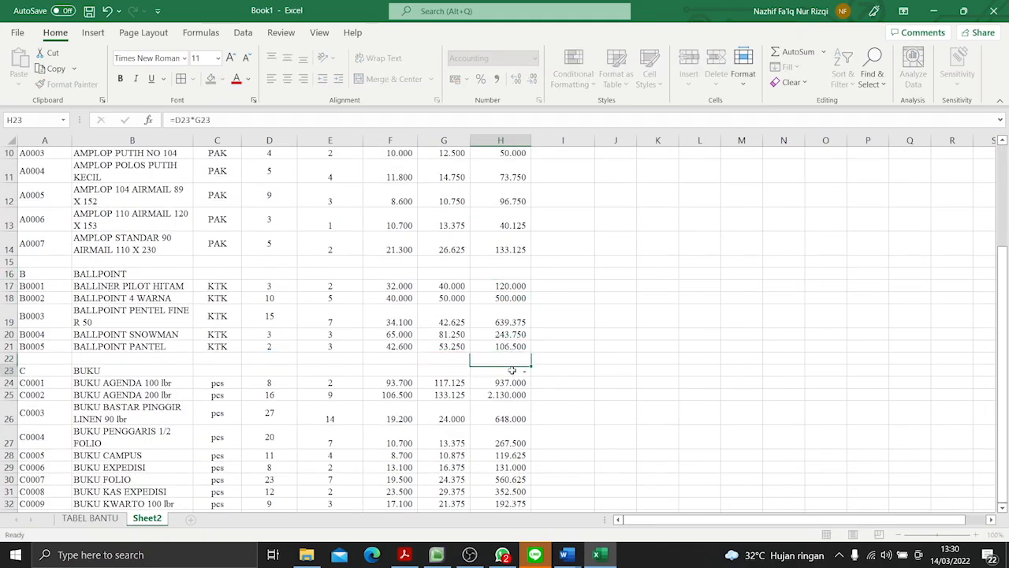
pyautogui.press('BackSpace')
pyautogui.scroll(-3, 517, 363)
pyautogui.scroll(6, 528, 339)
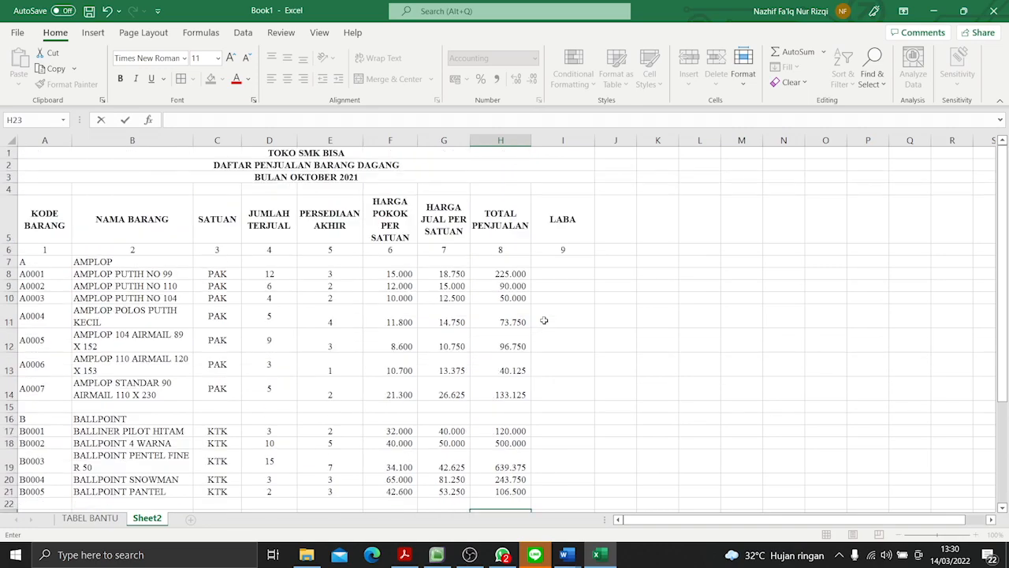
# - Check the LABA source cells H8, F8 and D8, then switch to Document1 in Word and review the LABA (KOLOM 9) explanation
pyautogui.click(575, 275)
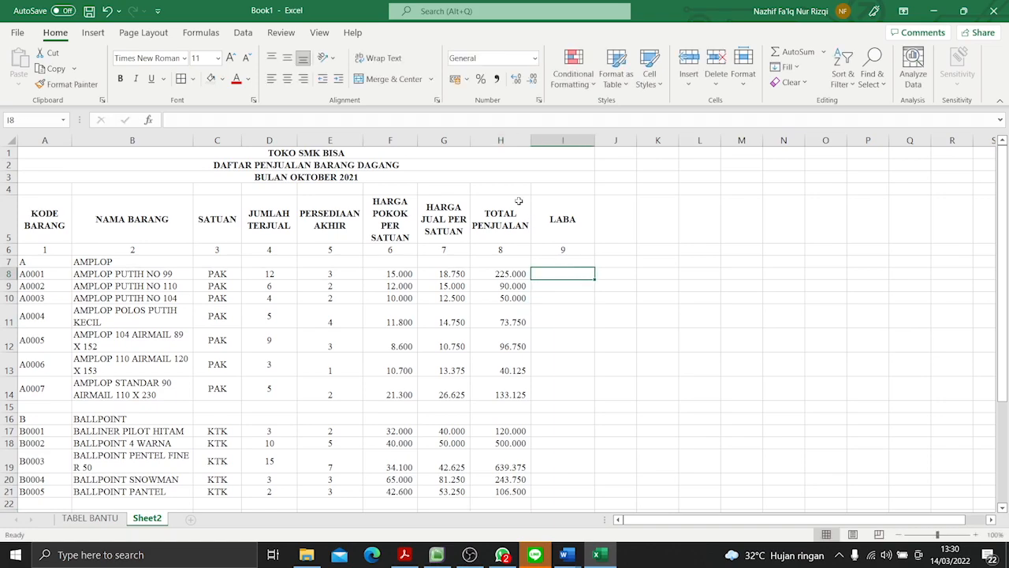
pyautogui.click(507, 272)
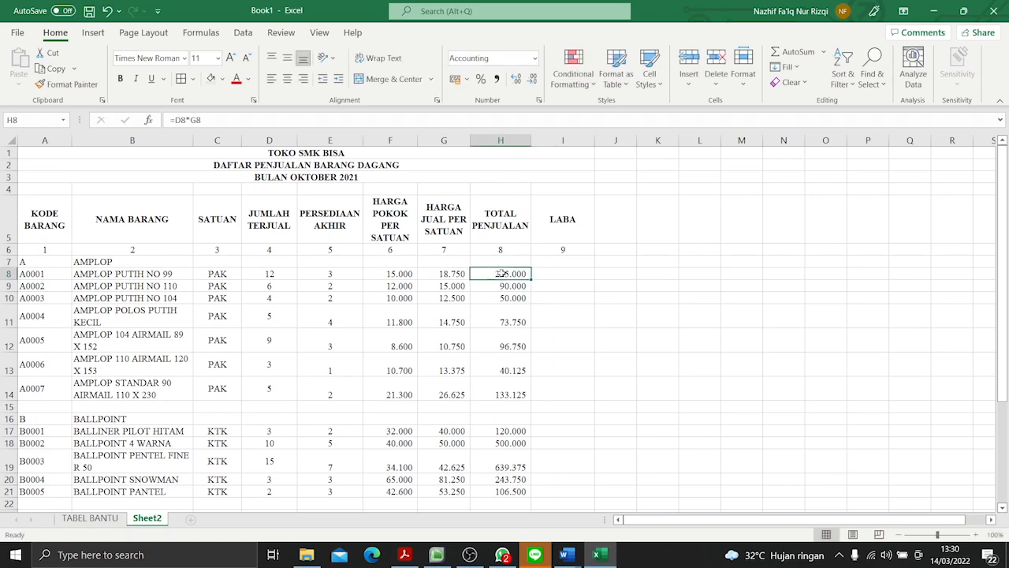
pyautogui.click(383, 273)
pyautogui.click(265, 274)
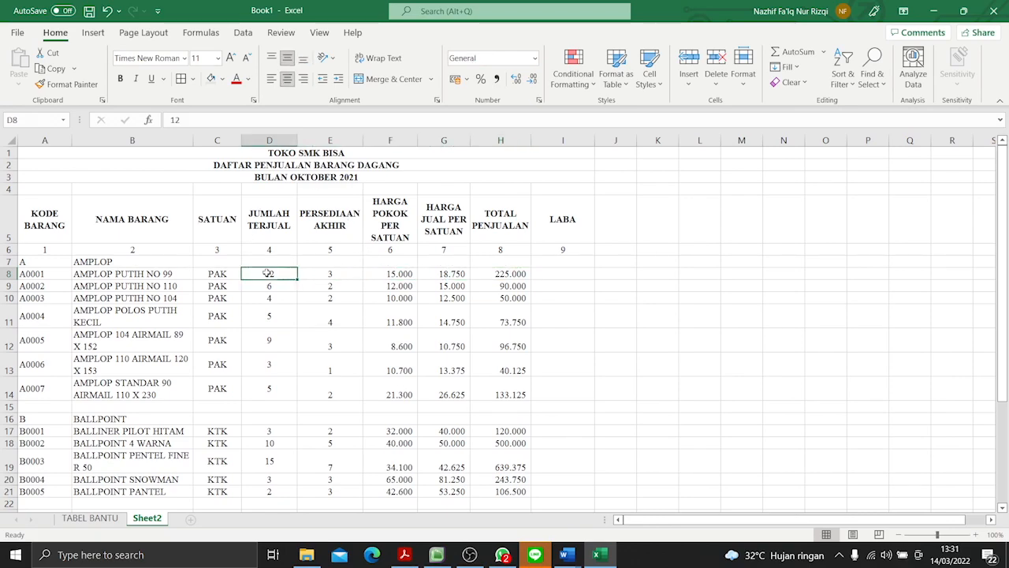
pyautogui.click(587, 276)
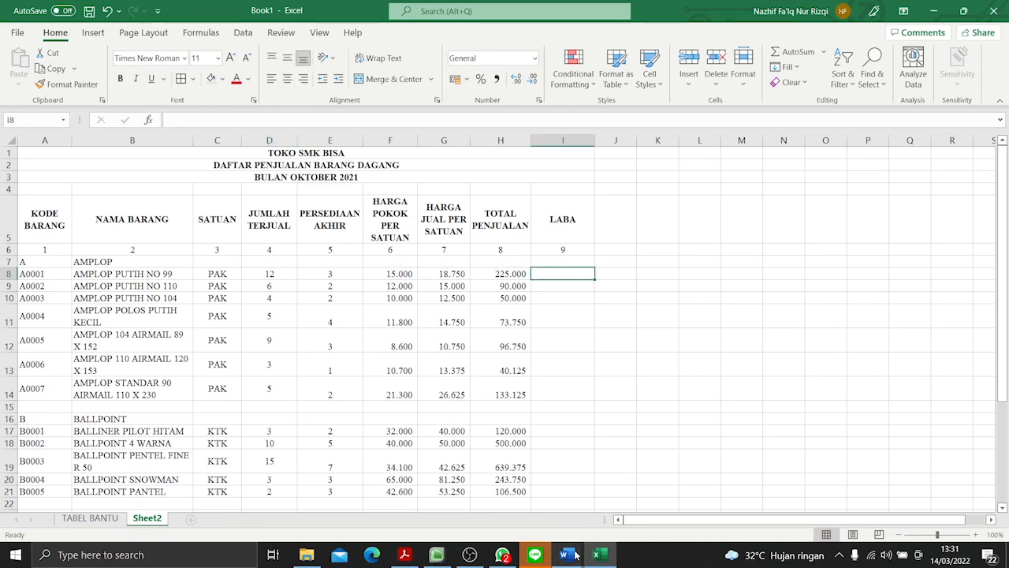
pyautogui.moveTo(576, 552)
pyautogui.click(613, 500)
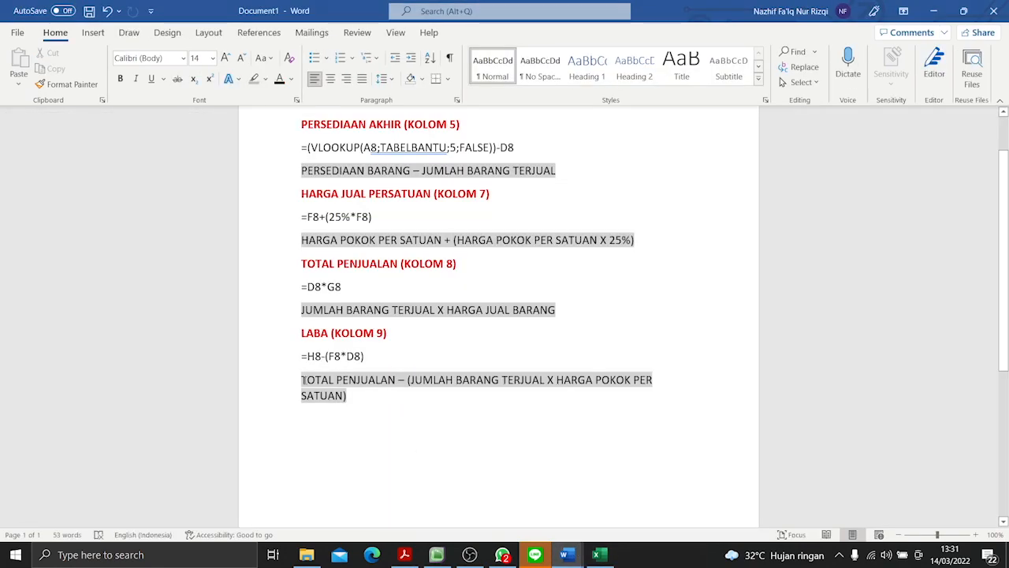
pyautogui.moveTo(302, 380); pyautogui.dragTo(386, 398)
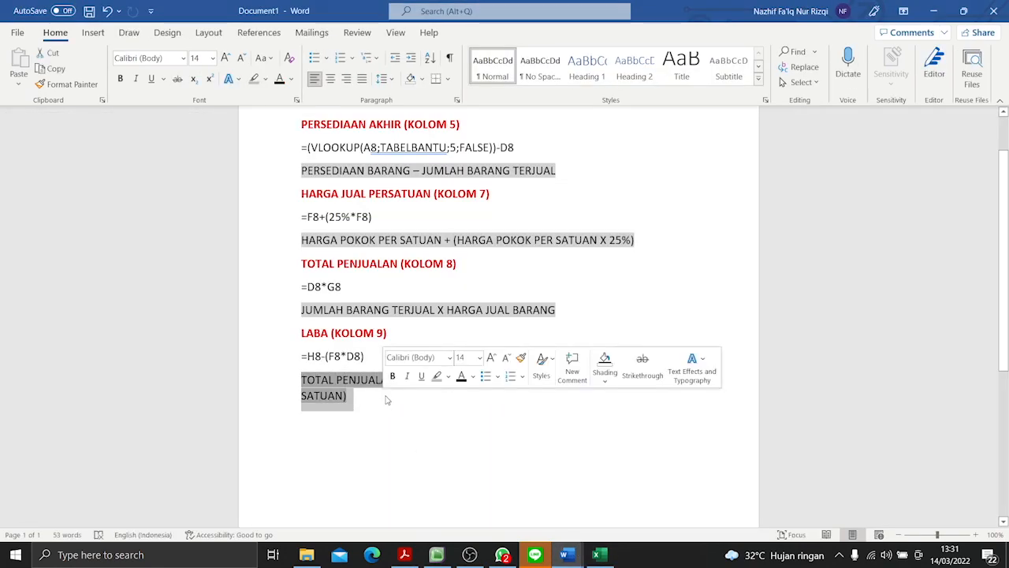
pyautogui.click(475, 439)
pyautogui.moveTo(305, 380); pyautogui.dragTo(347, 396)
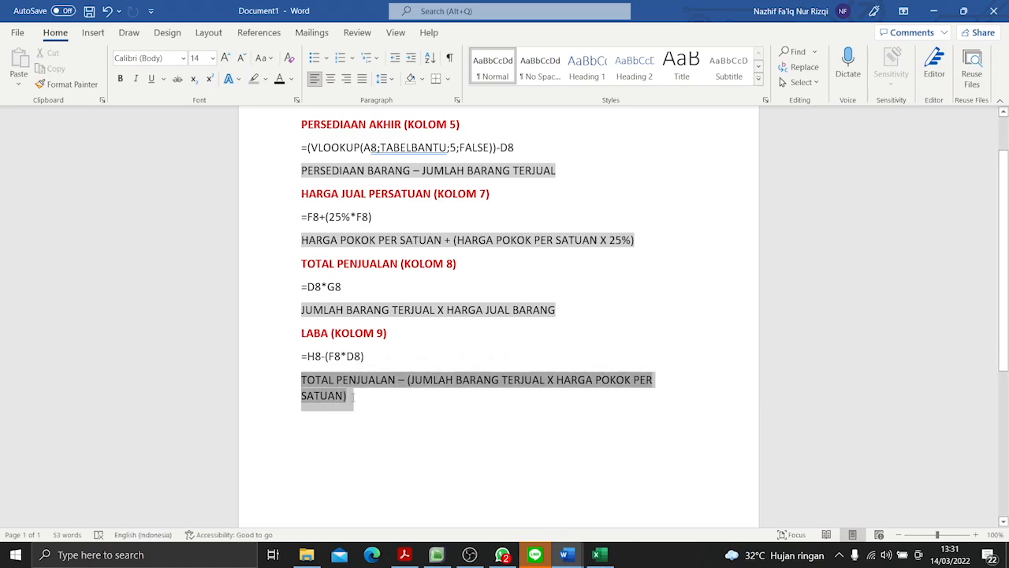
pyautogui.click(500, 474)
# - Return to the Excel workbook and enter =H8-(F8*D8) in LABA cell I8
pyautogui.click(597, 555)
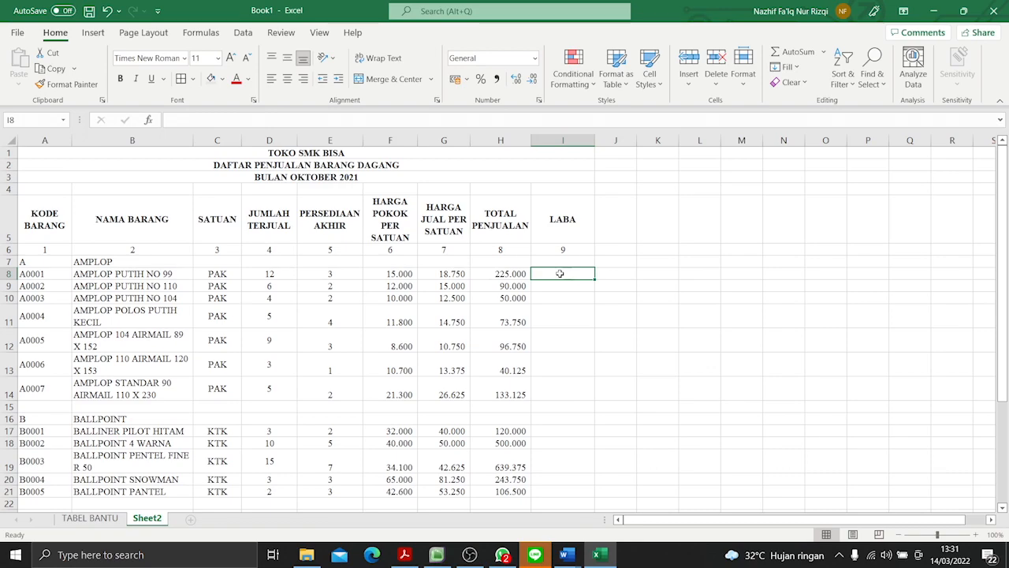
pyautogui.write('=')
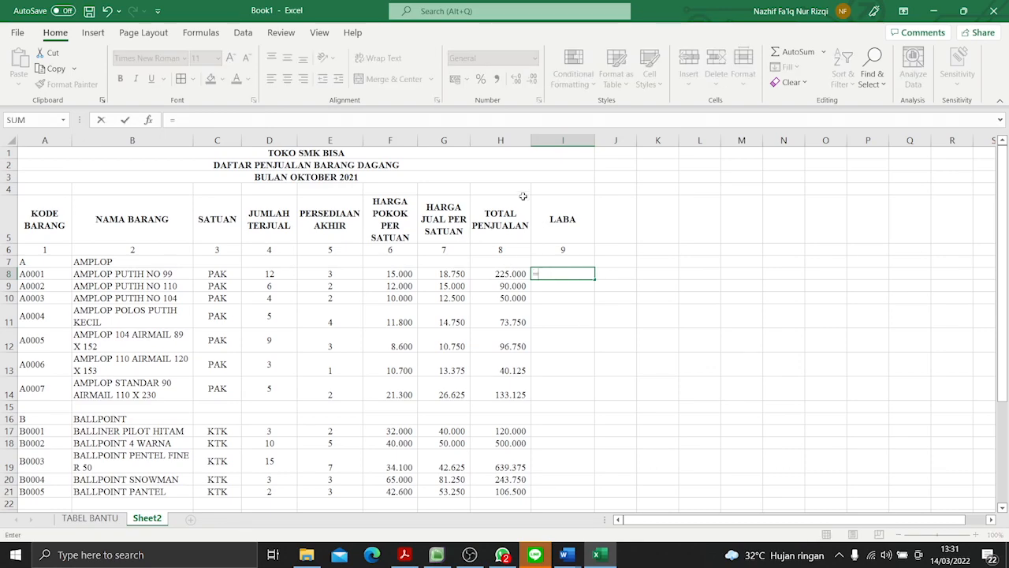
pyautogui.click(495, 273)
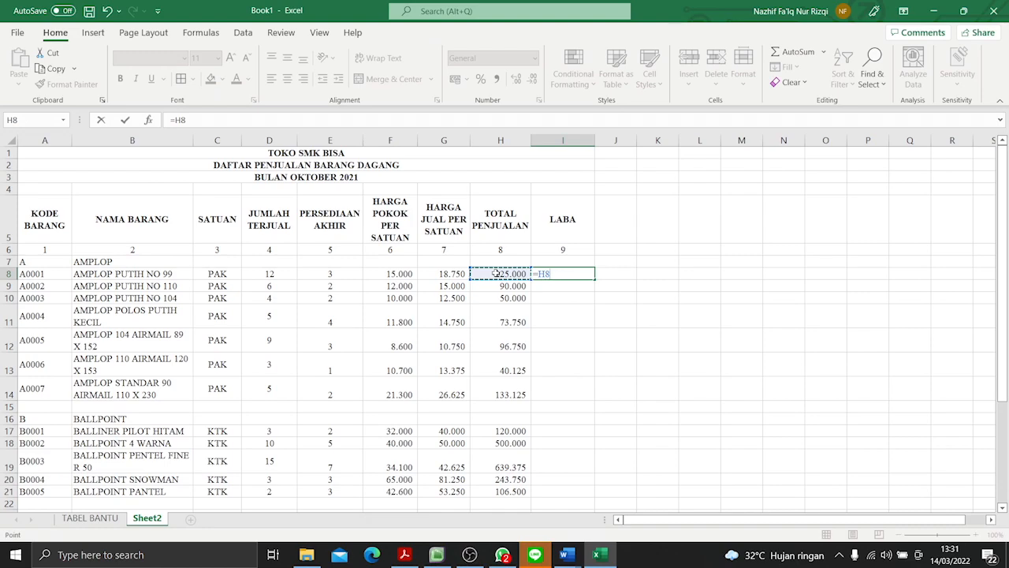
pyautogui.write('-(')
pyautogui.click(401, 272)
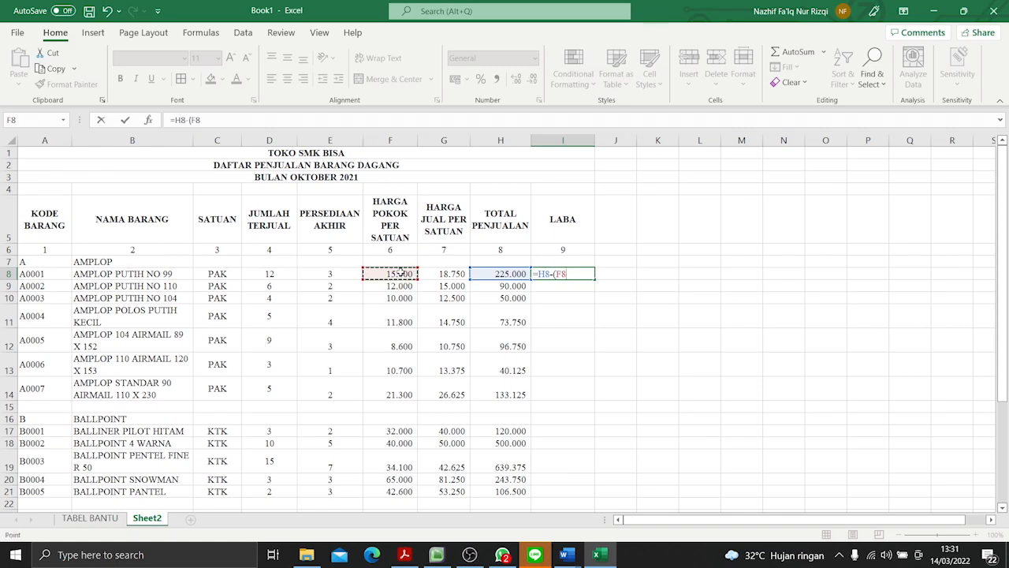
pyautogui.write('*')
pyautogui.click(270, 278)
pyautogui.write(')')
pyautogui.press('Return')
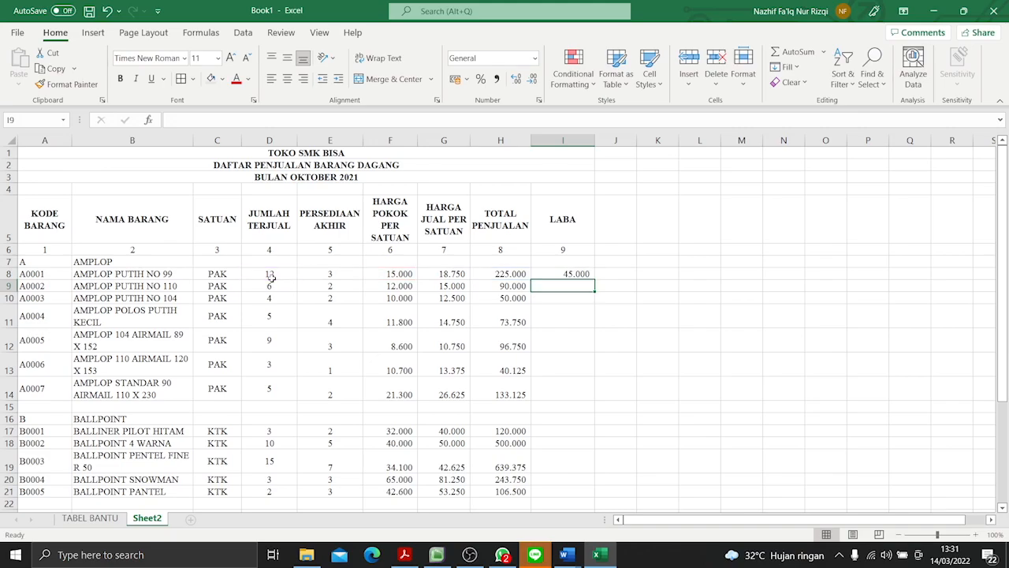
# - Fill the I8 profit formula down through I32
pyautogui.click(589, 275)
pyautogui.moveTo(593, 276); pyautogui.dragTo(593, 447)
pyautogui.scroll(4, 642, 375)
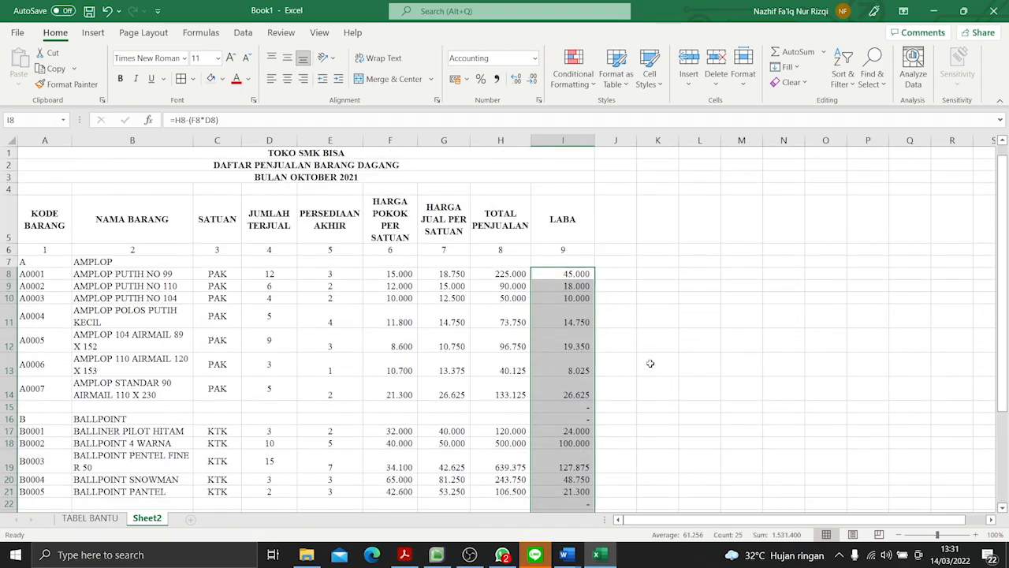
# - Clear the LABA formulas from cells I15, I16, I22 and I23 and check the completed columns
pyautogui.click(585, 409)
pyautogui.press('BackSpace')
pyautogui.click(589, 418)
pyautogui.press('BackSpace')
pyautogui.scroll(-4, 586, 422)
pyautogui.click(579, 299)
pyautogui.press('BackSpace')
pyautogui.click(582, 309)
pyautogui.press('BackSpace')
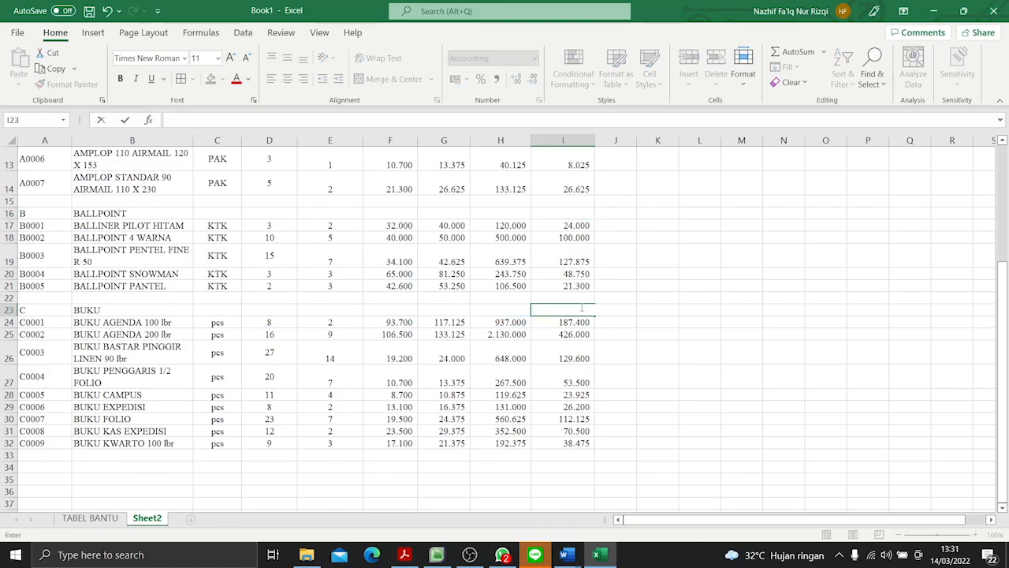
pyautogui.scroll(4, 592, 311)
pyautogui.scroll(-3, 608, 316)
pyautogui.scroll(3, 615, 317)
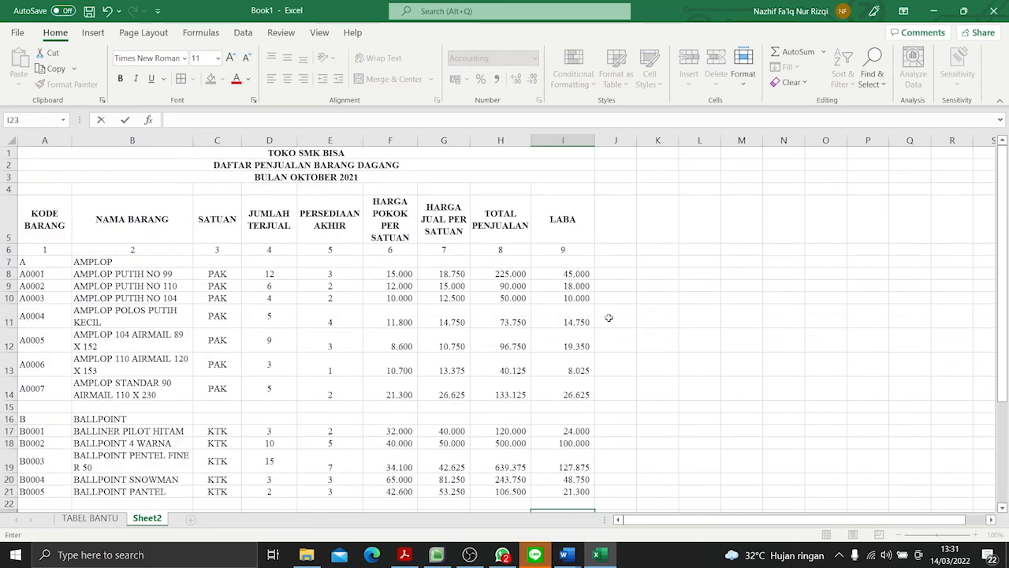
pyautogui.scroll(-2, 618, 346)
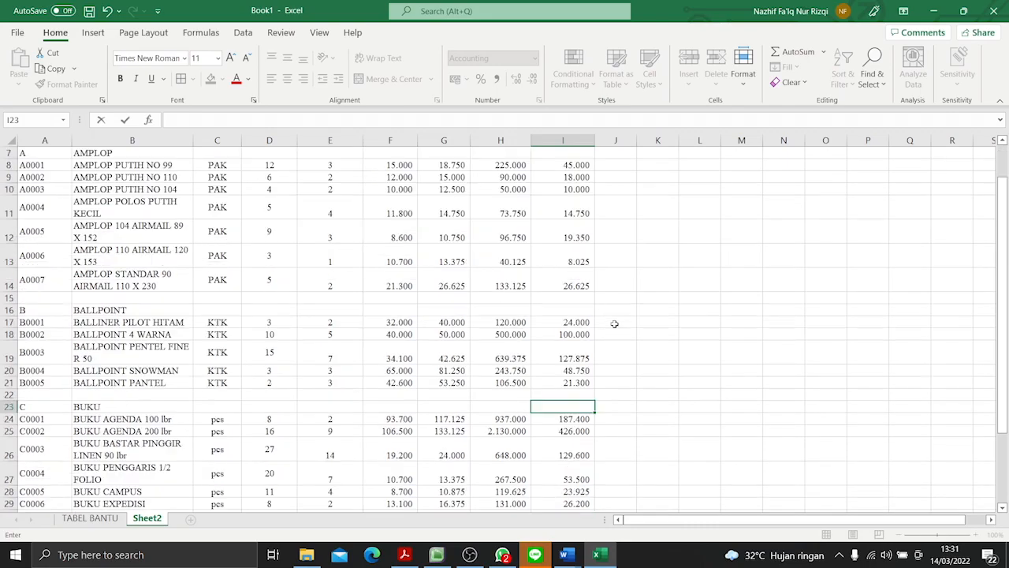
pyautogui.scroll(2, 612, 314)
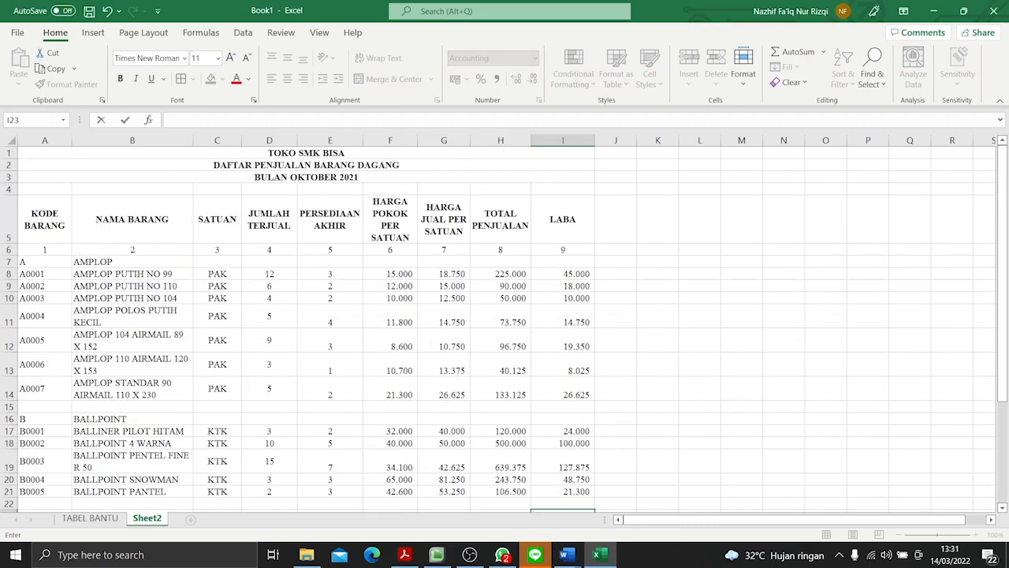
# - Enter the label JUMLAH below each product category in the NAMA BARANG column, cells B15, B22 and B33
pyautogui.click(122, 405)
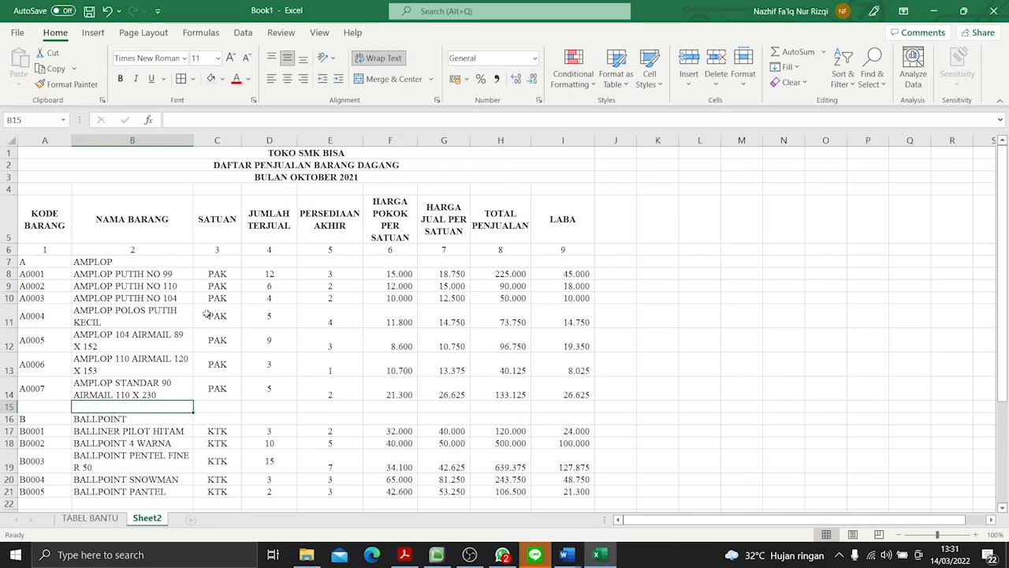
pyautogui.write('JU')
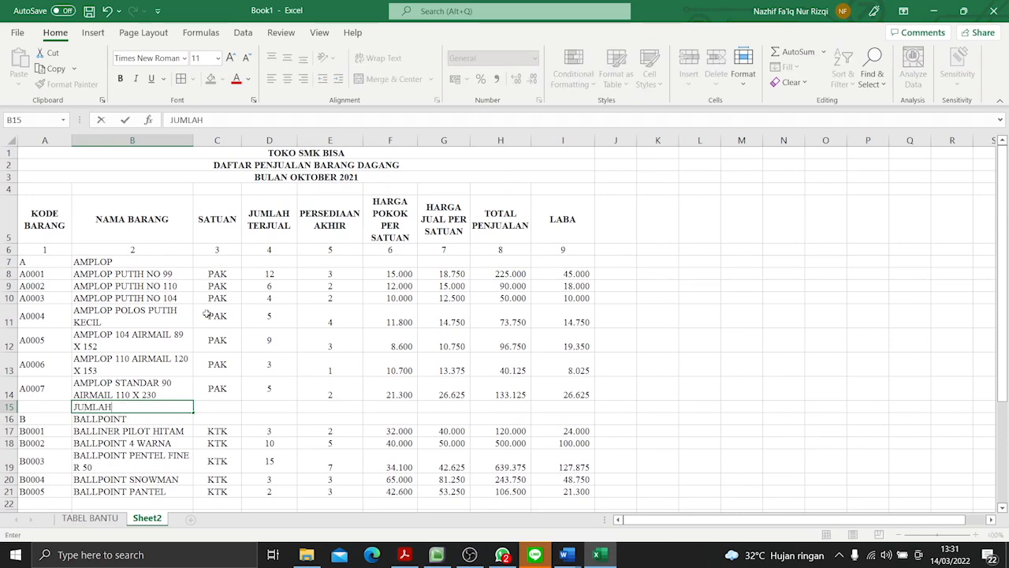
pyautogui.write('MLAH')
pyautogui.scroll(-4, 207, 313)
pyautogui.click(139, 298)
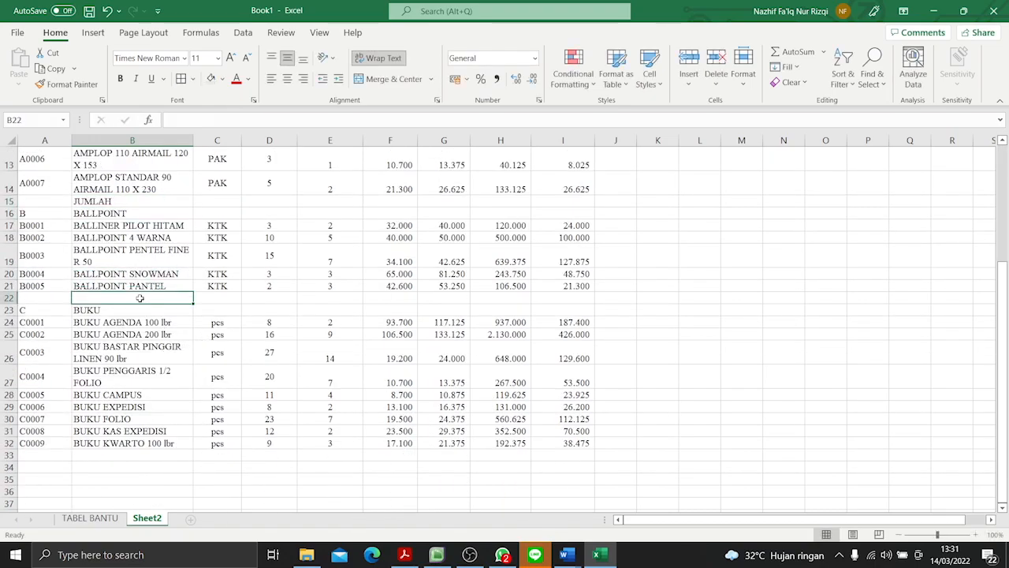
pyautogui.write('JUMLAH')
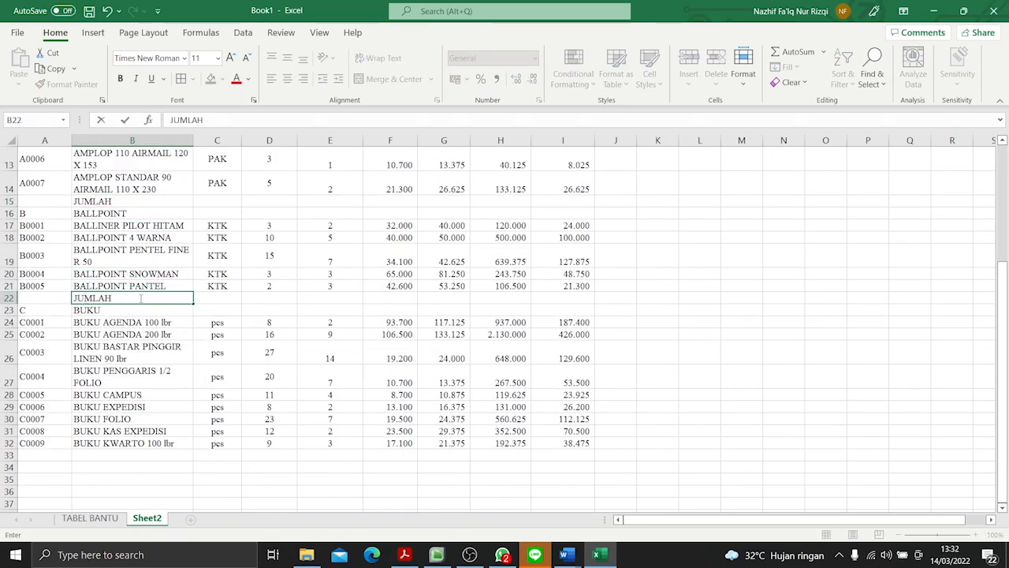
pyautogui.click(95, 455)
pyautogui.write('JUM')
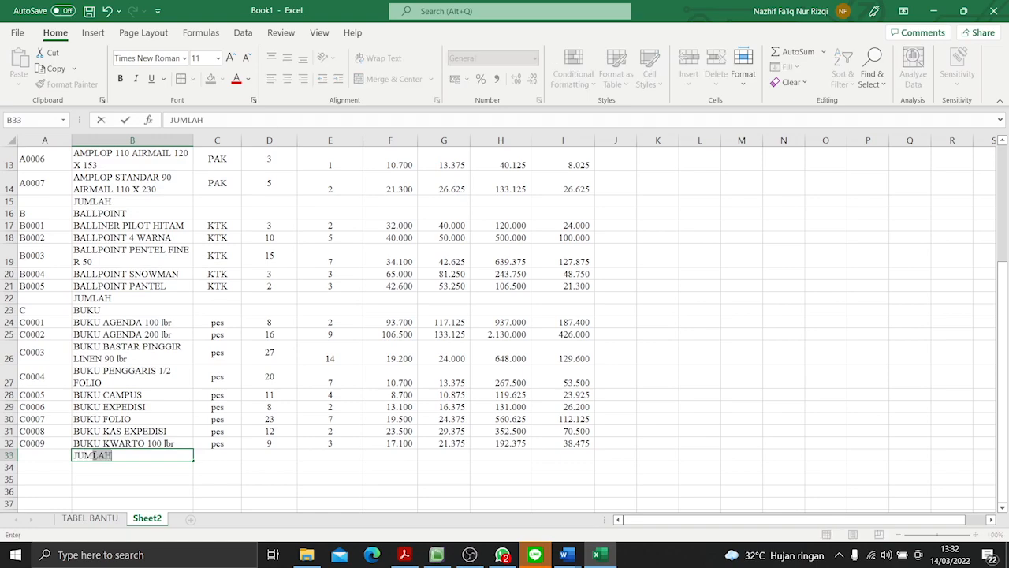
pyautogui.press('Return')
pyautogui.scroll(4, 95, 453)
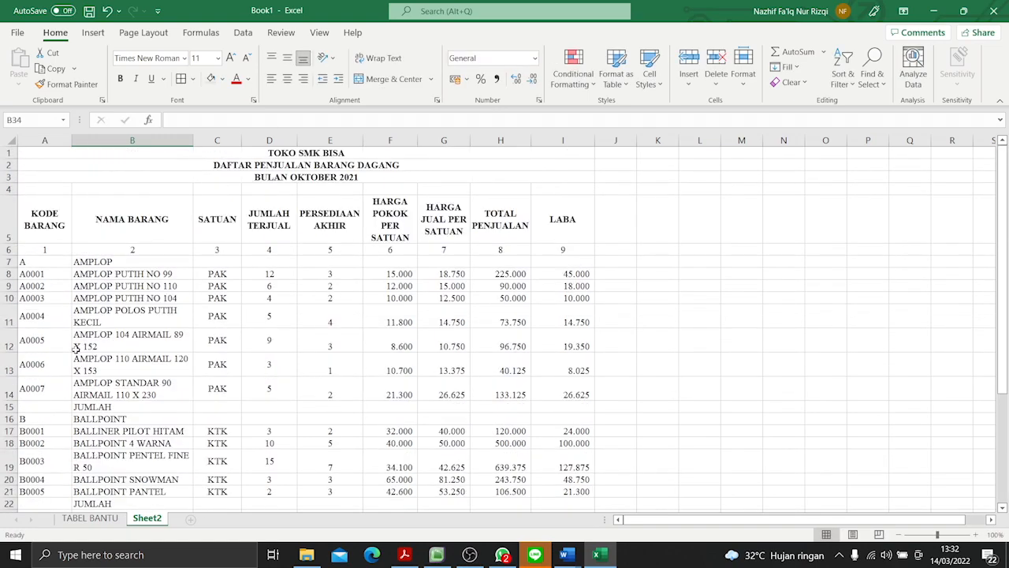
# - Right-align the category letters A, B and C in KODE BARANG cells A7, A16 and A23
pyautogui.click(49, 263)
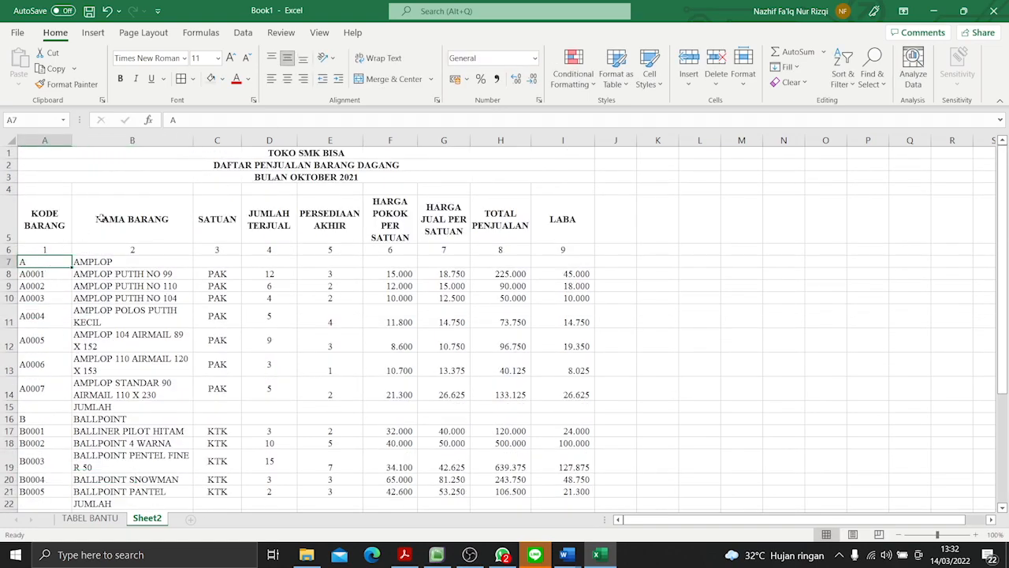
pyautogui.click(305, 82)
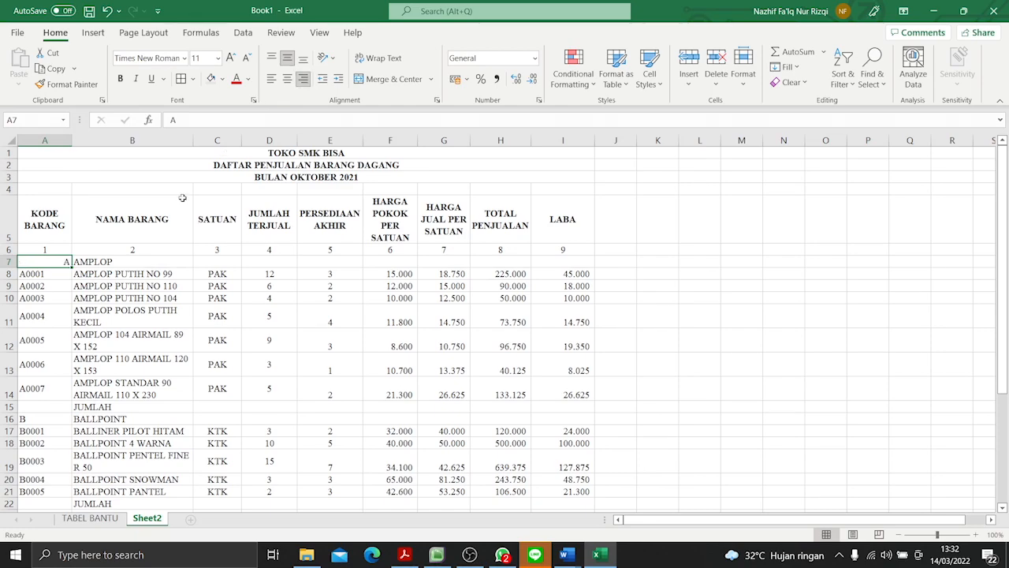
pyautogui.click(49, 418)
pyautogui.click(304, 80)
pyautogui.scroll(-2, 71, 431)
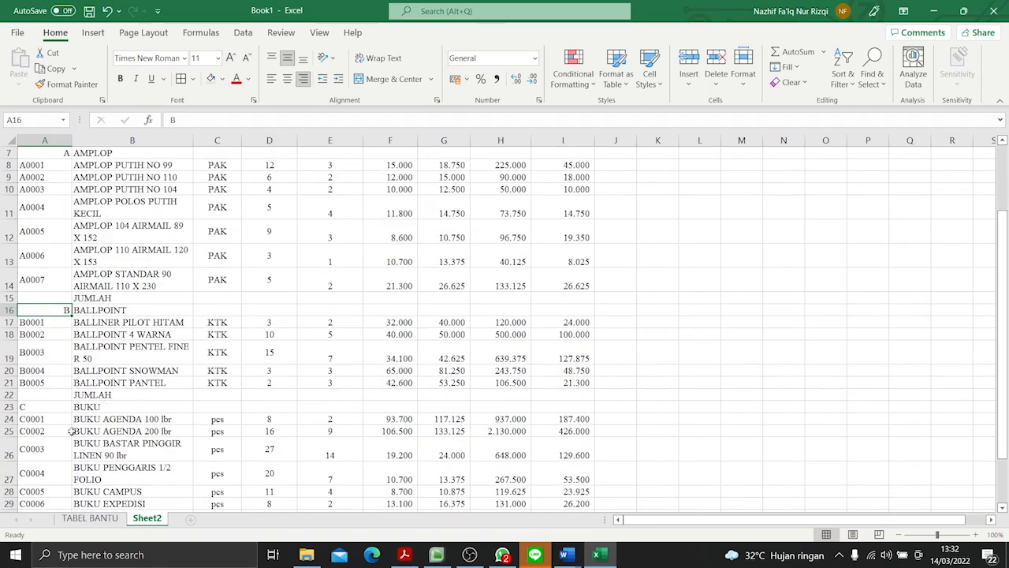
pyautogui.click(62, 407)
pyautogui.click(304, 79)
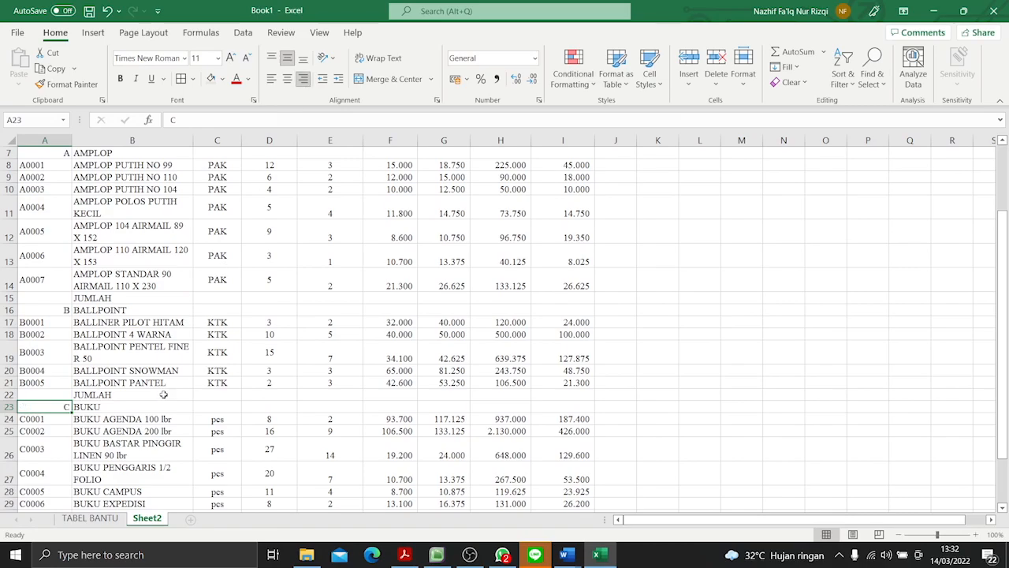
# - Right-align the JUMLAH labels in cells B33, B22 and B15 of the NAMA BARANG column
pyautogui.scroll(-4, 158, 400)
pyautogui.click(140, 361)
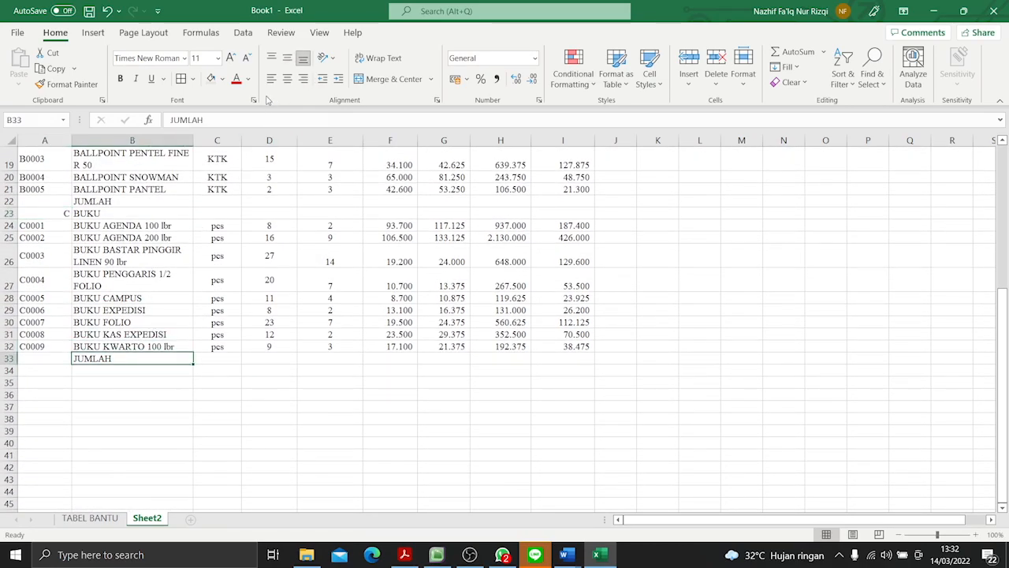
pyautogui.click(303, 79)
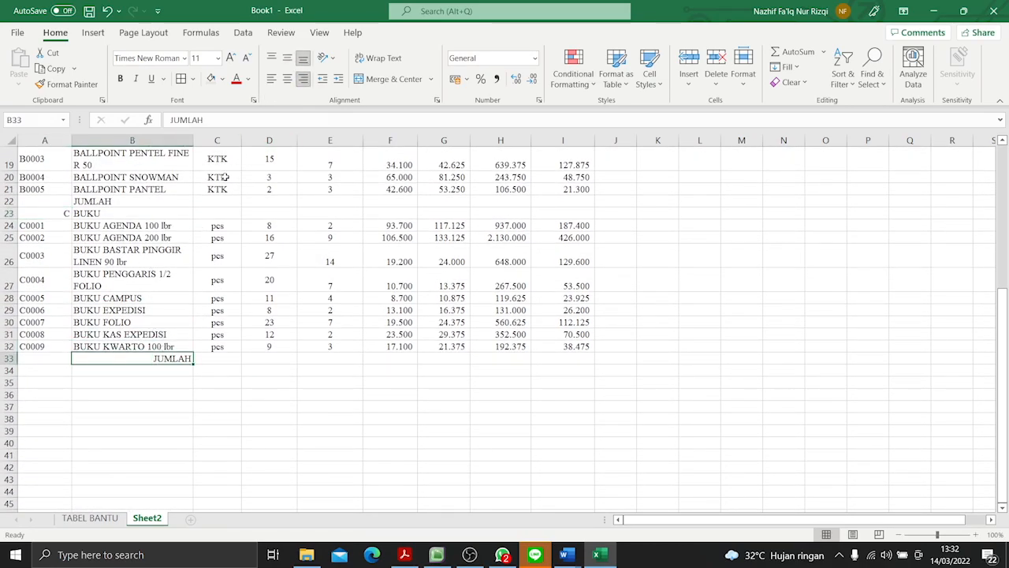
pyautogui.click(145, 204)
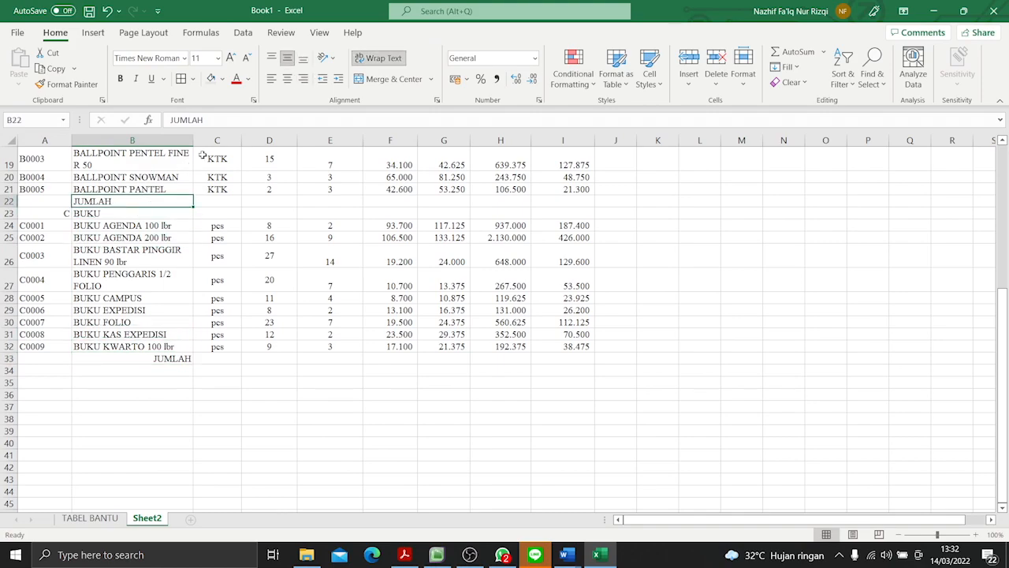
pyautogui.click(303, 79)
pyautogui.scroll(4, 197, 361)
pyautogui.click(178, 298)
pyautogui.click(303, 79)
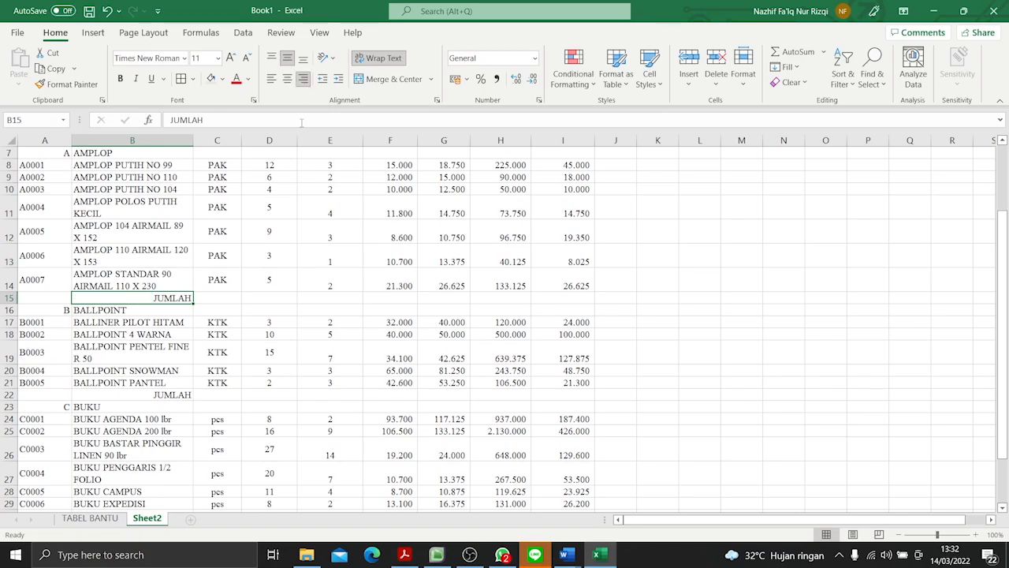
# - Make the category and JUMLAH rows bold across columns A to I in rows 7, 15, 16, 22 and 23
pyautogui.scroll(2, 237, 388)
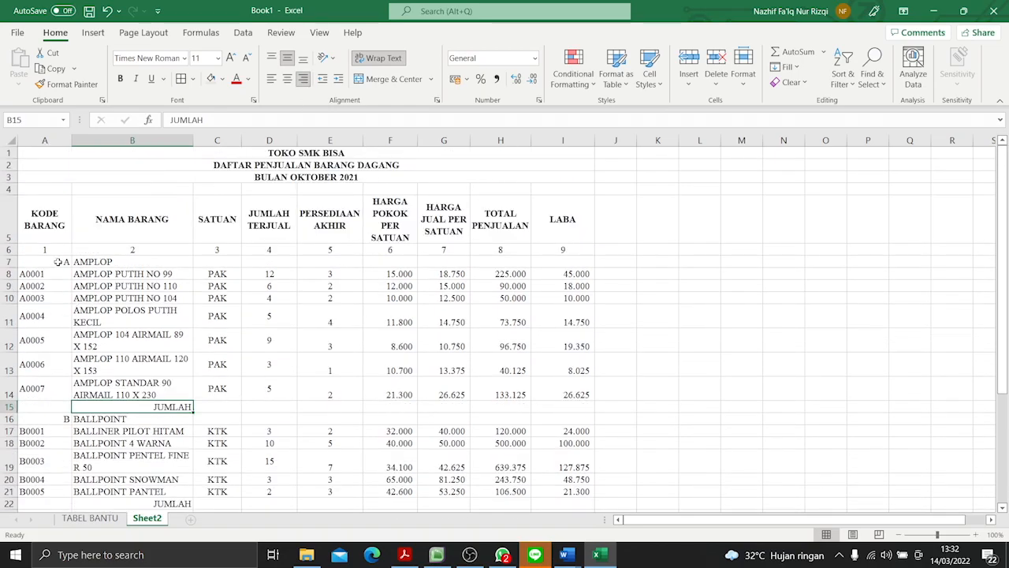
pyautogui.moveTo(58, 262); pyautogui.dragTo(548, 258)
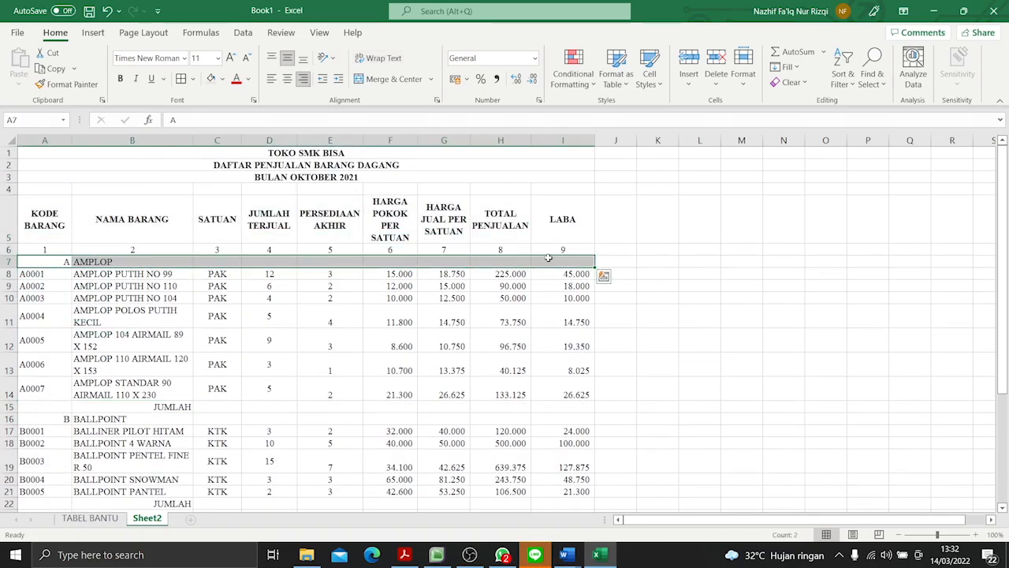
pyautogui.click(120, 78)
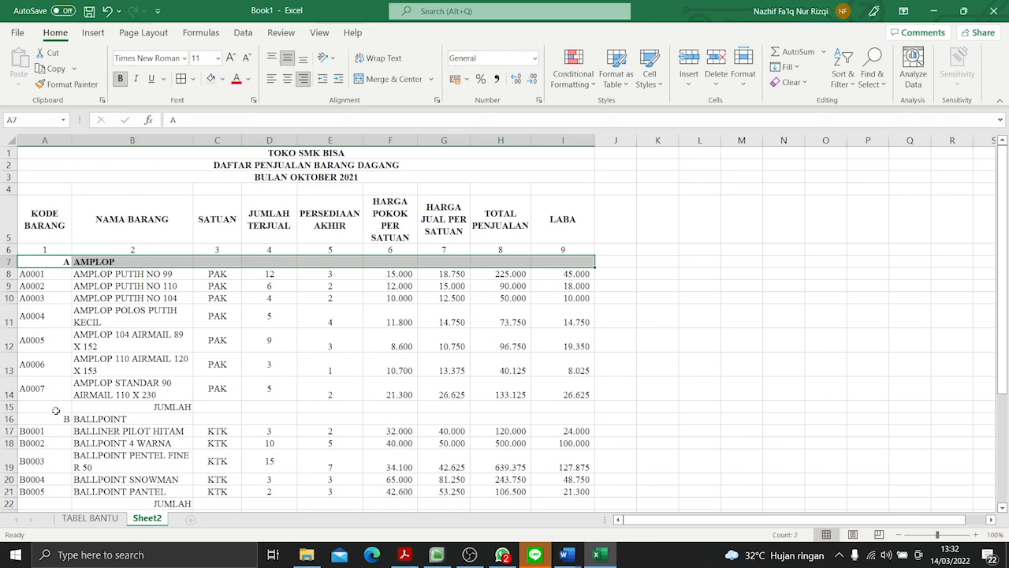
pyautogui.moveTo(56, 410); pyautogui.dragTo(573, 412)
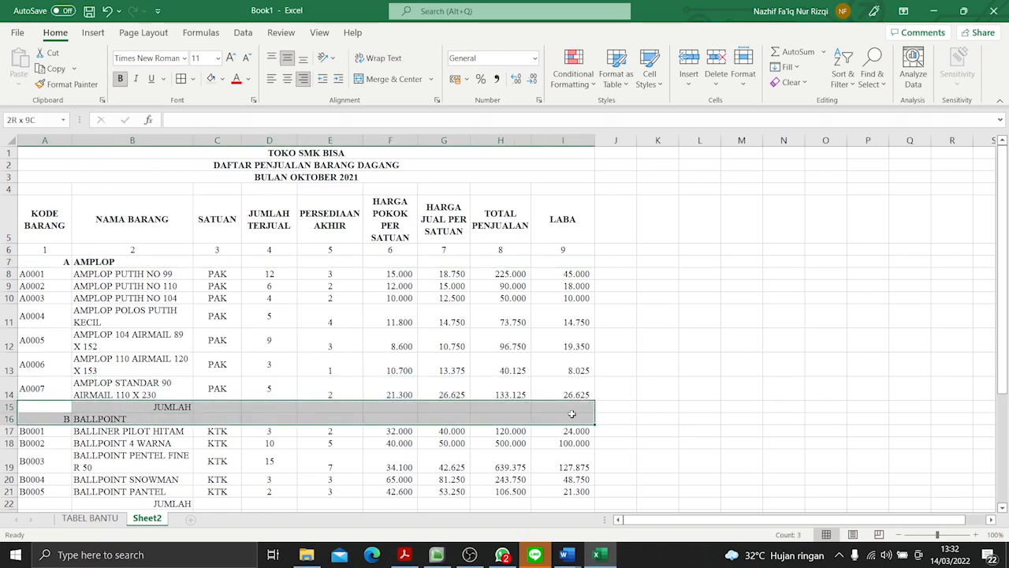
pyautogui.click(120, 78)
pyautogui.scroll(-2, 59, 392)
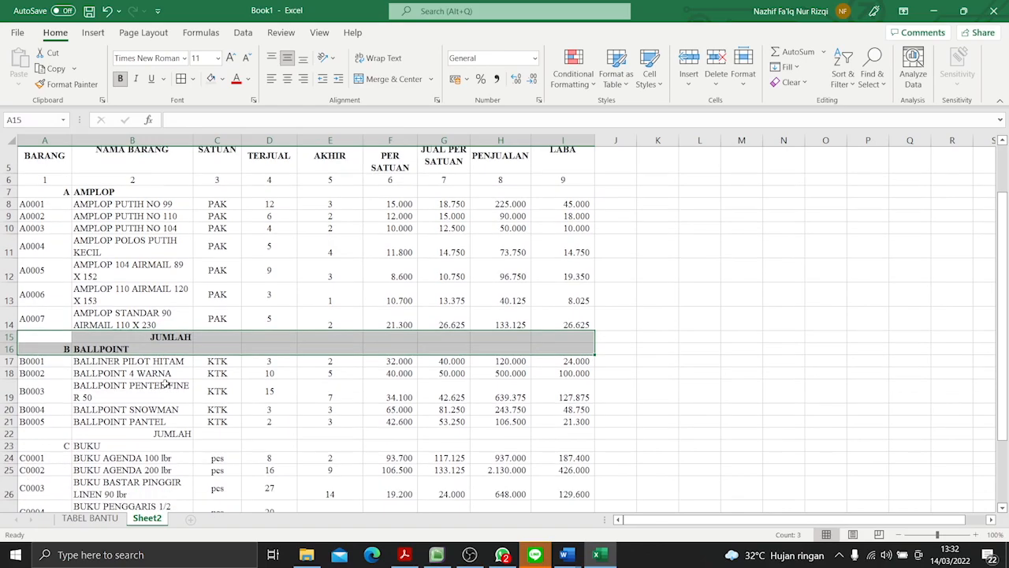
pyautogui.moveTo(57, 394); pyautogui.dragTo(599, 418)
pyautogui.click(120, 79)
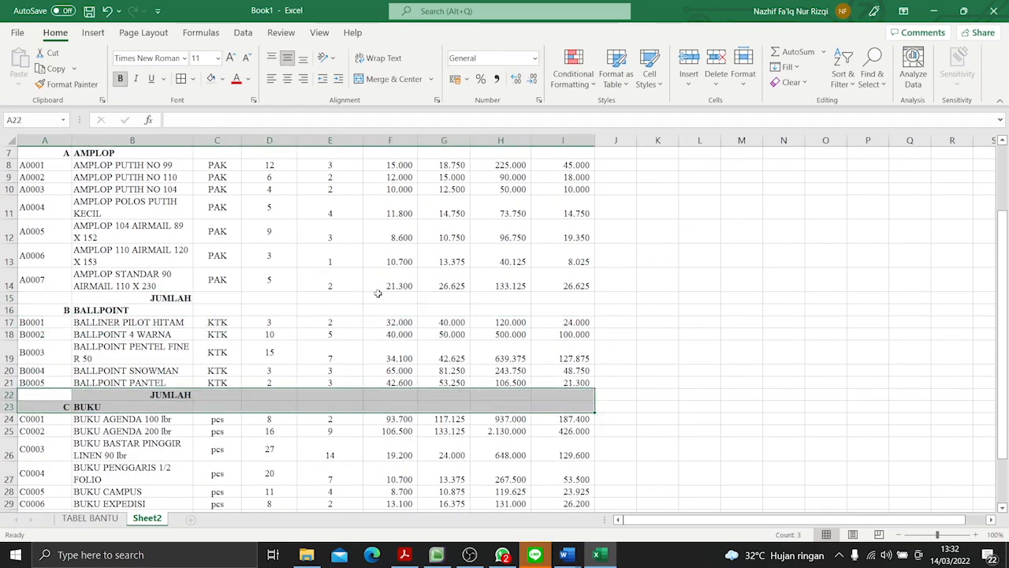
# - Make the last JUMLAH row, A33:I33, bold below the BUKU category
pyautogui.scroll(-4, 432, 360)
pyautogui.moveTo(161, 358); pyautogui.dragTo(588, 359)
pyautogui.moveTo(49, 359); pyautogui.dragTo(533, 357)
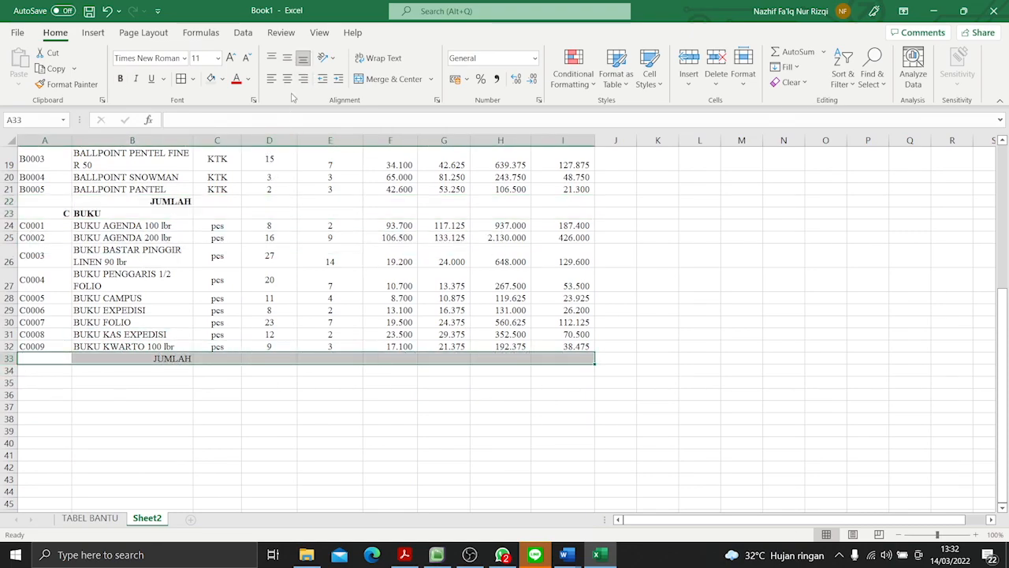
pyautogui.click(119, 78)
pyautogui.click(212, 252)
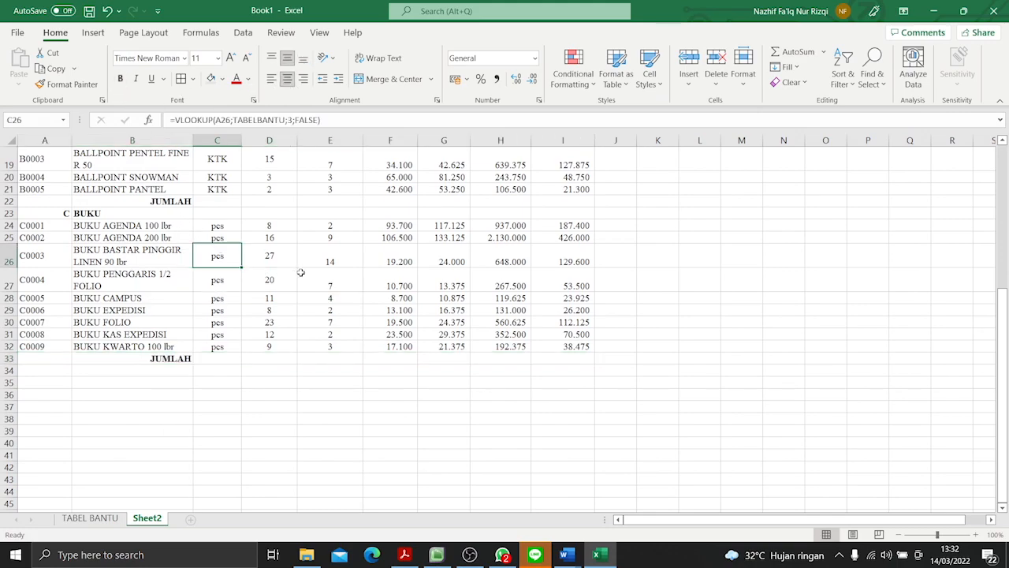
pyautogui.scroll(6, 295, 275)
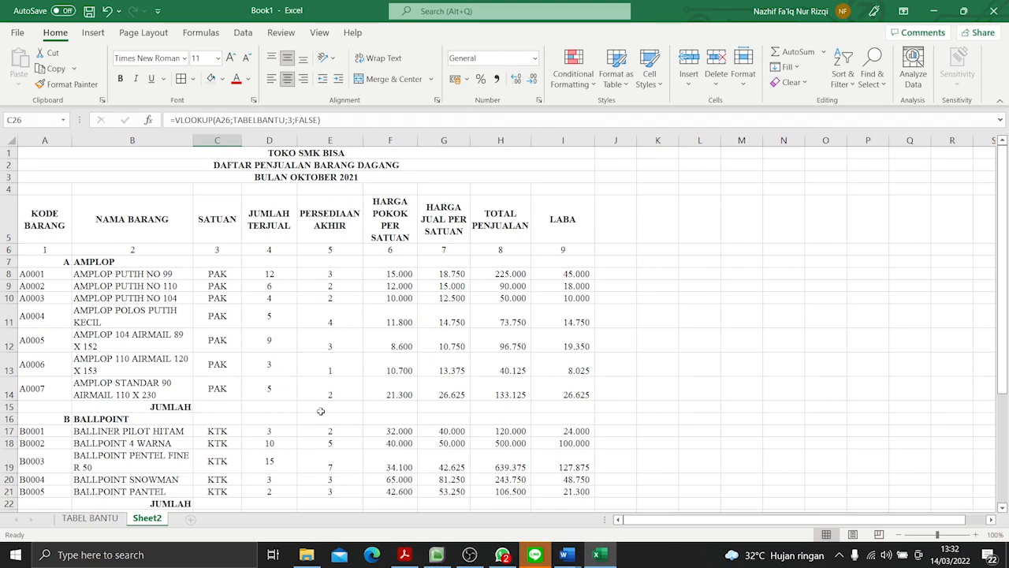
pyautogui.click(499, 406)
pyautogui.click(582, 404)
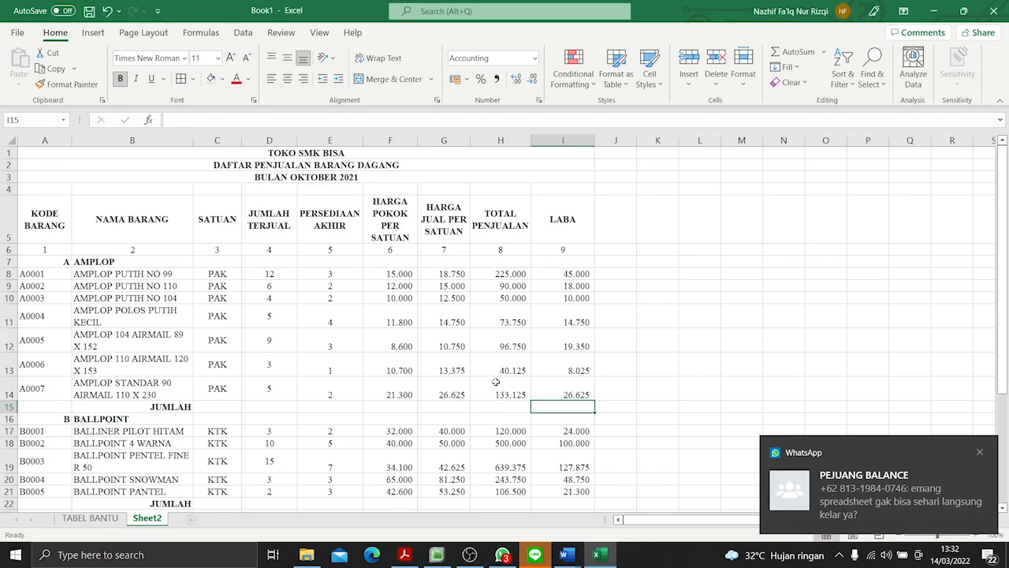
pyautogui.click(496, 404)
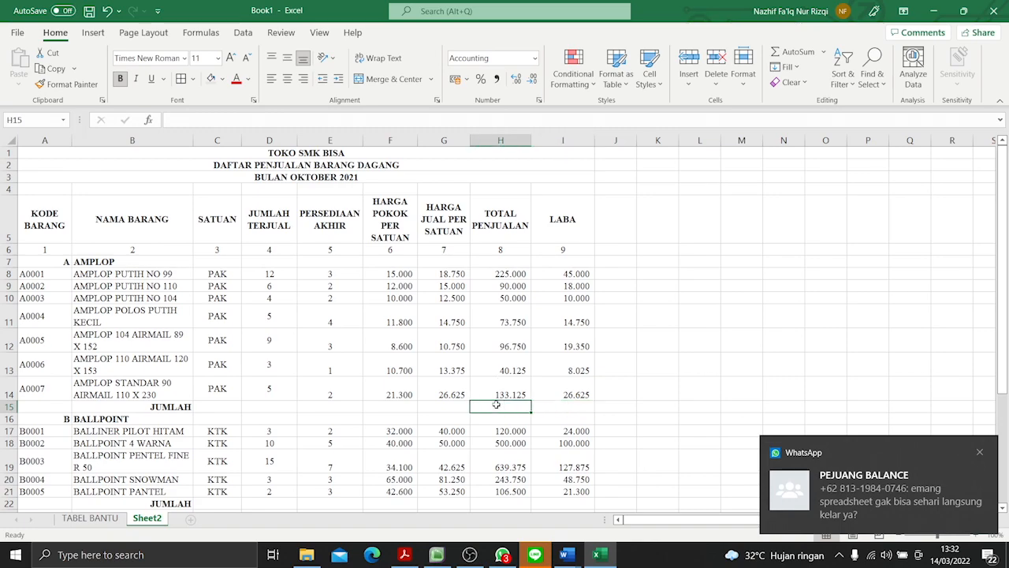
pyautogui.write('=SUM')
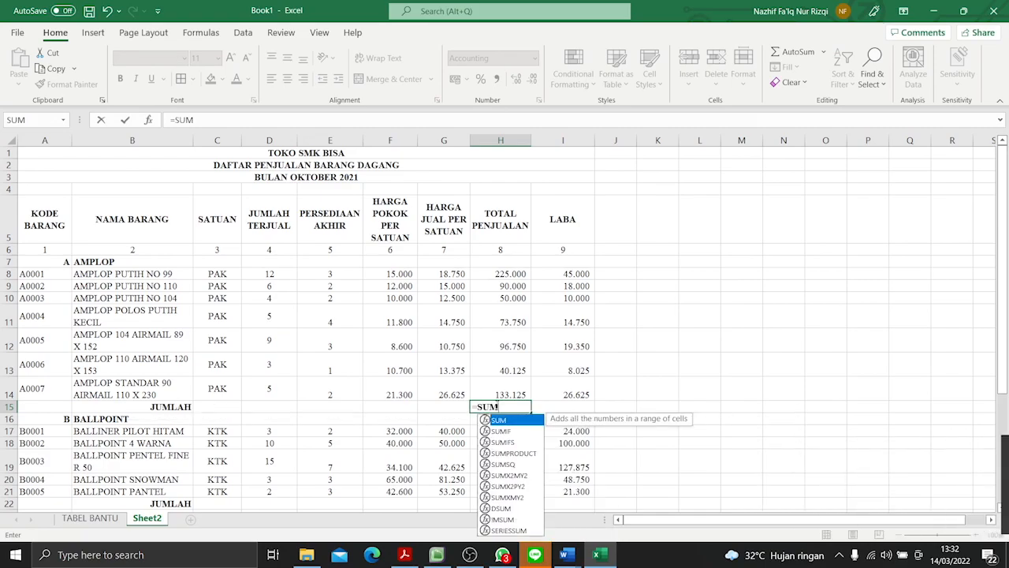
pyautogui.click(510, 394)
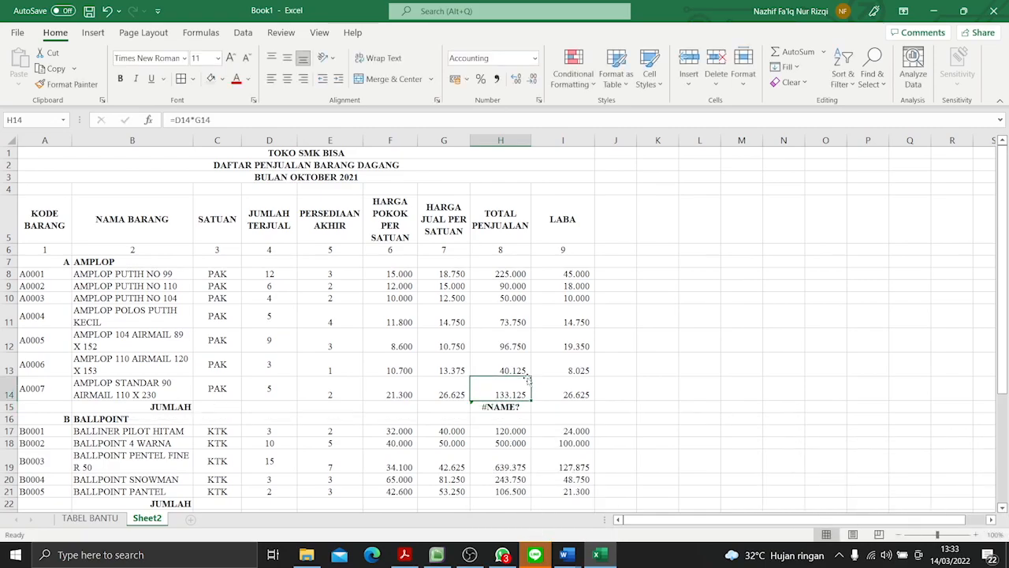
# - Enter a SUM of H8:H14 in the AMPLOP JUMLAH cell H15 and copy the formula across to I15
pyautogui.click(524, 406)
pyautogui.press('BackSpace')
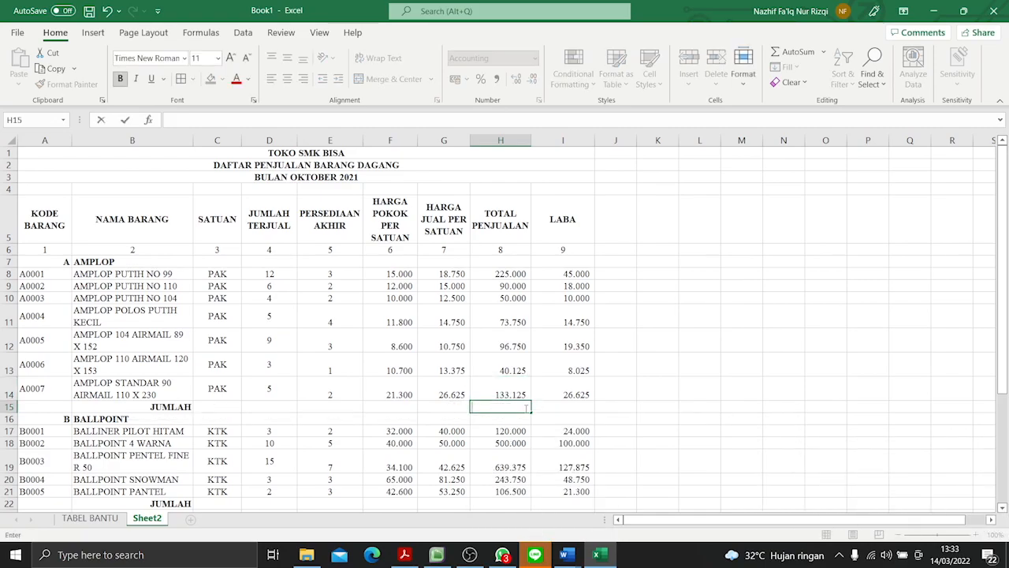
pyautogui.write('=')
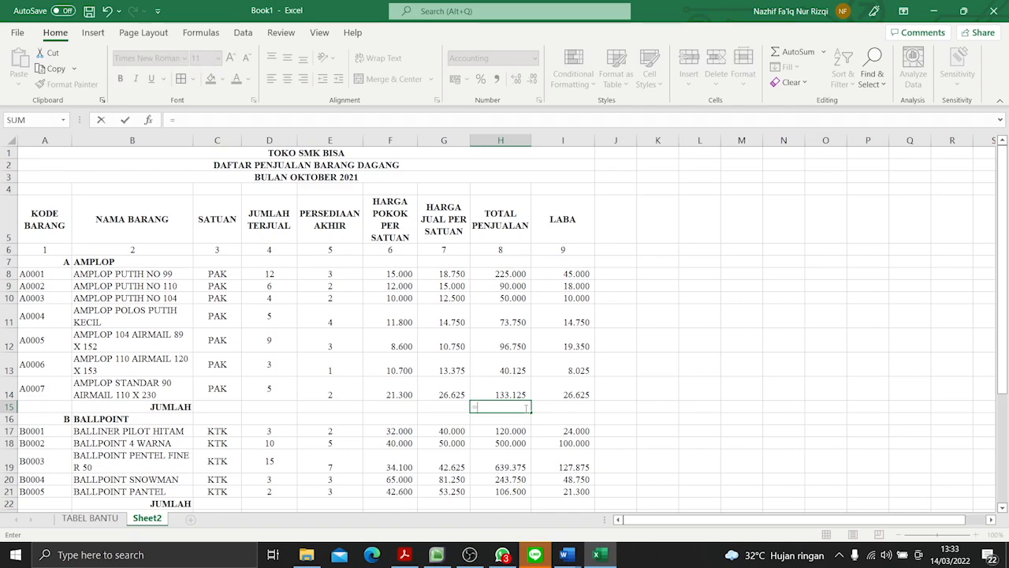
pyautogui.write('SUM(')
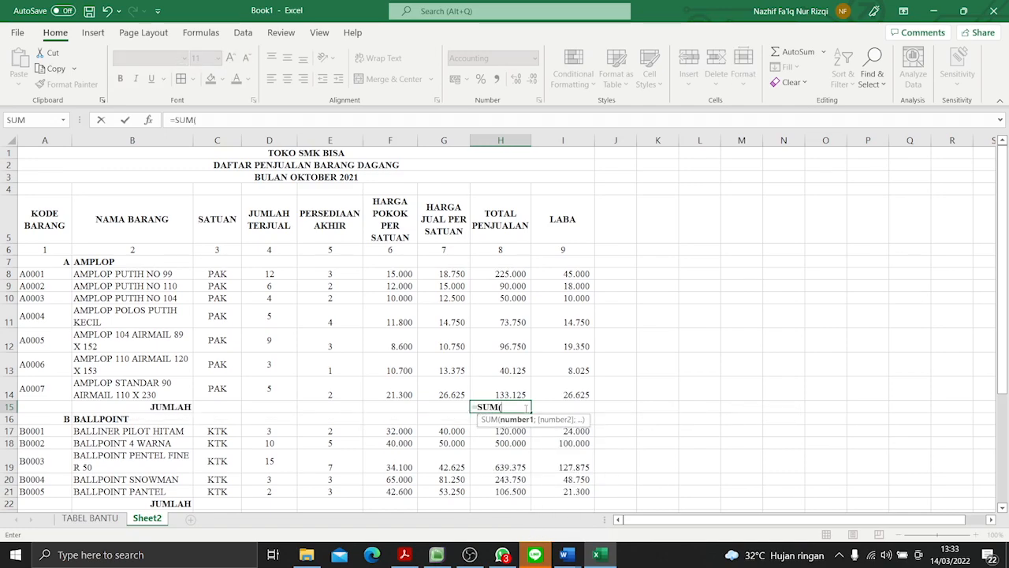
pyautogui.moveTo(505, 390); pyautogui.dragTo(528, 272)
pyautogui.press('Return')
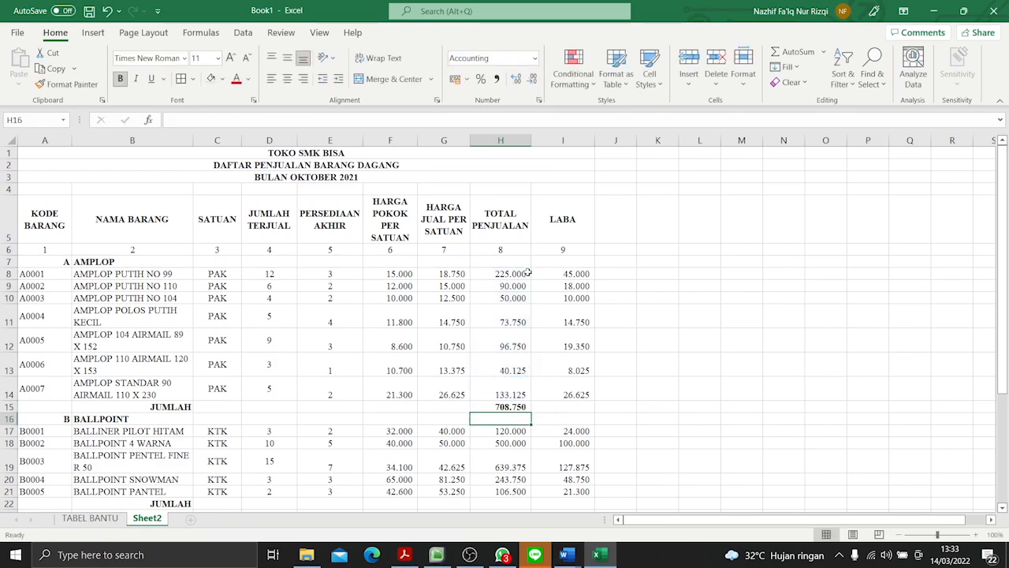
pyautogui.click(524, 408)
pyautogui.moveTo(531, 410); pyautogui.dragTo(583, 410)
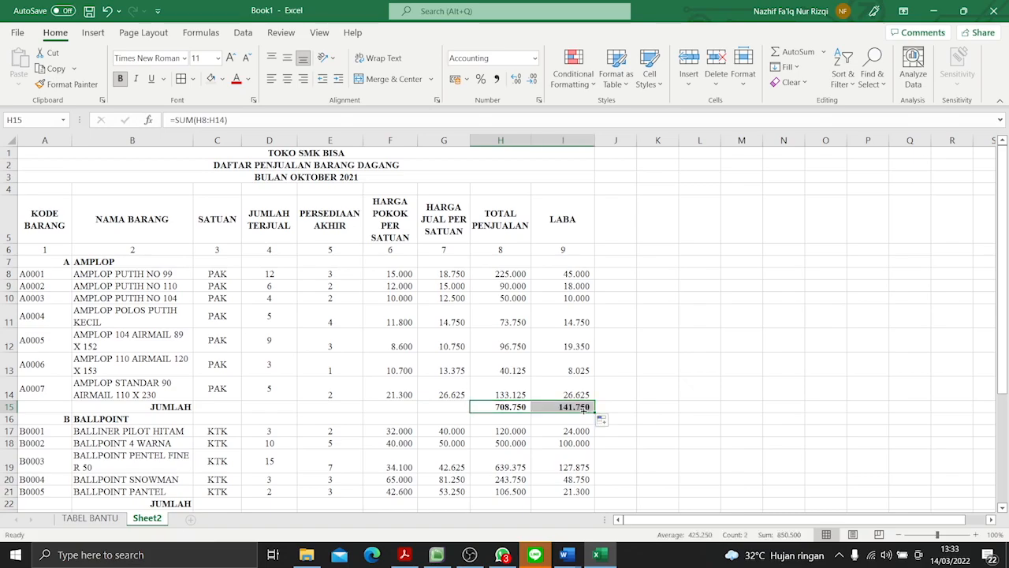
# - Enter a SUM of H17:H21 in the BALLPOINT JUMLAH cell H22 and copy the formula across to I22
pyautogui.click(626, 439)
pyautogui.scroll(-3, 540, 388)
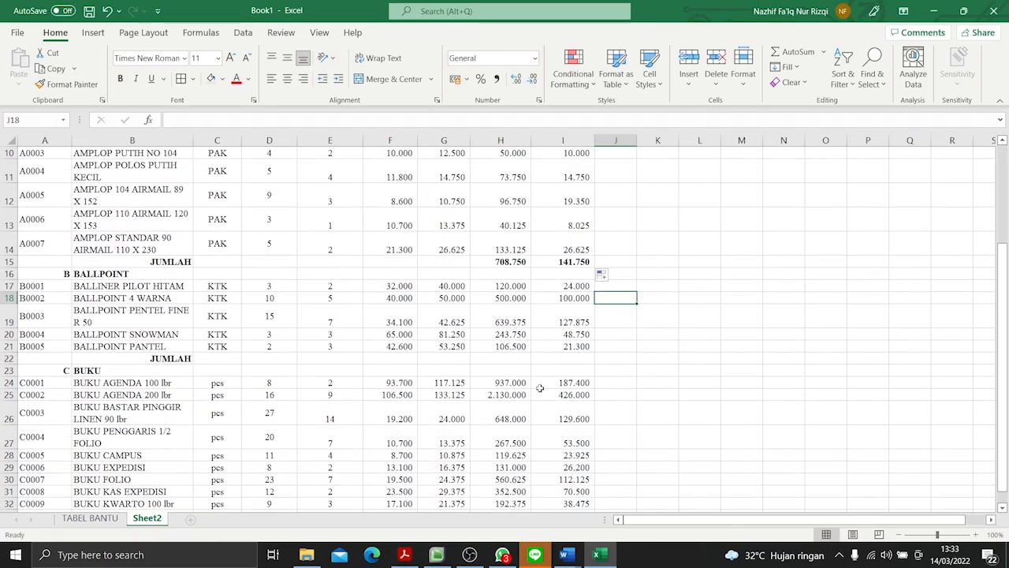
pyautogui.click(506, 359)
pyautogui.write('=SUM(')
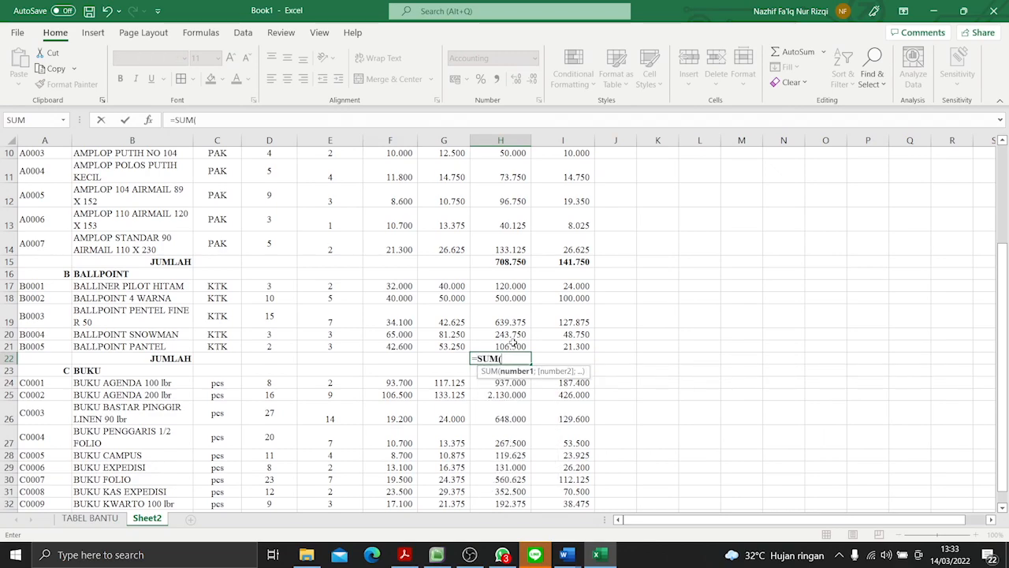
pyautogui.moveTo(513, 345); pyautogui.dragTo(528, 283)
pyautogui.write(')')
pyautogui.press('Return')
pyautogui.click(524, 359)
pyautogui.moveTo(530, 365); pyautogui.dragTo(596, 361)
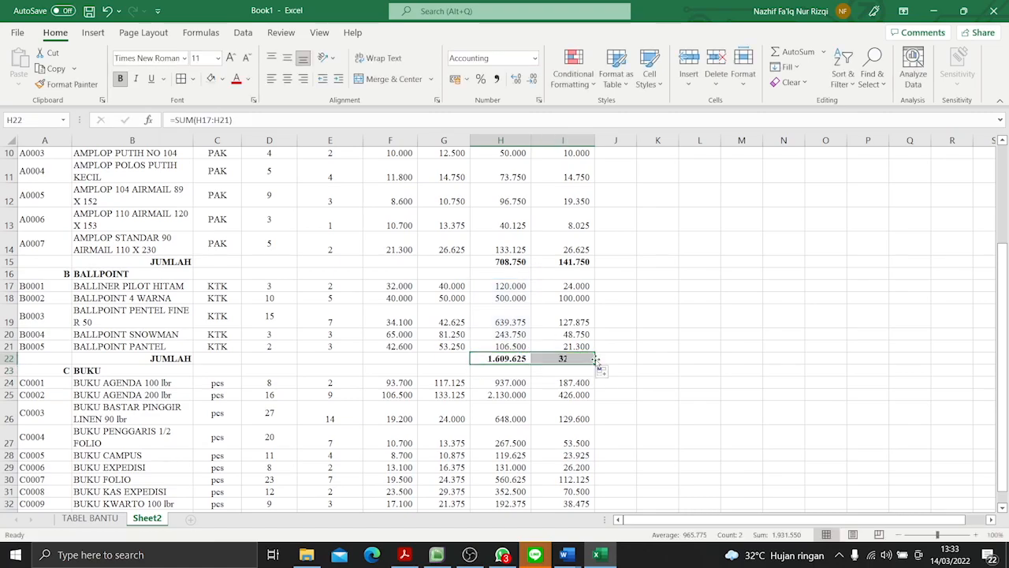
# - Enter a SUM of H24:H32 in the BUKU JUMLAH cell H33 and copy the formula across to I33
pyautogui.scroll(-3, 596, 359)
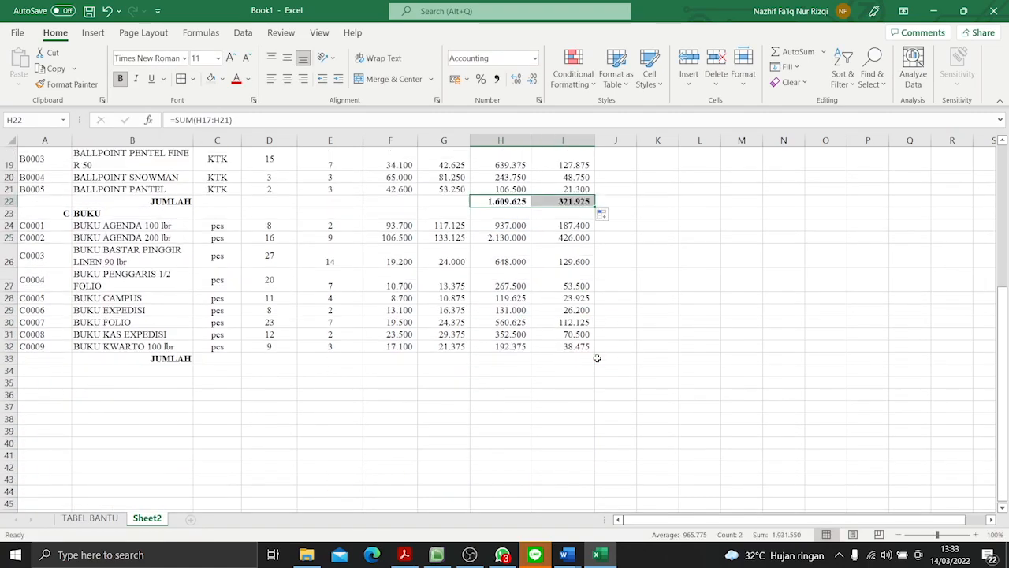
pyautogui.click(492, 358)
pyautogui.write('=SUM')
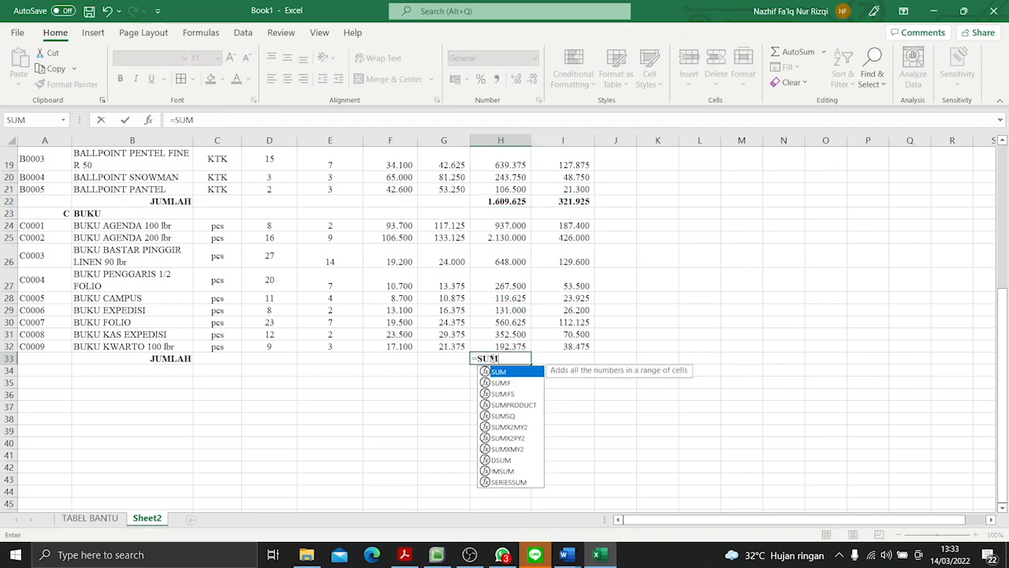
pyautogui.write('(')
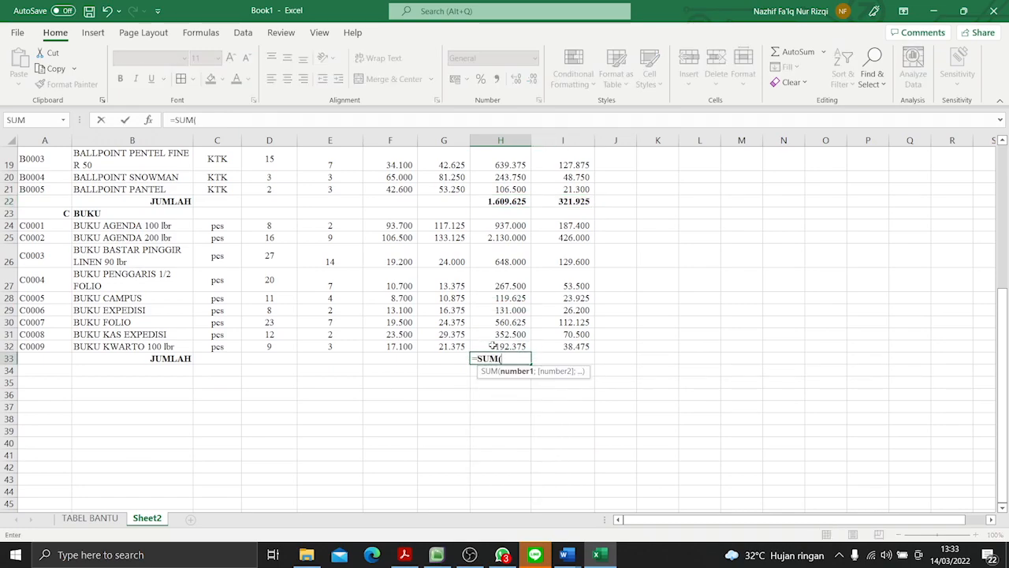
pyautogui.moveTo(498, 348); pyautogui.dragTo(533, 224)
pyautogui.press('Return')
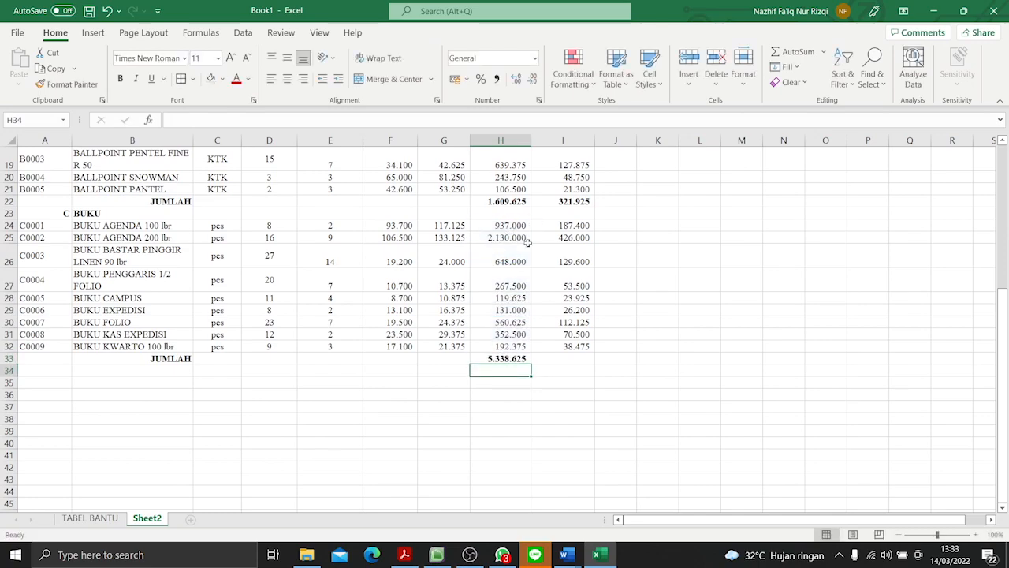
pyautogui.click(519, 359)
pyautogui.moveTo(532, 364); pyautogui.dragTo(581, 363)
# - Merge and center A34:G34, enter the grand total label JUMLAH there and make it bold
pyautogui.moveTo(24, 370); pyautogui.dragTo(457, 371)
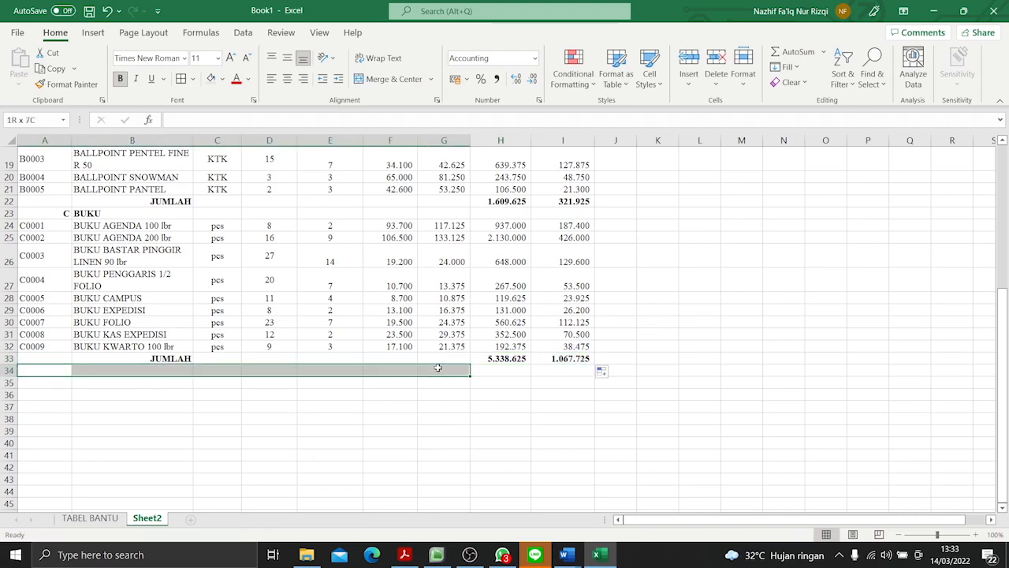
pyautogui.click(391, 79)
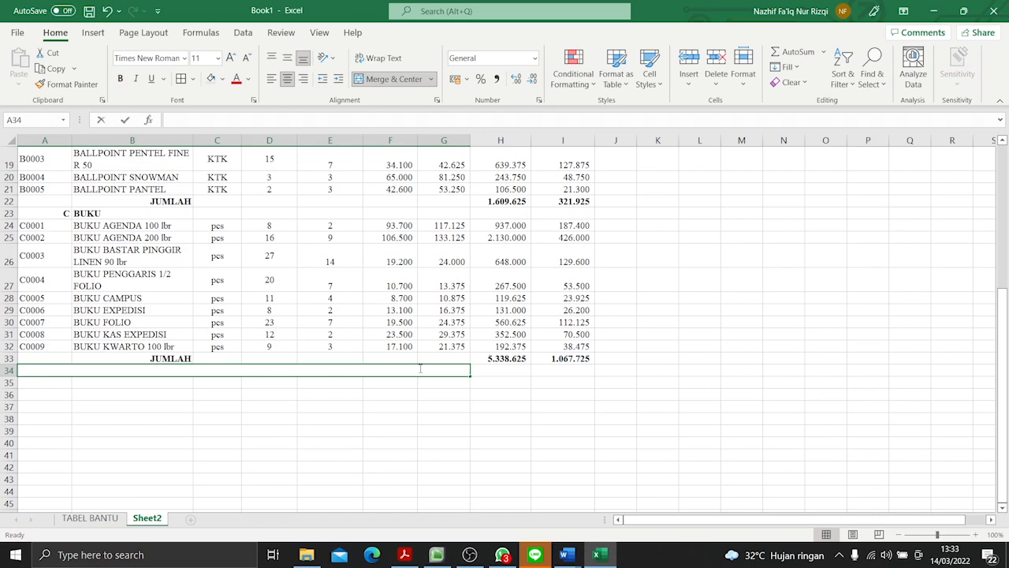
pyautogui.write('JUMLAH')
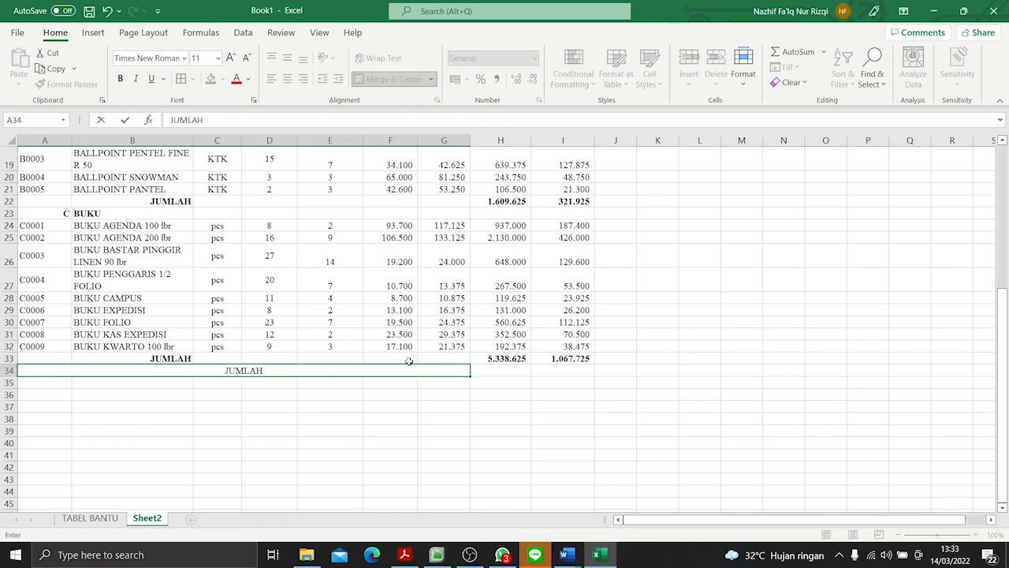
pyautogui.click(419, 475)
pyautogui.click(332, 368)
pyautogui.hotkey('ctrl', 'b')
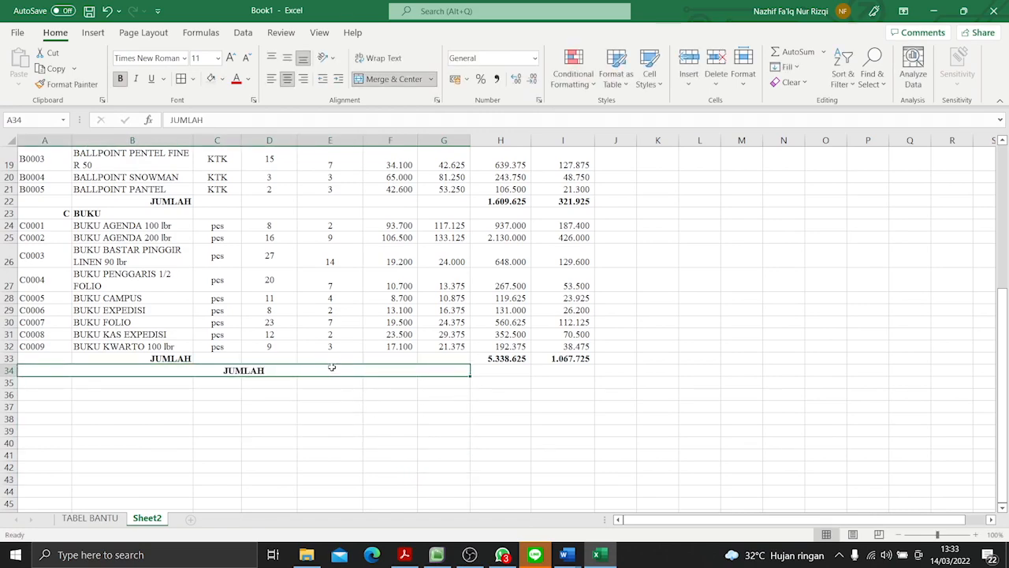
# - Enter =H15+H22+H33 in H34, copy the formula across to I34 and make both grand totals bold
pyautogui.click(489, 369)
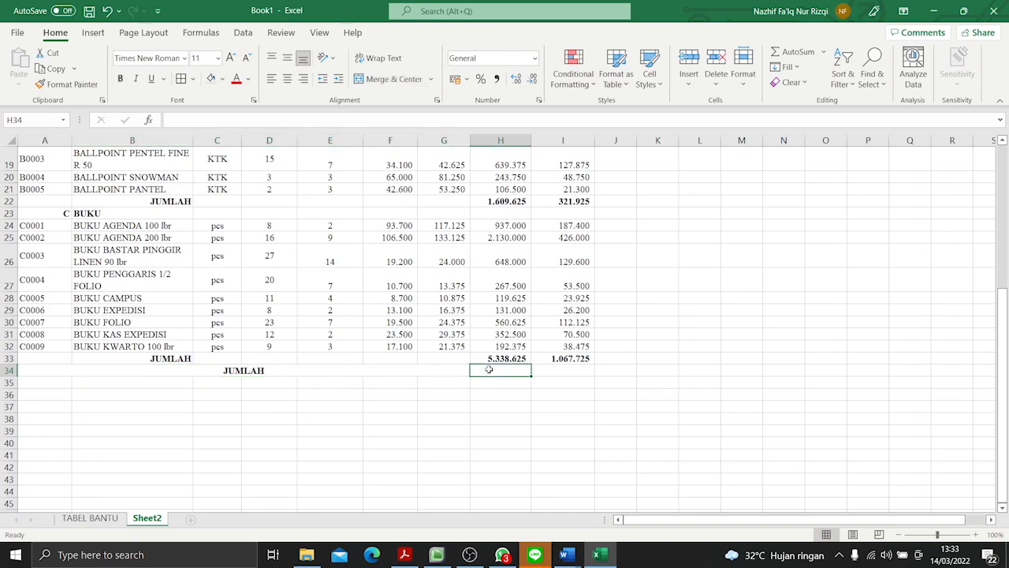
pyautogui.write('=')
pyautogui.scroll(4, 528, 353)
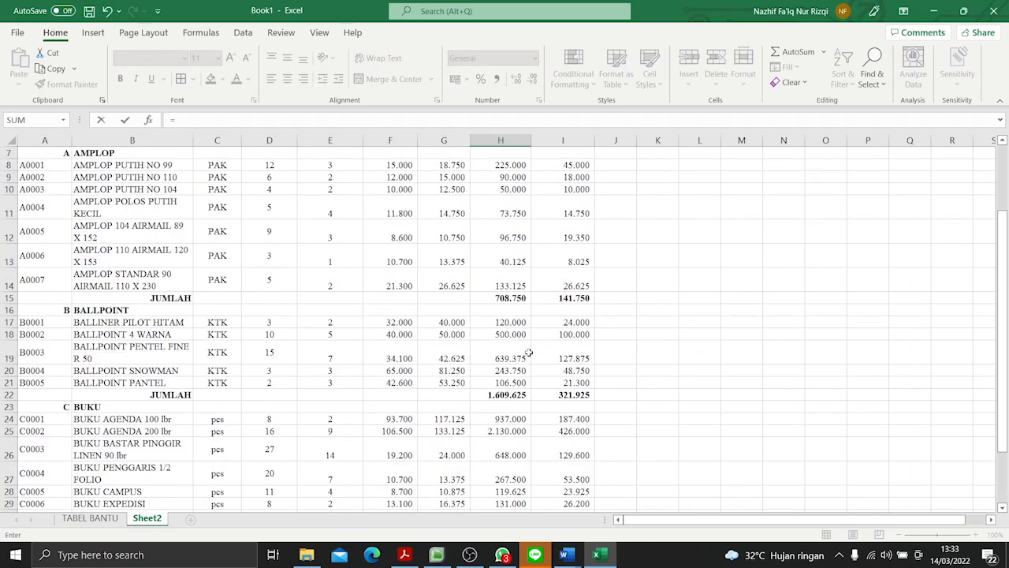
pyautogui.click(511, 297)
pyautogui.write('+')
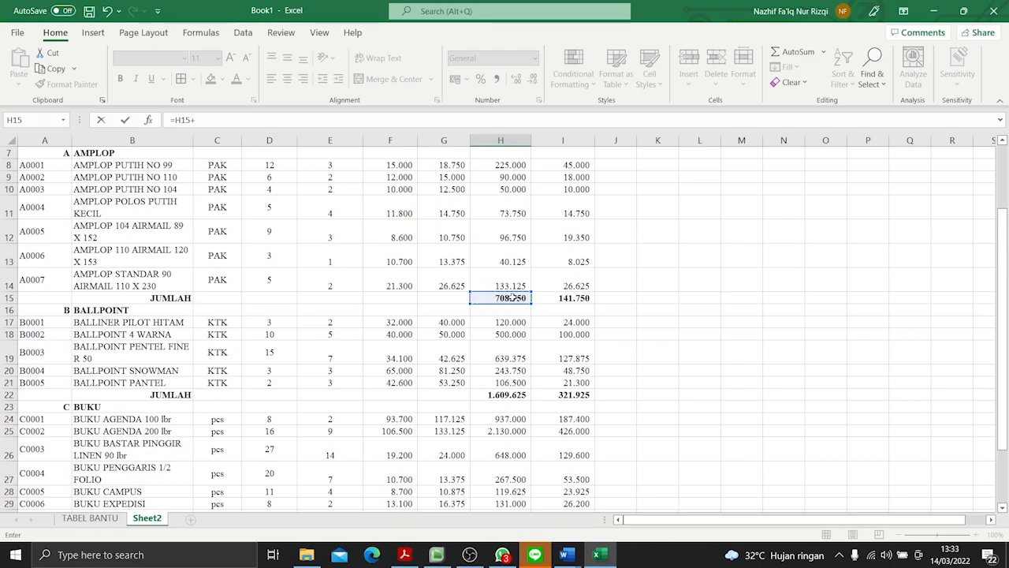
pyautogui.click(510, 394)
pyautogui.scroll(-4, 511, 387)
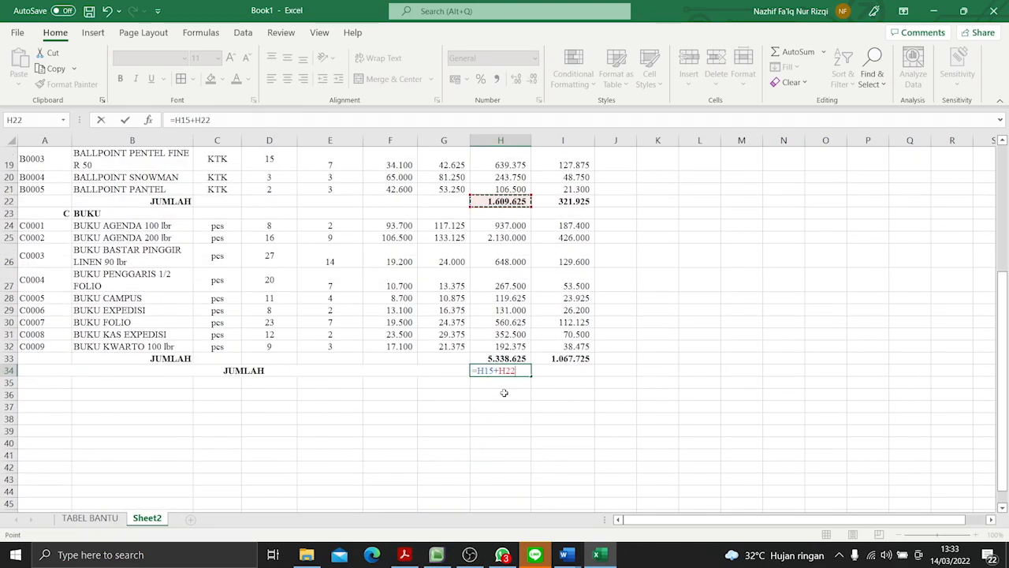
pyautogui.write('+')
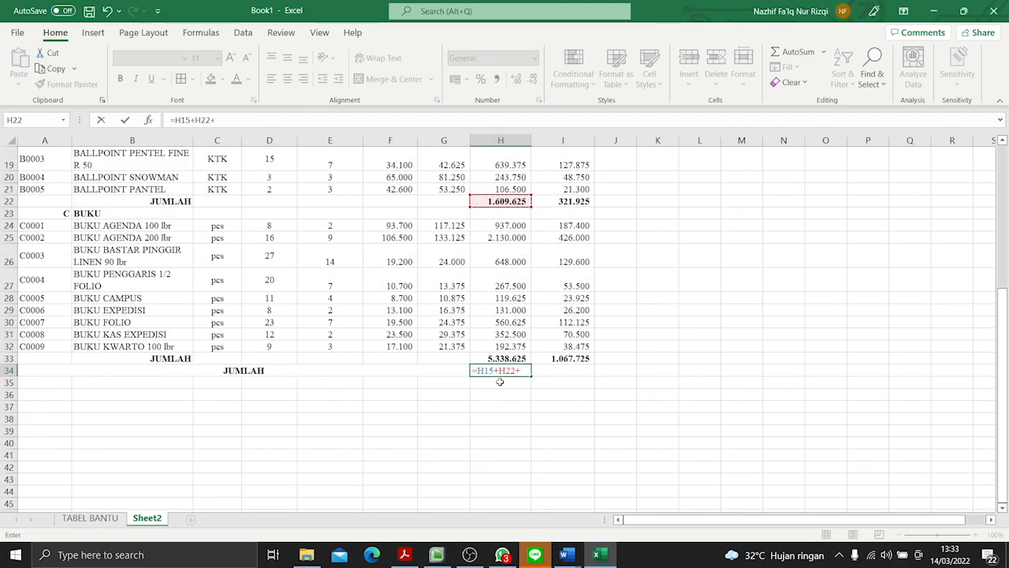
pyautogui.click(509, 358)
pyautogui.press('Return')
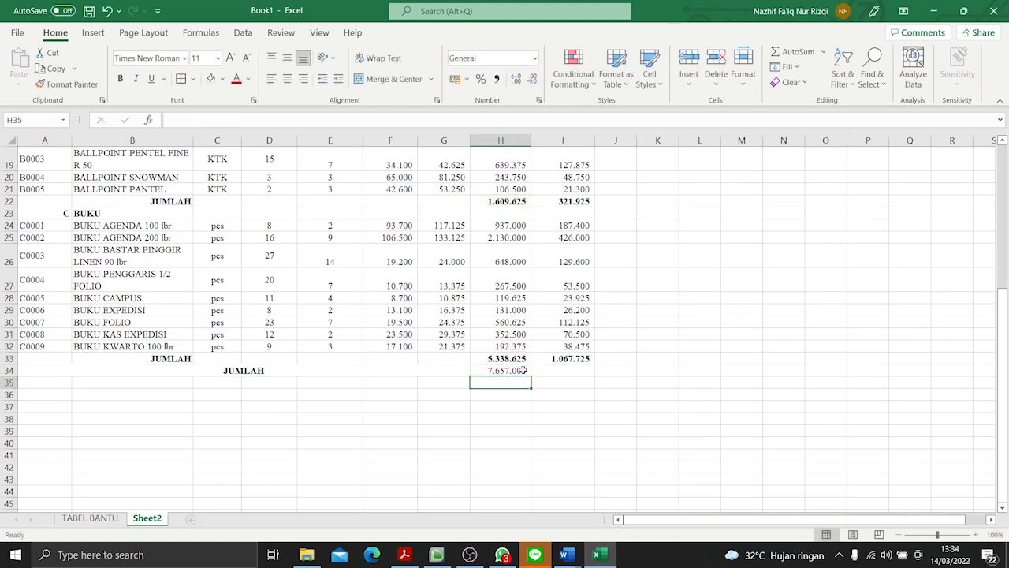
pyautogui.click(521, 370)
pyautogui.moveTo(530, 376); pyautogui.dragTo(597, 377)
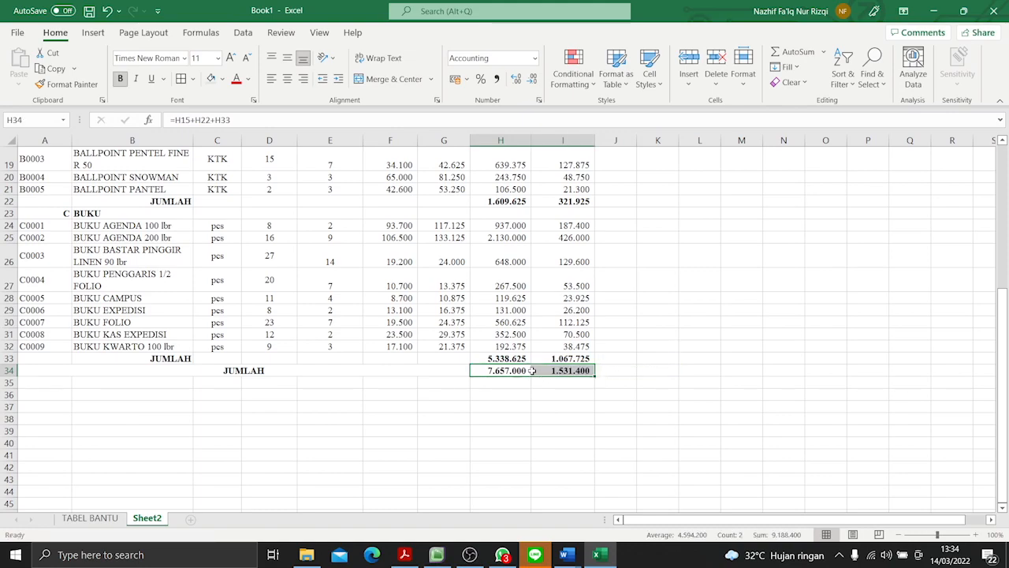
# - Apply borders to all cells of the sales table, from the header row to the grand total, A5:I34
pyautogui.click(345, 416)
pyautogui.moveTo(567, 377); pyautogui.dragTo(250, 151)
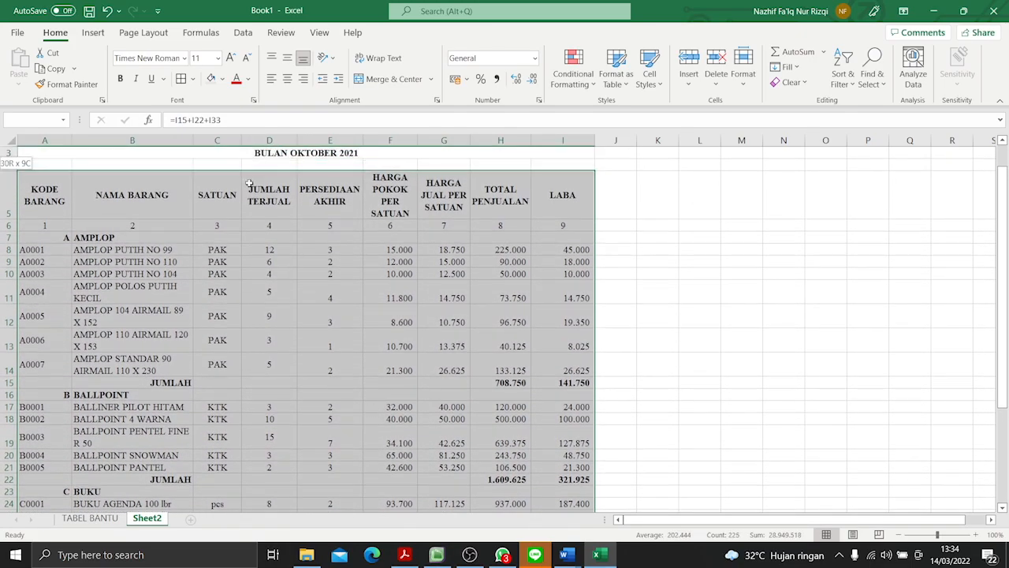
pyautogui.scroll(-5, 203, 201)
pyautogui.click(208, 223)
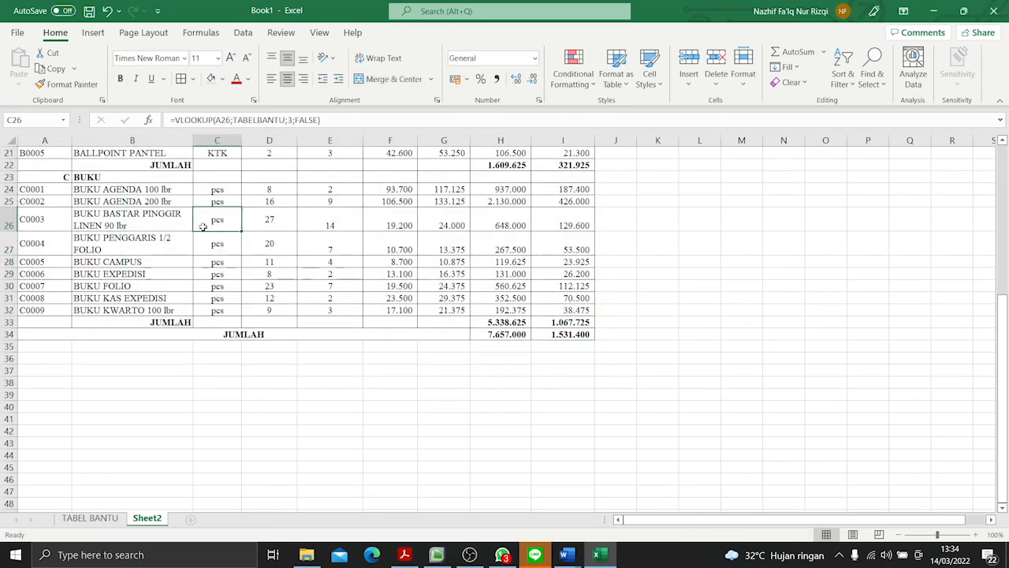
# - Fill the column header row A5:I5 with a medium gray theme color
pyautogui.scroll(6, 186, 251)
pyautogui.moveTo(32, 217); pyautogui.dragTo(563, 221)
pyautogui.click(223, 79)
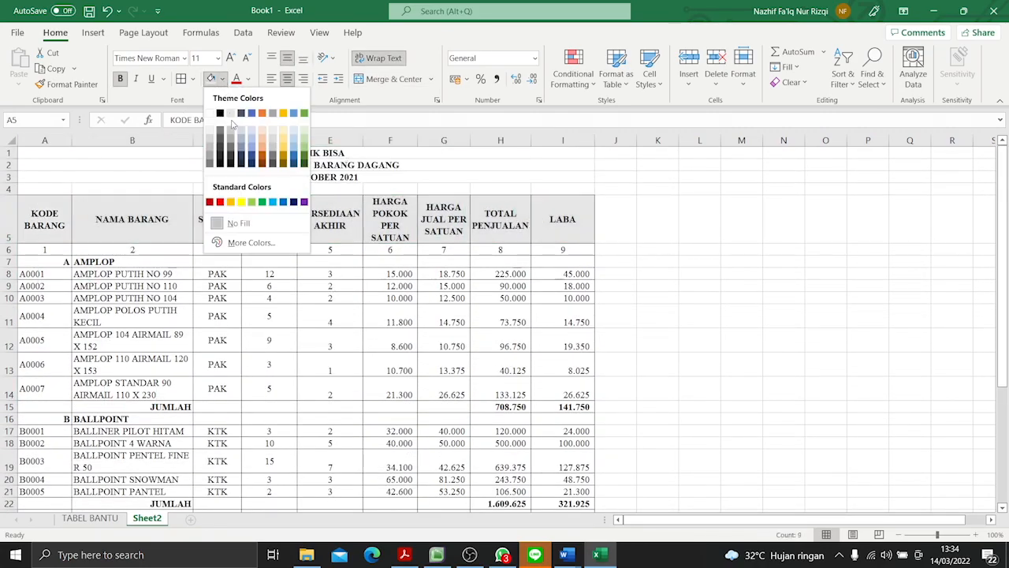
pyautogui.click(217, 142)
# - Fill the column number row and the AMPLOP category row, A6:I7, with a light gray theme color
pyautogui.moveTo(47, 249); pyautogui.dragTo(552, 260)
pyautogui.click(222, 80)
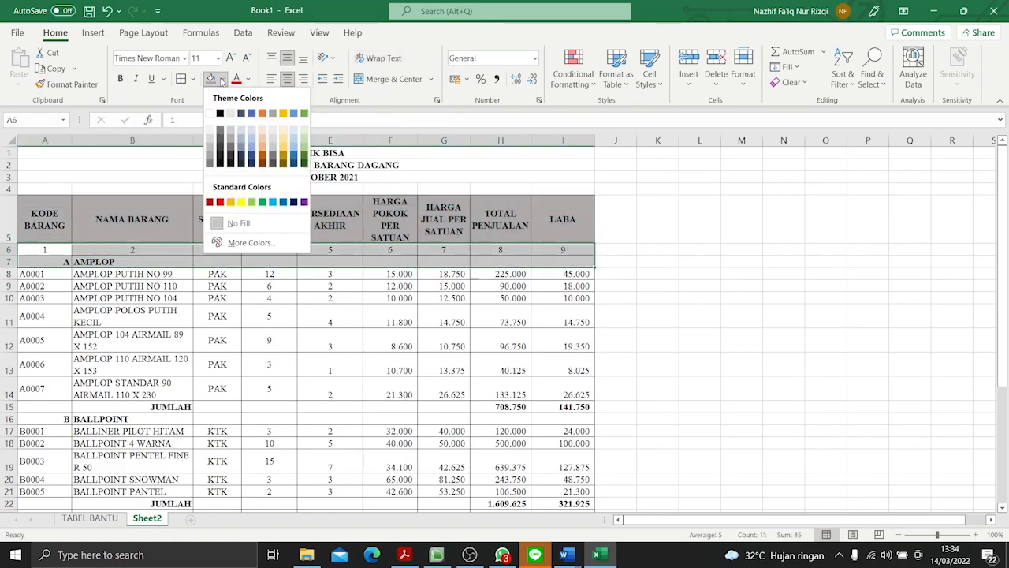
pyautogui.click(233, 139)
# - Fill the BALLPOINT category row A16:I16 and the BUKU category row A23:I23 with the same light gray
pyautogui.moveTo(71, 406); pyautogui.dragTo(546, 413)
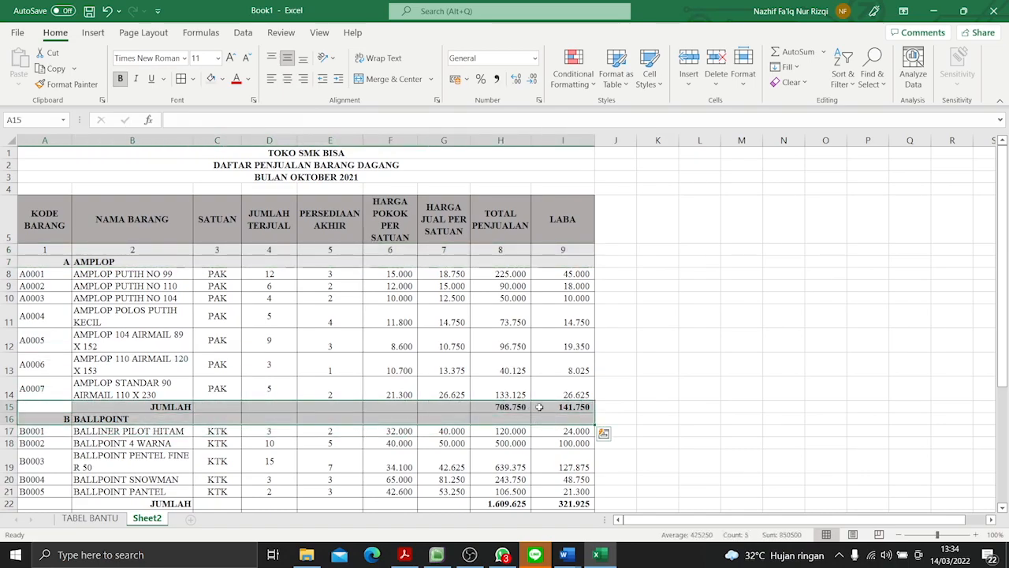
pyautogui.click(740, 359)
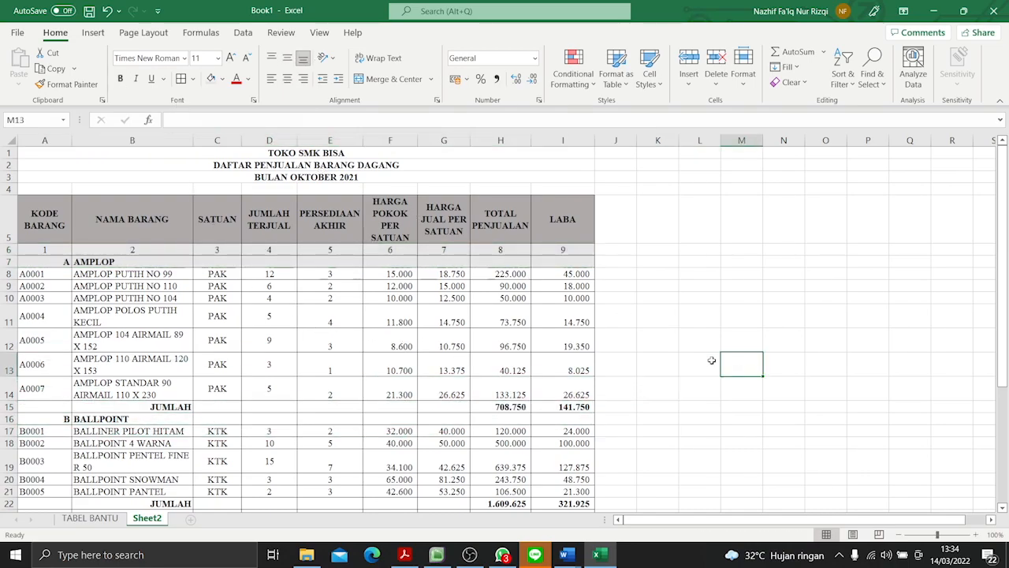
pyautogui.moveTo(36, 419); pyautogui.dragTo(556, 418)
pyautogui.scroll(-5, 23, 272)
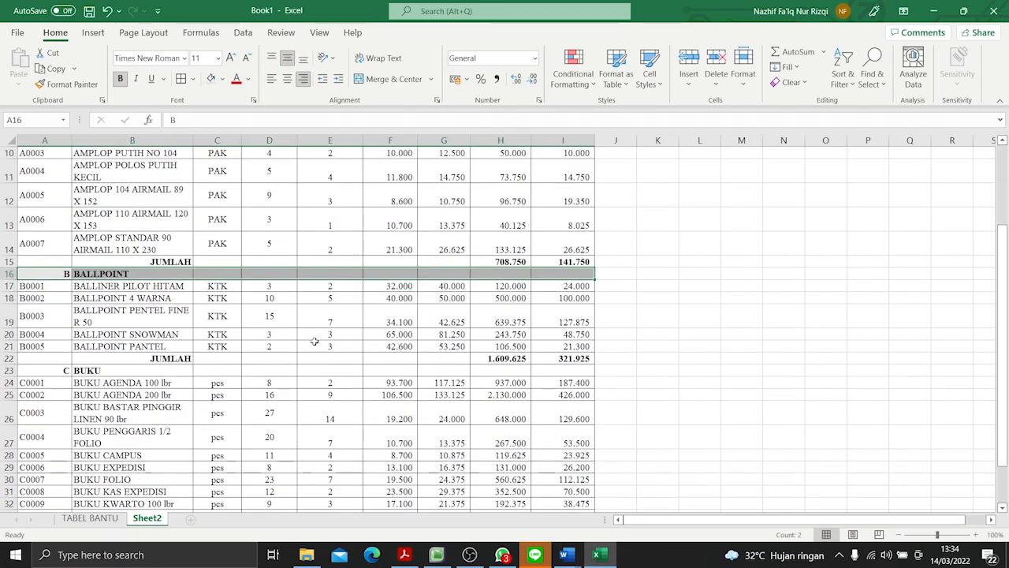
pyautogui.moveTo(29, 249); pyautogui.dragTo(557, 248)
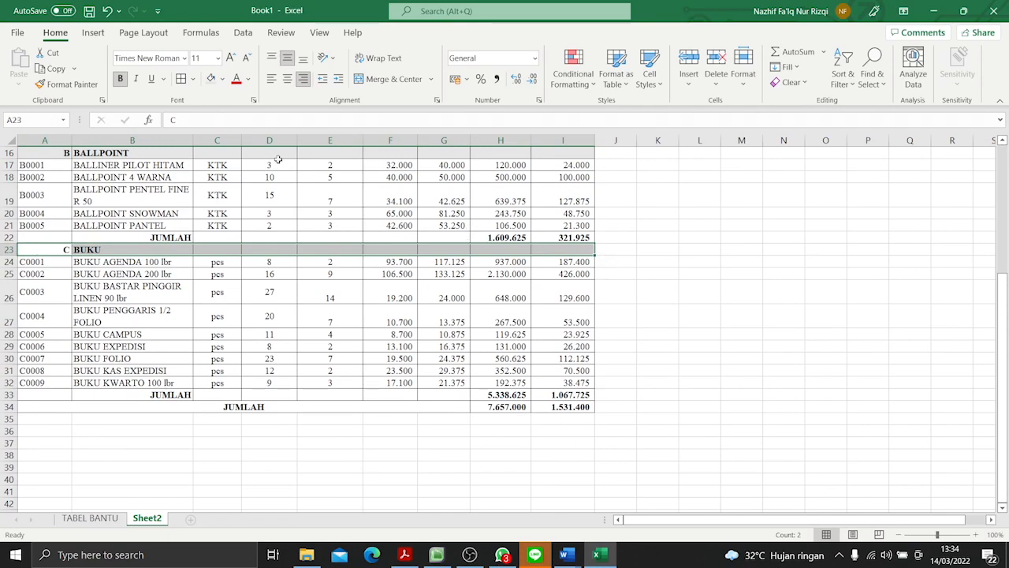
pyautogui.click(209, 78)
pyautogui.moveTo(154, 395); pyautogui.dragTo(507, 391)
pyautogui.moveTo(47, 394); pyautogui.dragTo(567, 395)
pyautogui.click(365, 456)
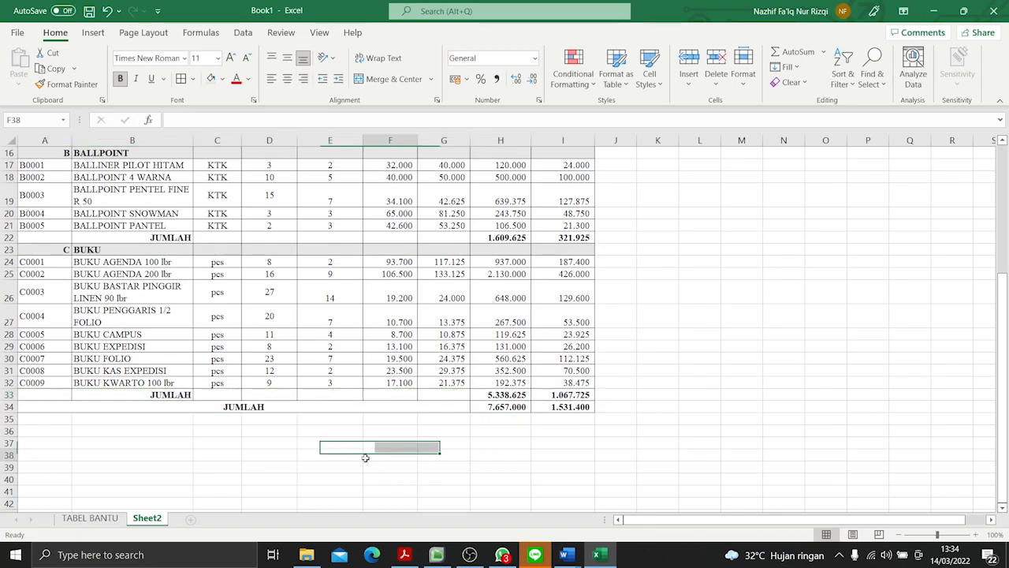
# - Fill the AMPLOP and BALLPOINT subtotal rows, A15:I15 and A22:I22, with a light gold theme color
pyautogui.scroll(4, 367, 347)
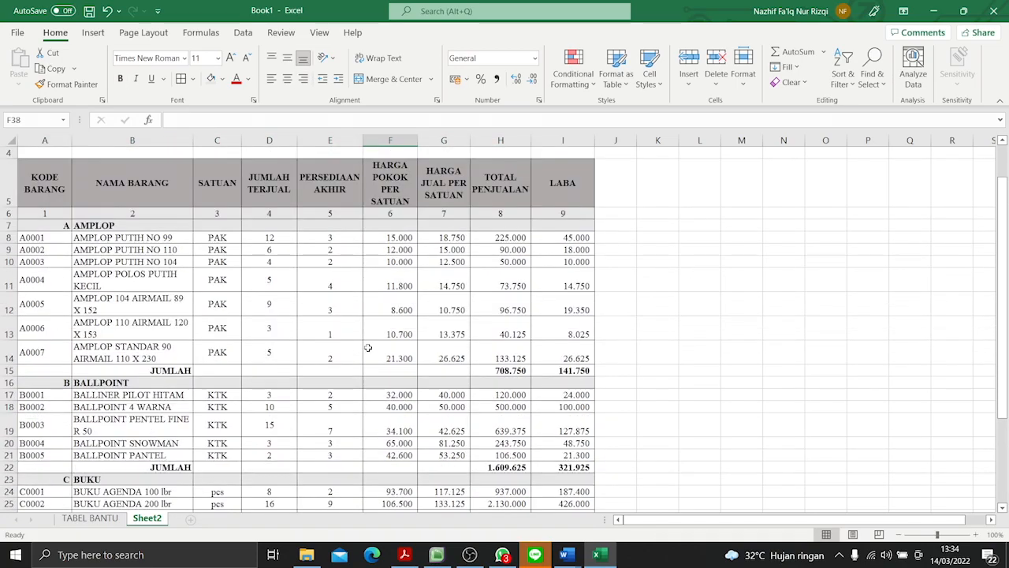
pyautogui.click(223, 78)
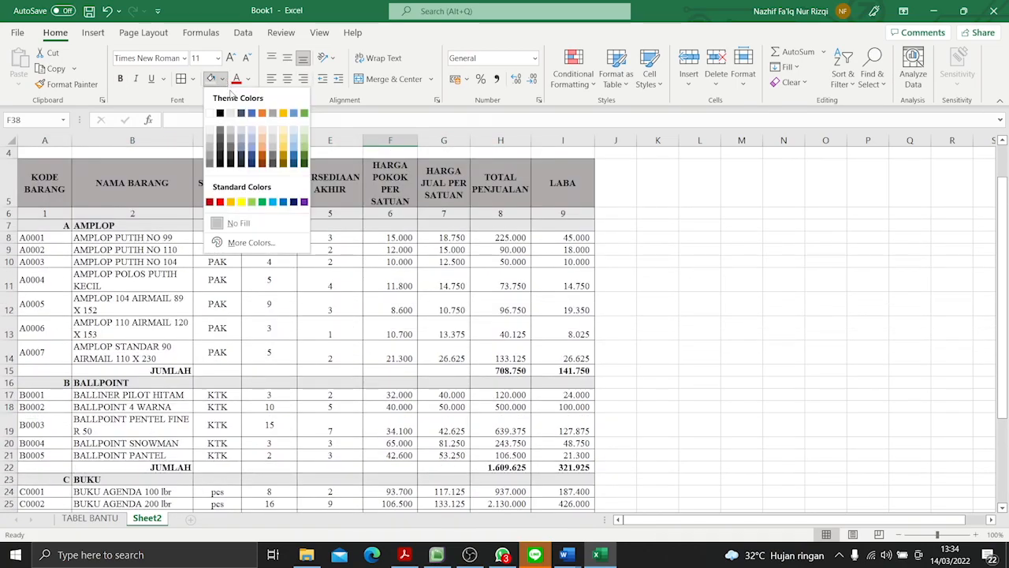
pyautogui.click(50, 371)
pyautogui.moveTo(49, 370); pyautogui.dragTo(552, 371)
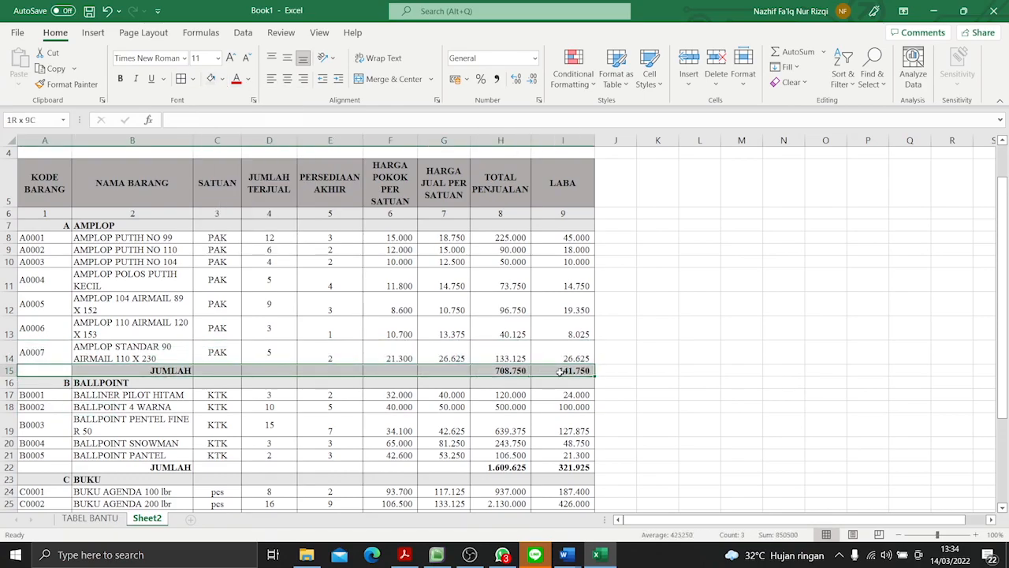
pyautogui.click(223, 79)
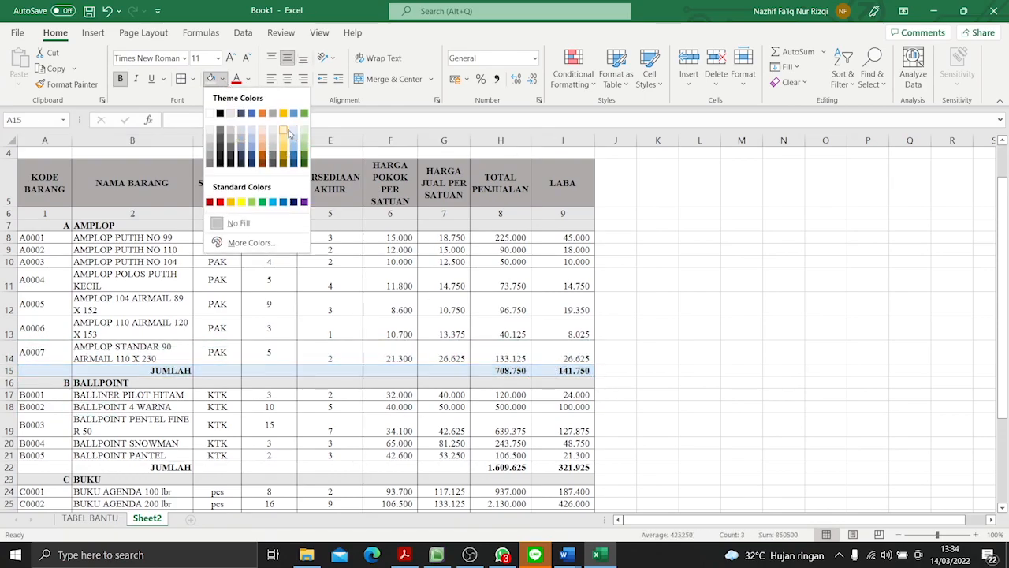
pyautogui.click(230, 136)
pyautogui.moveTo(52, 471); pyautogui.dragTo(576, 467)
pyautogui.click(210, 78)
pyautogui.click(260, 317)
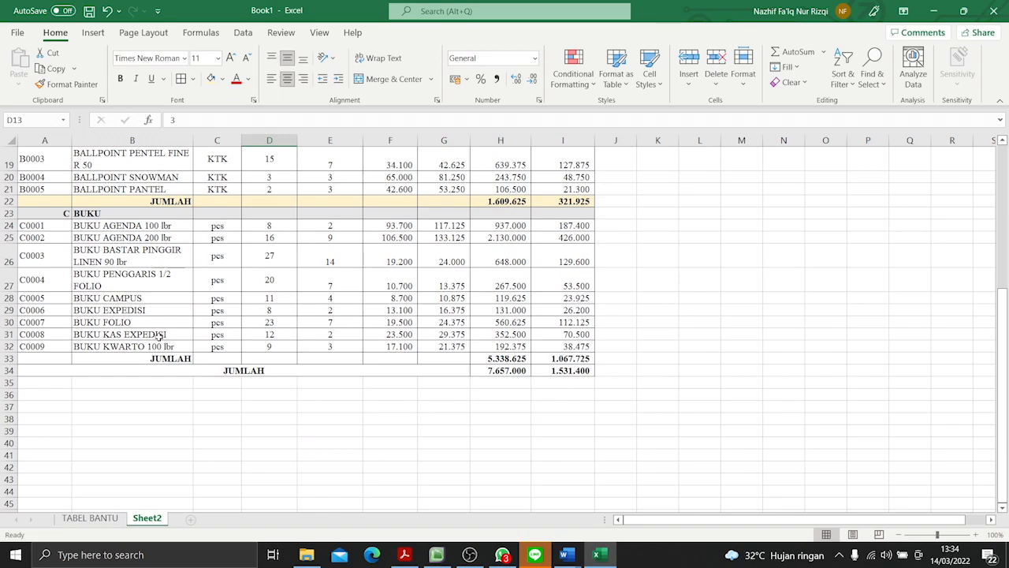
# - Fill the BUKU subtotal row and the grand total row, A33:I34, with the same light gold
pyautogui.moveTo(44, 358); pyautogui.dragTo(583, 370)
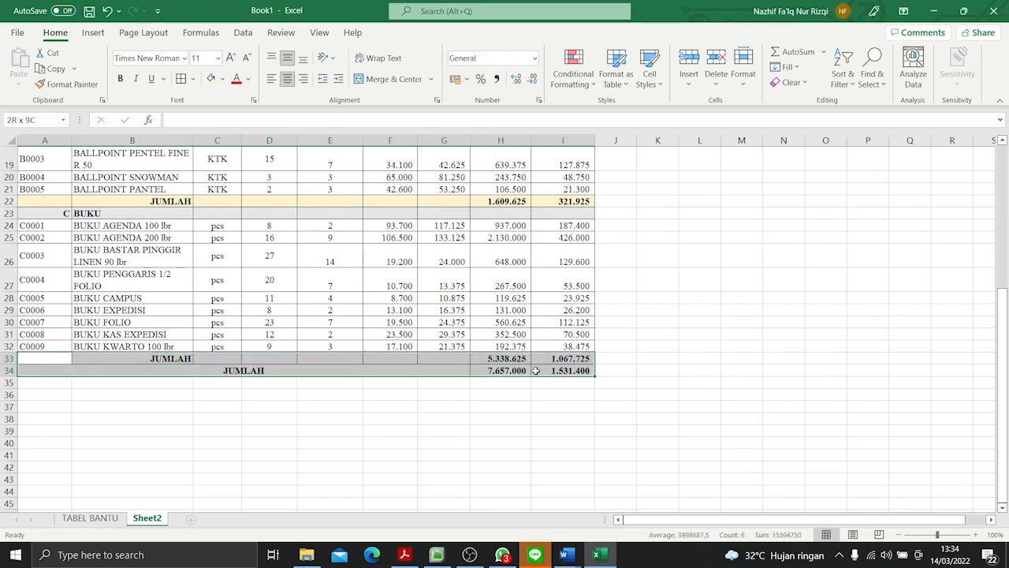
pyautogui.click(211, 78)
pyautogui.click(390, 479)
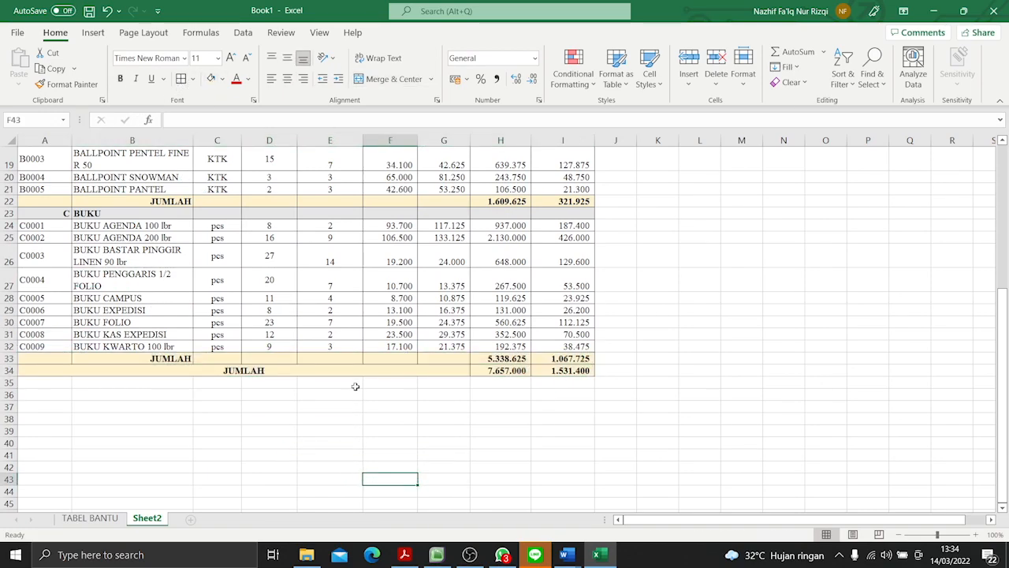
# - Rename Sheet2 as DAFTAR PENJUALAN BARANG DAGANG, copying the name from the title in A2
pyautogui.scroll(6, 289, 360)
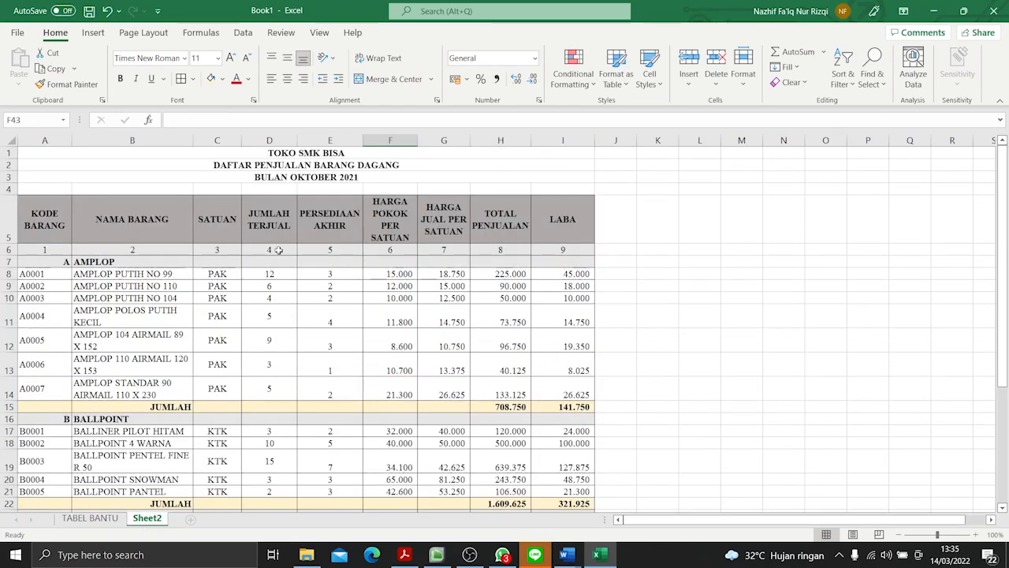
pyautogui.click(325, 165)
pyautogui.hotkey('ctrl', 'c')
pyautogui.scroll(-4, 282, 354)
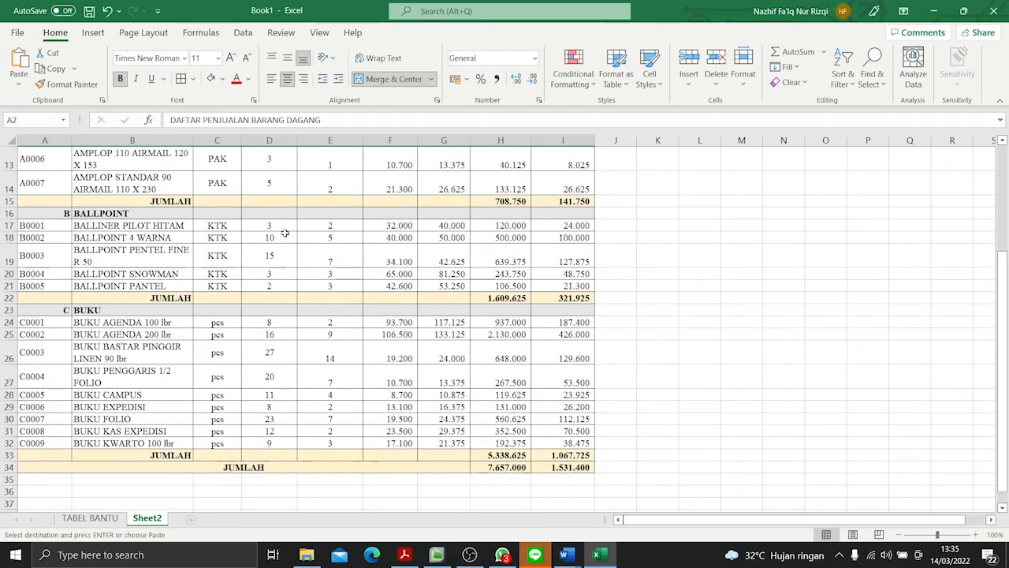
pyautogui.rightClick(145, 524)
pyautogui.click(203, 374)
pyautogui.hotkey('ctrl', 'v')
pyautogui.press('Return')
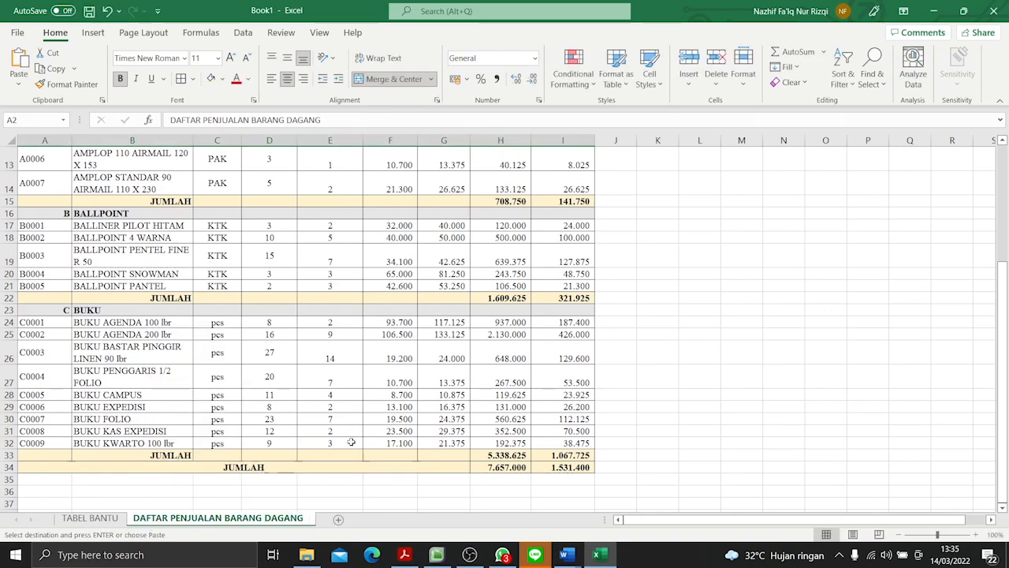
pyautogui.scroll(4, 351, 443)
pyautogui.click(709, 298)
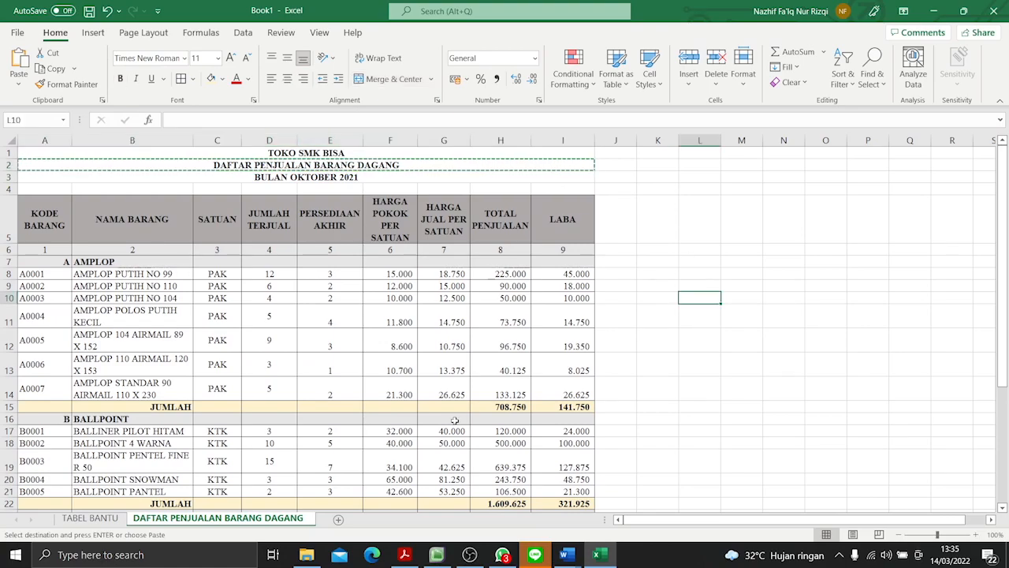
# - Switch to Acrobat Reader and examine the Soal 2 weekly sales table and its questions in P3-Soal Praktik.pdf
pyautogui.click(405, 554)
pyautogui.scroll(-8, 568, 359)
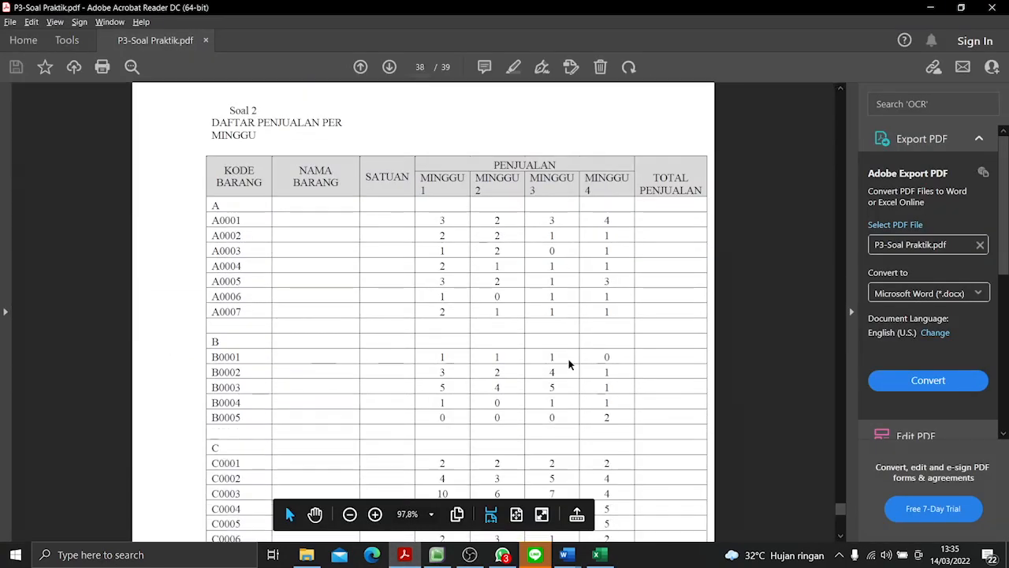
pyautogui.scroll(1, 570, 365)
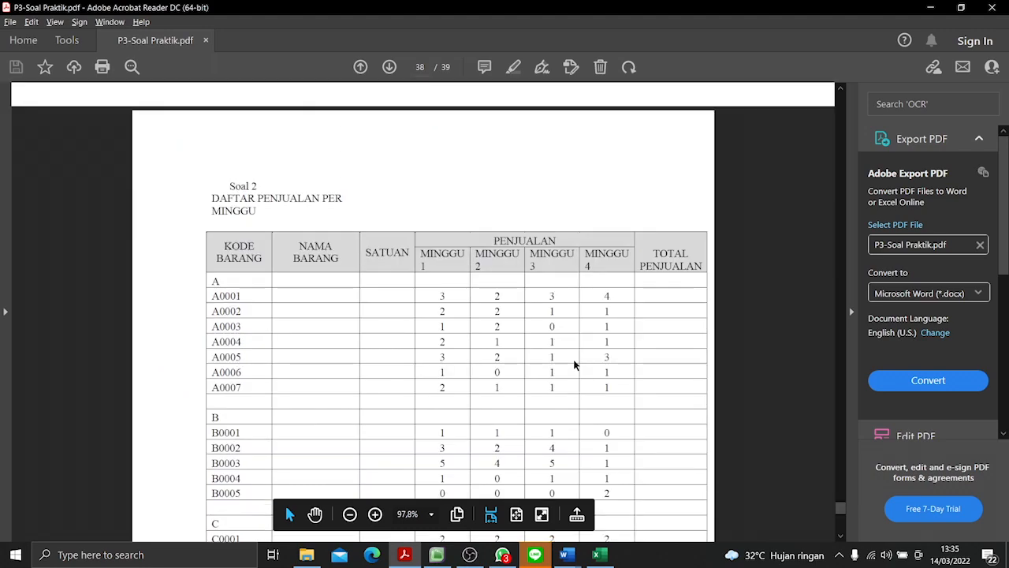
pyautogui.scroll(-3, 575, 364)
pyautogui.scroll(2, 581, 342)
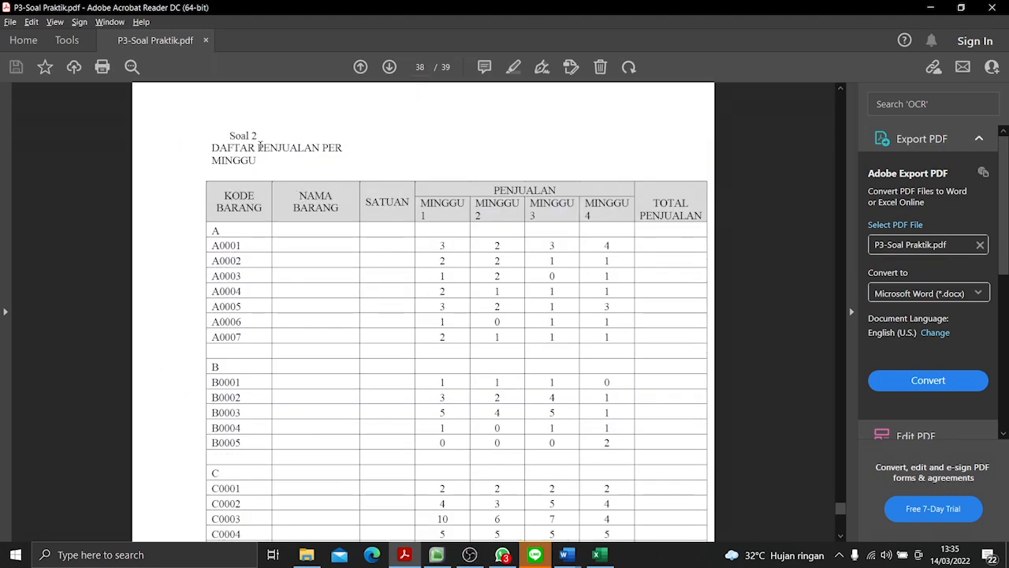
pyautogui.moveTo(228, 132); pyautogui.dragTo(265, 136)
pyautogui.click(286, 155)
pyautogui.scroll(-5, 394, 286)
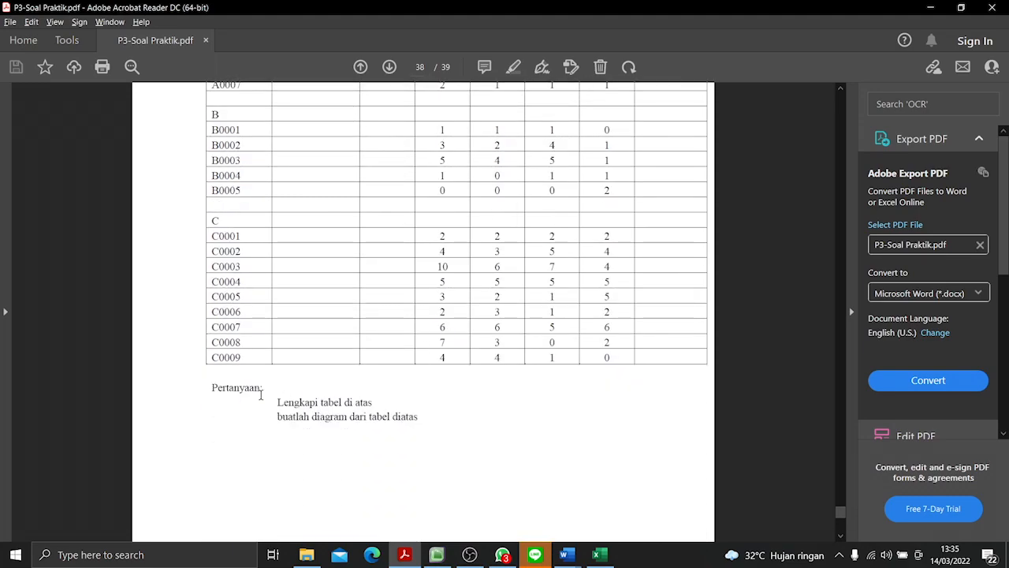
pyautogui.moveTo(273, 403); pyautogui.dragTo(419, 418)
pyautogui.click(576, 213)
pyautogui.scroll(5, 523, 402)
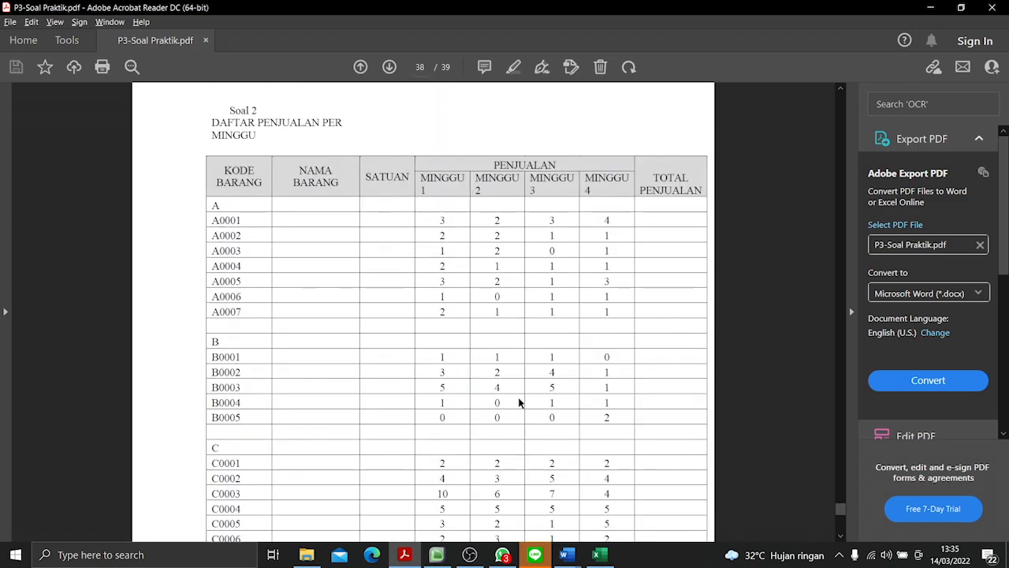
# - Add a new worksheet in Excel and copy the title line DAFTAR PENJUALAN PER from the PDF into A1
pyautogui.hotkey('alt', 'Tab')
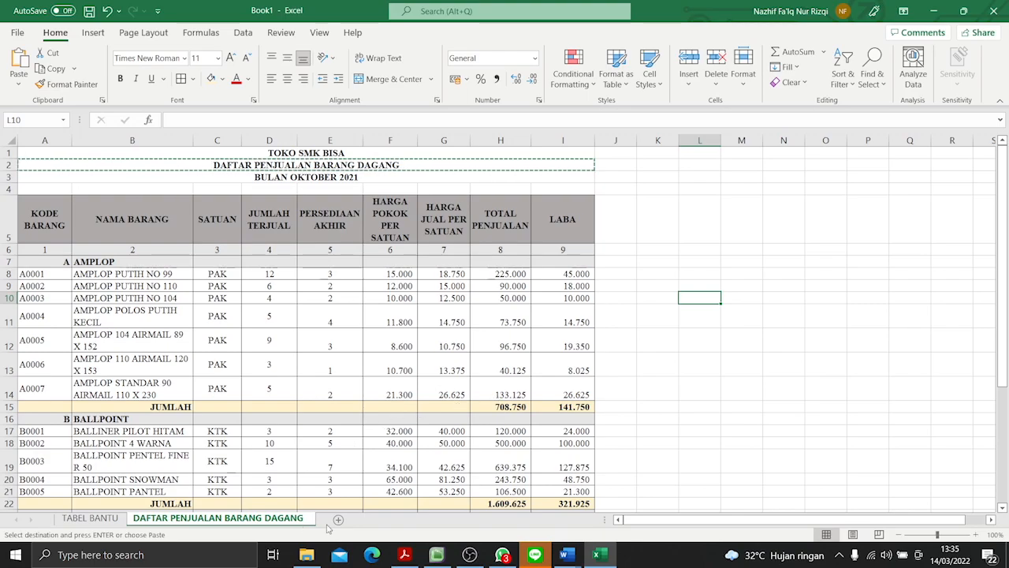
pyautogui.click(338, 520)
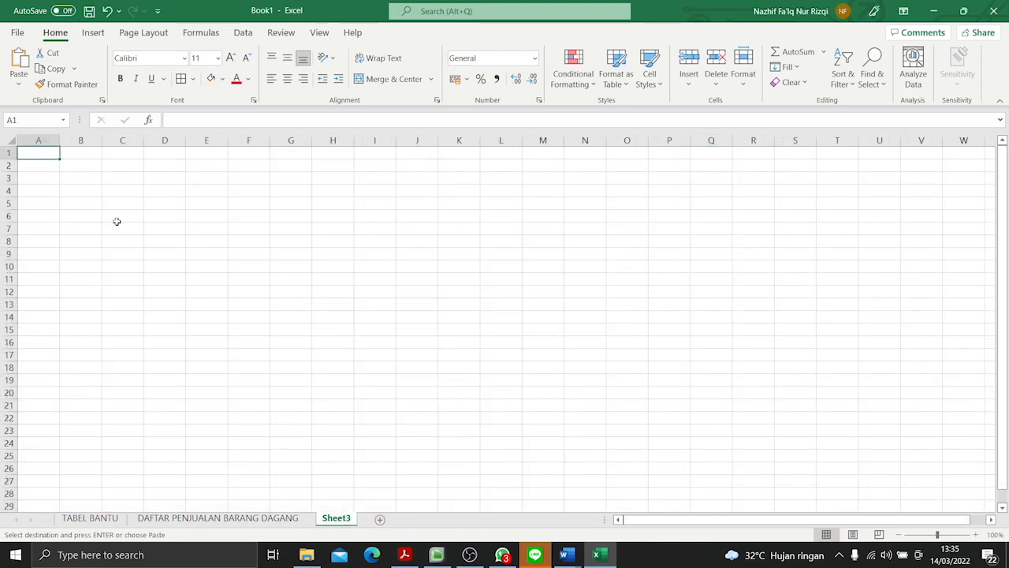
pyautogui.hotkey('alt', 'Tab')
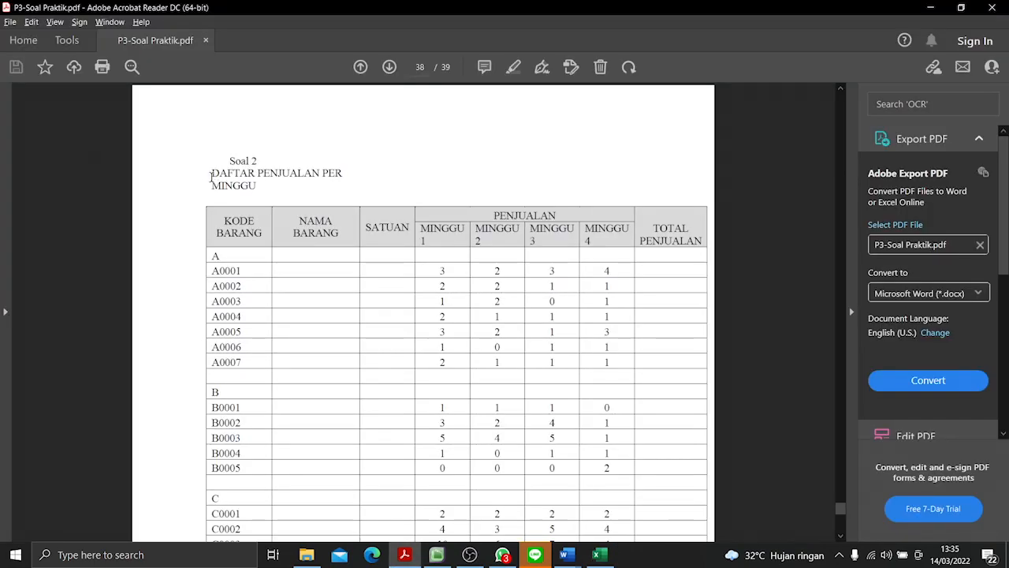
pyautogui.moveTo(212, 173); pyautogui.dragTo(341, 174)
pyautogui.hotkey('ctrl', 'c')
pyautogui.hotkey('alt', 'Tab')
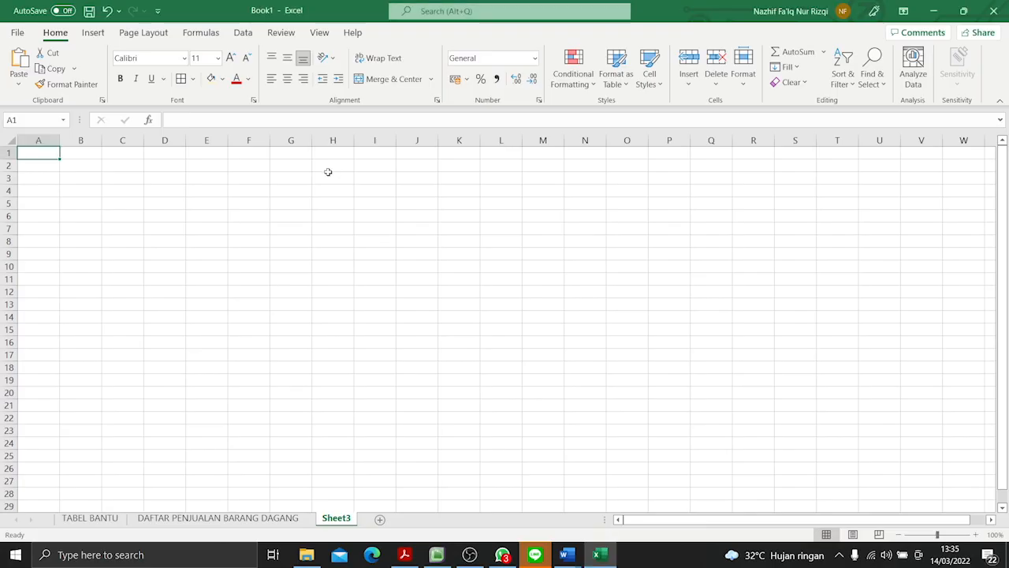
pyautogui.hotkey('ctrl', 'v')
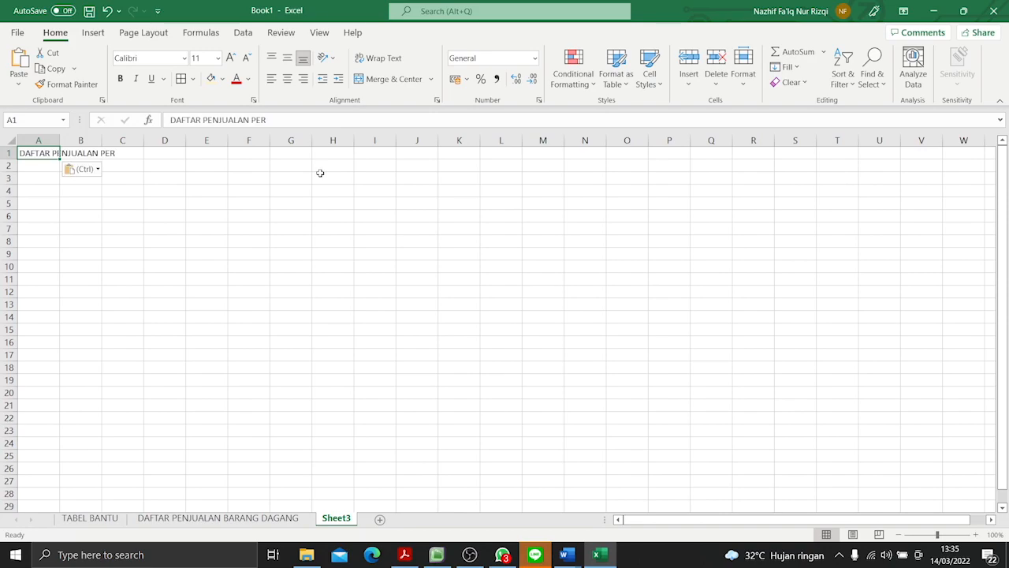
# - Append the word MINGGU, copied from the PDF, to the title in A1 of Sheet3
pyautogui.click(277, 119)
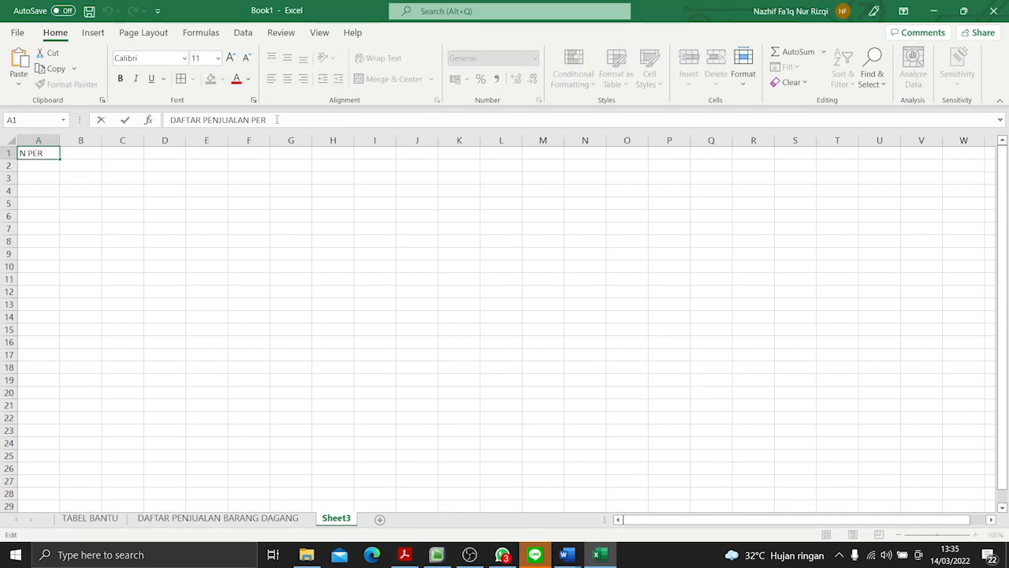
pyautogui.hotkey('alt', 'Tab')
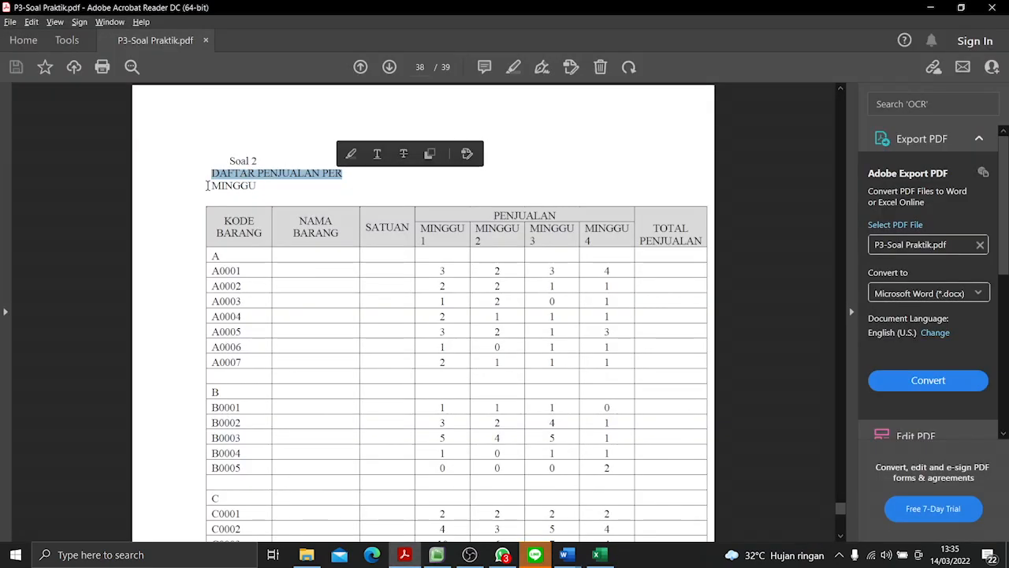
pyautogui.moveTo(210, 185); pyautogui.dragTo(256, 187)
pyautogui.hotkey('ctrl', 'c')
pyautogui.hotkey('alt', 'Tab')
pyautogui.hotkey('ctrl', 'v')
pyautogui.click(257, 190)
# - Set the font of all cells on Sheet3 to Times New Roman
pyautogui.hotkey('ctrl', 'a')
pyautogui.click(167, 55)
pyautogui.write('Times')
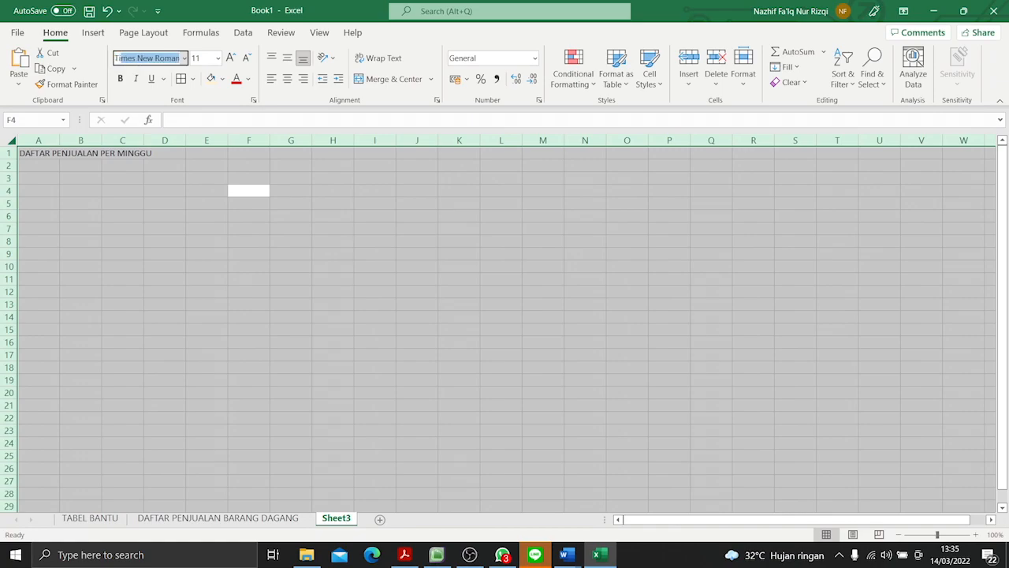
pyautogui.press('Return')
pyautogui.click(52, 246)
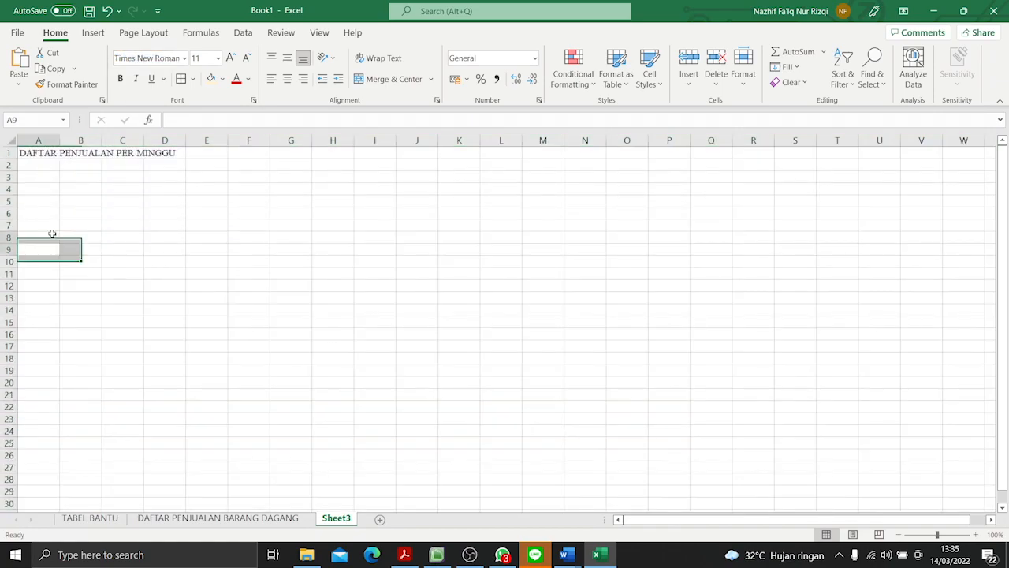
# - Enter the column header KODE BARANG in A3, following the Soal 2 table in the PDF
pyautogui.click(38, 178)
pyautogui.hotkey('alt', 'Tab')
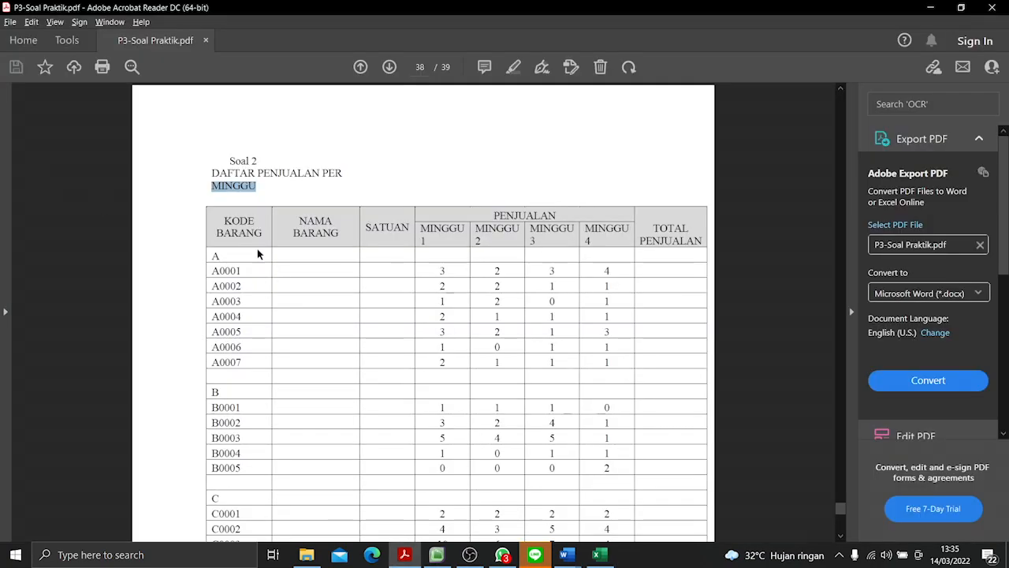
pyautogui.hotkey('alt', 'Tab')
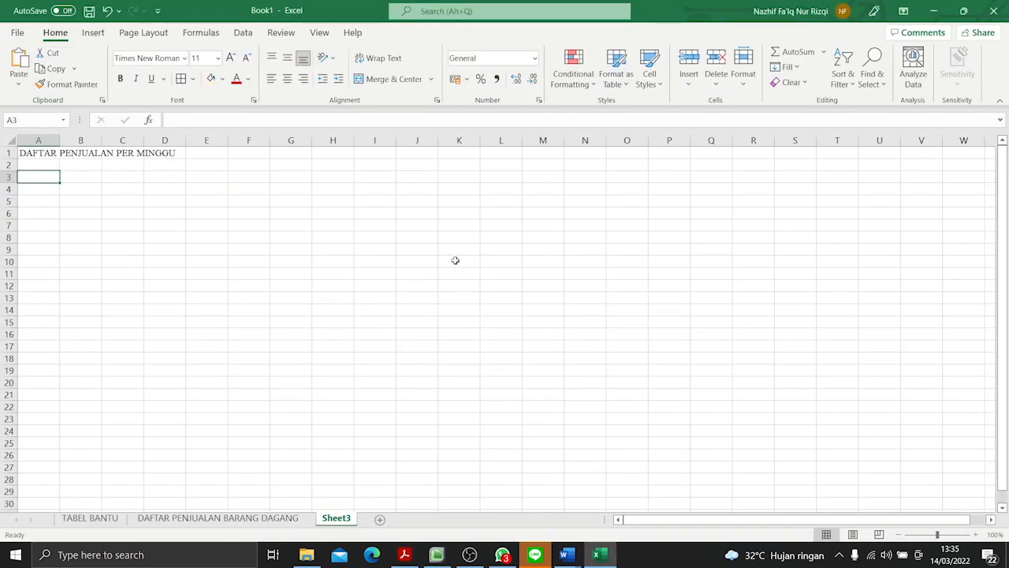
pyautogui.write('KOED B')
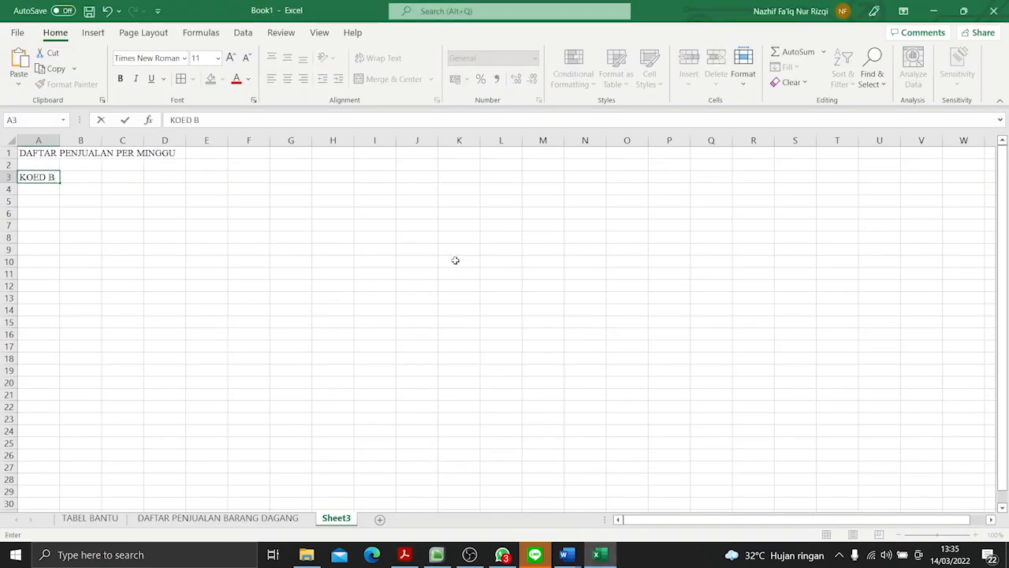
pyautogui.write('ARANG')
pyautogui.press('Tab')
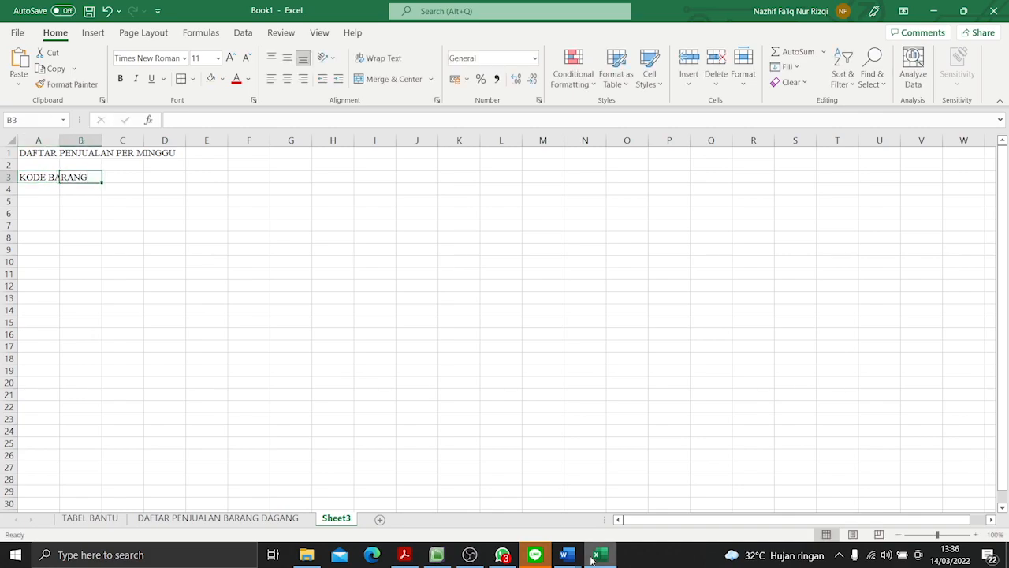
pyautogui.click(595, 557)
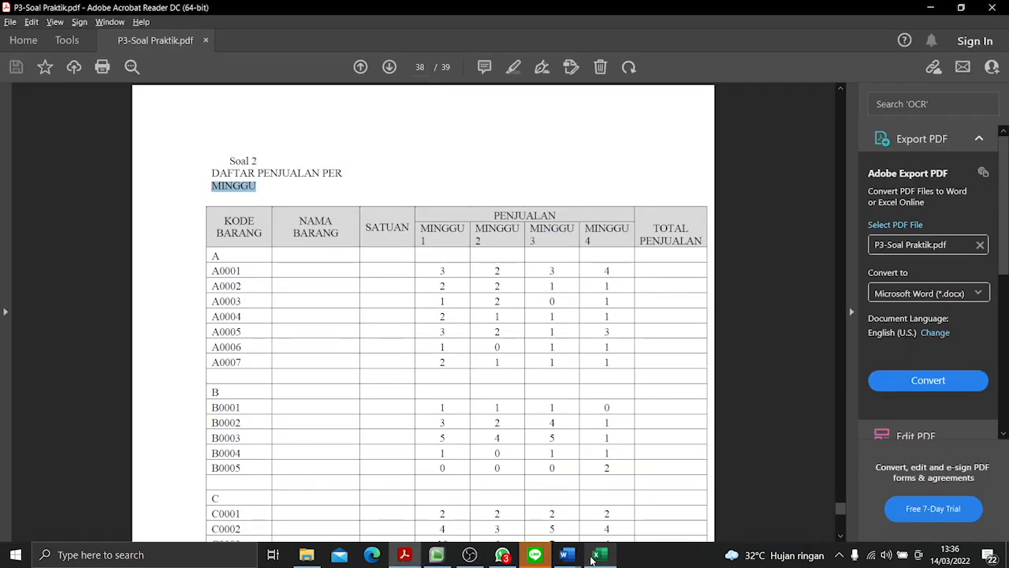
# - Enter the column headers NAMA BARANG in B3 and SATUAN in C3, following the Soal 2 table in the PDF
pyautogui.click(595, 557)
pyautogui.write('NAMA ')
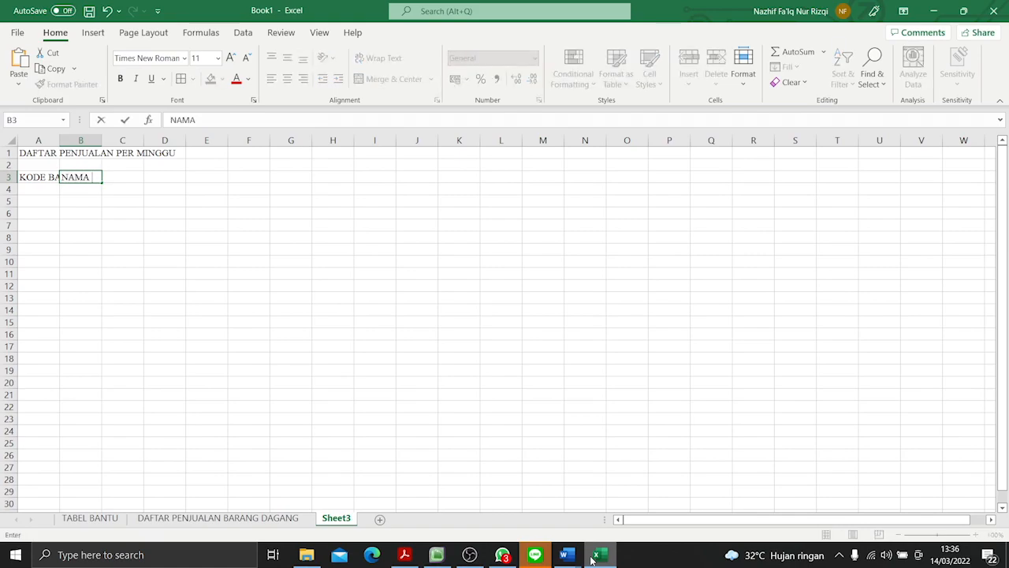
pyautogui.write('BARANG')
pyautogui.click(596, 556)
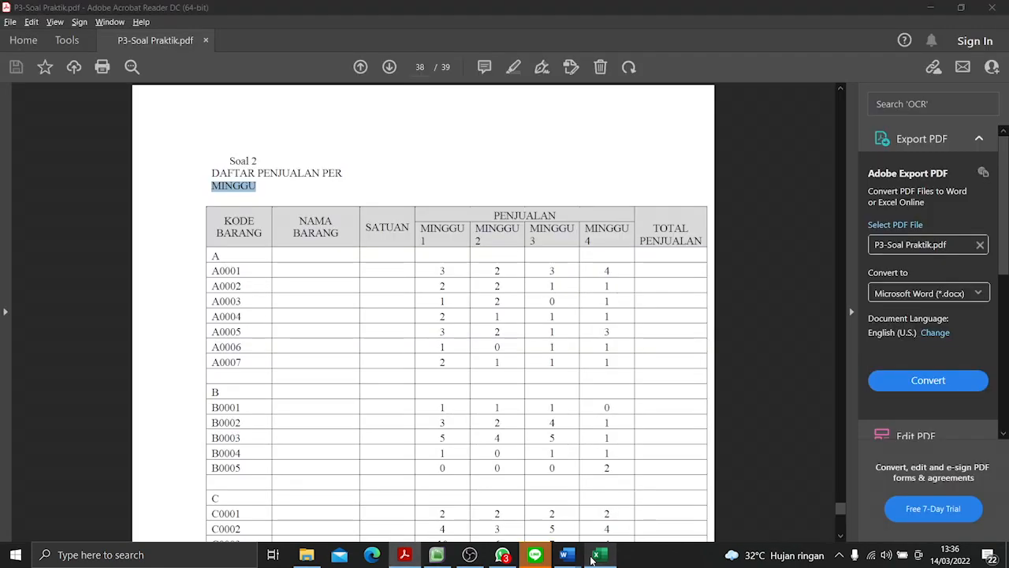
pyautogui.click(595, 557)
pyautogui.click(231, 255)
pyautogui.click(135, 181)
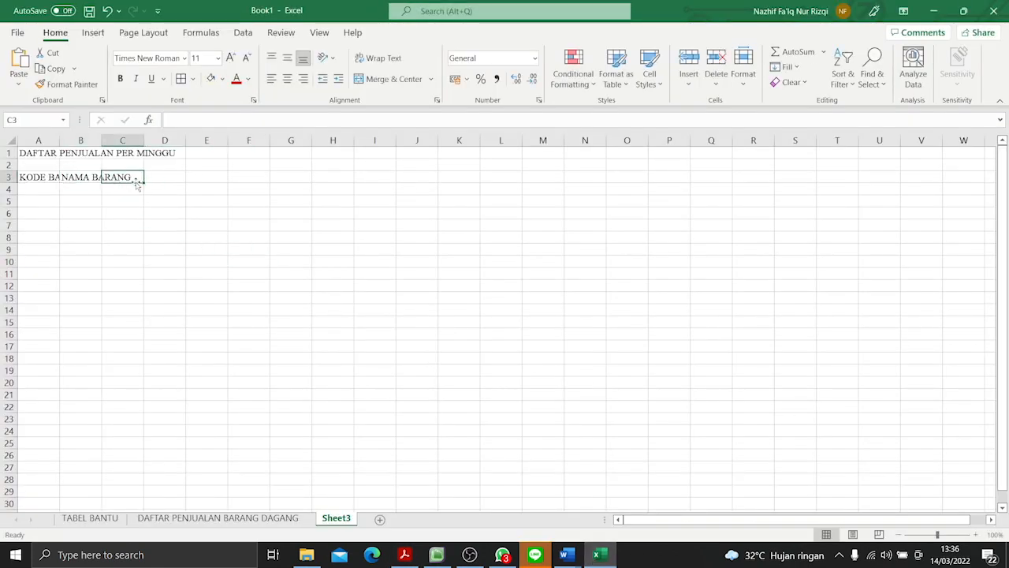
pyautogui.write('SATUAN')
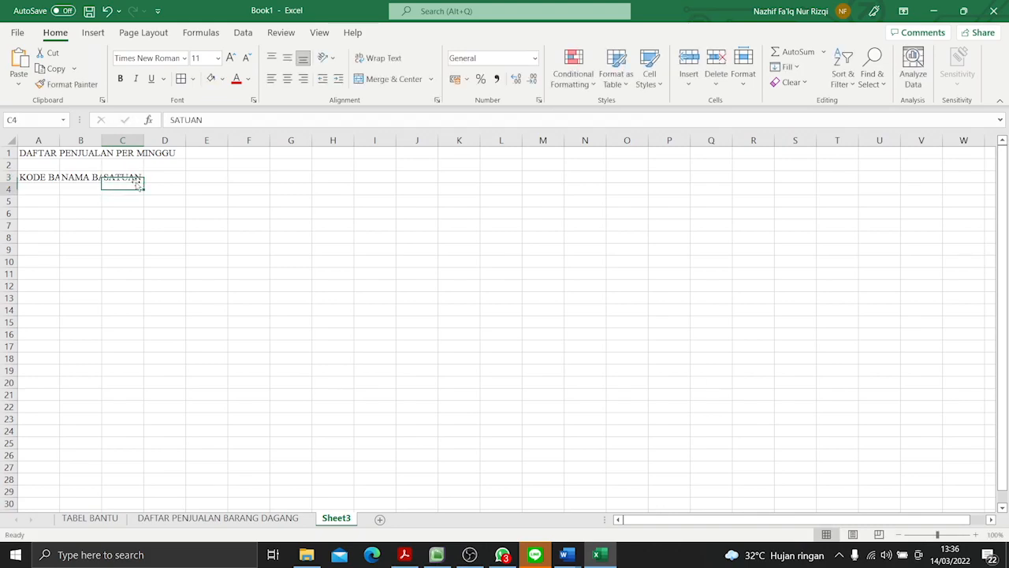
# - Enter the headers MINGGU 1, MINGGU 2, MINGGU 3 and MINGGU 4 in cells D3 to G3
pyautogui.hotkey('alt', 'Tab')
pyautogui.hotkey('alt', 'Tab')
pyautogui.click(168, 177)
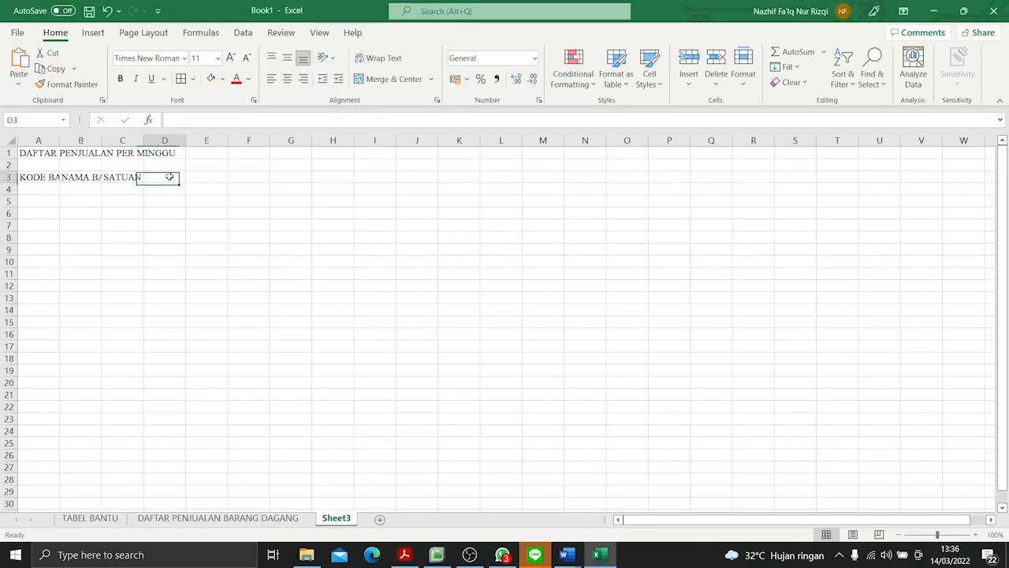
pyautogui.write('MINGGU 1')
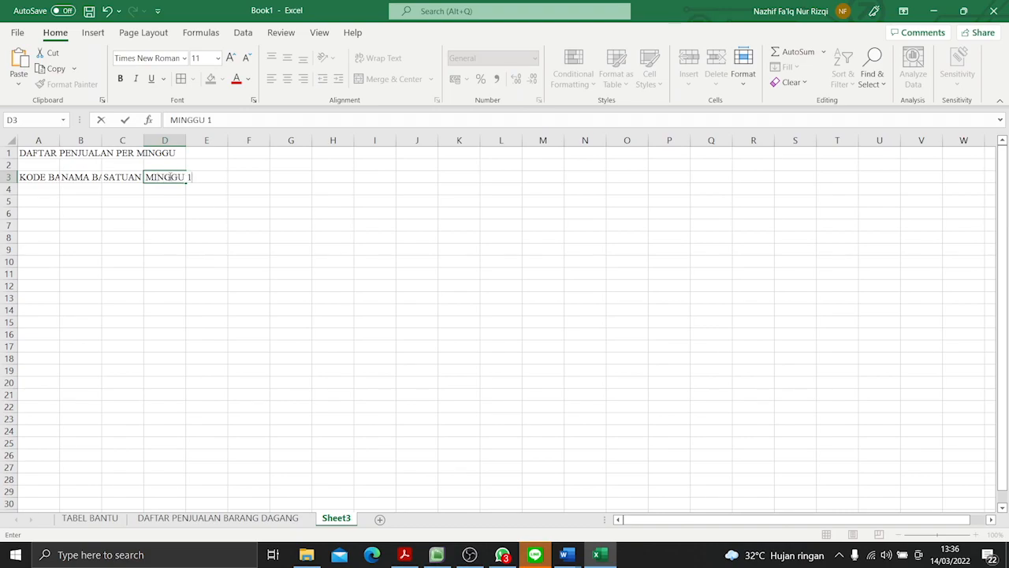
pyautogui.click(206, 179)
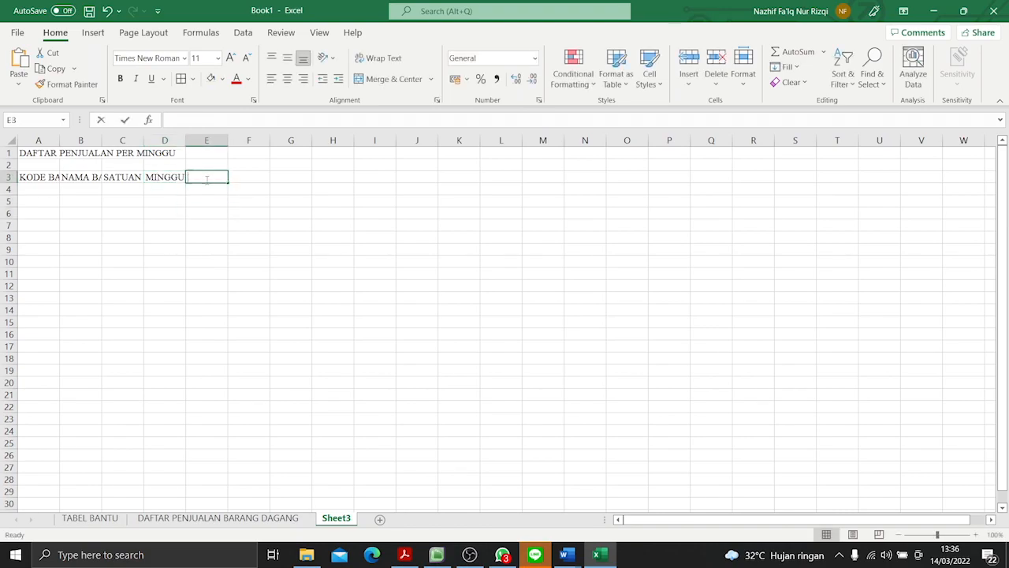
pyautogui.write('MINGGU 2')
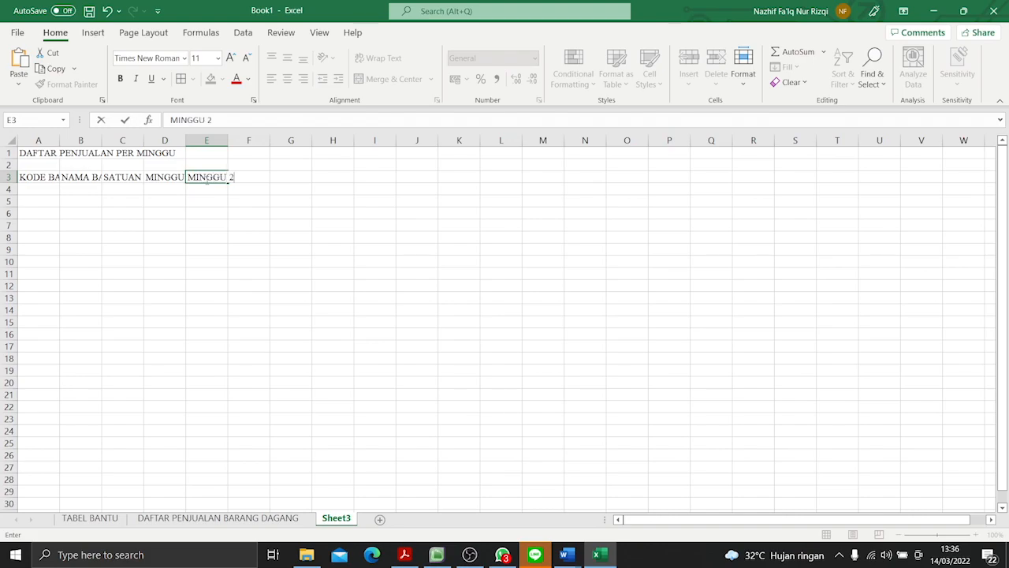
pyautogui.press('Return')
pyautogui.click(244, 176)
pyautogui.write('MINGGU 3')
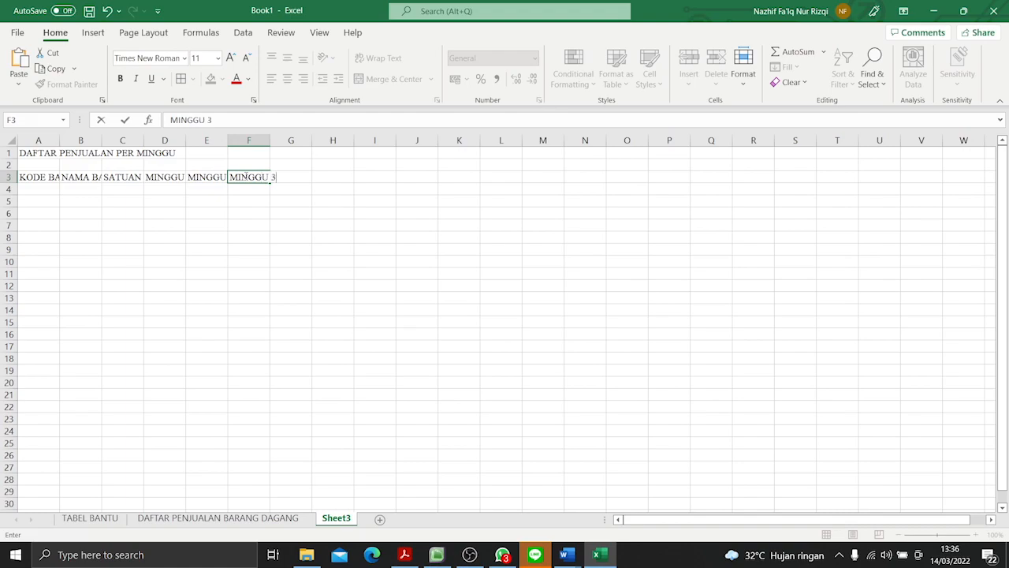
pyautogui.press('Return')
pyautogui.click(299, 182)
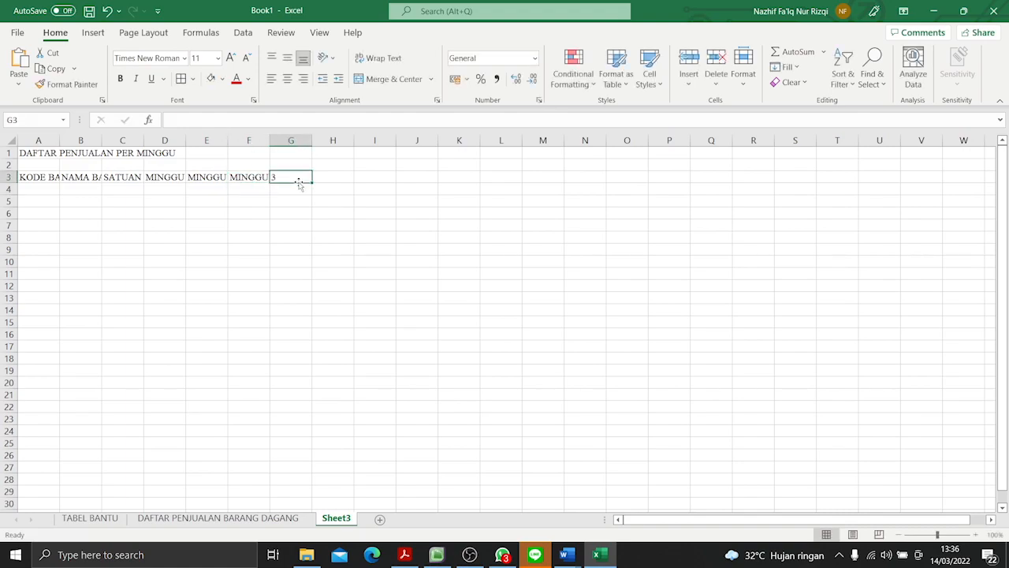
pyautogui.write('MINGGU 4')
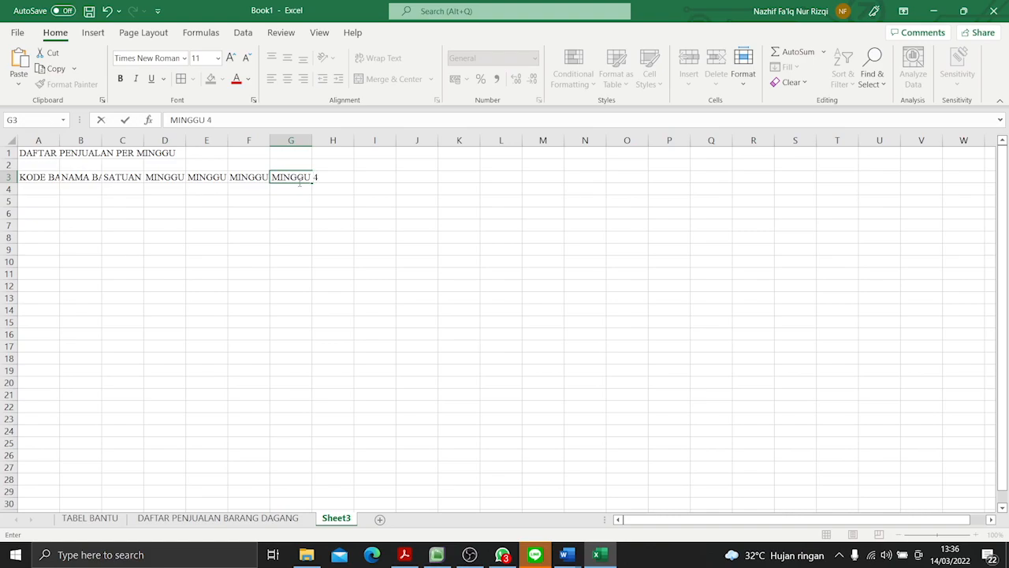
pyautogui.press('Return')
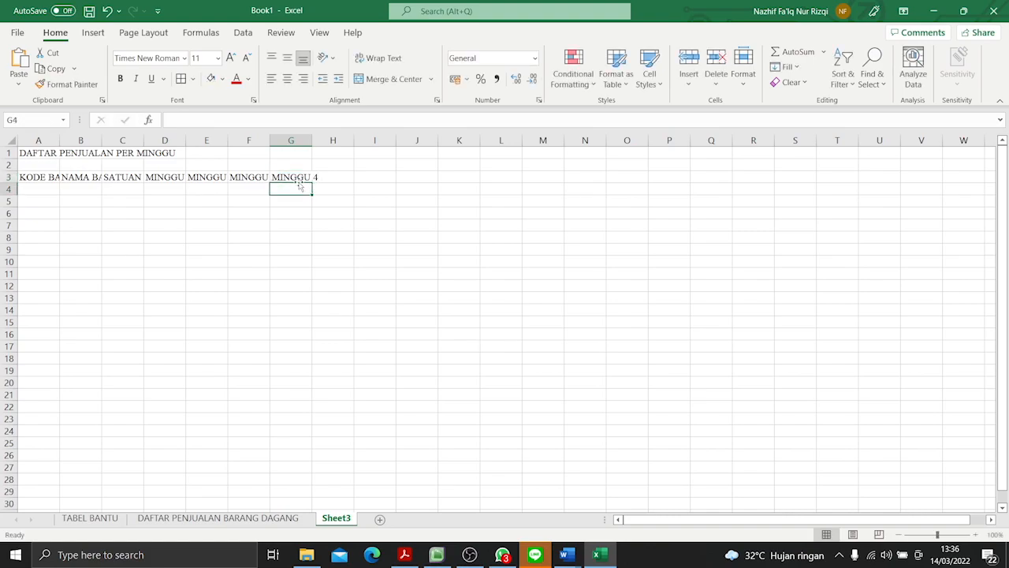
# - Check the PDF table and enter the last column header, TOTAL PENJUALAN, in H3
pyautogui.hotkey('alt', 'Tab')
pyautogui.hotkey('alt', 'Tab')
pyautogui.click(335, 177)
pyautogui.write('TOTAL')
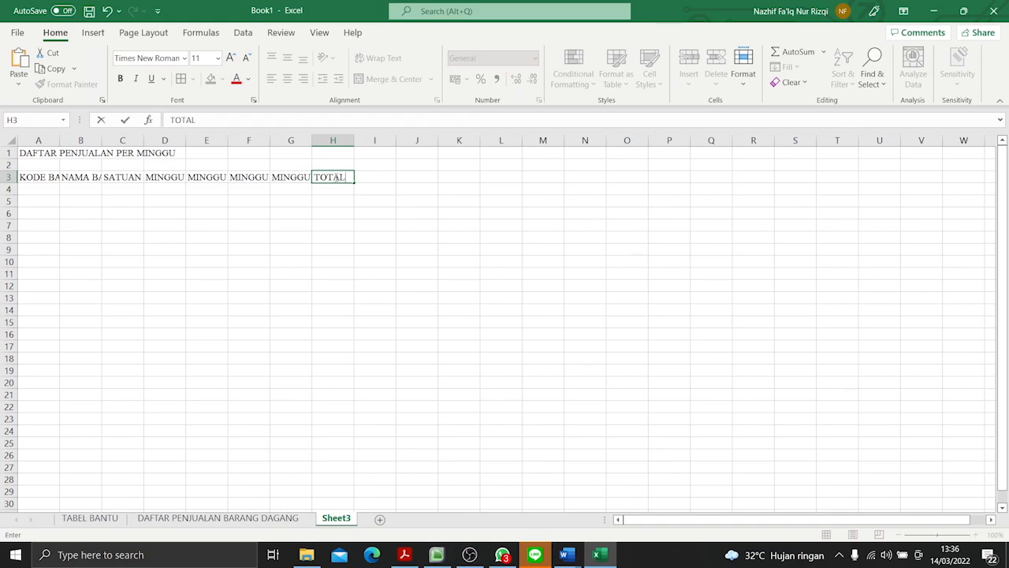
pyautogui.write(' PENJUALAN')
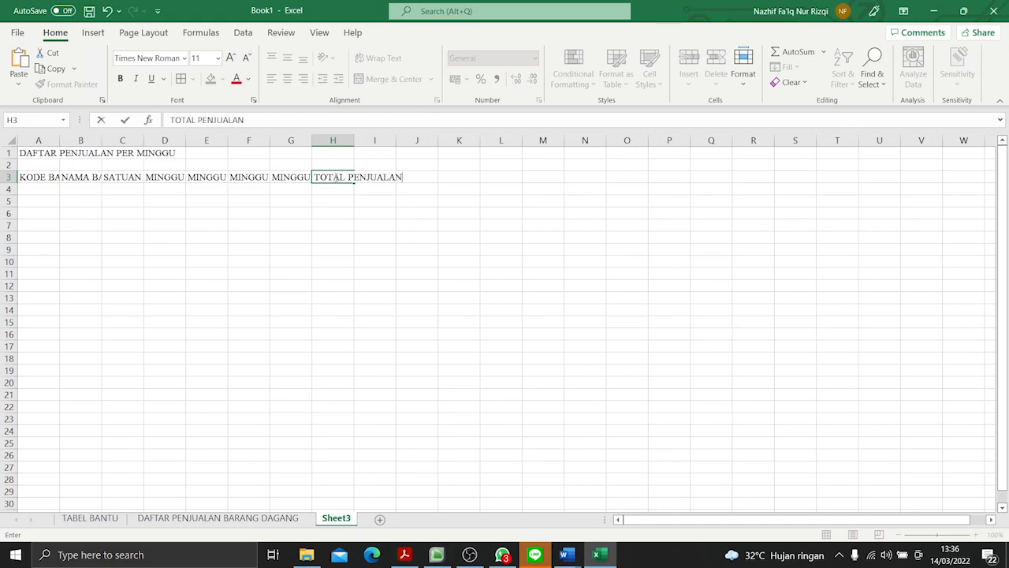
pyautogui.press('Return')
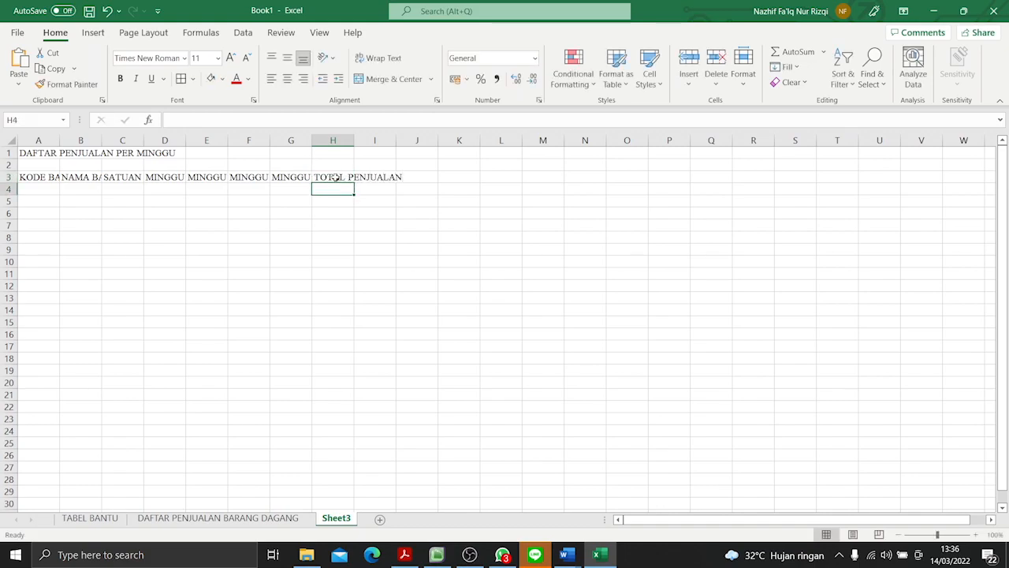
# - Insert a row above the header row and merge and center A3:A4, B3:B4 and C3:C4 individually
pyautogui.rightClick(9, 178)
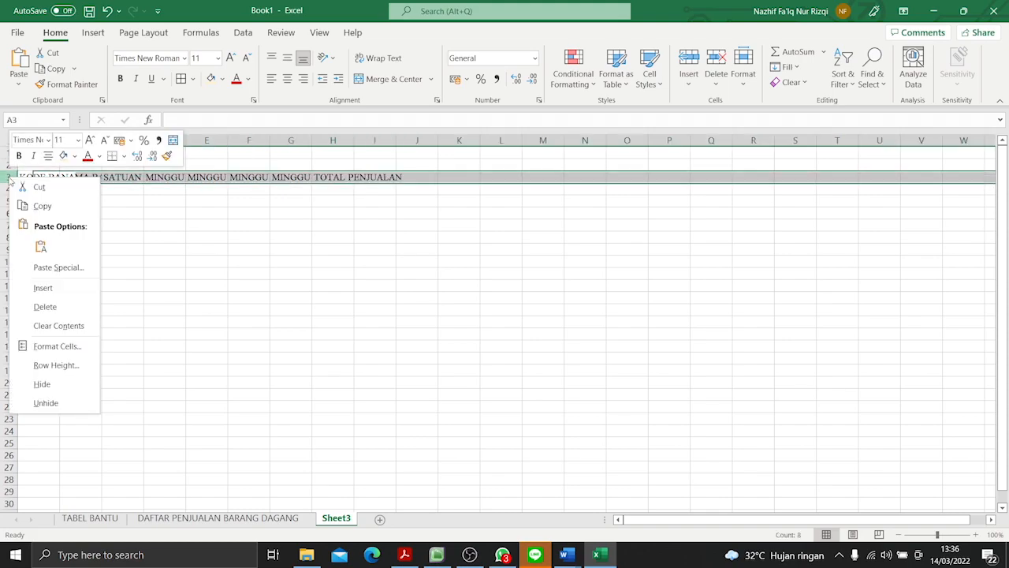
pyautogui.click(44, 289)
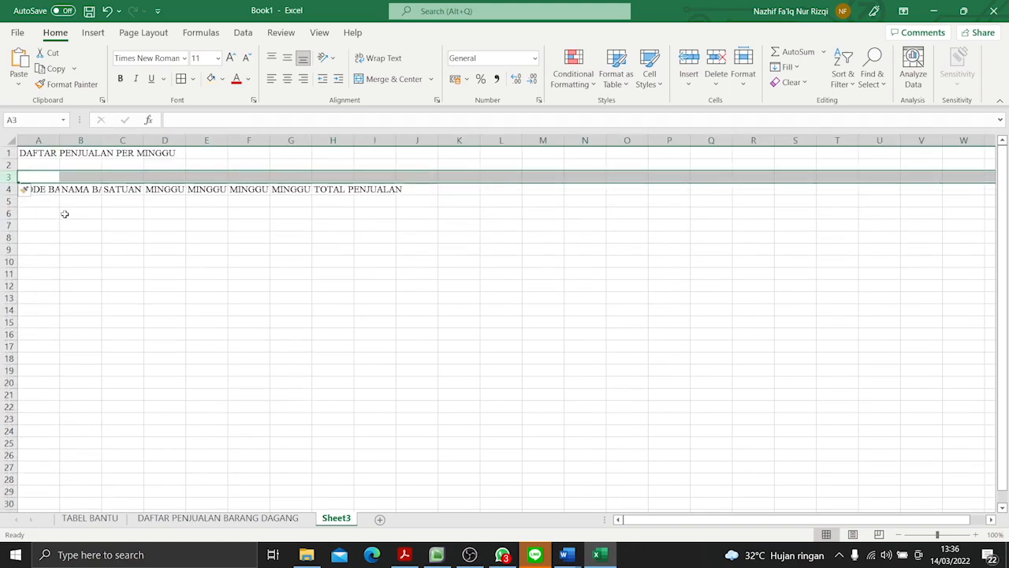
pyautogui.click(52, 190)
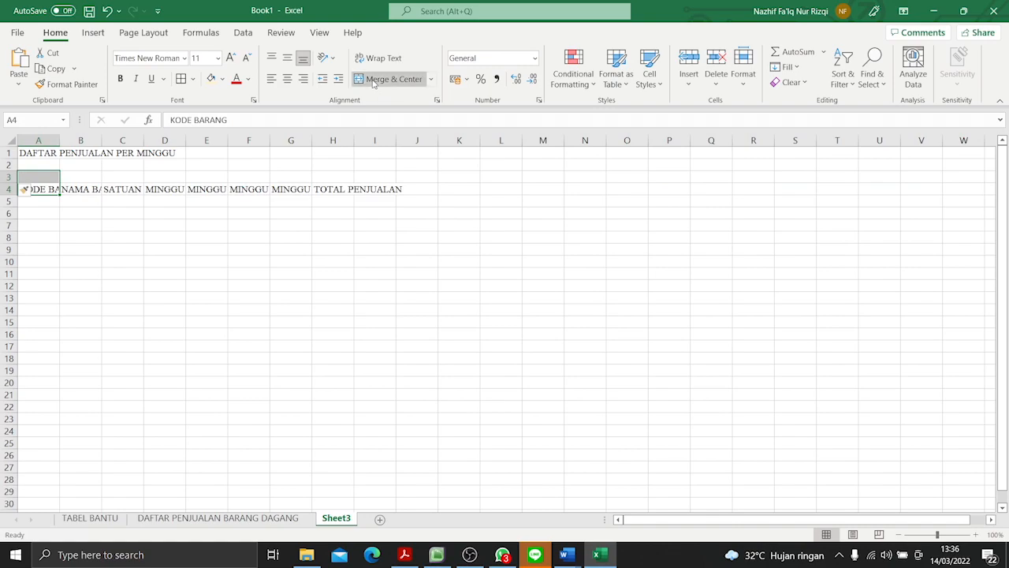
pyautogui.click(87, 191)
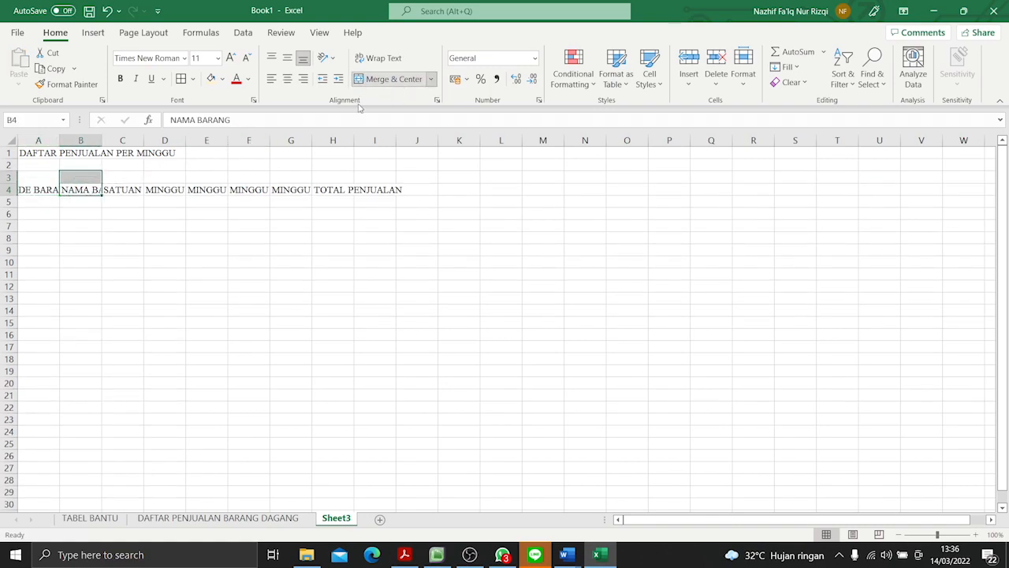
pyautogui.press('Right')
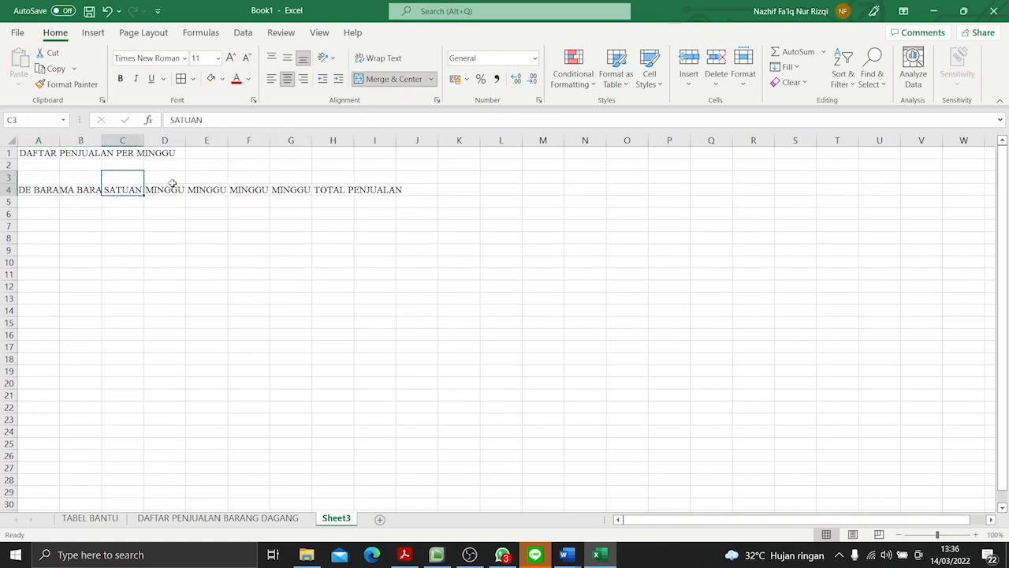
# - Merge and center D3:G3 above the four MINGGU headers, and H3:H4 for TOTAL PENJUALAN
pyautogui.press('Up')
pyautogui.press('Right')
pyautogui.hotkey('shift', 'Right')
pyautogui.hotkey('shift', 'Right')
pyautogui.hotkey('shift', 'Right')
pyautogui.click(384, 80)
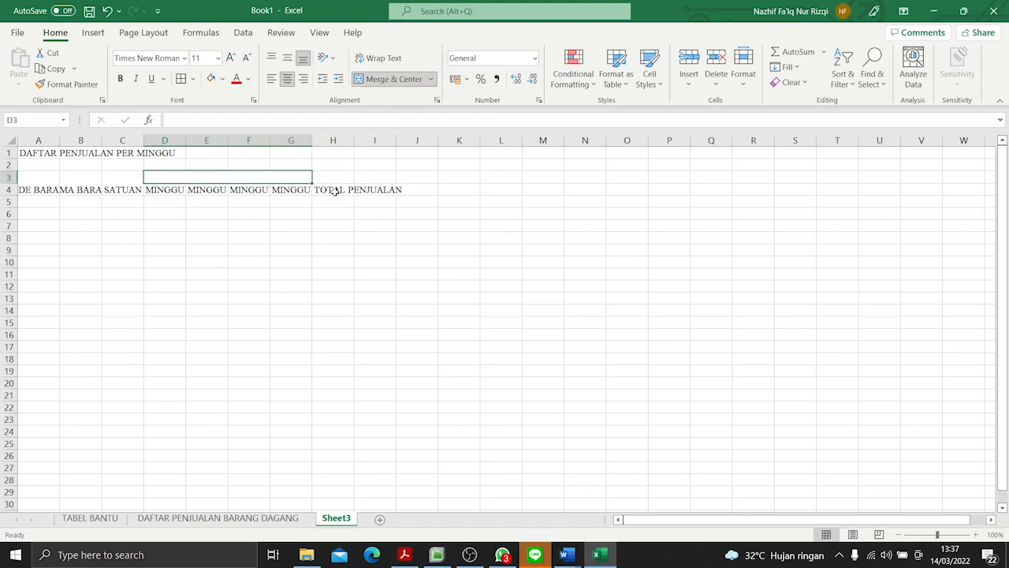
pyautogui.moveTo(335, 189); pyautogui.dragTo(341, 158)
pyautogui.click(382, 79)
# - Enter PENJUALAN in the merged cell D3:G3 and apply wrap text and middle alignment to the header range A3:H4
pyautogui.click(259, 177)
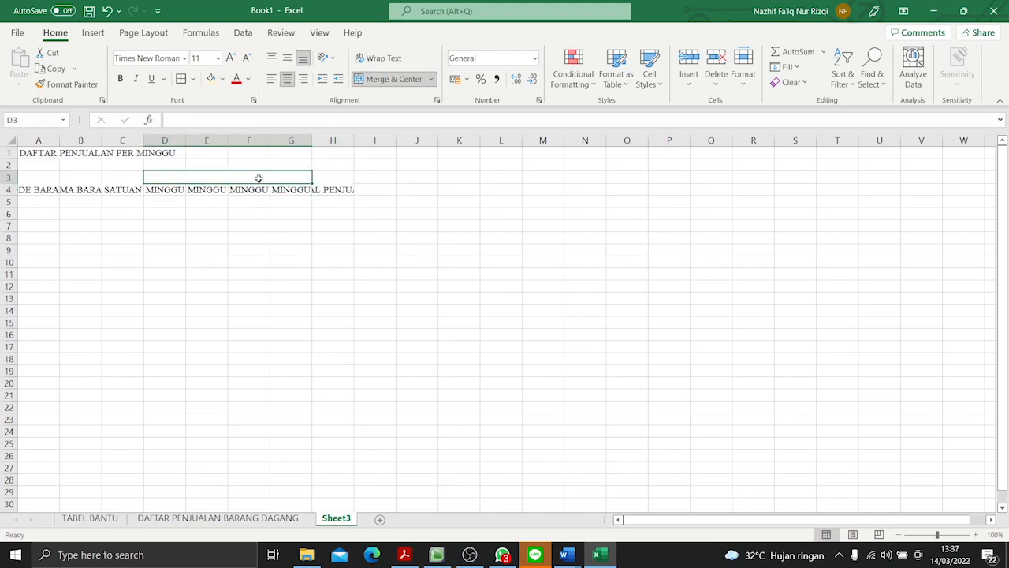
pyautogui.write('PENJUALAN')
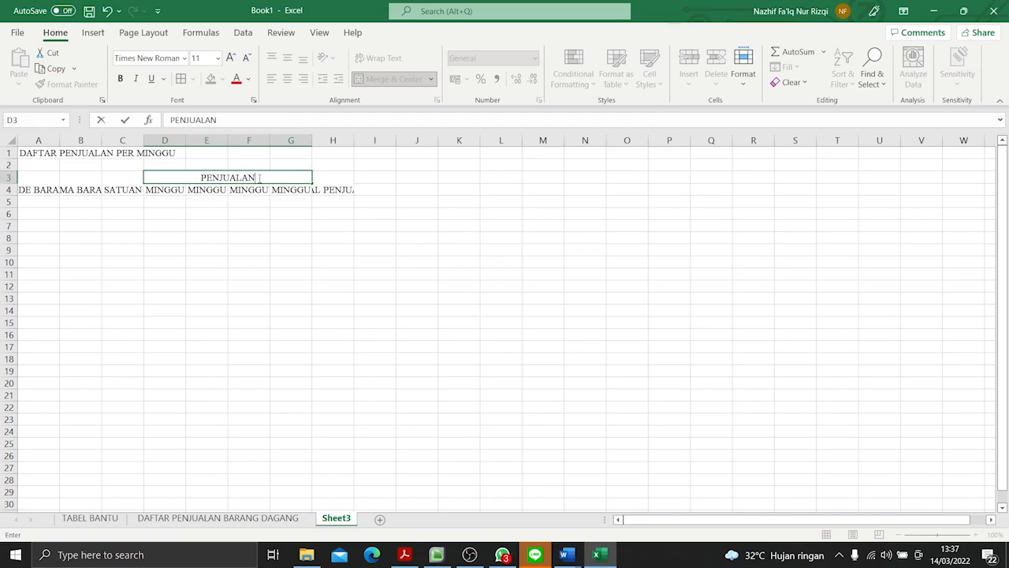
pyautogui.moveTo(24, 179); pyautogui.dragTo(347, 191)
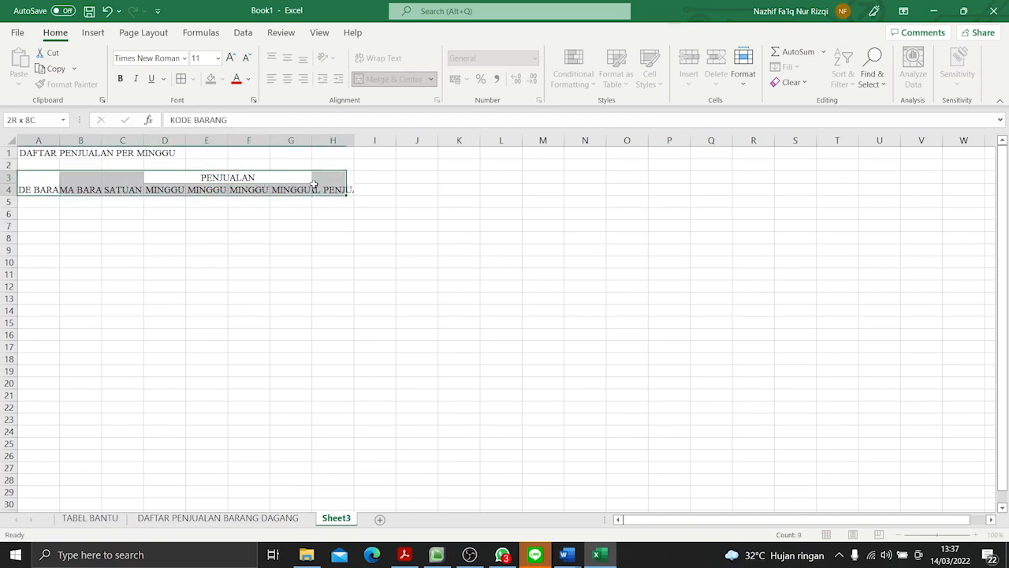
pyautogui.click(376, 58)
pyautogui.click(287, 58)
# - Widen columns A to C to suit their headers and set the width of columns D to G to 10
pyautogui.moveTo(61, 141); pyautogui.dragTo(386, 141)
pyautogui.click(273, 141)
pyautogui.rightClick(382, 141)
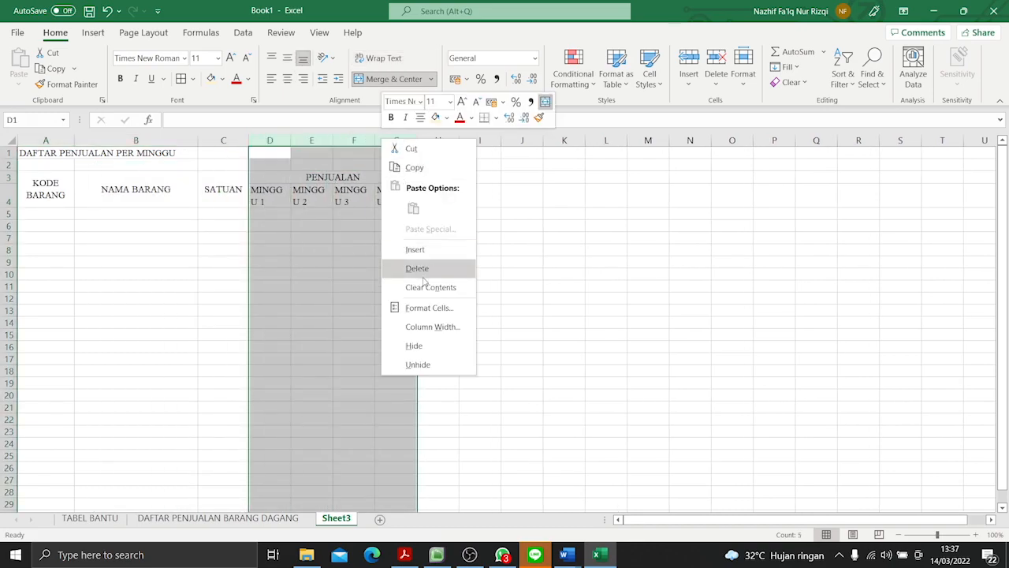
pyautogui.click(430, 326)
pyautogui.write('10')
pyautogui.press('Return')
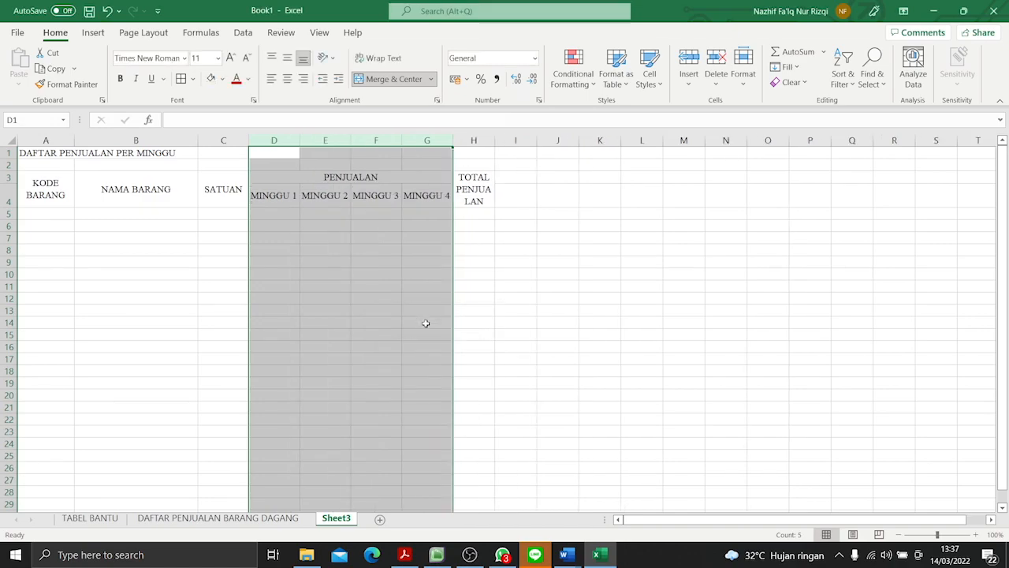
# - Widen column H so that TOTAL PENJUALAN fits on two lines without splitting a word
pyautogui.click(477, 141)
pyautogui.moveTo(495, 142); pyautogui.dragTo(522, 153)
pyautogui.click(557, 297)
# - Make the header cells A3:H4 bold, and merge, center and bold the title across A1:H1
pyautogui.moveTo(41, 193); pyautogui.dragTo(460, 185)
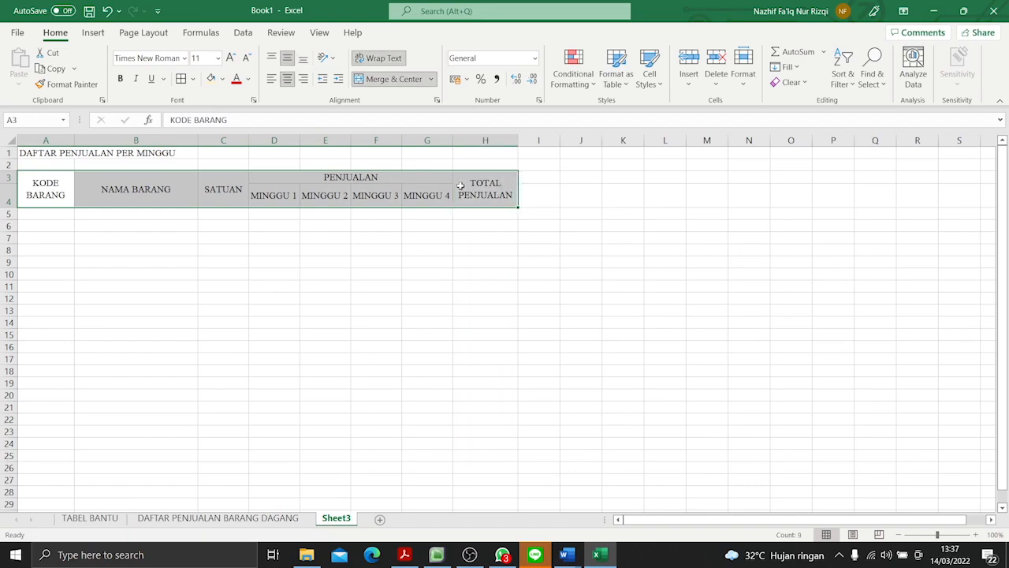
pyautogui.hotkey('ctrl', 'b')
pyautogui.moveTo(44, 154); pyautogui.dragTo(505, 153)
pyautogui.click(394, 79)
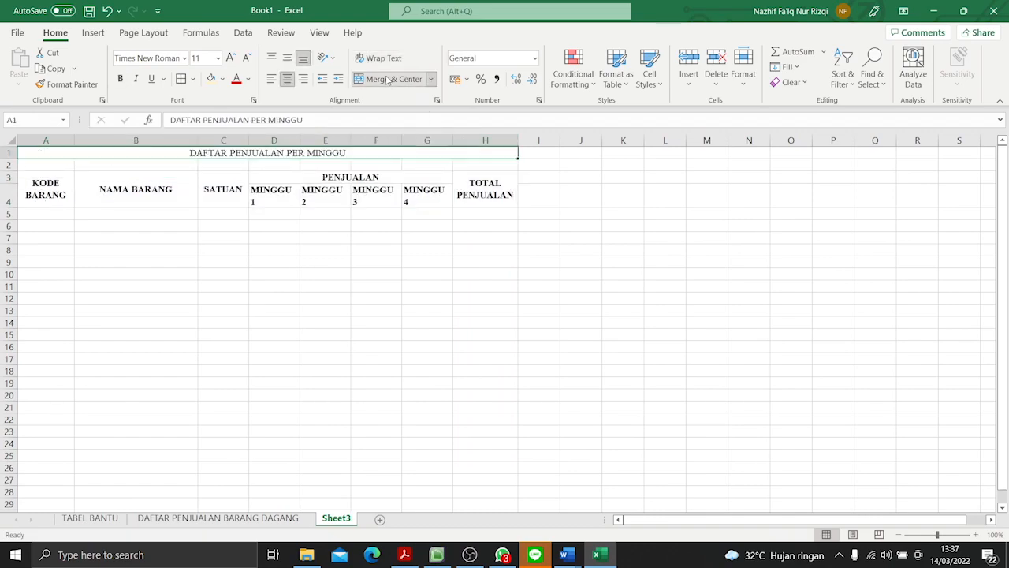
pyautogui.click(119, 78)
pyautogui.click(199, 274)
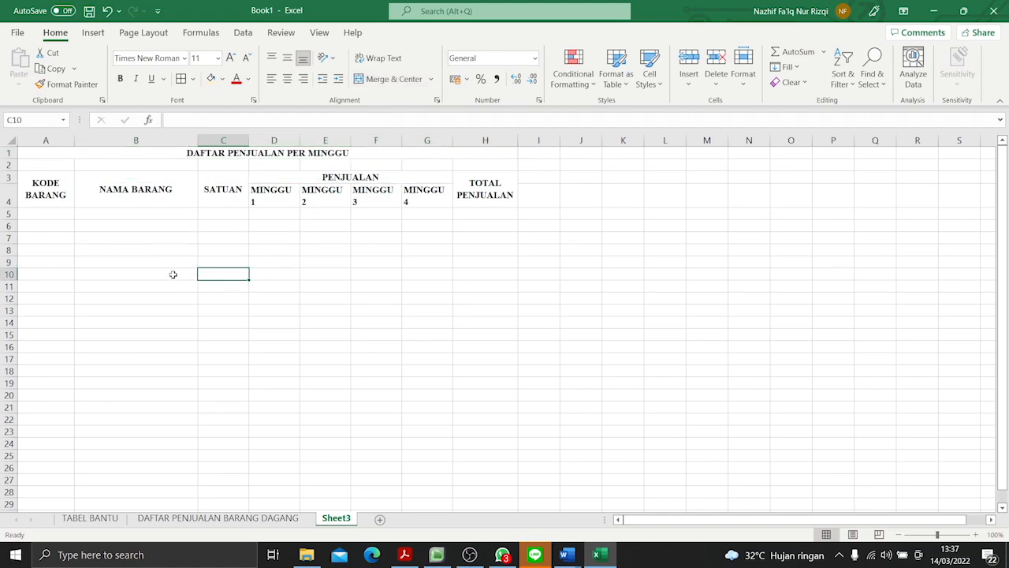
# - Center all header texts in A3:H4 horizontally, including the four MINGGU headers
pyautogui.moveTo(46, 193); pyautogui.dragTo(489, 197)
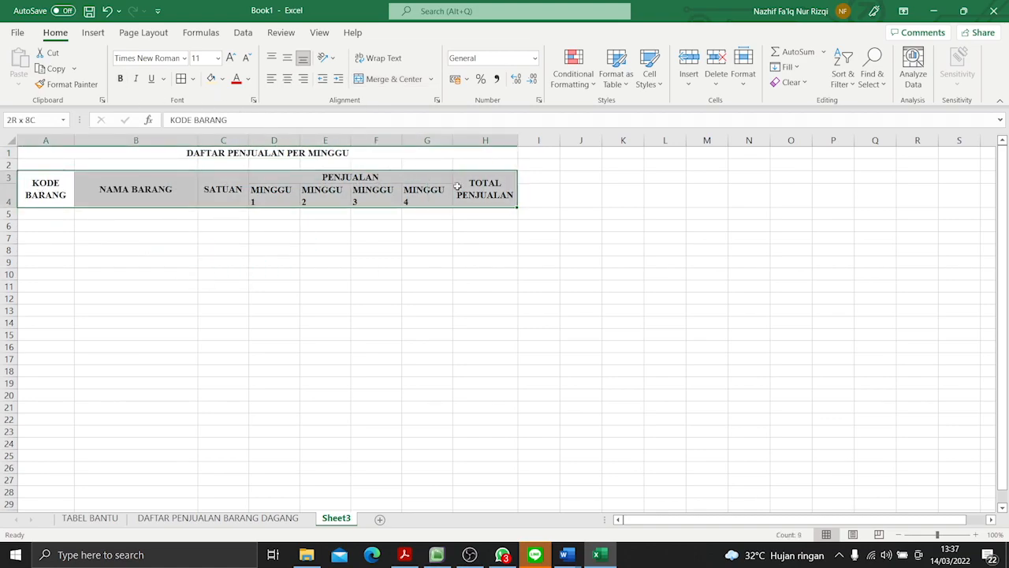
pyautogui.click(287, 79)
pyautogui.click(287, 78)
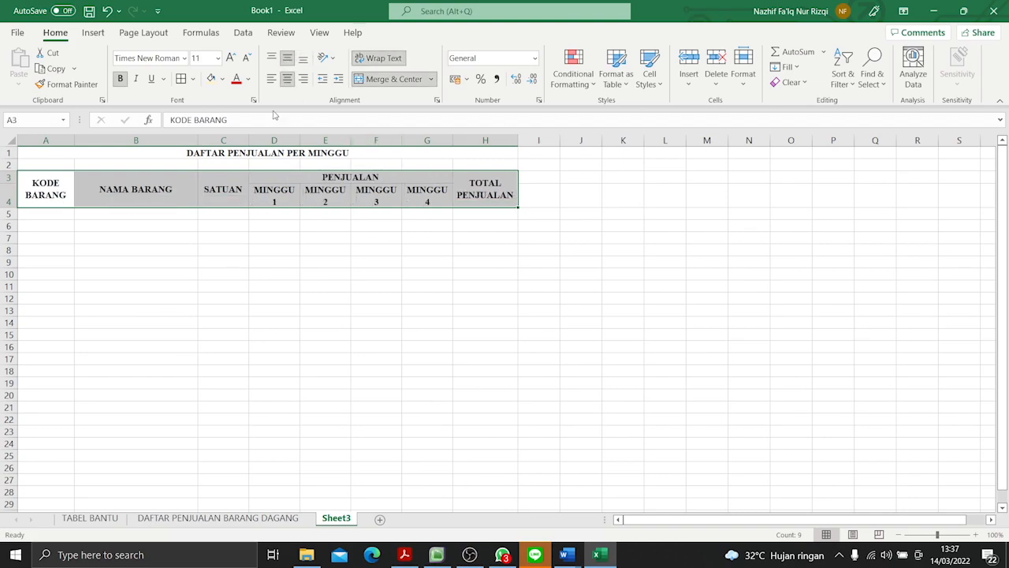
# - Copy the item codes in A5:A30 of the TABEL BANTU sheet and paste them without formatting at A5 of Sheet3
pyautogui.click(52, 216)
pyautogui.hotkey('alt', 'Tab')
pyautogui.hotkey('alt', 'Tab')
pyautogui.click(73, 518)
pyautogui.moveTo(50, 216); pyautogui.dragTo(40, 491)
pyautogui.hotkey('ctrl', 'c')
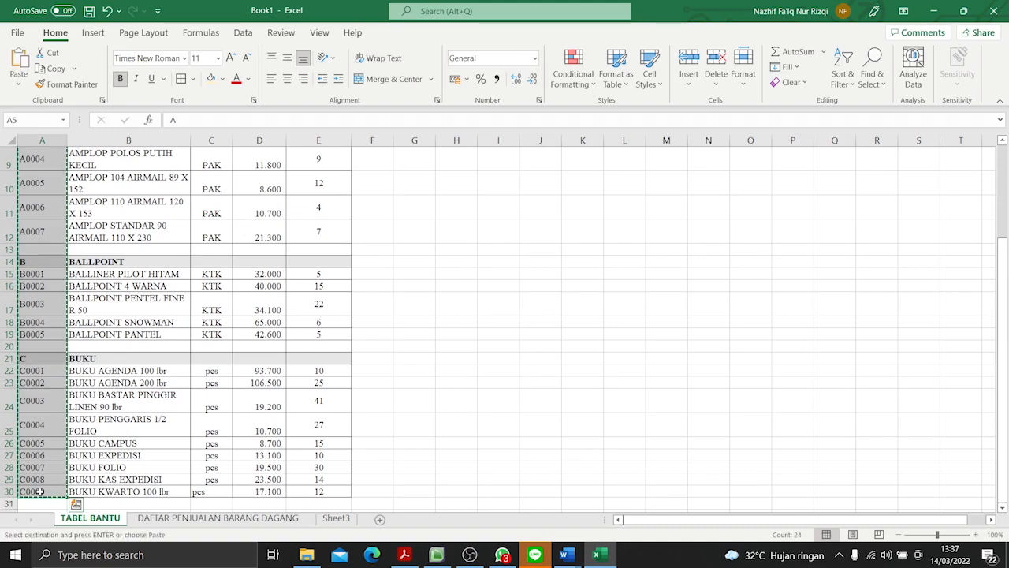
pyautogui.click(334, 518)
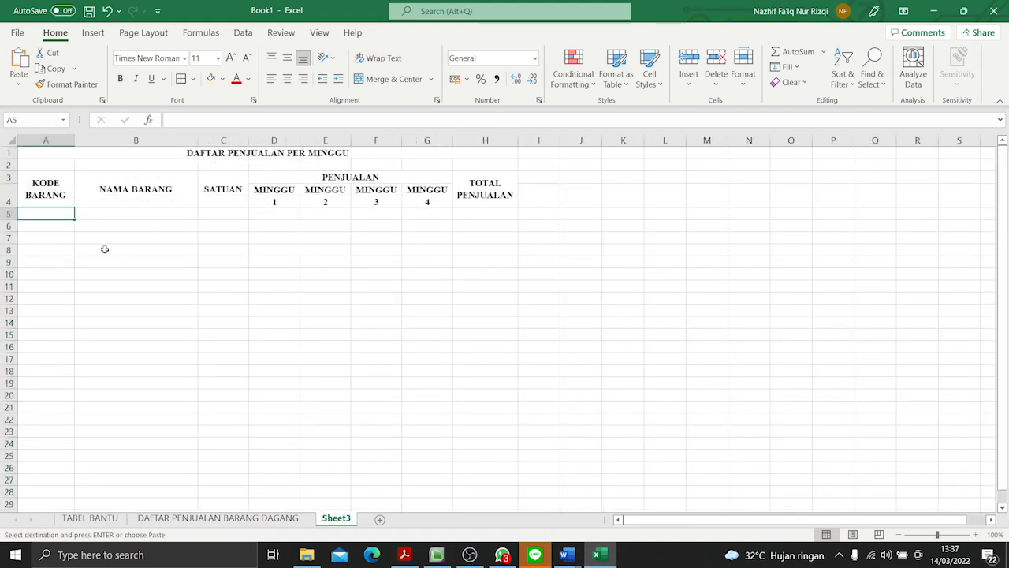
pyautogui.rightClick(43, 215)
pyautogui.click(94, 232)
# - Enter =VLOOKUP(A5;TABELBANTU;2;FALSE) in B5 of Sheet3 and fill it down the NAMA BARANG column through B30
pyautogui.click(105, 213)
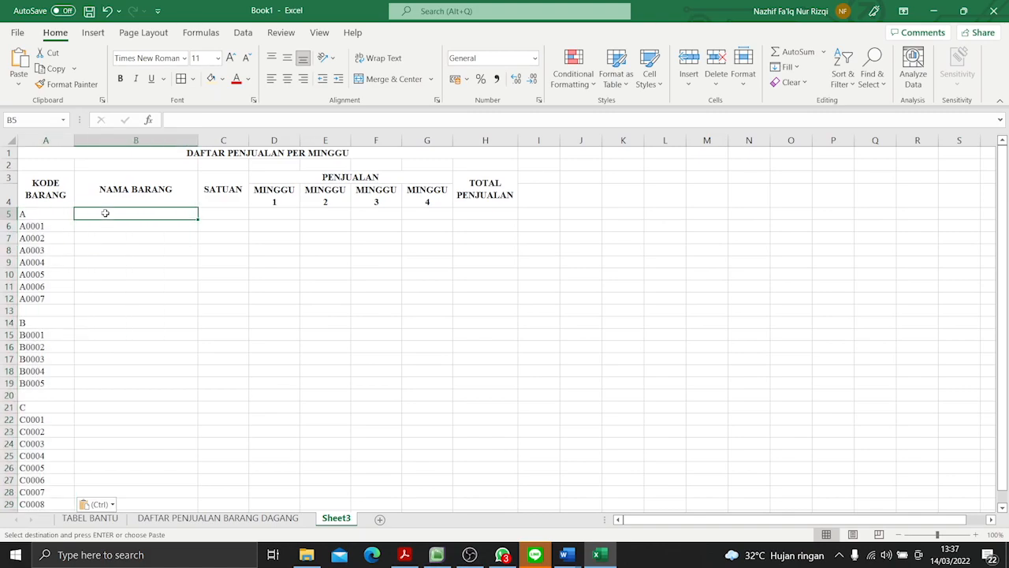
pyautogui.click(90, 518)
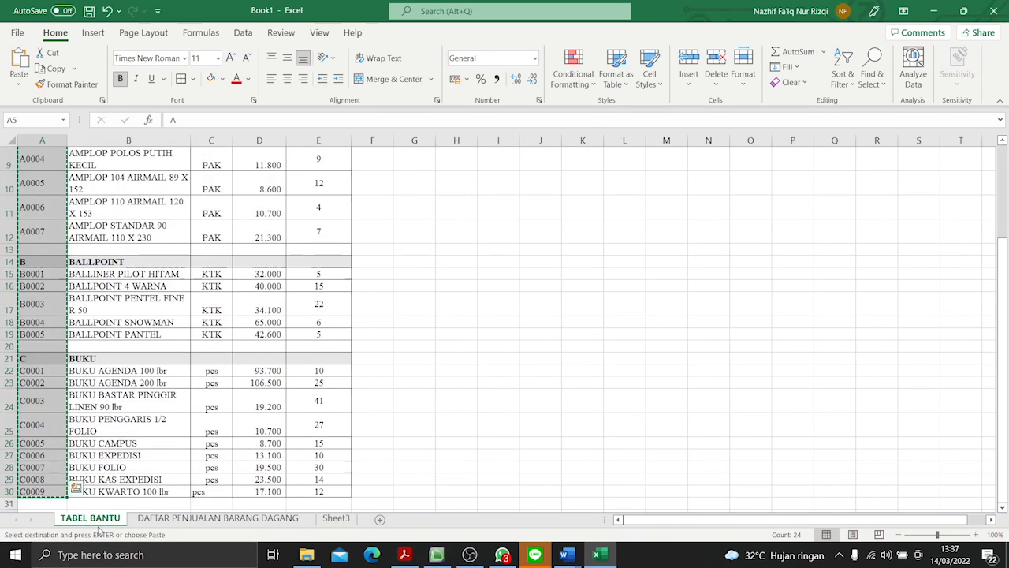
pyautogui.click(136, 303)
pyautogui.moveTo(1002, 331); pyautogui.dragTo(1002, 312)
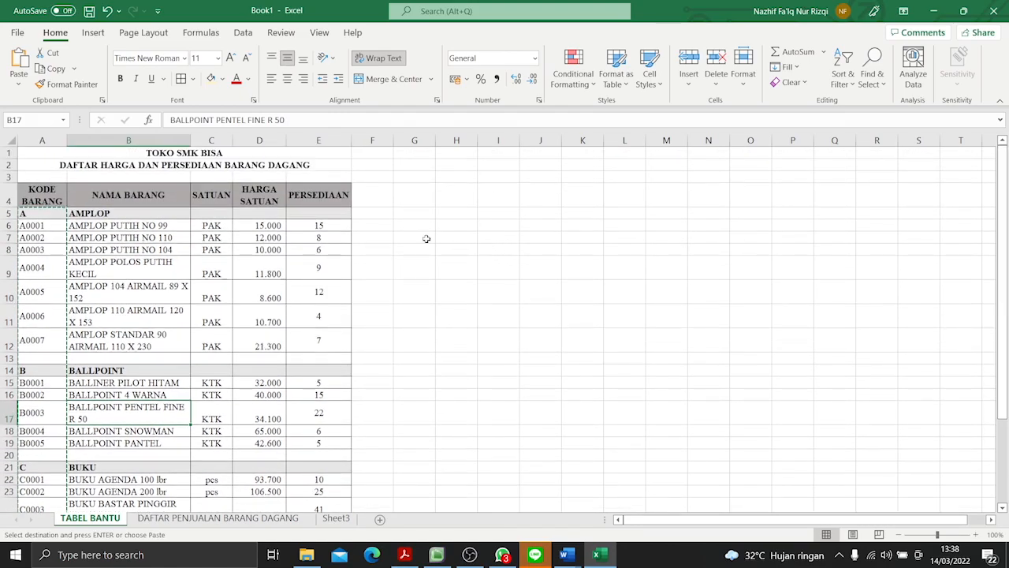
pyautogui.click(337, 518)
pyautogui.write('=VLOOKU')
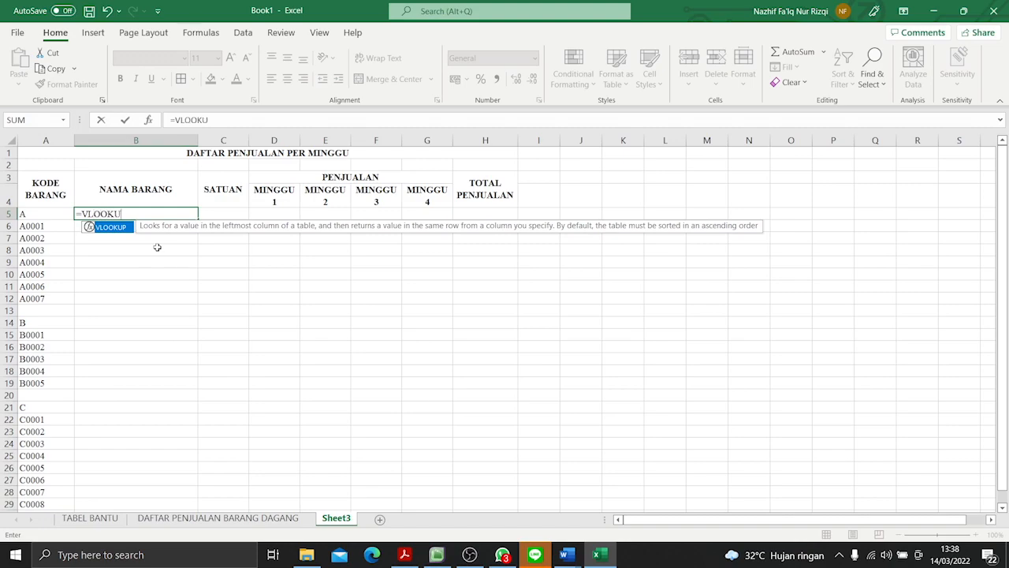
pyautogui.write('P(')
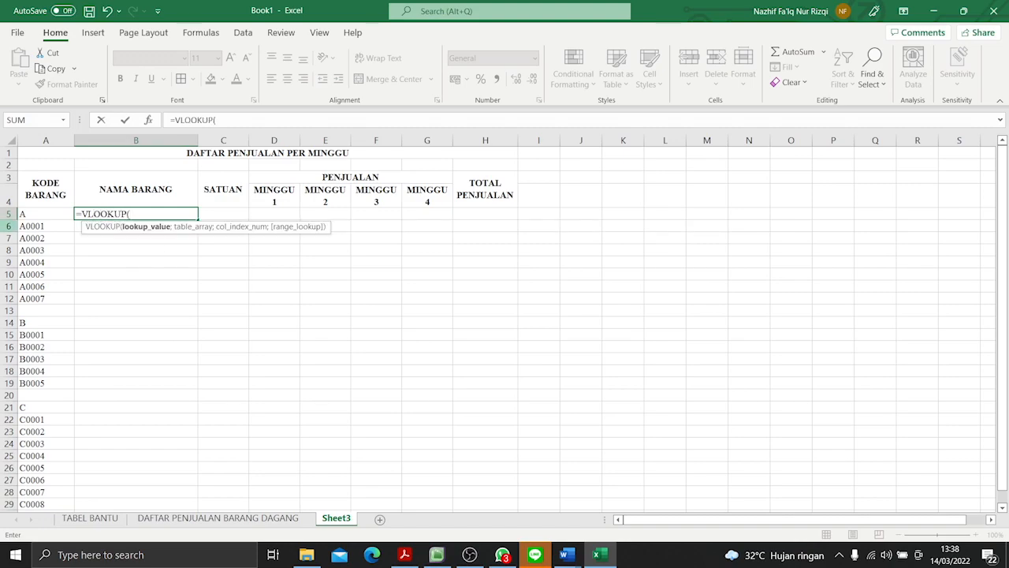
pyautogui.click(62, 215)
pyautogui.write(';TABELBANTU')
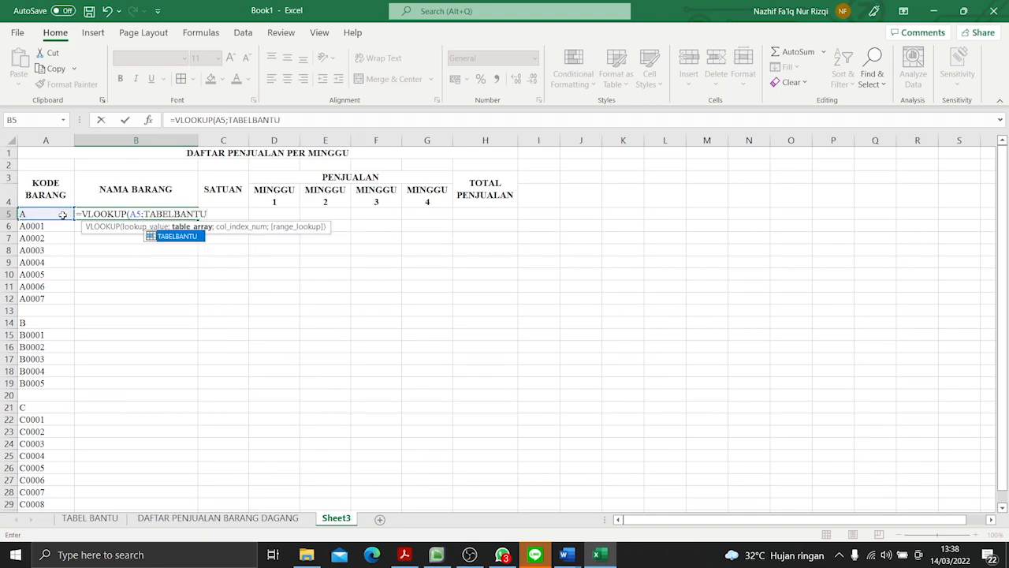
pyautogui.write(';2;FALSE')
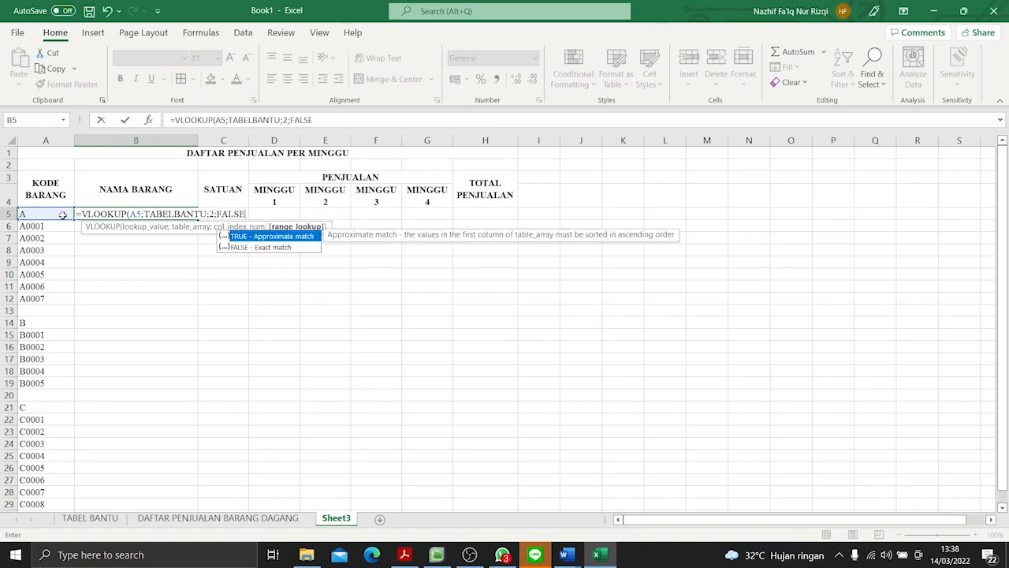
pyautogui.write(')')
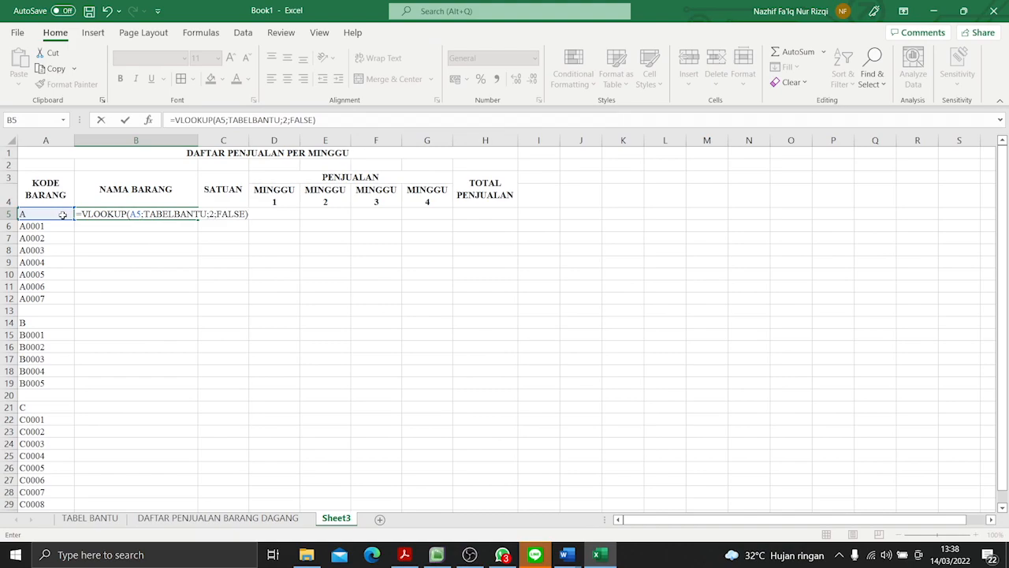
pyautogui.press('Return')
pyautogui.moveTo(197, 221); pyautogui.dragTo(192, 498)
pyautogui.click(362, 394)
# - Wrap the item names in B5:B30, and middle-align them and the item codes in A5:A30 vertically
pyautogui.click(137, 192)
pyautogui.moveTo(138, 194); pyautogui.dragTo(158, 495)
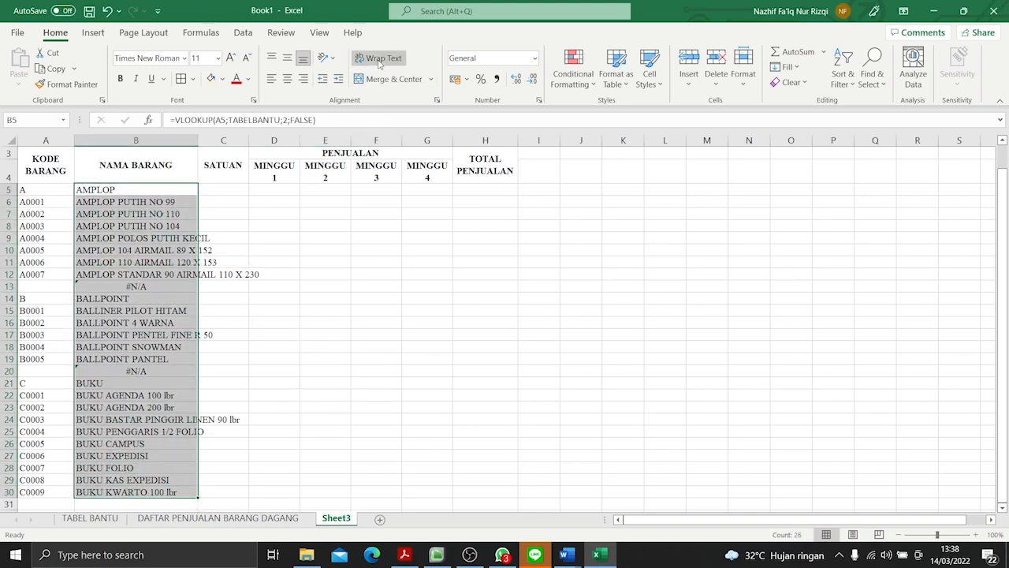
pyautogui.click(379, 58)
pyautogui.click(287, 58)
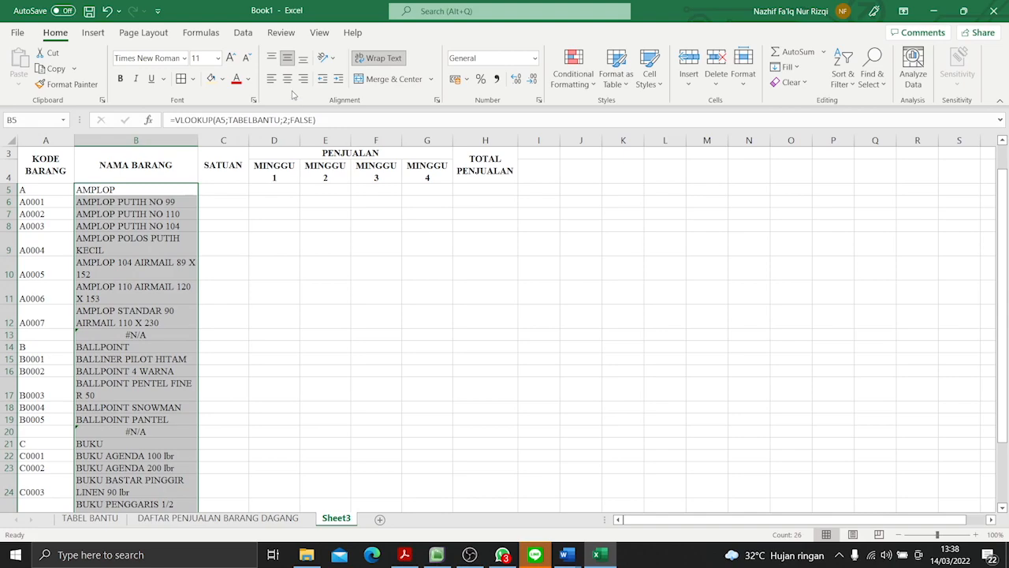
pyautogui.click(287, 79)
pyautogui.click(270, 79)
pyautogui.moveTo(26, 190); pyautogui.dragTo(55, 495)
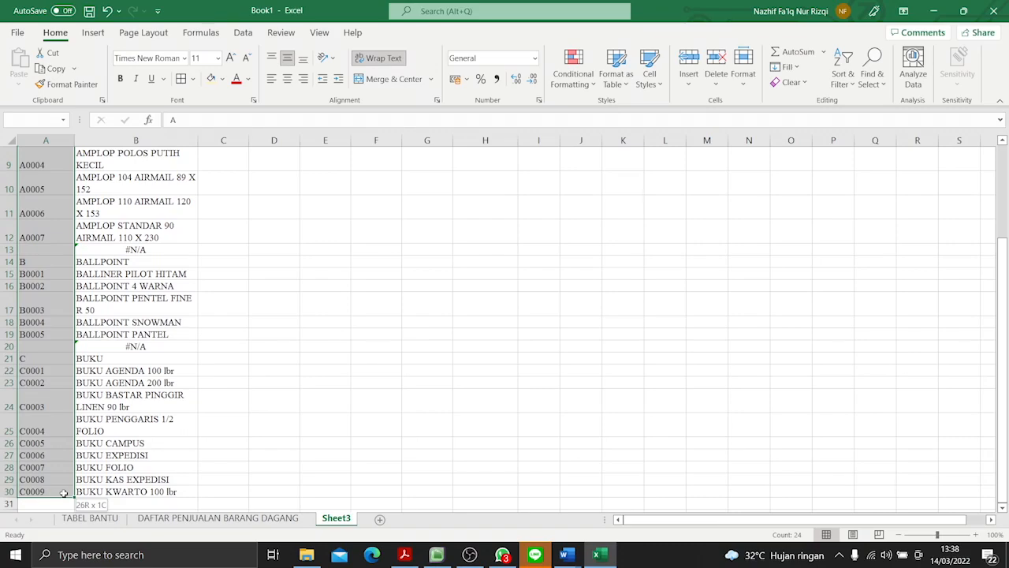
pyautogui.click(288, 61)
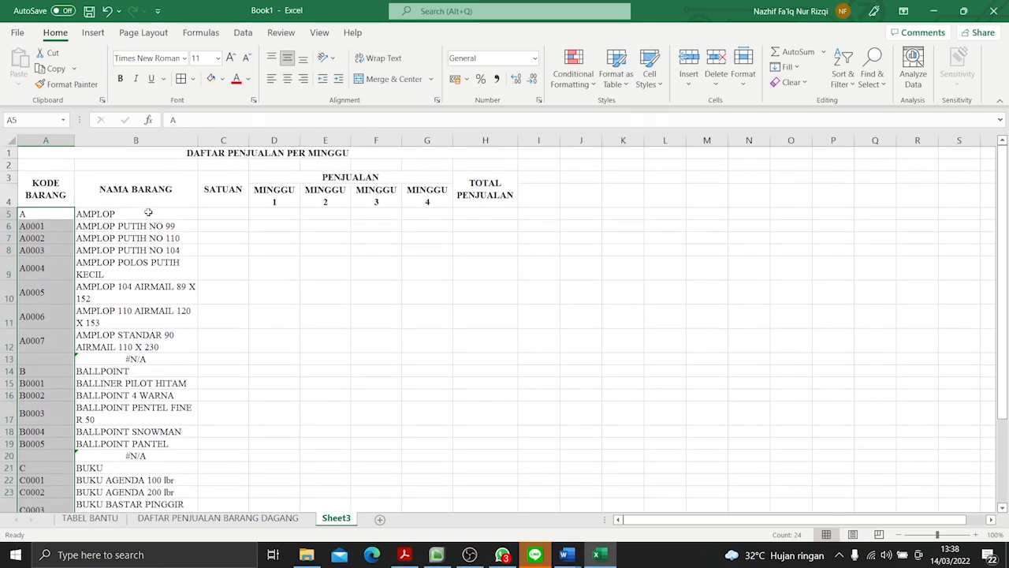
# - Clear the formulas in the blank separator rows of the NAMA BARANG column, B13 and B20
pyautogui.click(154, 362)
pyautogui.press('BackSpace')
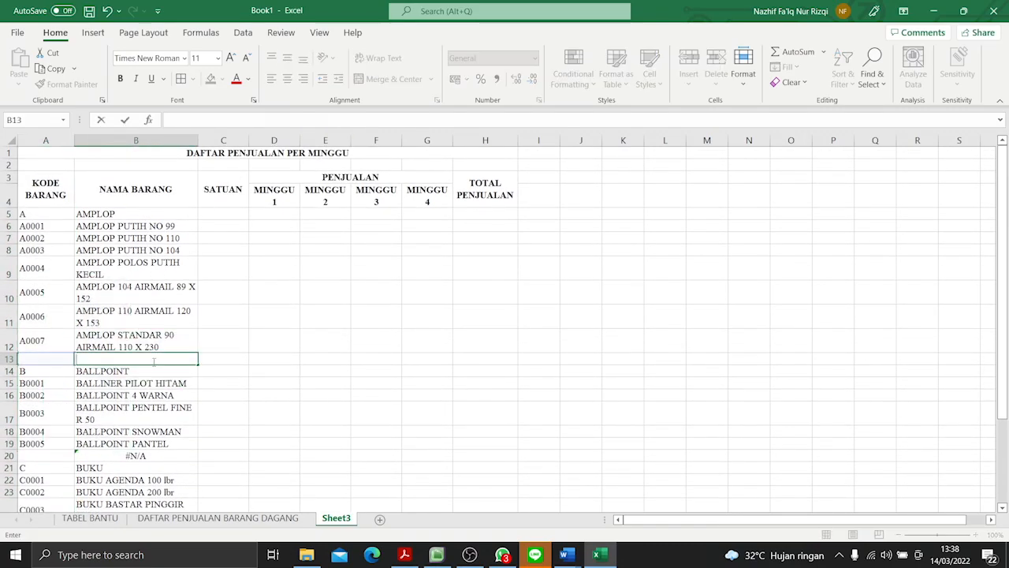
pyautogui.scroll(-3, 154, 362)
pyautogui.click(144, 323)
pyautogui.press('BackSpace')
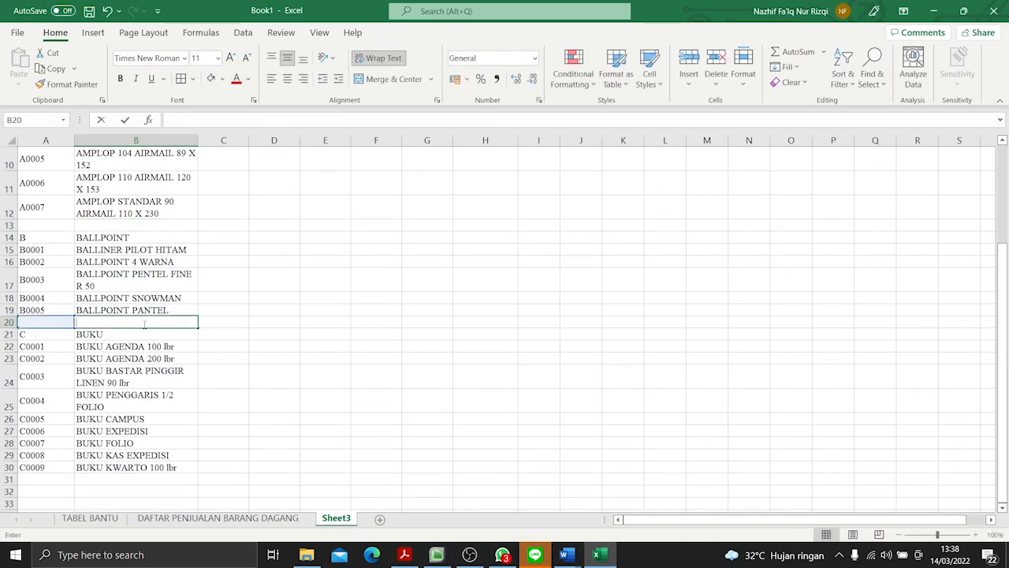
pyautogui.click(253, 361)
pyautogui.scroll(3, 258, 348)
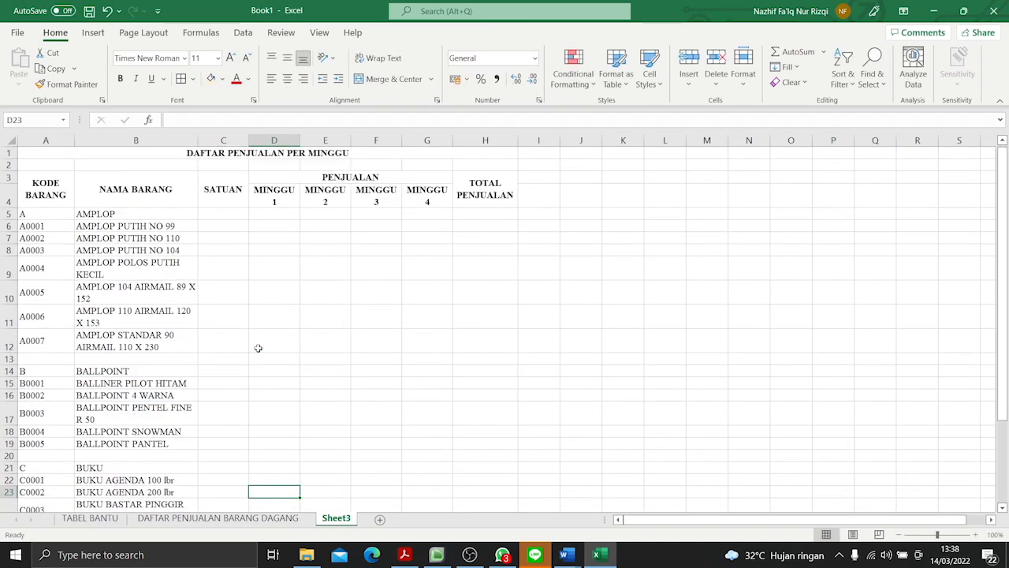
# - Enter =VLOOKUP(A5;TABELBANTU;3;FALSE) in C5 of Sheet3 to fetch the unit from TABEL BANTU
pyautogui.click(232, 213)
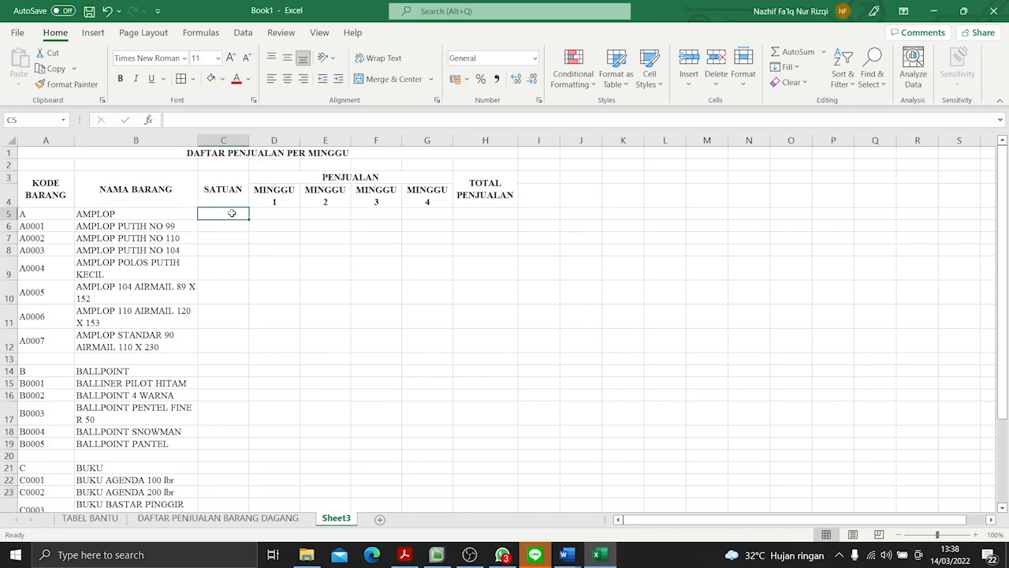
pyautogui.click(90, 518)
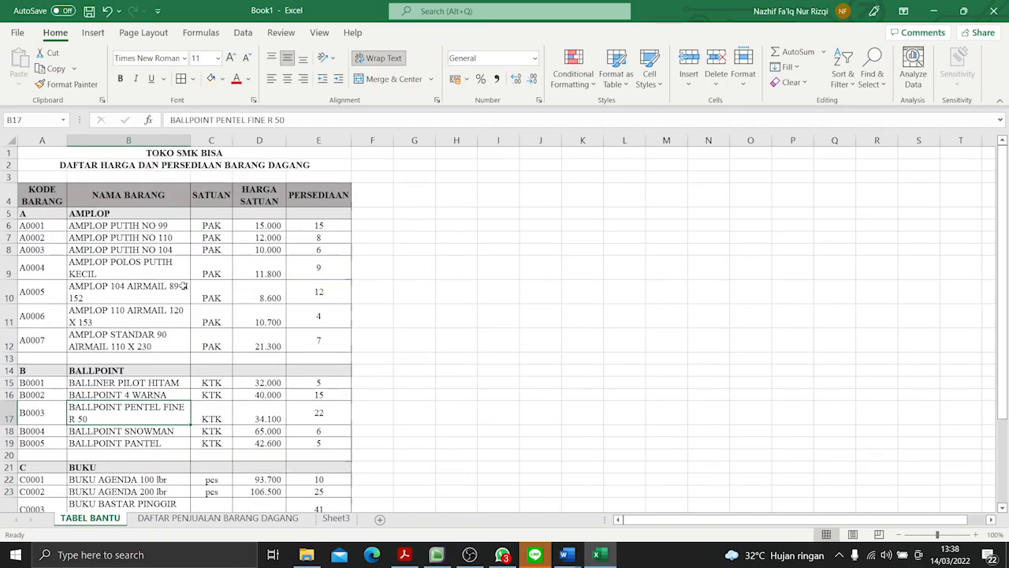
pyautogui.click(211, 142)
pyautogui.click(335, 518)
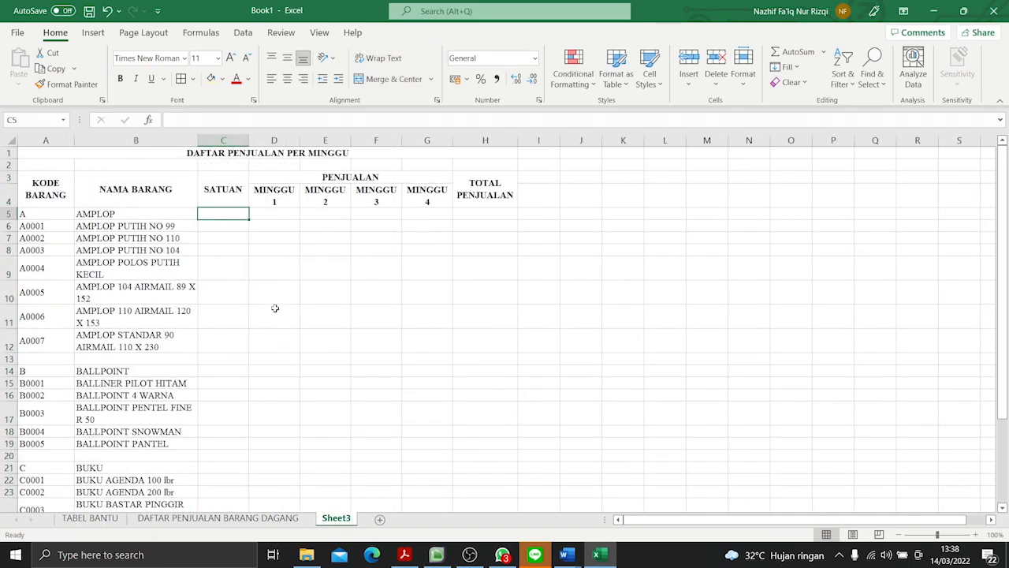
pyautogui.write('=VLO')
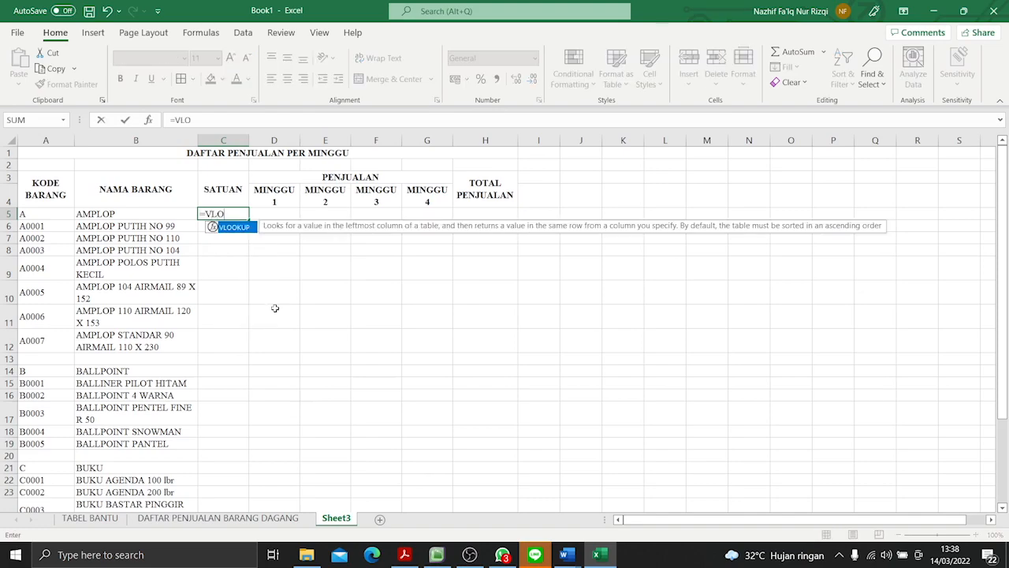
pyautogui.write('OKUP)')
pyautogui.press('BackSpace')
pyautogui.write('(')
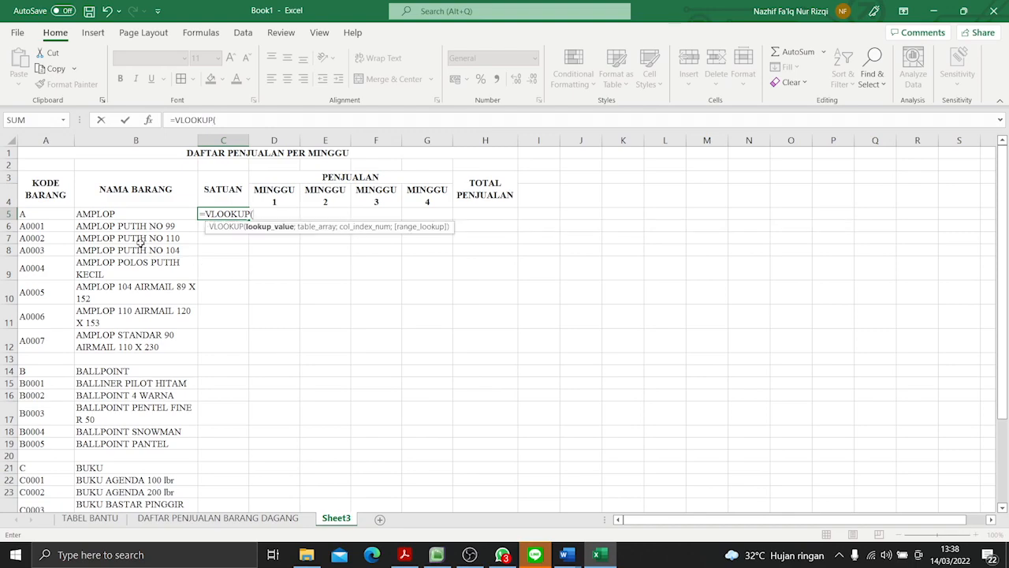
pyautogui.click(52, 213)
pyautogui.write(';')
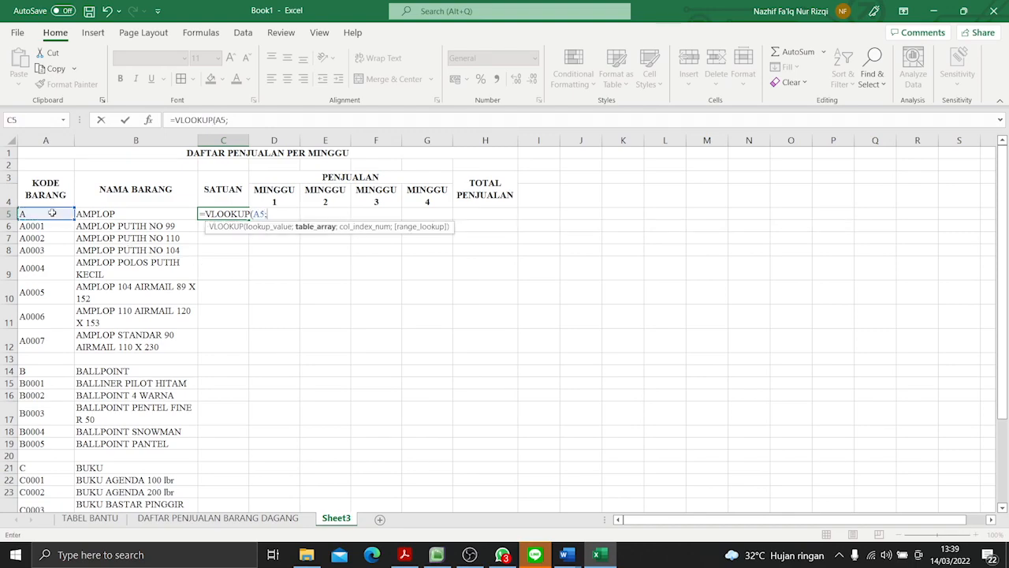
pyautogui.write('TABELBAN')
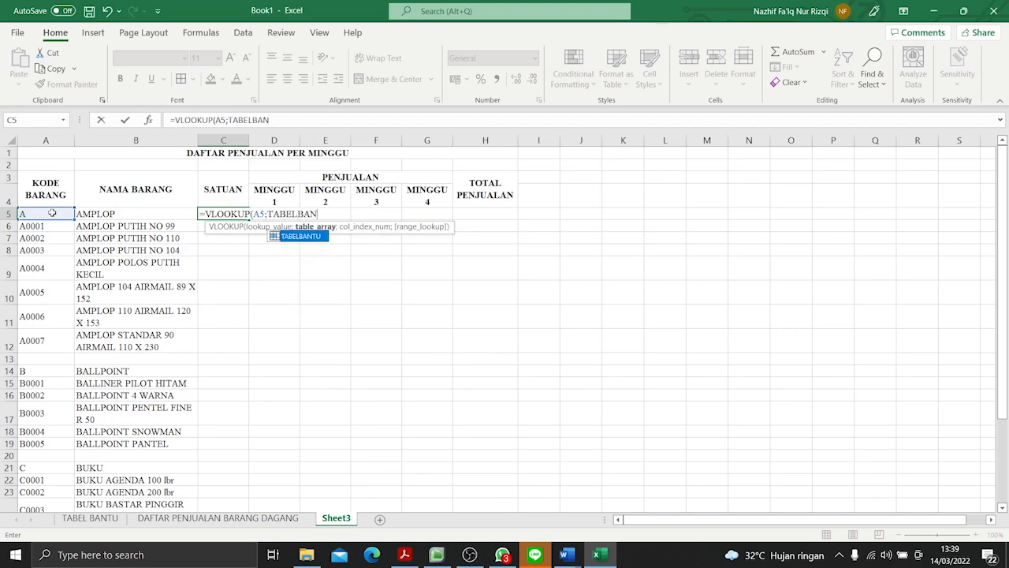
pyautogui.write('TU;')
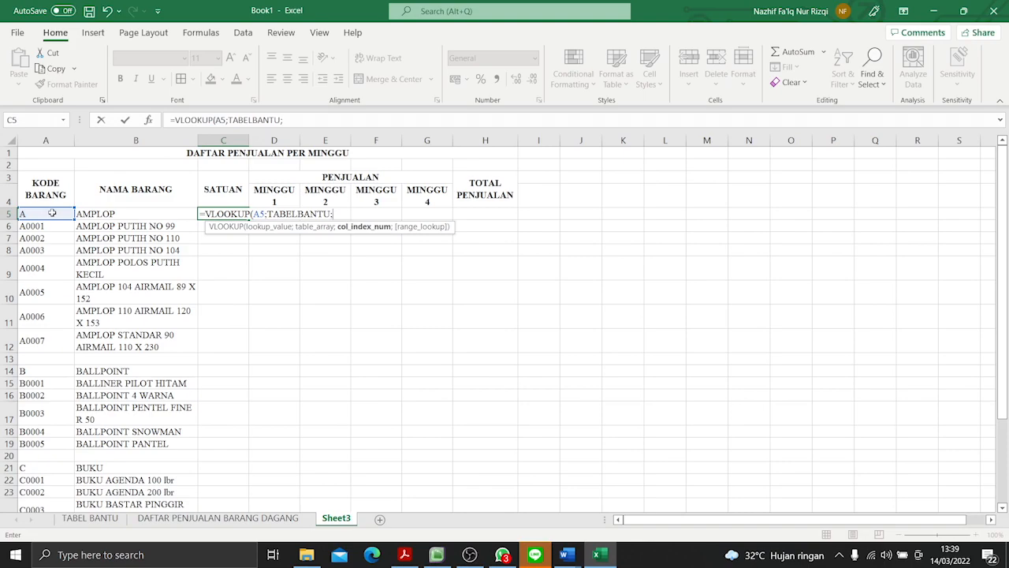
pyautogui.write('3;FAL')
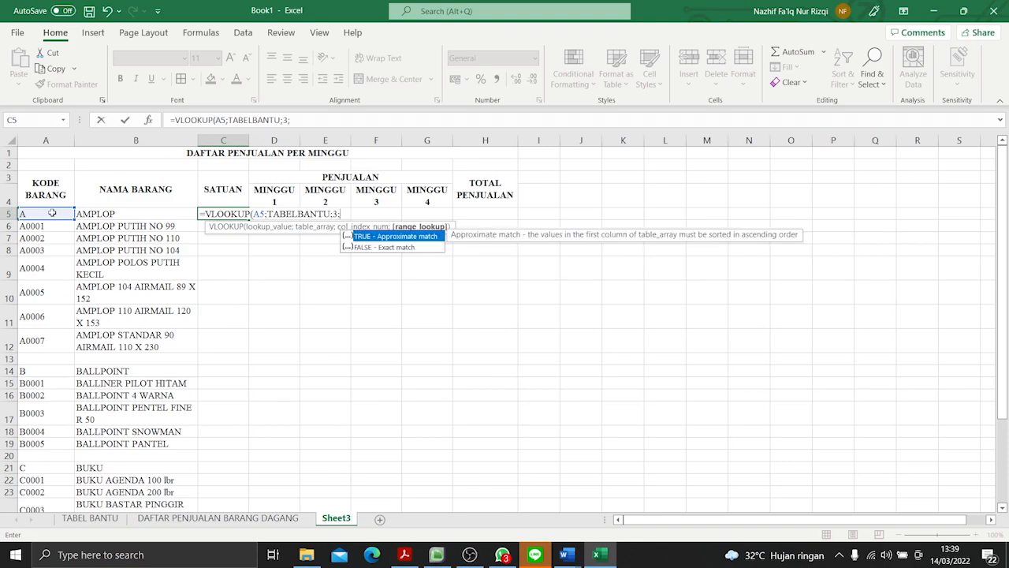
pyautogui.write('SE)')
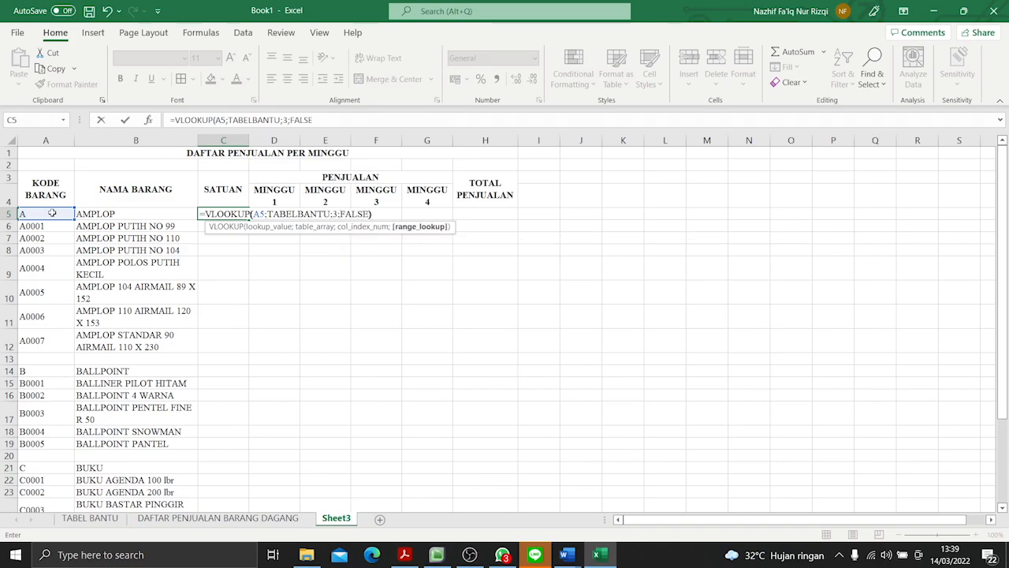
pyautogui.press('Return')
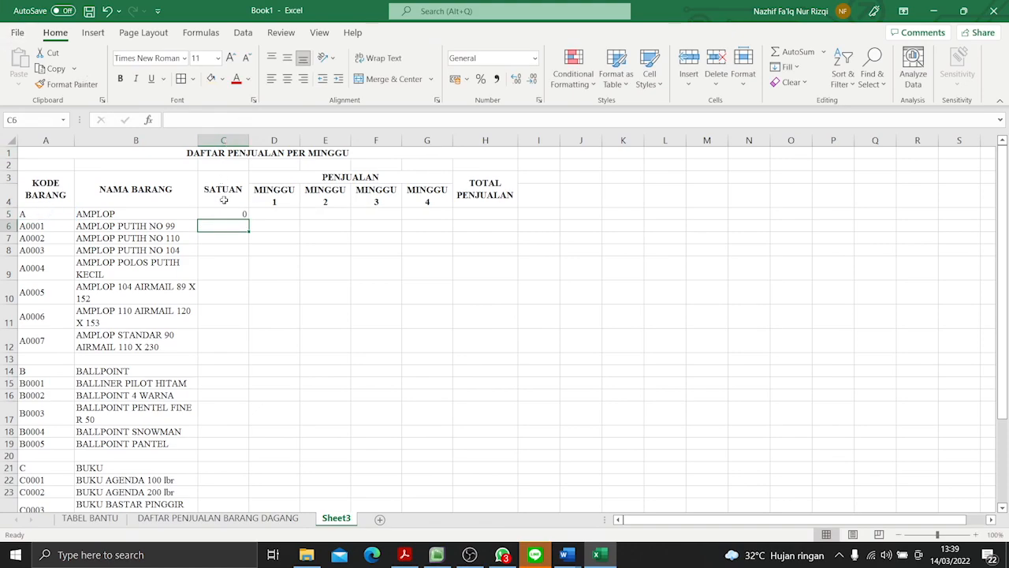
# - Fill the C5 lookup formula down the SATUAN column through C30
pyautogui.click(240, 214)
pyautogui.moveTo(249, 220); pyautogui.dragTo(249, 496)
pyautogui.scroll(3, 306, 409)
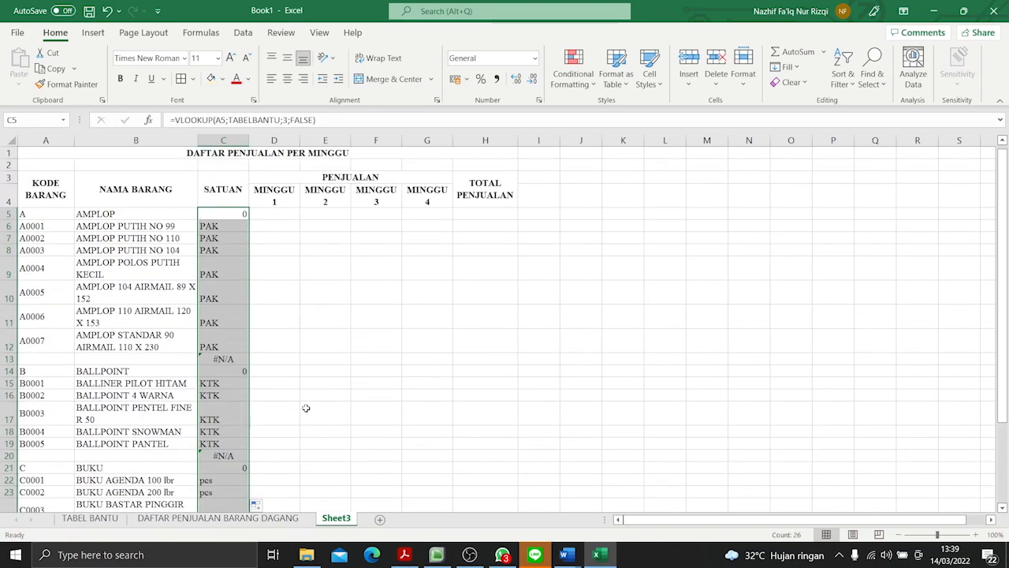
# - Clear the SATUAN formulas in the category and separator rows: C5, C13, C14, C20 and C21
pyautogui.click(233, 214)
pyautogui.press('BackSpace')
pyautogui.click(227, 358)
pyautogui.press('BackSpace')
pyautogui.click(239, 371)
pyautogui.press('BackSpace')
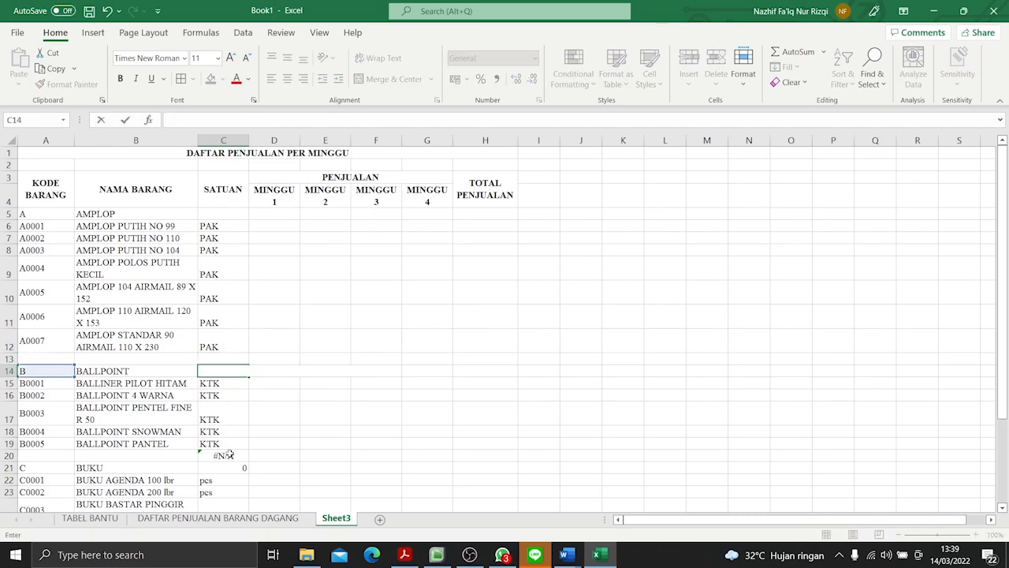
pyautogui.click(228, 455)
pyautogui.press('BackSpace')
pyautogui.click(229, 468)
pyautogui.press('BackSpace')
pyautogui.scroll(-6, 236, 450)
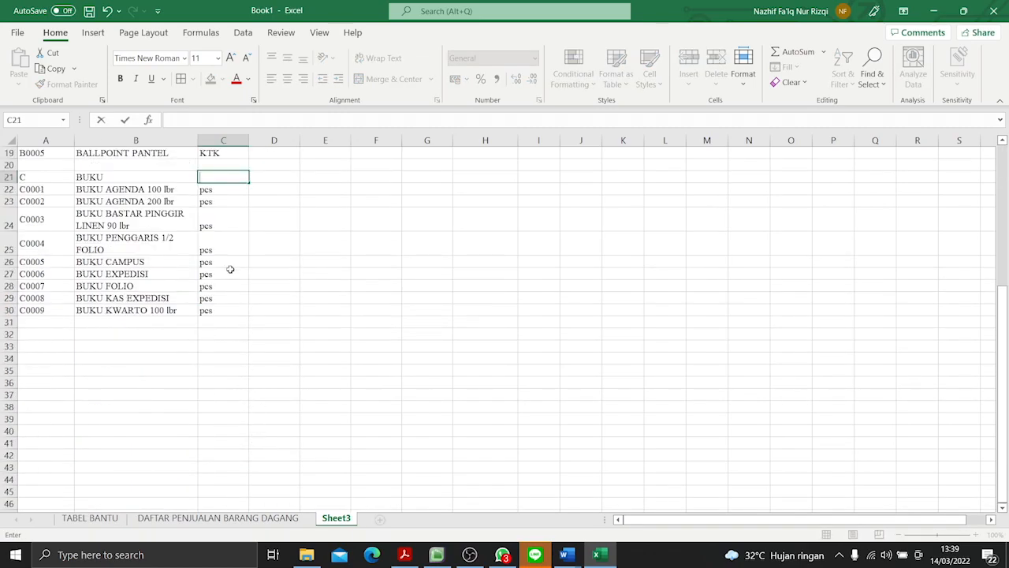
pyautogui.scroll(6, 230, 269)
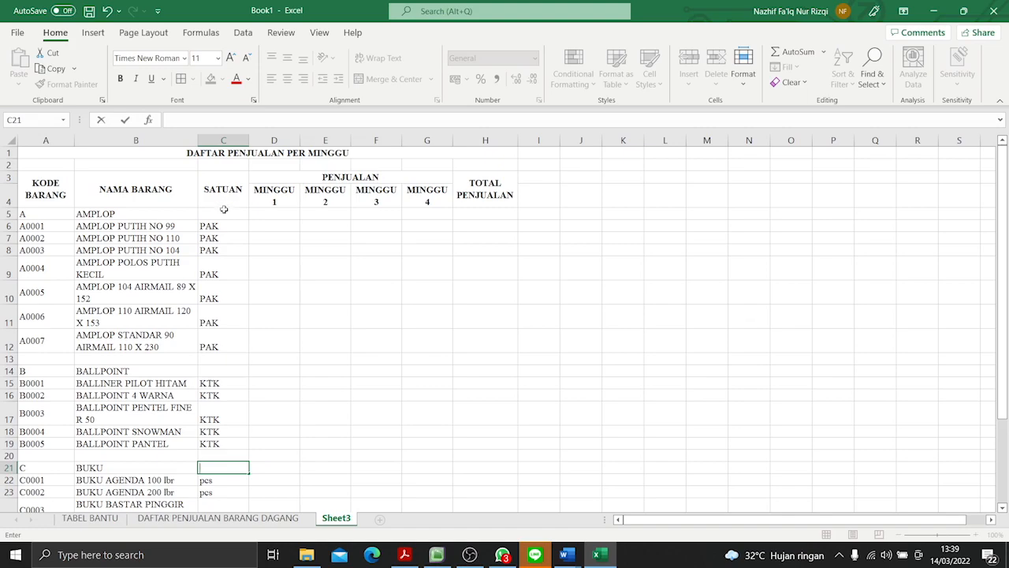
pyautogui.write('=')
pyautogui.moveTo(224, 210); pyautogui.dragTo(270, 491)
pyautogui.click(318, 408)
pyautogui.scroll(2, 309, 366)
pyautogui.moveTo(228, 214); pyautogui.dragTo(237, 470)
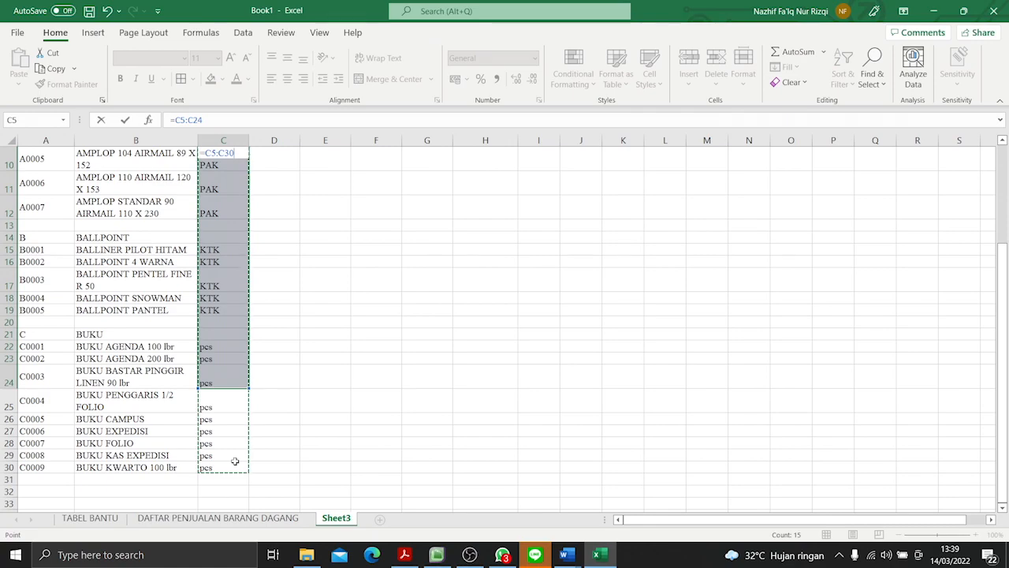
pyautogui.click(234, 367)
pyautogui.press('BackSpace')
pyautogui.press('BackSpace')
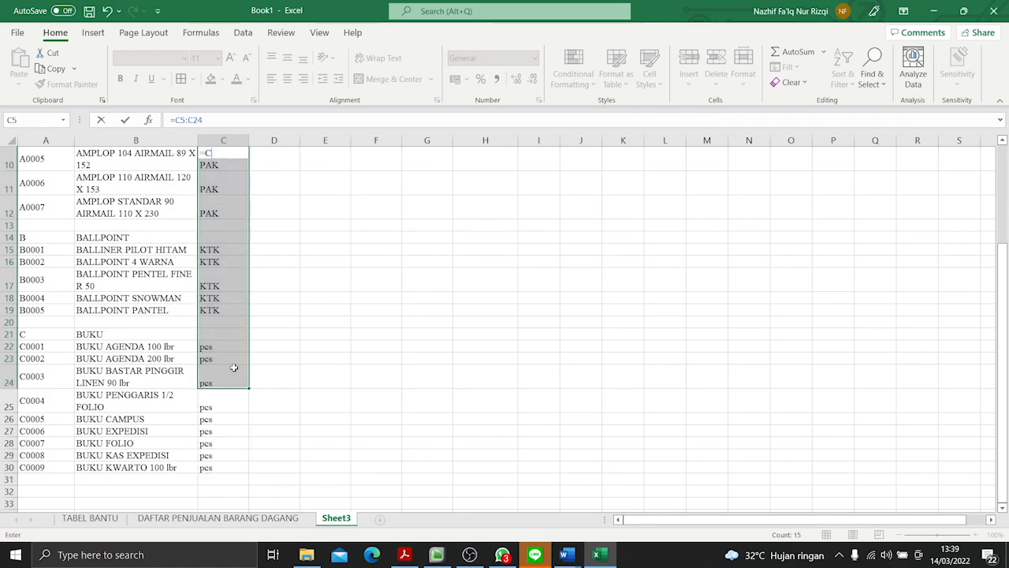
pyautogui.click(254, 416)
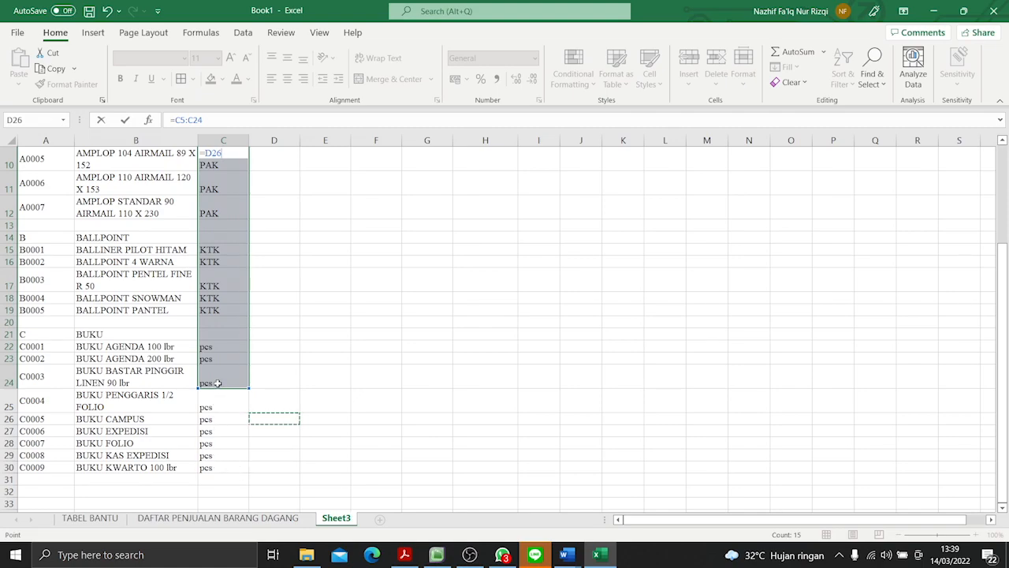
pyautogui.press('BackSpace')
pyautogui.press('BackSpace')
pyautogui.press('BackSpace')
pyautogui.write('C')
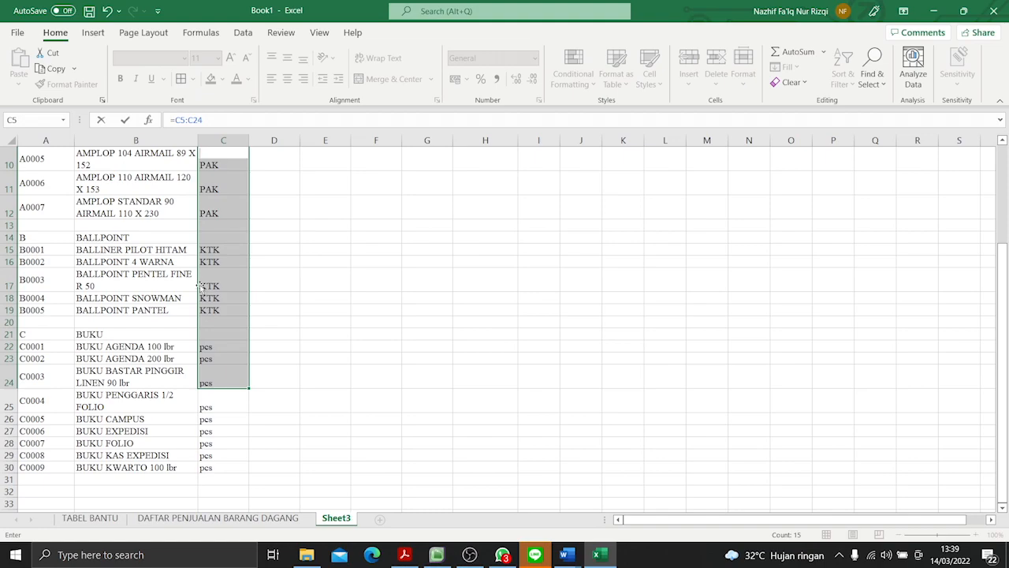
pyautogui.click(213, 117)
pyautogui.scroll(3, 267, 215)
pyautogui.press('Return')
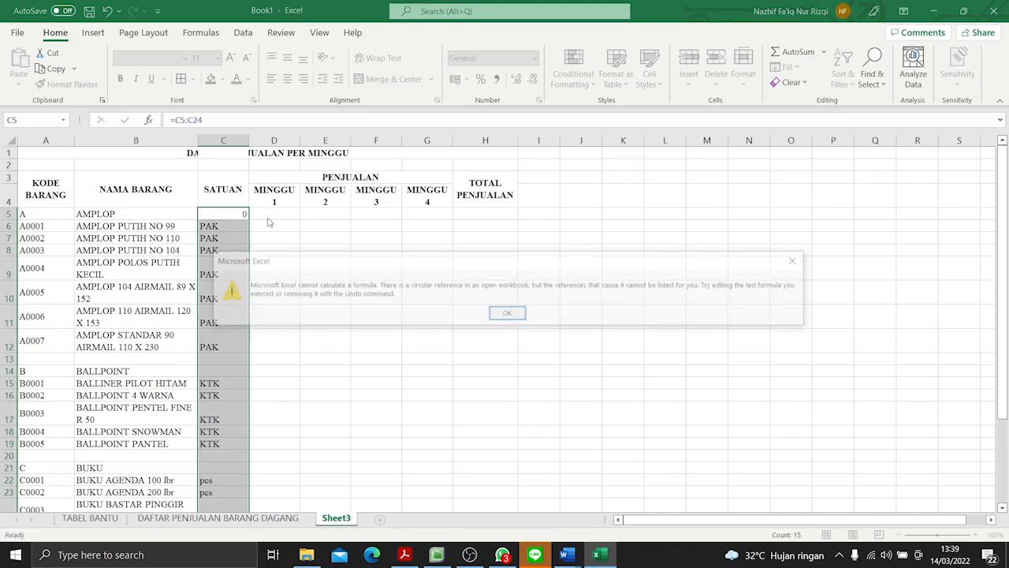
pyautogui.press('Return')
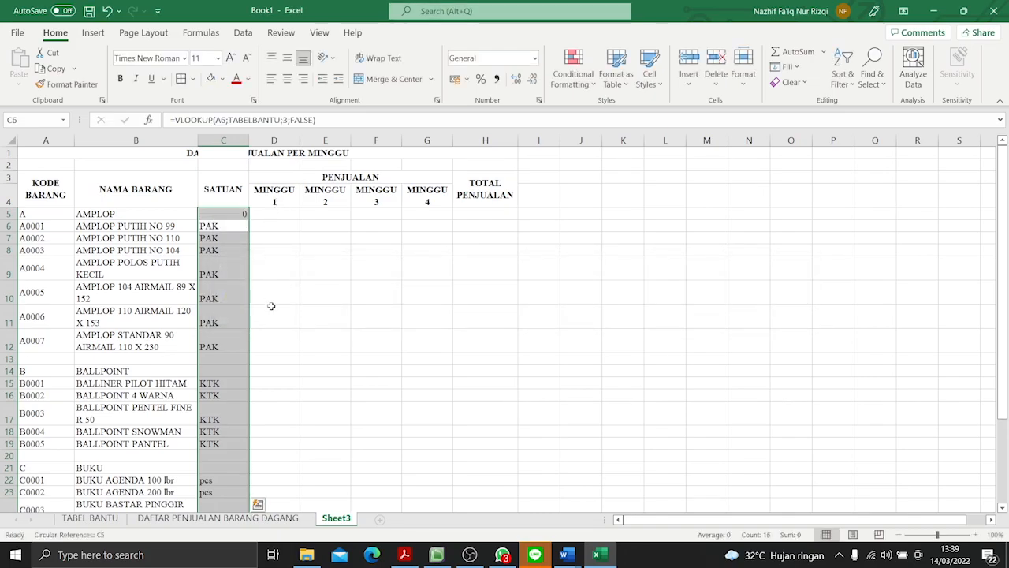
pyautogui.click(272, 307)
pyautogui.scroll(-4, 271, 308)
pyautogui.scroll(4, 271, 308)
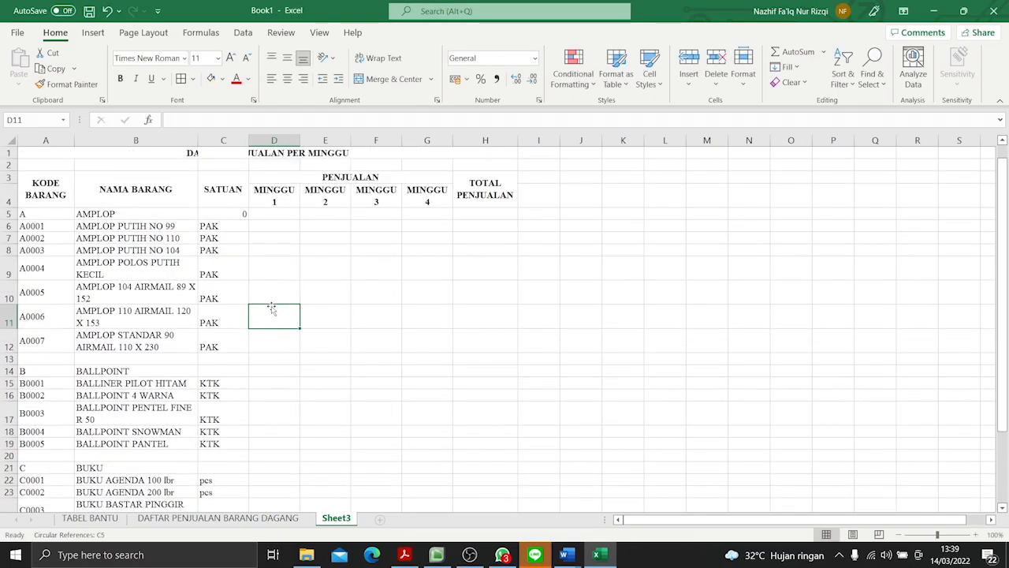
pyautogui.click(227, 215)
pyautogui.press('BackSpace')
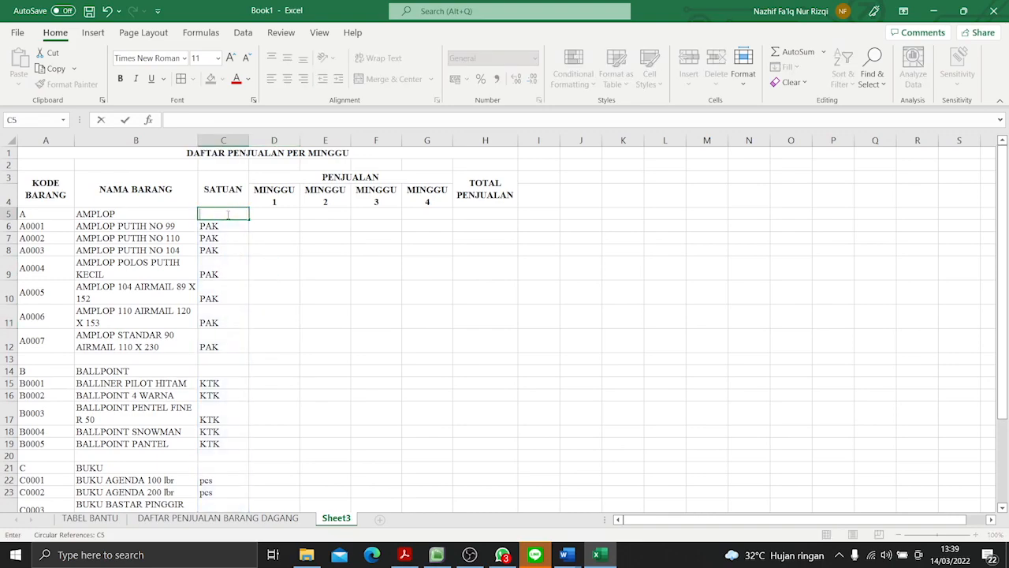
pyautogui.click(332, 422)
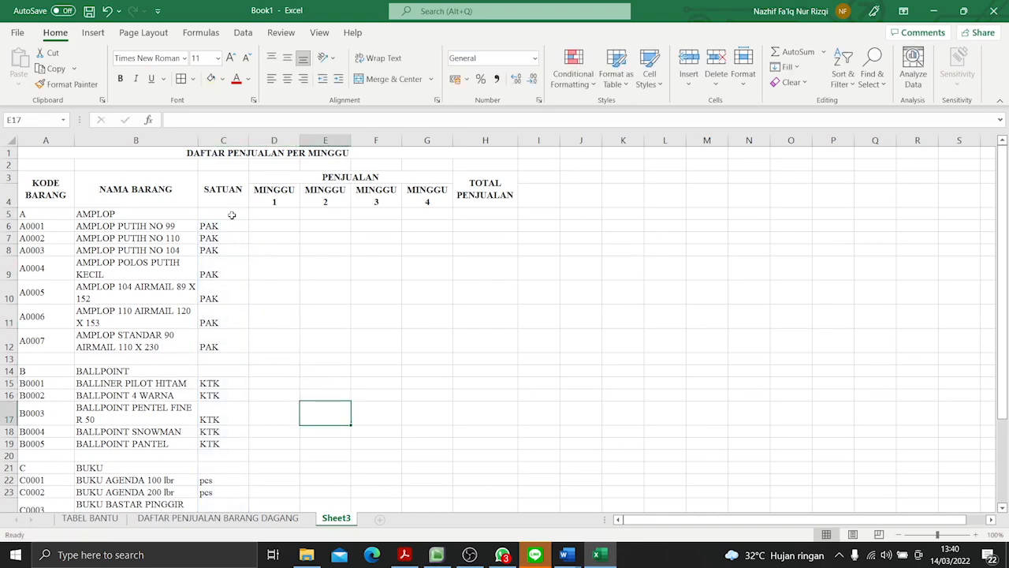
# - Centre the unit entries horizontally in the SATUAN column of the sales table
pyautogui.moveTo(228, 224); pyautogui.dragTo(229, 398)
pyautogui.click(380, 365)
pyautogui.scroll(-7, 318, 403)
pyautogui.scroll(7, 261, 400)
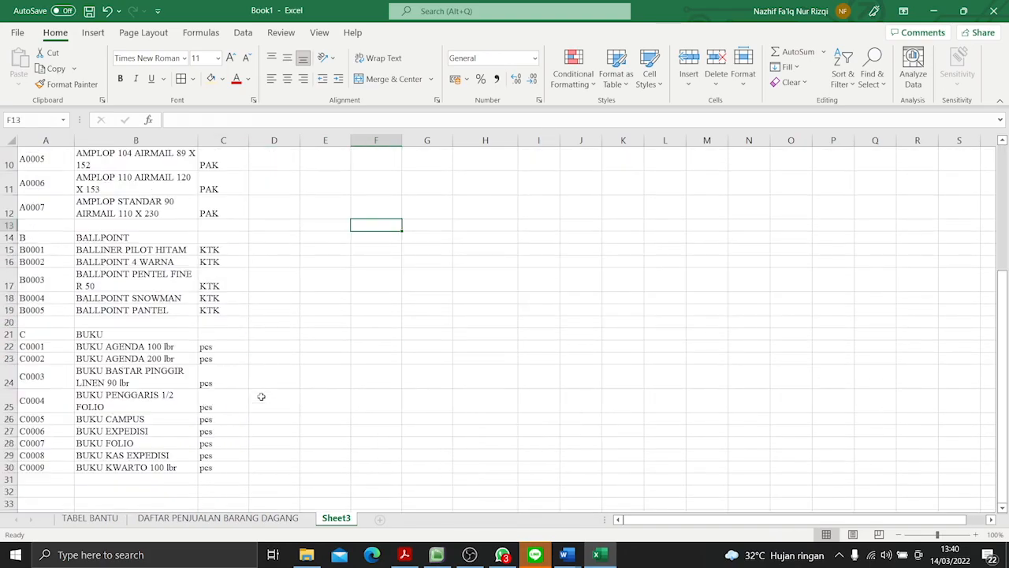
pyautogui.moveTo(234, 210); pyautogui.dragTo(231, 489)
pyautogui.click(287, 79)
pyautogui.scroll(3, 284, 236)
pyautogui.click(282, 293)
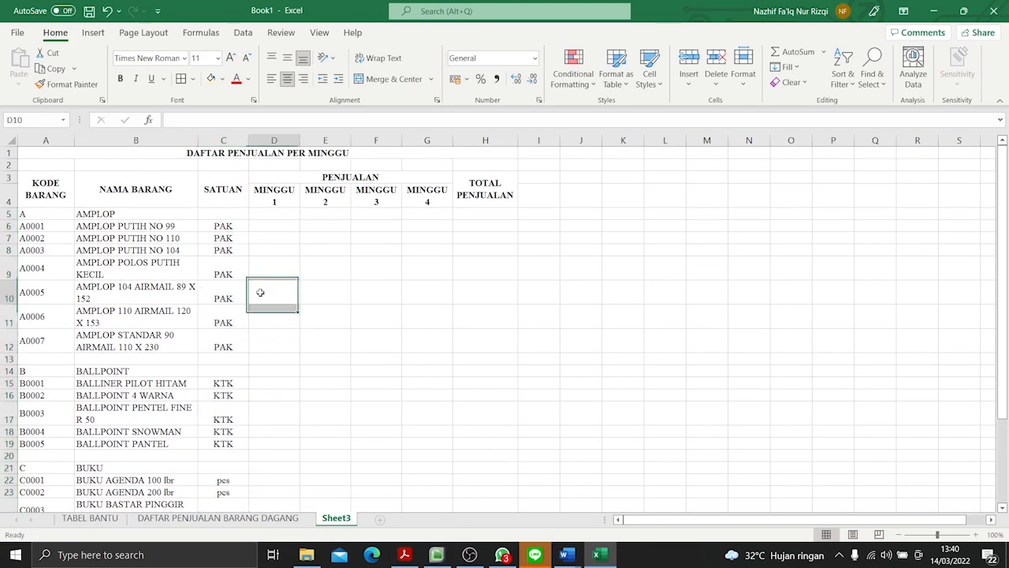
# - Check the MINGGU 1 sales in P3-Soal Praktik.pdf and enter 3, 2 and 1 for A0001 to A0003 in D6:D8
pyautogui.click(281, 227)
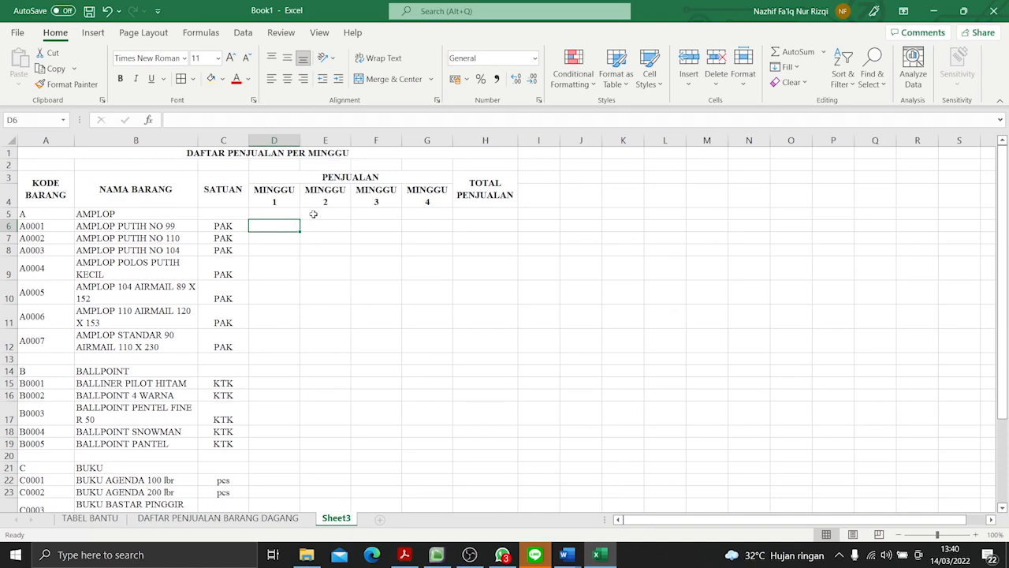
pyautogui.hotkey('alt', 'Tab')
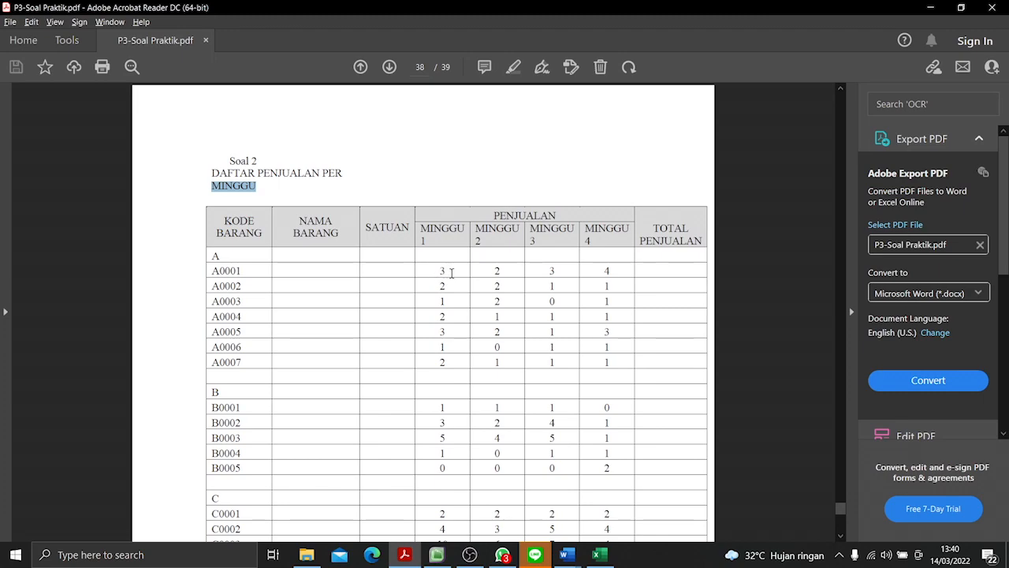
pyautogui.hotkey('alt', 'Tab')
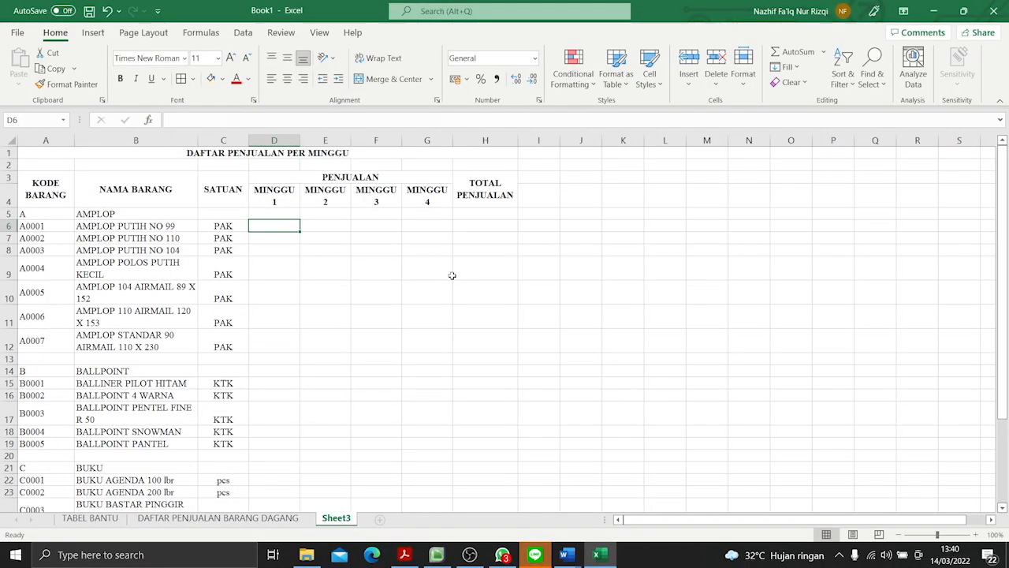
pyautogui.write('3')
pyautogui.press('Return')
pyautogui.write('2')
pyautogui.press('Return')
pyautogui.write('1')
pyautogui.press('Return')
# - Enter the MINGGU 1 sales 2, 3, 1 and 2 from the PDF for A0004 to A0007 in D9:D12
pyautogui.hotkey('alt', 'Tab')
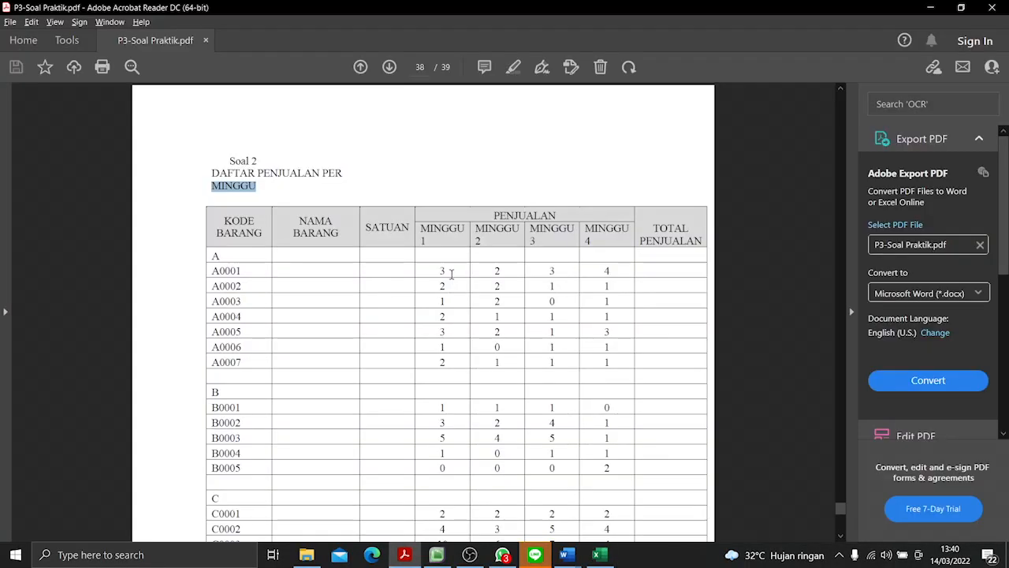
pyautogui.hotkey('alt', 'Tab')
pyautogui.write('2')
pyautogui.press('Return')
pyautogui.write('3')
pyautogui.press('Return')
pyautogui.write('1')
pyautogui.press('Return')
pyautogui.write('2')
pyautogui.press('Return')
# - Enter the MINGGU 1 sales 1, 3, 5, 1 and 0 from the PDF for B0001 to B0005 in D15:D19
pyautogui.press('Return')
pyautogui.hotkey('alt', 'Tab')
pyautogui.hotkey('alt', 'Tab')
pyautogui.write('1')
pyautogui.press('Return')
pyautogui.write('3')
pyautogui.press('Return')
pyautogui.write('5')
pyautogui.press('Return')
pyautogui.write('1')
pyautogui.press('Return')
pyautogui.write('0')
pyautogui.press('Return')
pyautogui.press('Return')
pyautogui.press('Return')
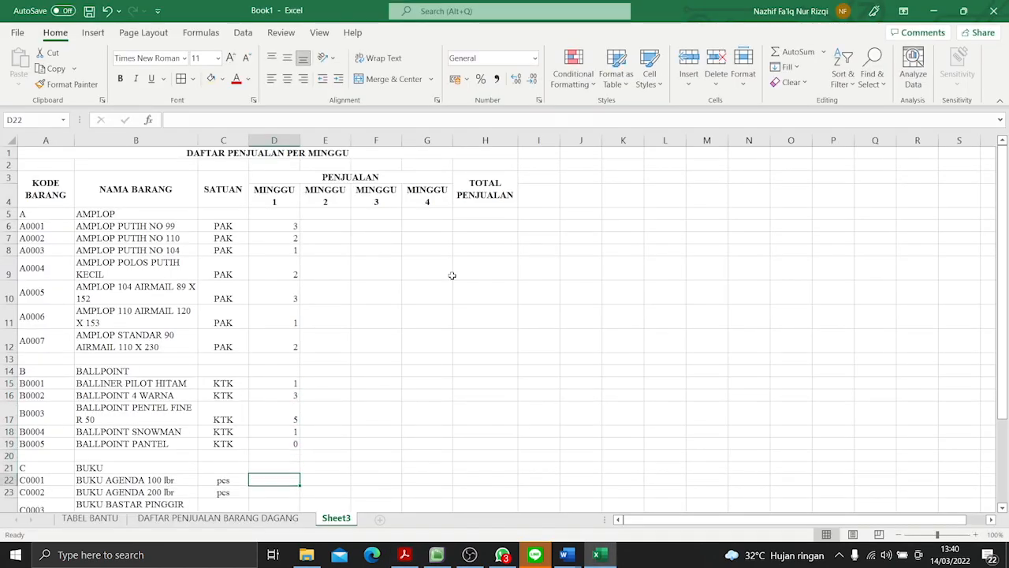
# - Enter the MINGGU 1 sales 2, 4 and 10 from the PDF for C0001 to C0003 in D22:D24
pyautogui.hotkey('alt', 'Tab')
pyautogui.scroll(-5, 454, 280)
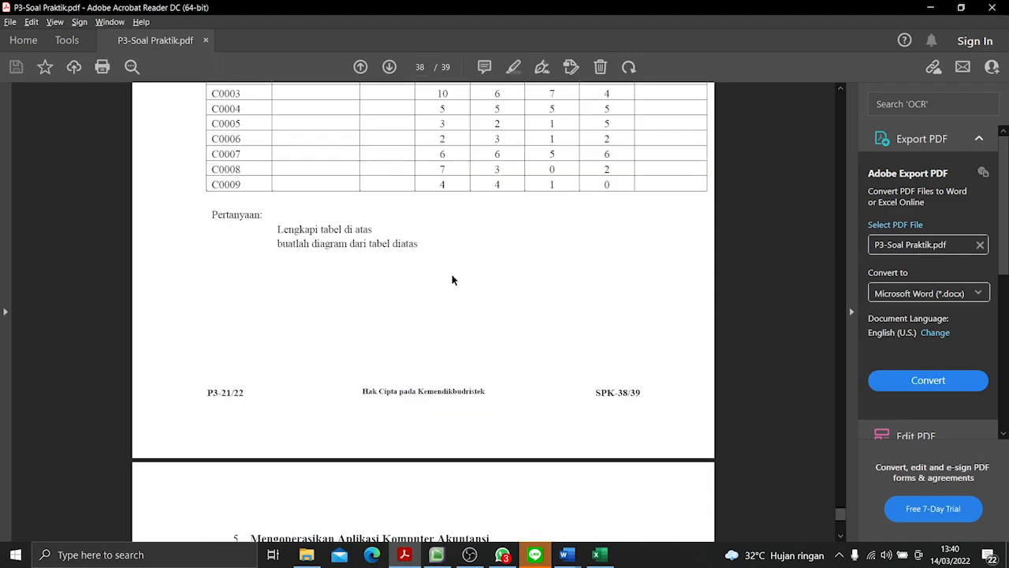
pyautogui.scroll(2, 454, 276)
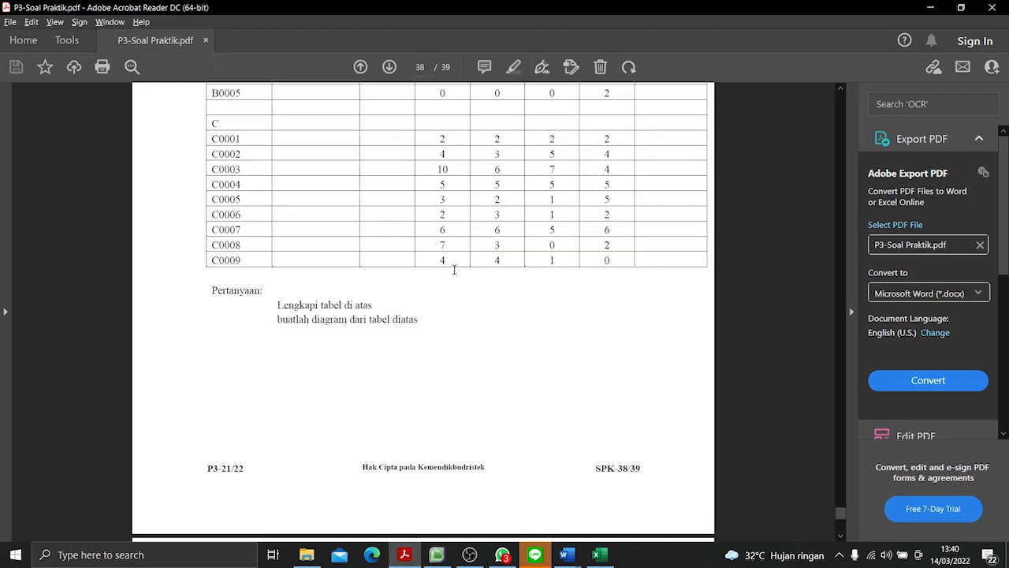
pyautogui.hotkey('alt', 'Tab')
pyautogui.write('2')
pyautogui.press('Return')
pyautogui.write('4')
pyautogui.press('Return')
pyautogui.write('1')
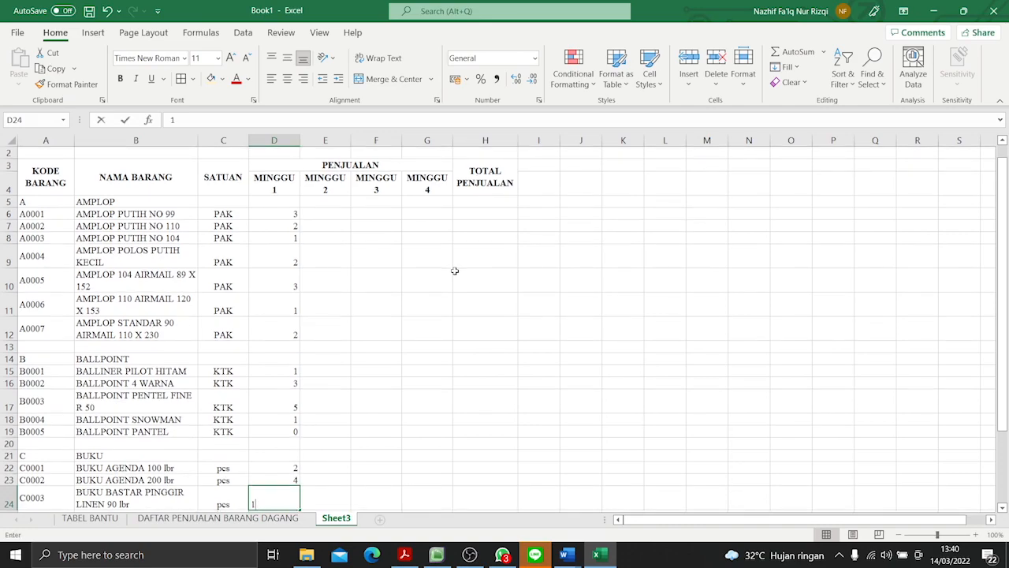
pyautogui.press('Return')
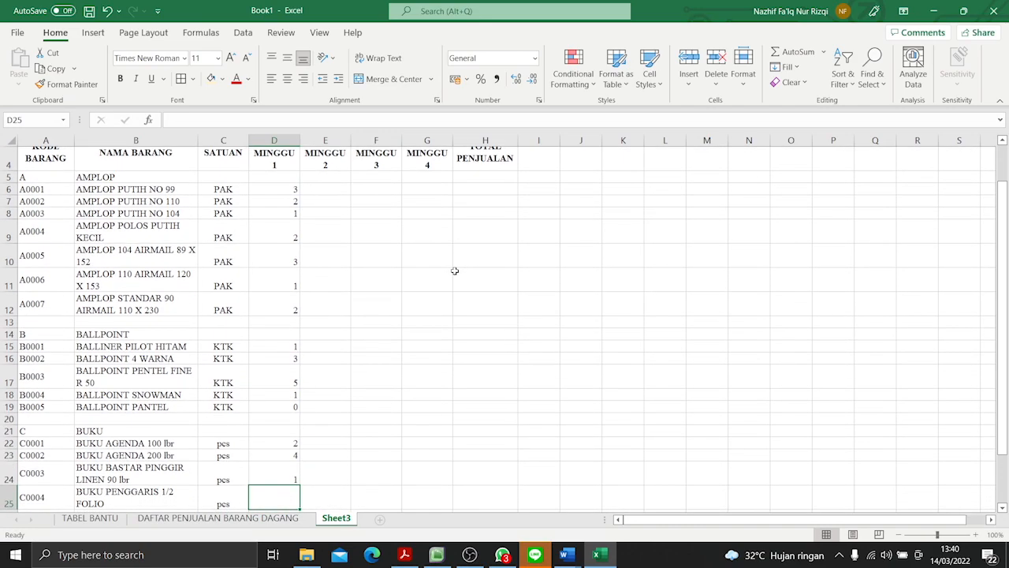
pyautogui.click(272, 474)
pyautogui.write('1')
pyautogui.press('Return')
# - Enter the MINGGU 1 sales 5, 3 and 2 from the PDF for C0004 to C0006 in D25:D27
pyautogui.hotkey('alt', 'Tab')
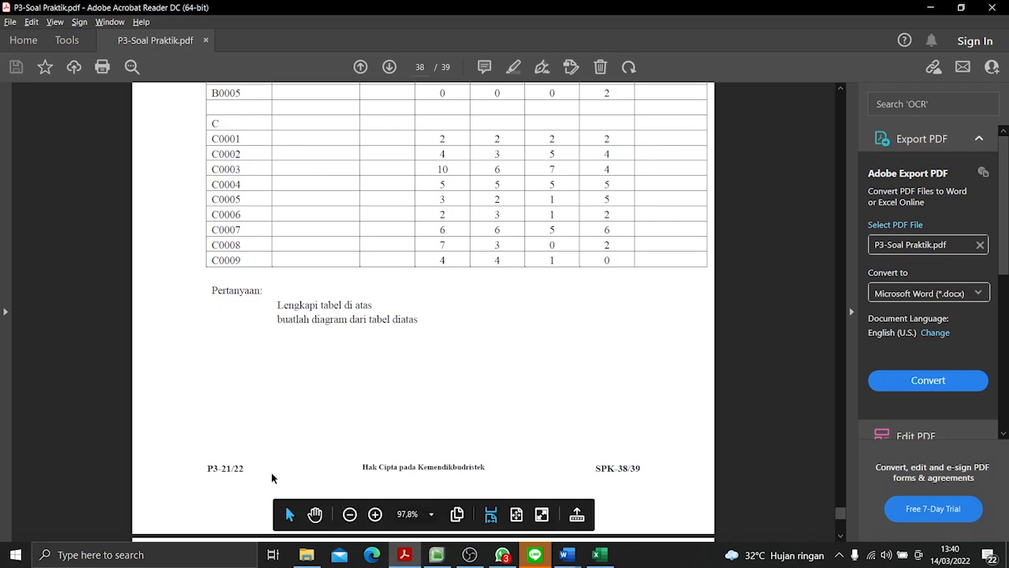
pyautogui.hotkey('alt', 'Tab')
pyautogui.write('5')
pyautogui.press('Return')
pyautogui.write('3')
pyautogui.press('Return')
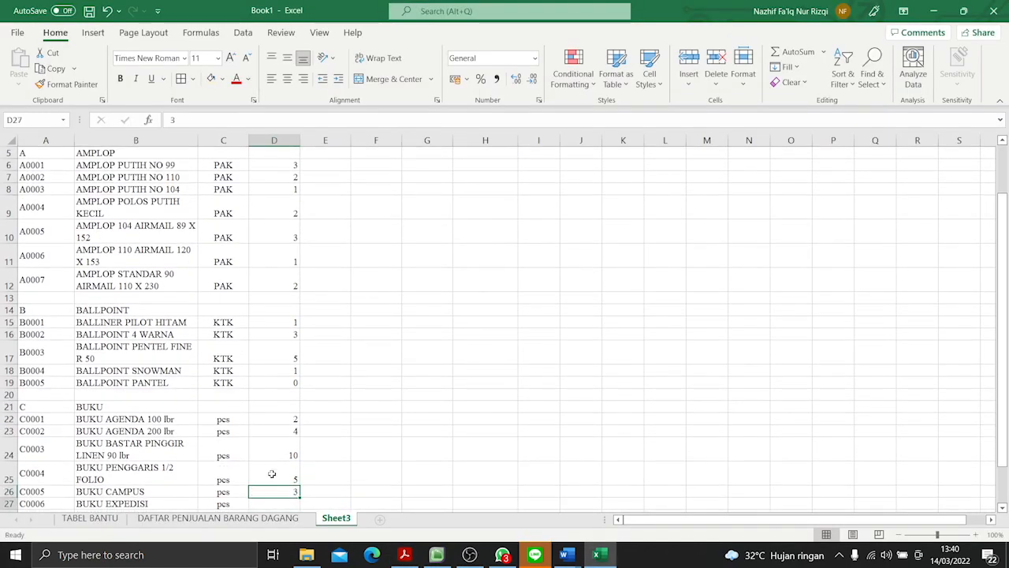
pyautogui.press('super+Tab')
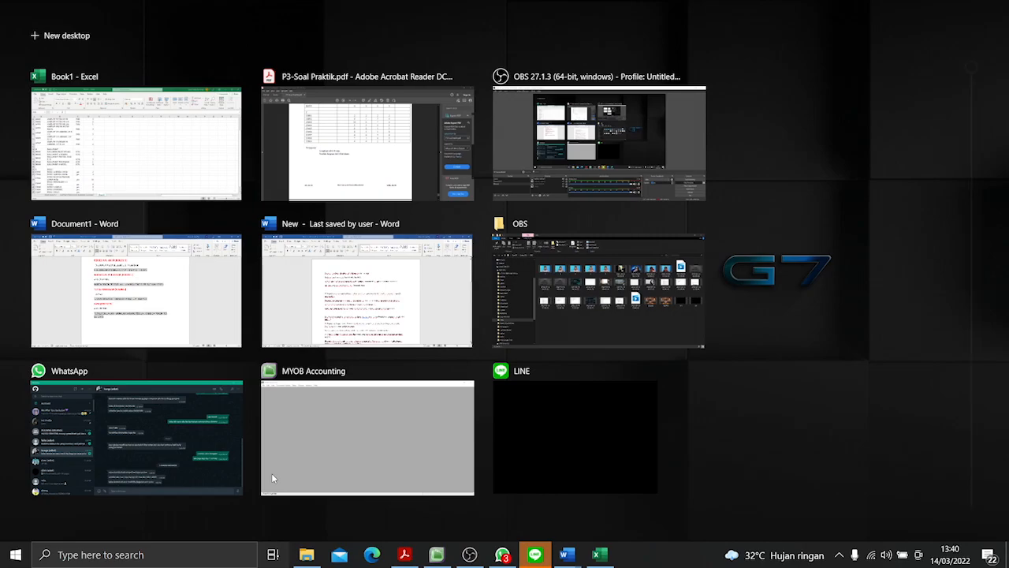
pyautogui.press('Right')
pyautogui.press('Return')
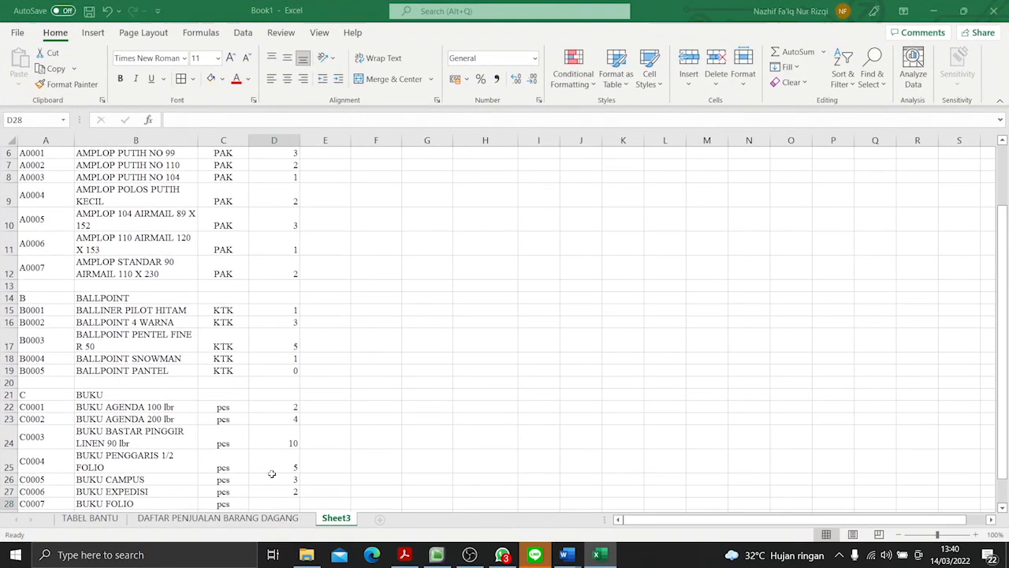
pyautogui.scroll(1, 271, 473)
pyautogui.scroll(-4, 271, 473)
# - Enter the MINGGU 1 sales 6, 7 and 4 from the PDF for C0007 to C0009 in D28:D30
pyautogui.hotkey('alt', 'Tab')
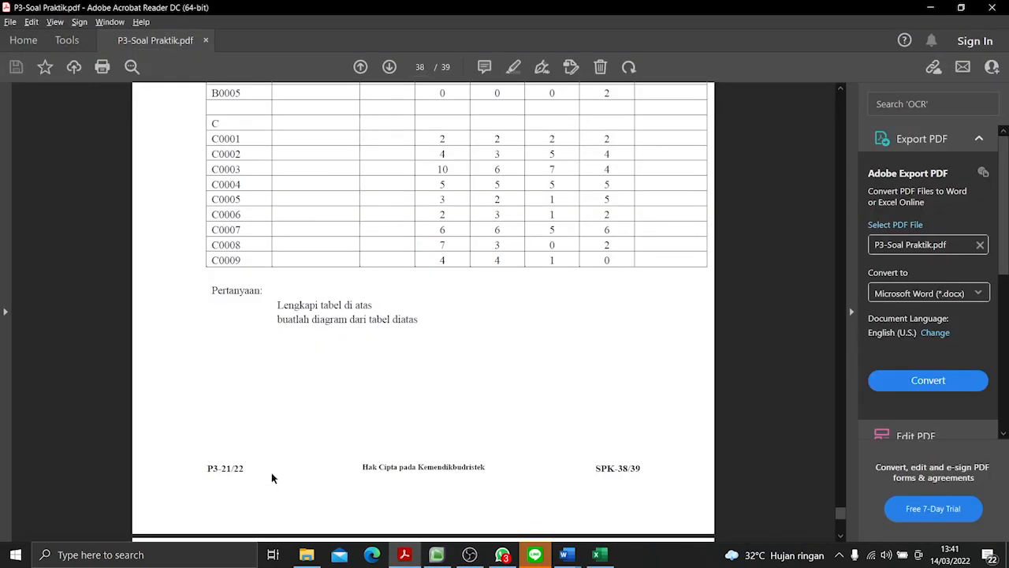
pyautogui.hotkey('alt', 'Tab')
pyautogui.hotkey('alt', 'Tab')
pyautogui.hotkey('alt', 'Tab')
pyautogui.write('6')
pyautogui.press('Return')
pyautogui.write('7')
pyautogui.press('Return')
pyautogui.write('4')
pyautogui.press('Return')
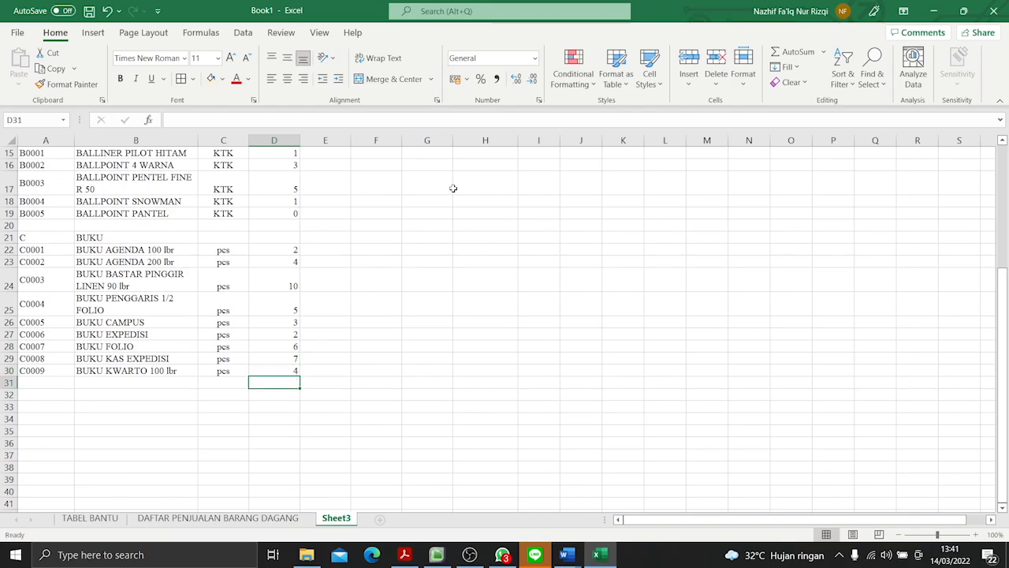
# - Check the MINGGU 2 sales in the PDF and enter 2, 2 and 2 for A0001 to A0003 in E6:E8
pyautogui.hotkey('alt', 'Tab')
pyautogui.hotkey('alt', 'Tab')
pyautogui.scroll(5, 451, 189)
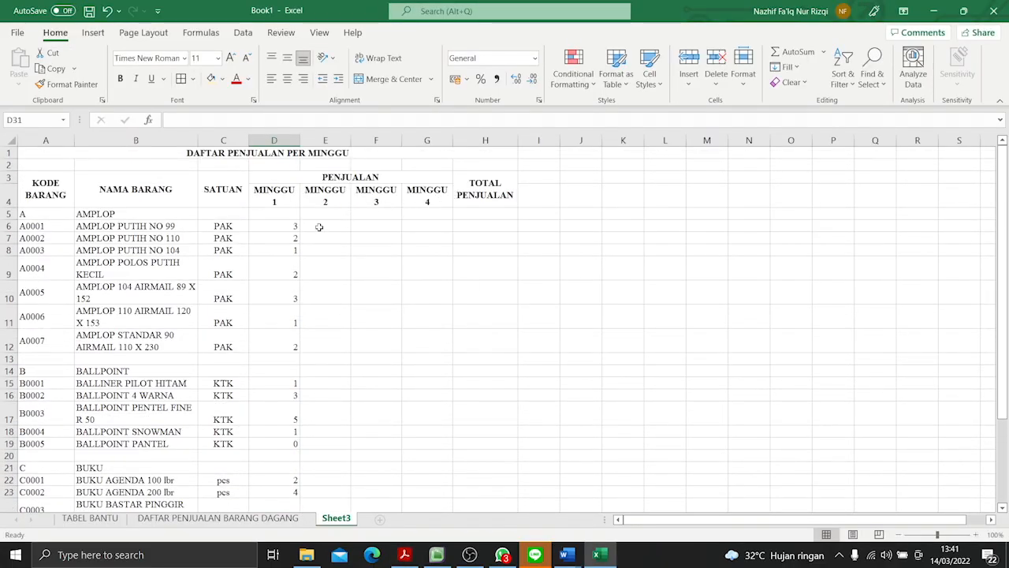
pyautogui.hotkey('alt', 'Tab')
pyautogui.scroll(8, 494, 252)
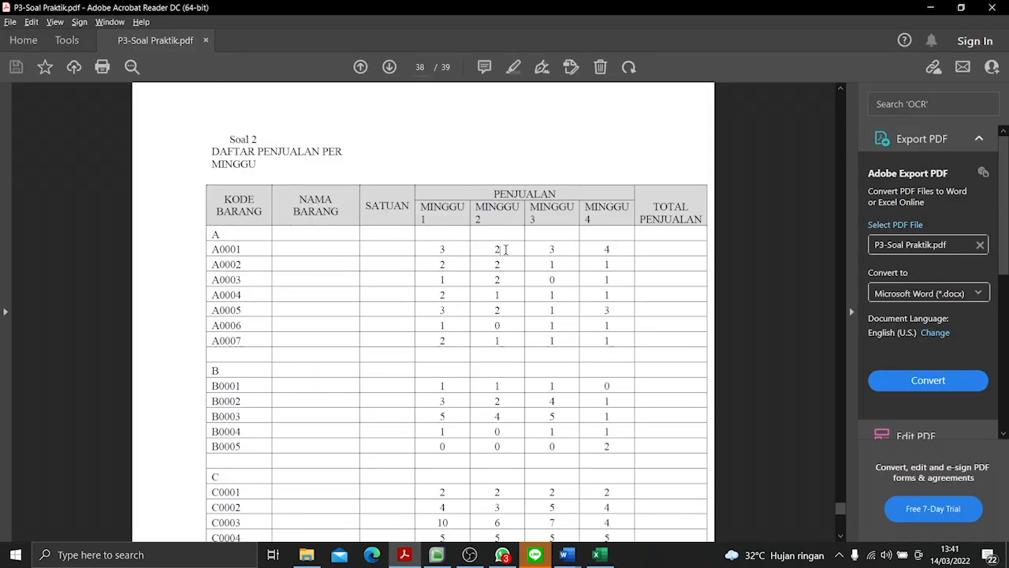
pyautogui.hotkey('alt', 'Tab')
pyautogui.write('2')
pyautogui.press('Return')
pyautogui.write('2')
pyautogui.press('Return')
pyautogui.write('2')
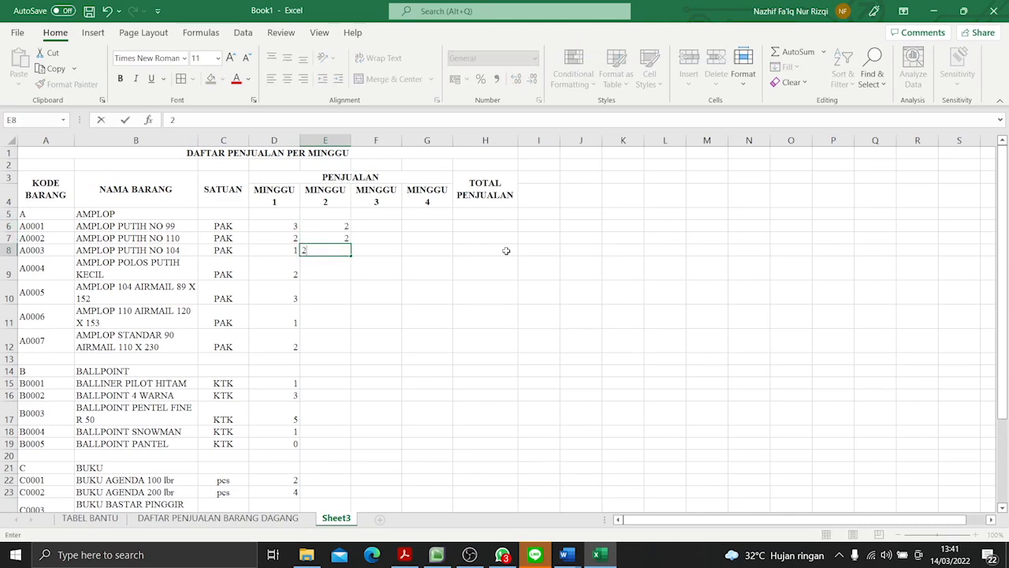
pyautogui.press('Return')
# - Enter the MINGGU 2 sales 1, 2, 0 and 1 for A0004 to A0007 in E9:E12
pyautogui.write('1')
pyautogui.press('Return')
pyautogui.write('2')
pyautogui.press('Return')
pyautogui.write('0')
pyautogui.press('Return')
pyautogui.write('1')
pyautogui.press('Return')
pyautogui.press('Return')
pyautogui.press('Return')
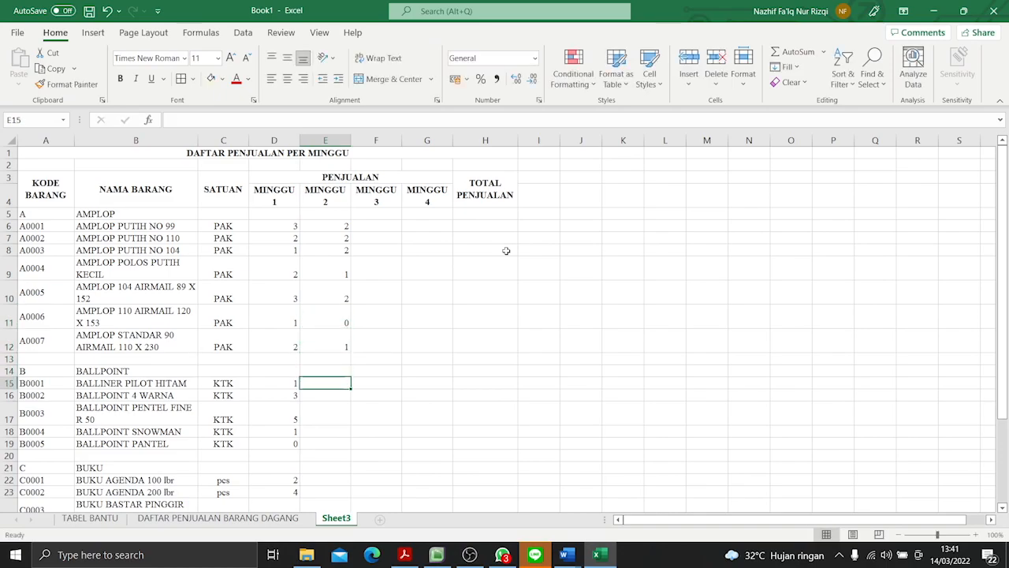
# - Enter the MINGGU 2 sales 1, 2, 4, 0 and 0 from the PDF for B0001 to B0005 in E15:E19
pyautogui.hotkey('alt', 'Tab')
pyautogui.hotkey('alt', 'Tab')
pyautogui.write('1')
pyautogui.press('Return')
pyautogui.write('2')
pyautogui.press('Return')
pyautogui.write('4')
pyautogui.press('Return')
pyautogui.write('0')
pyautogui.press('Return')
pyautogui.write('0')
pyautogui.press('Return')
pyautogui.press('Return')
pyautogui.press('Return')
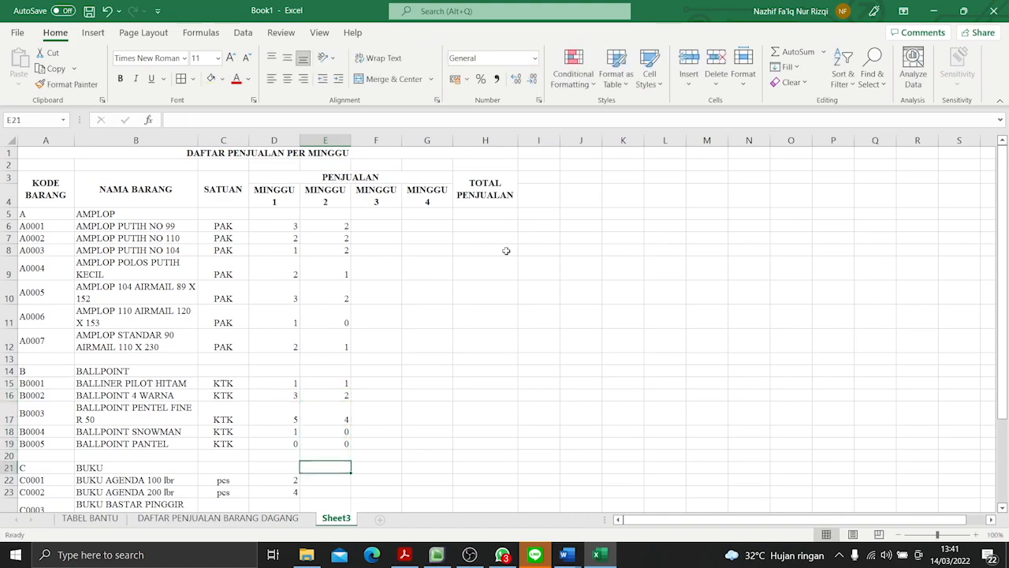
# - Enter the MINGGU 2 sales 2, 3, 6 and 5 from the PDF for C0001 to C0004 in E22:E25
pyautogui.hotkey('alt', 'Tab')
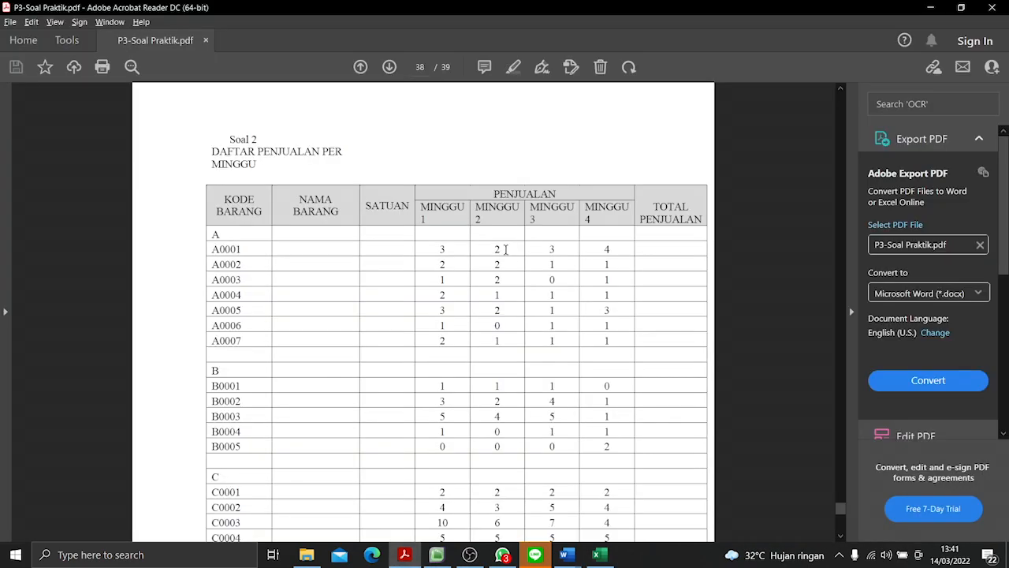
pyautogui.scroll(-5, 509, 276)
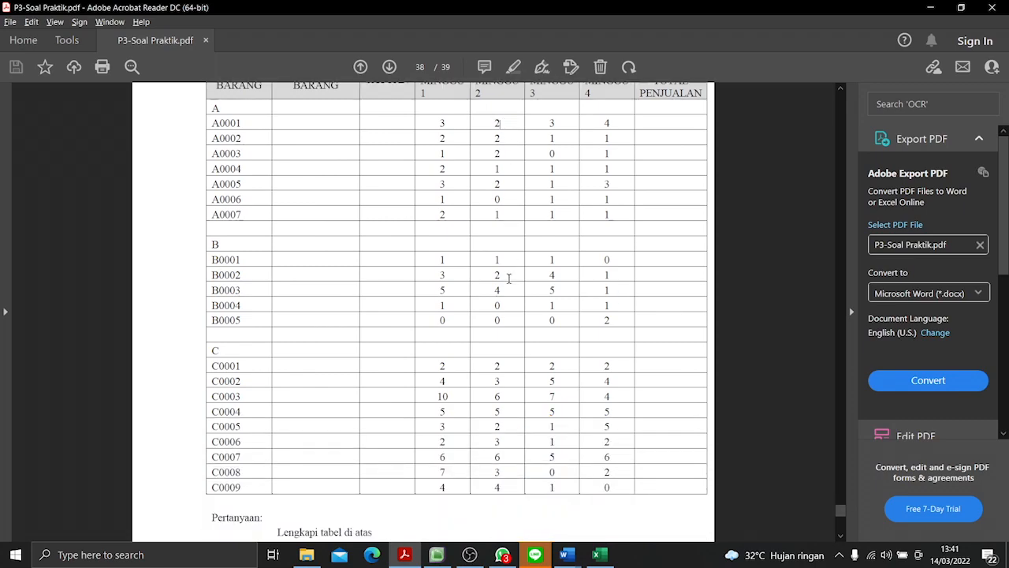
pyautogui.hotkey('alt', 'Tab')
pyautogui.scroll(-5, 510, 280)
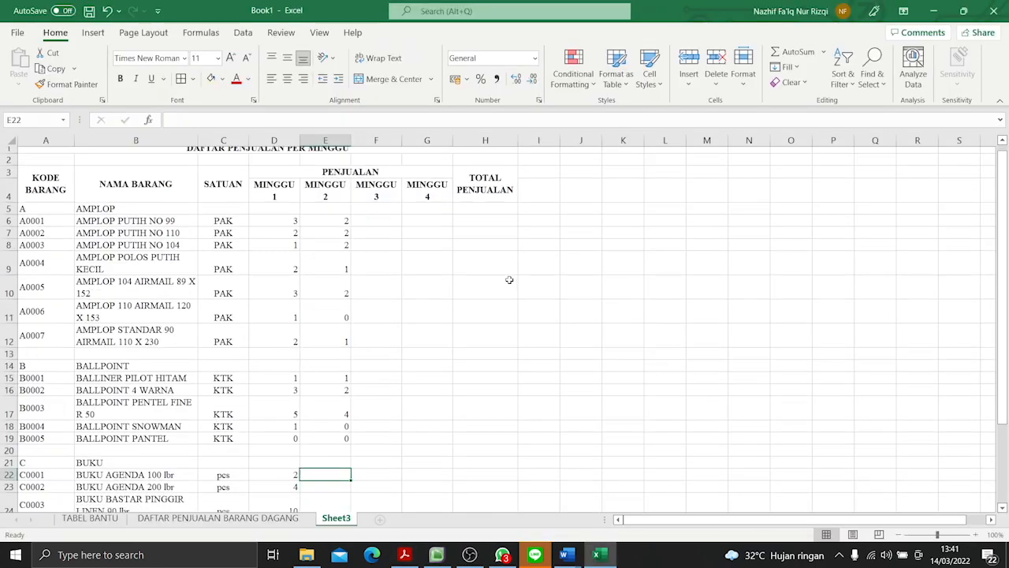
pyautogui.write('2')
pyautogui.press('Return')
pyautogui.write('3')
pyautogui.press('Return')
pyautogui.write('6')
pyautogui.press('Return')
pyautogui.write('5')
pyautogui.press('Return')
# - Enter the MINGGU 2 sales 2, 3, 6, 3 and 4 from the PDF for C0005 to C0009 in E26:E30
pyautogui.hotkey('alt', 'Tab')
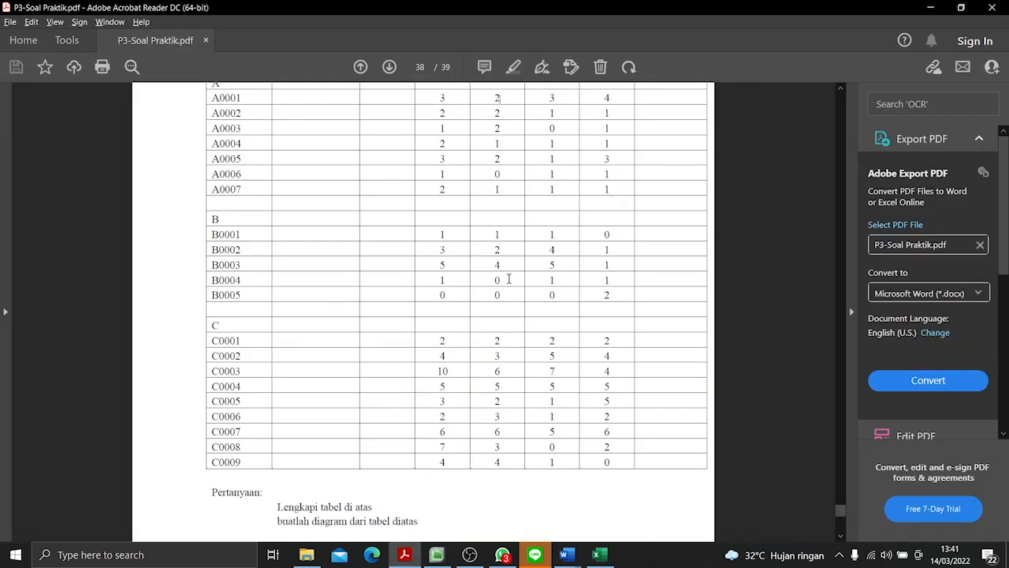
pyautogui.hotkey('alt', 'Tab')
pyautogui.write('2')
pyautogui.press('Return')
pyautogui.write('3')
pyautogui.press('Return')
pyautogui.write('6')
pyautogui.press('Return')
pyautogui.write('3')
pyautogui.press('Return')
pyautogui.hotkey('alt', 'Tab')
pyautogui.hotkey('alt', 'Tab')
pyautogui.hotkey('alt', 'Tab')
pyautogui.hotkey('alt', 'Tab')
pyautogui.write('4')
pyautogui.press('Return')
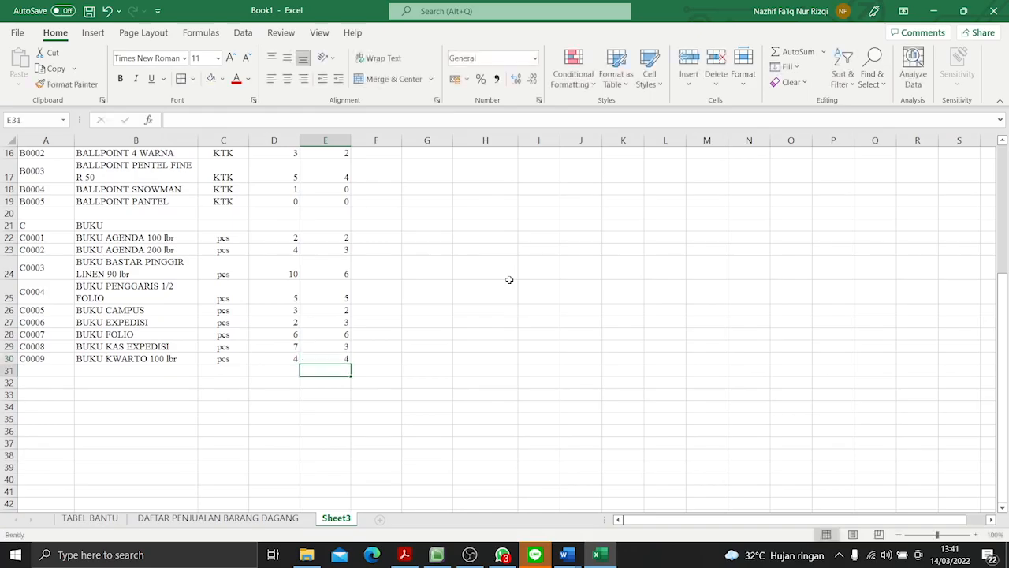
pyautogui.hotkey('alt', 'Tab')
pyautogui.hotkey('alt', 'Tab')
# - Center the weekly sales range D6:G30 both horizontally and vertically
pyautogui.scroll(2, 388, 255)
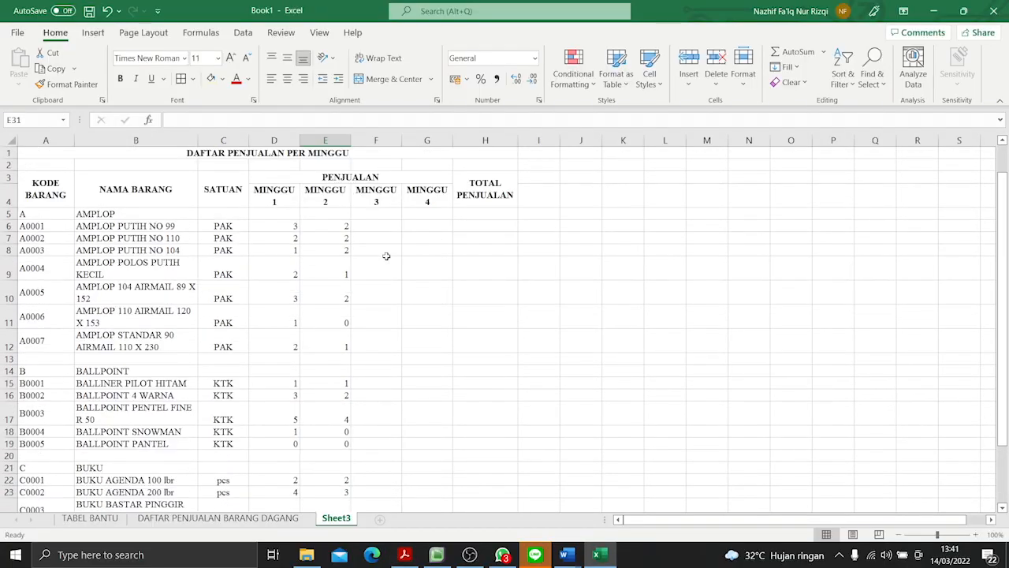
pyautogui.moveTo(270, 225); pyautogui.dragTo(446, 468)
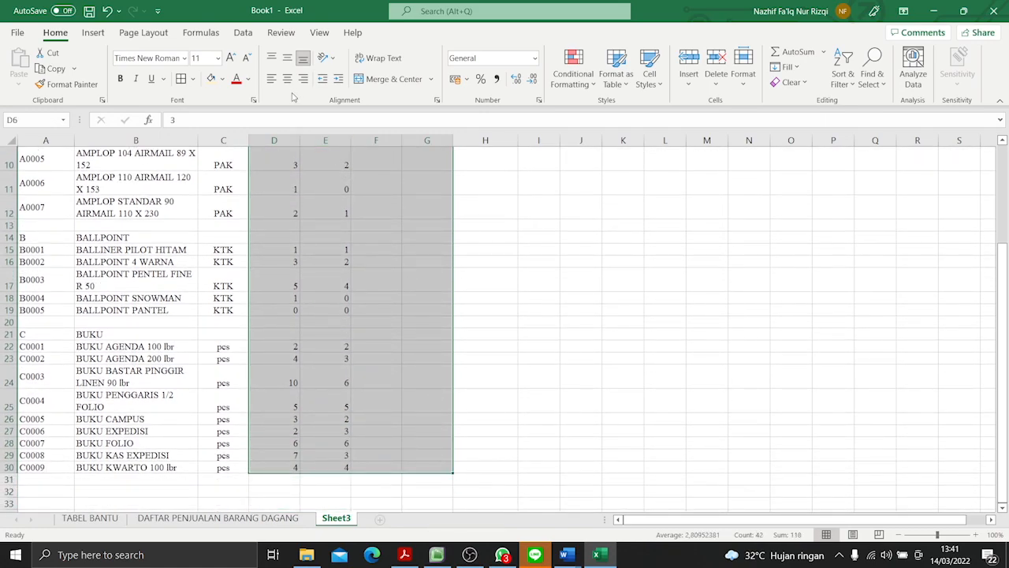
pyautogui.click(287, 79)
pyautogui.click(287, 58)
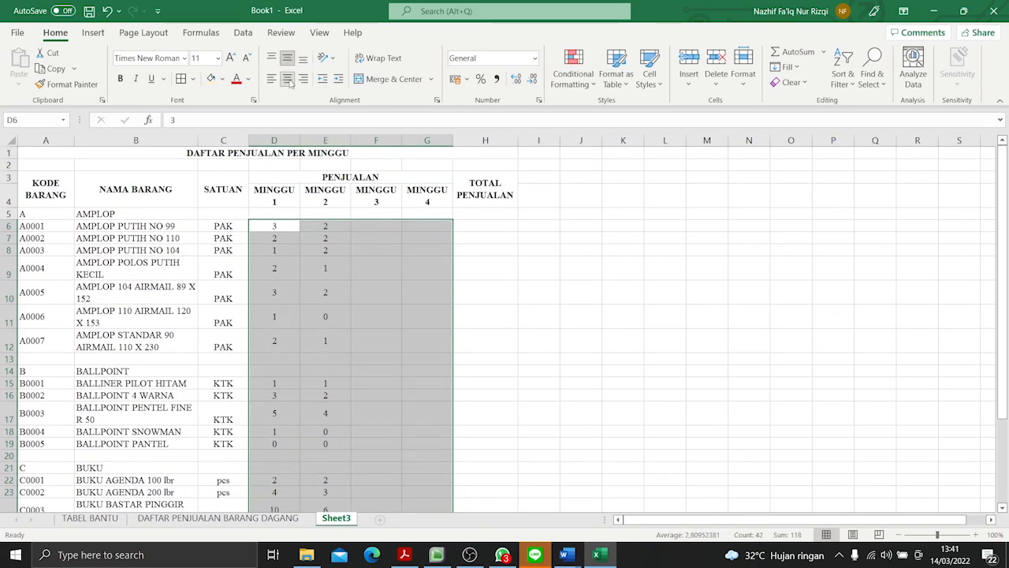
# - Check the MINGGU 3 sales in the PDF and enter 3, 1 and 0 for A0001 to A0003 in F6:F8
pyautogui.click(381, 225)
pyautogui.hotkey('alt', 'Tab')
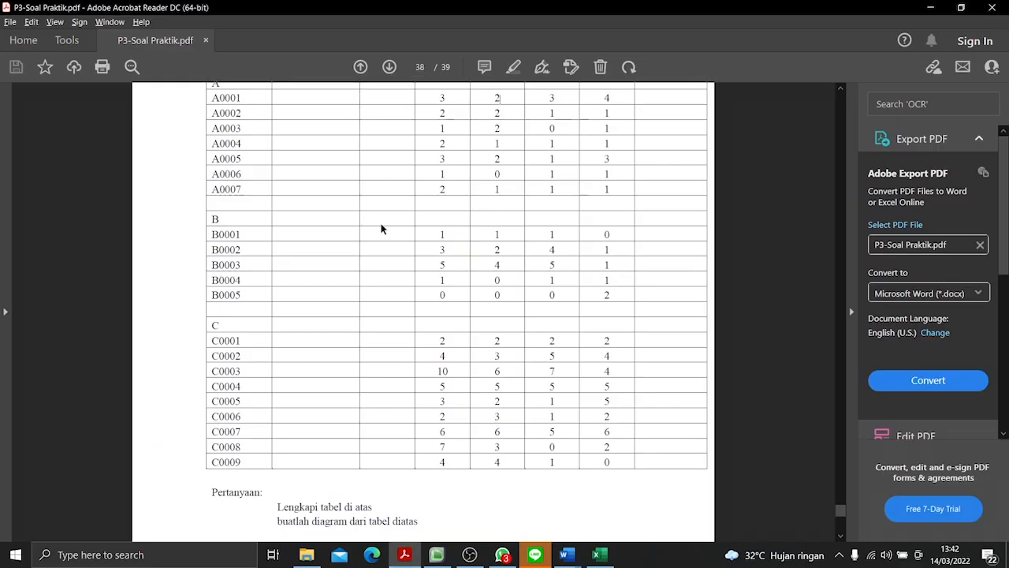
pyautogui.scroll(3, 565, 276)
pyautogui.scroll(-2, 565, 277)
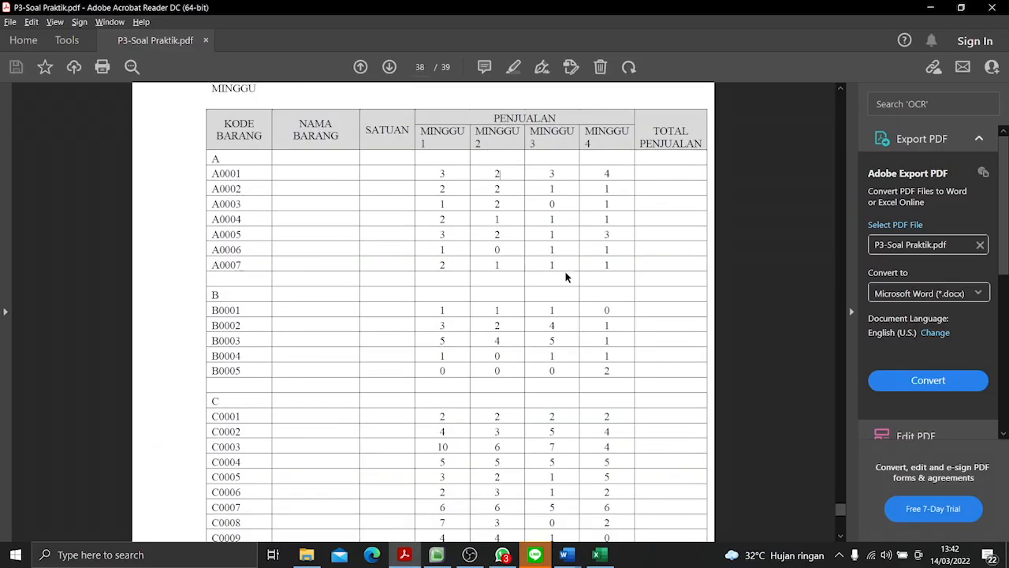
pyautogui.hotkey('alt', 'Tab')
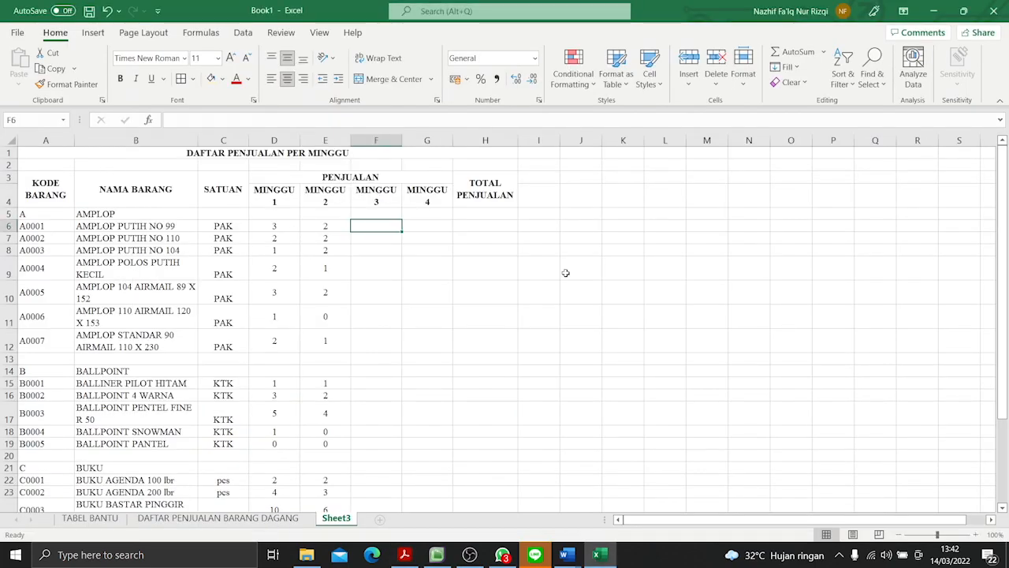
pyautogui.write('3')
pyautogui.press('Return')
pyautogui.write('1')
pyautogui.press('Return')
pyautogui.write('0')
pyautogui.press('Return')
# - Enter the MINGGU 3 sales 1, 1, 1 and 1 for A0004 to A0007 in F9:F12
pyautogui.write('1')
pyautogui.press('Return')
pyautogui.write('1')
pyautogui.press('Return')
pyautogui.write('1')
pyautogui.press('Return')
pyautogui.press('Return')
pyautogui.press('Return')
pyautogui.press('Return')
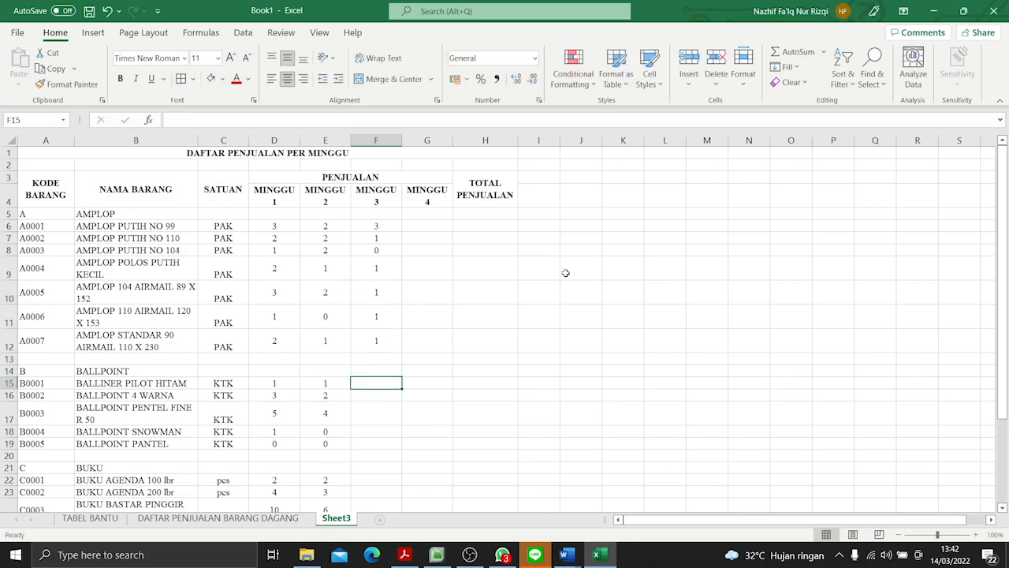
# - Enter the MINGGU 3 sales 1, 4, 5 and 1 from the PDF for B0001 to B0004 in F15:F18
pyautogui.hotkey('alt', 'Tab')
pyautogui.hotkey('alt', 'Tab')
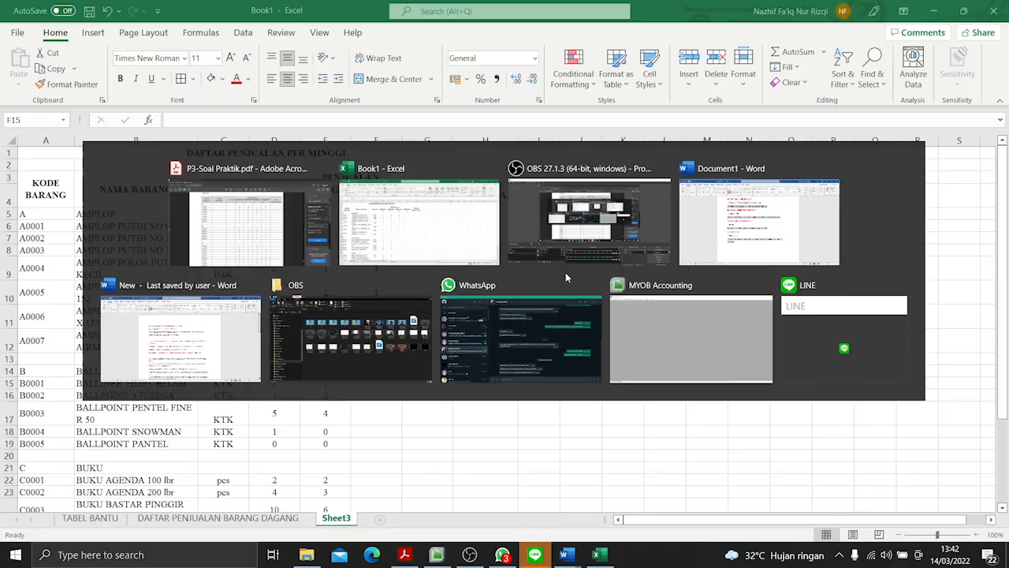
pyautogui.write('1')
pyautogui.press('Return')
pyautogui.write('4')
pyautogui.press('Return')
pyautogui.write('5')
pyautogui.press('Return')
pyautogui.write('1')
pyautogui.press('Return')
# - Enter the MINGGU 3 sales 0 for B0005 in F19, removing the stray hyphen
pyautogui.write('0-')
pyautogui.press('Return')
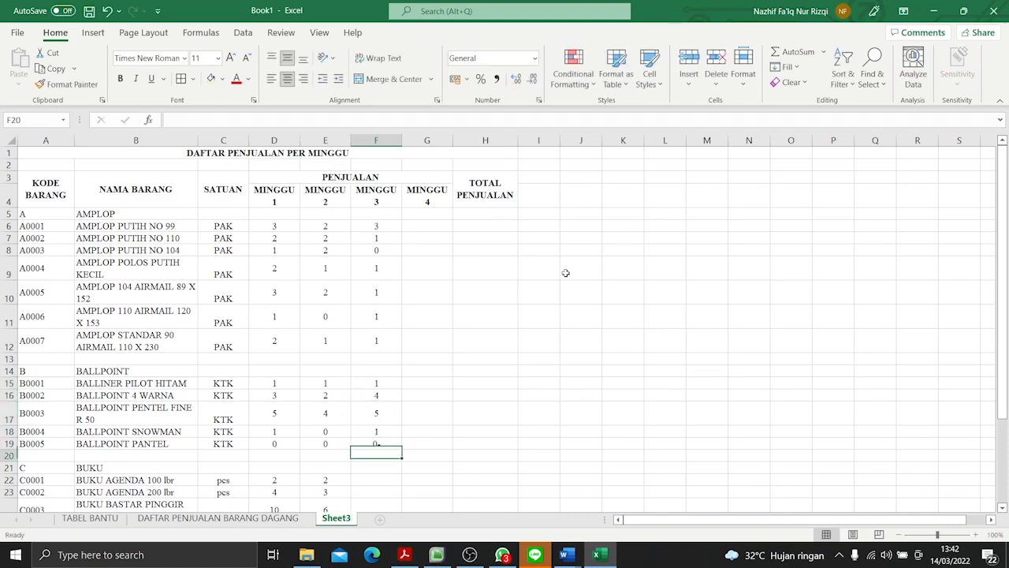
pyautogui.press('Return')
pyautogui.press('Return')
pyautogui.click(395, 445)
pyautogui.doubleClick(395, 445)
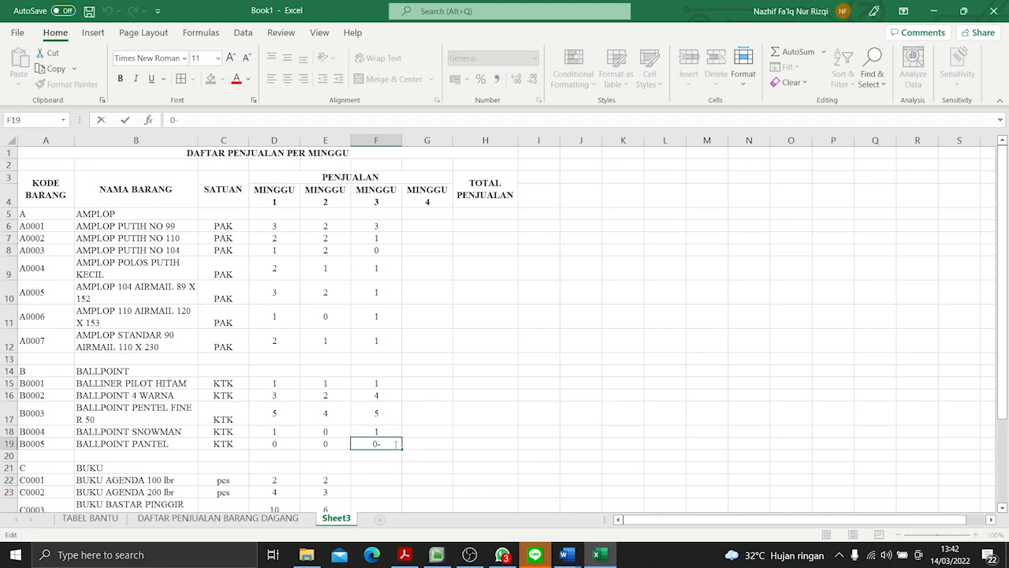
pyautogui.press('Return')
pyautogui.press('Return')
pyautogui.press('Return')
# - Enter the MINGGU 3 sales 2, 4, 7 and 5 for C0001 to C0004 in F22:F25
pyautogui.hotkey('alt', 'Tab')
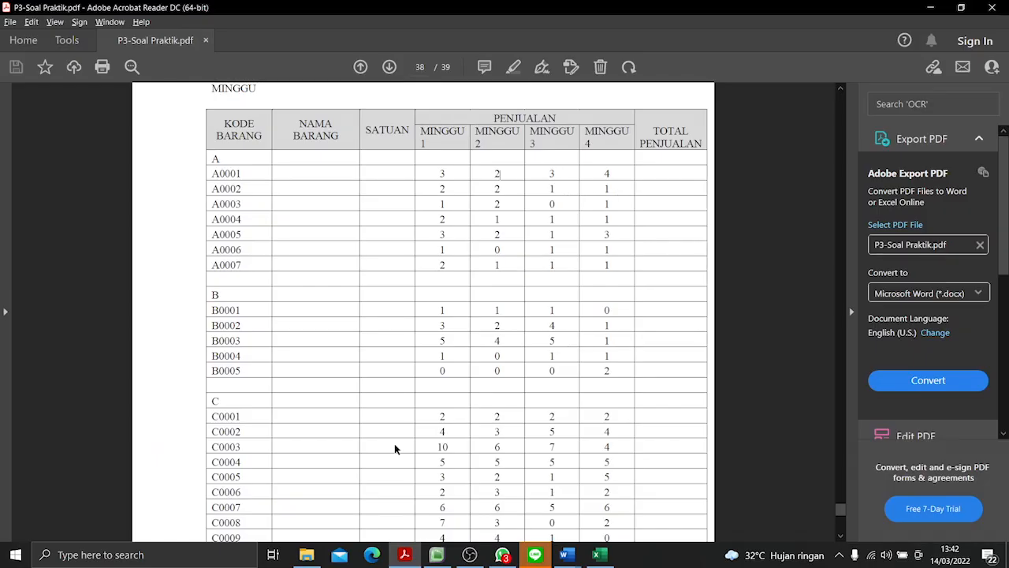
pyautogui.hotkey('alt', 'Tab')
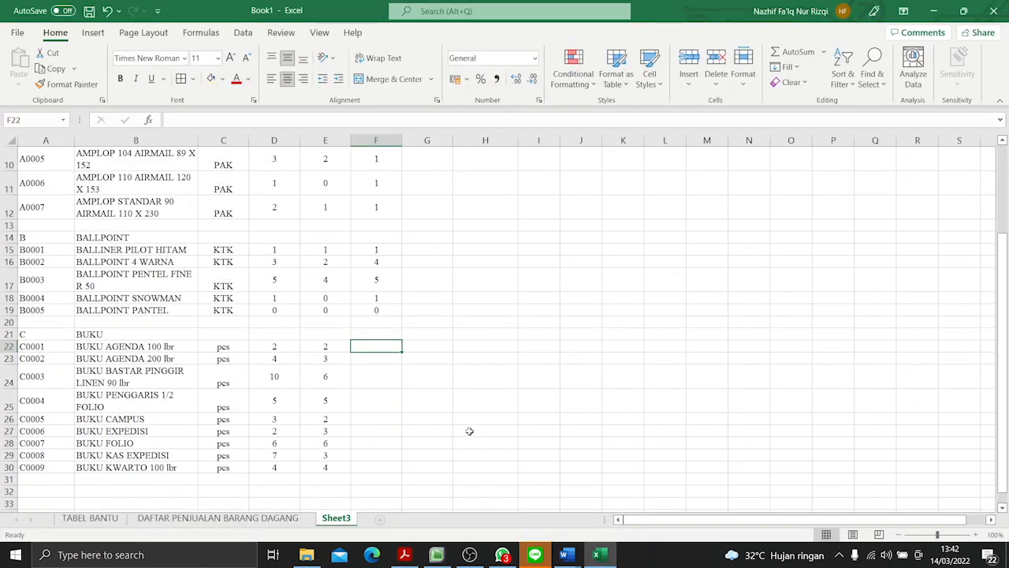
pyautogui.write('2')
pyautogui.press('Return')
pyautogui.write('7')
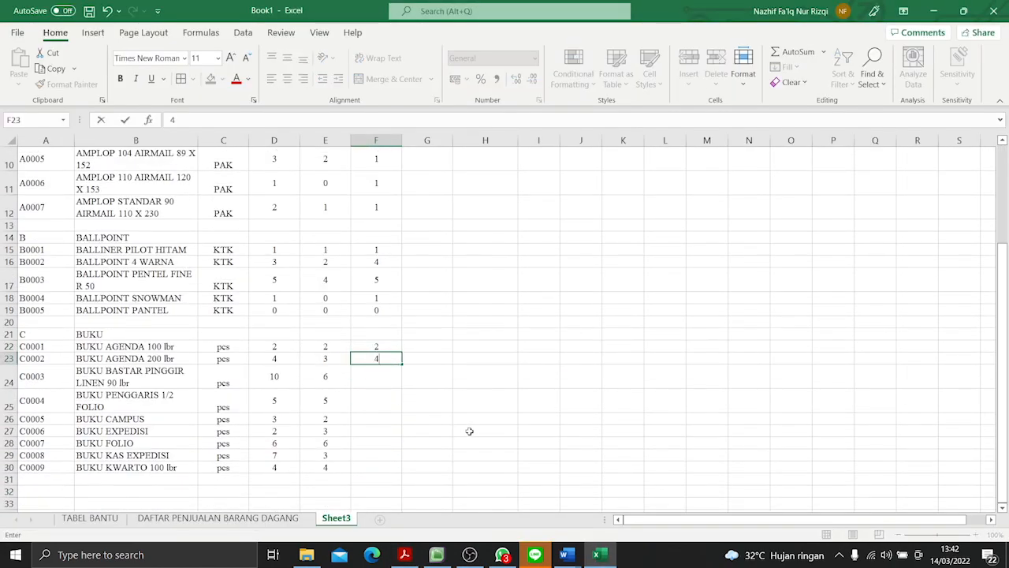
pyautogui.press('Return')
pyautogui.write('7')
pyautogui.press('Return')
pyautogui.write('5')
pyautogui.press('Return')
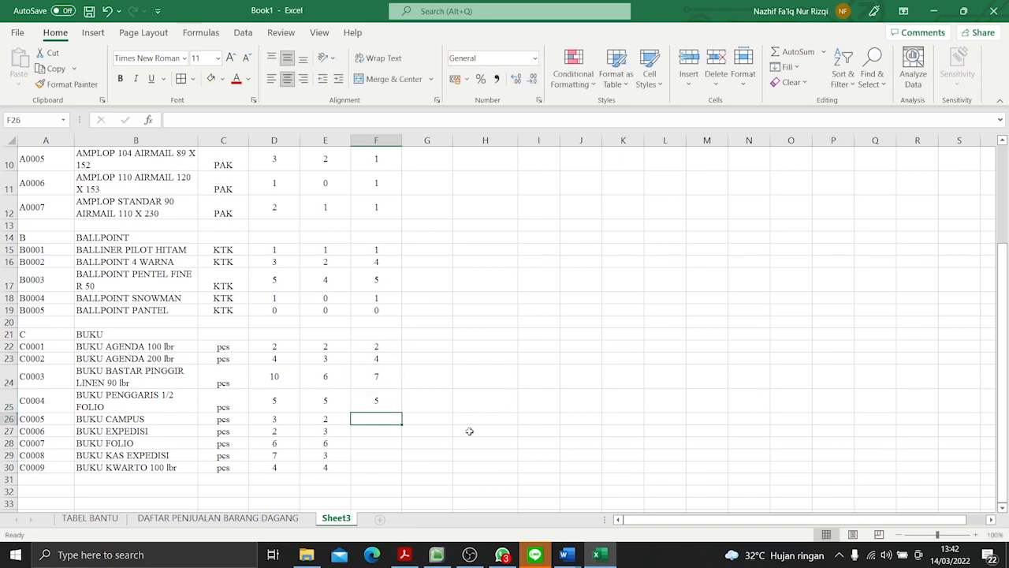
# - Enter the MINGGU 3 sales 1, 1, 5, 0 and 1 from the PDF for C0005 to C0009 in F26:F30
pyautogui.hotkey('alt', 'Tab')
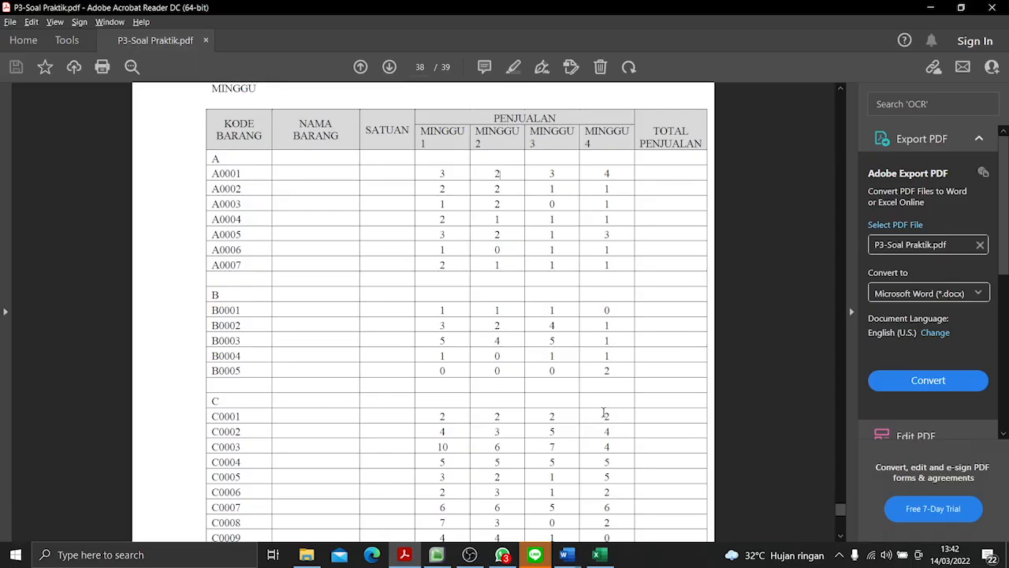
pyautogui.scroll(-1, 603, 417)
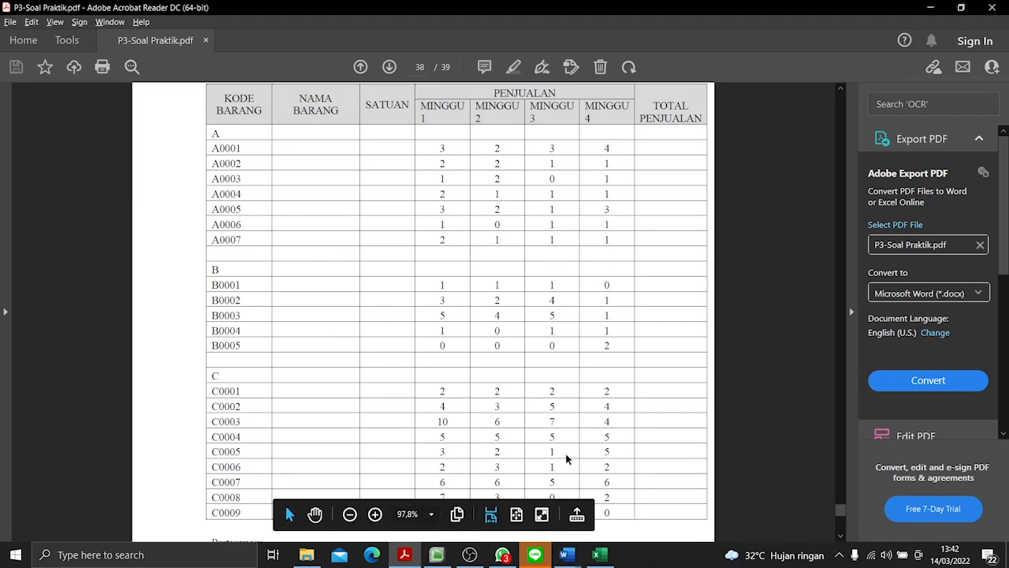
pyautogui.scroll(-3, 608, 419)
pyautogui.hotkey('alt', 'Tab')
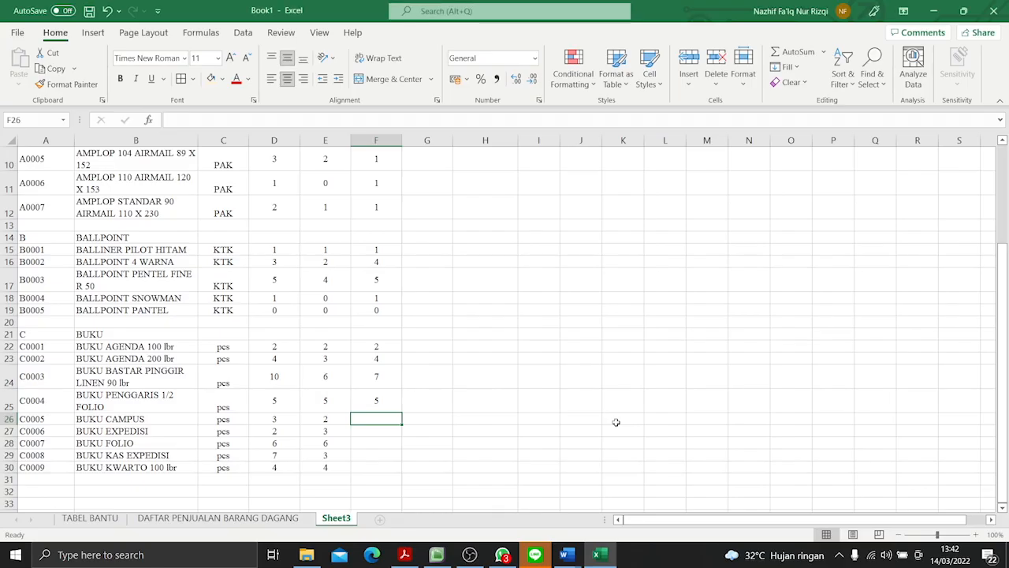
pyautogui.write('1')
pyautogui.press('Return')
pyautogui.write('1')
pyautogui.press('Return')
pyautogui.write('5')
pyautogui.press('Return')
pyautogui.write('0')
pyautogui.press('Return')
pyautogui.write('1')
pyautogui.press('Return')
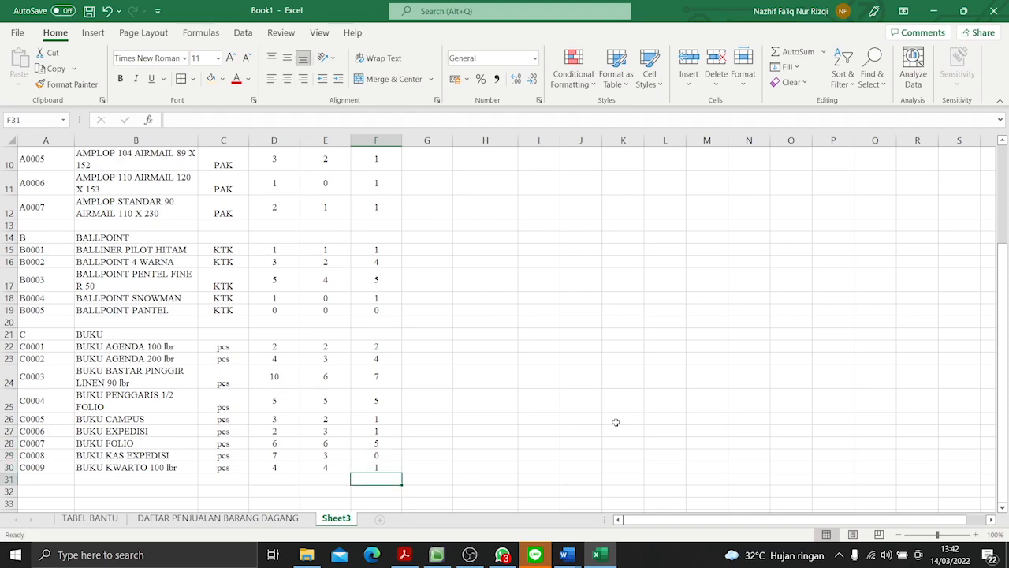
# - Check the MINGGU 4 sales in the PDF and enter 4, 1, 1 and 1 for A0001 to A0004 in G6:G9
pyautogui.scroll(3, 431, 262)
pyautogui.hotkey('alt', 'Tab')
pyautogui.scroll(2, 513, 250)
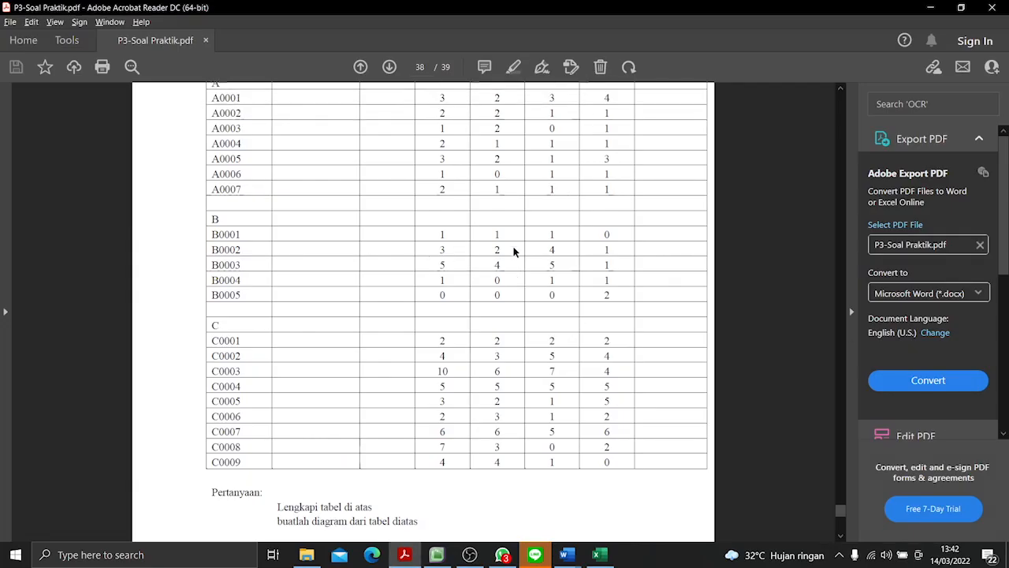
pyautogui.hotkey('alt', 'Tab')
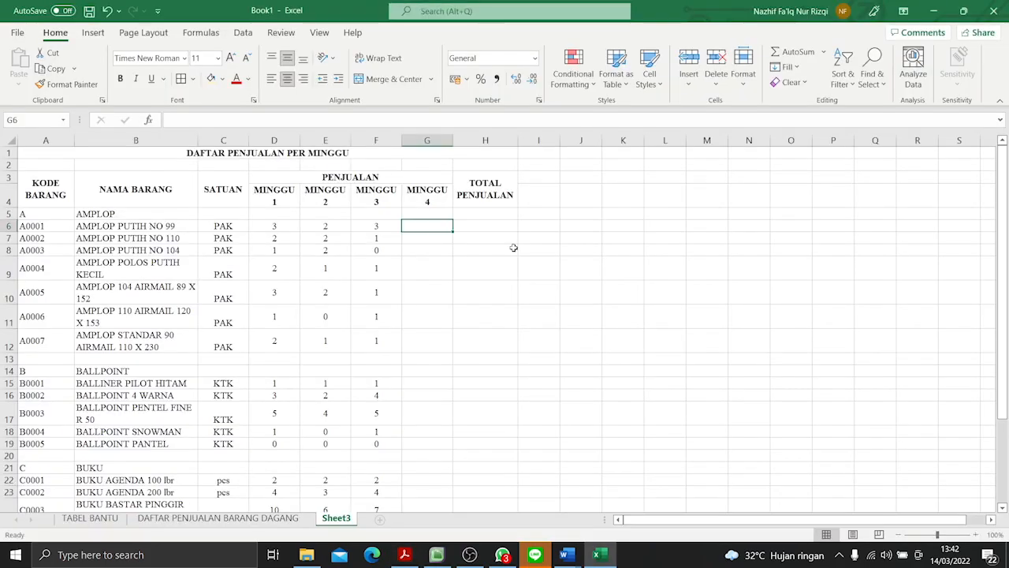
pyautogui.write('4')
pyautogui.press('Return')
pyautogui.write('1')
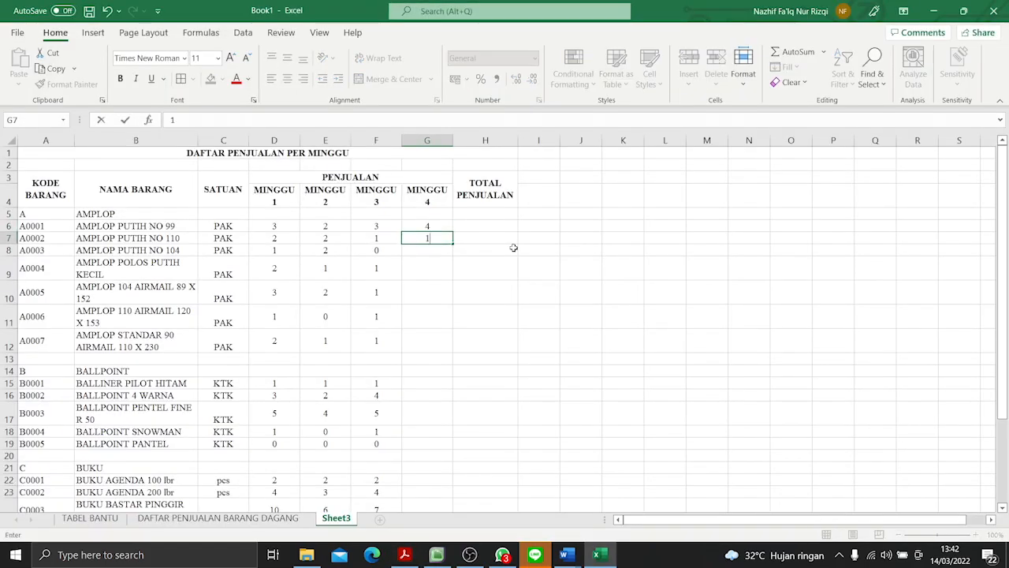
pyautogui.press('Return')
pyautogui.write('1')
pyautogui.press('Return')
pyautogui.write('1')
pyautogui.press('Return')
# - Enter the MINGGU 4 sales 3, 1 and 1 from the PDF for A0005 to A0007 in G10:G12
pyautogui.hotkey('alt', 'Tab')
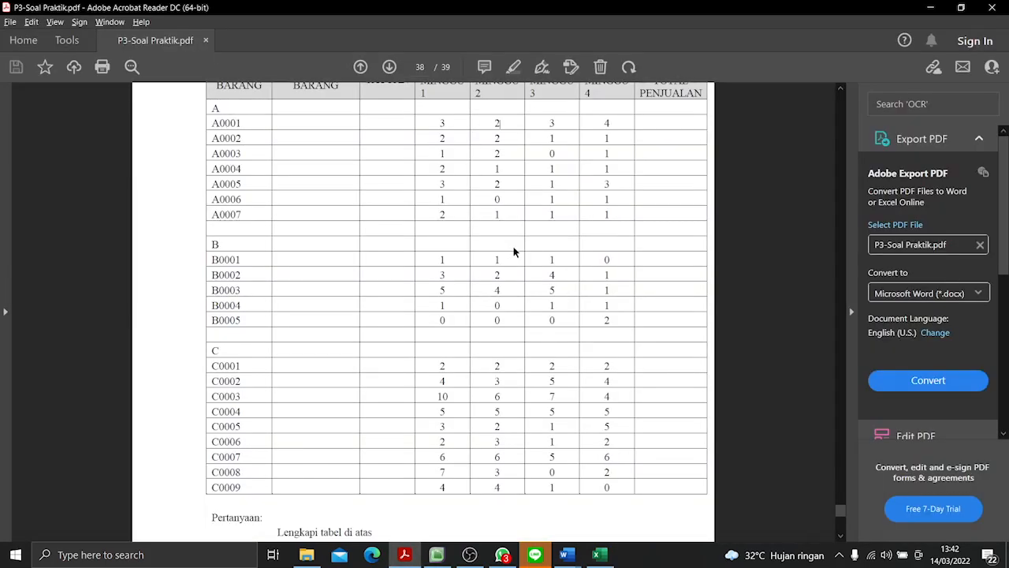
pyautogui.hotkey('alt', 'Tab')
pyautogui.write('3')
pyautogui.press('Return')
pyautogui.write('1')
pyautogui.press('Return')
pyautogui.write('1')
pyautogui.press('Return')
pyautogui.press('Return')
pyautogui.press('Return')
# - Enter the MINGGU 4 sales 0, 1, 1, 1 and 2 from the PDF for B0001 to B0005 in G15:G19
pyautogui.hotkey('alt', 'Tab')
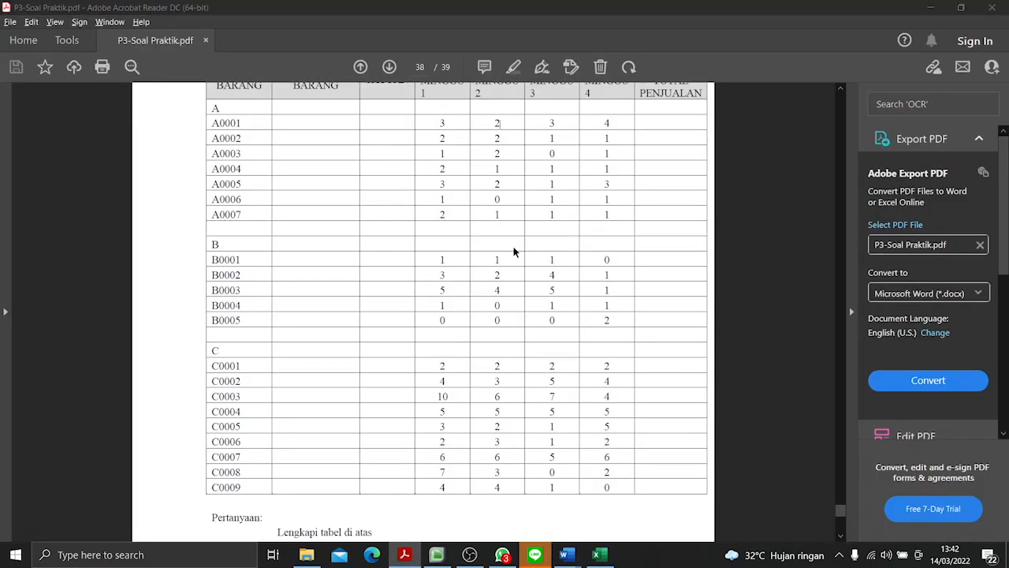
pyautogui.hotkey('alt', 'Tab')
pyautogui.write('0')
pyautogui.press('Return')
pyautogui.write('1')
pyautogui.press('Return')
pyautogui.write('1')
pyautogui.press('Return')
pyautogui.write('1')
pyautogui.press('Return')
pyautogui.write('2')
pyautogui.press('Return')
pyautogui.press('Return')
pyautogui.press('Return')
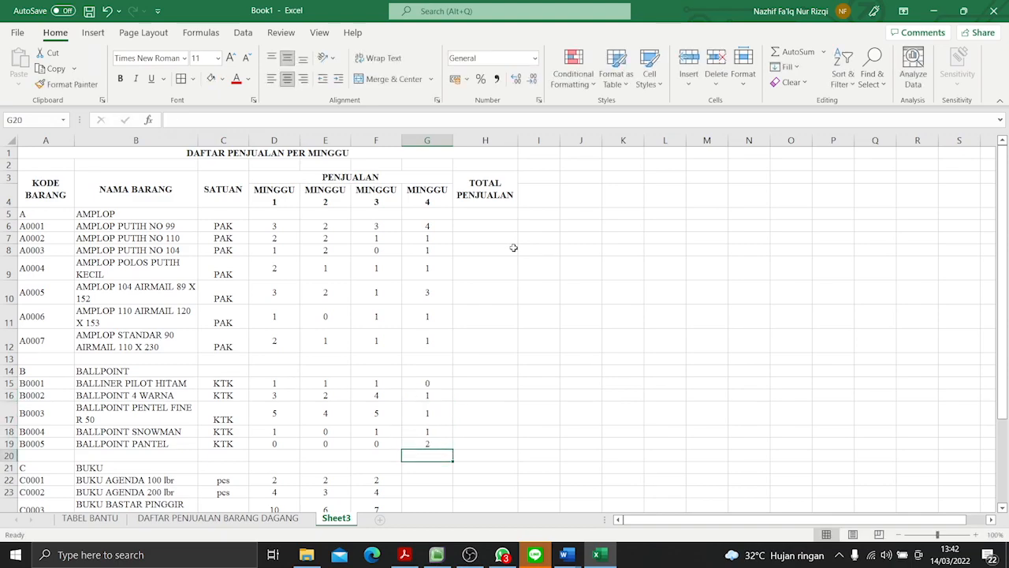
# - Enter the MINGGU 4 sales 2, 4 and 4 from the PDF for C0001 to C0003 in G22:G24
pyautogui.hotkey('alt', 'Tab')
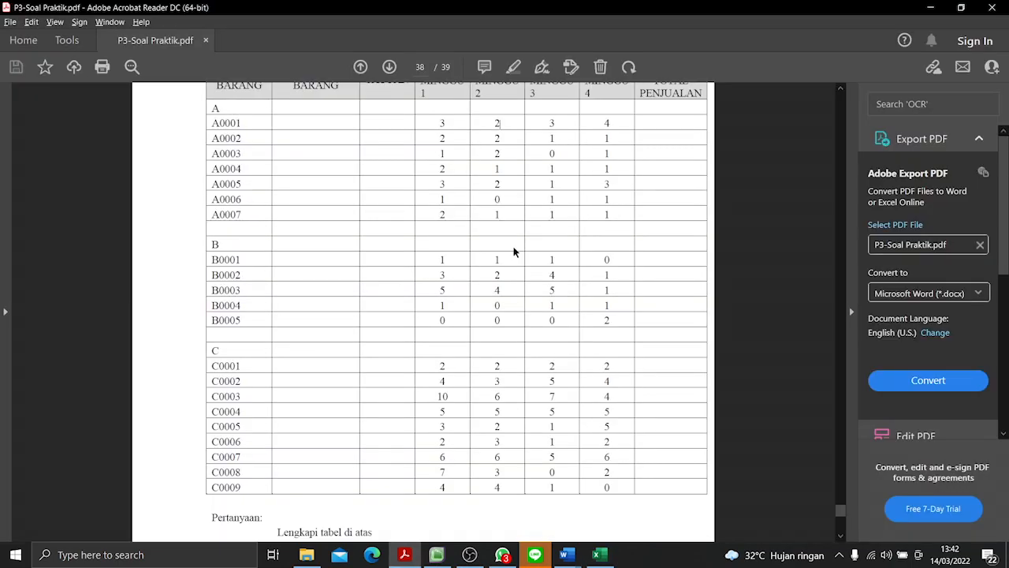
pyautogui.hotkey('alt', 'Tab')
pyautogui.write('2')
pyautogui.press('Return')
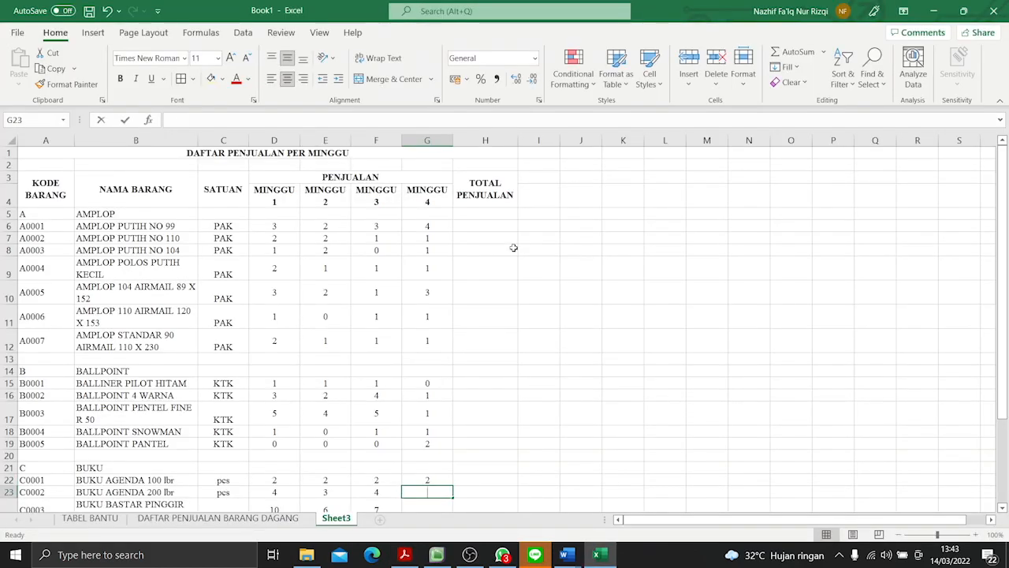
pyautogui.write('4')
pyautogui.press('Return')
pyautogui.write('4')
pyautogui.press('Return')
# - Enter the MINGGU 4 sales 5, 5 and 2 from the PDF for C0004 to C0006 in G25:G27
pyautogui.hotkey('alt', 'Tab')
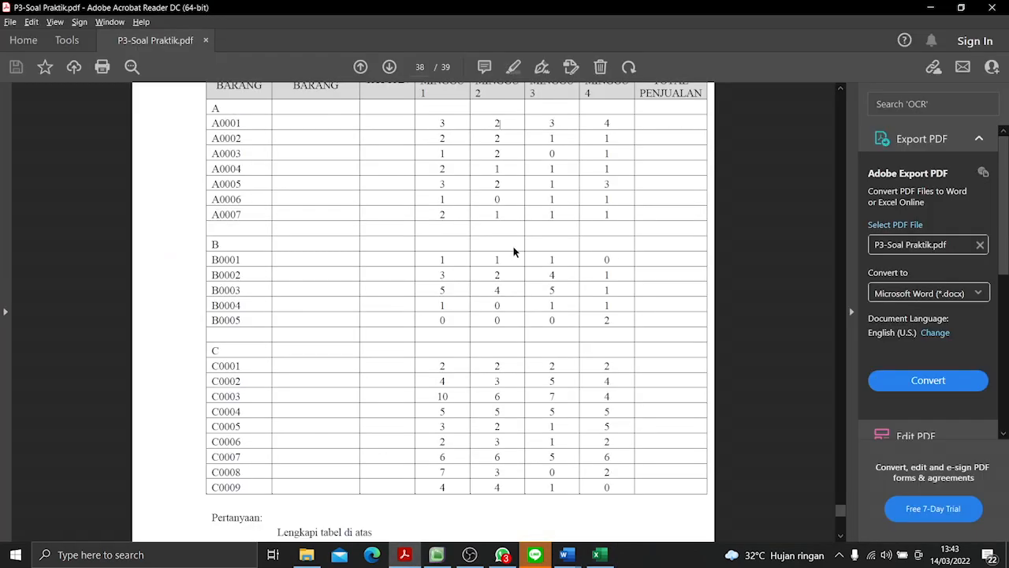
pyautogui.hotkey('alt', 'Tab')
pyautogui.write('5')
pyautogui.press('Return')
pyautogui.write('5')
pyautogui.press('Return')
pyautogui.write('2')
pyautogui.press('Return')
# - Enter the MINGGU 4 sales 6, 2 and 0 from the PDF for C0007 to C0009 in G28:G30
pyautogui.hotkey('alt', 'Tab')
pyautogui.hotkey('alt', 'Tab')
pyautogui.write('6')
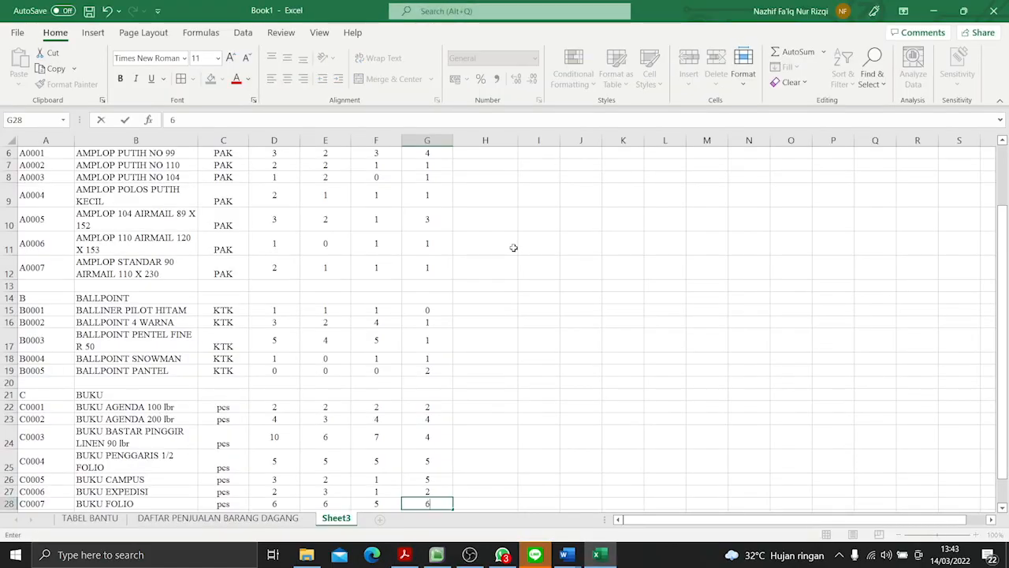
pyautogui.press('Return')
pyautogui.write('2')
pyautogui.press('Return')
pyautogui.write('0')
pyautogui.press('Return')
pyautogui.press('Return')
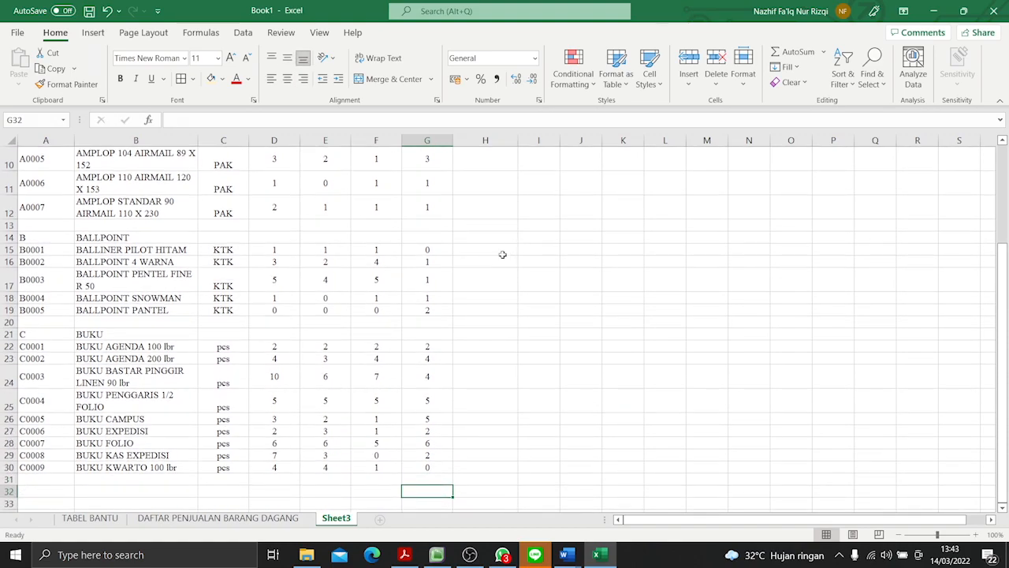
pyautogui.click(487, 265)
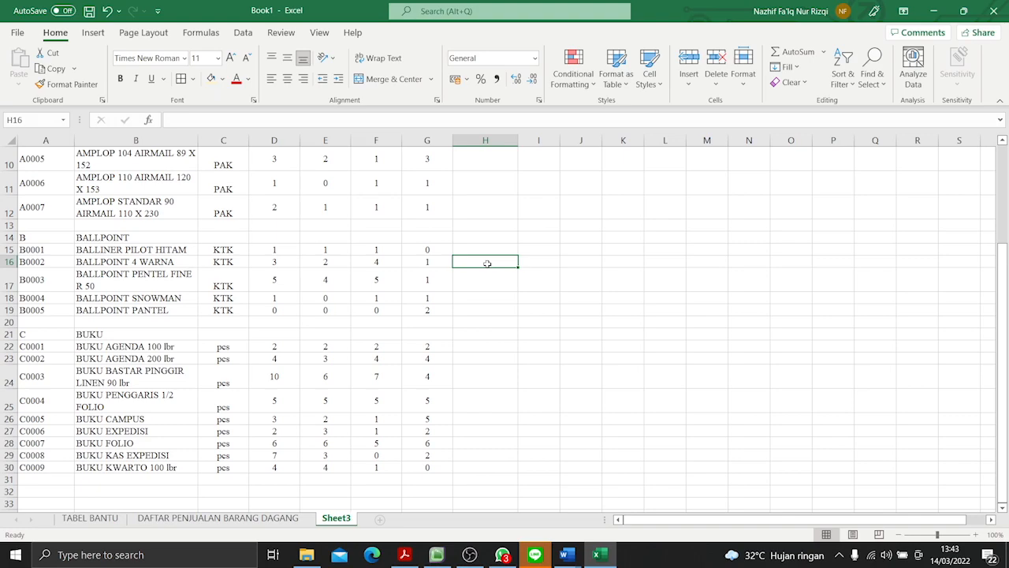
# - Apply all borders to the whole weekly sales table from A3 to H30
pyautogui.scroll(3, 488, 263)
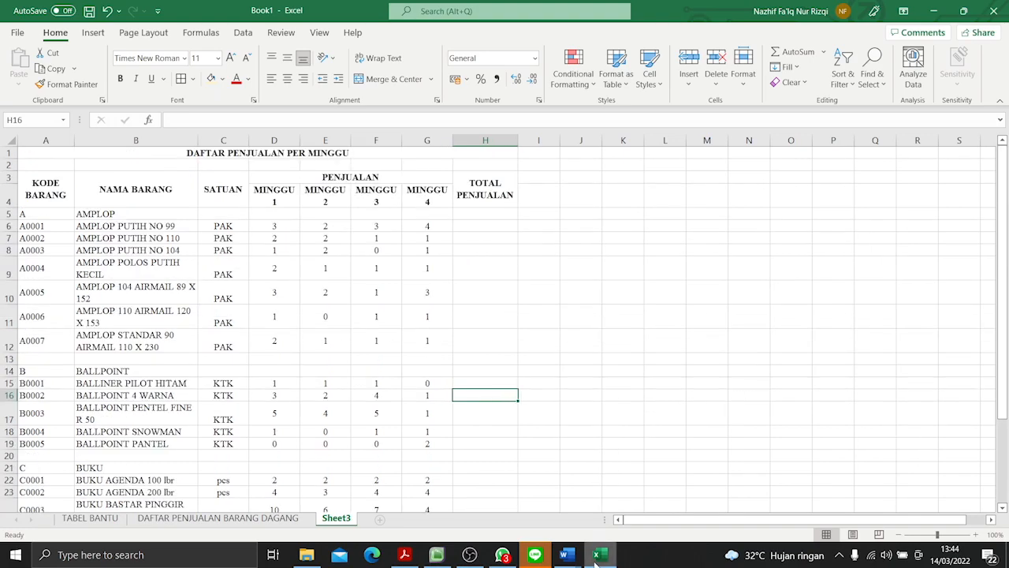
pyautogui.moveTo(80, 183); pyautogui.dragTo(485, 472)
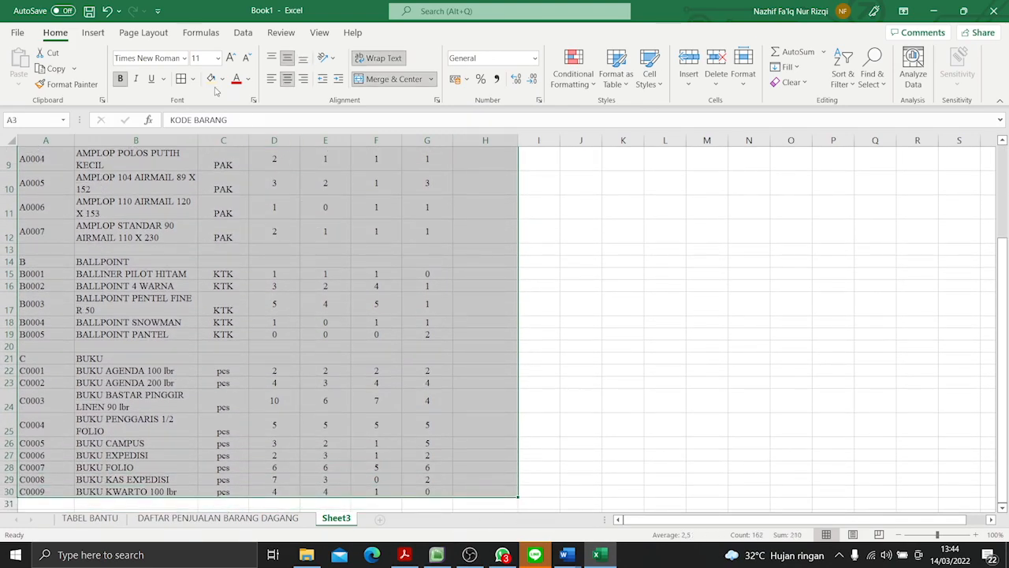
pyautogui.scroll(3, 223, 341)
pyautogui.click(223, 340)
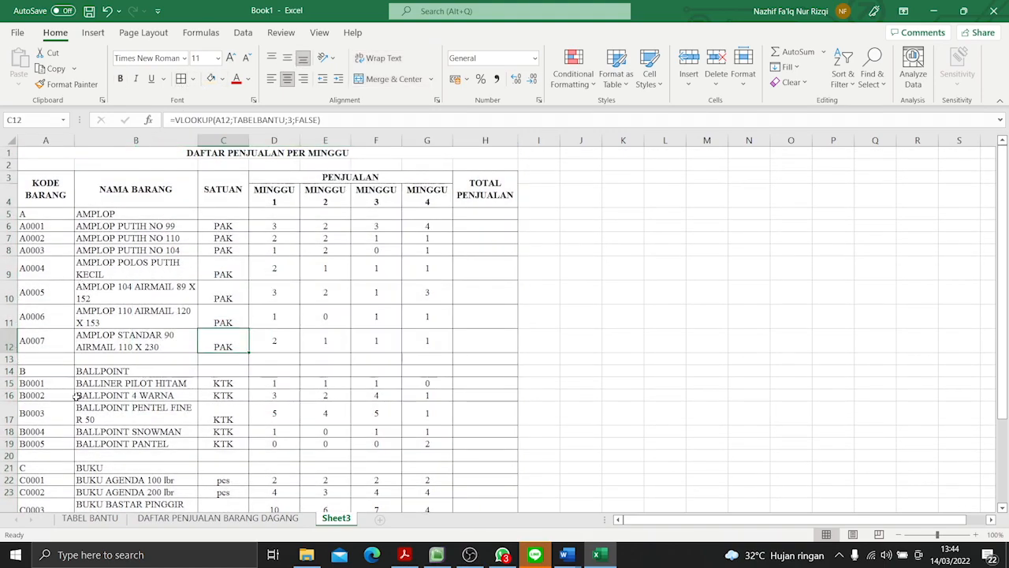
# - Enter the formula =SUM(D6:G6) in H6 to total the four weeks of sales for A0001
pyautogui.click(477, 227)
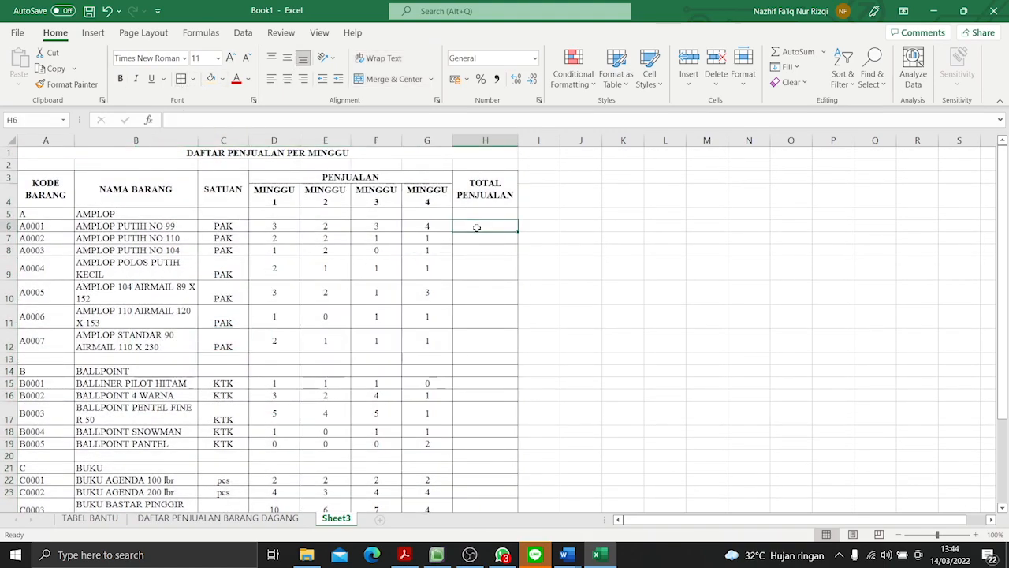
pyautogui.click(270, 226)
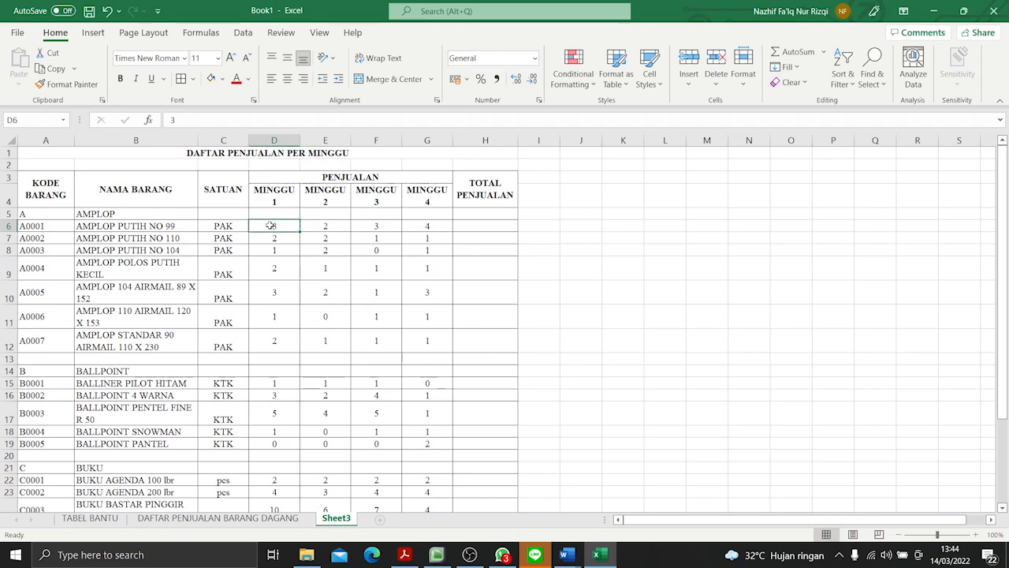
pyautogui.click(428, 227)
pyautogui.moveTo(279, 230); pyautogui.dragTo(427, 229)
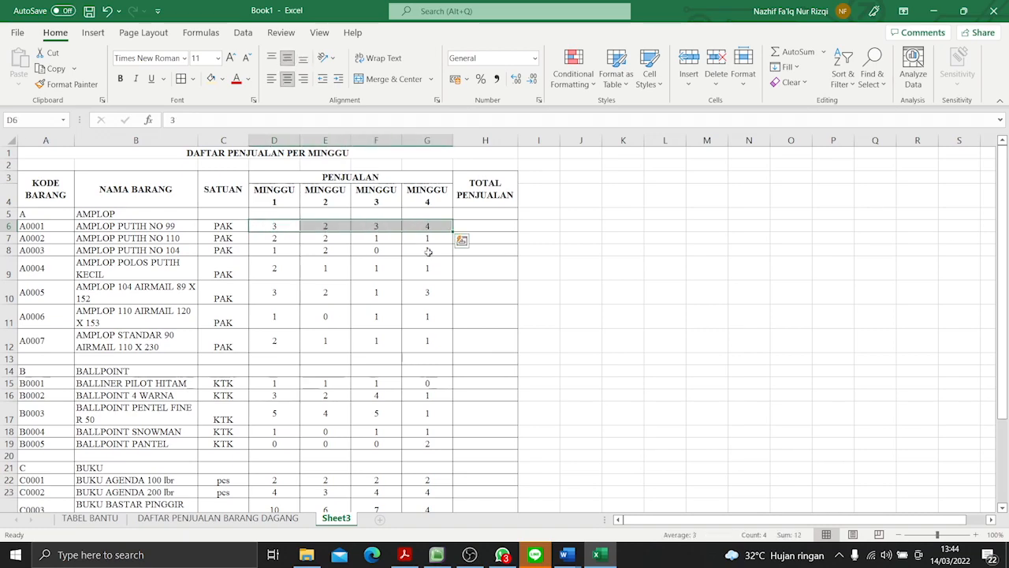
pyautogui.click(435, 258)
pyautogui.click(463, 227)
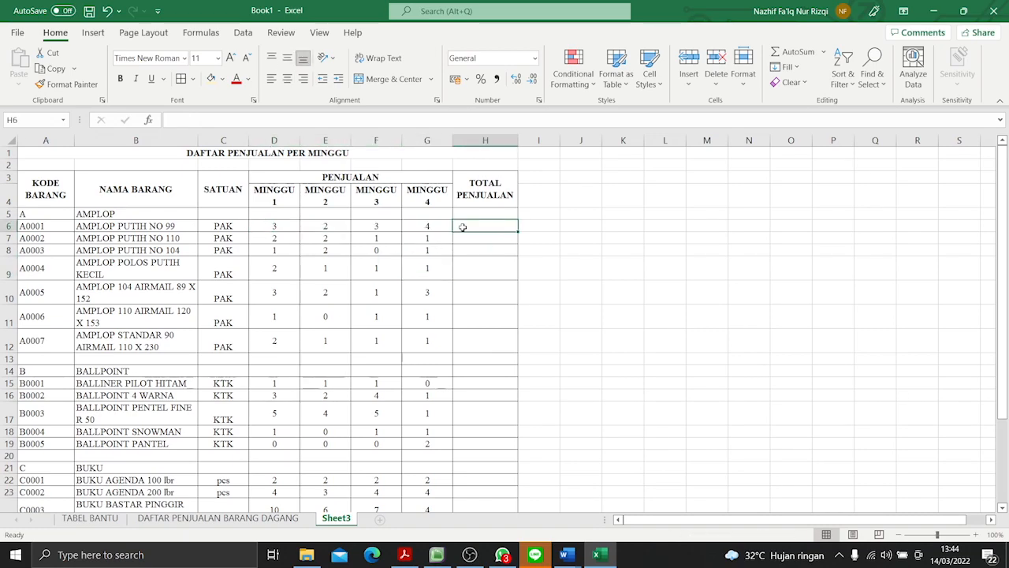
pyautogui.write('=SUM')
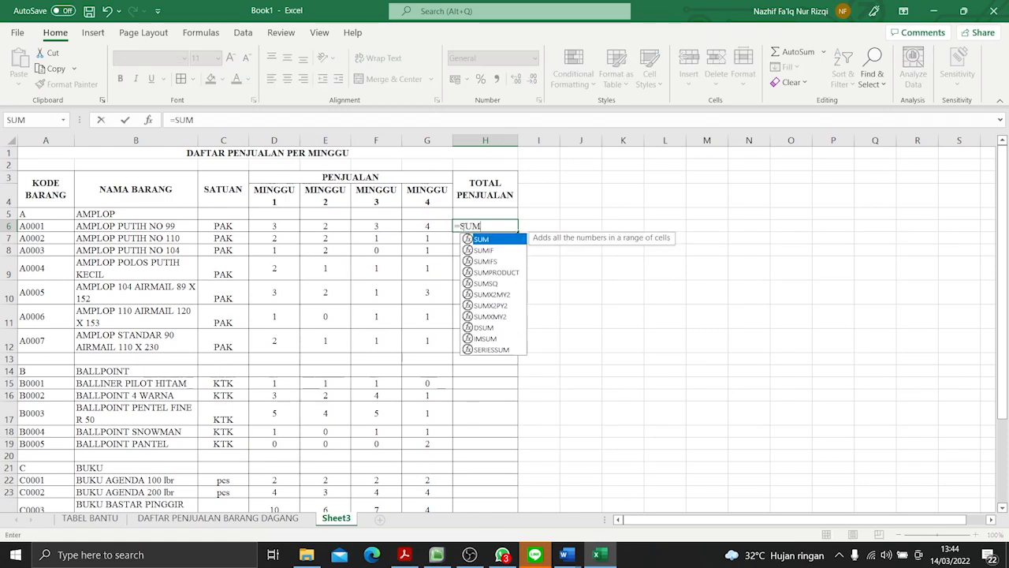
pyautogui.write('(')
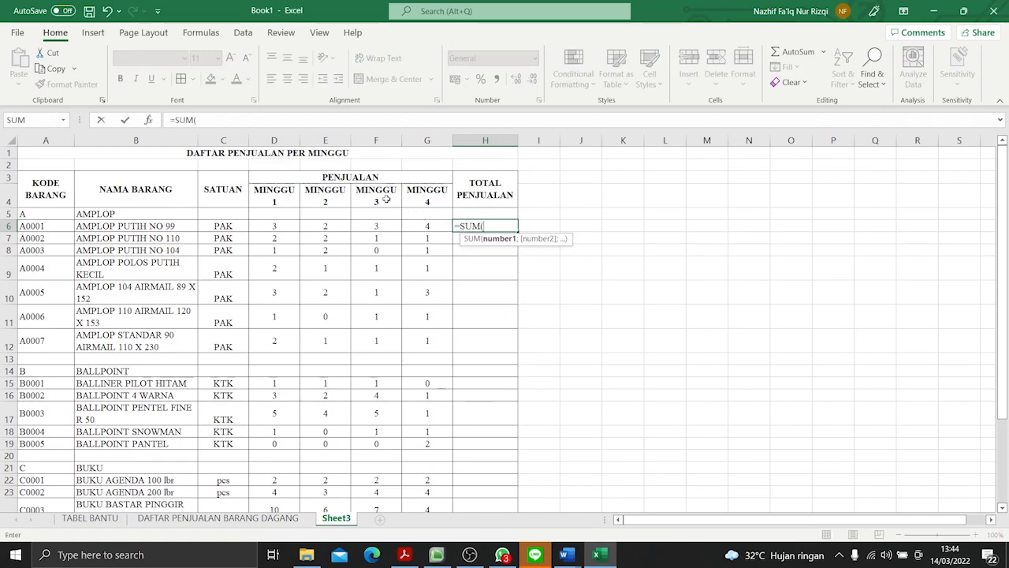
pyautogui.click(282, 228)
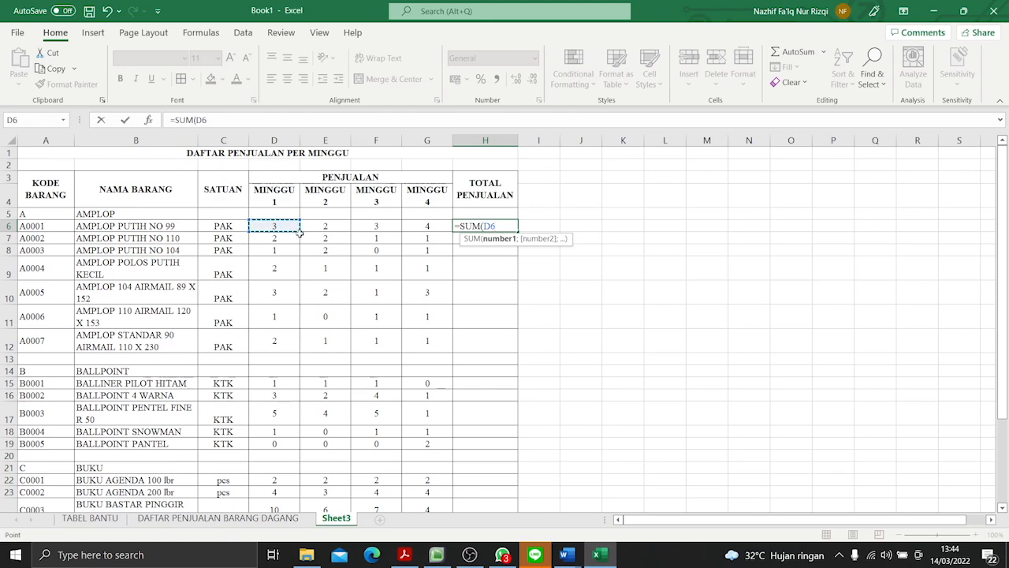
pyautogui.press('Down')
pyautogui.click(300, 228)
pyautogui.moveTo(300, 228); pyautogui.dragTo(430, 226)
pyautogui.press('Return')
# - Fill the TOTAL PENJUALAN formula from H6 down to H30
pyautogui.click(478, 228)
pyautogui.moveTo(518, 233); pyautogui.dragTo(514, 473)
pyautogui.scroll(3, 577, 416)
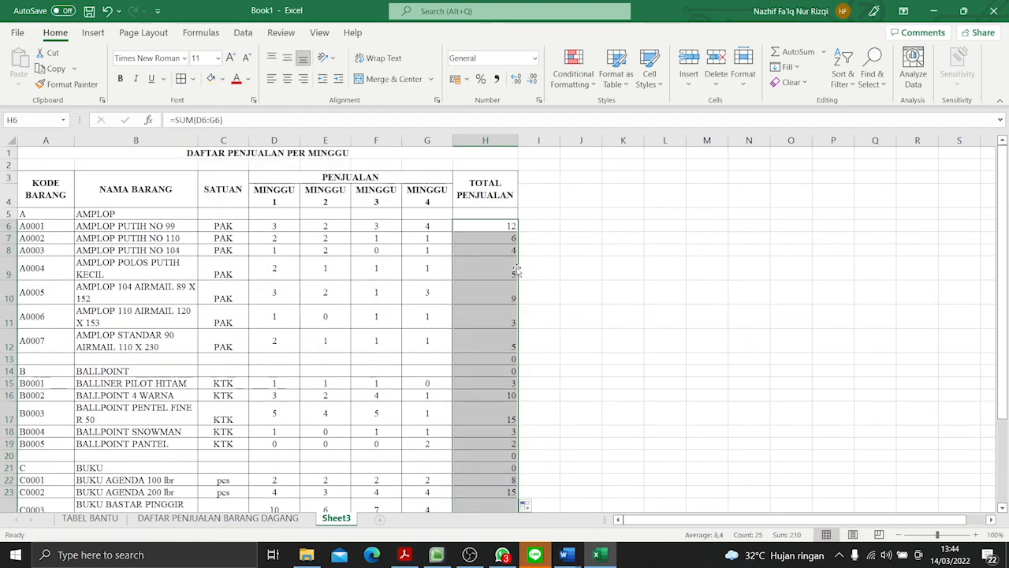
# - Clear the total formulas from the blank and category rows, cells H13, H14, H20 and H21
pyautogui.click(513, 359)
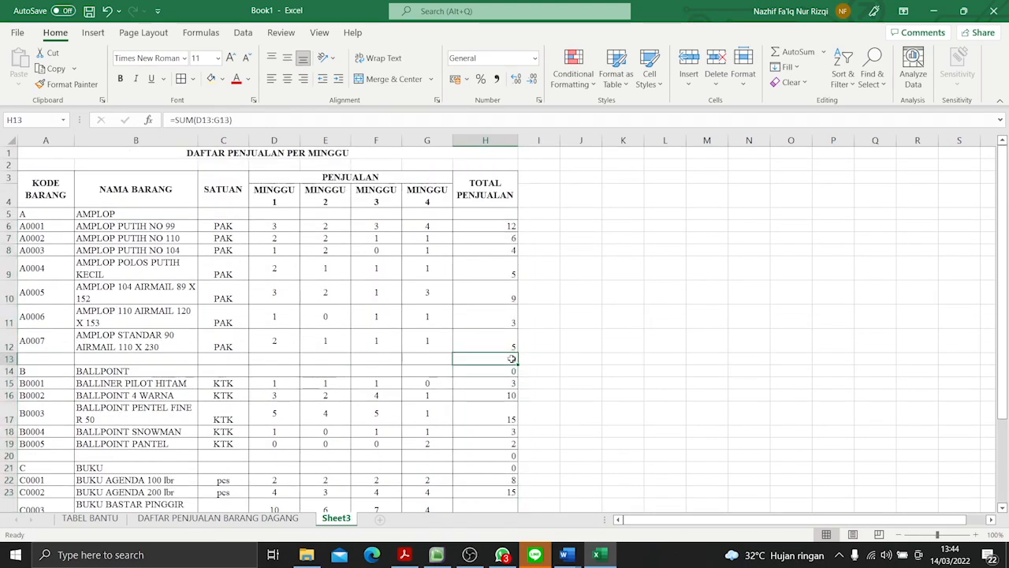
pyautogui.press('BackSpace')
pyautogui.click(512, 370)
pyautogui.press('BackSpace')
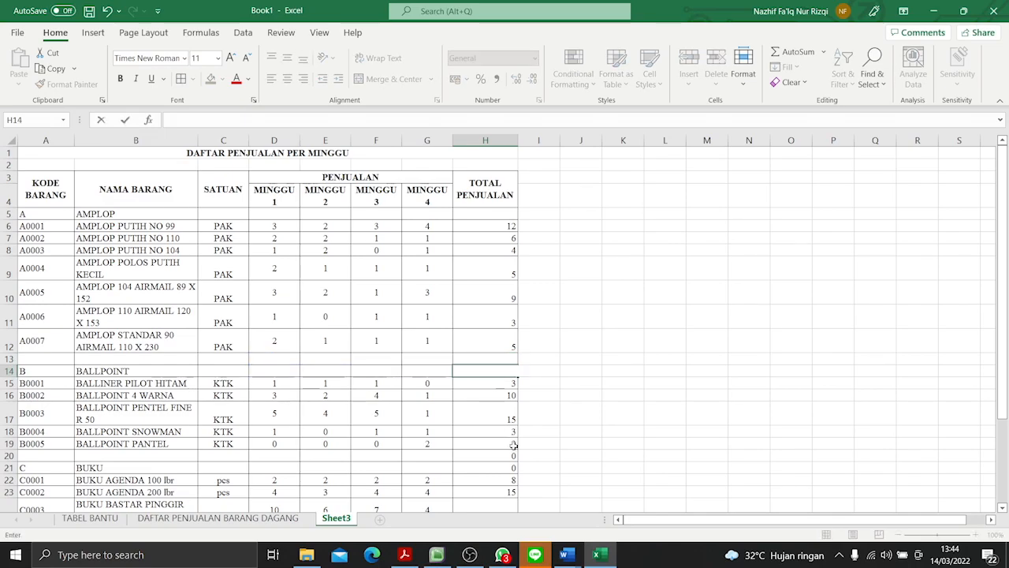
pyautogui.scroll(-3, 513, 445)
pyautogui.click(503, 322)
pyautogui.press('BackSpace')
pyautogui.click(502, 333)
pyautogui.press('BackSpace')
pyautogui.scroll(3, 564, 340)
pyautogui.click(565, 340)
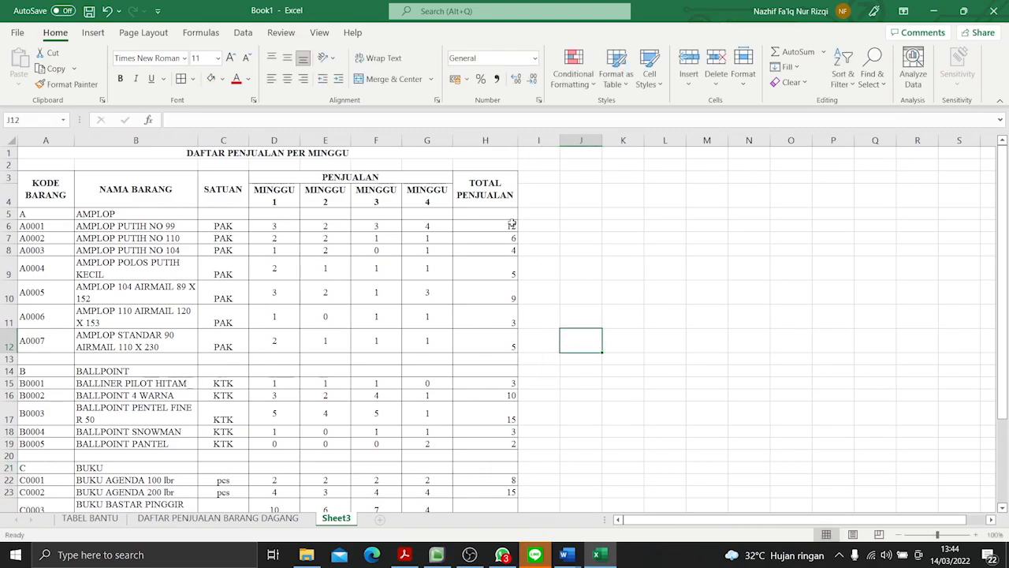
# - Center the TOTAL PENJUALAN values in H5:H30 horizontally
pyautogui.moveTo(498, 215); pyautogui.dragTo(503, 490)
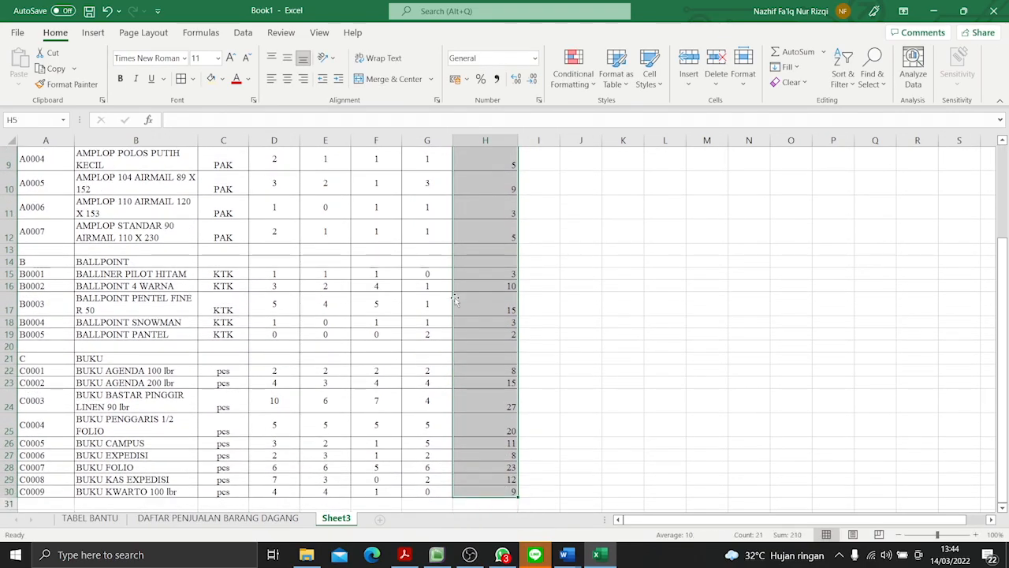
pyautogui.click(287, 82)
pyautogui.scroll(3, 564, 308)
pyautogui.click(565, 308)
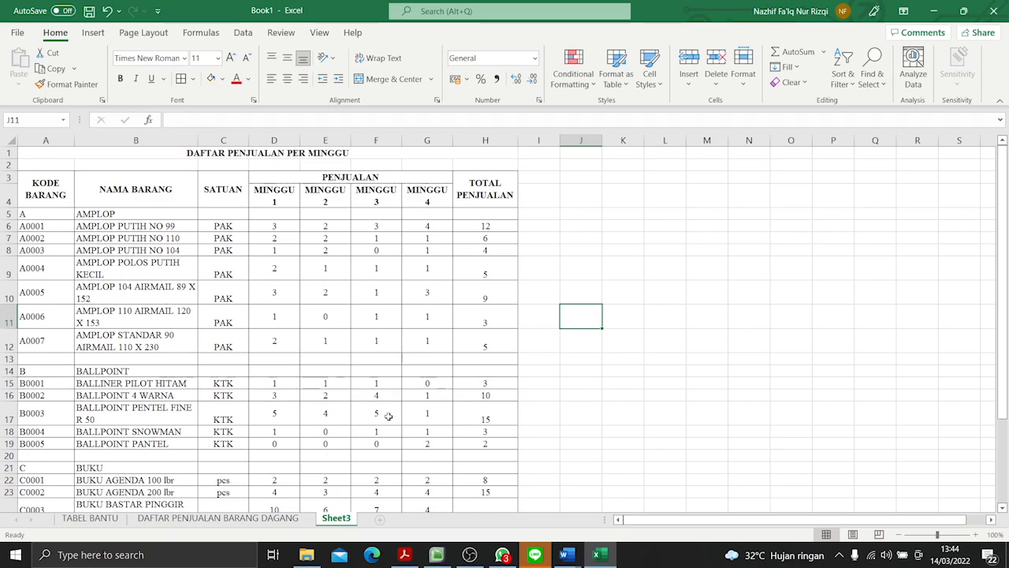
# - Check the table layout in P3-Soal Praktik.pdf in Acrobat Reader, and fill the Excel table header A3:H4 with medium grey
pyautogui.click(404, 554)
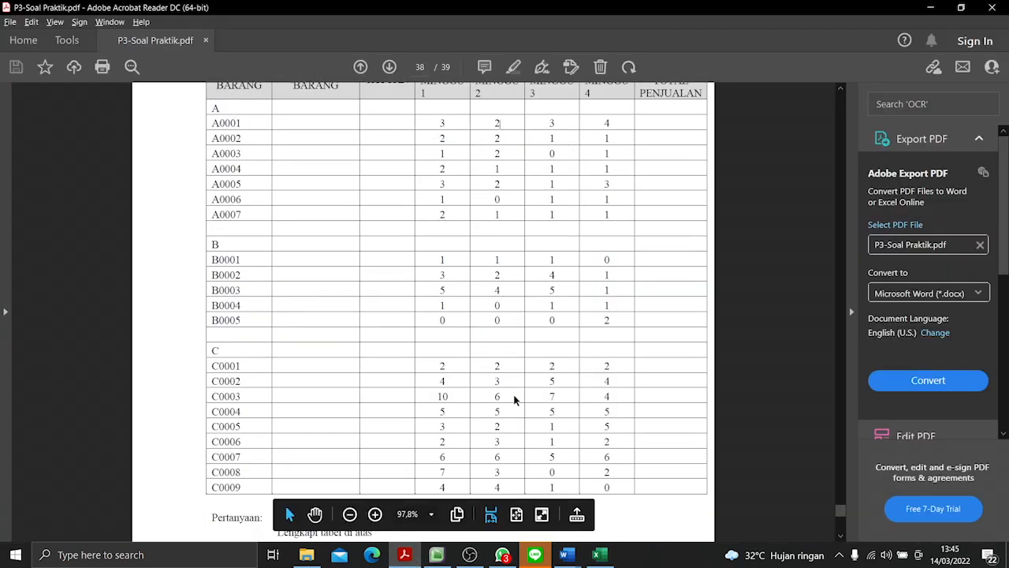
pyautogui.scroll(1, 514, 400)
pyautogui.scroll(-2, 514, 400)
pyautogui.scroll(2, 514, 400)
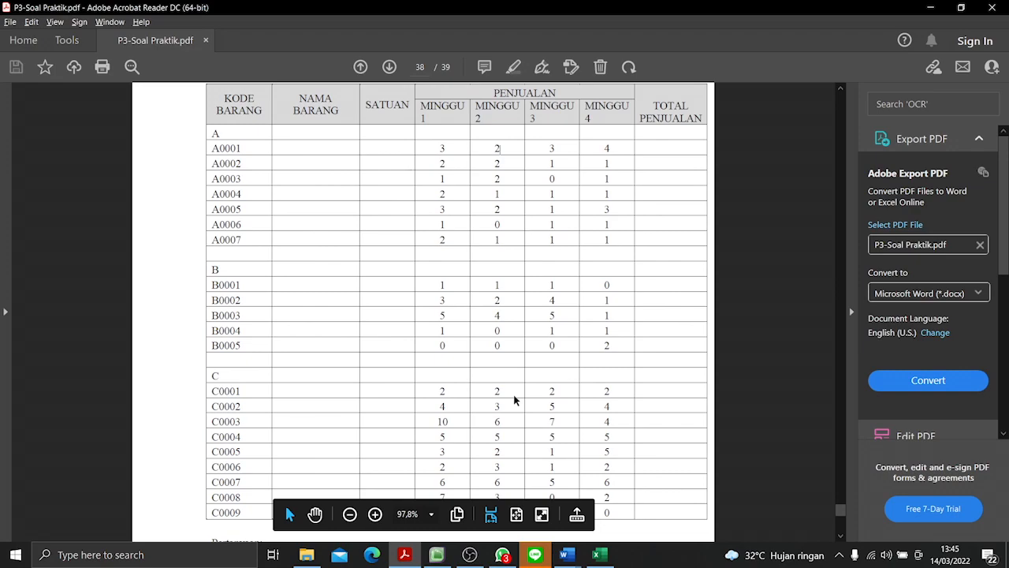
pyautogui.hotkey('alt', 'Tab')
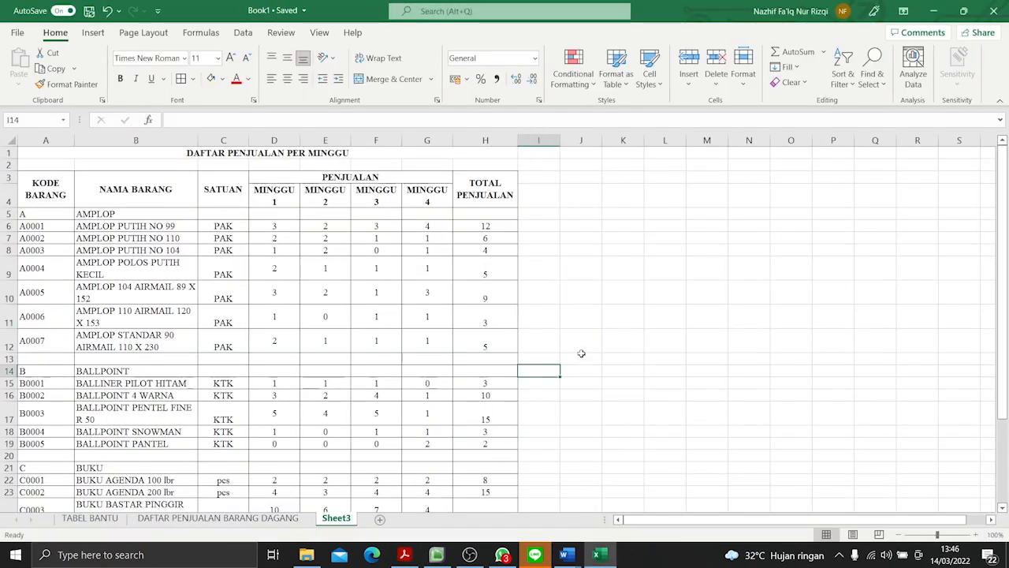
pyautogui.moveTo(43, 185); pyautogui.dragTo(473, 197)
pyautogui.click(224, 82)
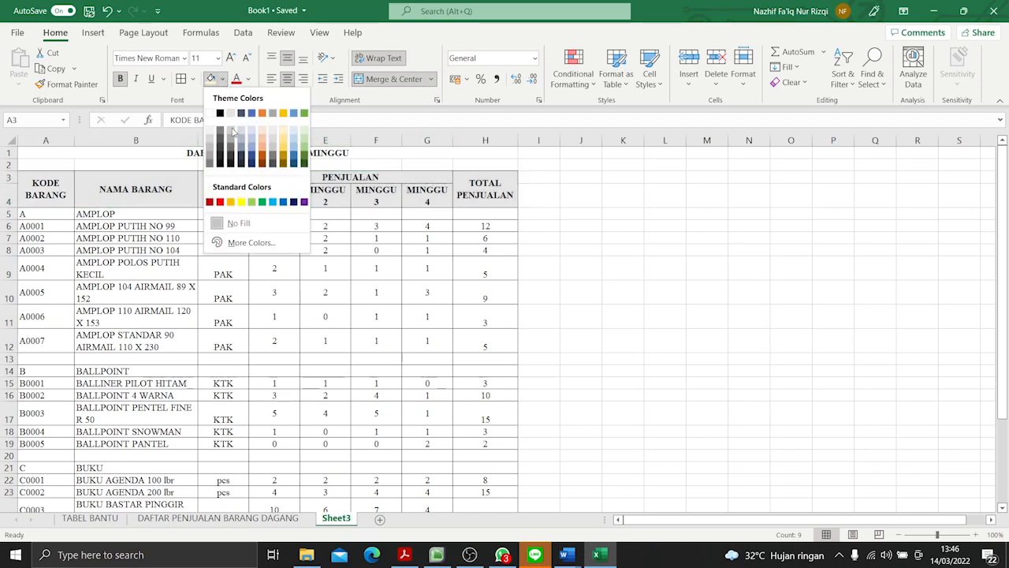
pyautogui.click(216, 146)
# - Make the AMPLOP category row A5:H5 bold and fill it with a lighter grey than the header
pyautogui.moveTo(70, 211); pyautogui.dragTo(489, 215)
pyautogui.click(122, 81)
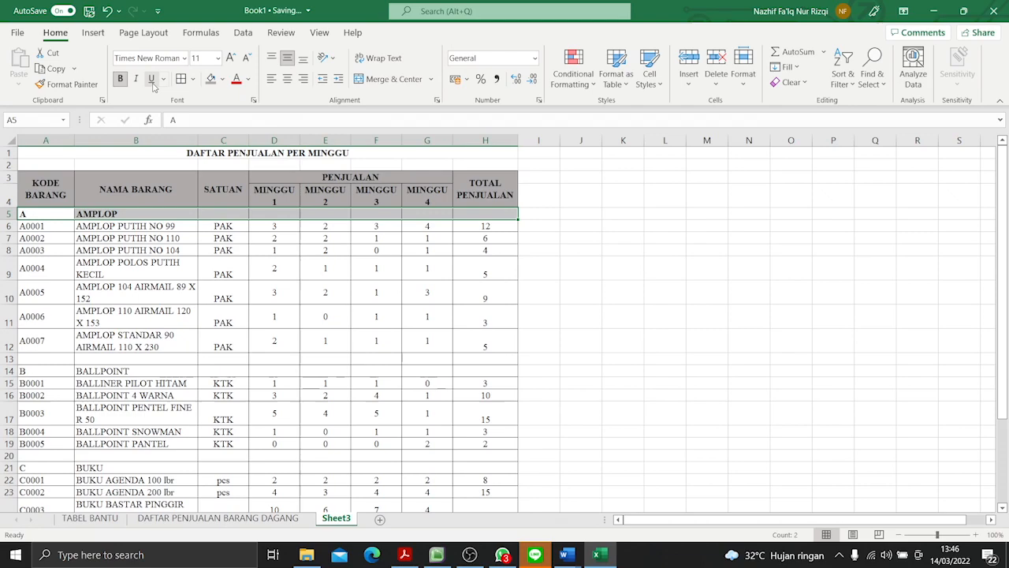
pyautogui.click(223, 80)
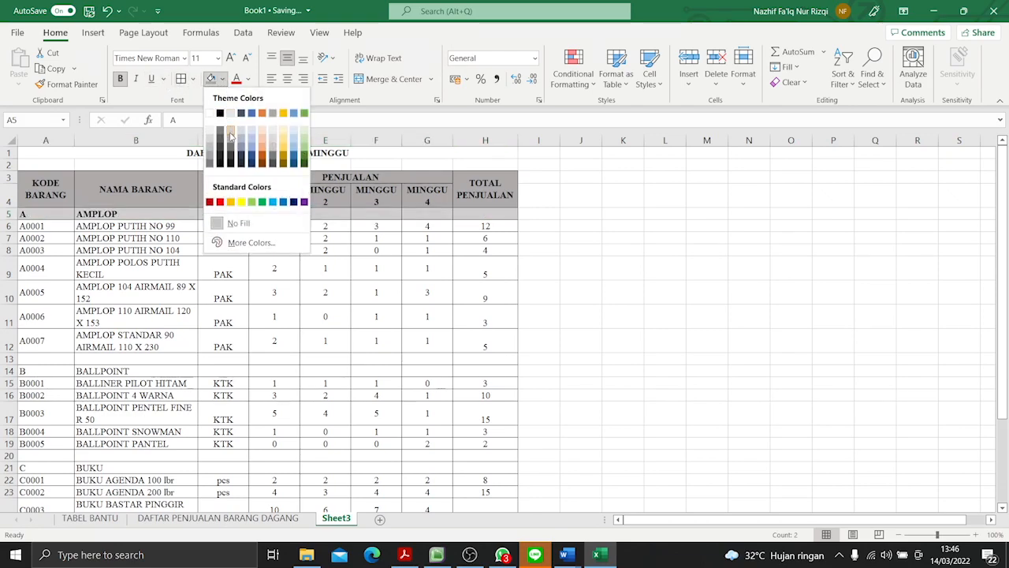
pyautogui.click(230, 134)
# - Make the BALLPOINT category row A14:H14 bold with the same light grey fill
pyautogui.moveTo(46, 370); pyautogui.dragTo(485, 370)
pyautogui.click(119, 78)
pyautogui.click(210, 78)
# - Make the BUKU category row A21:H21 bold with the same light grey fill
pyautogui.scroll(-6, 223, 290)
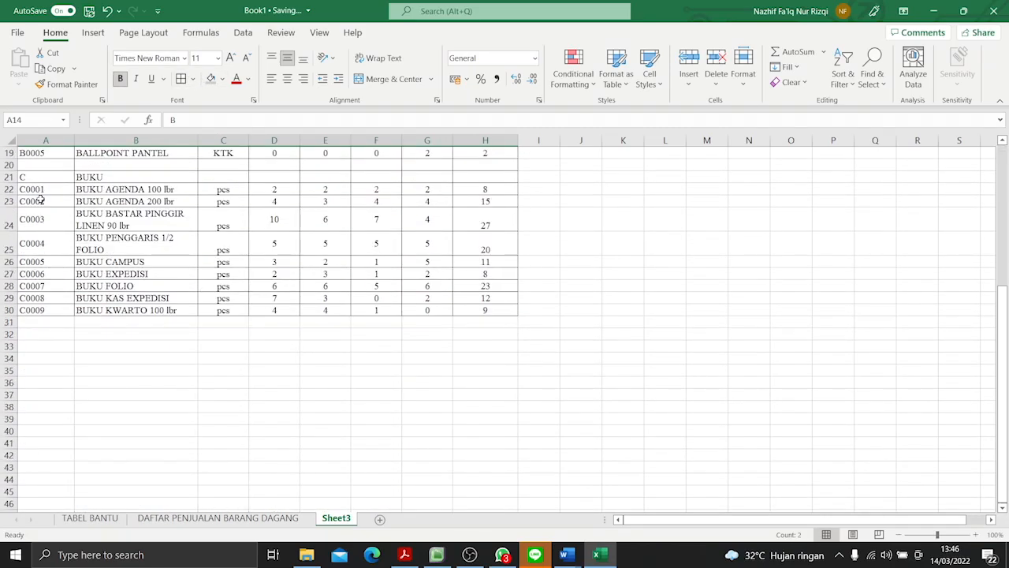
pyautogui.scroll(2, 94, 211)
pyautogui.moveTo(55, 261); pyautogui.dragTo(465, 259)
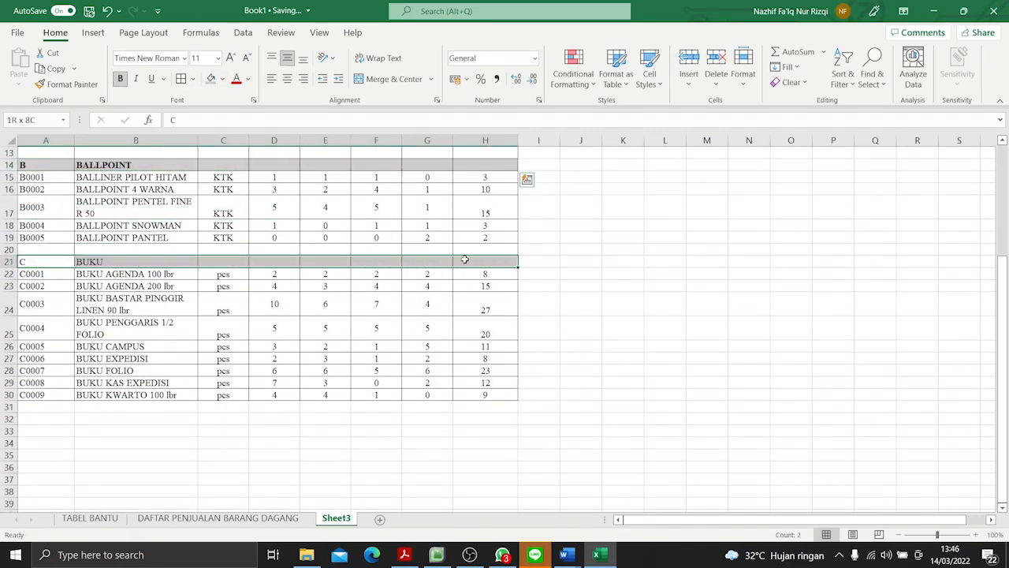
pyautogui.click(209, 78)
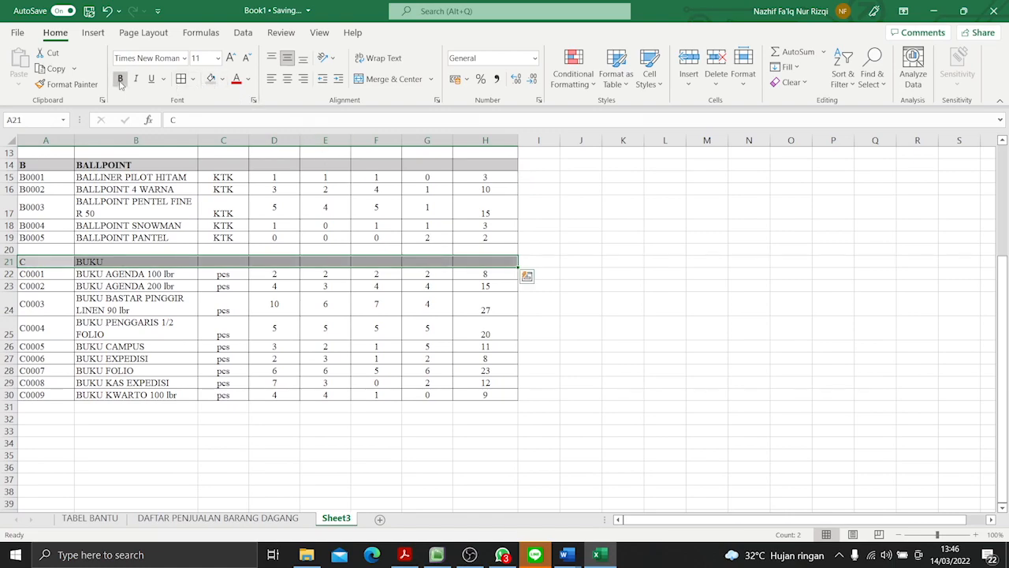
pyautogui.click(245, 355)
pyautogui.scroll(4, 433, 347)
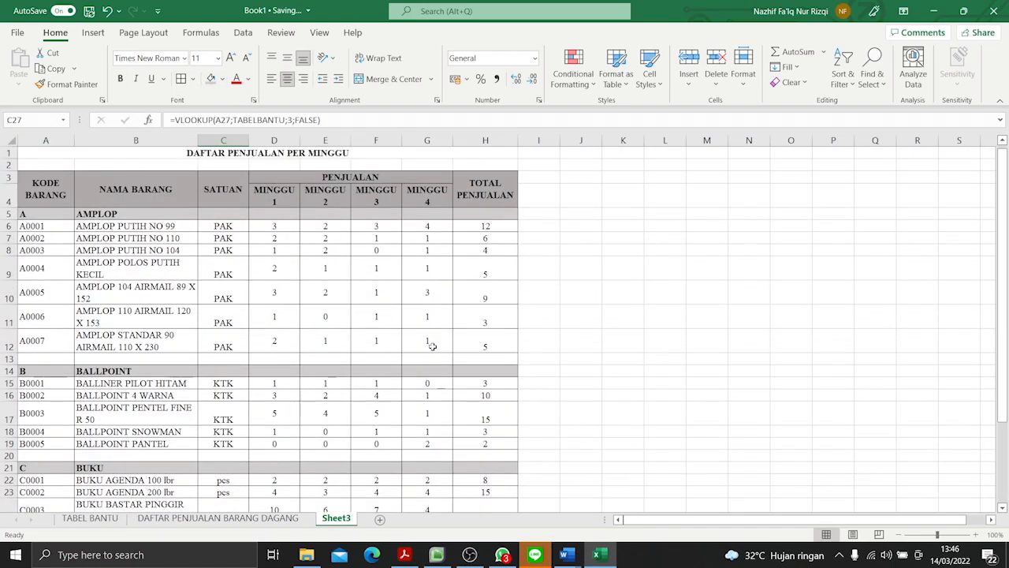
# - Copy the title from A1 and rename Sheet3 as DAFTAR PENJUALAN PER MINGGU
pyautogui.click(286, 152)
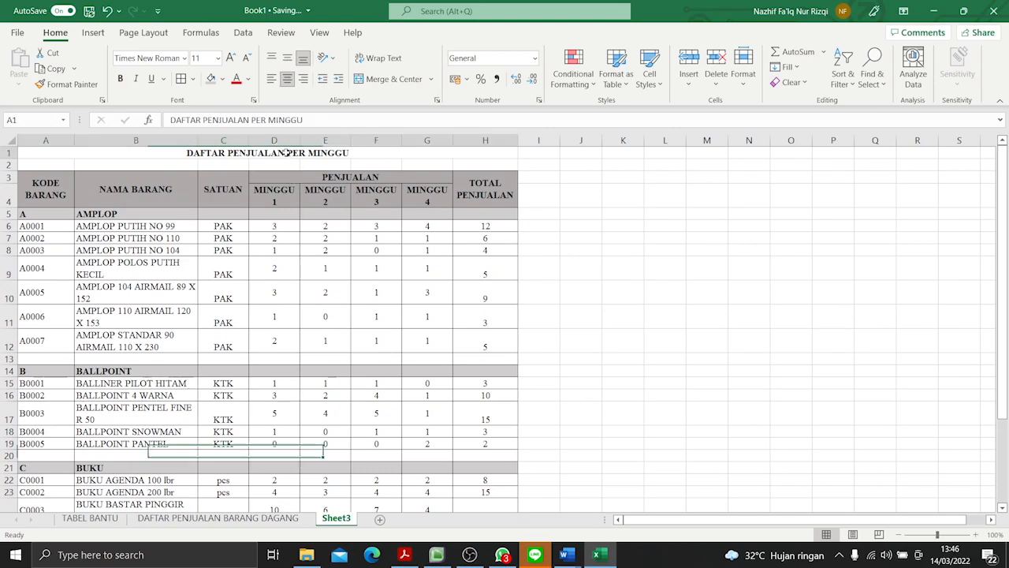
pyautogui.hotkey('ctrl', 'c')
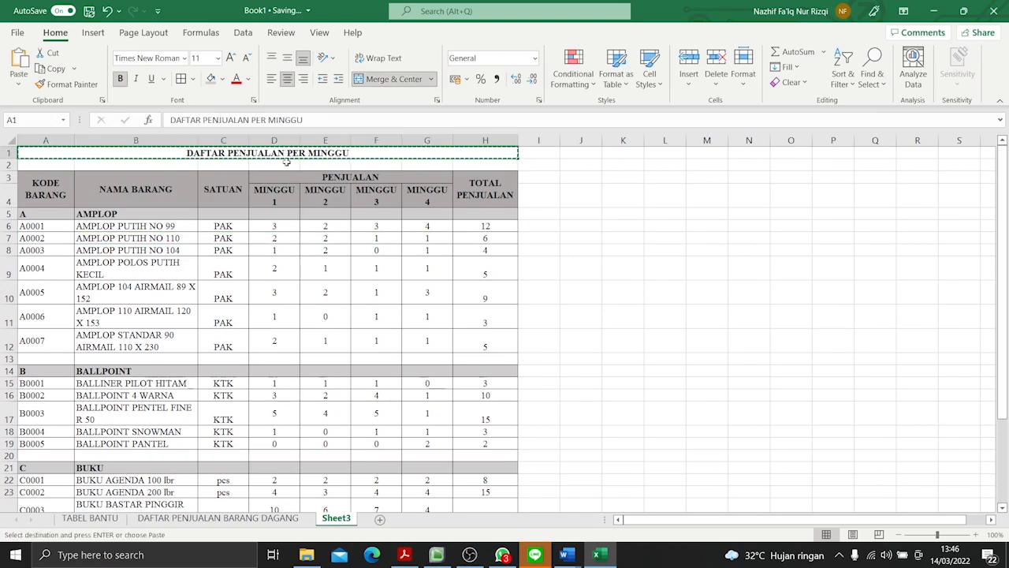
pyautogui.rightClick(339, 518)
pyautogui.click(404, 364)
pyautogui.hotkey('ctrl', 'v')
pyautogui.press('Return')
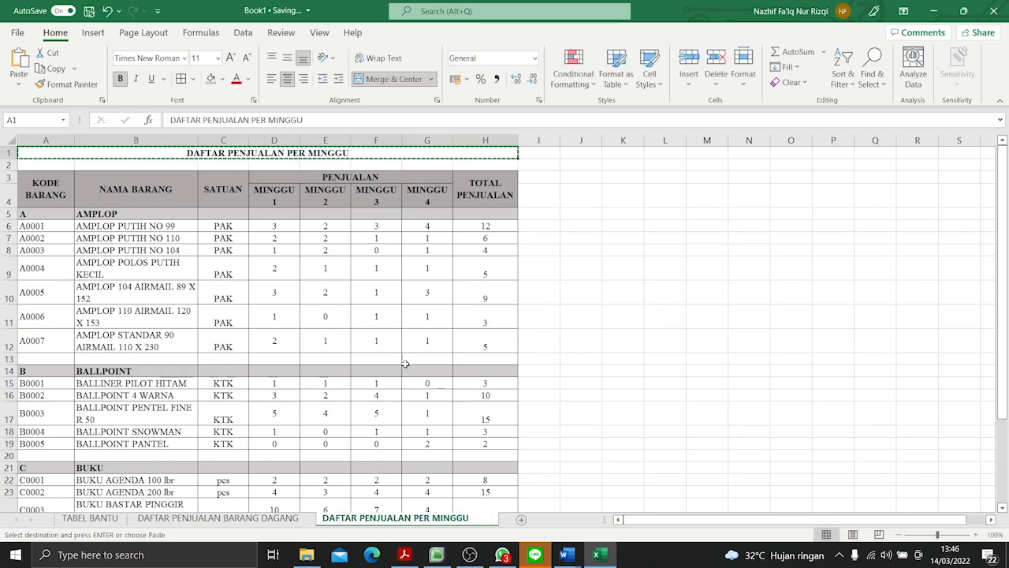
pyautogui.click(544, 384)
pyautogui.click(539, 154)
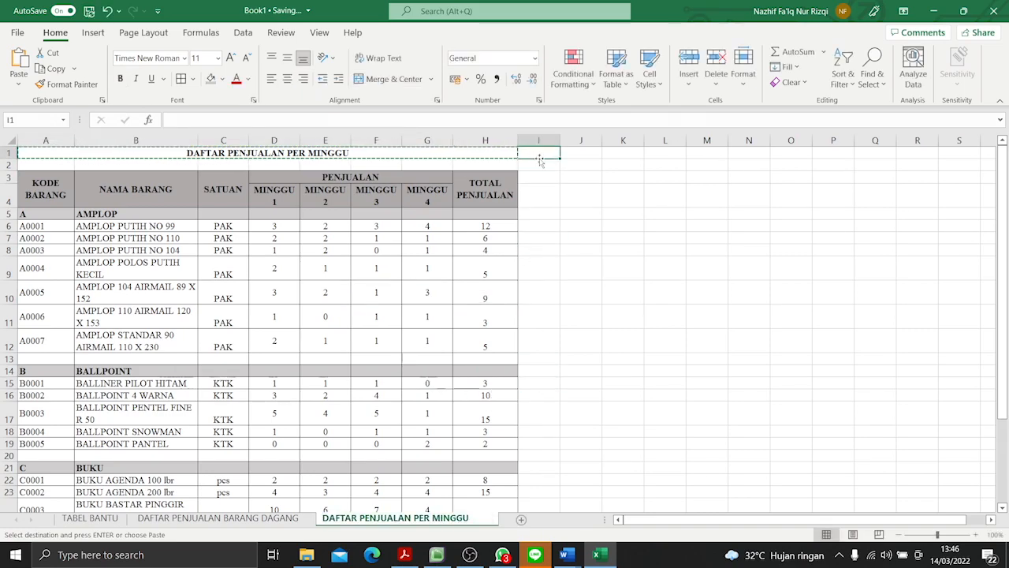
# - Read the questions below the weekly sales table in the PDF in Acrobat Reader, and return to Excel
pyautogui.click(404, 557)
pyautogui.scroll(-5, 425, 401)
pyautogui.moveTo(313, 346); pyautogui.dragTo(390, 347)
pyautogui.click(432, 365)
pyautogui.click(598, 555)
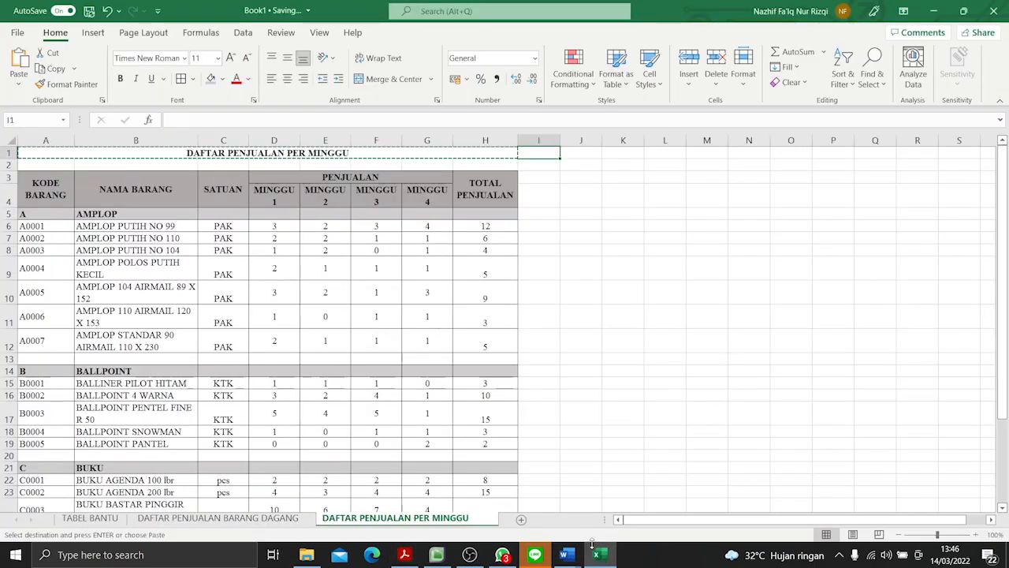
# - Add a new worksheet after DAFTAR PENJUALAN PER MINGGU and insert a blank chart sheet in front of it
pyautogui.click(523, 523)
pyautogui.rightClick(521, 520)
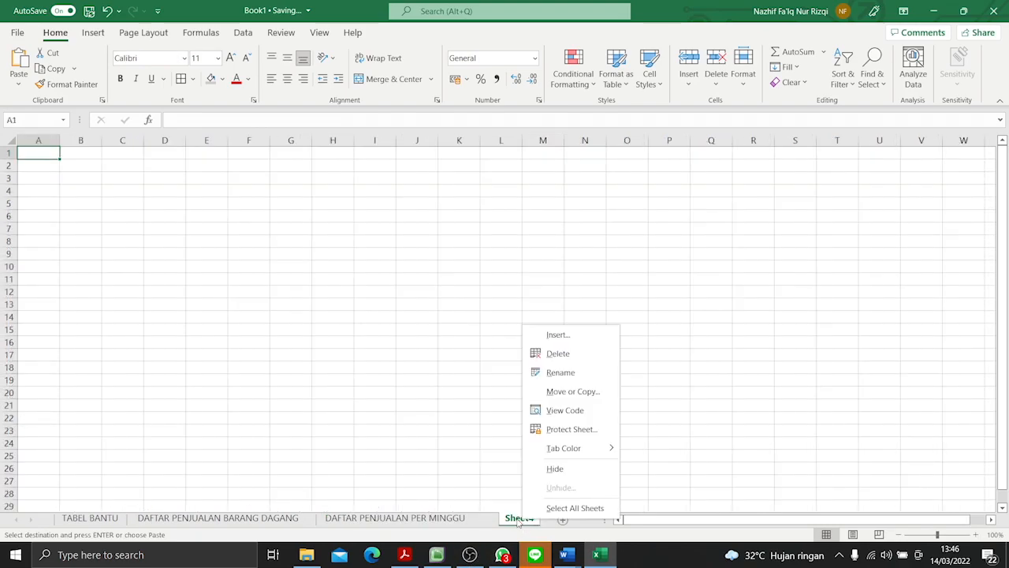
pyautogui.click(558, 335)
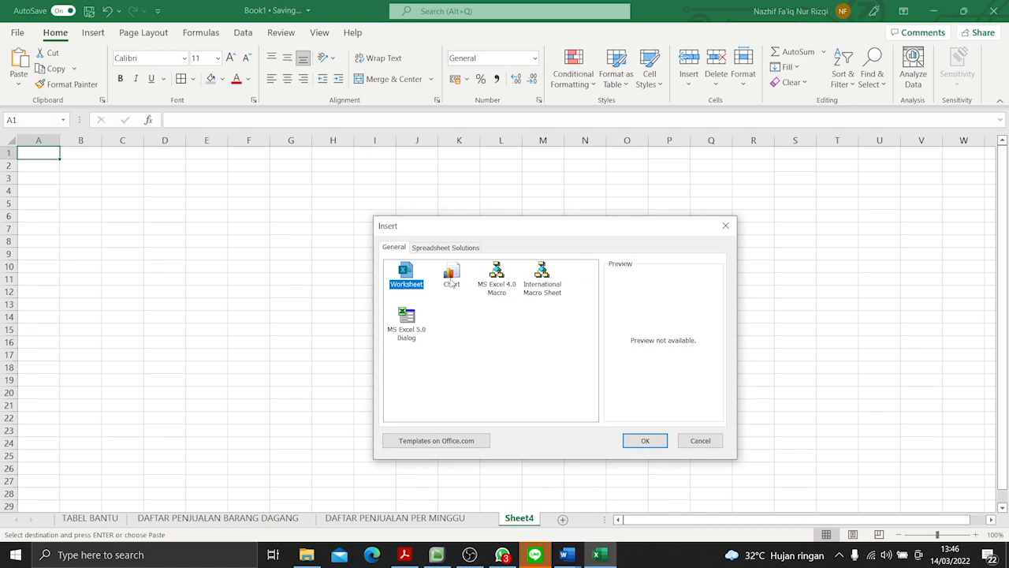
pyautogui.click(451, 280)
pyautogui.click(639, 441)
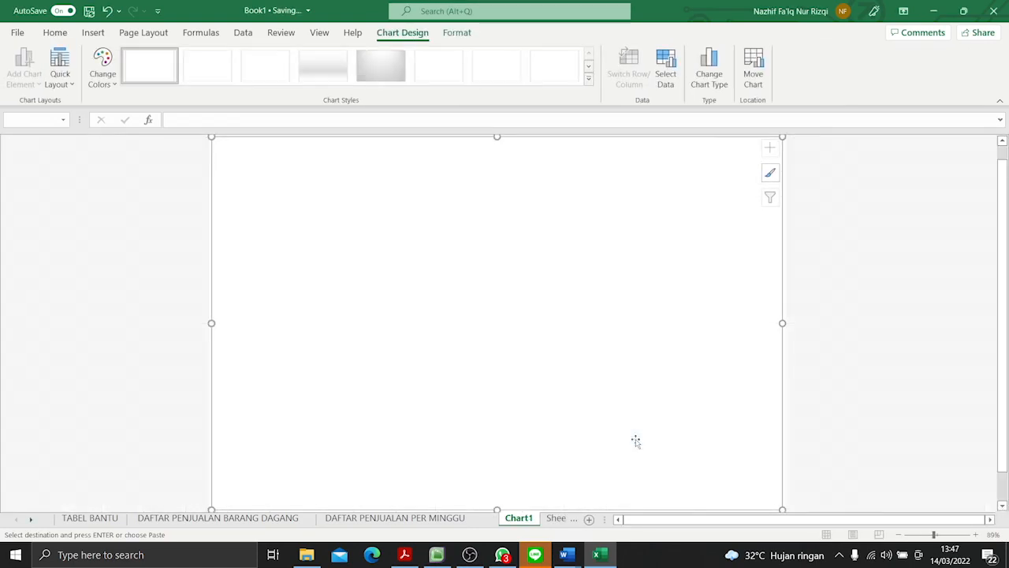
# - Set the chart's data source to ranges A6:B30 and D6:G30 of the DAFTAR PENJUALAN PER MINGGU sheet
pyautogui.click(665, 79)
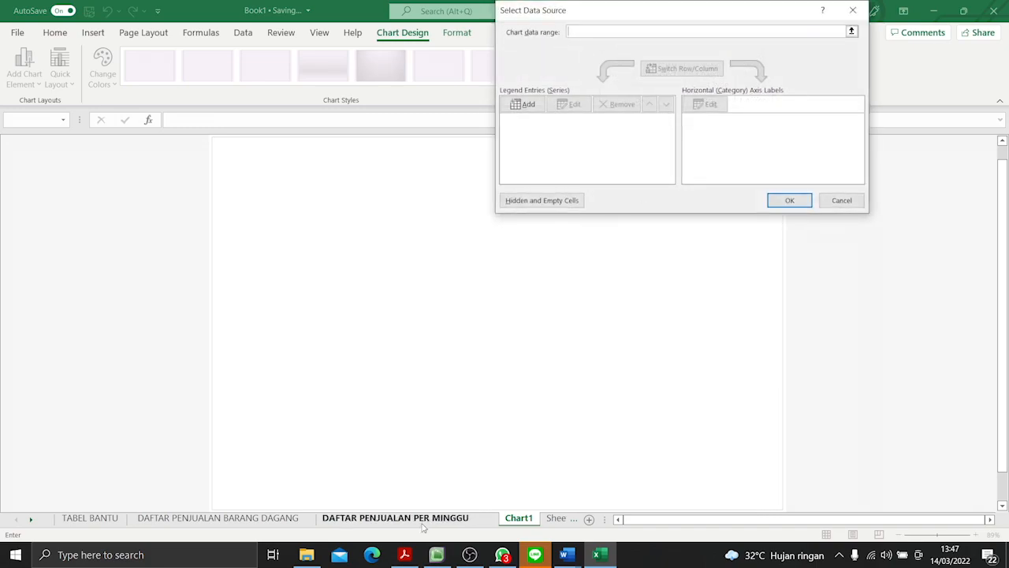
pyautogui.click(394, 517)
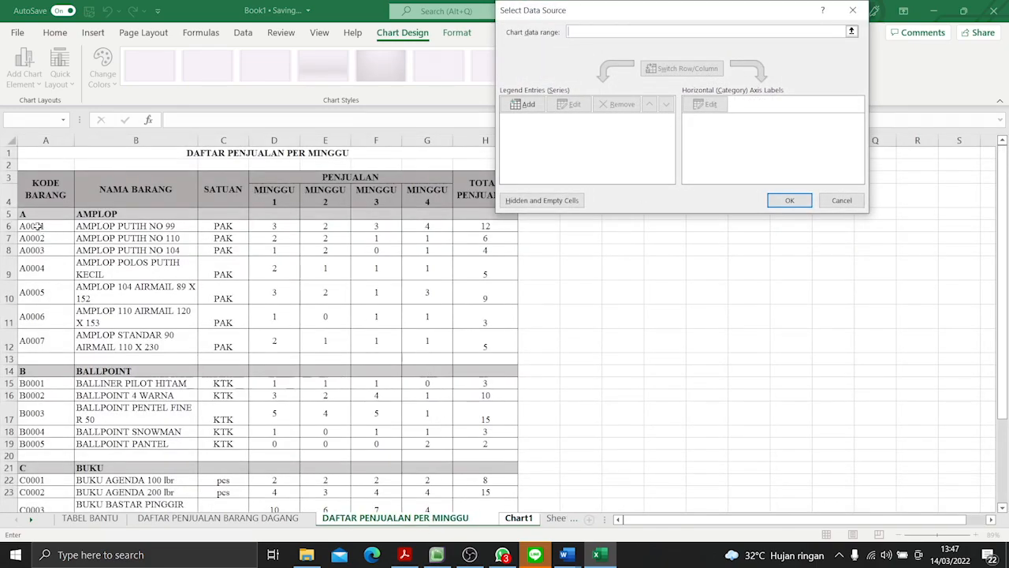
pyautogui.moveTo(37, 226); pyautogui.dragTo(167, 491)
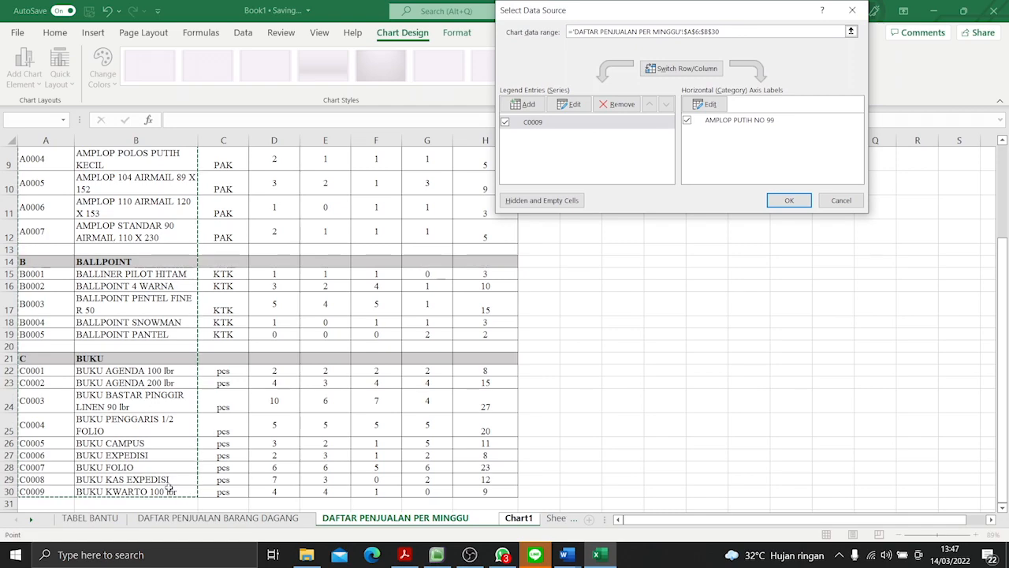
pyautogui.write(';')
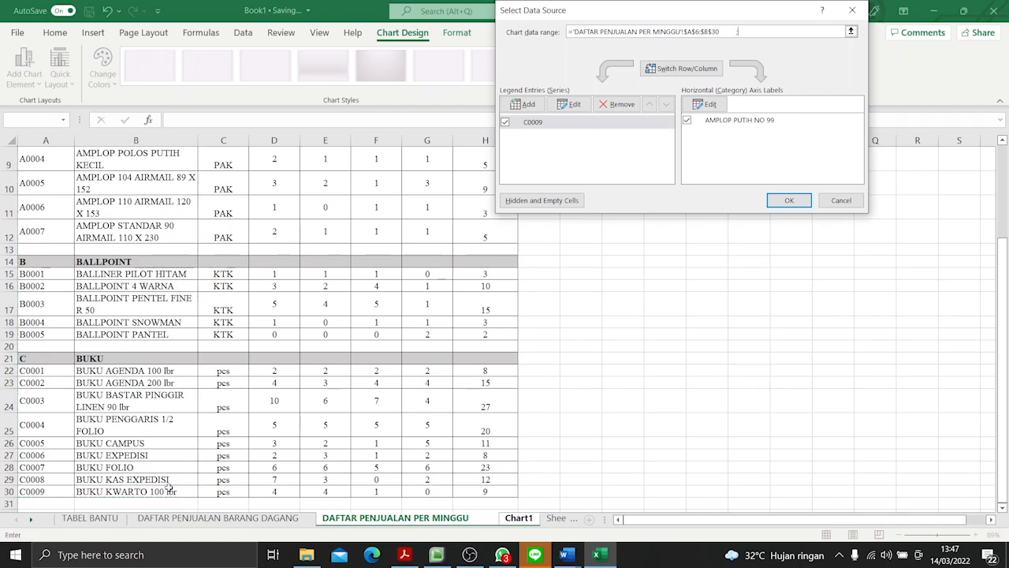
pyautogui.scroll(3, 320, 278)
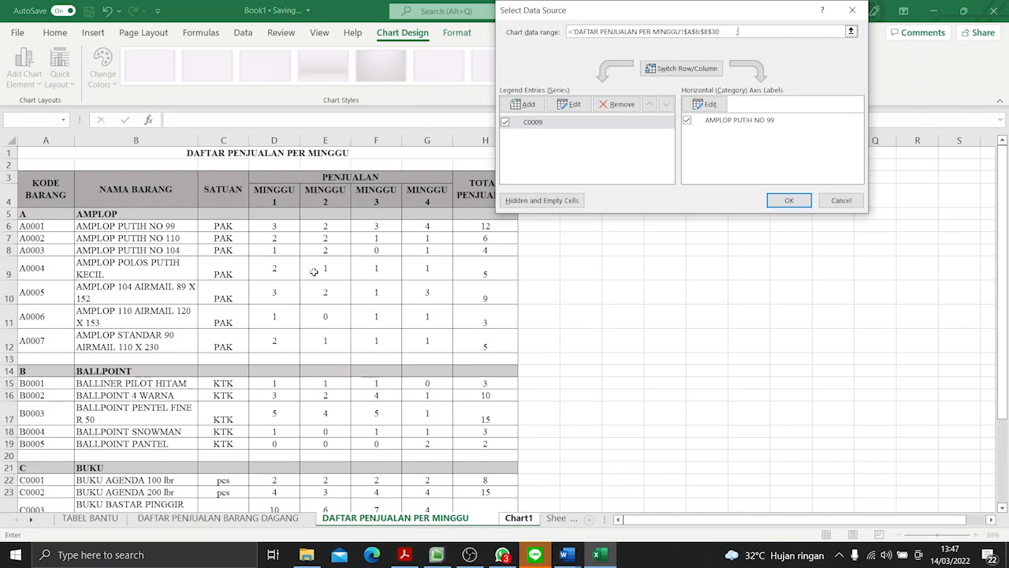
pyautogui.moveTo(277, 226); pyautogui.dragTo(430, 490)
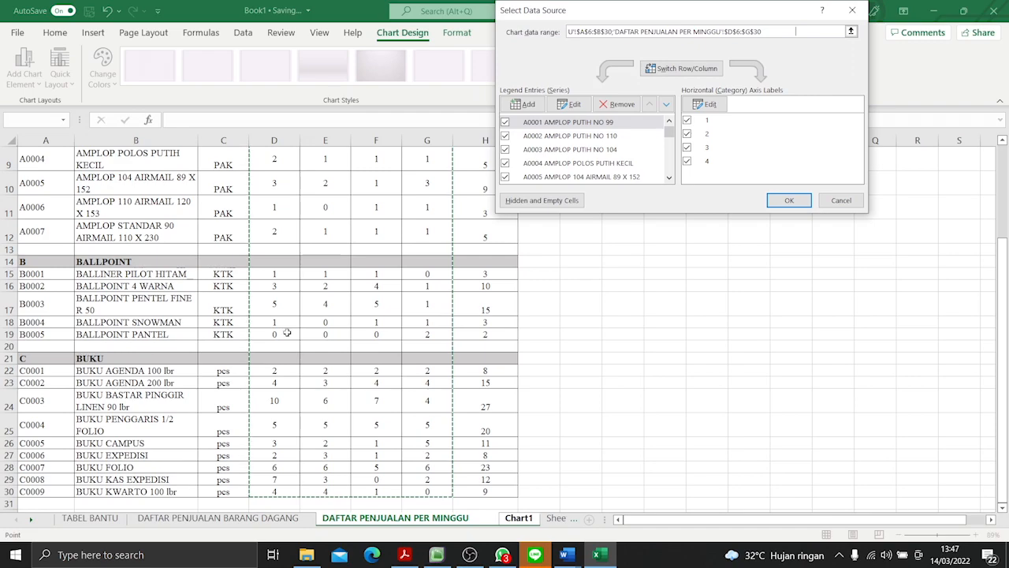
# - Remove the B BALLPOINT category heading from the chart's data series
pyautogui.click(669, 178)
pyautogui.click(670, 178)
pyautogui.click(670, 178)
pyautogui.click(670, 178)
pyautogui.click(670, 178)
pyautogui.click(583, 160)
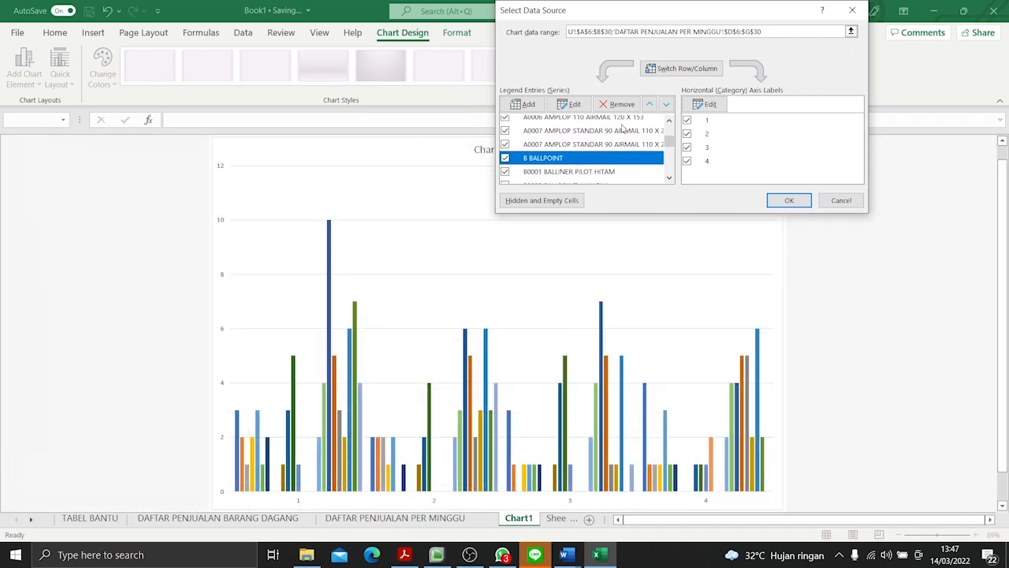
pyautogui.click(622, 104)
# - Remove the C BUKU category heading from the chart's data series and apply the data source changes
pyautogui.click(670, 178)
pyautogui.click(669, 178)
pyautogui.click(669, 178)
pyautogui.click(669, 178)
pyautogui.click(669, 178)
pyautogui.click(669, 178)
pyautogui.click(669, 179)
pyautogui.click(556, 158)
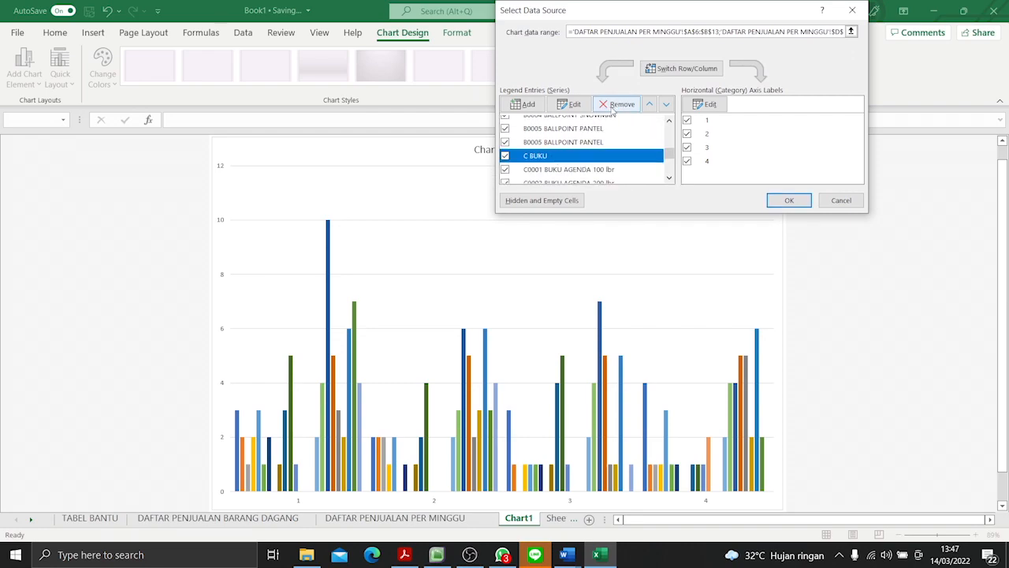
pyautogui.click(618, 104)
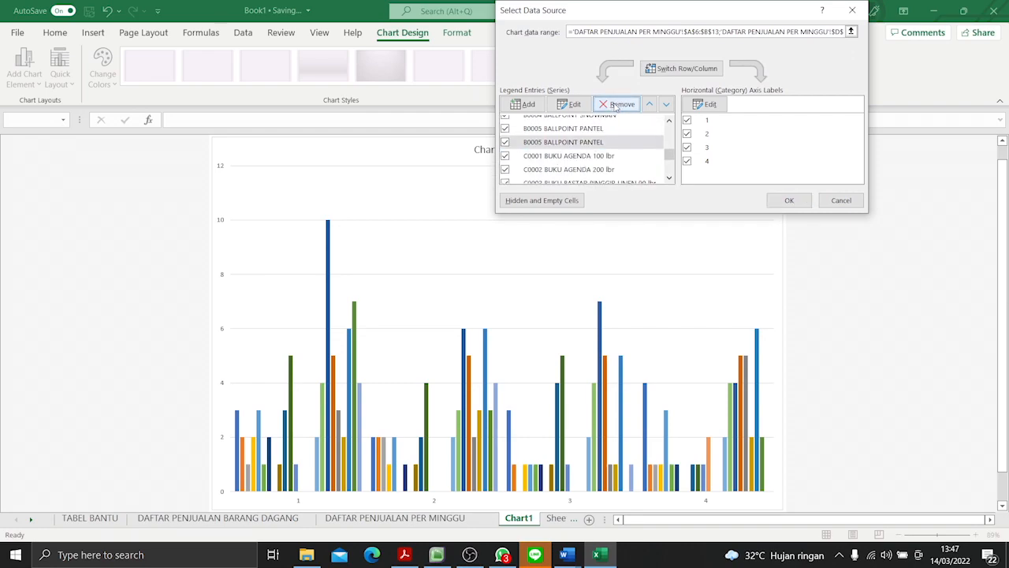
pyautogui.click(670, 178)
pyautogui.click(669, 177)
pyautogui.click(669, 178)
pyautogui.click(670, 177)
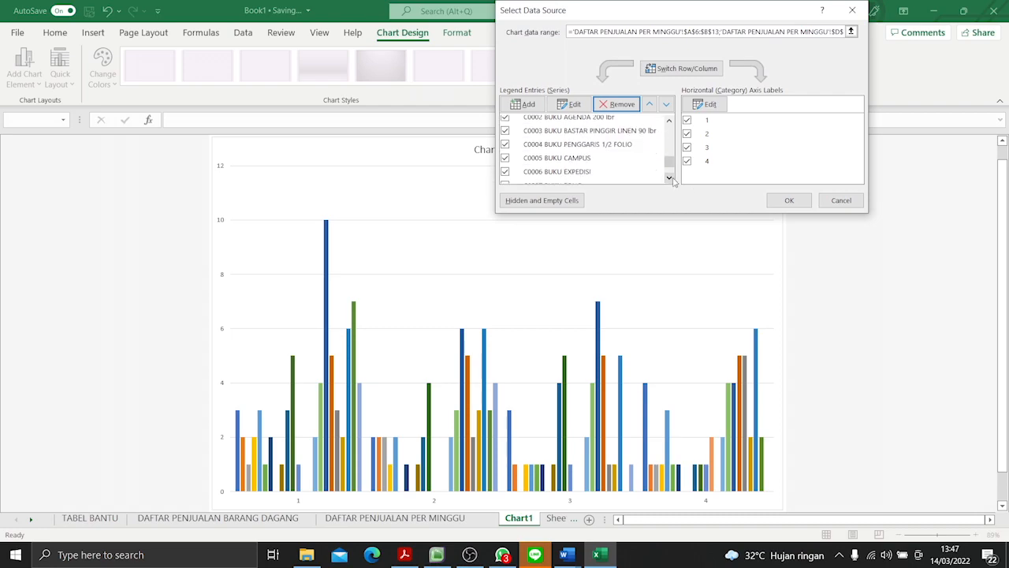
pyautogui.click(788, 200)
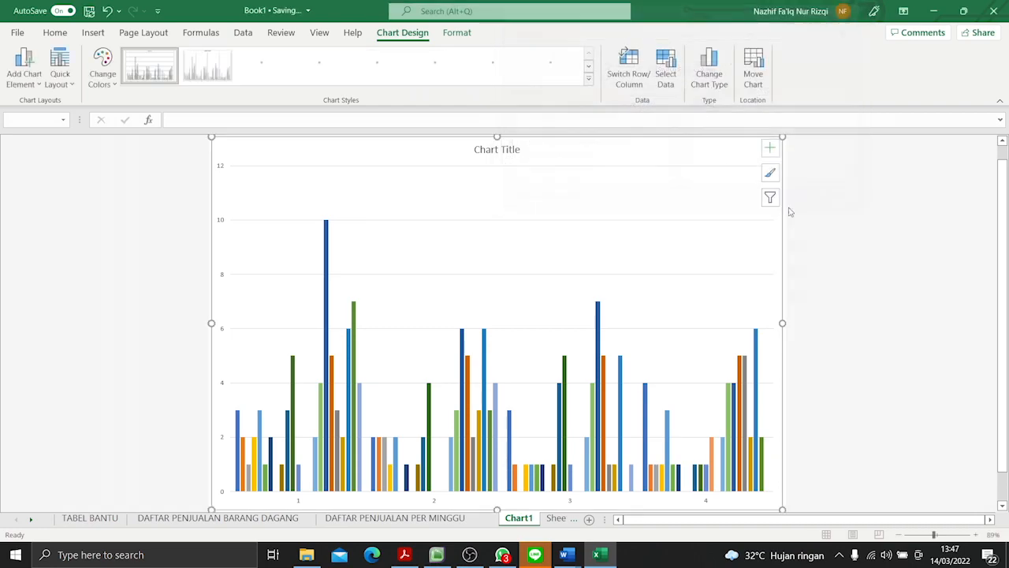
# - Apply the first quick layout to the chart, with the chart title above and the item legend beside the columns
pyautogui.click(72, 86)
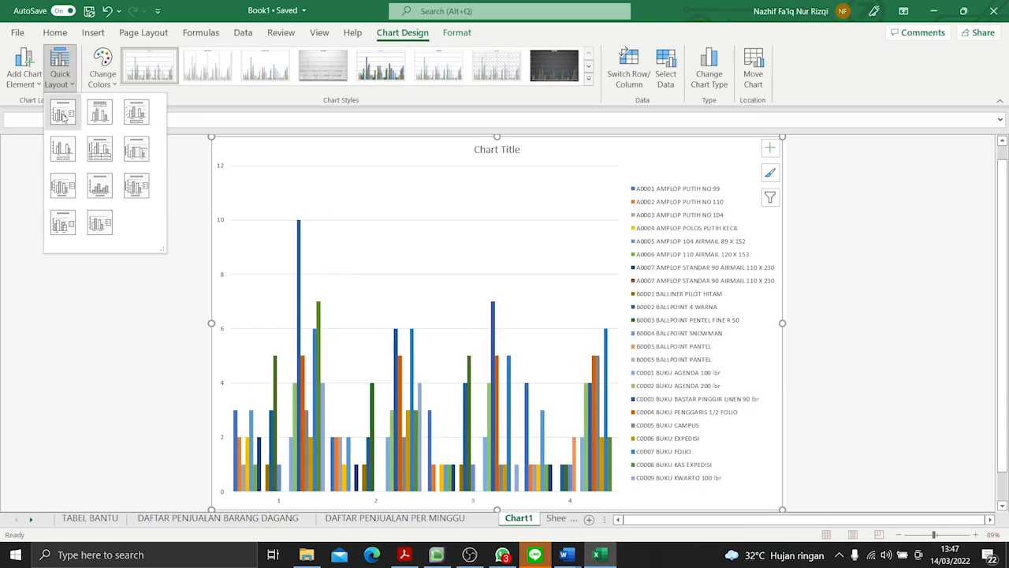
pyautogui.click(63, 116)
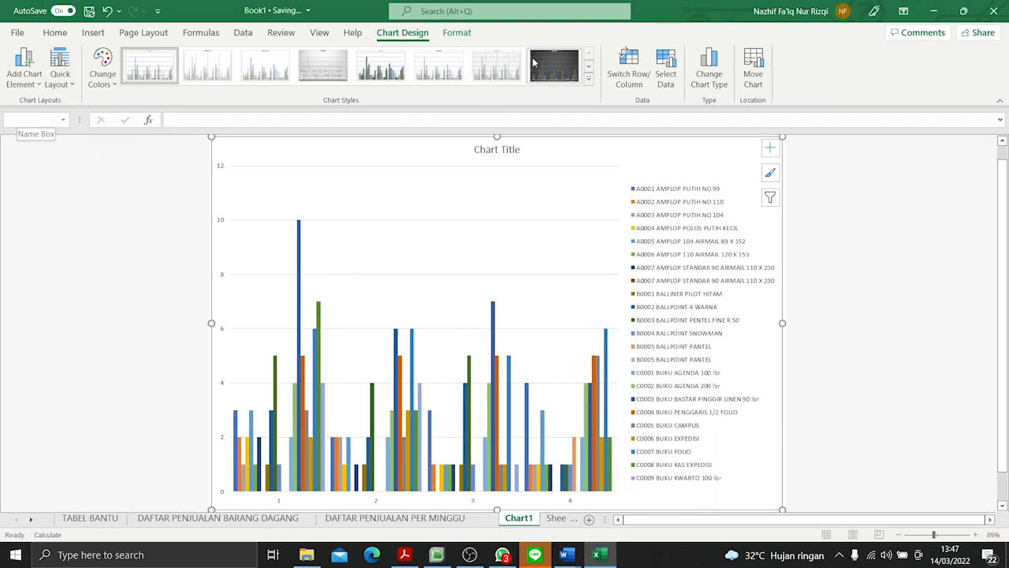
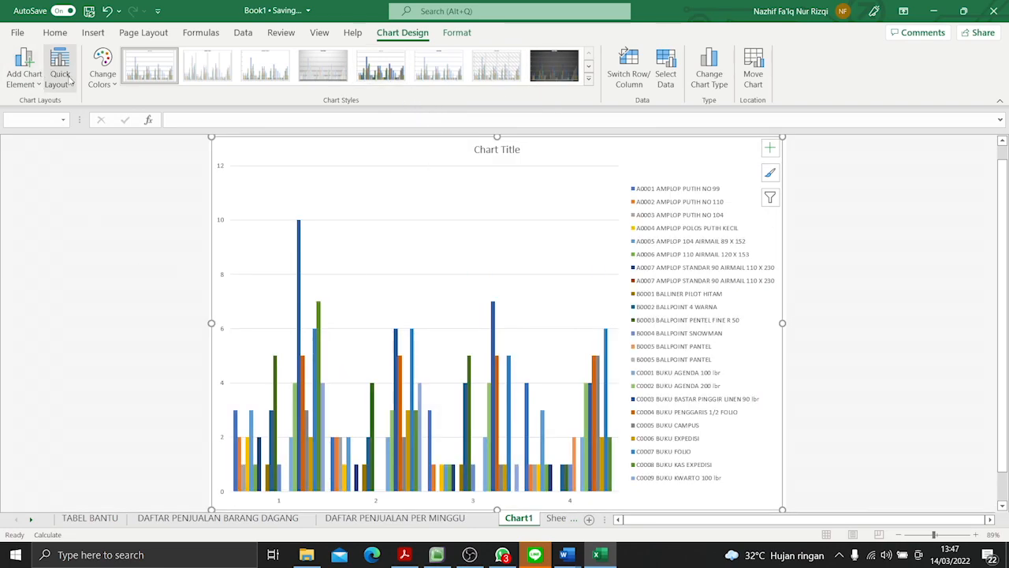
pyautogui.click(111, 86)
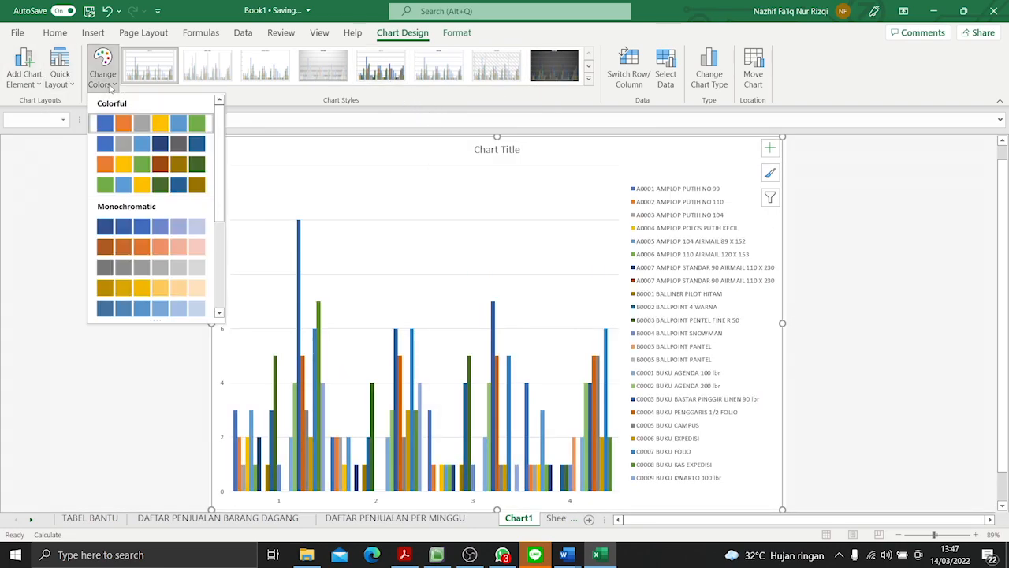
pyautogui.click(54, 176)
pyautogui.click(37, 84)
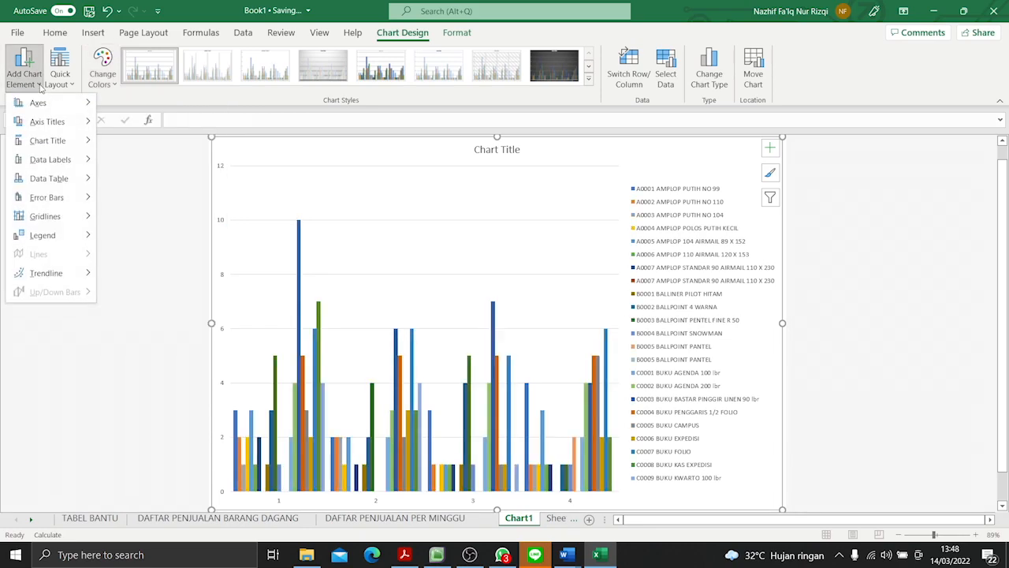
pyautogui.click(158, 223)
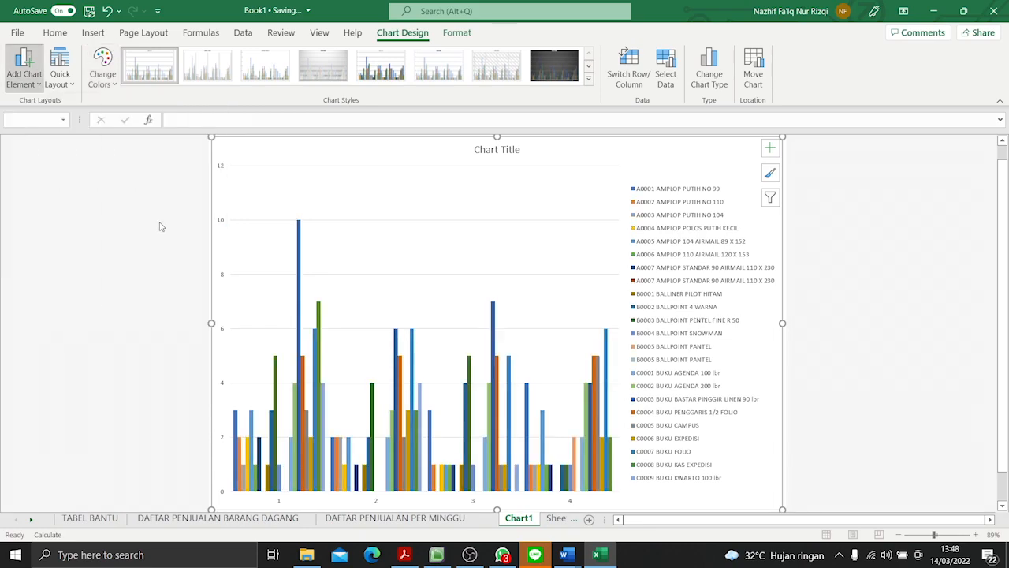
# - Copy the table heading from the DAFTAR PENJUALAN PER MINGGU sheet and paste it into the chart title on Chart1
pyautogui.click(516, 150)
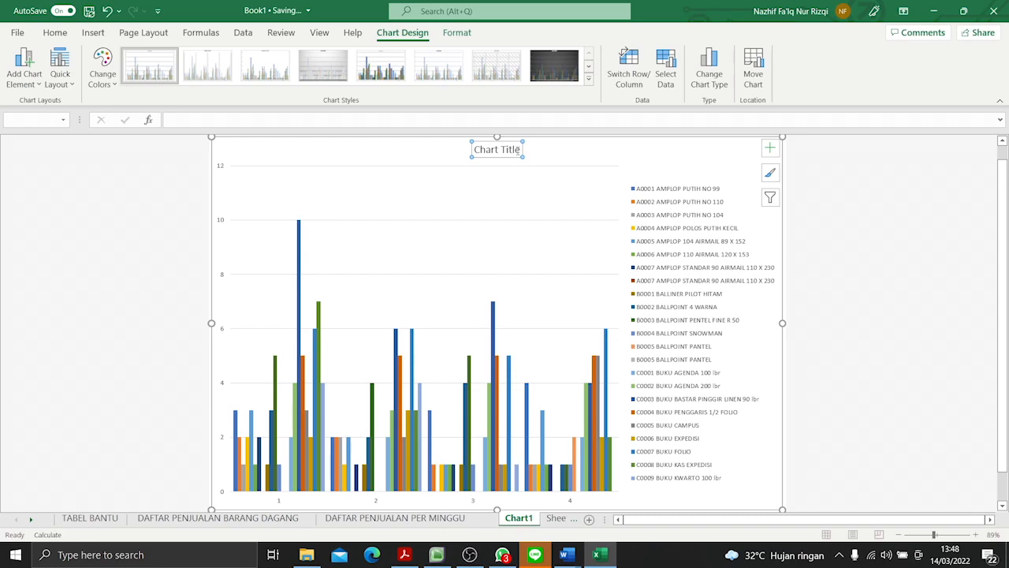
pyautogui.click(418, 518)
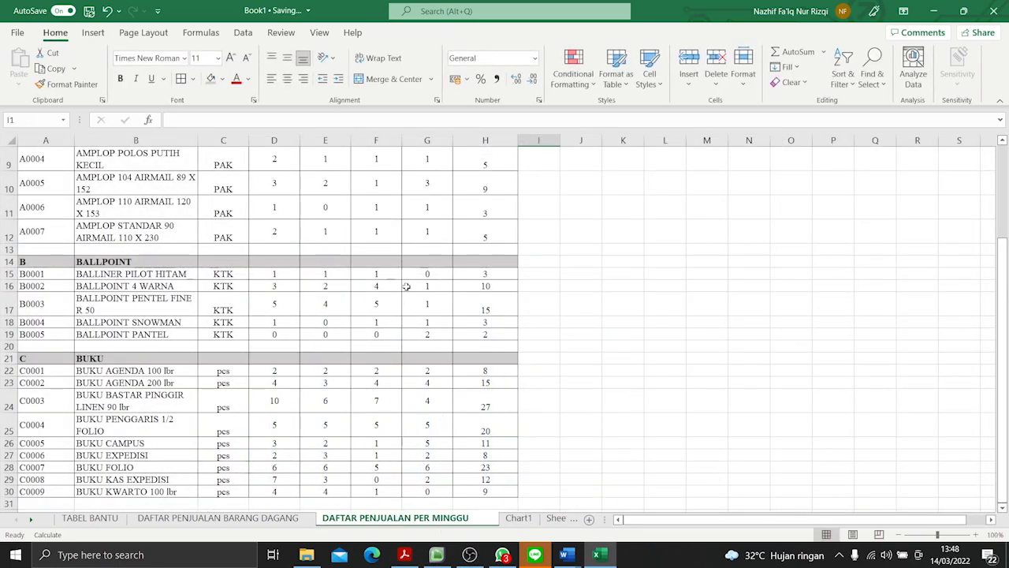
pyautogui.scroll(3, 534, 338)
pyautogui.click(310, 154)
pyautogui.hotkey('ctrl', 'c')
pyautogui.click(520, 518)
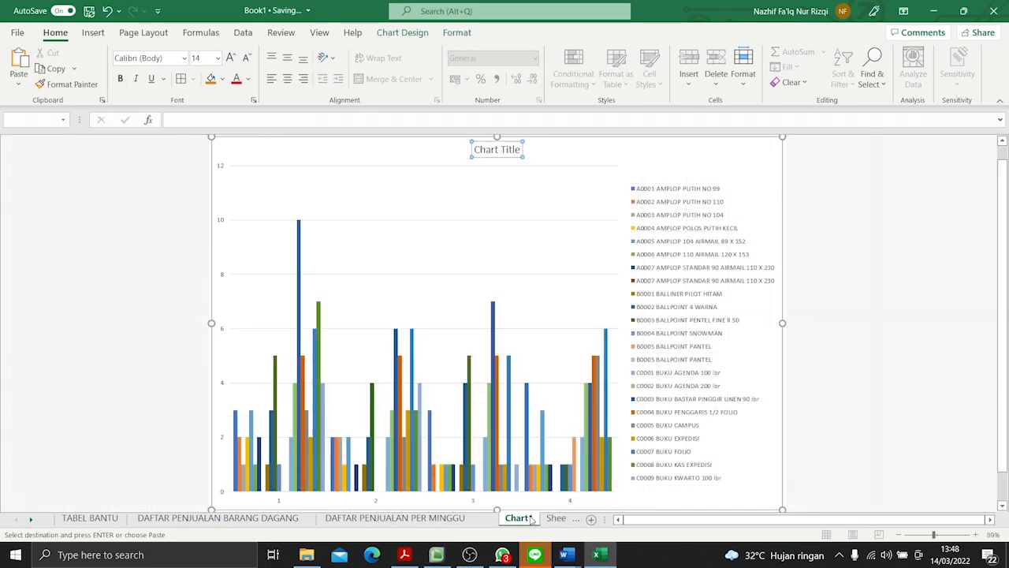
pyautogui.click(502, 149)
pyautogui.hotkey('ctrl', 'v')
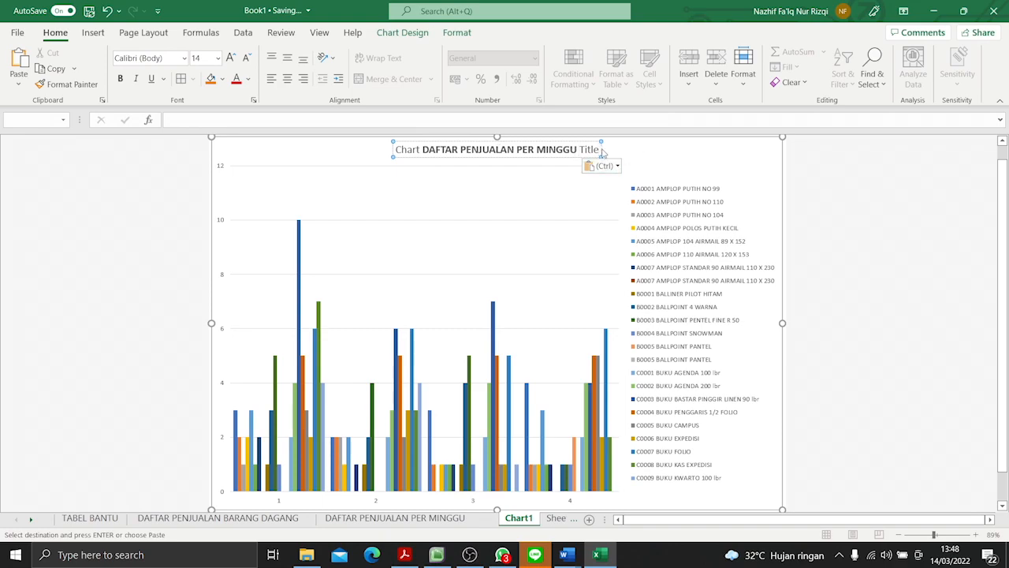
# - Remove the placeholder words Chart and Title so the chart title reads only DAFTAR PENJUALAN PER MINGGU
pyautogui.press('BackSpace')
pyautogui.press('BackSpace')
pyautogui.press('BackSpace')
pyautogui.press('BackSpace')
pyautogui.press('BackSpace')
pyautogui.press('BackSpace')
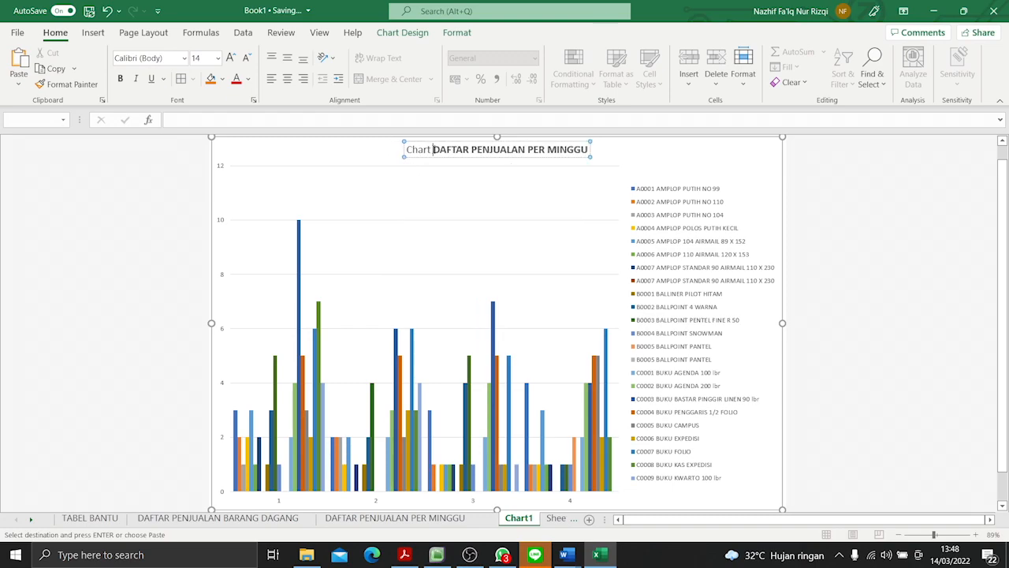
pyautogui.press('BackSpace')
pyautogui.press('BackSpace')
pyautogui.press('BackSpace')
pyautogui.press('BackSpace')
pyautogui.press('BackSpace')
pyautogui.press('BackSpace')
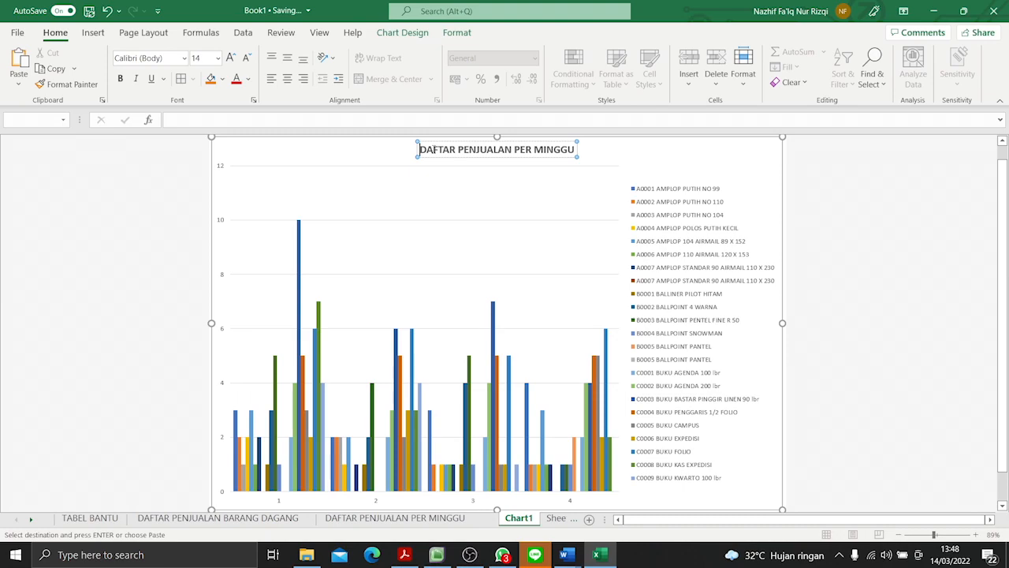
pyautogui.click(90, 214)
# - Add a primary horizontal axis title to the chart
pyautogui.click(378, 164)
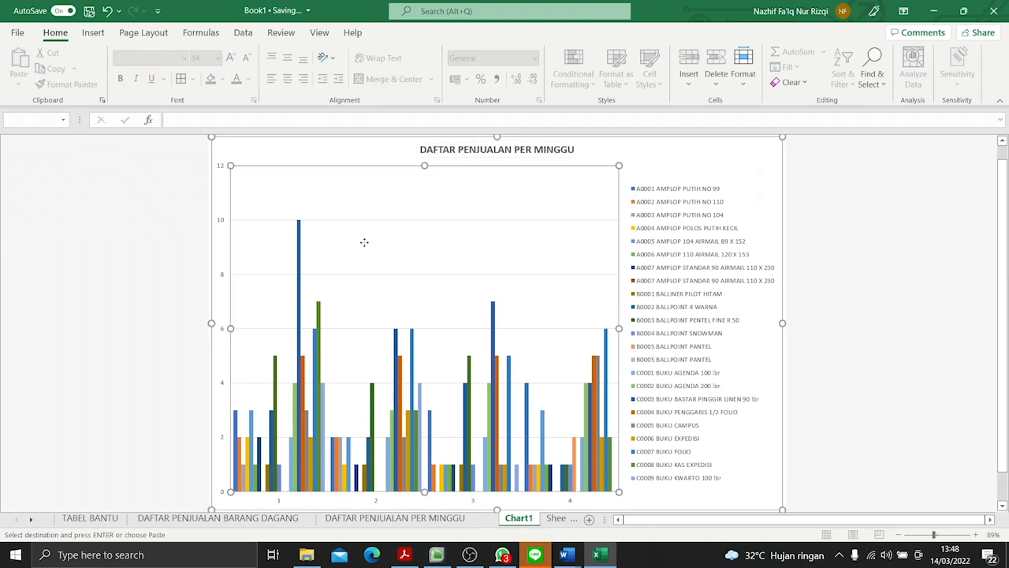
pyautogui.click(406, 36)
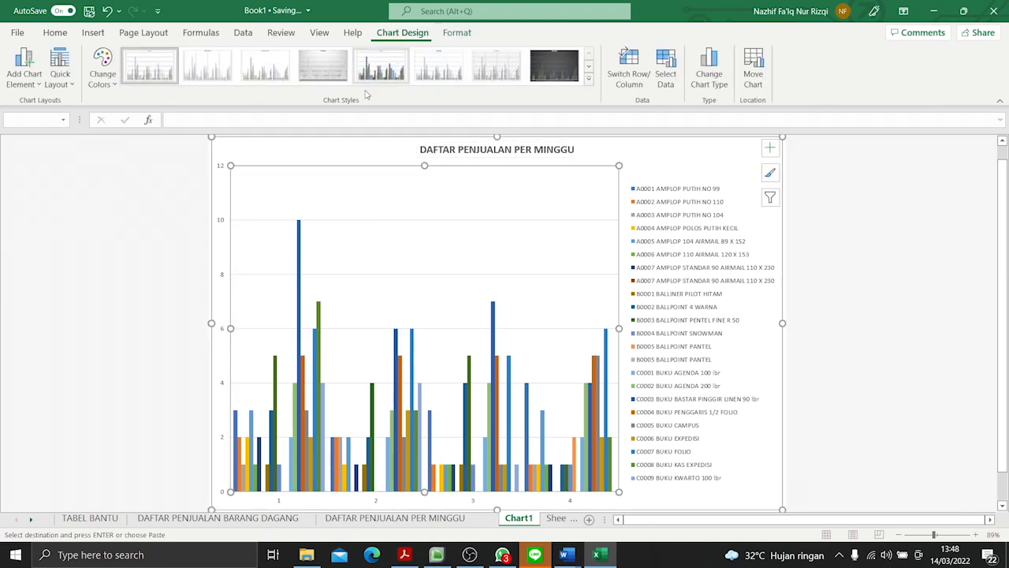
pyautogui.click(26, 82)
pyautogui.moveTo(57, 125)
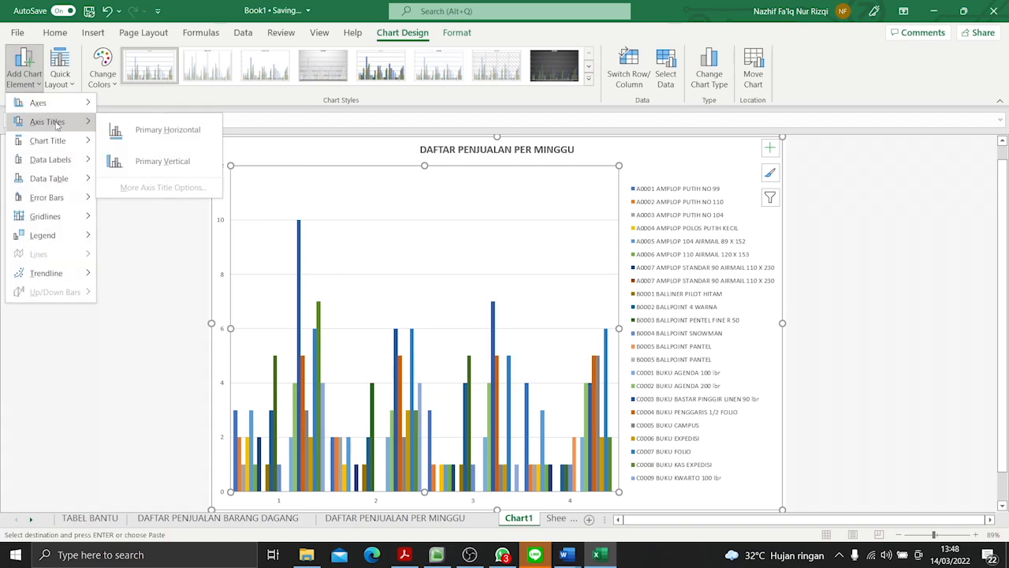
pyautogui.click(144, 136)
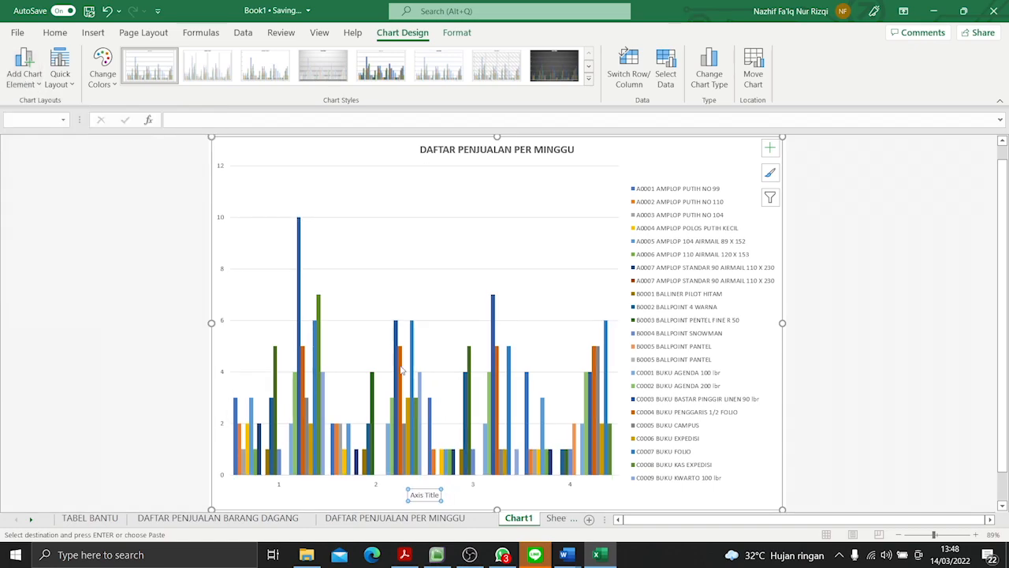
# - Replace the horizontal axis title's placeholder text with PENJUALAN MINGGU KE-
pyautogui.click(435, 495)
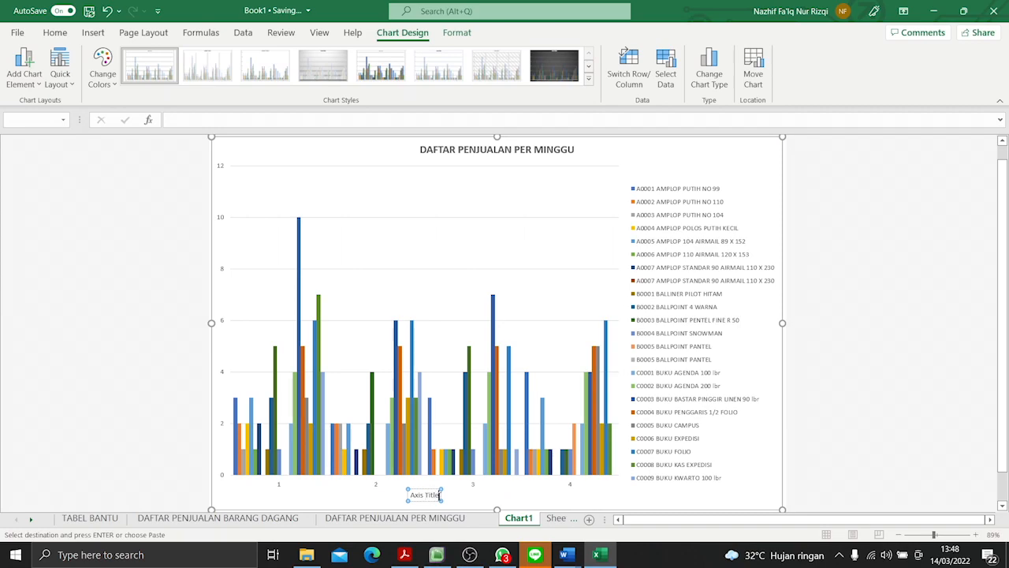
pyautogui.press('BackSpace')
pyautogui.press('BackSpace')
pyautogui.press('BackSpace')
pyautogui.press('BackSpace')
pyautogui.press('BackSpace')
pyautogui.press('BackSpace')
pyautogui.press('BackSpace')
pyautogui.press('BackSpace')
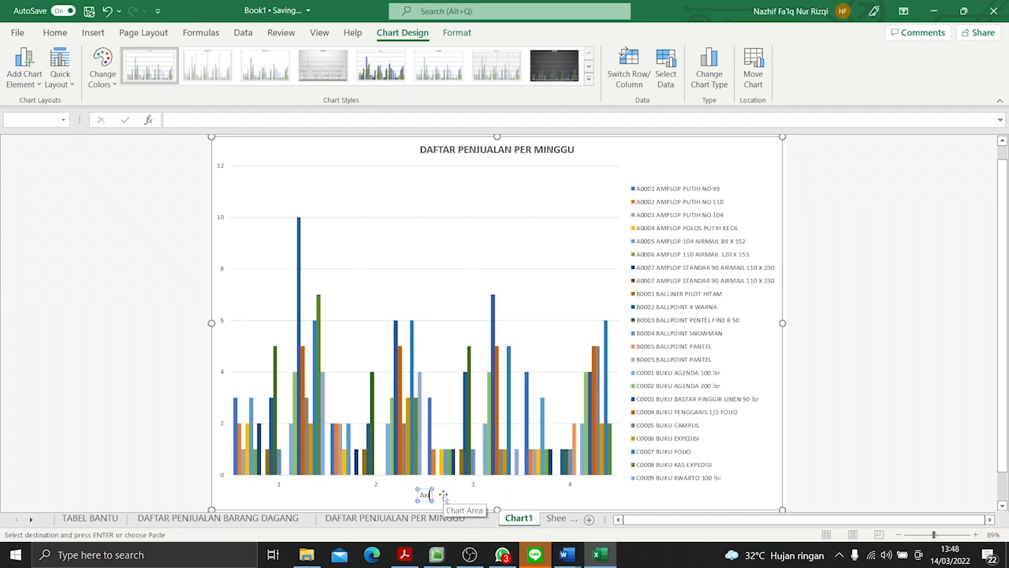
pyautogui.write('PENJUALAN')
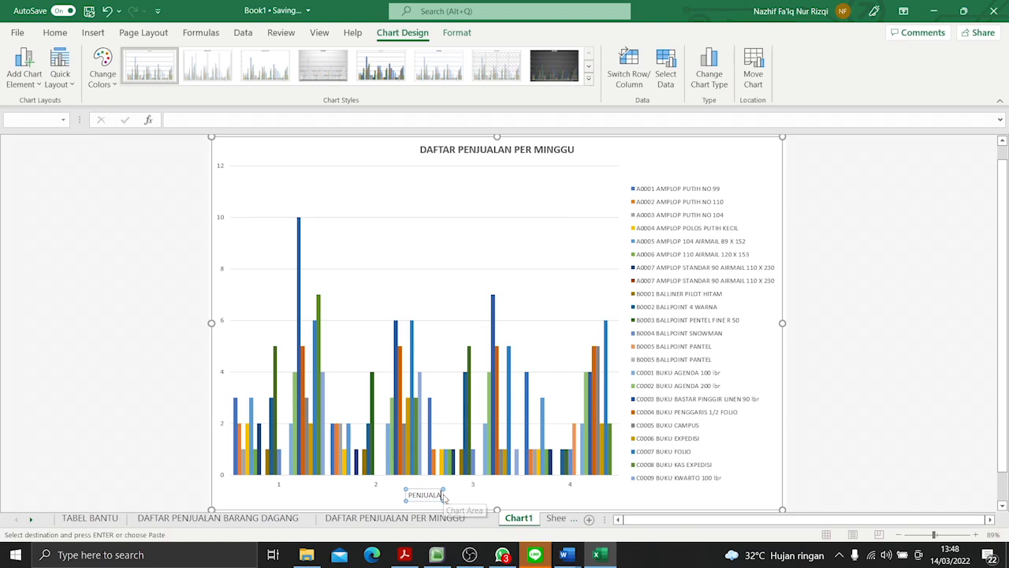
pyautogui.write(' MINGGU')
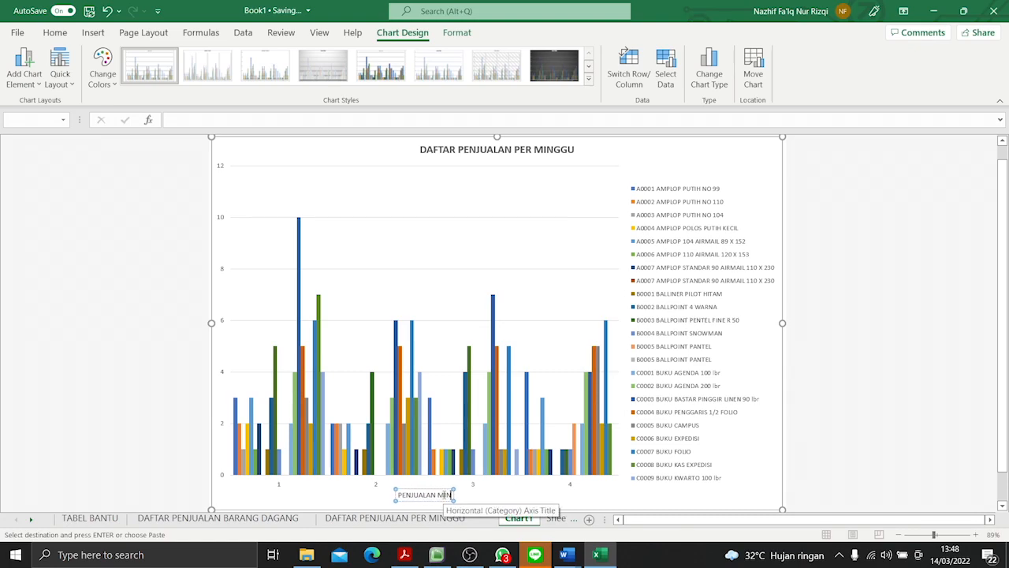
pyautogui.write(' KE')
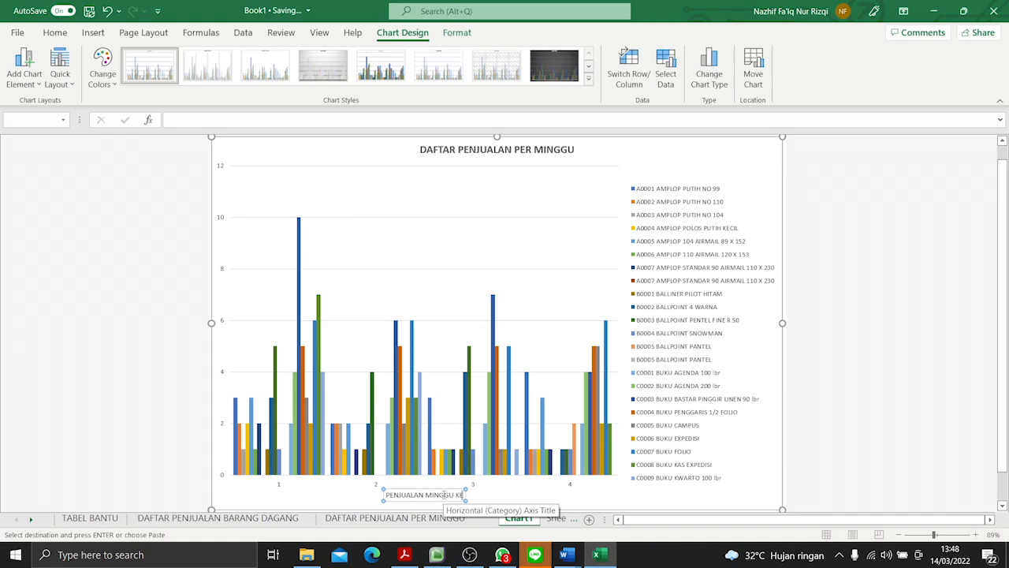
pyautogui.write('-')
pyautogui.write('DAFTAR PENJUALAN PER MINGGU')
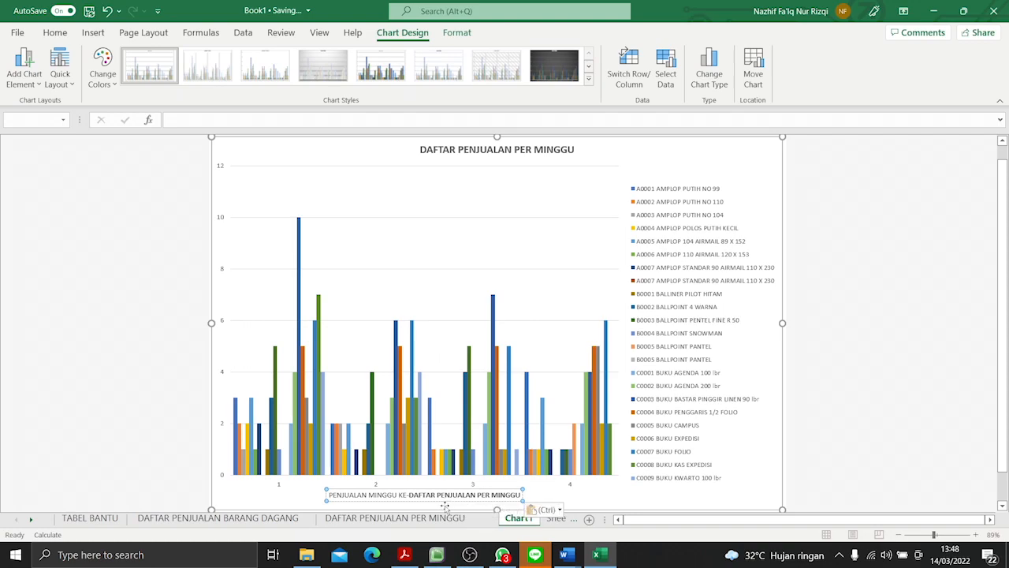
pyautogui.press('BackSpace')
pyautogui.press('BackSpace')
pyautogui.press('BackSpace')
pyautogui.press('BackSpace')
pyautogui.press('BackSpace')
pyautogui.press('BackSpace')
pyautogui.press('BackSpace')
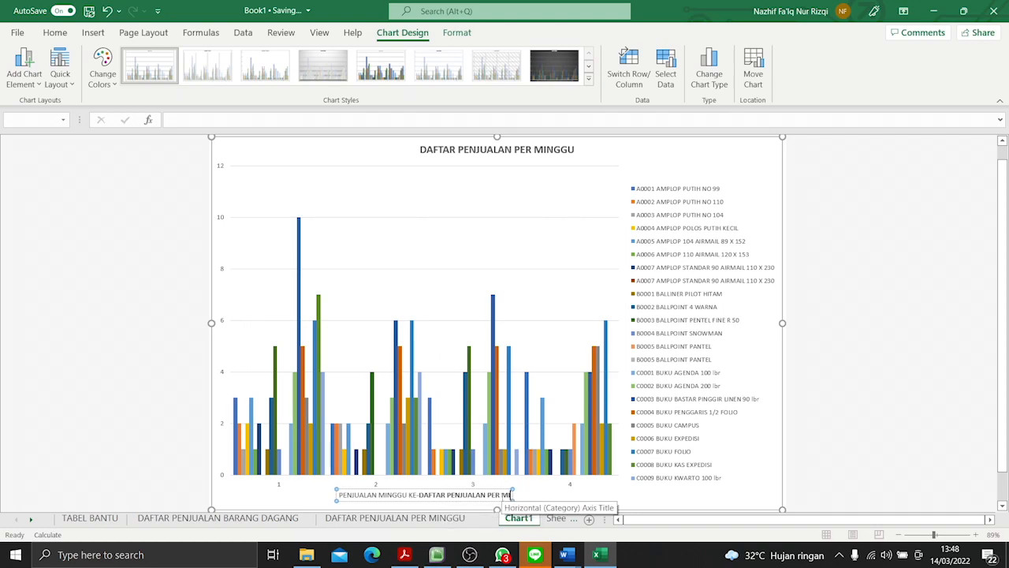
pyautogui.press('BackSpace')
pyautogui.press('BackSpace')
pyautogui.press('BackSpace')
pyautogui.press('BackSpace')
pyautogui.press('BackSpace')
pyautogui.press('BackSpace')
pyautogui.press('BackSpace')
pyautogui.press('BackSpace')
pyautogui.press('BackSpace')
pyautogui.press('BackSpace')
pyautogui.press('BackSpace')
pyautogui.press('BackSpace')
pyautogui.press('BackSpace')
pyautogui.press('BackSpace')
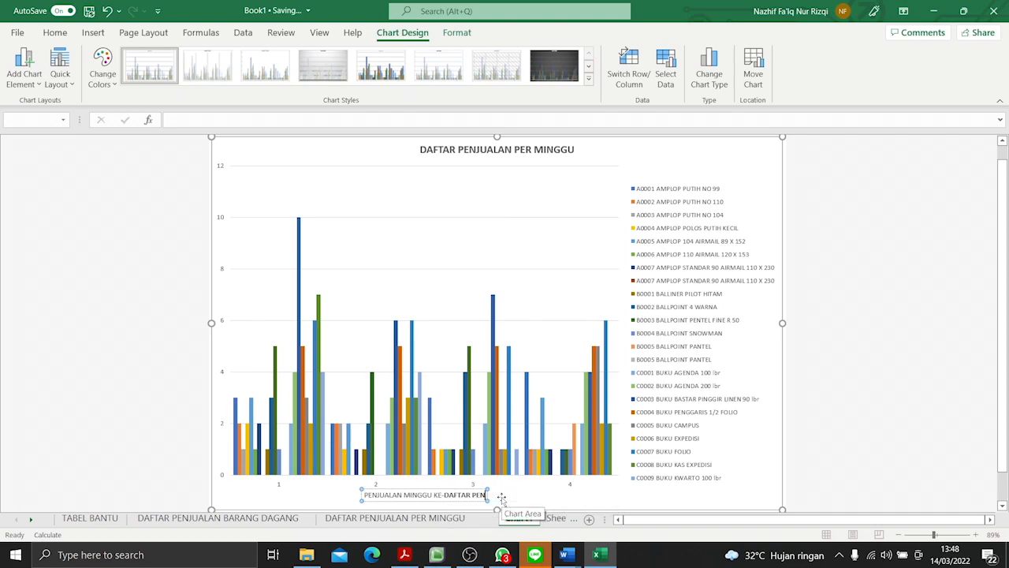
pyautogui.press('BackSpace')
pyautogui.press('BackSpace')
pyautogui.press('BackSpace')
pyautogui.press('BackSpace')
pyautogui.press('BackSpace')
pyautogui.press('BackSpace')
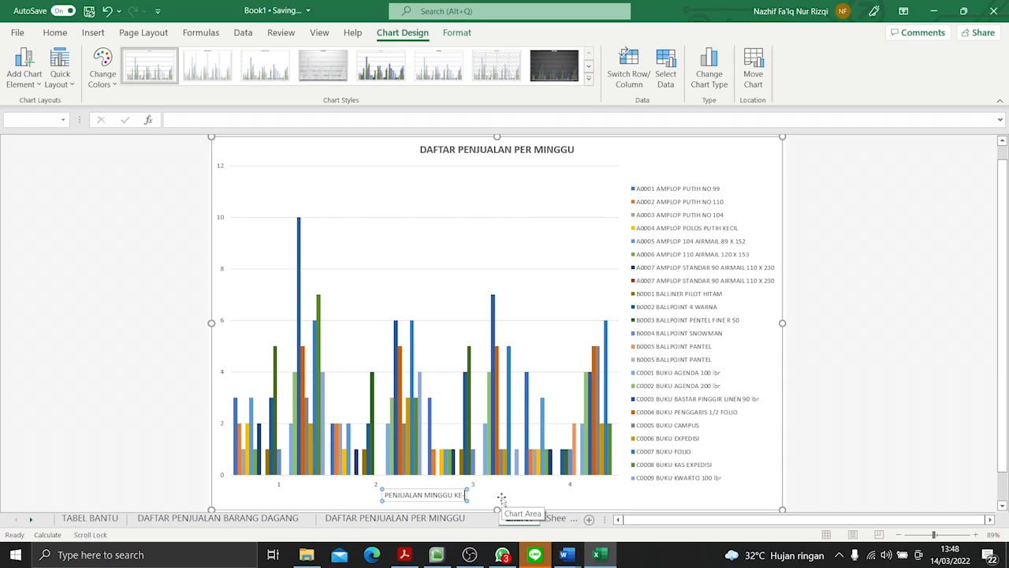
# - Add a primary vertical axis title to the chart and set its text to QUANTITY
pyautogui.click(24, 67)
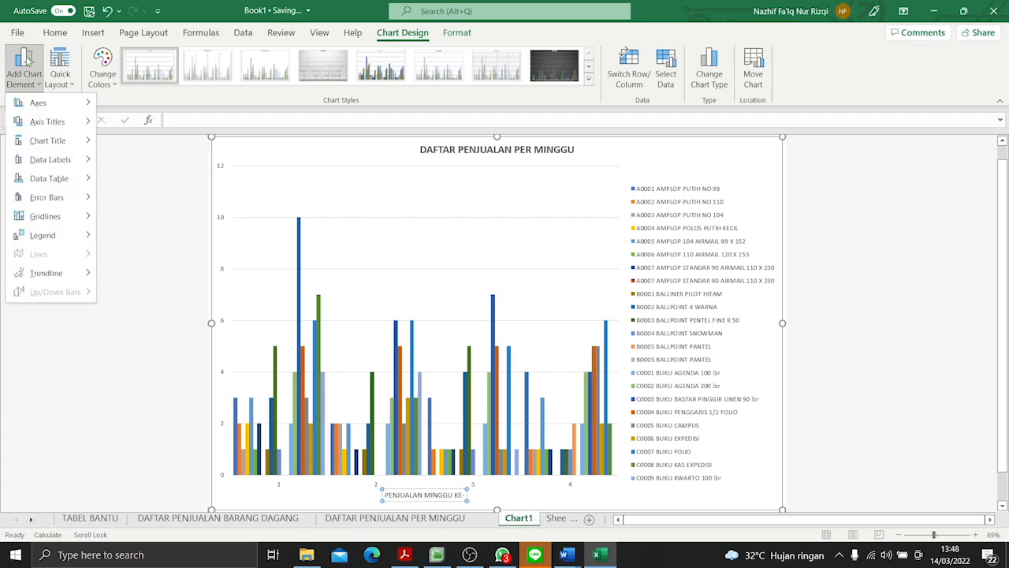
pyautogui.moveTo(37, 126)
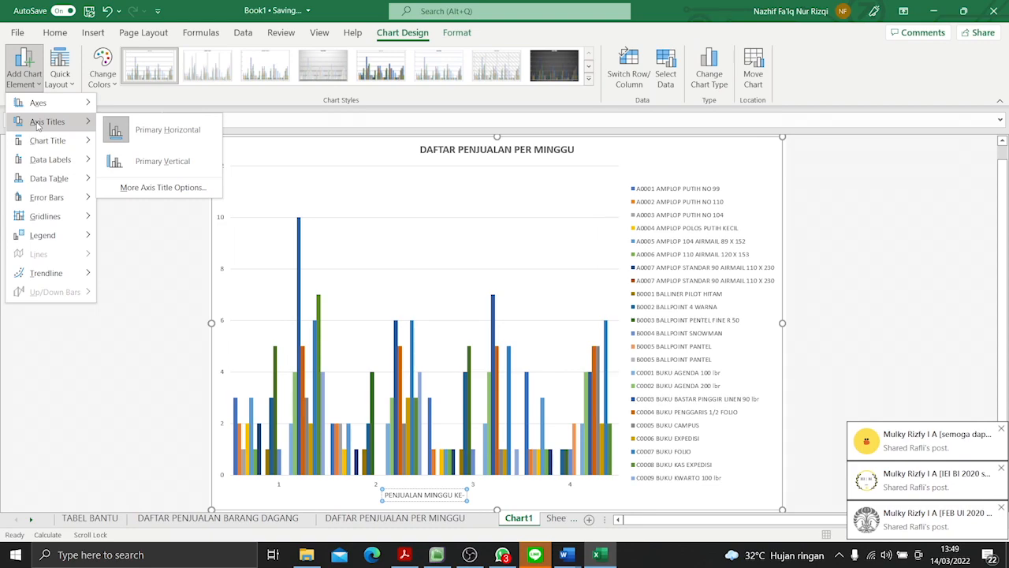
pyautogui.click(115, 162)
pyautogui.click(226, 316)
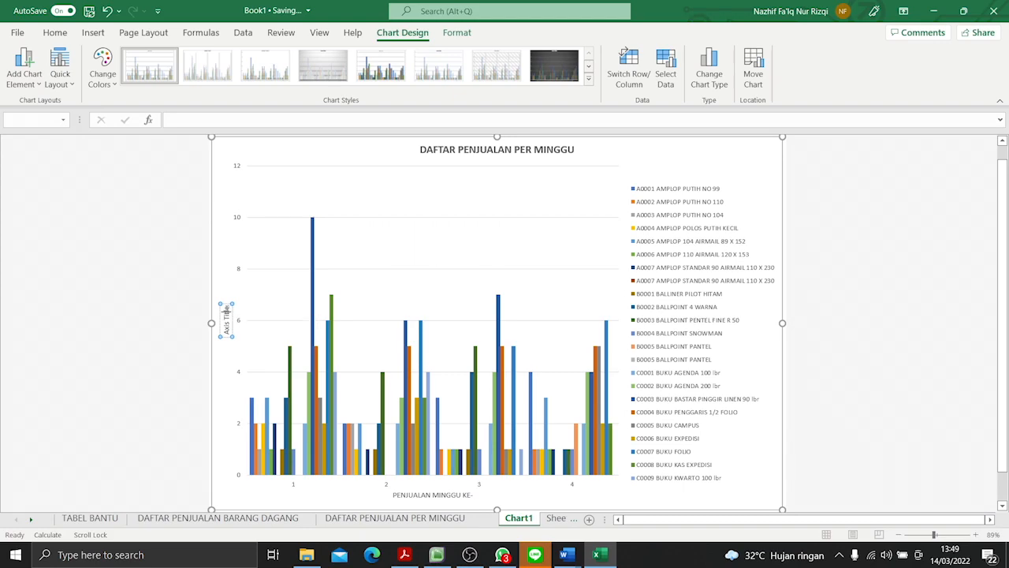
pyautogui.click(230, 309)
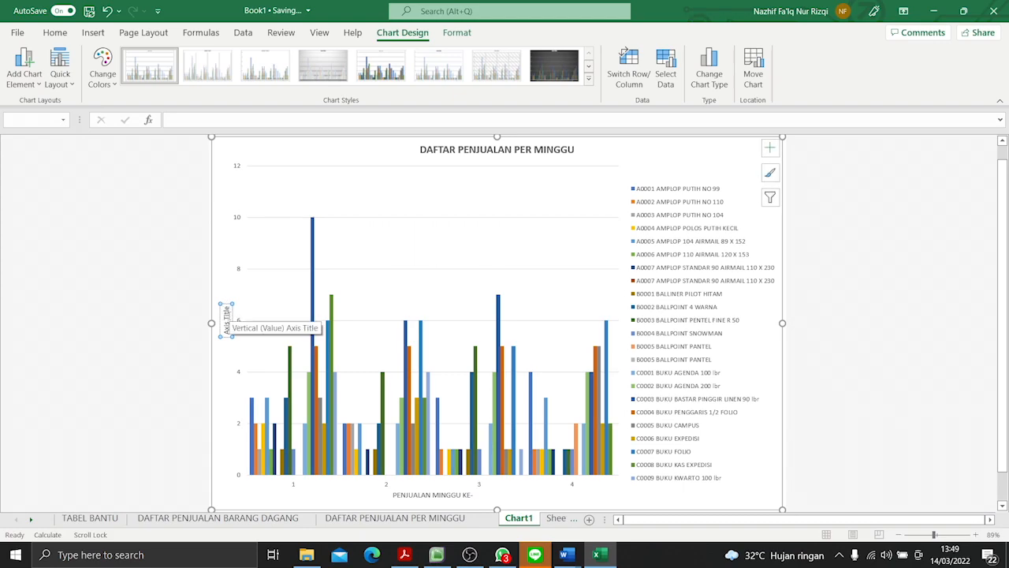
pyautogui.doubleClick(227, 308)
pyautogui.press('BackSpace')
pyautogui.press('BackSpace')
pyautogui.press('BackSpace')
pyautogui.press('BackSpace')
pyautogui.press('BackSpace')
pyautogui.press('BackSpace')
pyautogui.press('BackSpace')
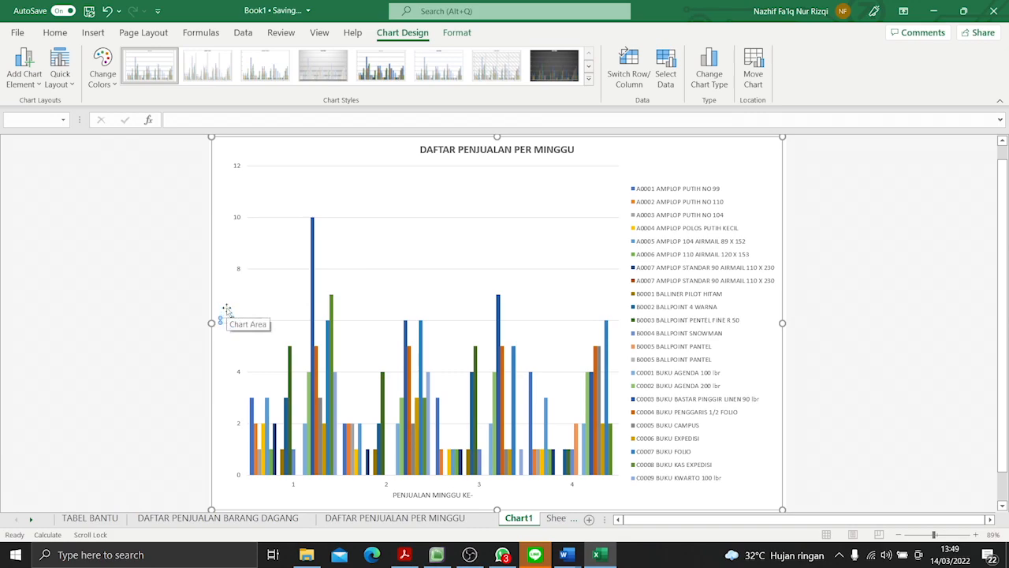
pyautogui.write('JUMN')
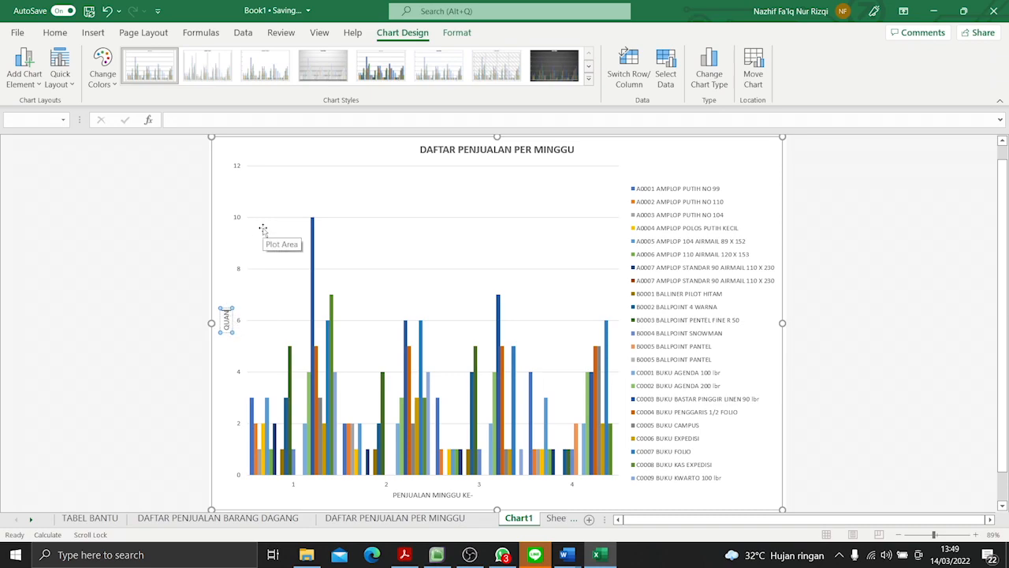
pyautogui.write('TITY')
pyautogui.click(60, 71)
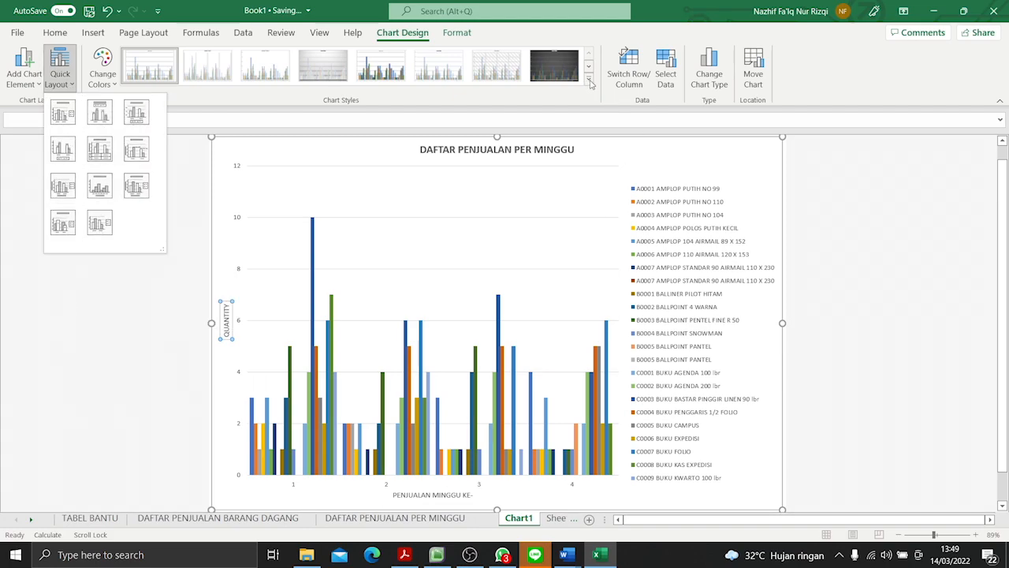
pyautogui.click(822, 253)
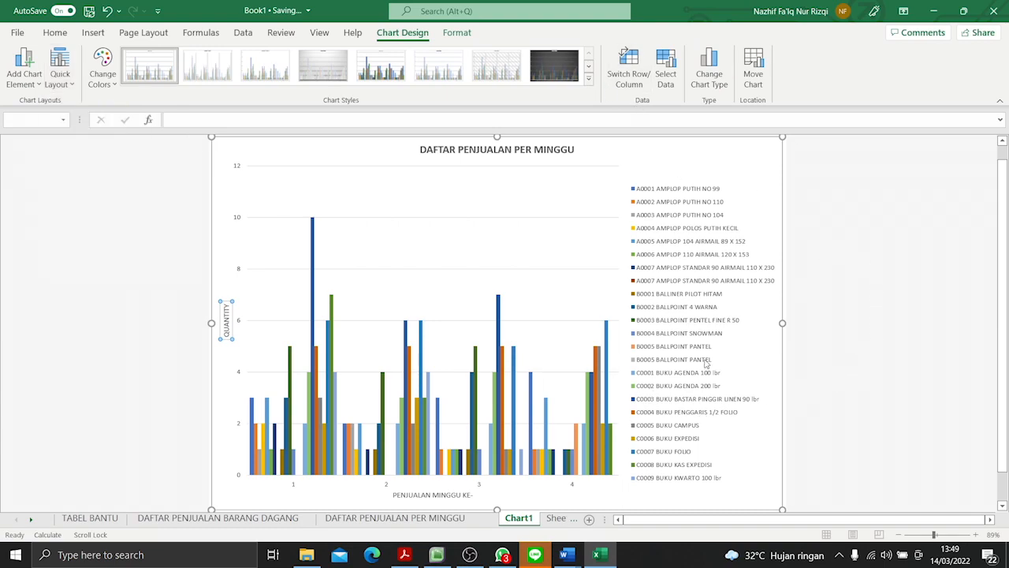
pyautogui.click(60, 75)
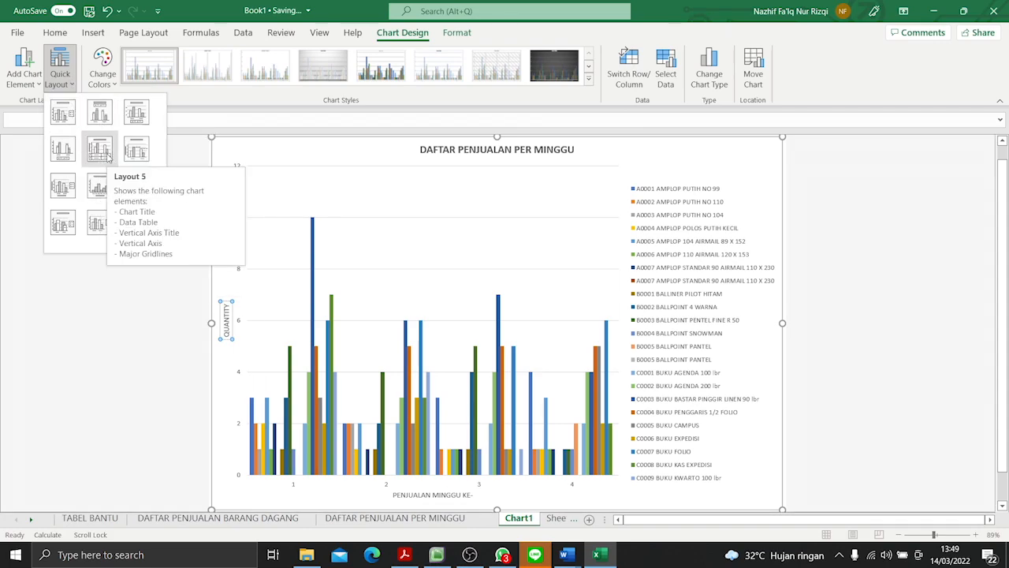
pyautogui.click(838, 324)
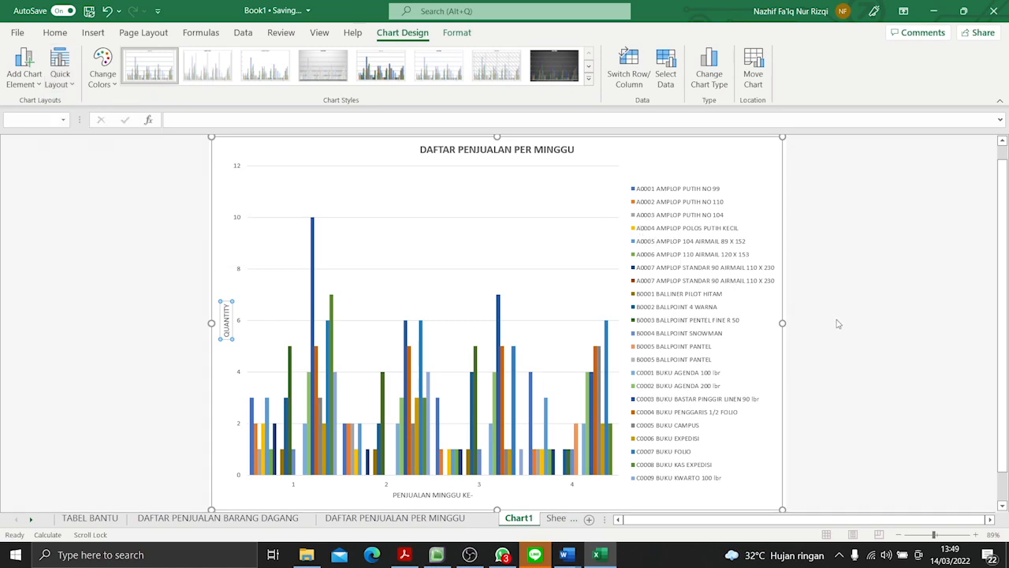
pyautogui.scroll(-1, 693, 299)
pyautogui.scroll(1, 692, 304)
pyautogui.scroll(-1, 619, 347)
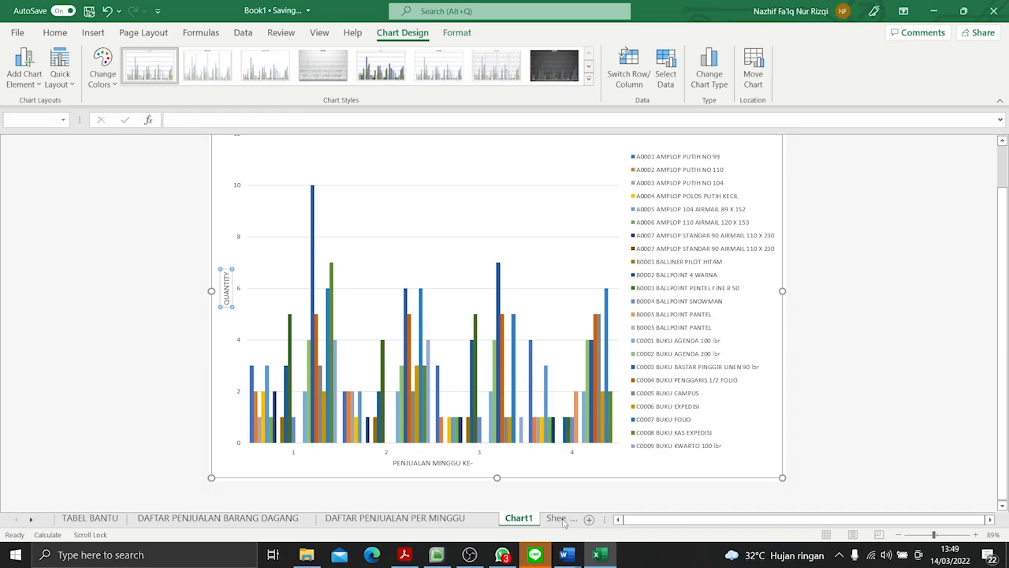
# - Delete the empty worksheet that follows Chart1 and return to the DAFTAR PENJUALAN PER MINGGU sheet
pyautogui.click(589, 518)
pyautogui.rightClick(485, 520)
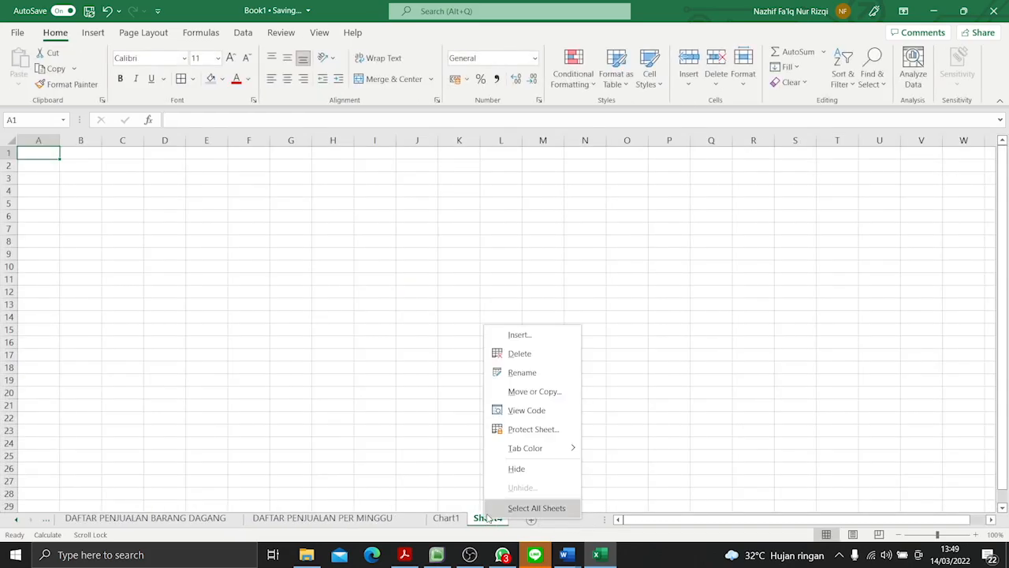
pyautogui.click(516, 353)
pyautogui.click(322, 518)
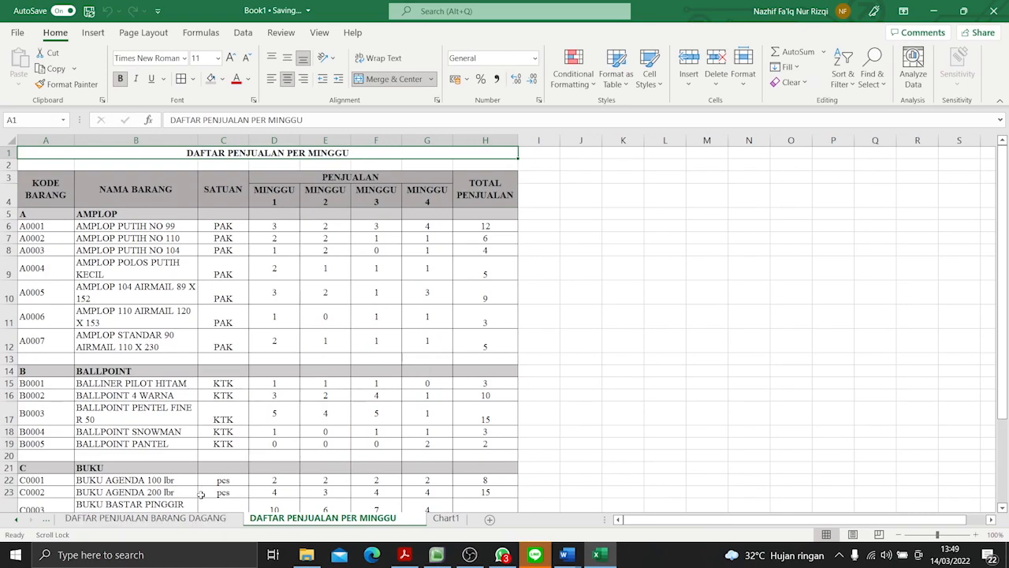
# - Go to the TABEL BANTU sheet and start saving a workbook copy in the USB Drive (F:) folder that contains the SPREADSHEET file
pyautogui.click(158, 519)
pyautogui.click(46, 520)
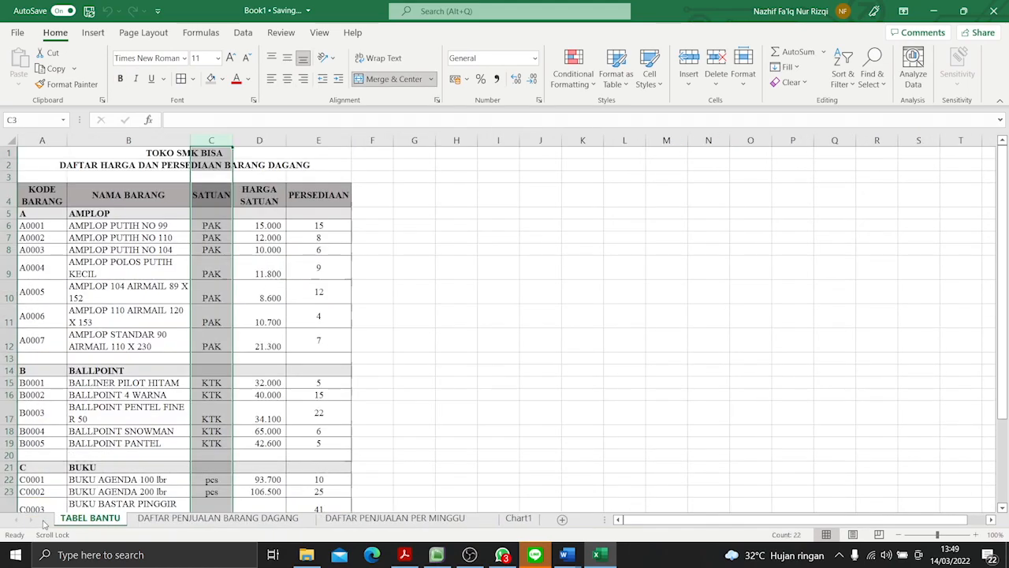
pyautogui.click(17, 33)
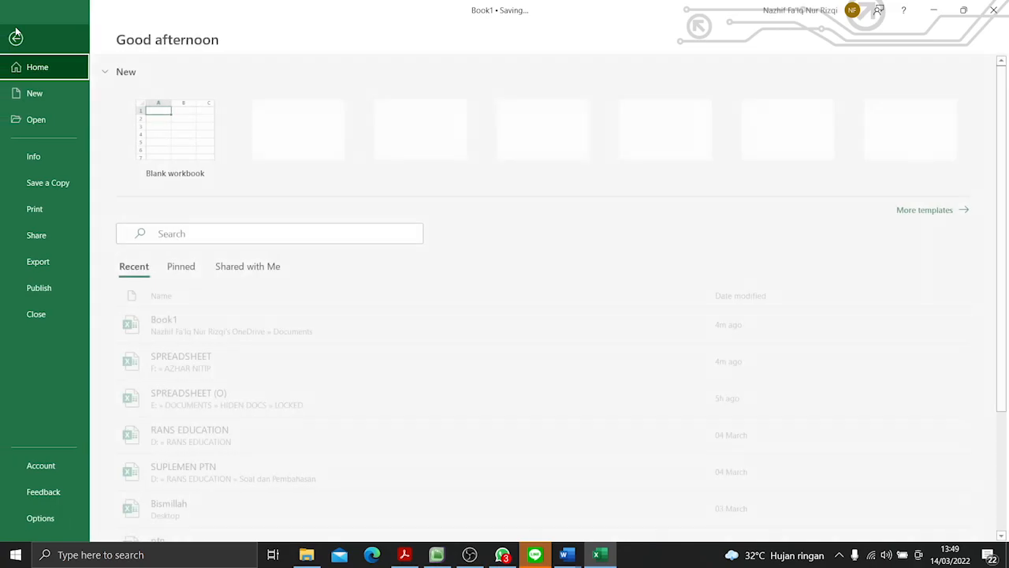
pyautogui.click(54, 185)
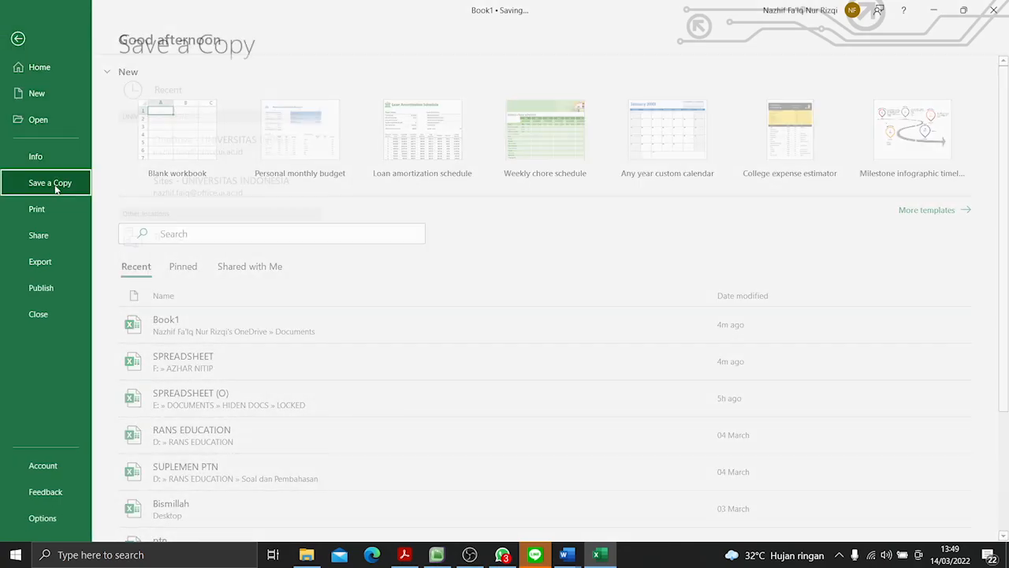
pyautogui.click(164, 297)
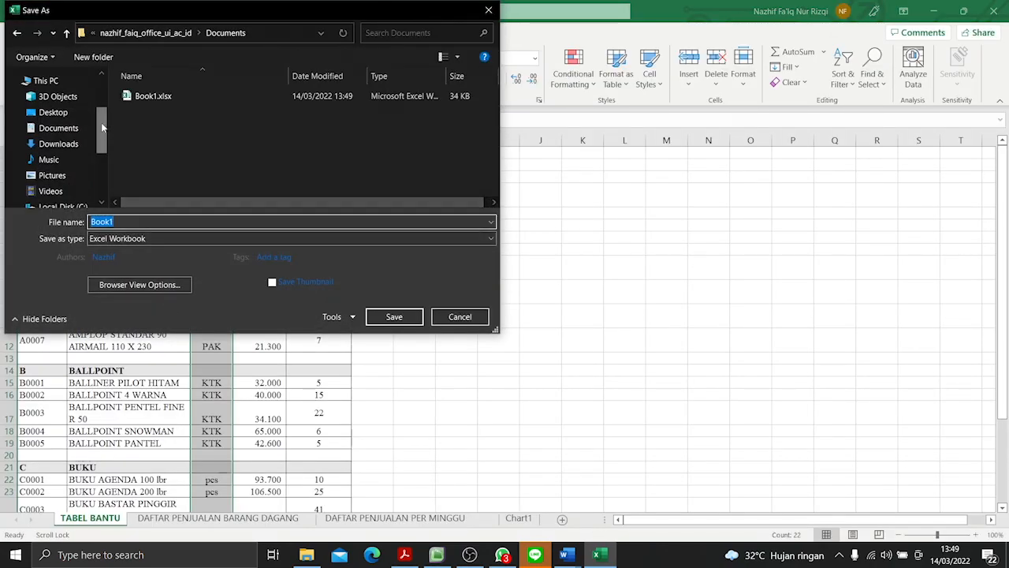
pyautogui.moveTo(105, 130); pyautogui.dragTo(101, 192)
pyautogui.click(79, 164)
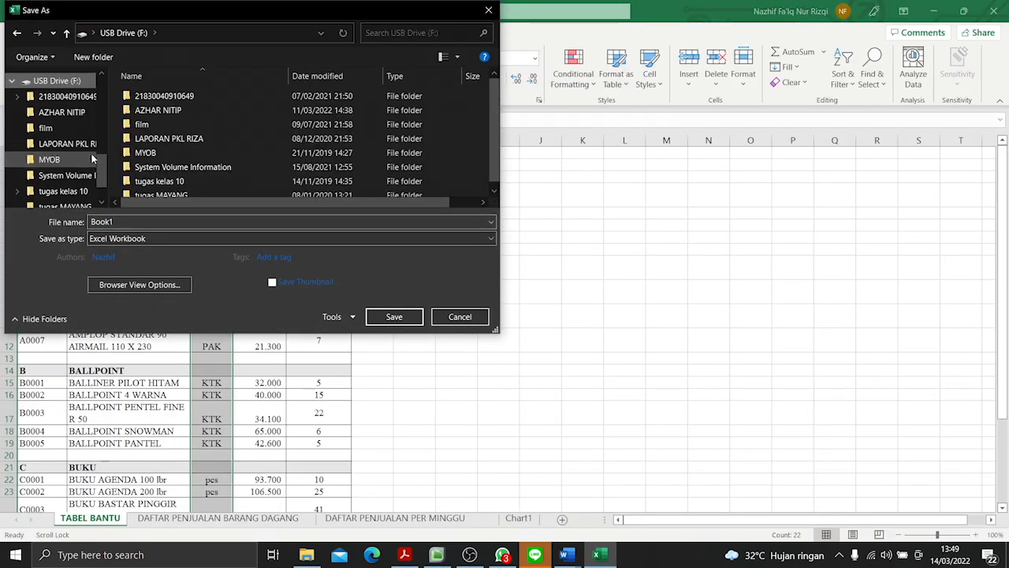
pyautogui.doubleClick(153, 112)
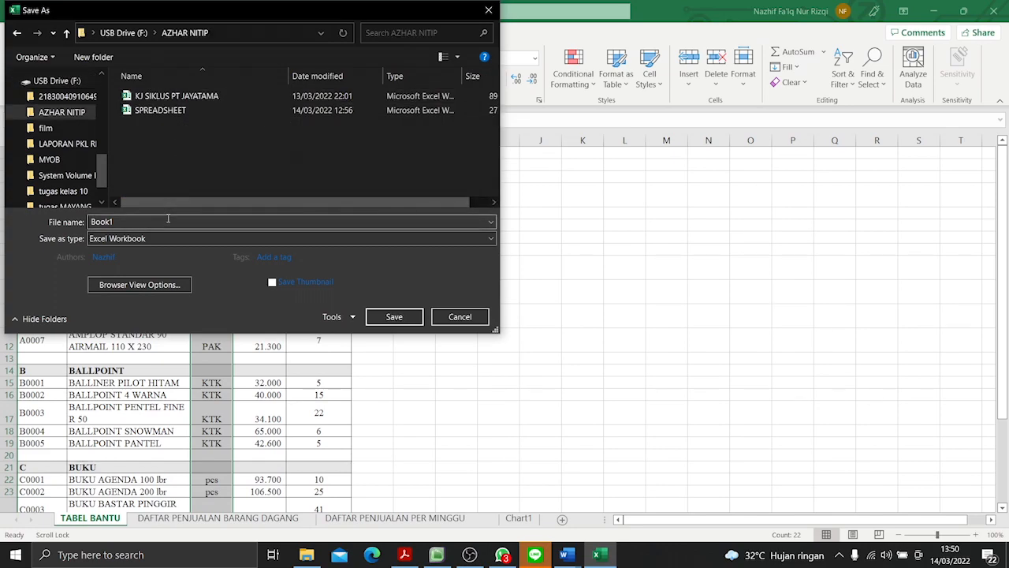
# - Name the workbook copy spreadsheet latihan, save it as an Excel Workbook and dismiss the AutoSave notice
pyautogui.click(487, 224)
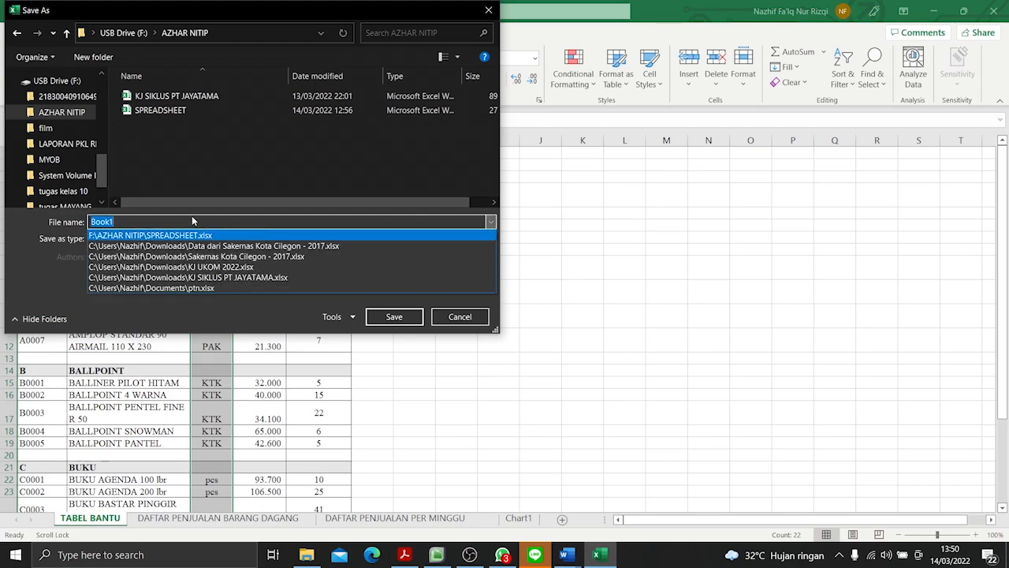
pyautogui.write('spre')
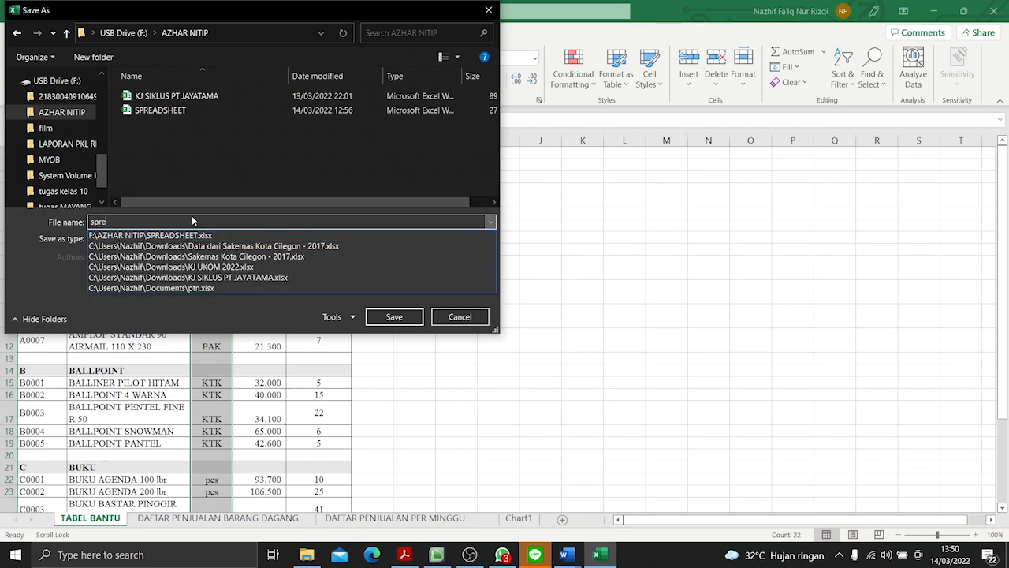
pyautogui.write('adsheet')
pyautogui.write('latihan')
pyautogui.press('Return')
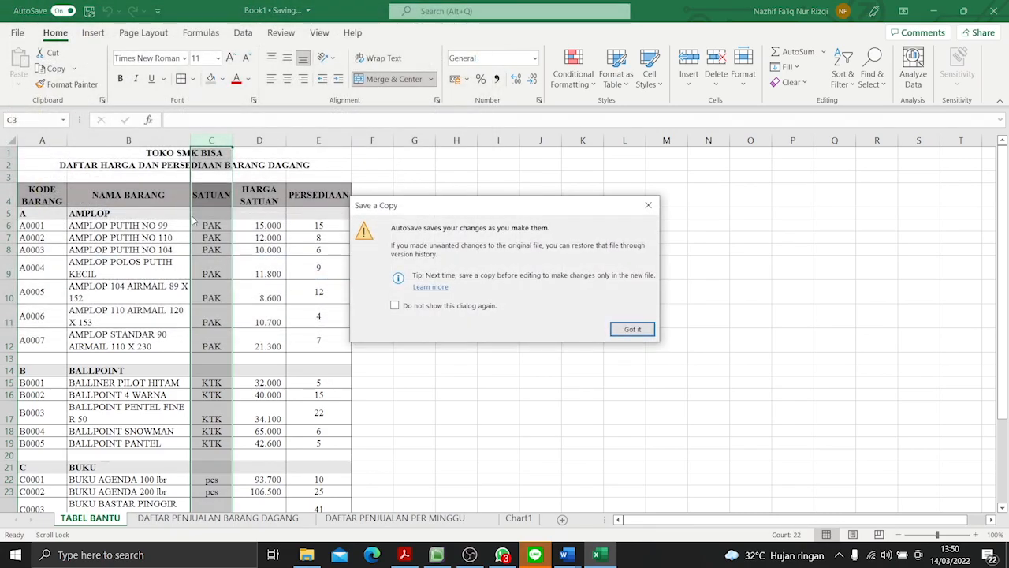
pyautogui.press('Return')
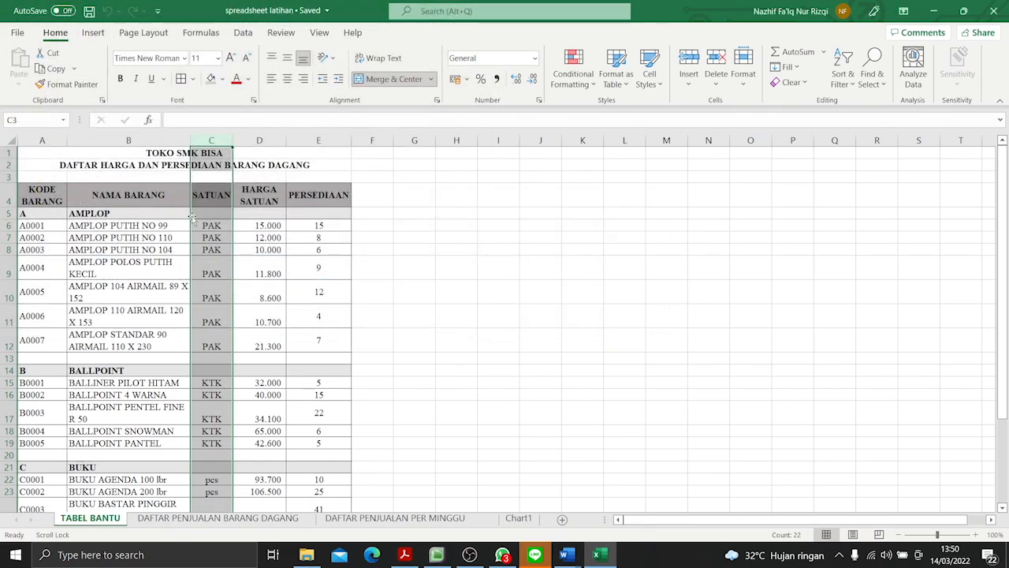
# - Cancel the AutoSave upload to OneDrive and close the spreadsheet latihan workbook
pyautogui.click(63, 11)
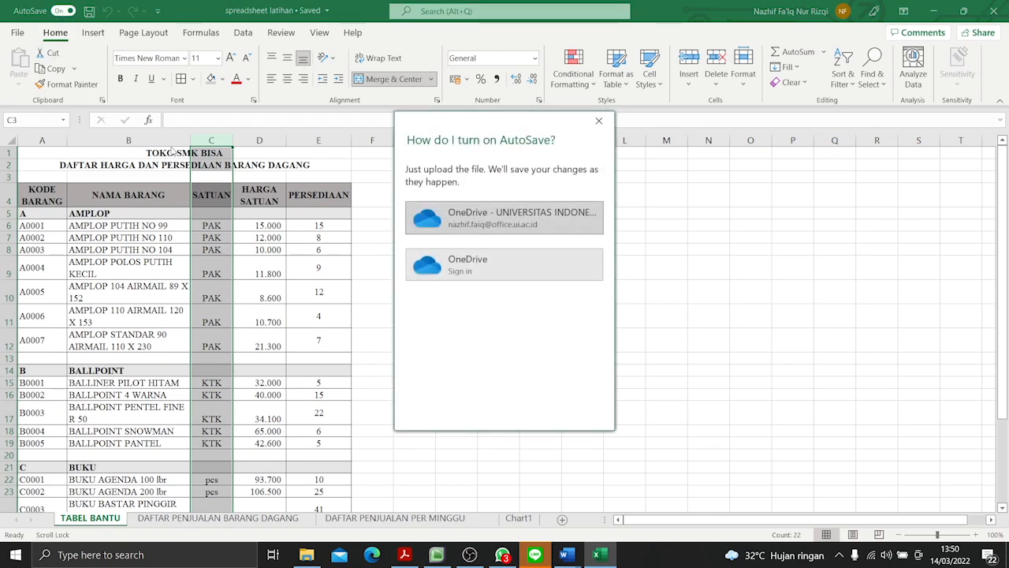
pyautogui.click(598, 121)
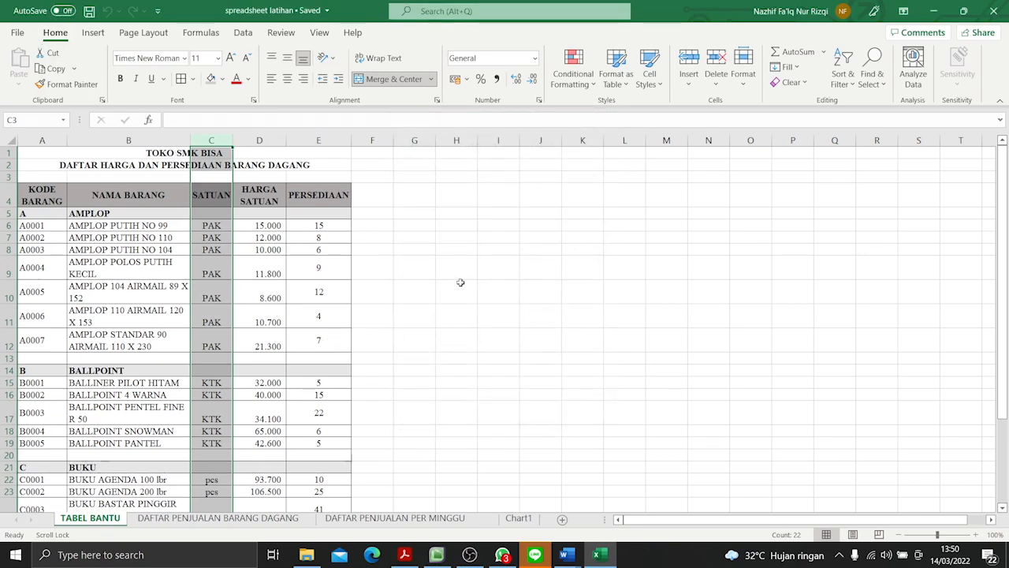
pyautogui.click(460, 282)
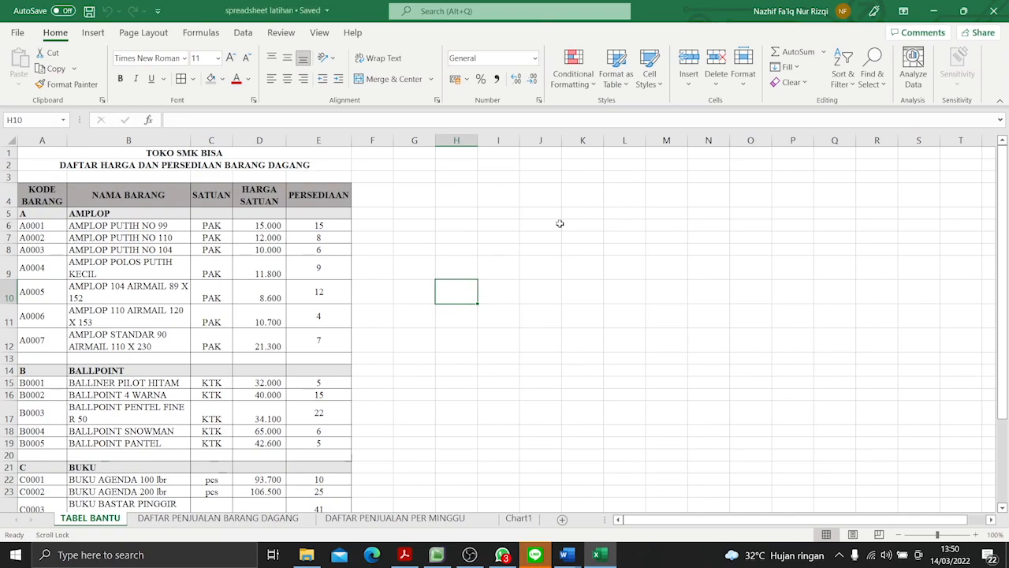
pyautogui.click(991, 9)
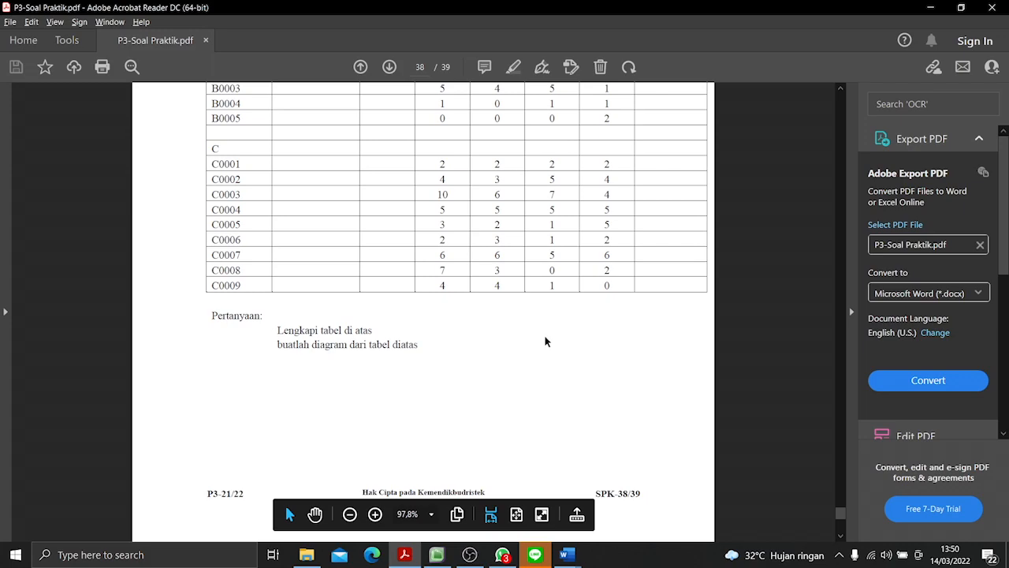
# - Review P3-Soal Praktik.pdf in Adobe Acrobat Reader, from the weekly sales questions back through Soal 1 to the TABEL BANTU table
pyautogui.scroll(10, 599, 481)
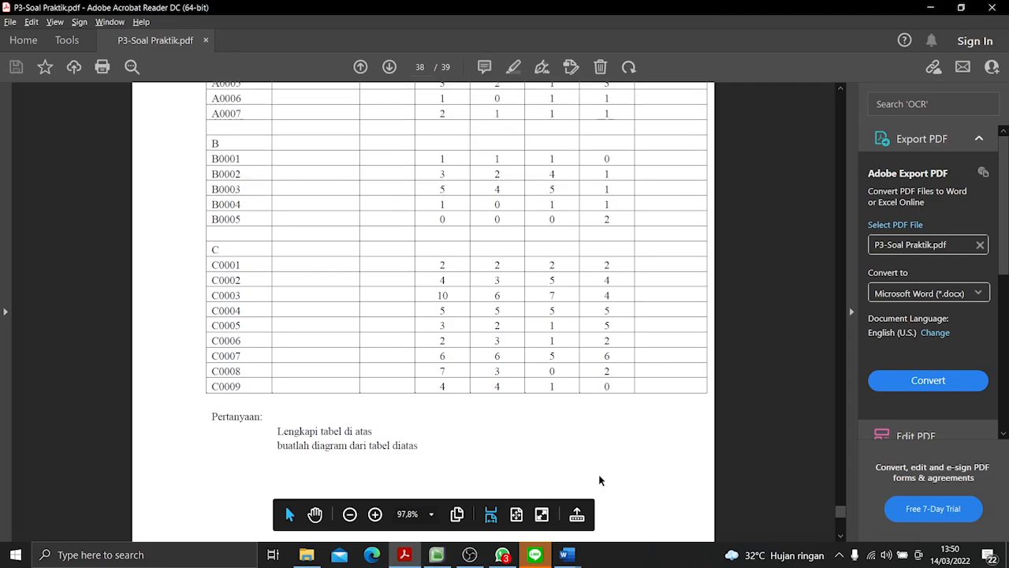
pyautogui.scroll(10, 597, 489)
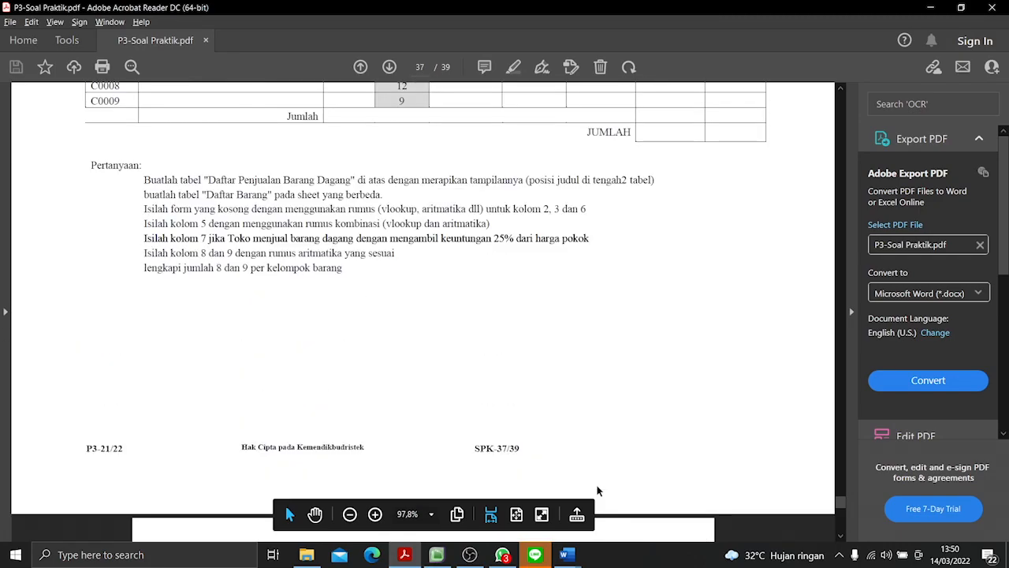
pyautogui.scroll(10, 597, 486)
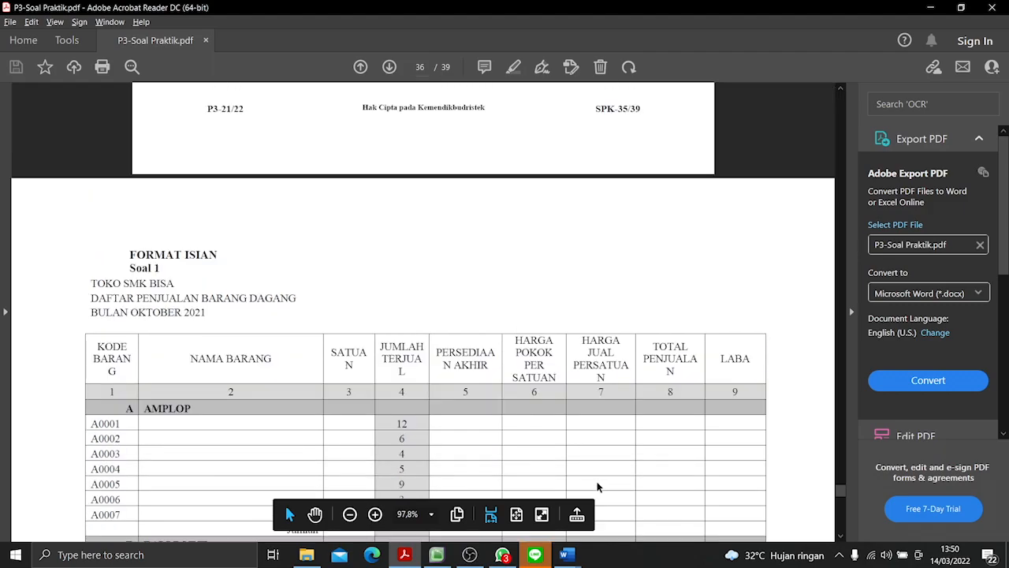
pyautogui.scroll(4, 599, 482)
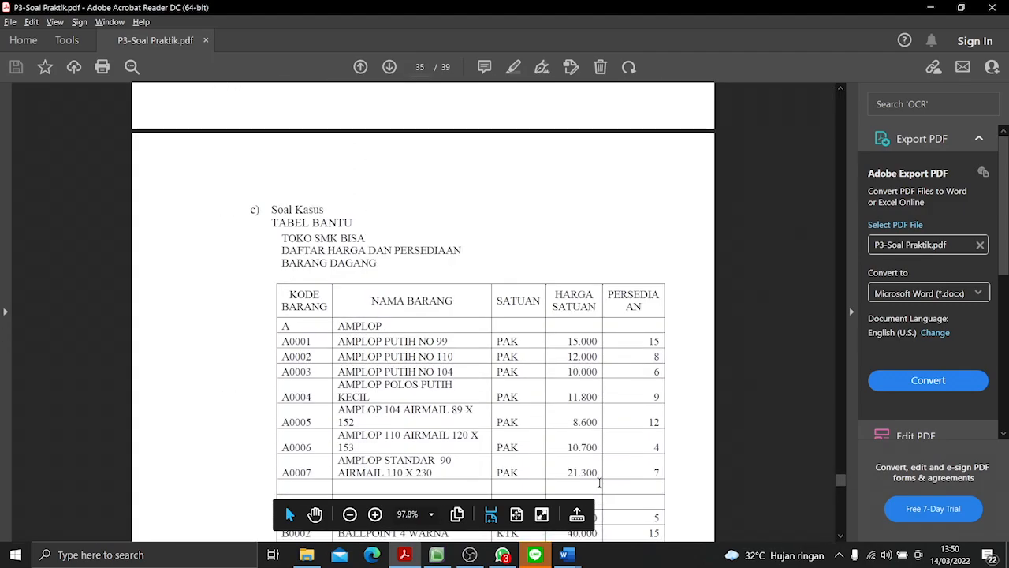
pyautogui.scroll(-2, 599, 483)
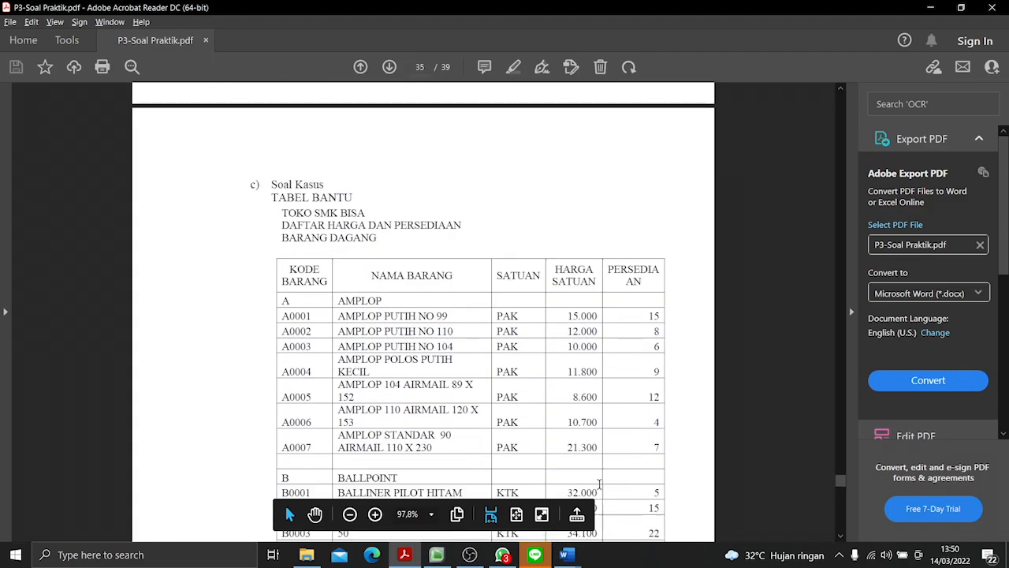
pyautogui.scroll(-6, 619, 509)
pyautogui.scroll(10, 617, 497)
pyautogui.scroll(5, 619, 497)
pyautogui.scroll(-12, 623, 500)
pyautogui.scroll(2, 624, 504)
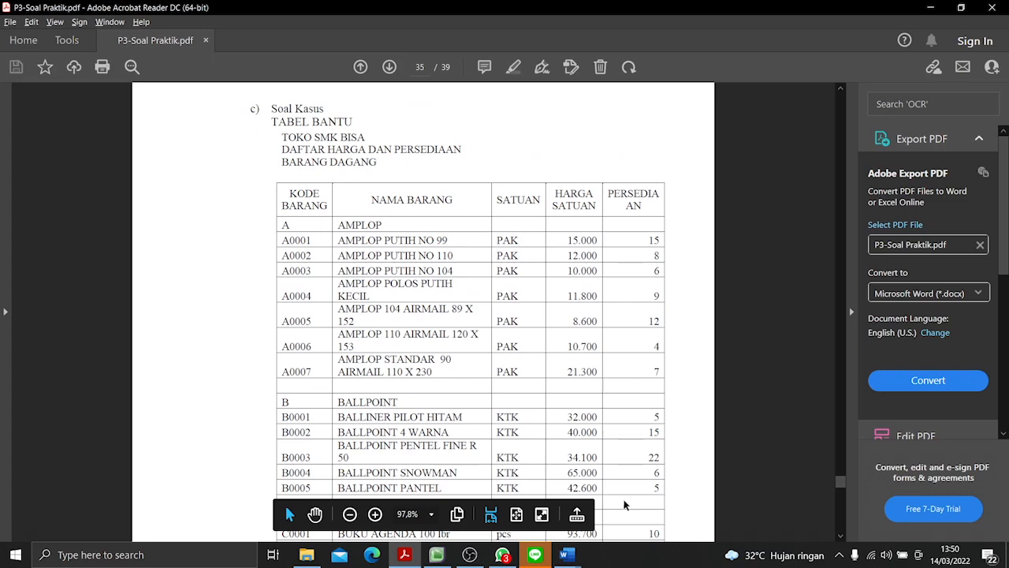
pyautogui.scroll(-1, 623, 504)
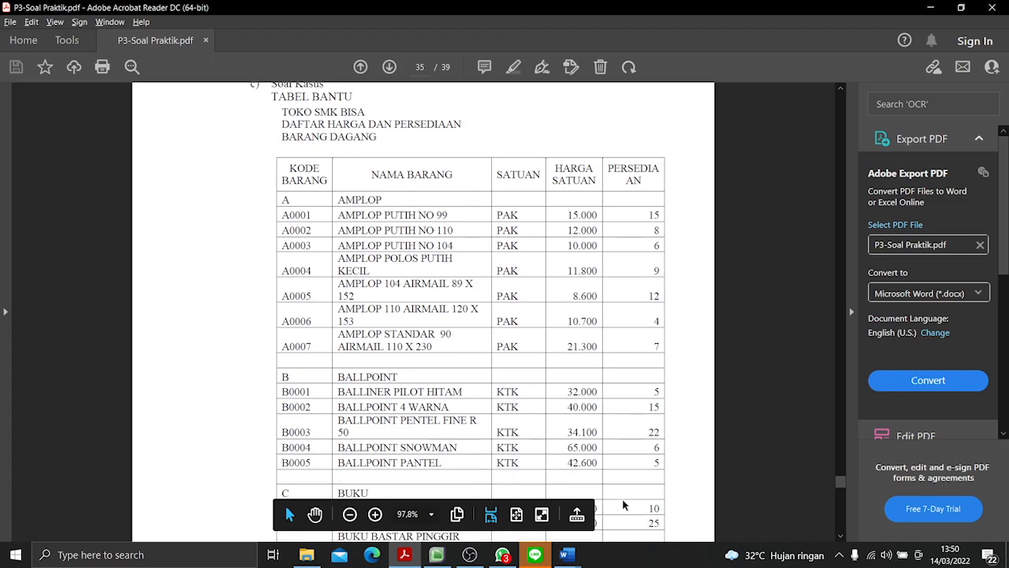